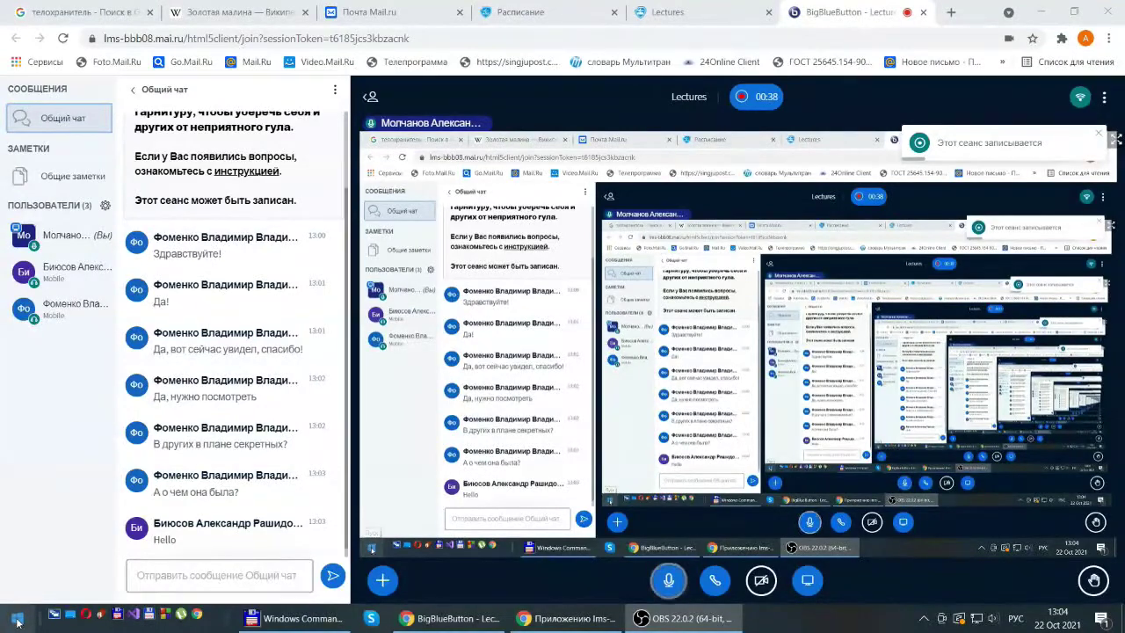
Switch to Windows Commander and change the file pane showing the Themes folder to the Science drive (e:)
left_click(17, 620)
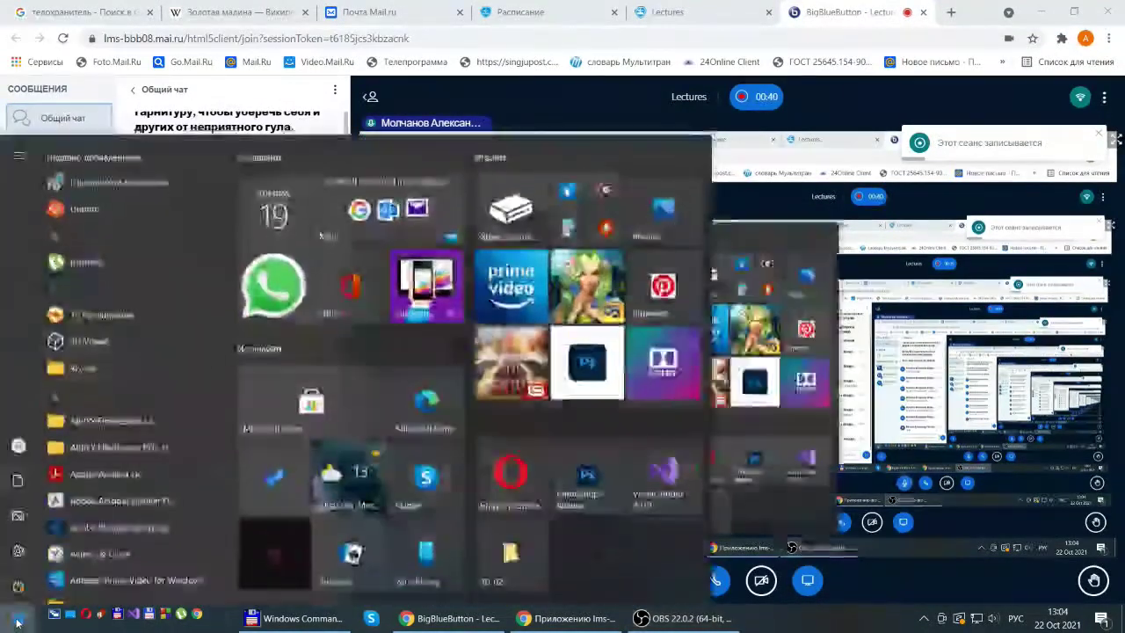
left_click(282, 620)
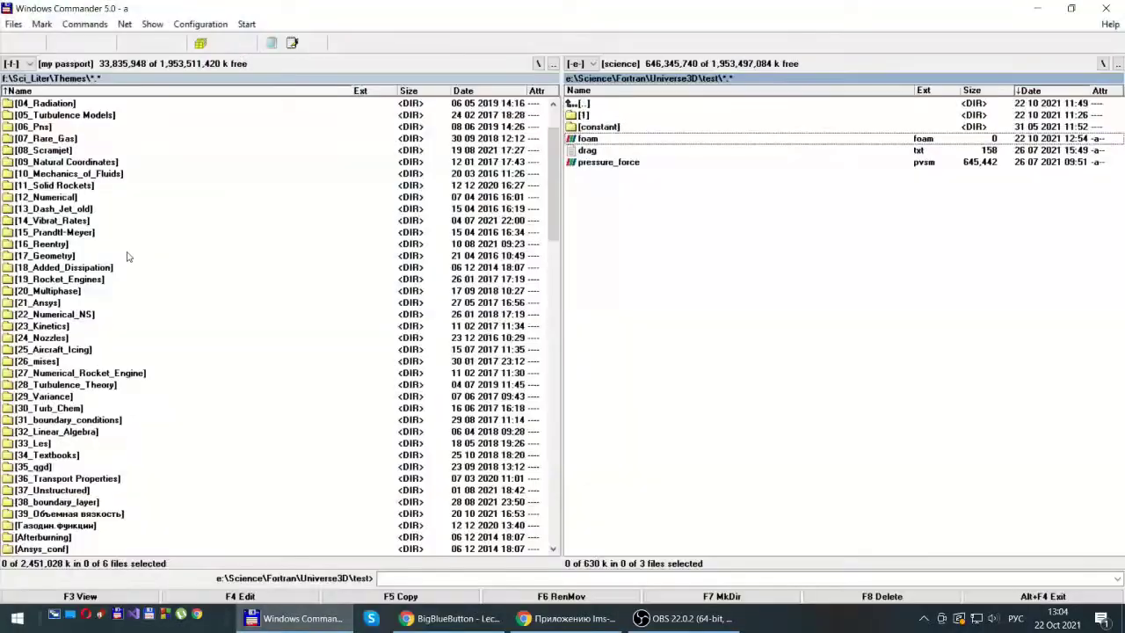
scroll(176, 254, "up", 2)
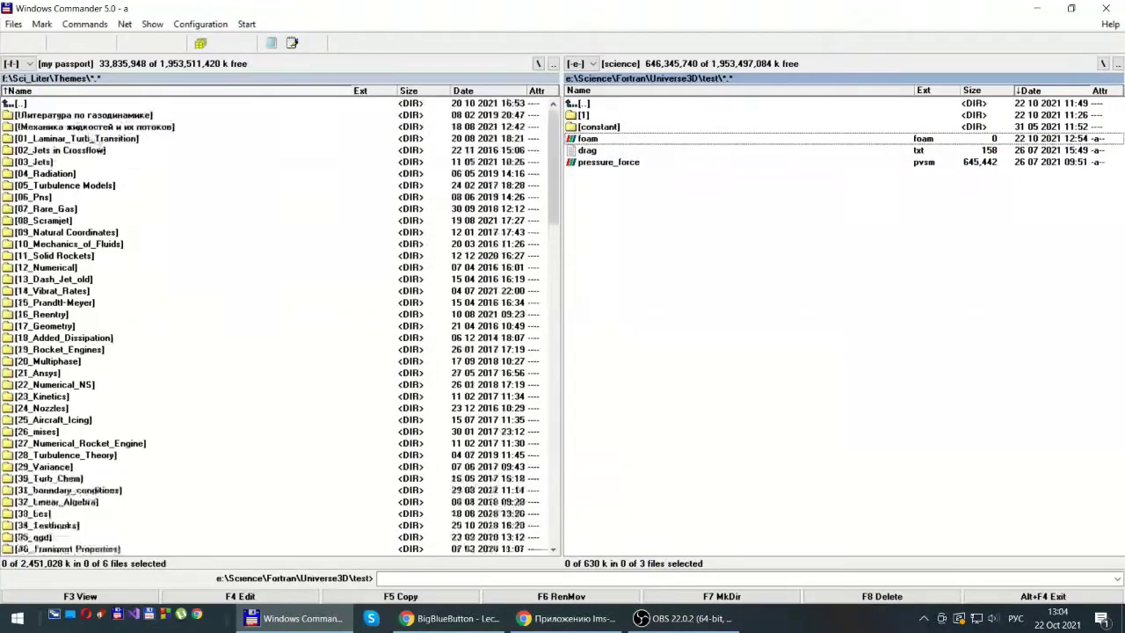
left_click(27, 63)
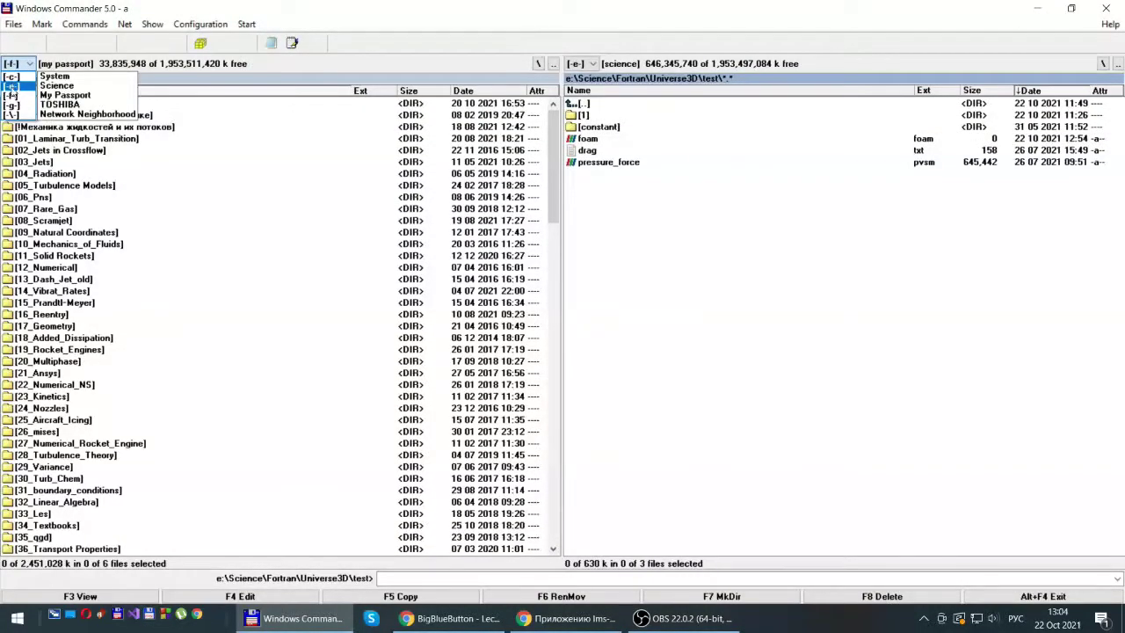
left_click(12, 85)
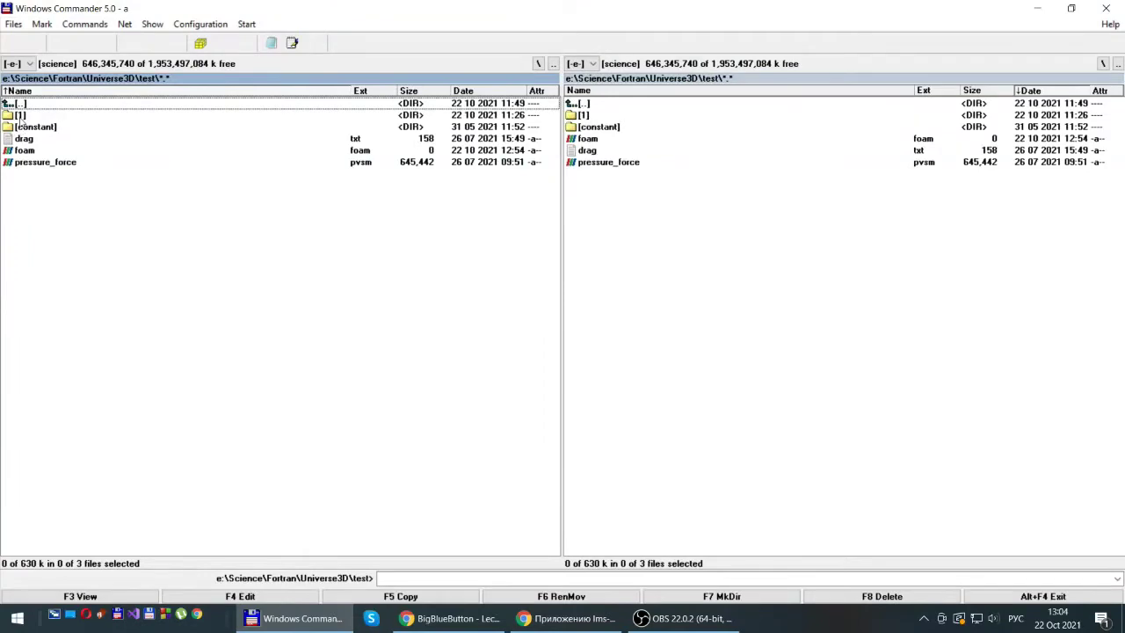
Navigate from the test folder up to e:\Science and into Ansys2021\Chamber_15_10
double_click(24, 104)
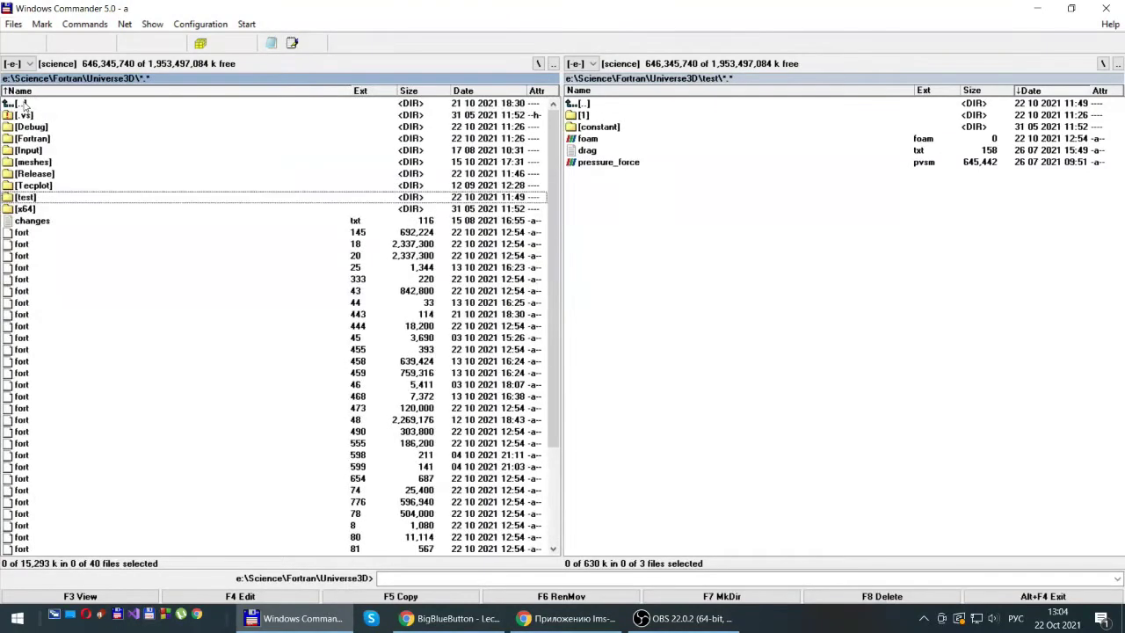
double_click(24, 103)
double_click(24, 104)
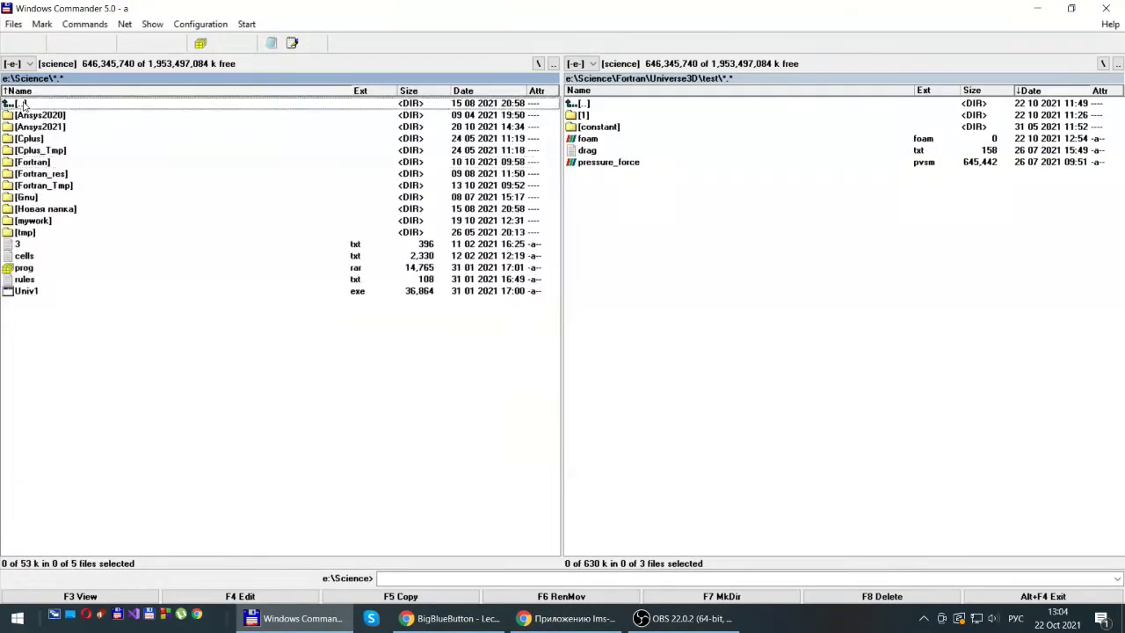
double_click(27, 127)
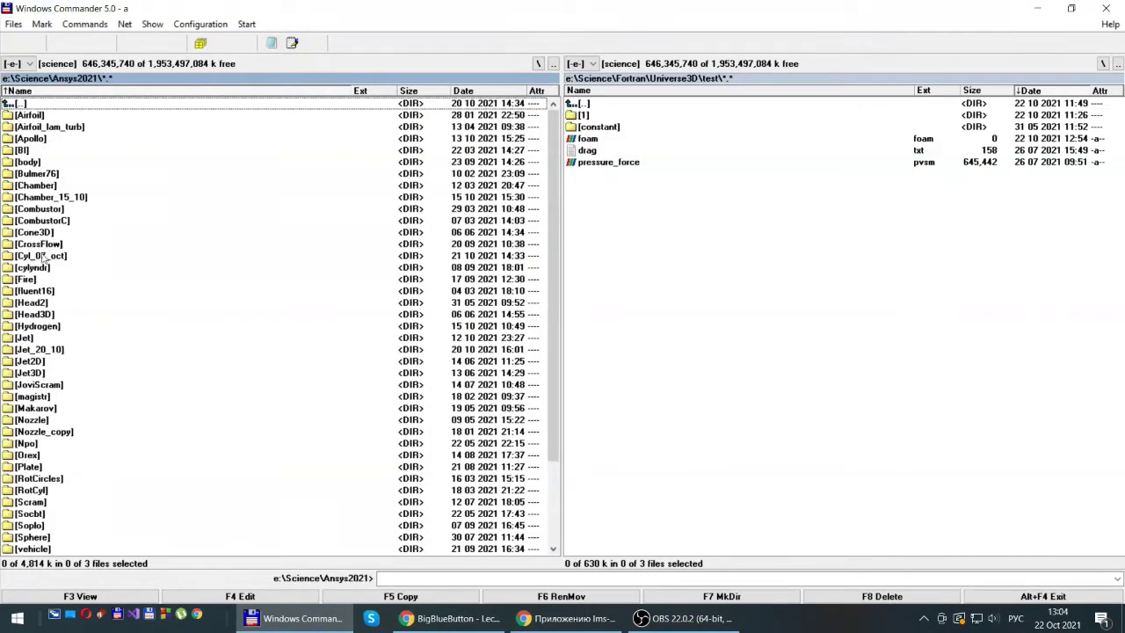
left_click(33, 199)
double_click(33, 198)
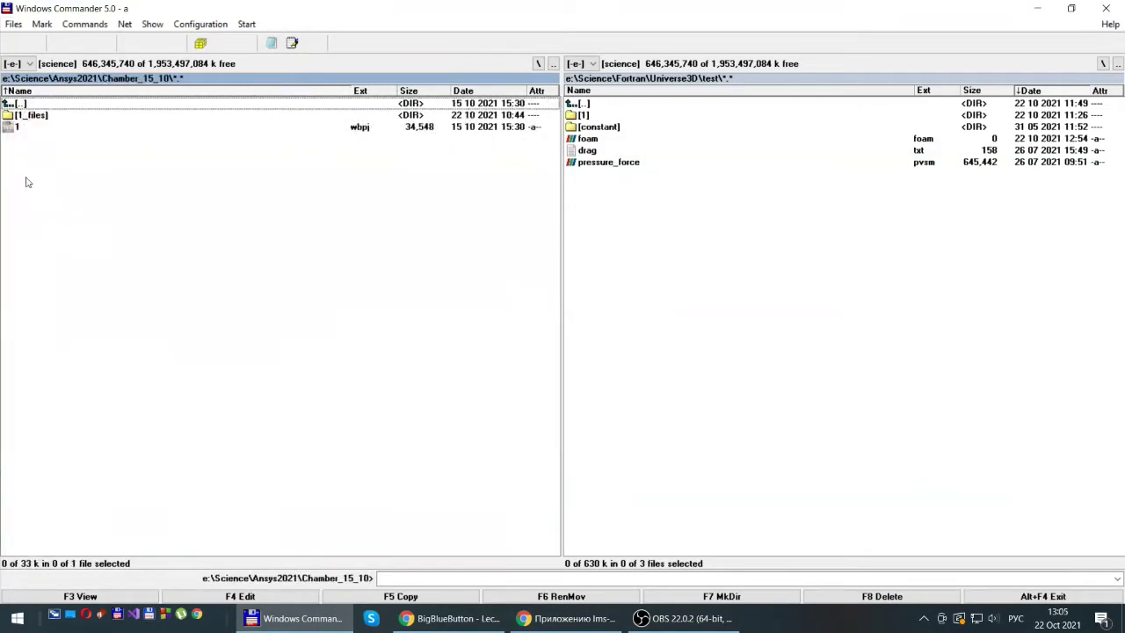
Open the project file 1.wbpj in Workbench and maximize the project window
double_click(18, 126)
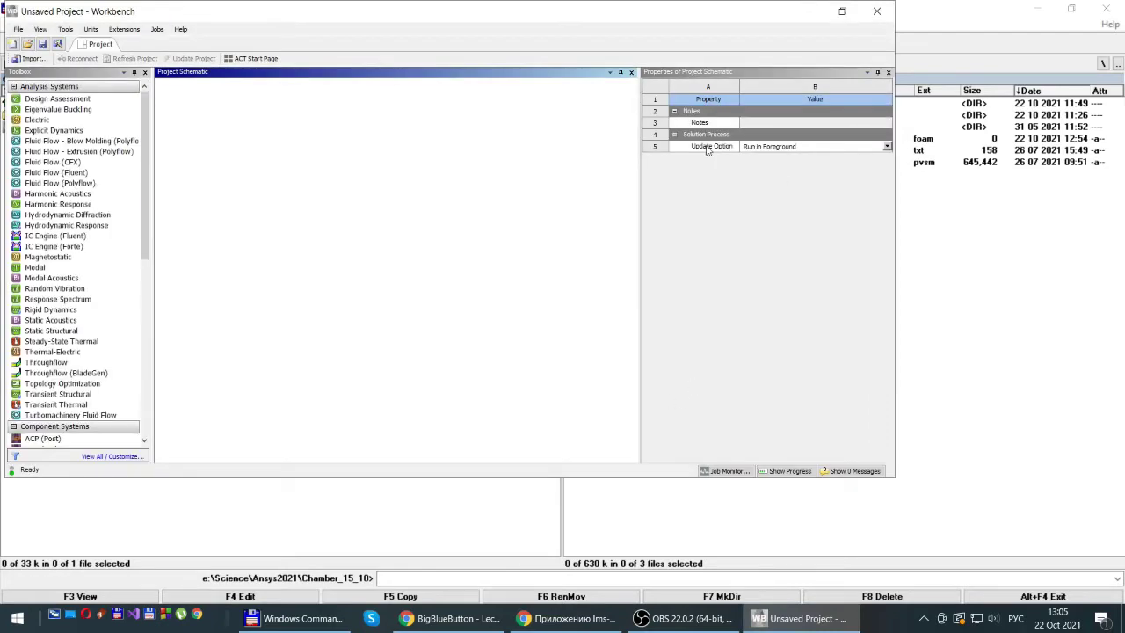
left_click(842, 12)
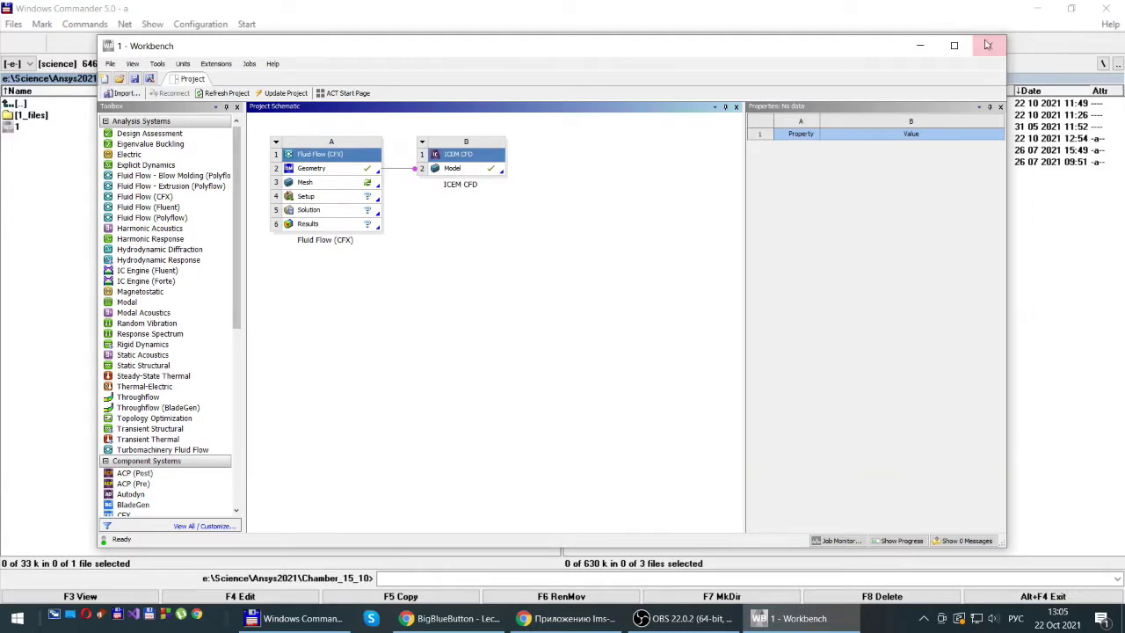
left_click(953, 44)
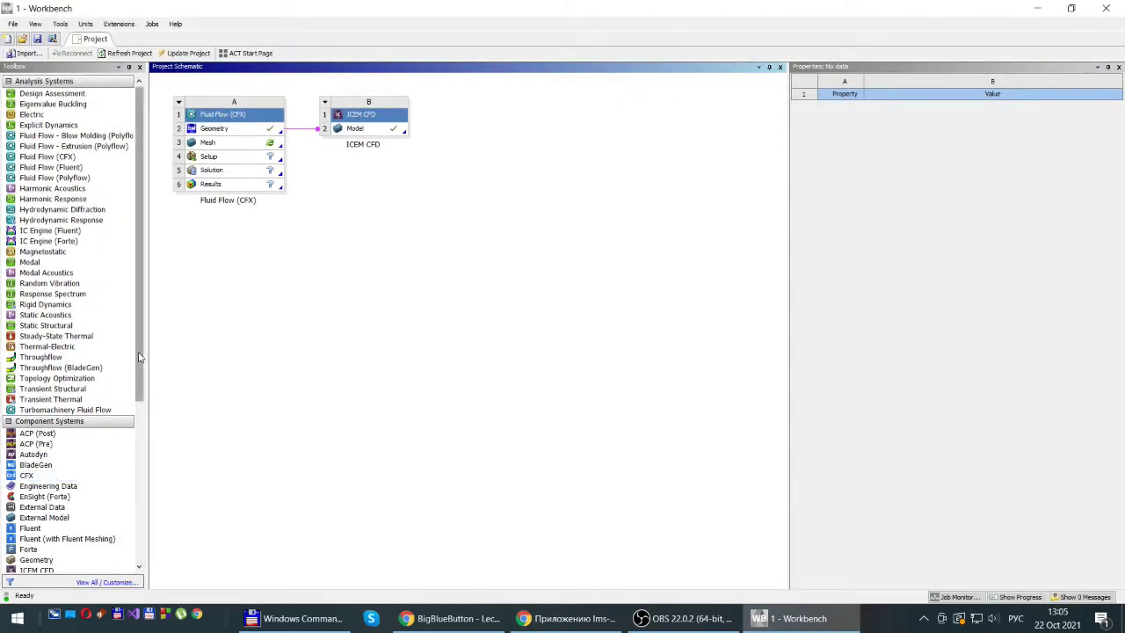
Add a CFX component system beside ICEM CFD in the schematic and link the ICEM CFD Model to its Setup
left_click_drag(139, 357, 141, 414)
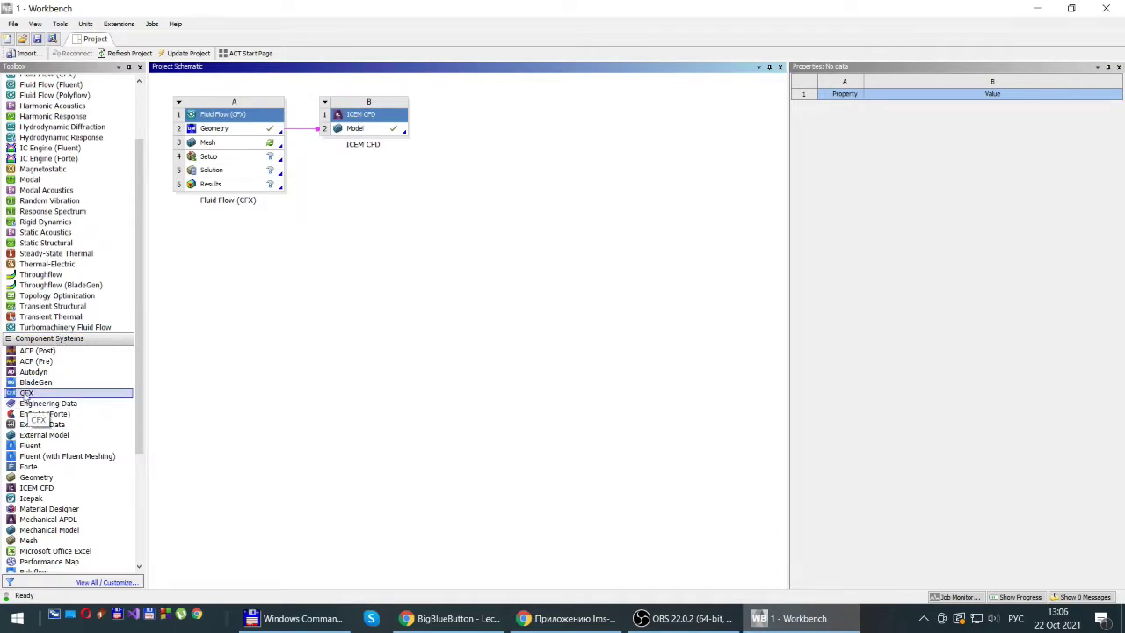
left_click_drag(26, 397, 452, 121)
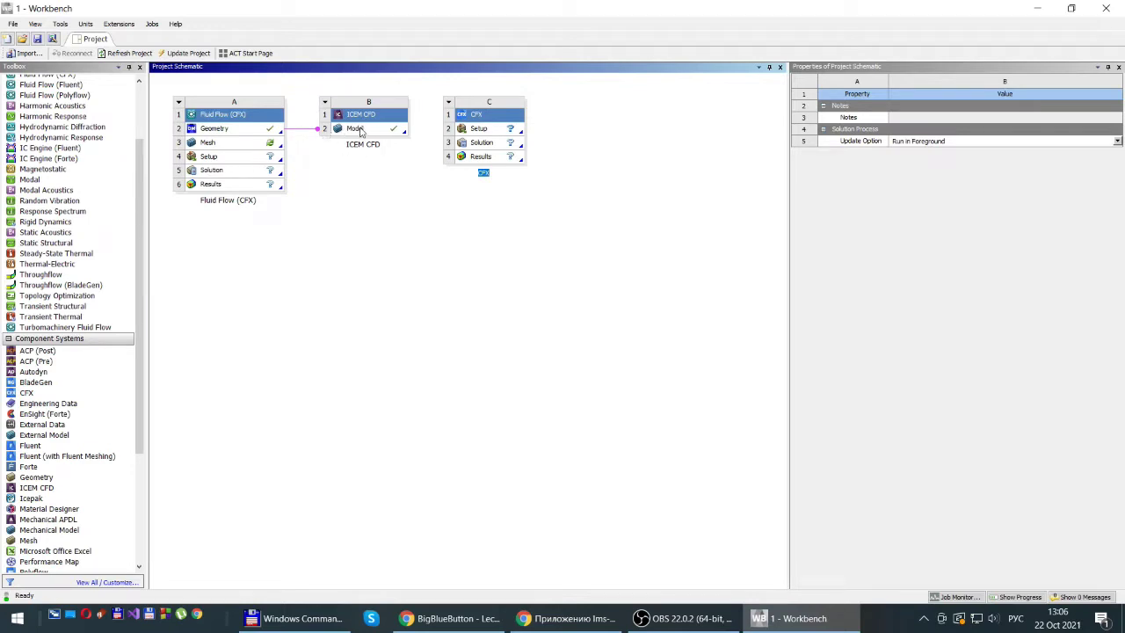
left_click_drag(361, 131, 490, 134)
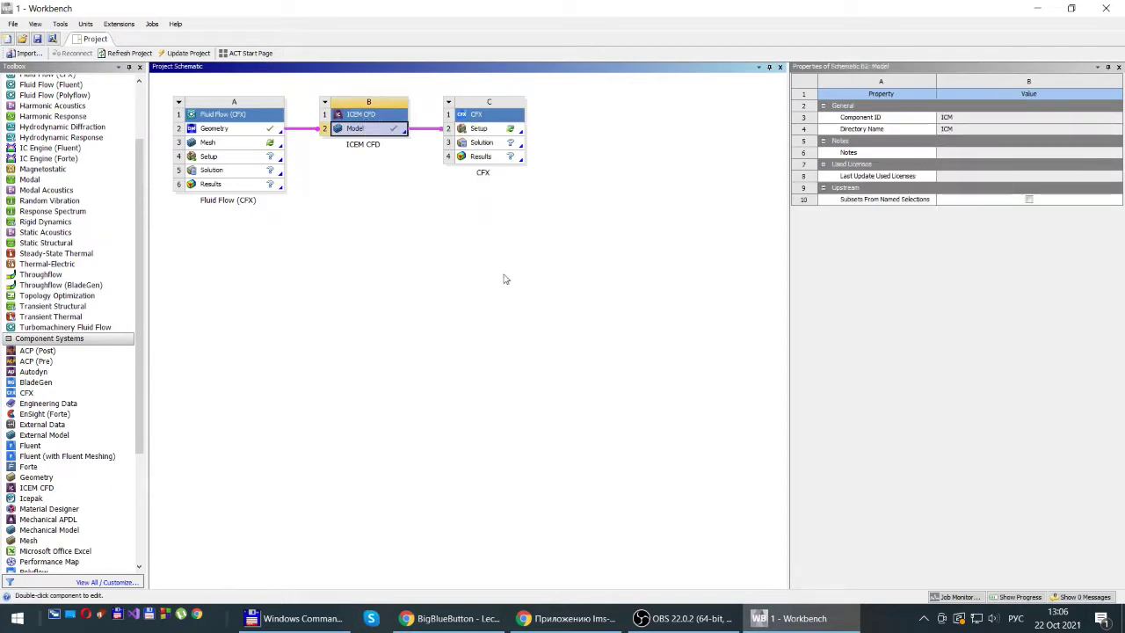
Open the Setup of the standalone CFX system in CFX-Pre and maximize the window
left_click(481, 129)
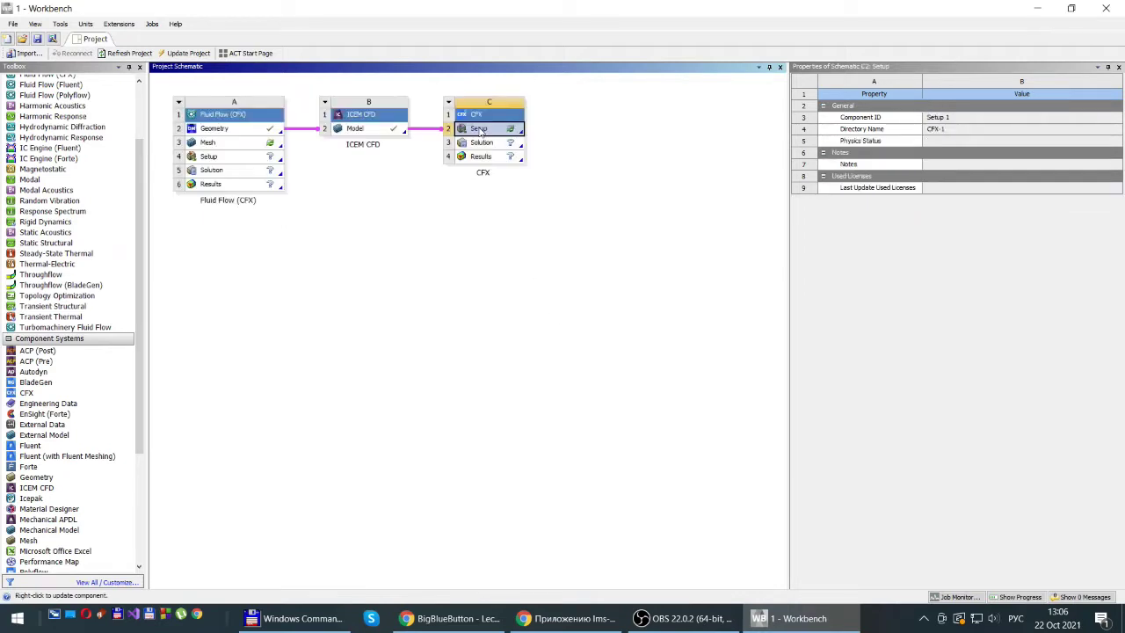
double_click(481, 129)
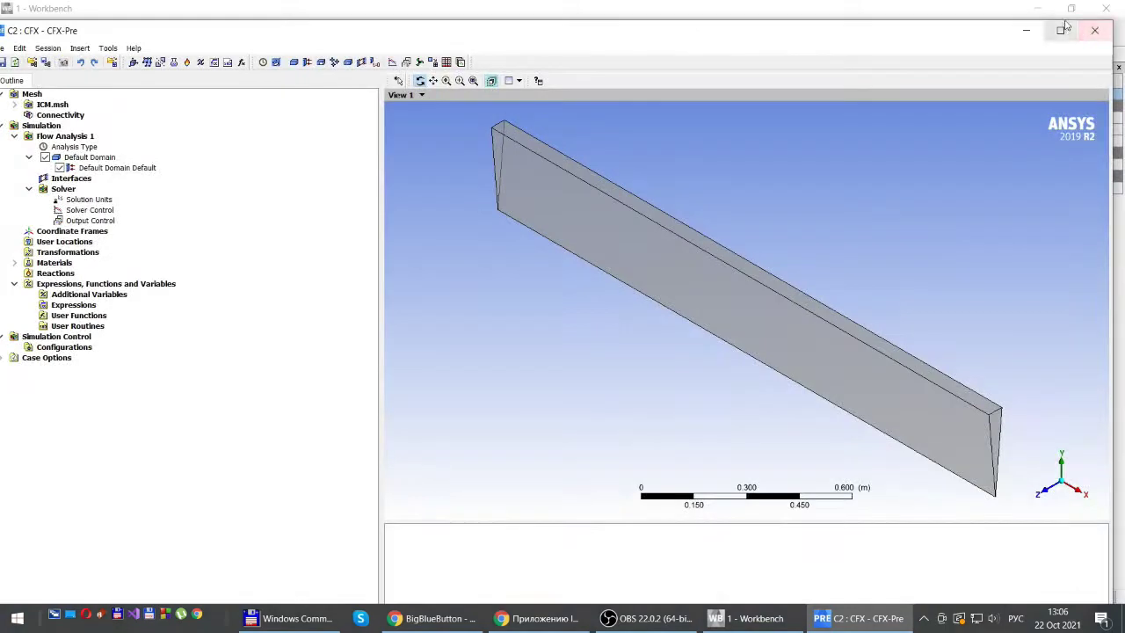
left_click(1060, 32)
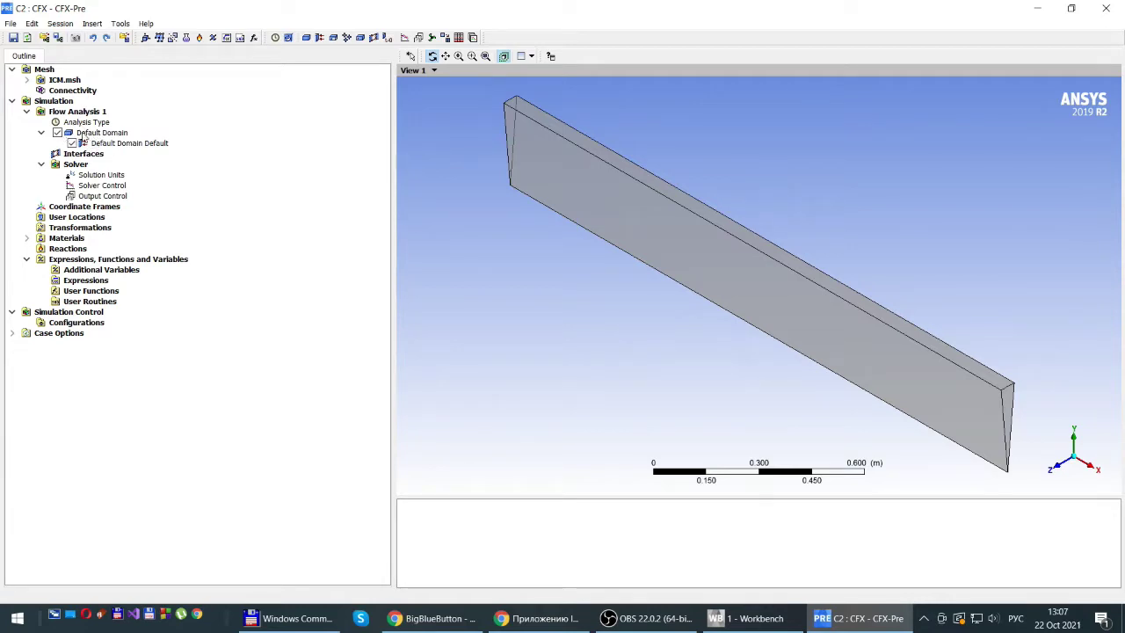
Insert a new material named Mixture and set its option to Reacting Mixture
left_click(27, 238)
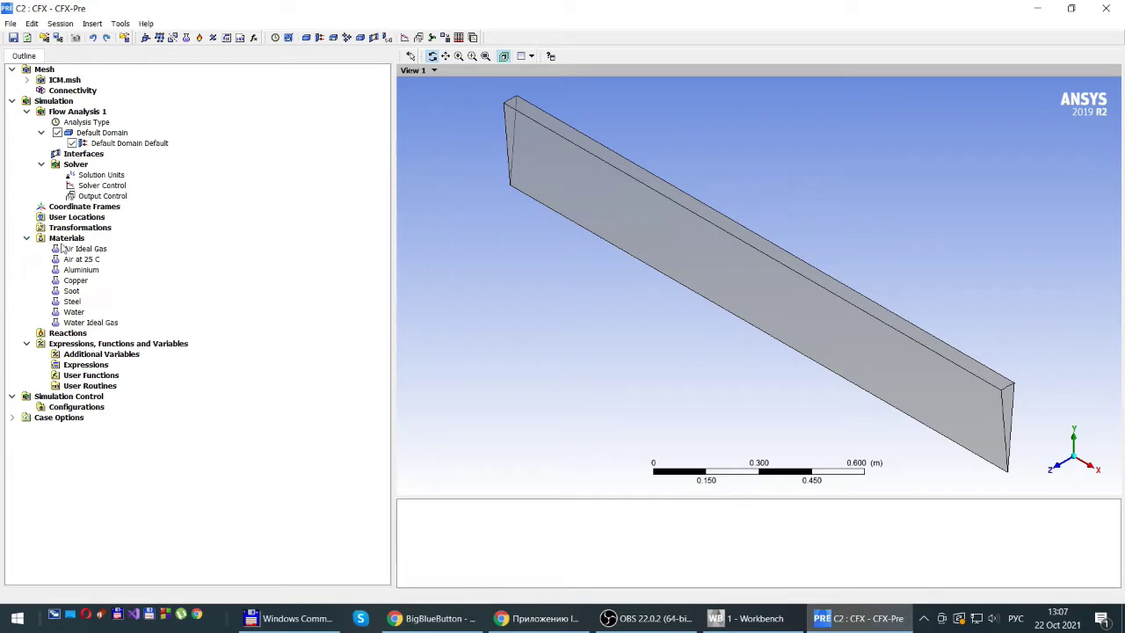
right_click(64, 239)
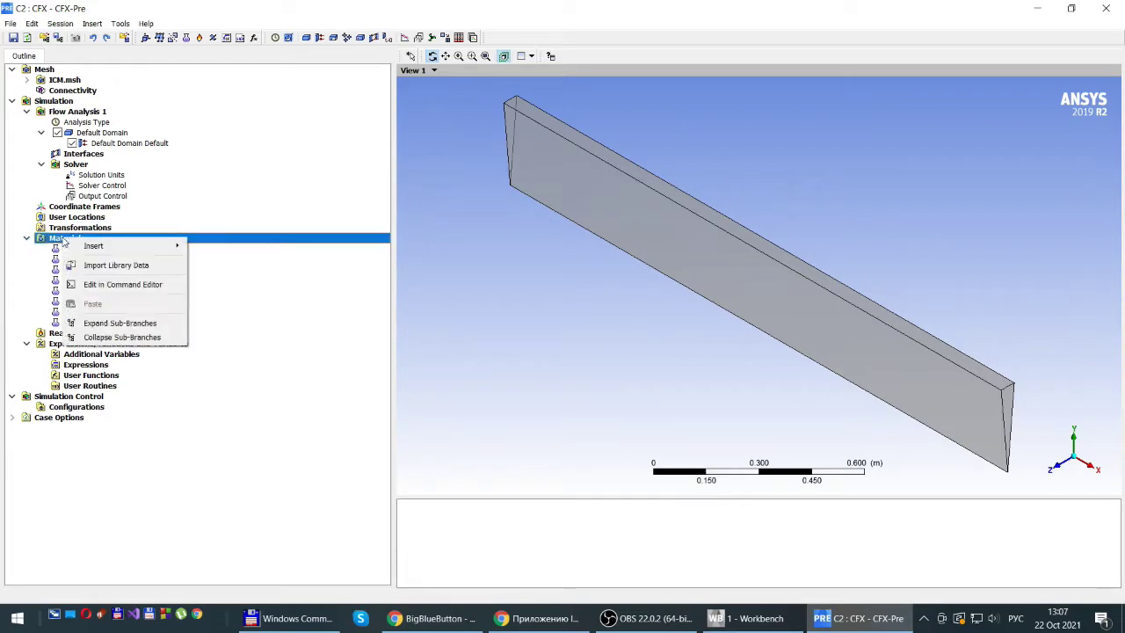
mouse_move(91, 251)
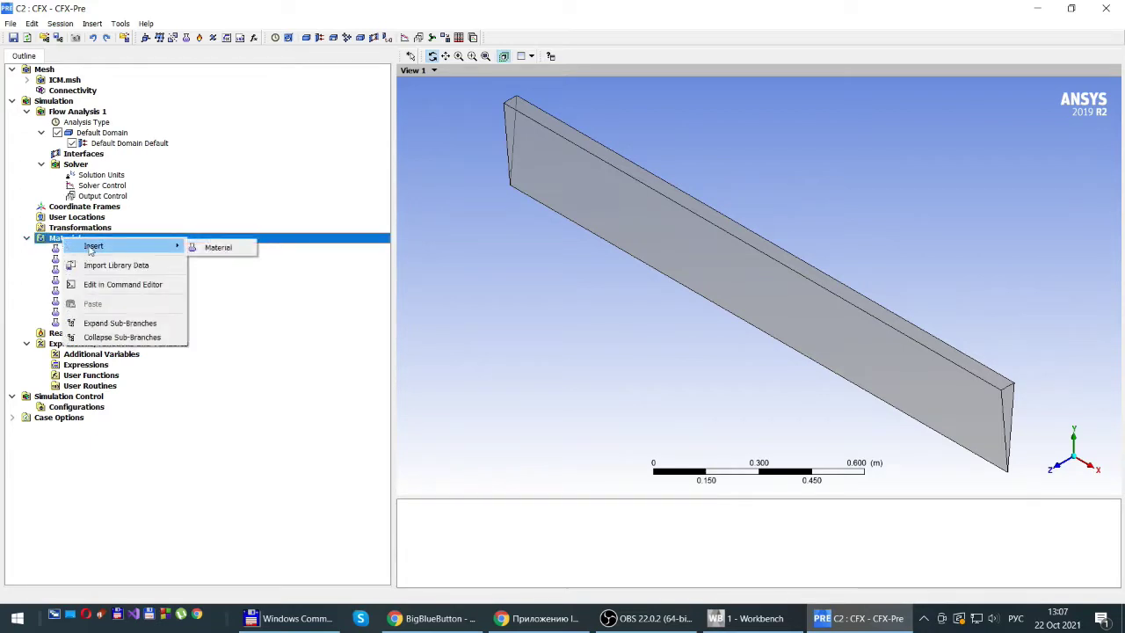
left_click(219, 247)
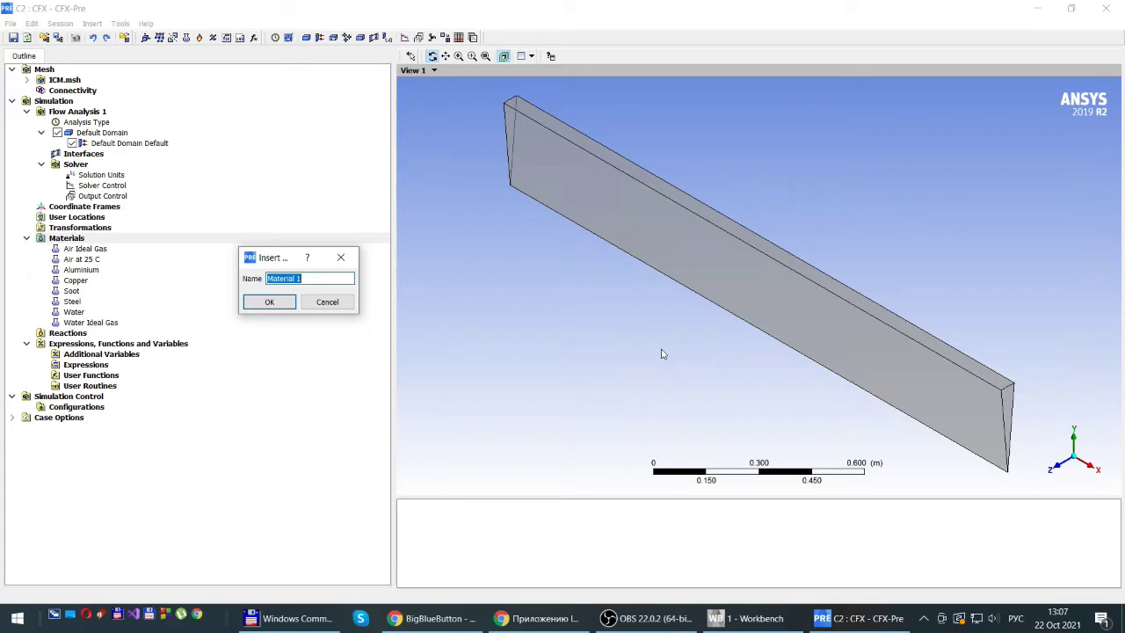
key("BackSpace")
key("alt+shift")
type("M")
left_click(270, 304)
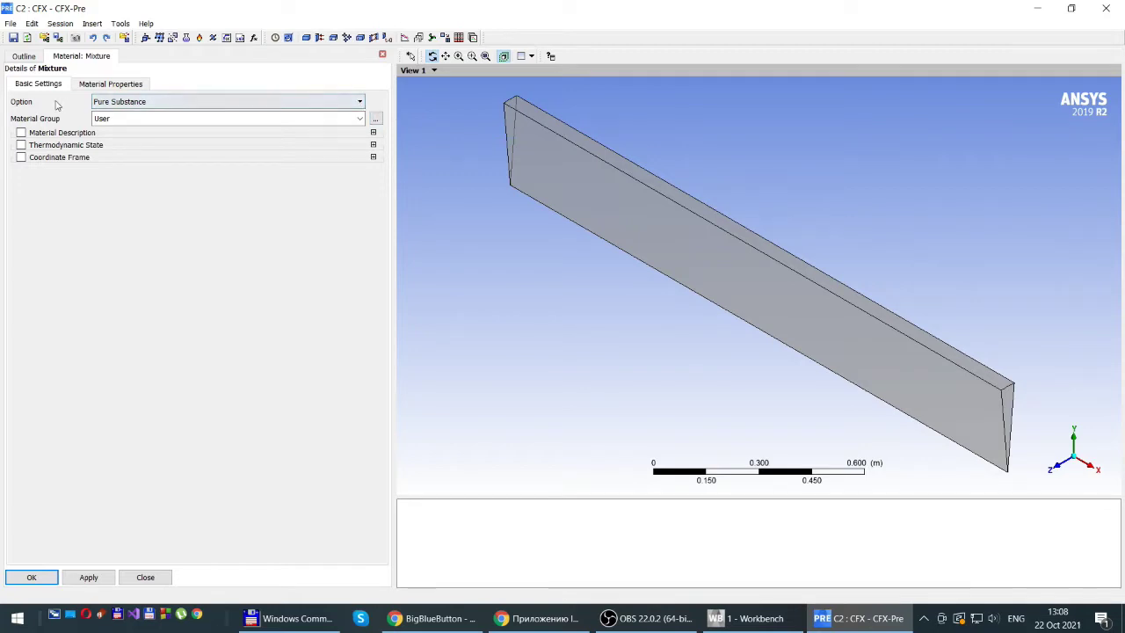
left_click(360, 103)
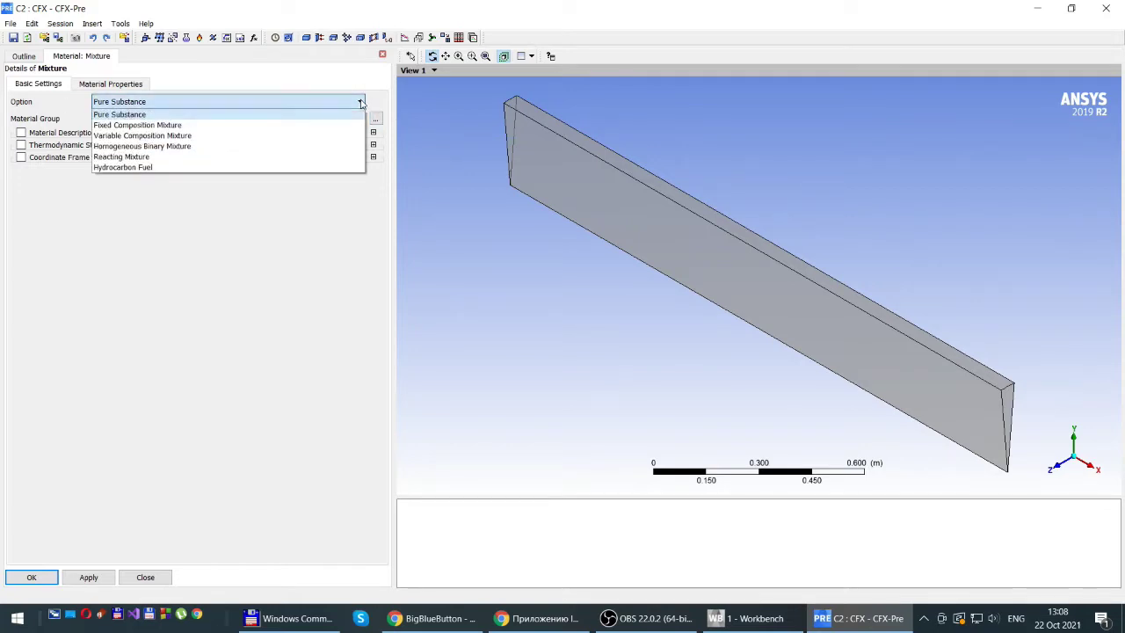
left_click(121, 157)
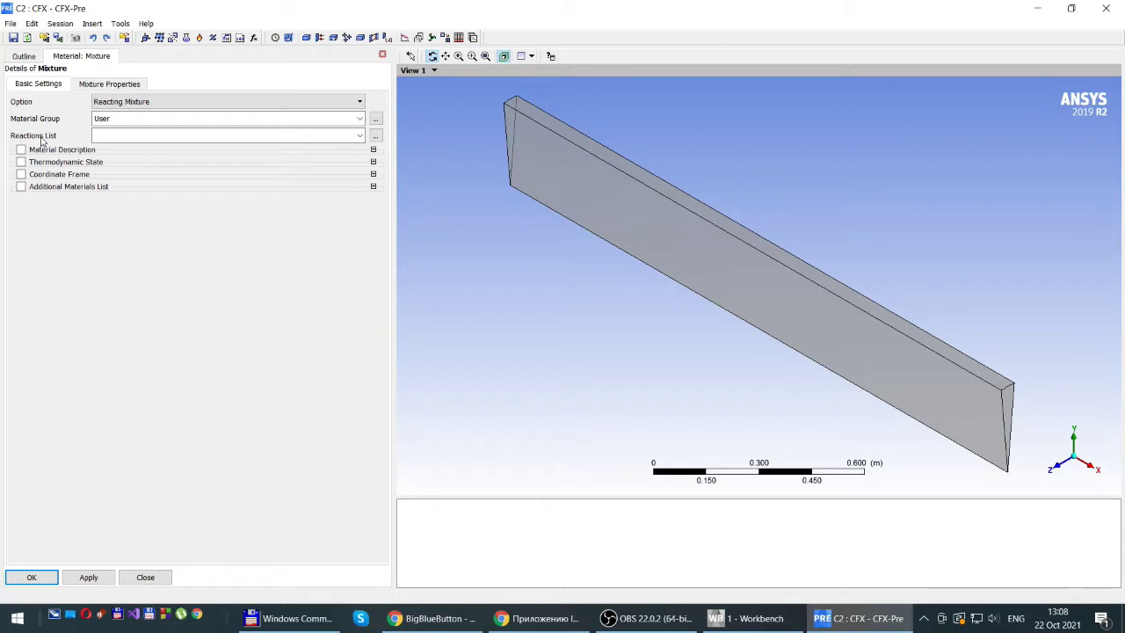
Open the library data import for the Mixture's Reactions List and enlarge the import dialog
left_click(376, 138)
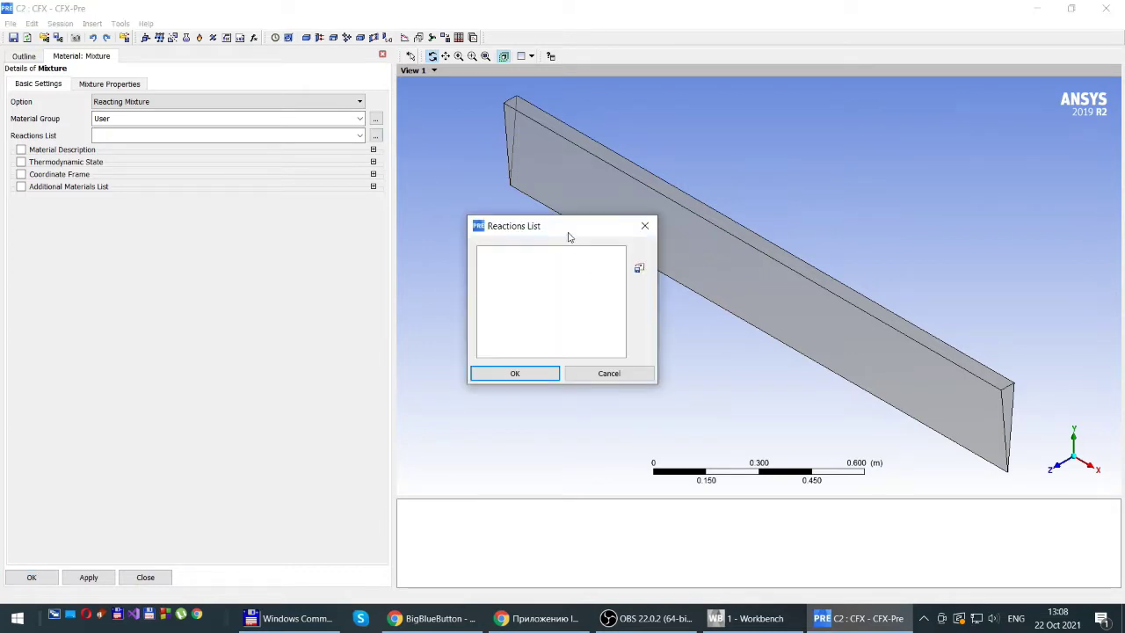
left_click_drag(563, 230, 637, 197)
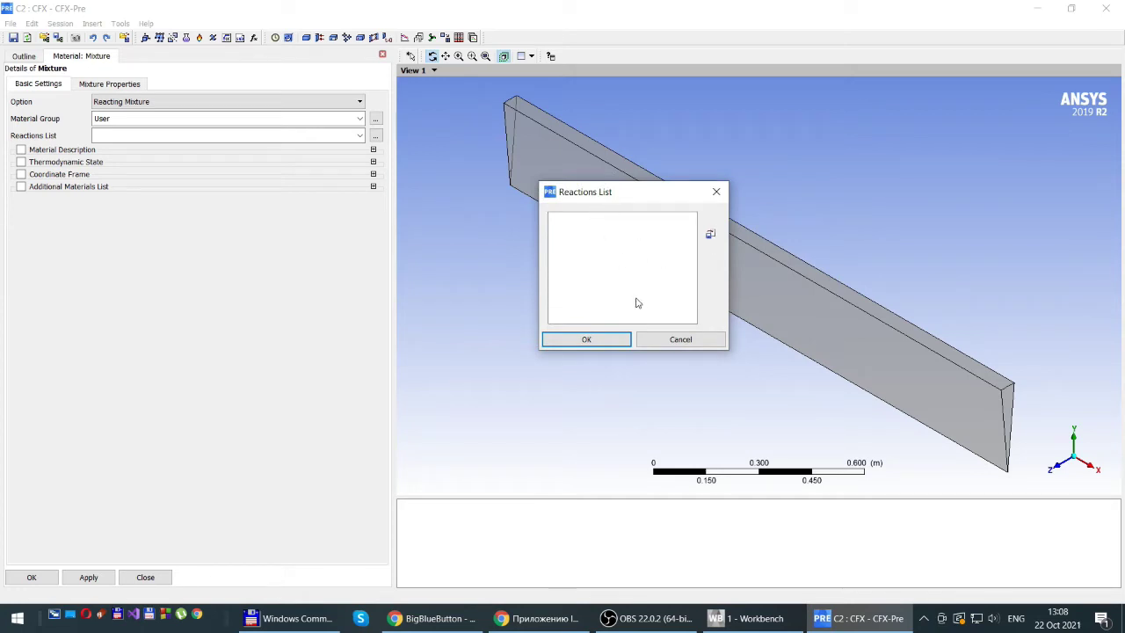
left_click(710, 235)
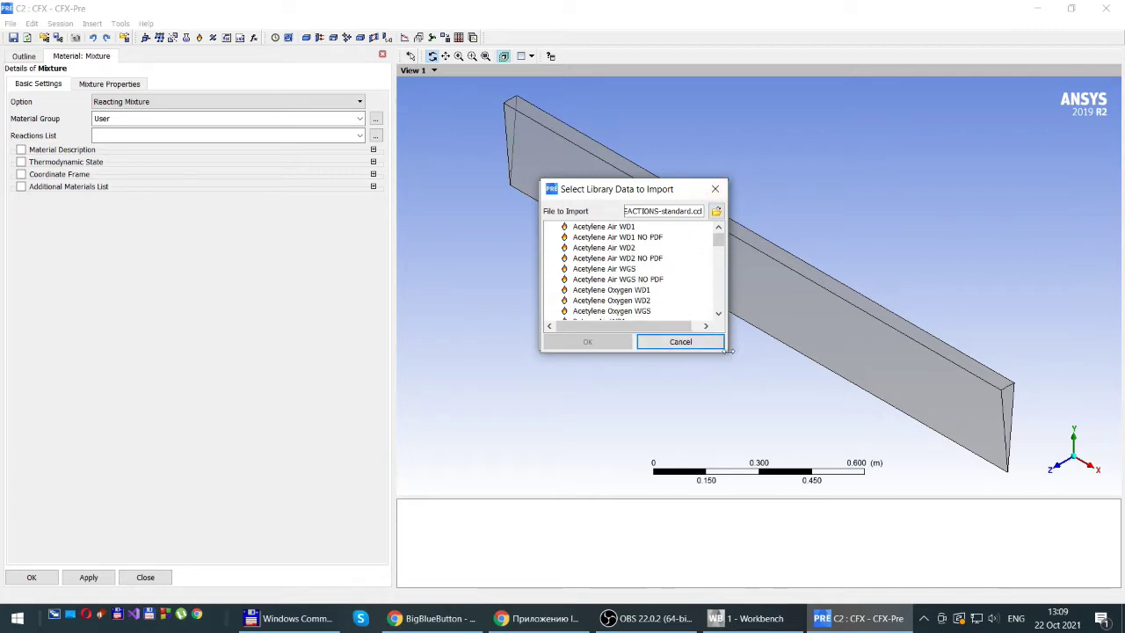
left_click_drag(726, 353, 969, 488)
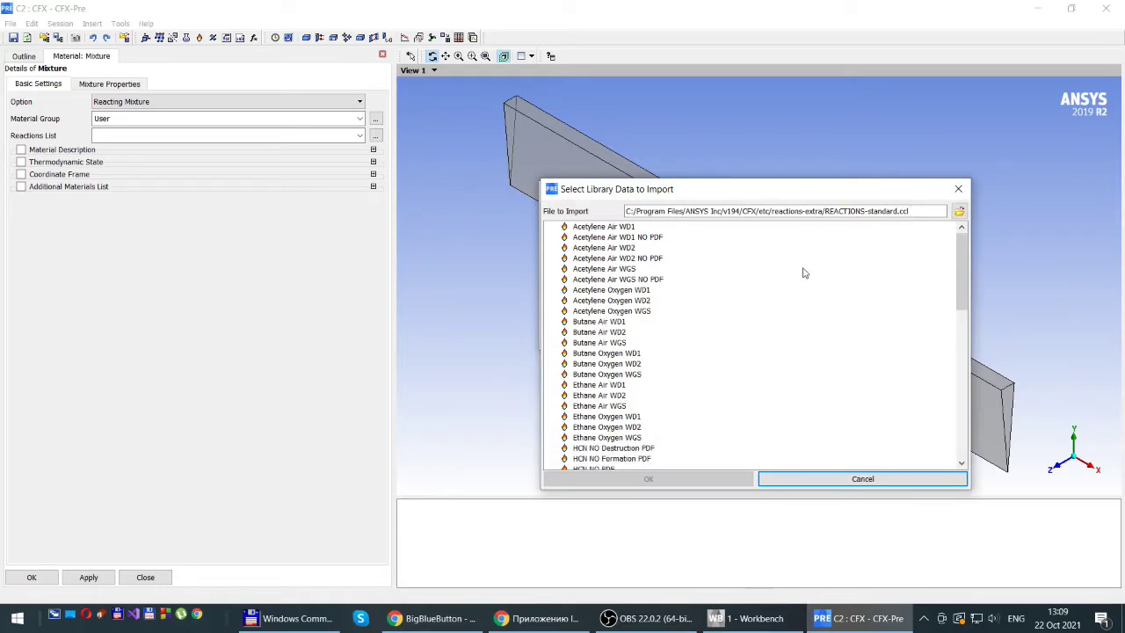
left_click_drag(541, 180, 451, 111)
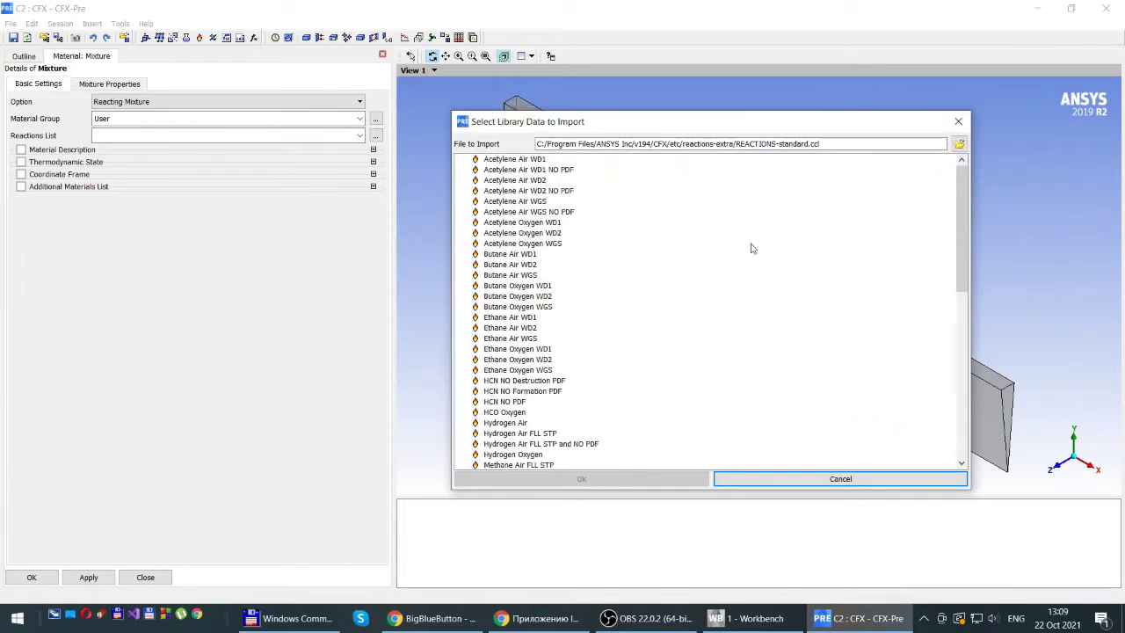
Import the Hydrogen Air reaction from the REACTIONS-standard.ccl library
left_click_drag(960, 228, 1010, 310)
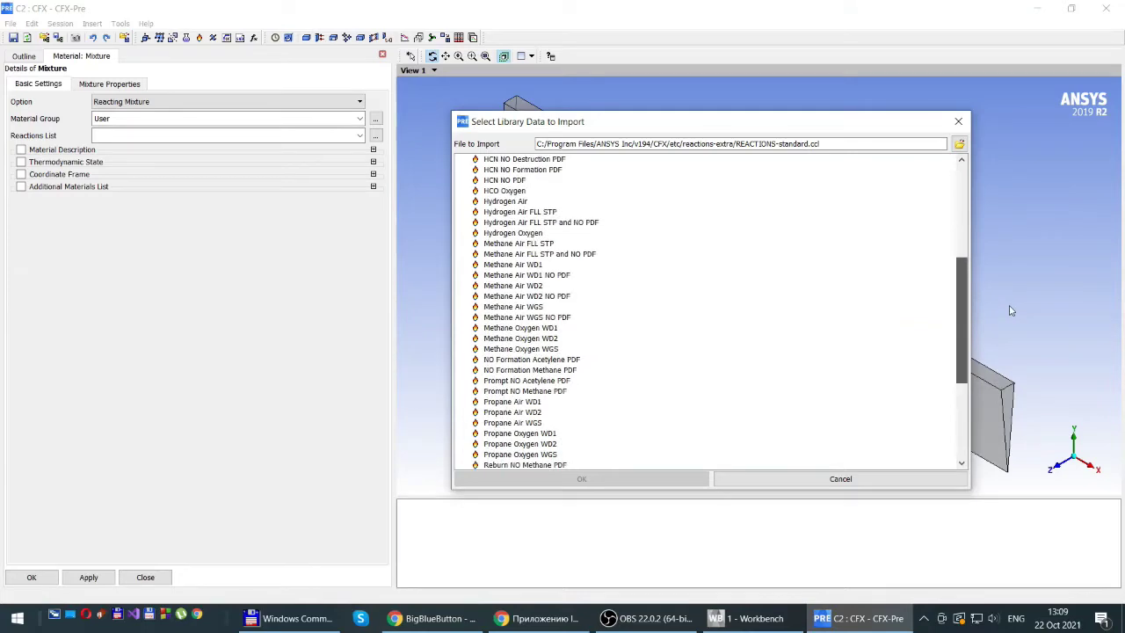
left_click_drag(1010, 310, 933, 313)
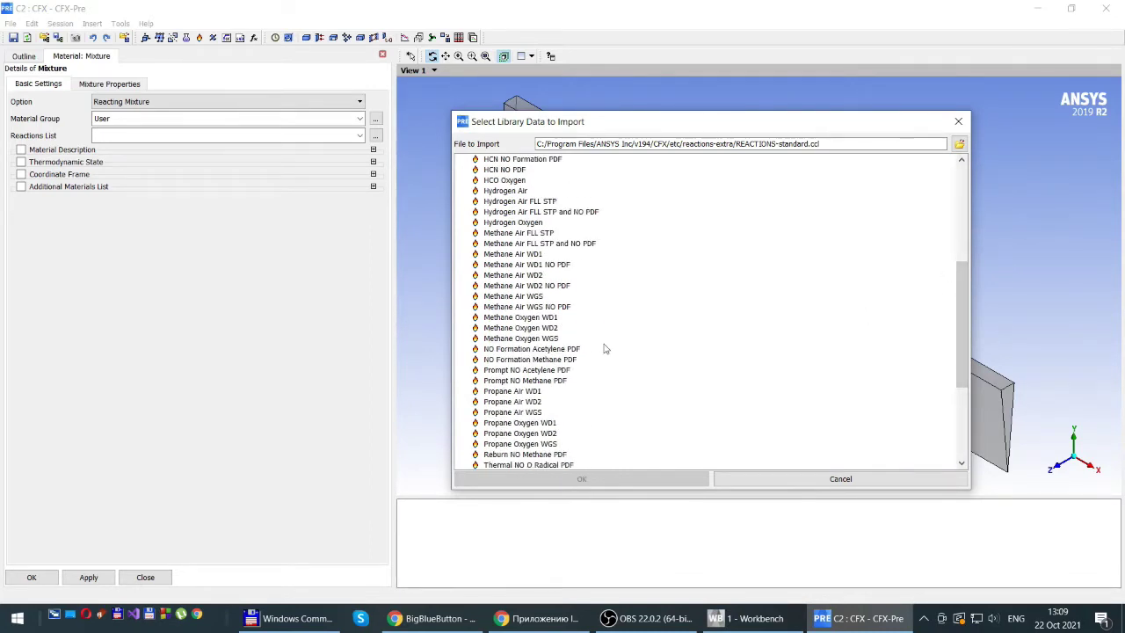
scroll(643, 271, "up", 3)
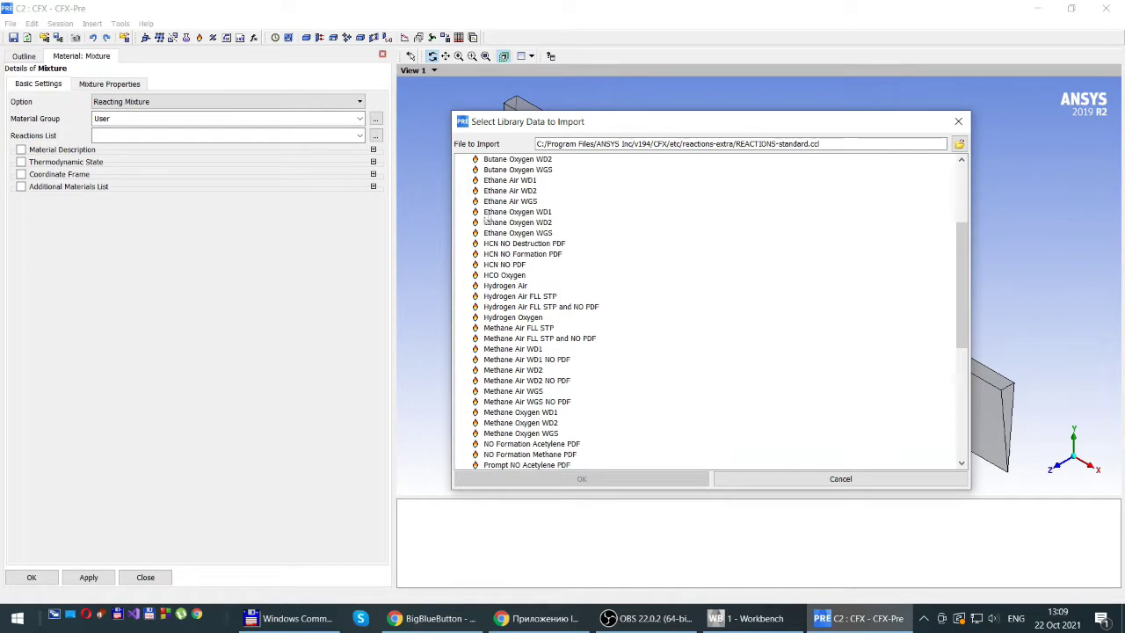
scroll(629, 283, "down", 3)
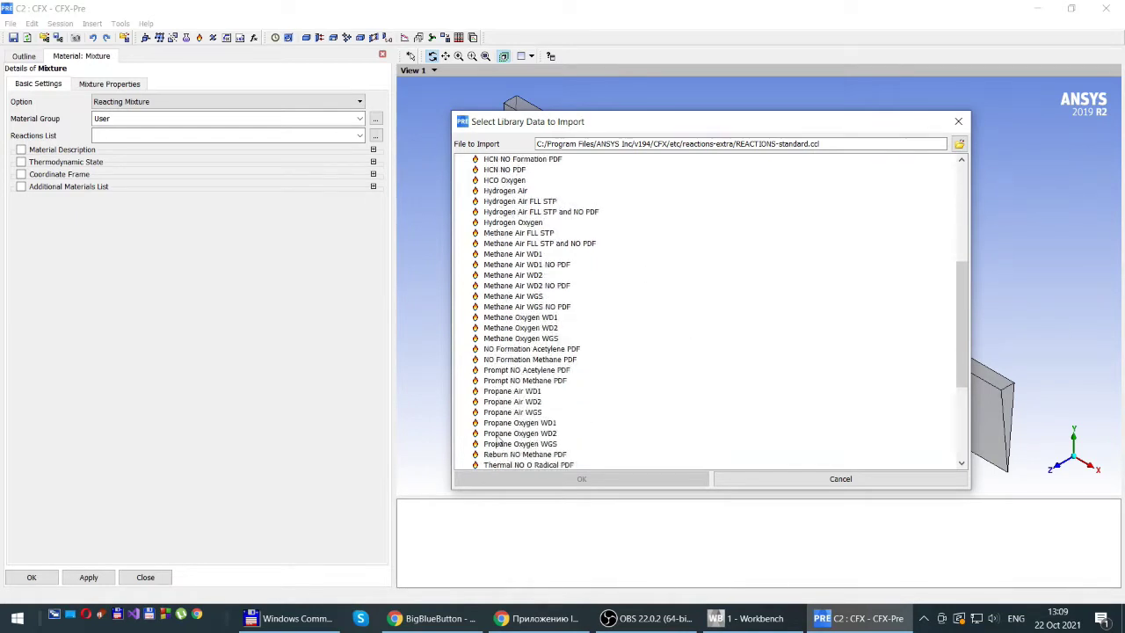
scroll(729, 342, "down", 4)
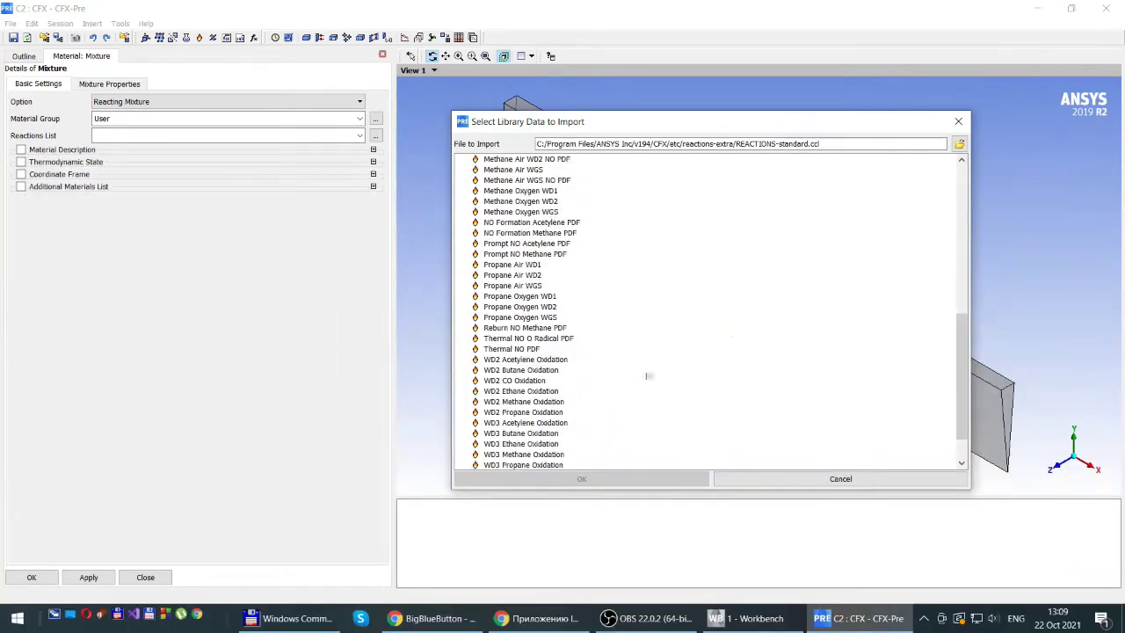
scroll(673, 389, "up", 3)
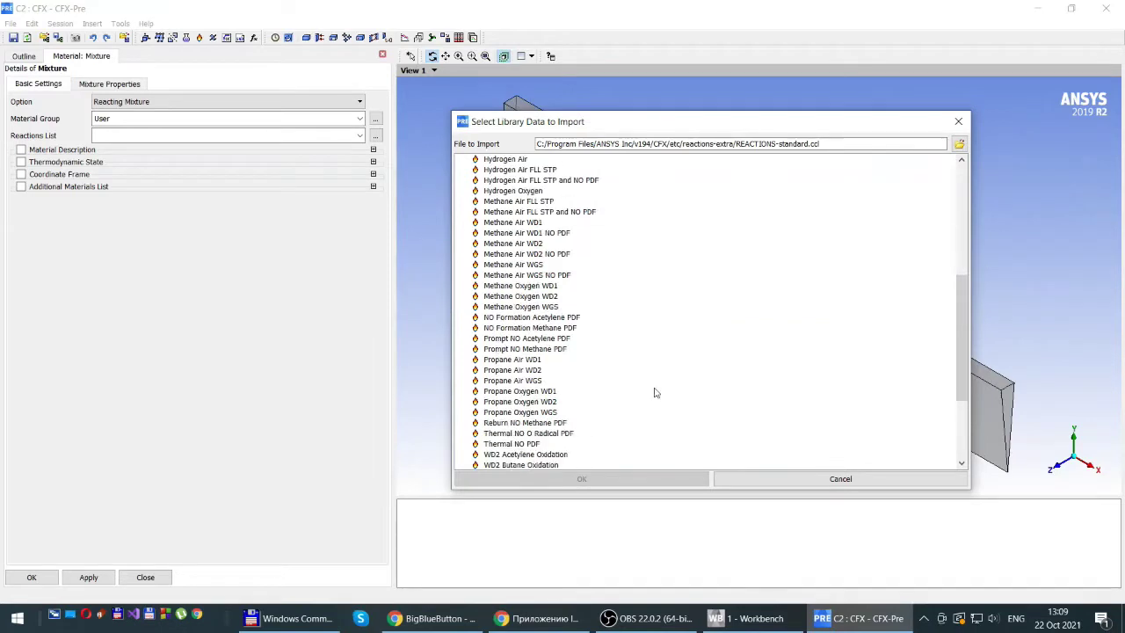
scroll(746, 342, "up", 1)
scroll(733, 349, "down", 1)
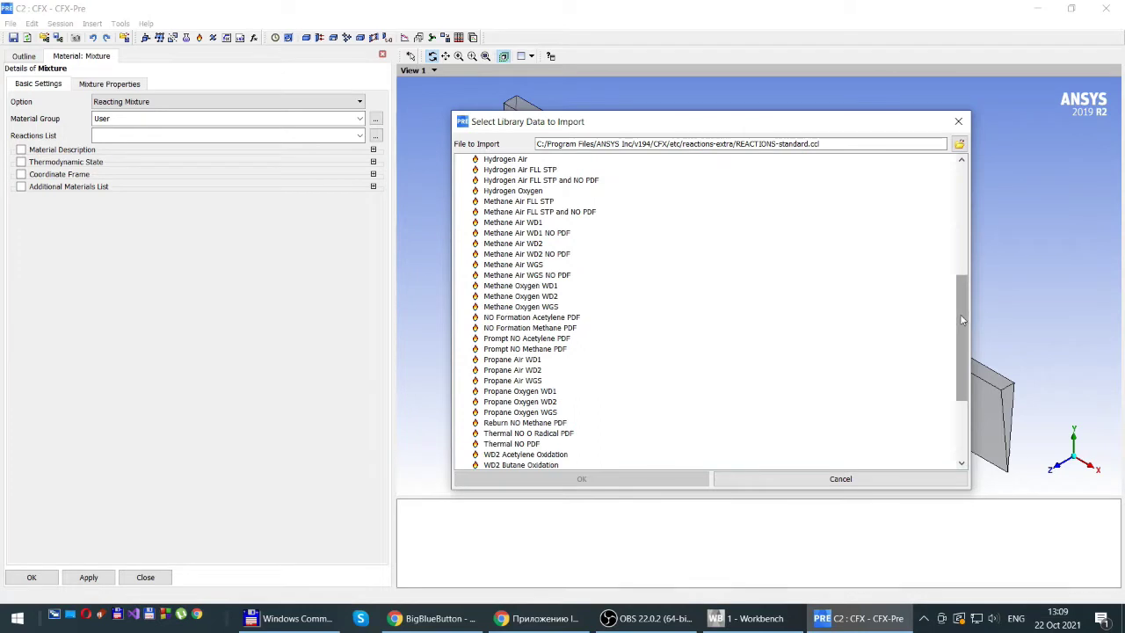
left_click_drag(961, 321, 962, 294)
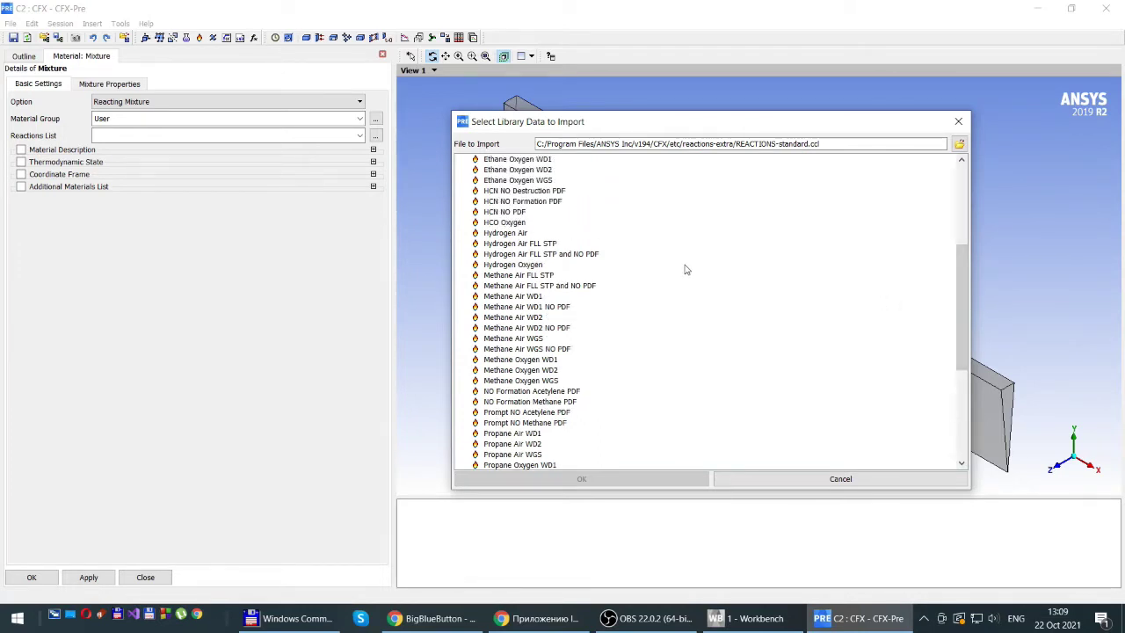
left_click(499, 233)
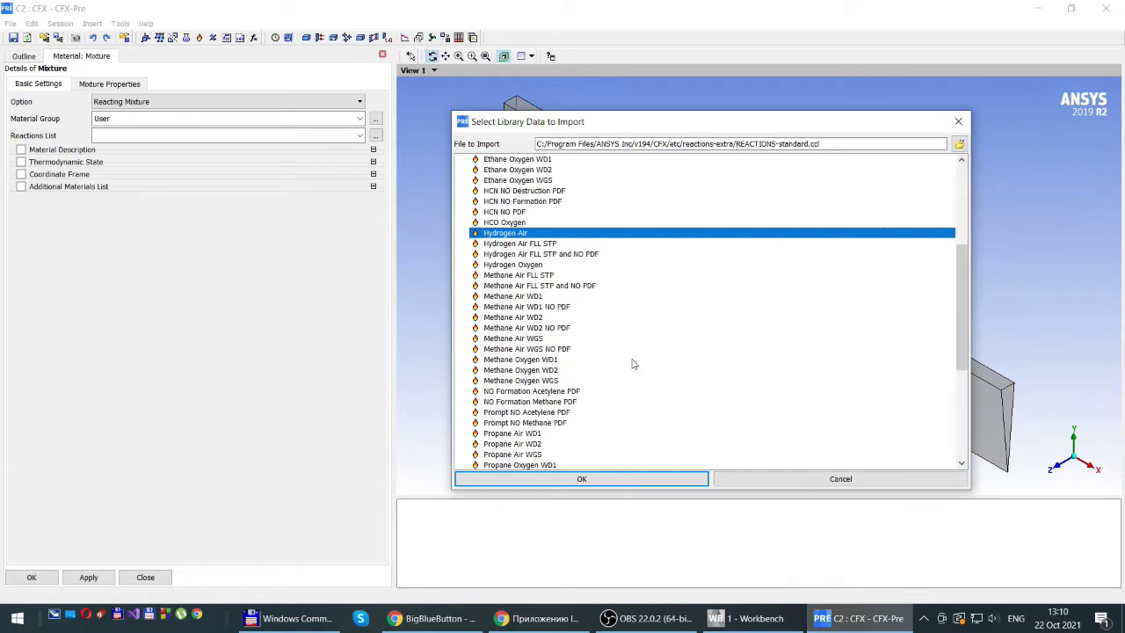
left_click(581, 480)
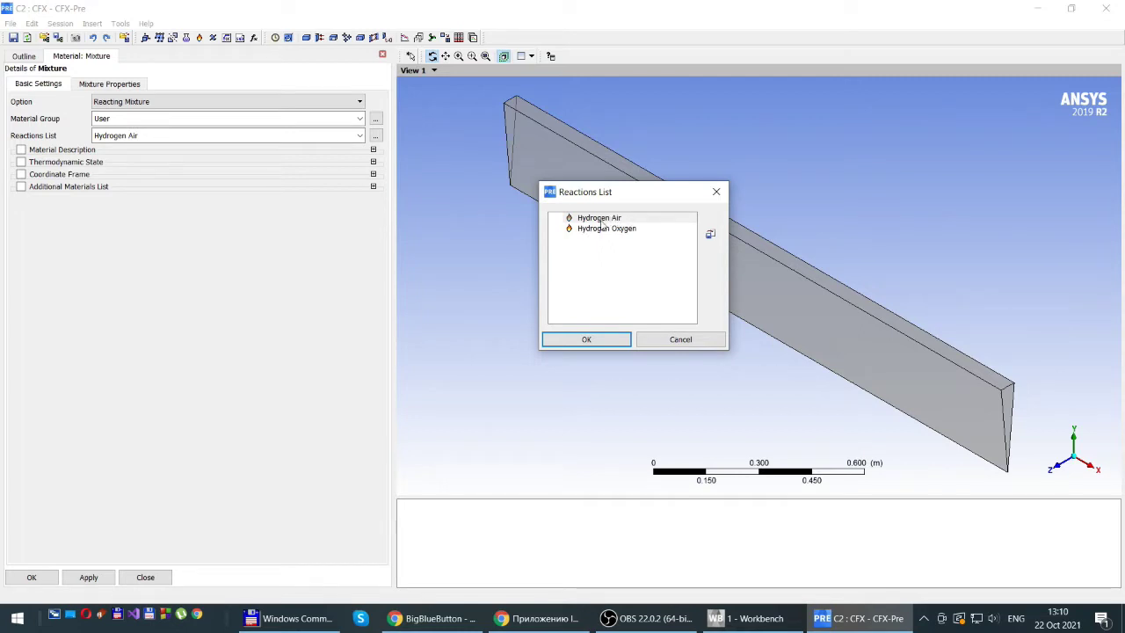
Choose Hydrogen Air for the Mixture material's Reactions List
left_click(598, 219)
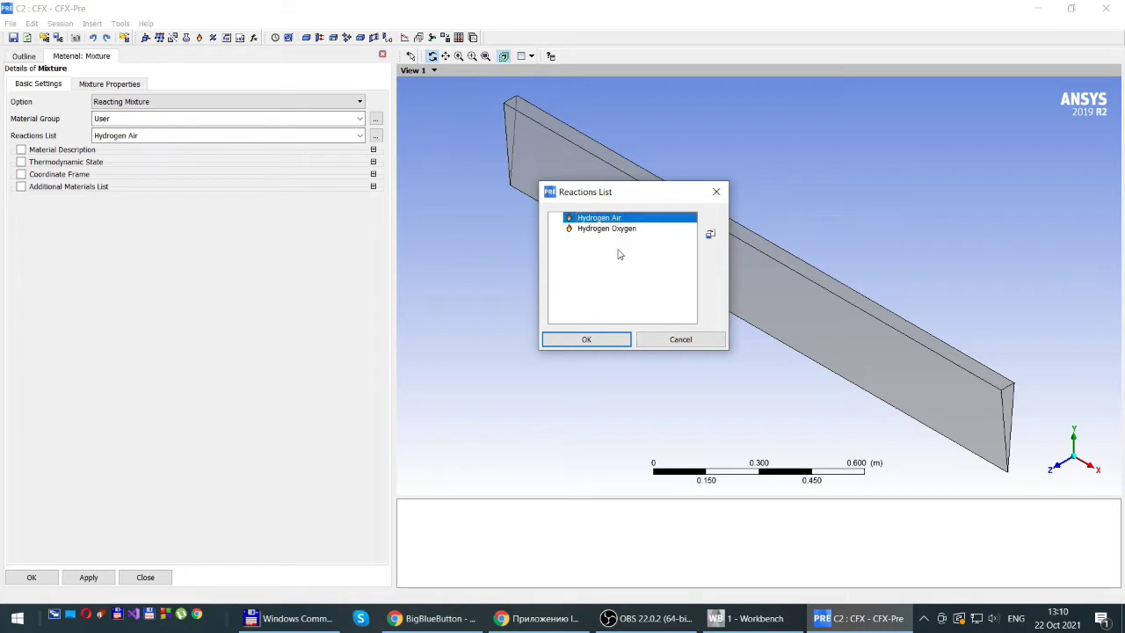
left_click(587, 340)
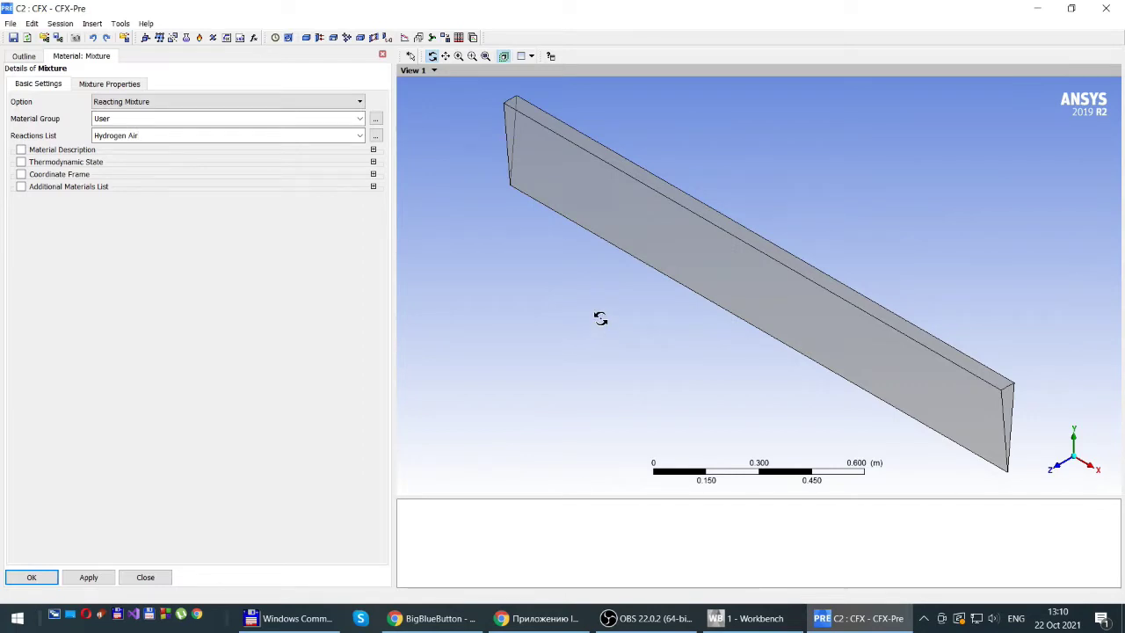
left_click(104, 136)
Check the Mixture's optional mixture properties, leave them disabled, and create the material
left_click(103, 85)
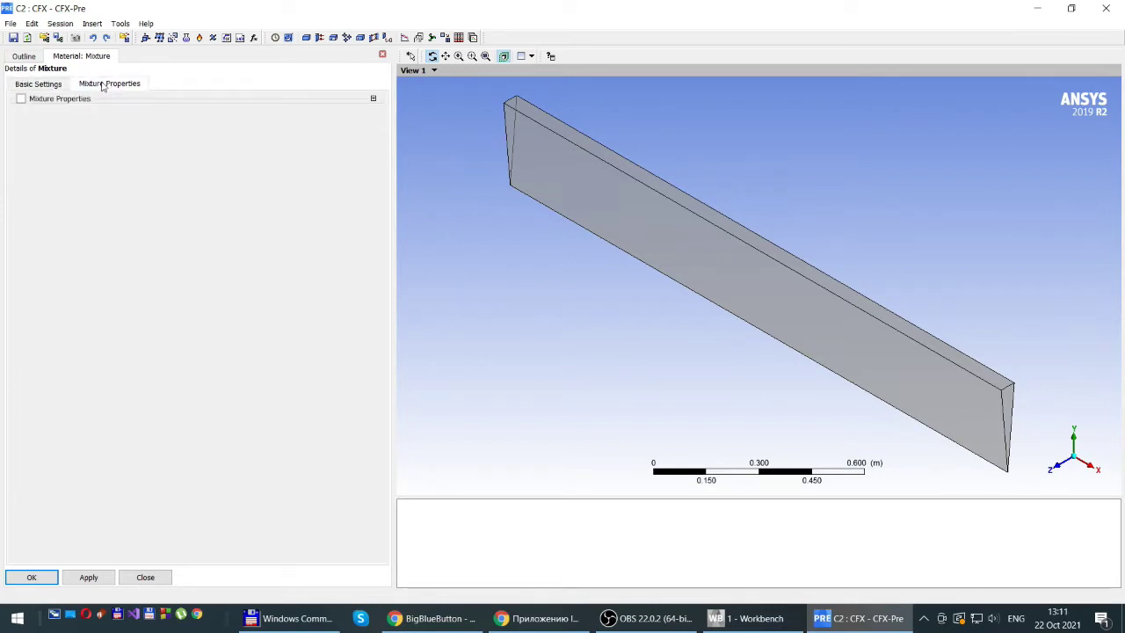
left_click(21, 99)
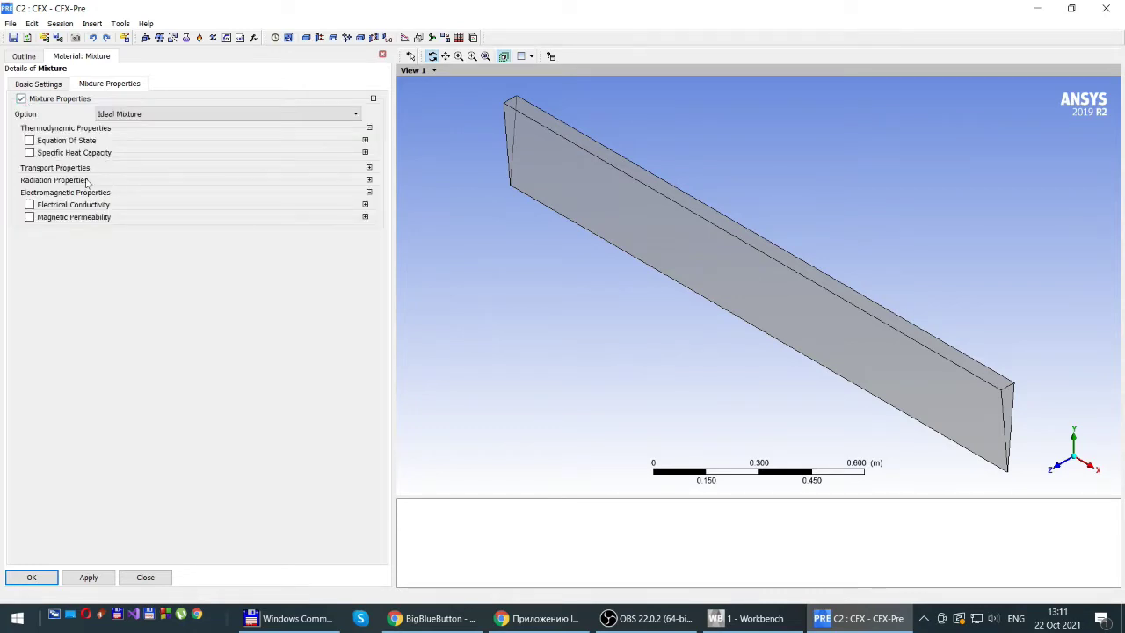
left_click(21, 99)
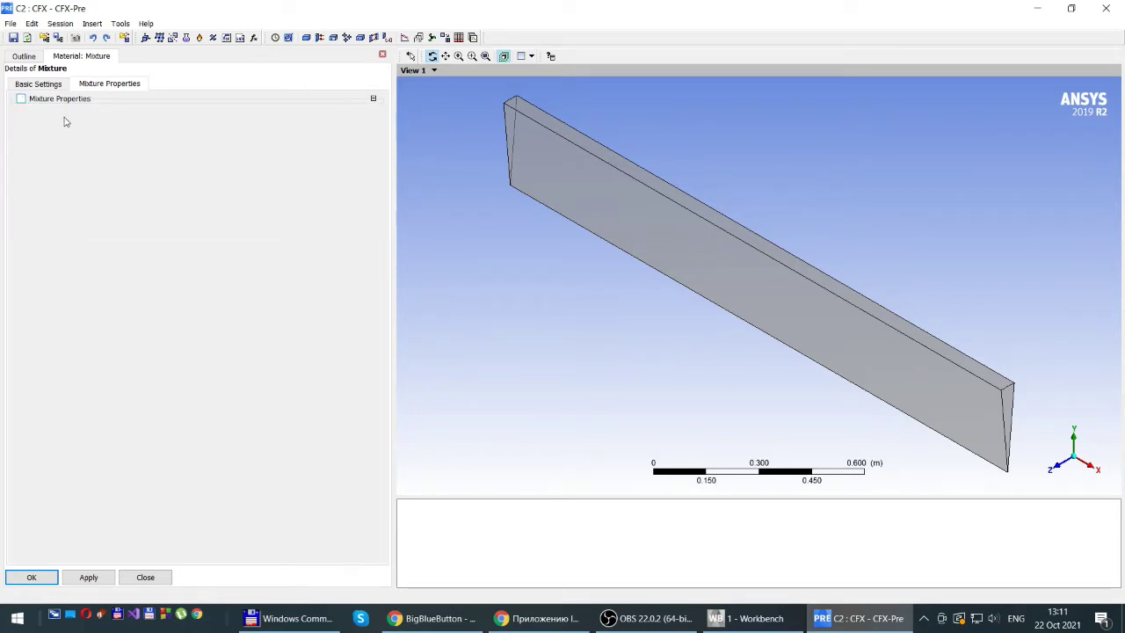
left_click(28, 84)
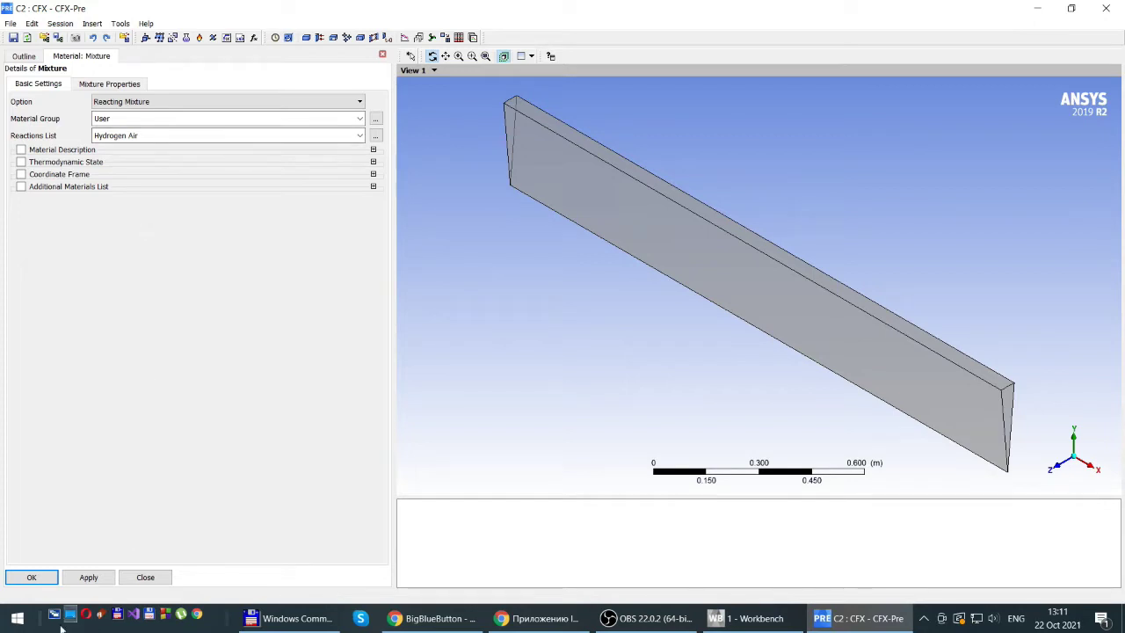
left_click(32, 578)
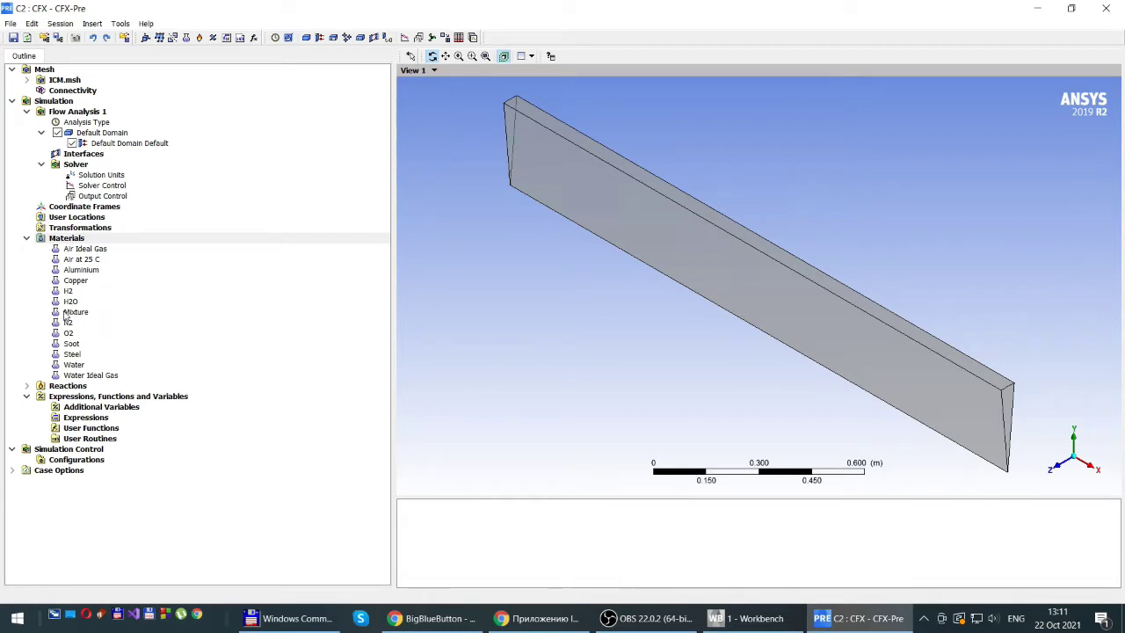
Examine the Hydrogen Air reaction's settings, including each component in its Additional Materials List
left_click(26, 387)
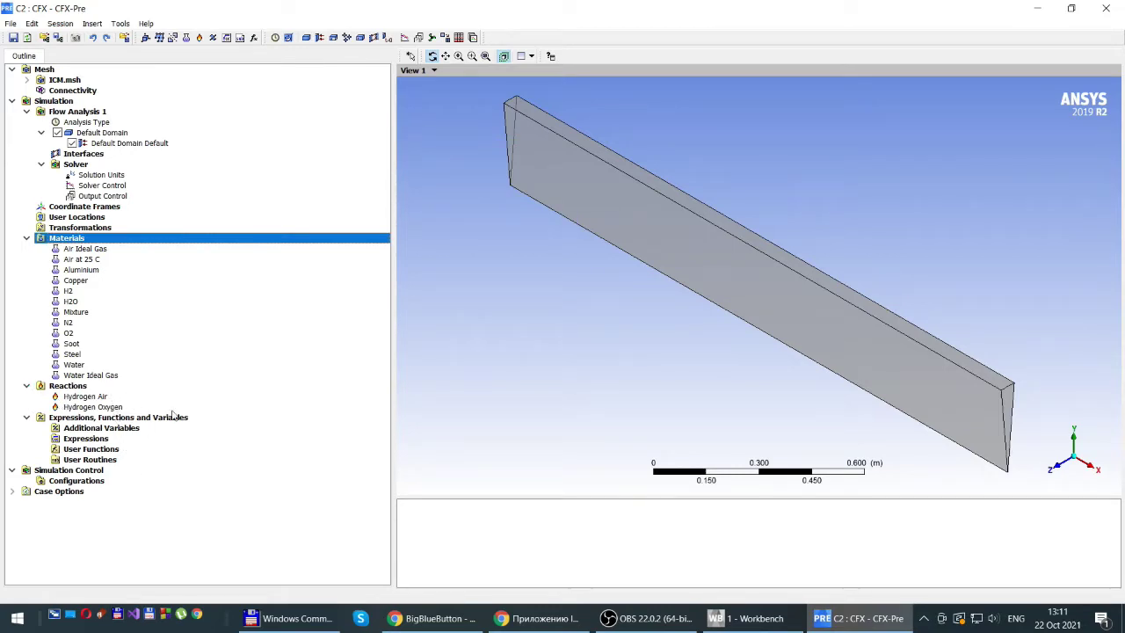
double_click(84, 397)
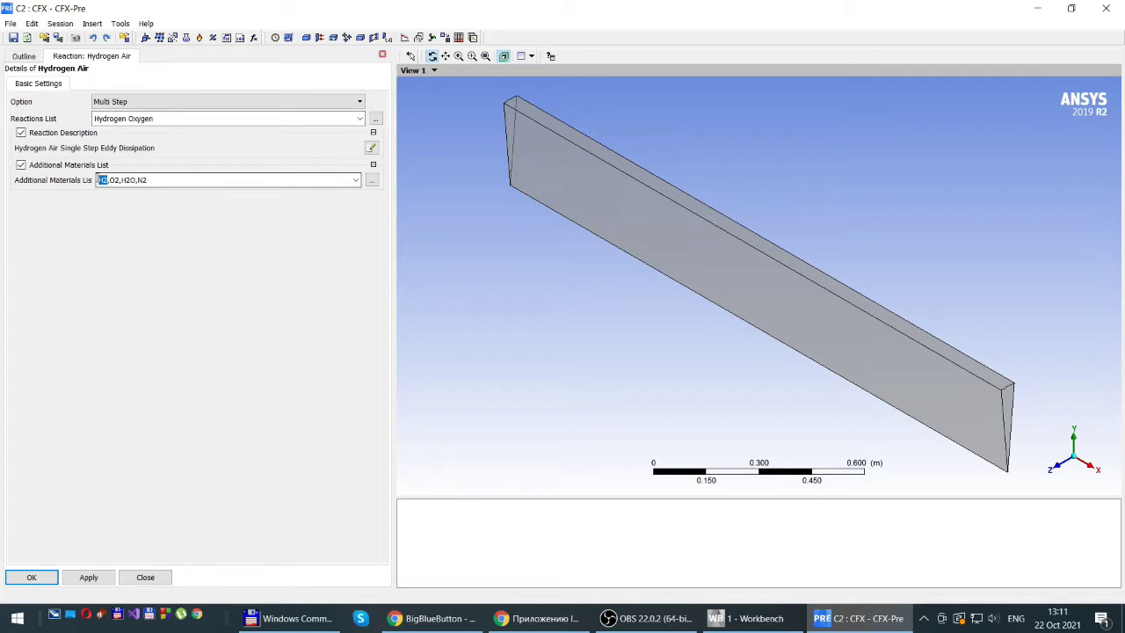
double_click(112, 179)
double_click(114, 179)
left_click_drag(122, 180, 144, 180)
left_click(141, 176)
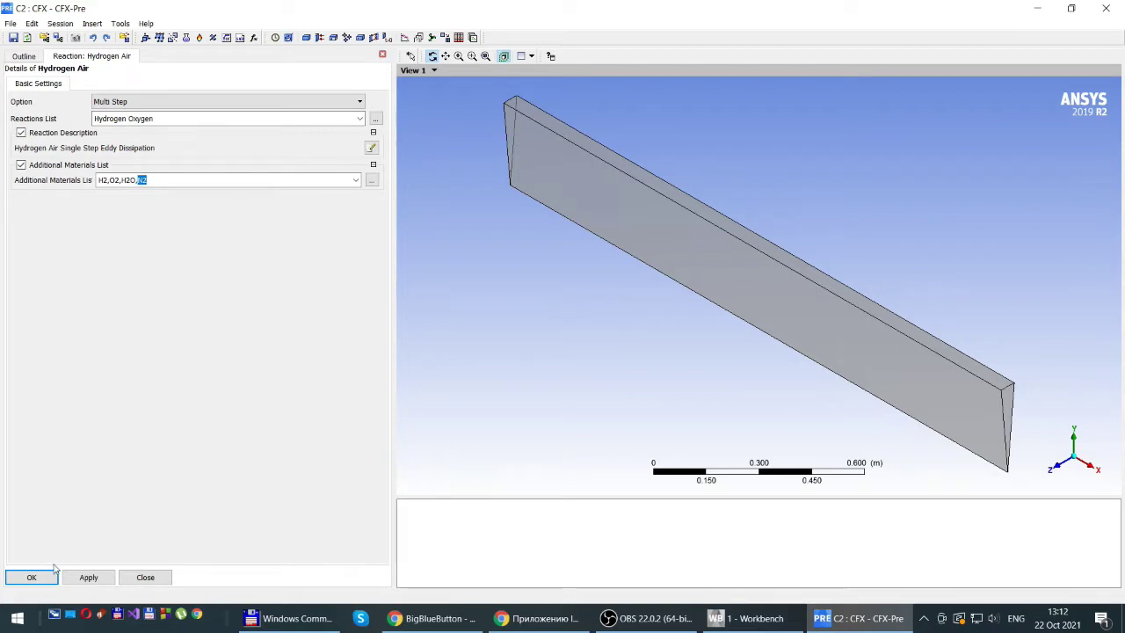
left_click(28, 579)
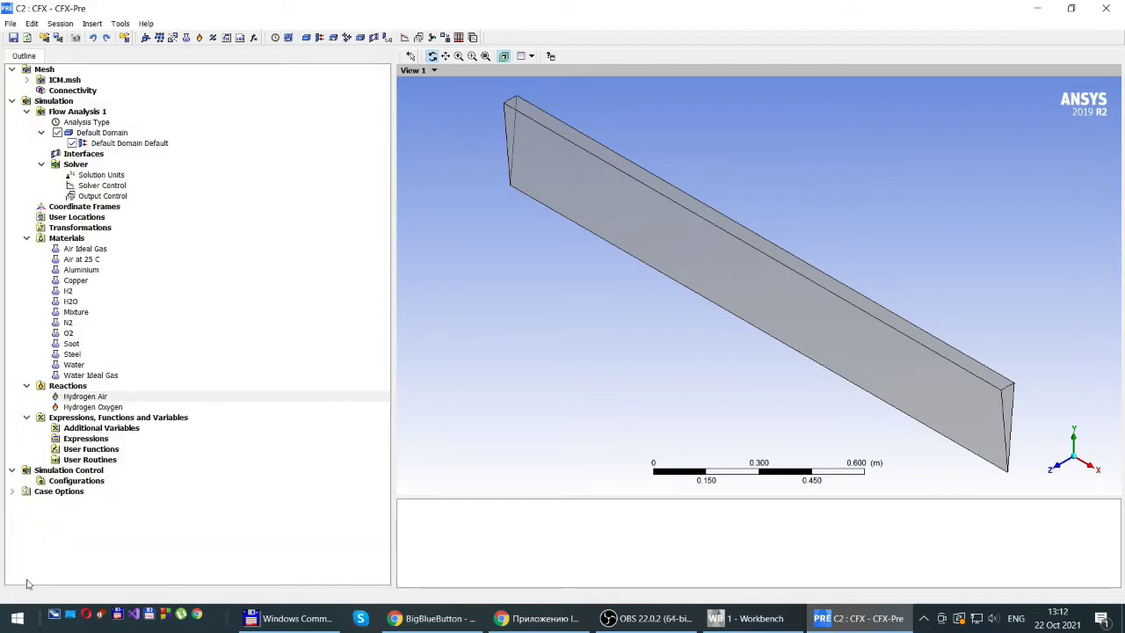
Review the Hydrogen Oxygen reaction's combustion model options, keeping Eddy Dissipation, and the stoichiometric coefficients of its reactants and products
double_click(86, 408)
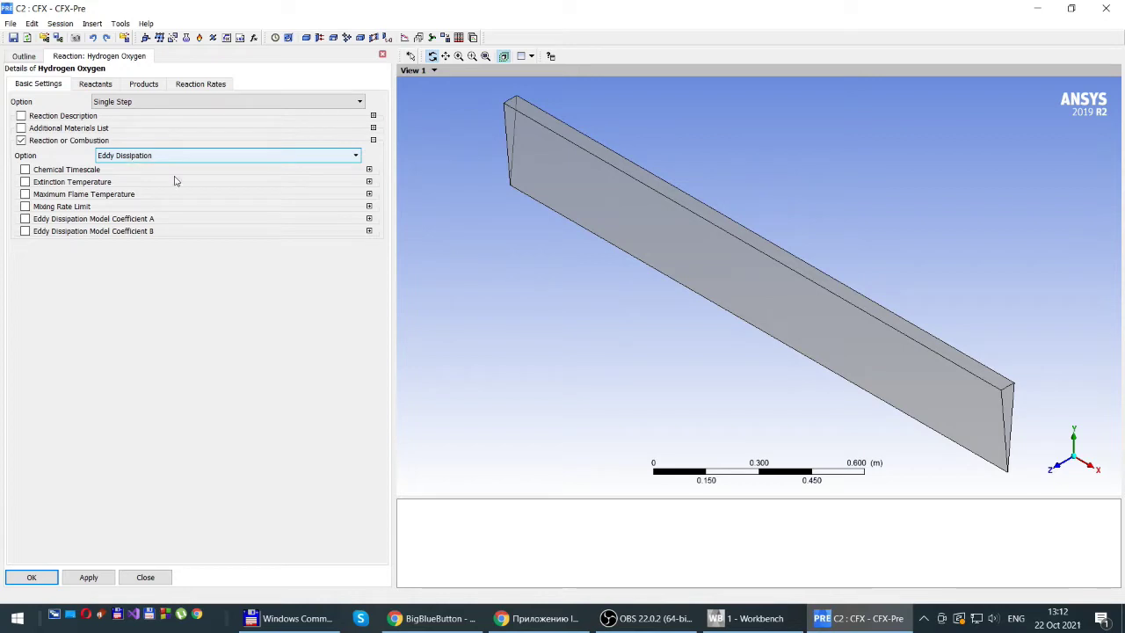
left_click(356, 158)
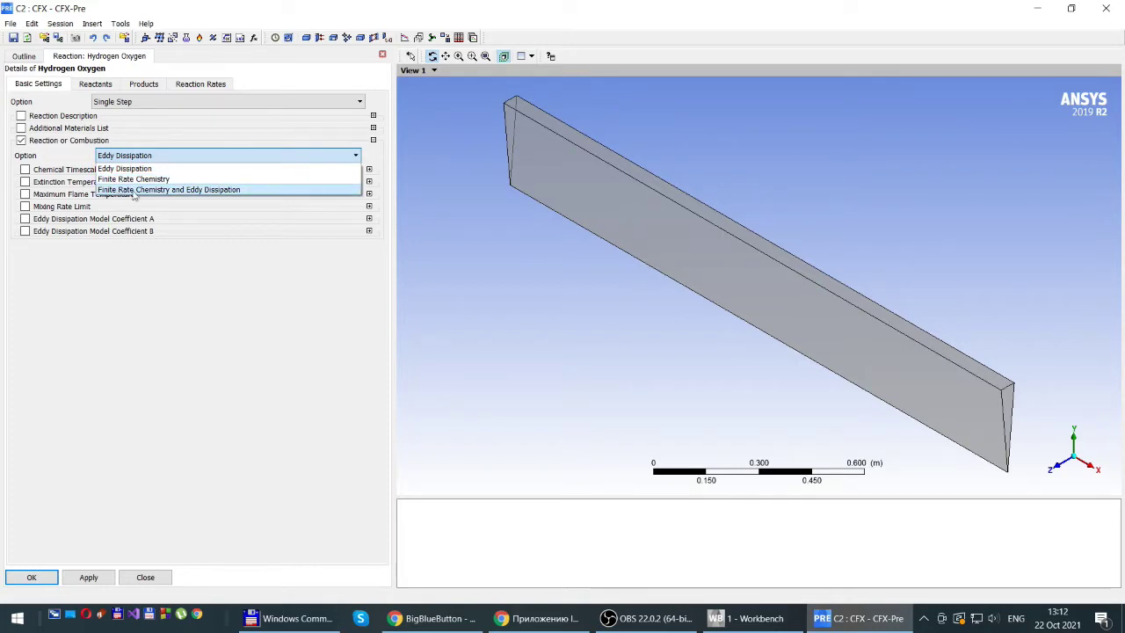
left_click(141, 169)
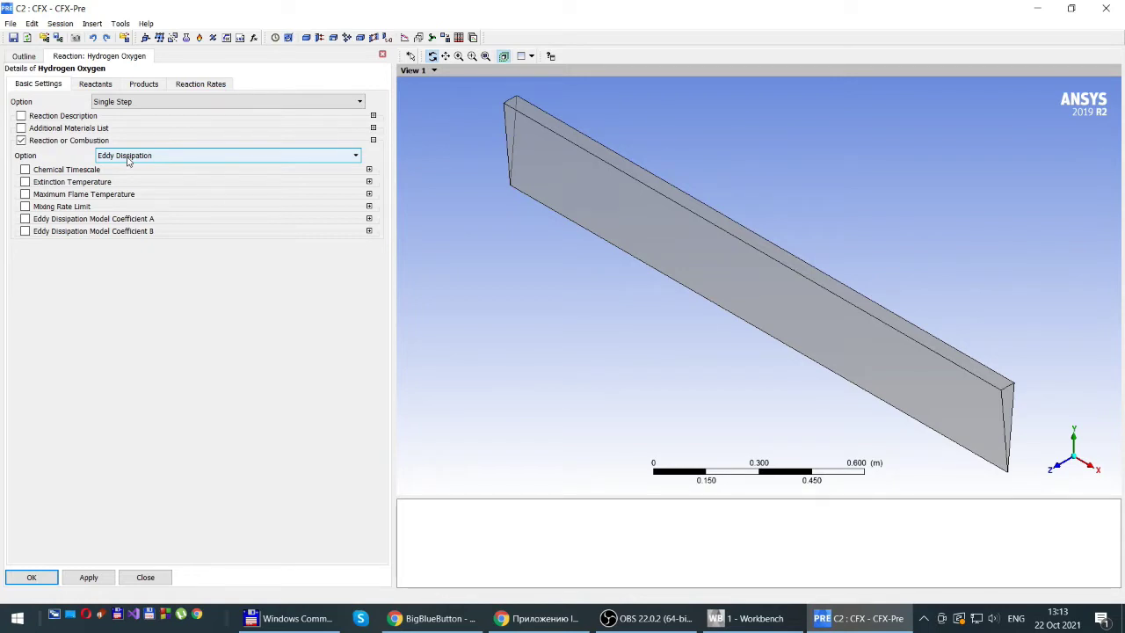
left_click(94, 84)
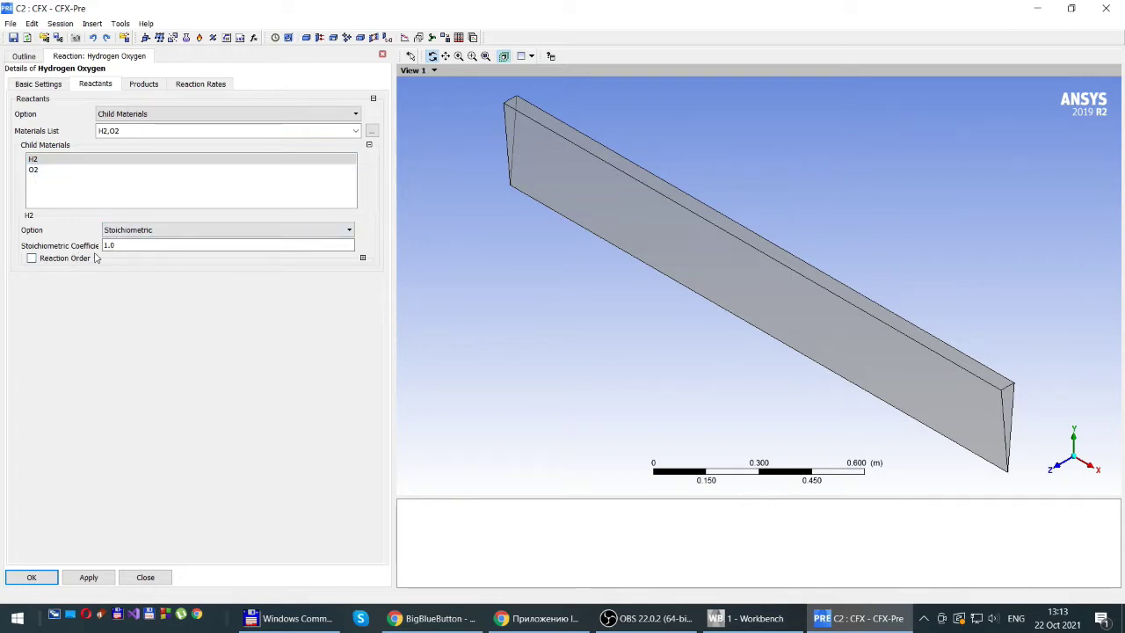
left_click(33, 170)
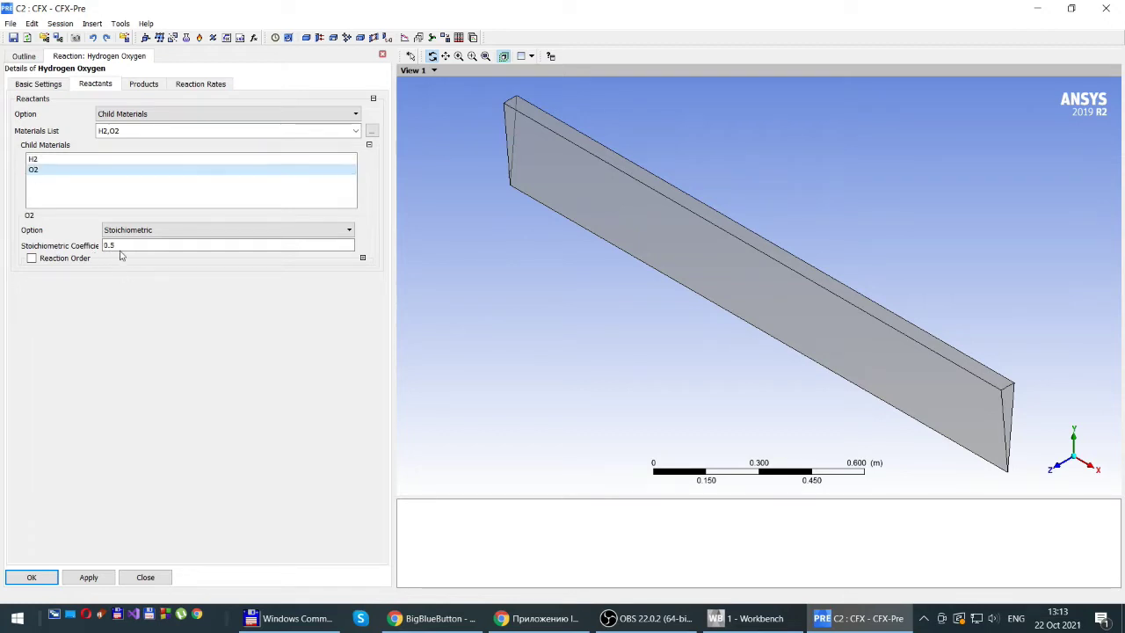
left_click(150, 84)
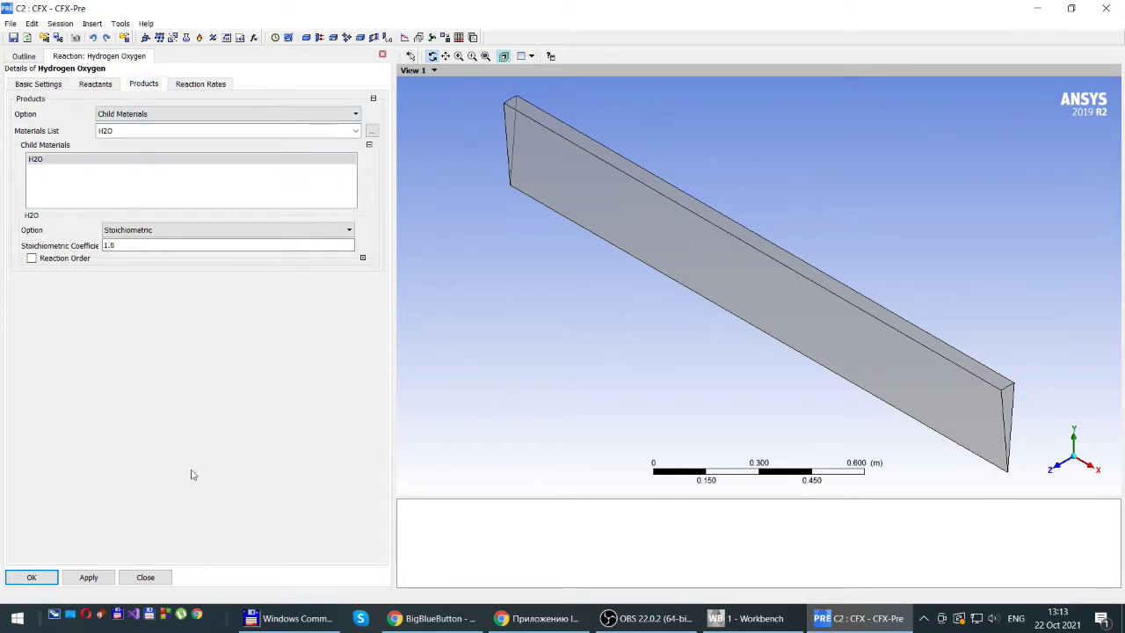
left_click(31, 578)
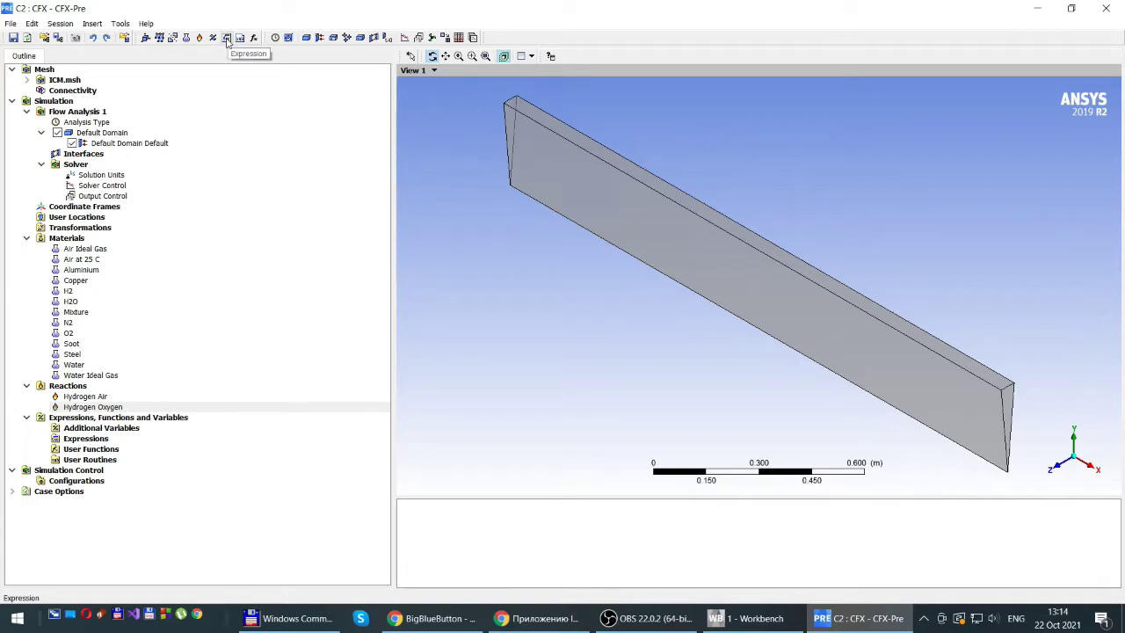
left_click(91, 24)
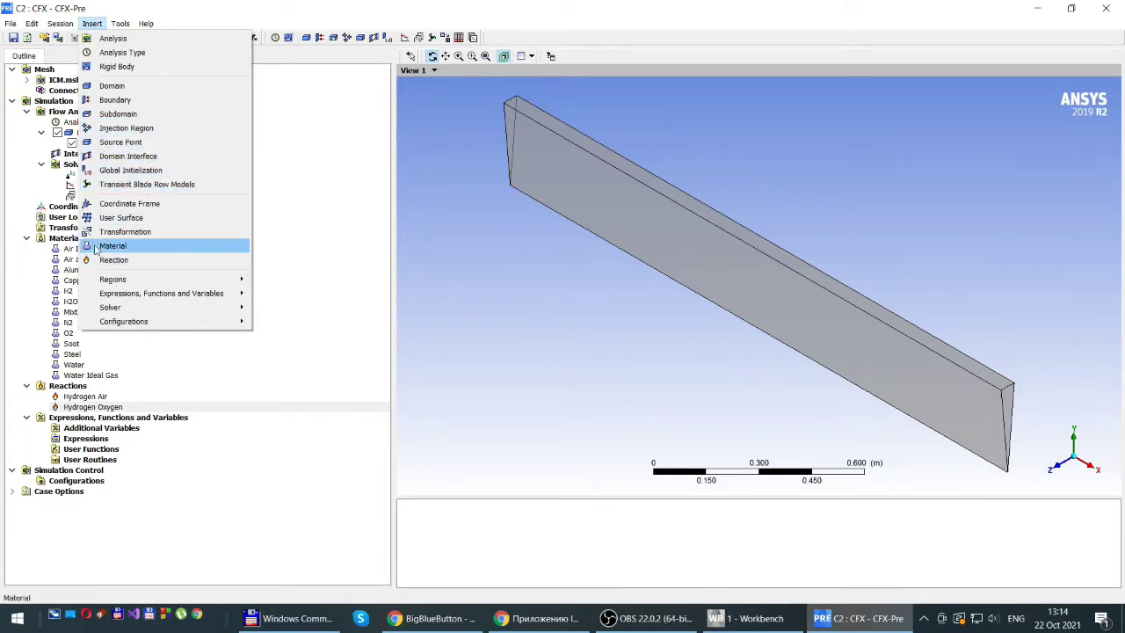
mouse_move(128, 299)
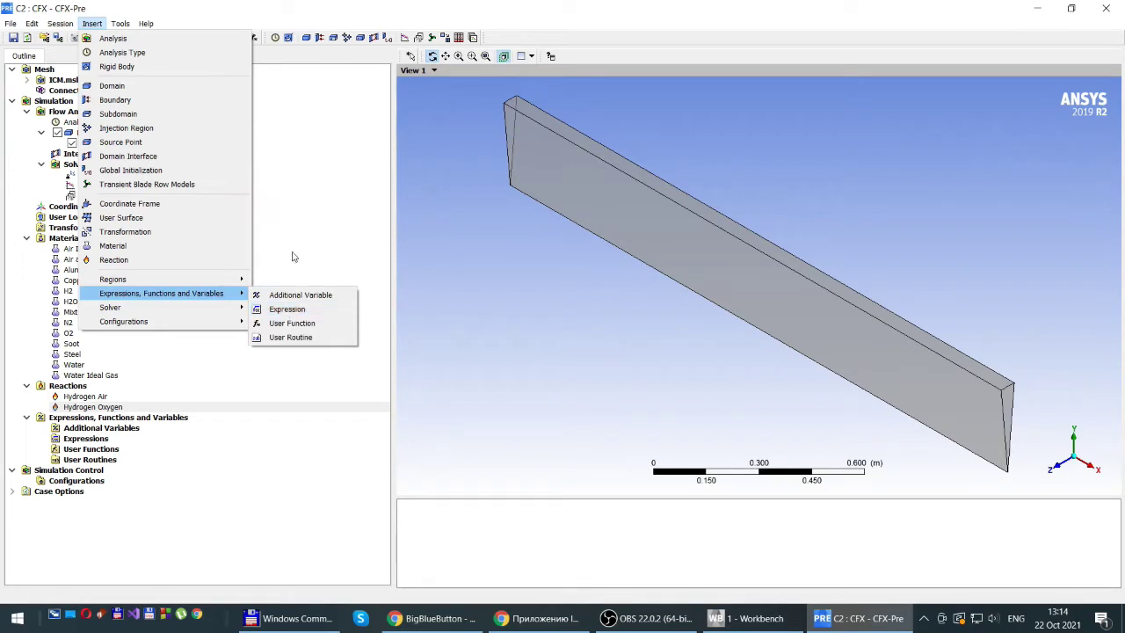
left_click(310, 175)
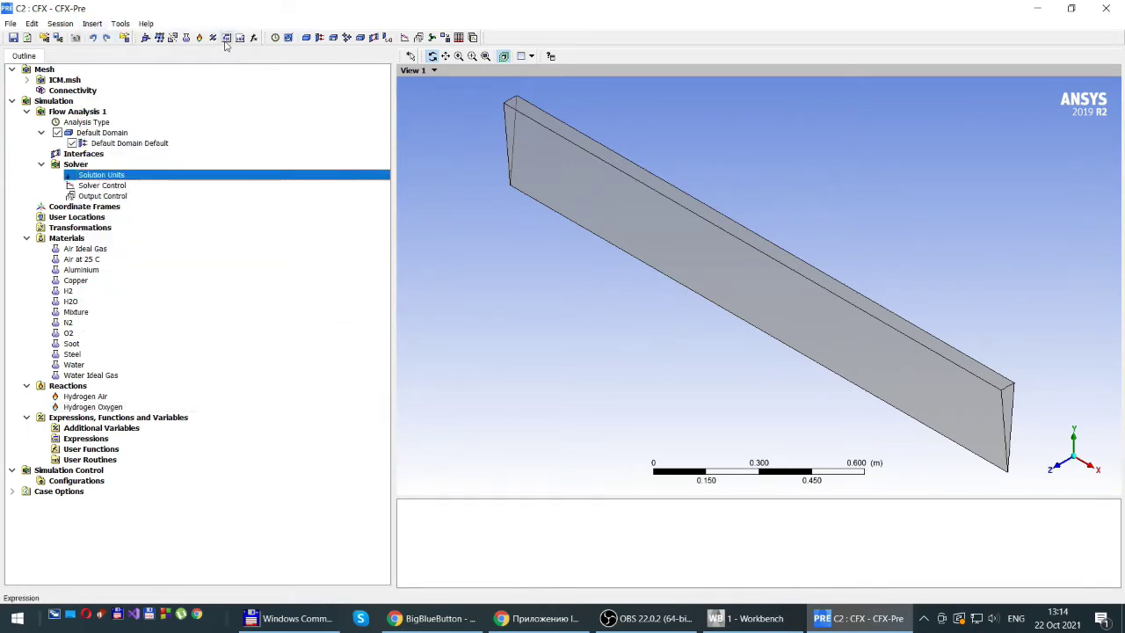
key("ctrl")
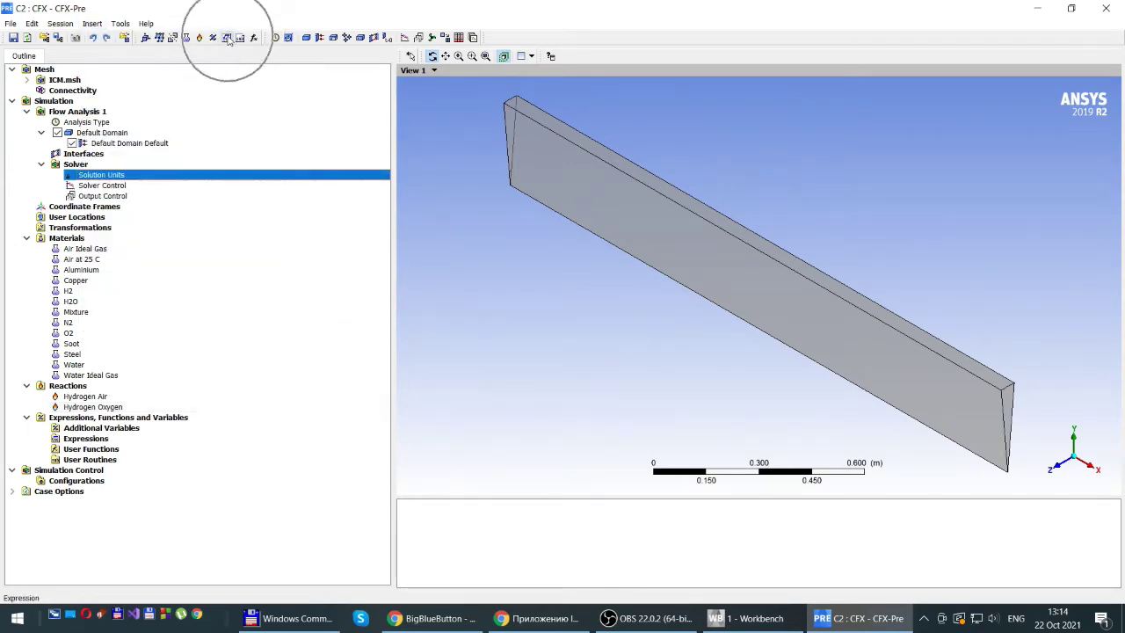
left_click(227, 38)
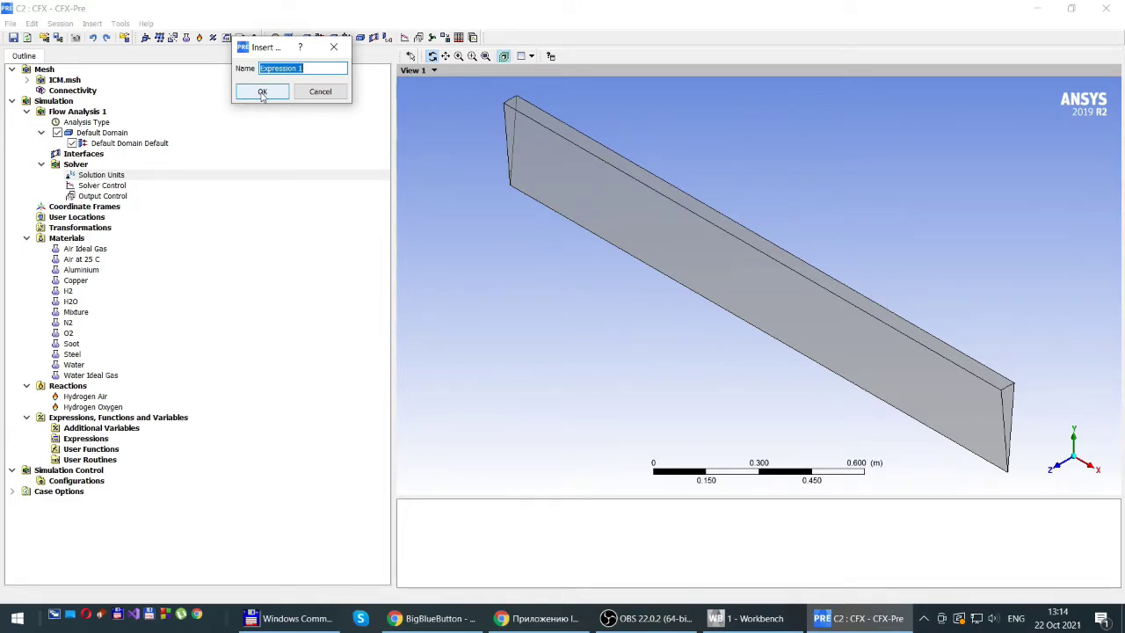
left_click(320, 92)
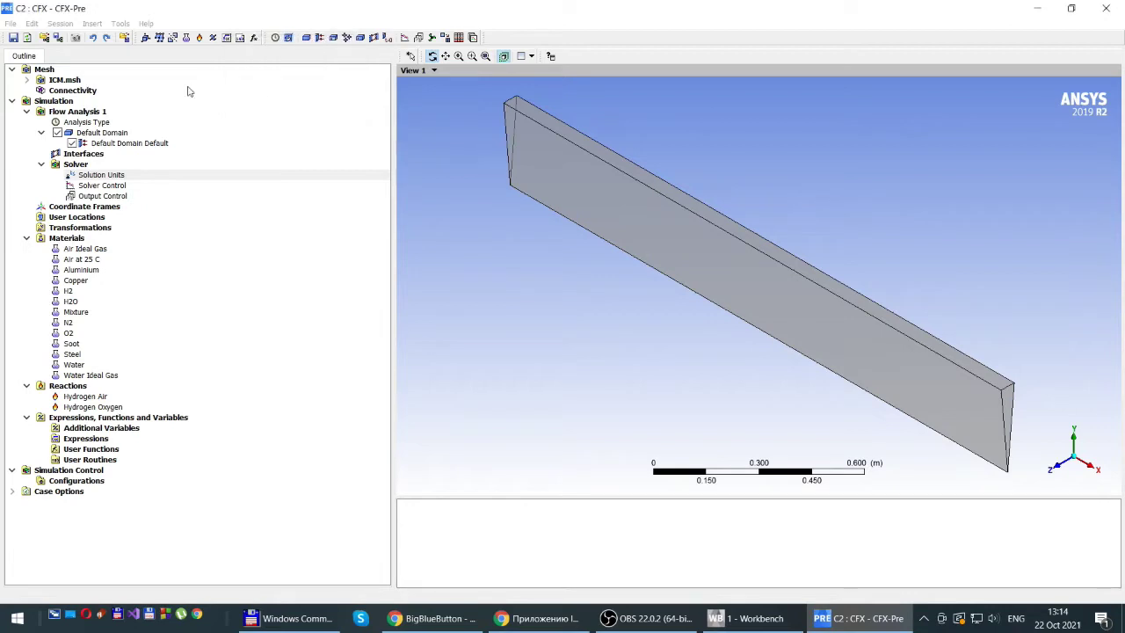
Expand the ICM.msh mesh to list its regions, and insert a new expression named Pair
left_click(27, 80)
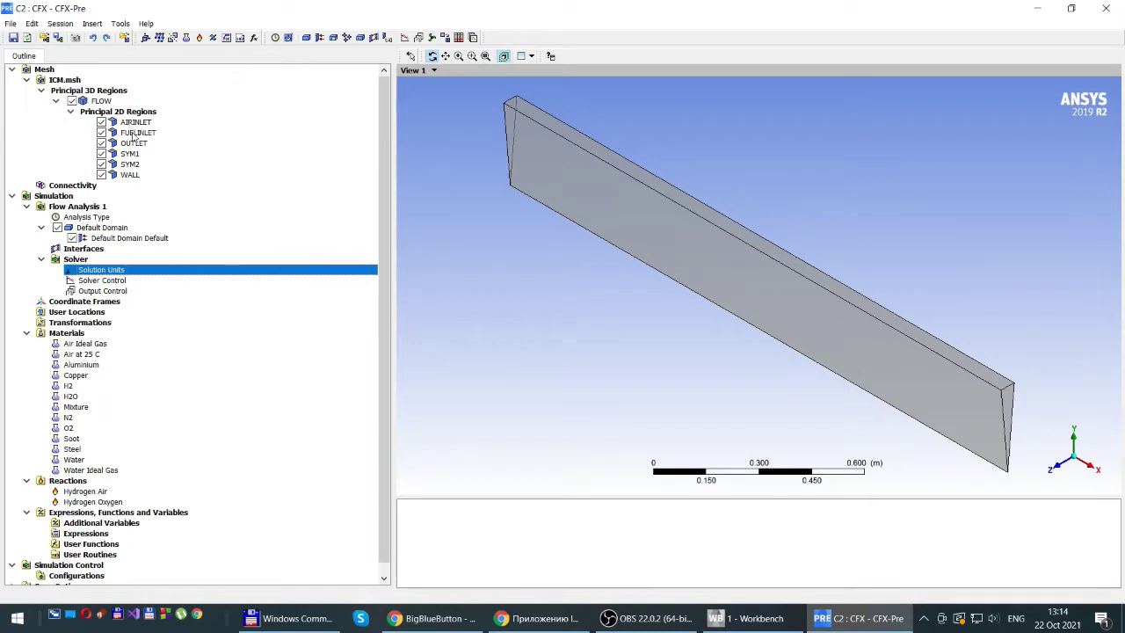
left_click(227, 40)
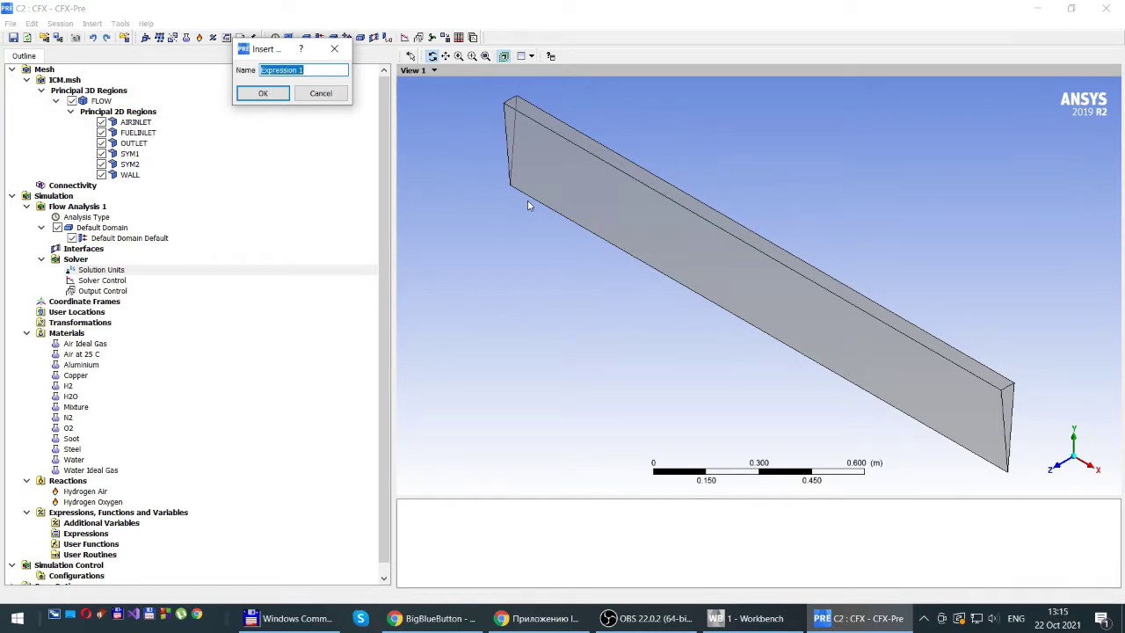
type("F")
type("a")
type("ir")
left_click(262, 96)
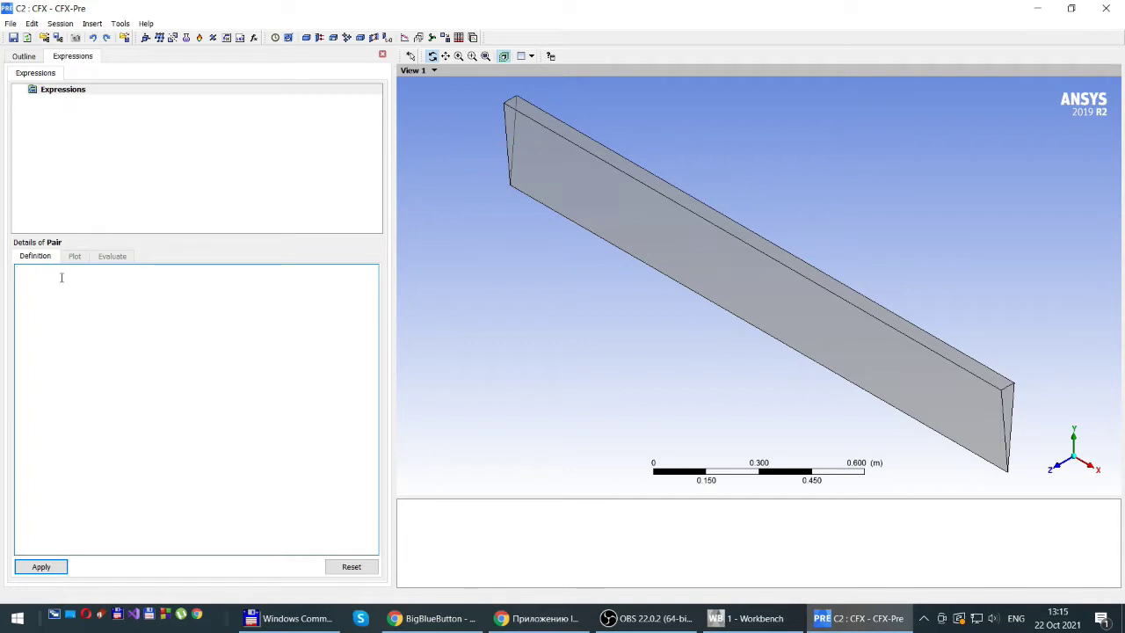
Define the Pair expression as 1e5 [Pa] and apply it
type("1e5 [0")
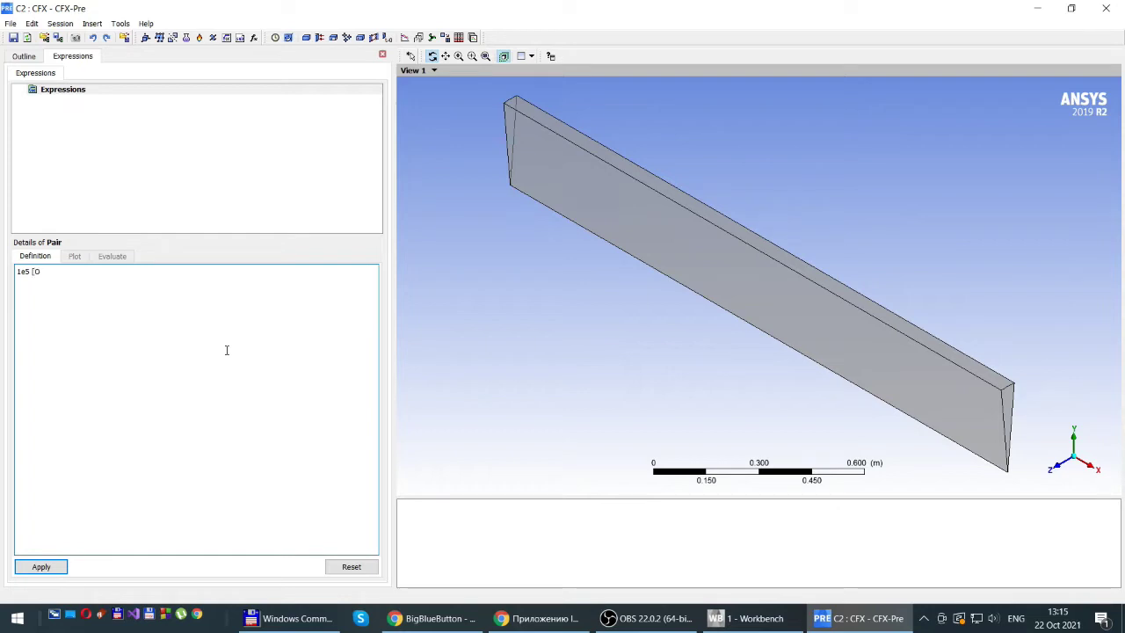
key("BackSpace")
type("Pa]")
left_click(34, 271)
left_click(37, 568)
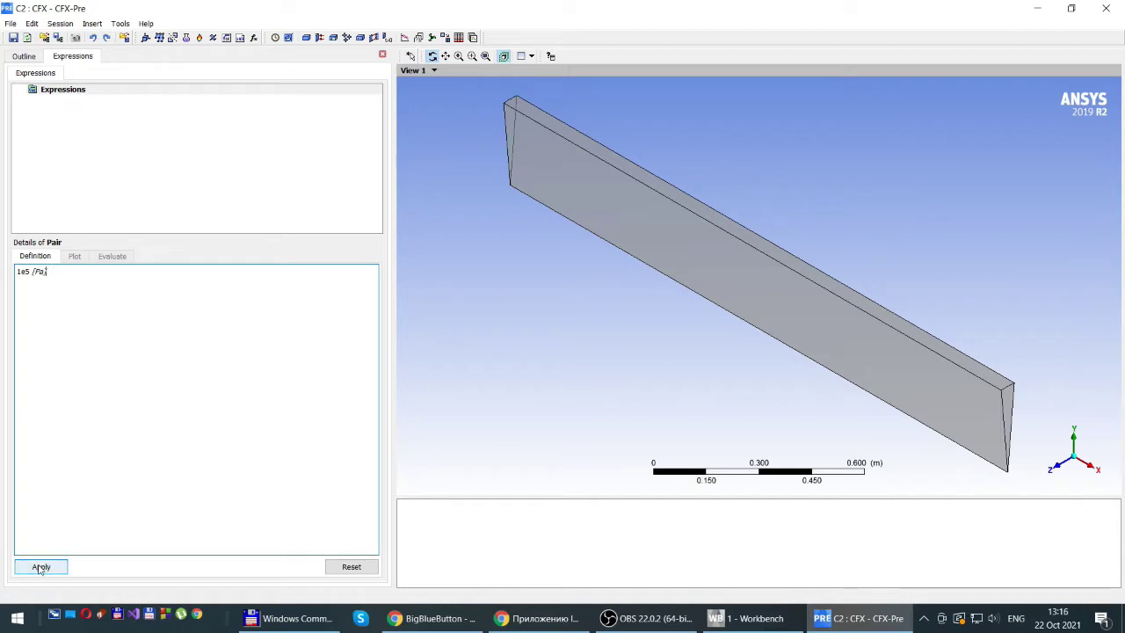
left_click(39, 569)
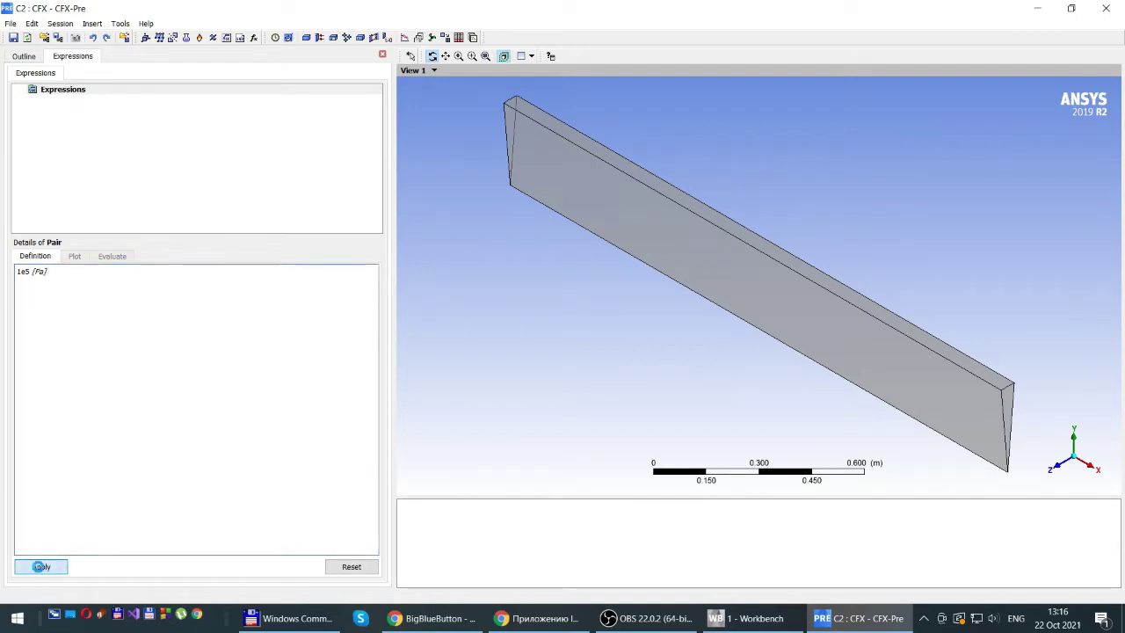
left_click(39, 569)
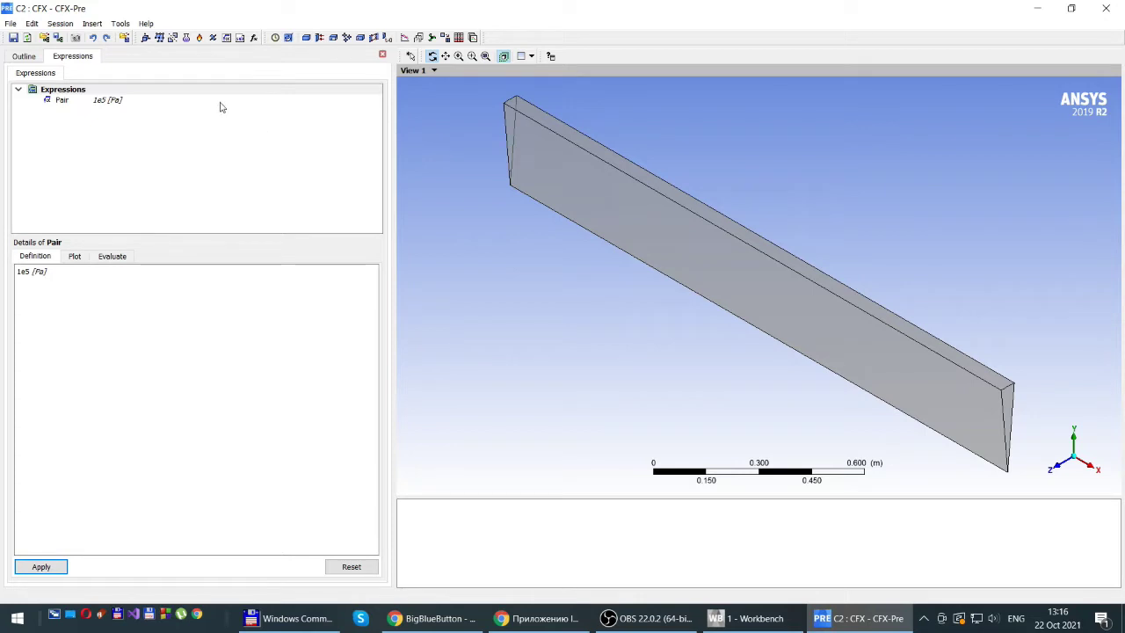
Create an expression named Uair for the air velocity, defined as 50 [m/s]
left_click(226, 40)
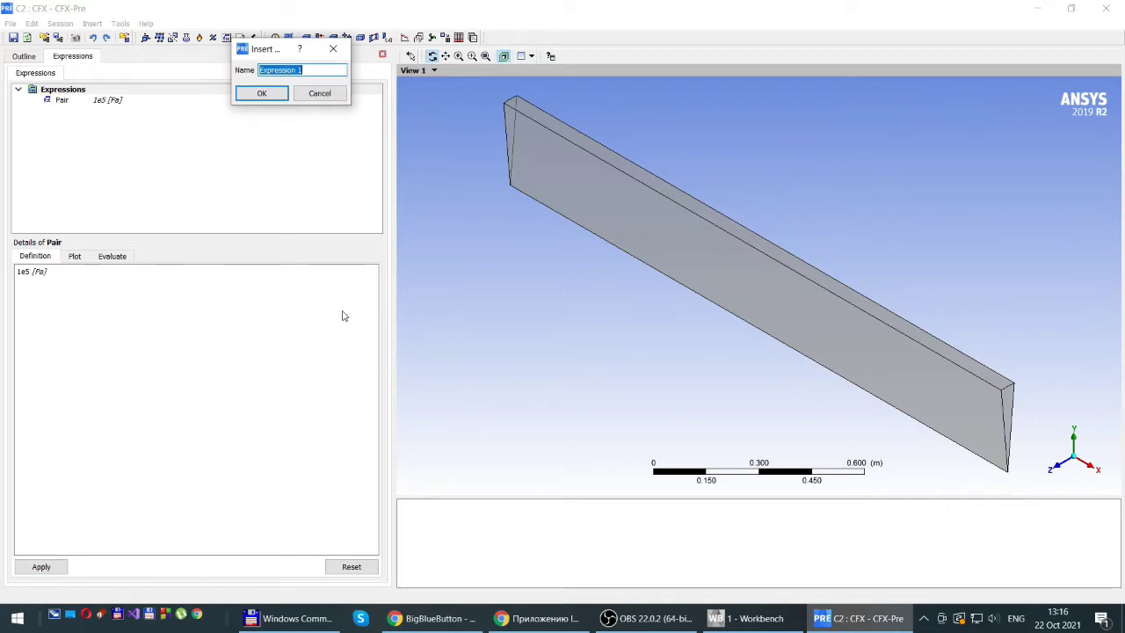
type("U")
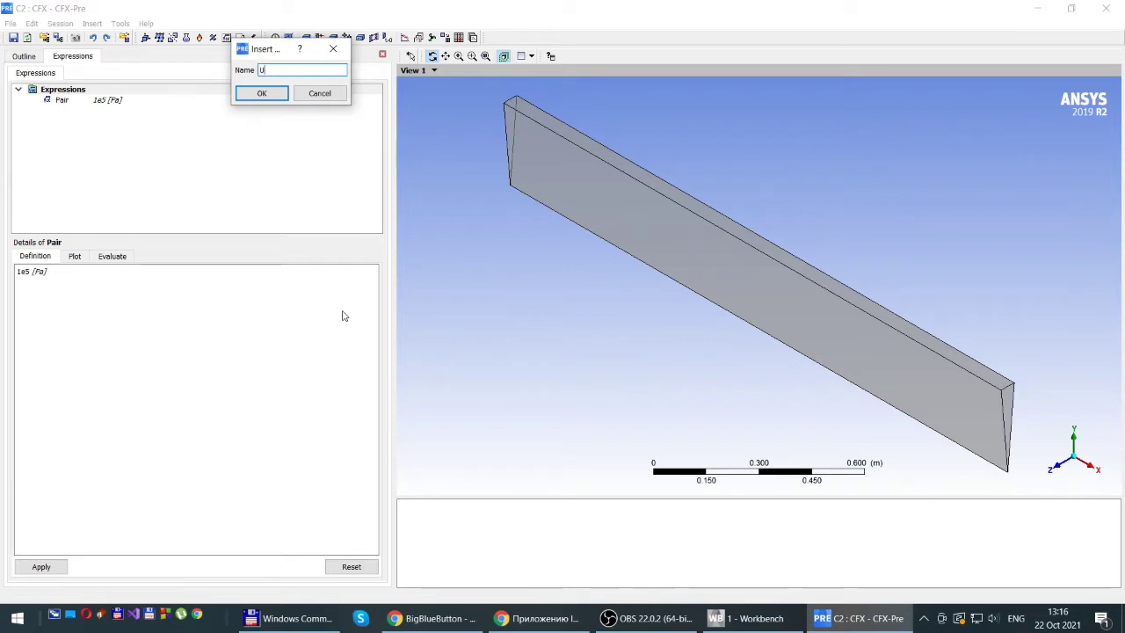
type("air")
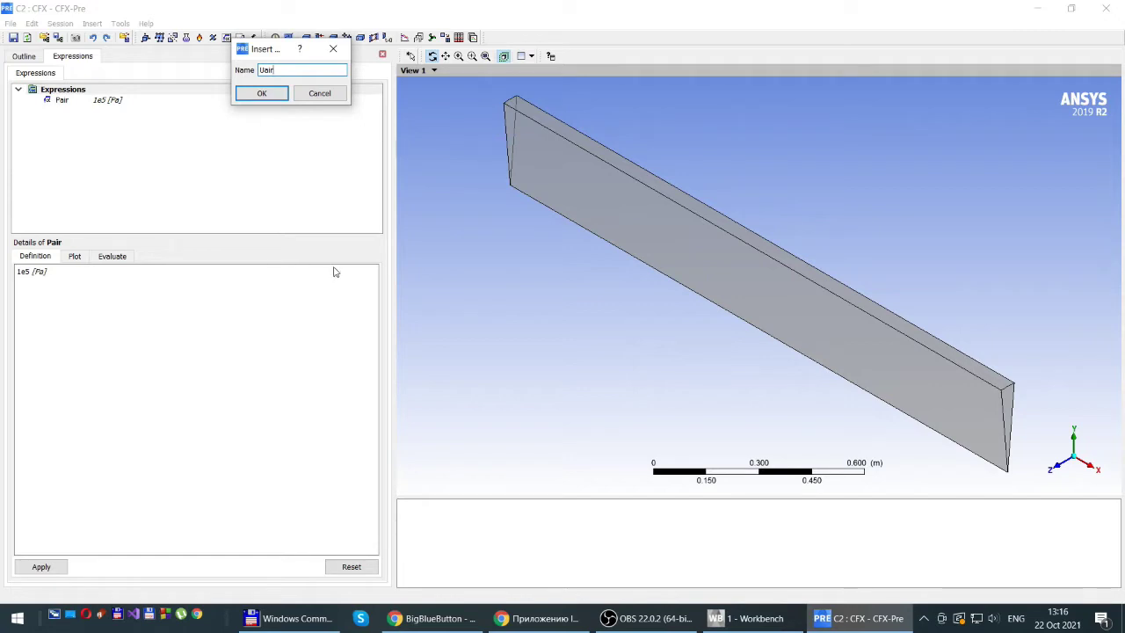
left_click(261, 94)
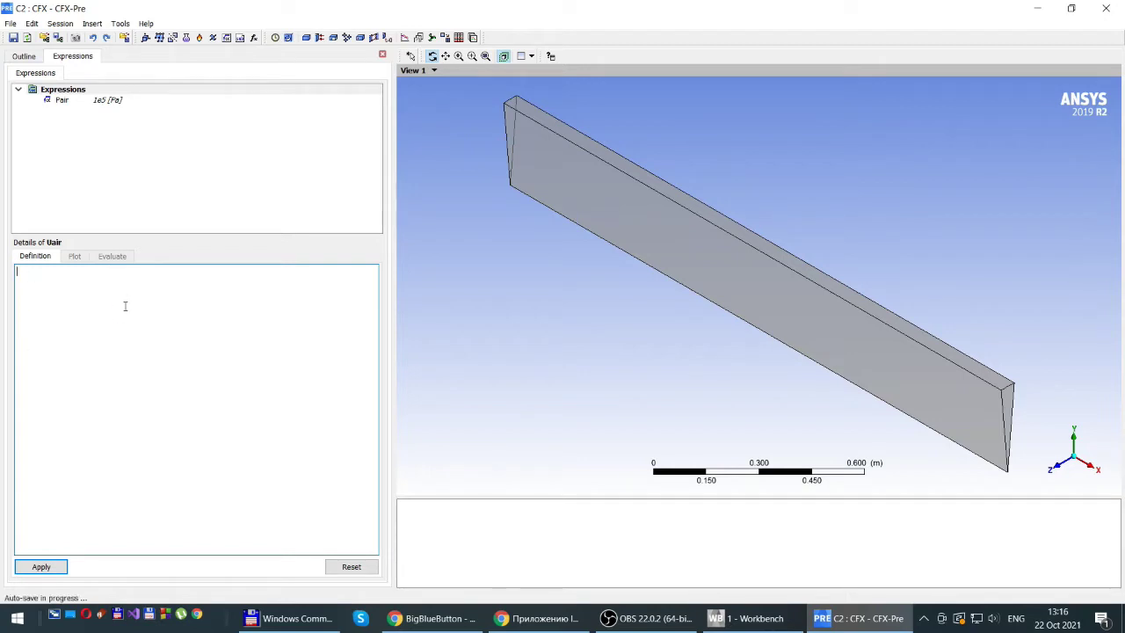
type("50 [m/s")
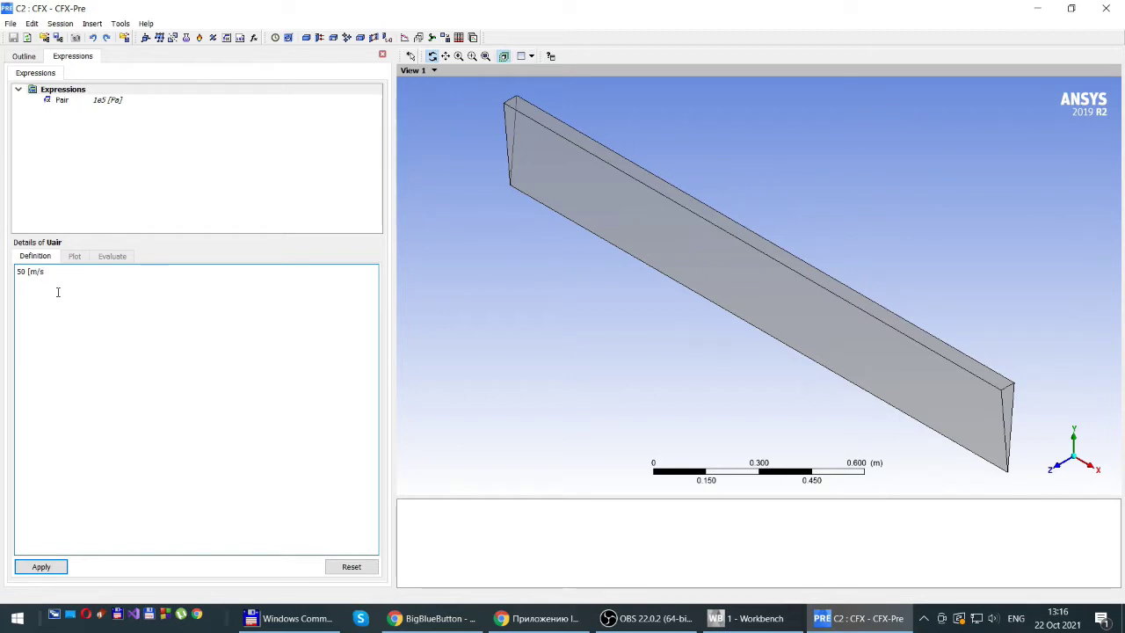
type("]")
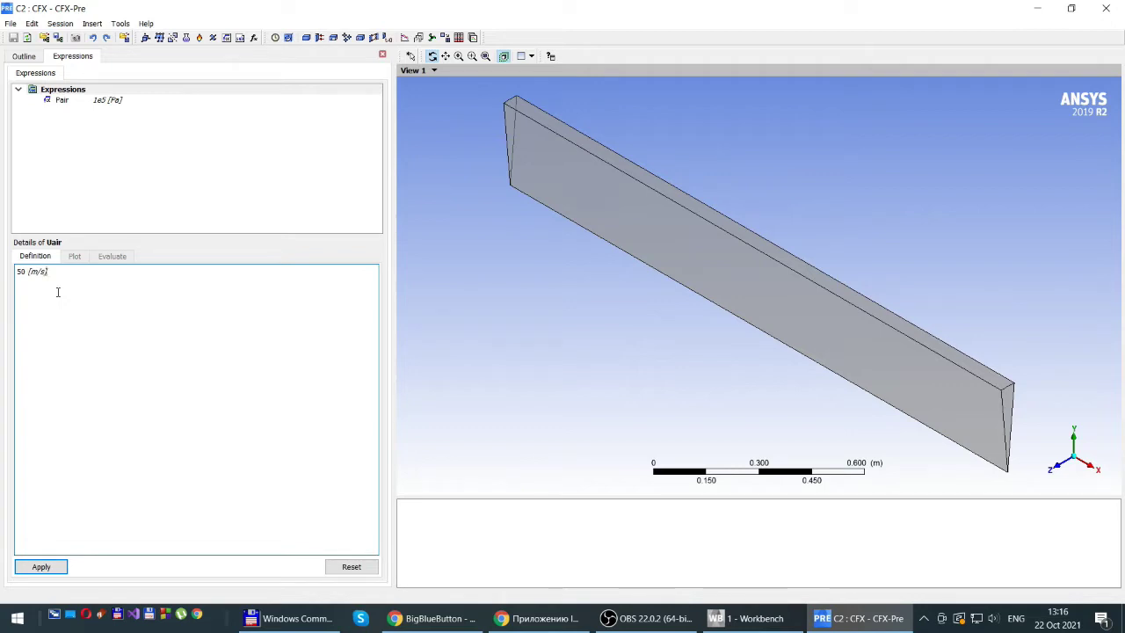
left_click(42, 567)
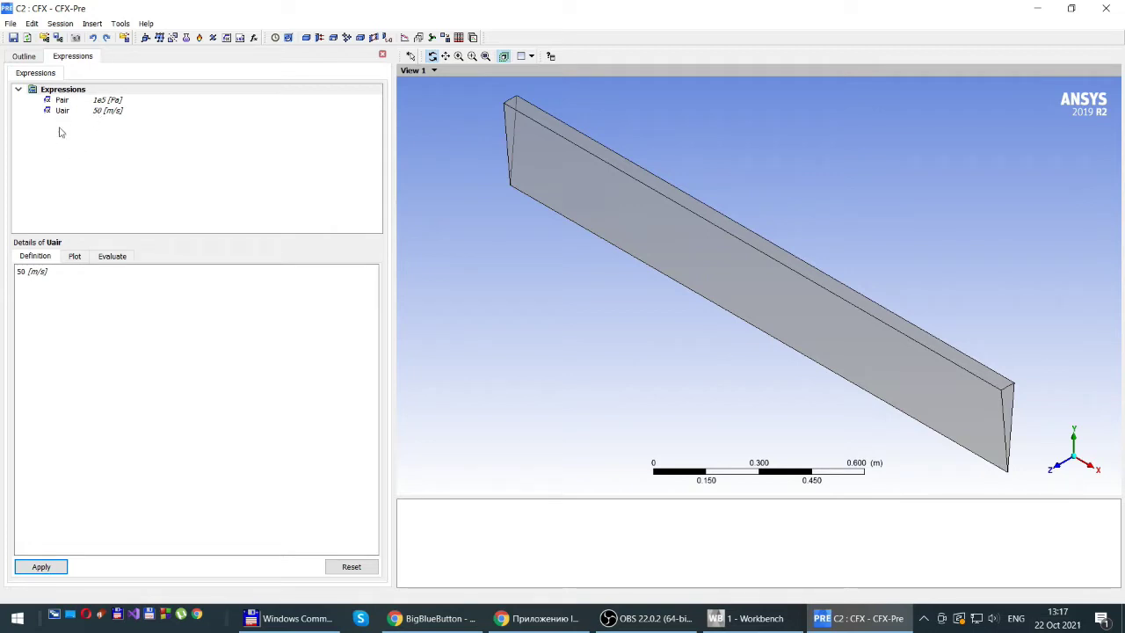
Create an expression named Tair for the air temperature, defined as 293 [K]
left_click(226, 38)
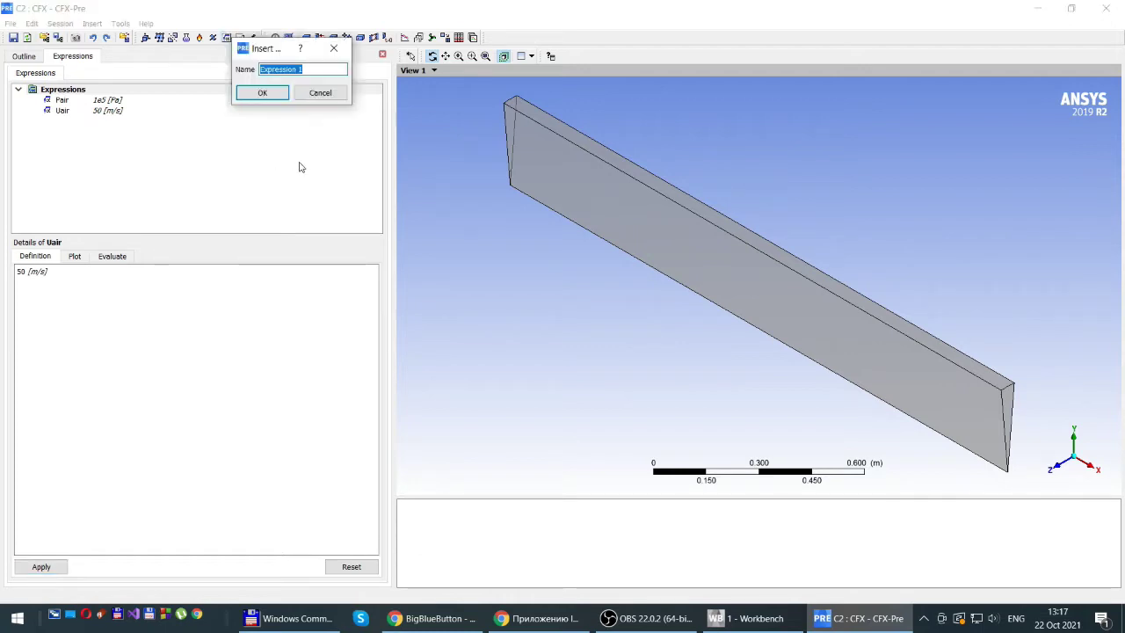
type("T")
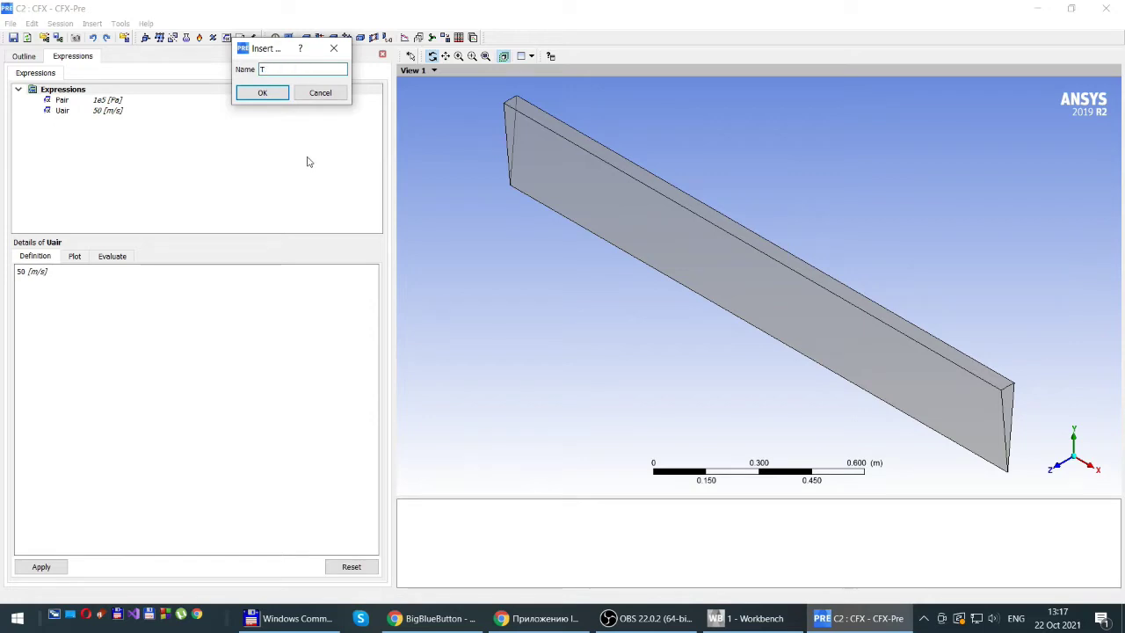
type("air")
left_click(262, 93)
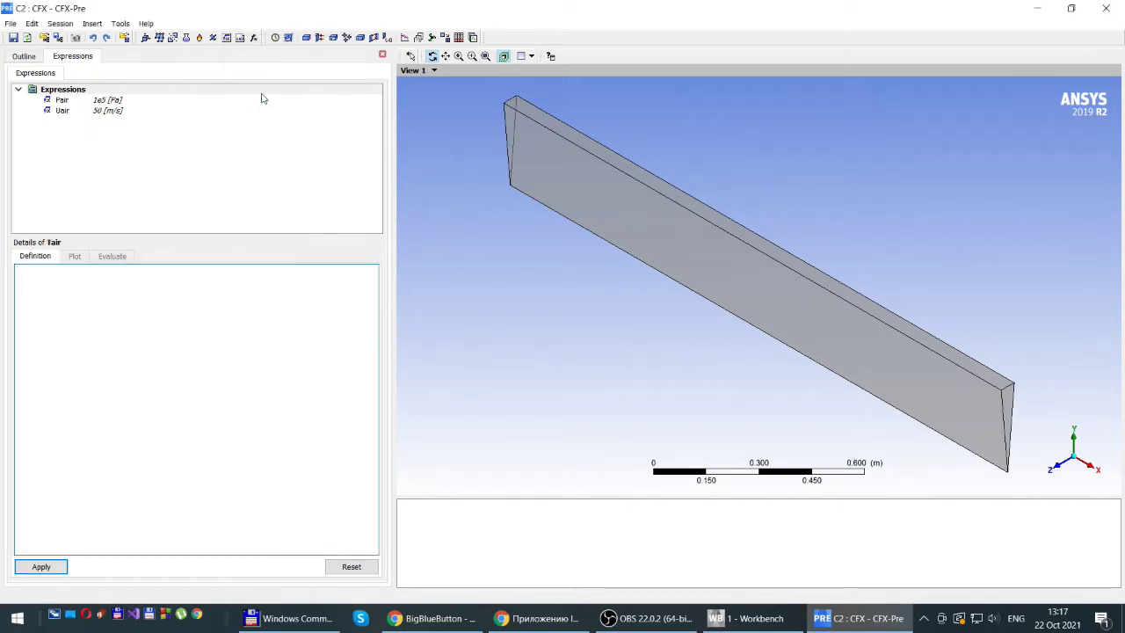
left_click(146, 327)
type("293 [K]")
left_click(40, 567)
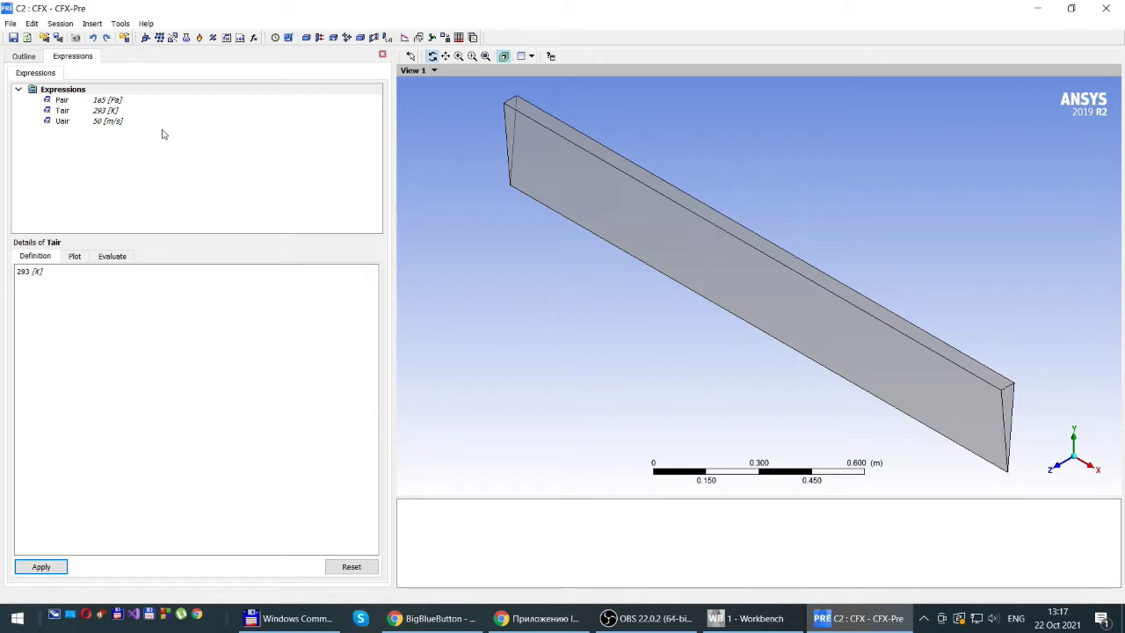
Create an expression named Pfuel for the fuel pressure, defined as 1e5 [Pa]
left_click(226, 37)
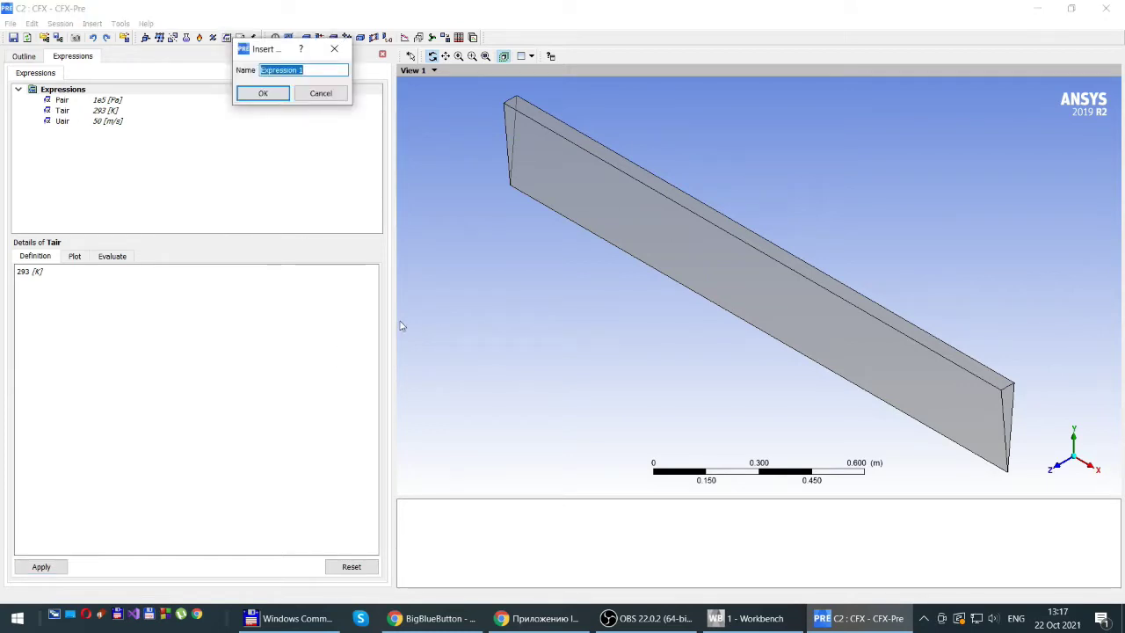
type("Pfuel")
left_click(262, 94)
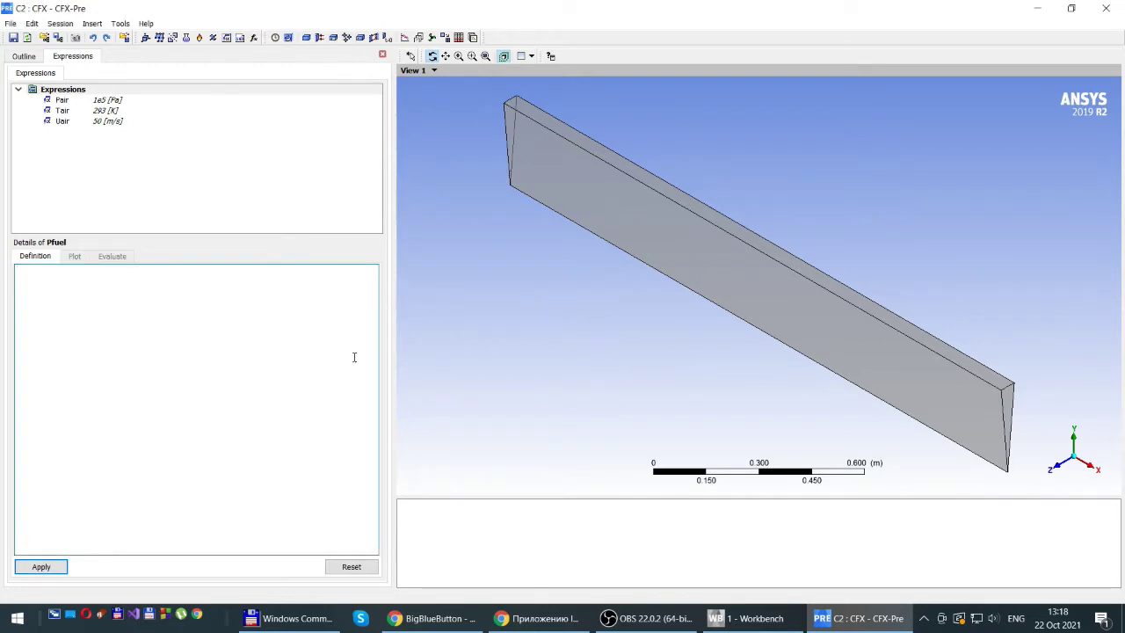
type("1")
type("[Pa]")
left_click(40, 568)
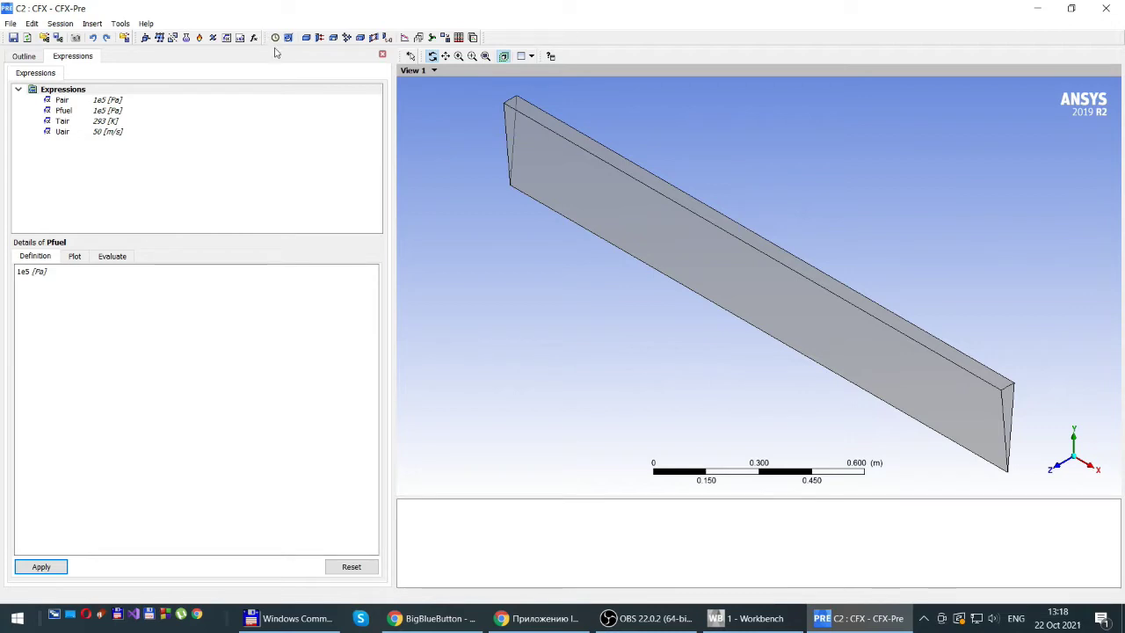
Create an expression named Tfuel for the fuel temperature, defined as 293 [K]
left_click(226, 38)
type("T")
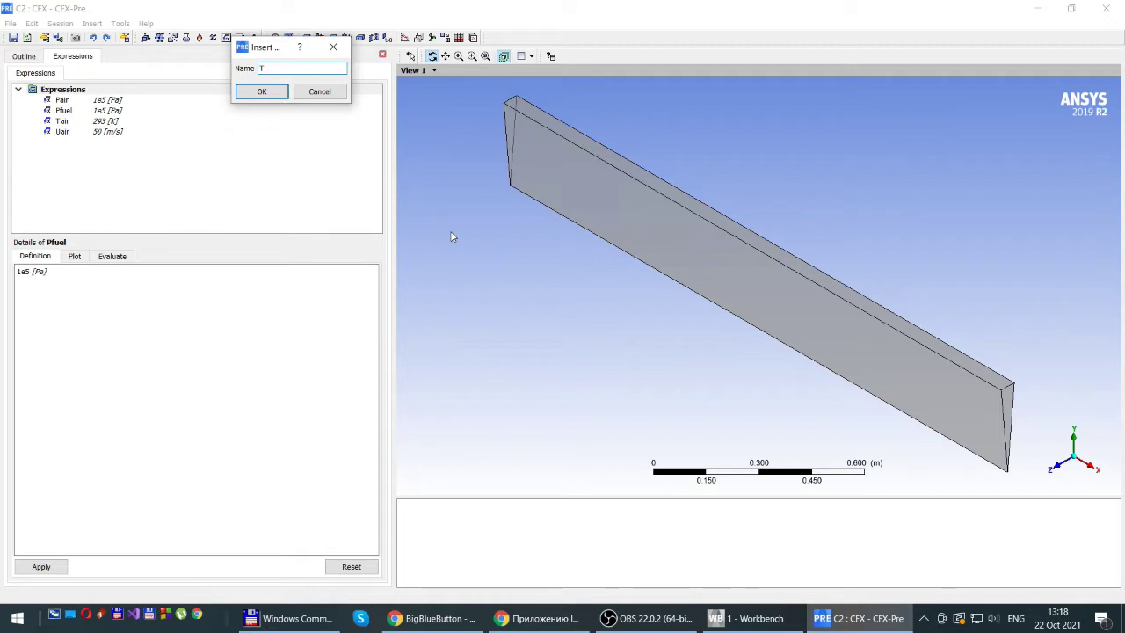
type("fuel")
key("Return")
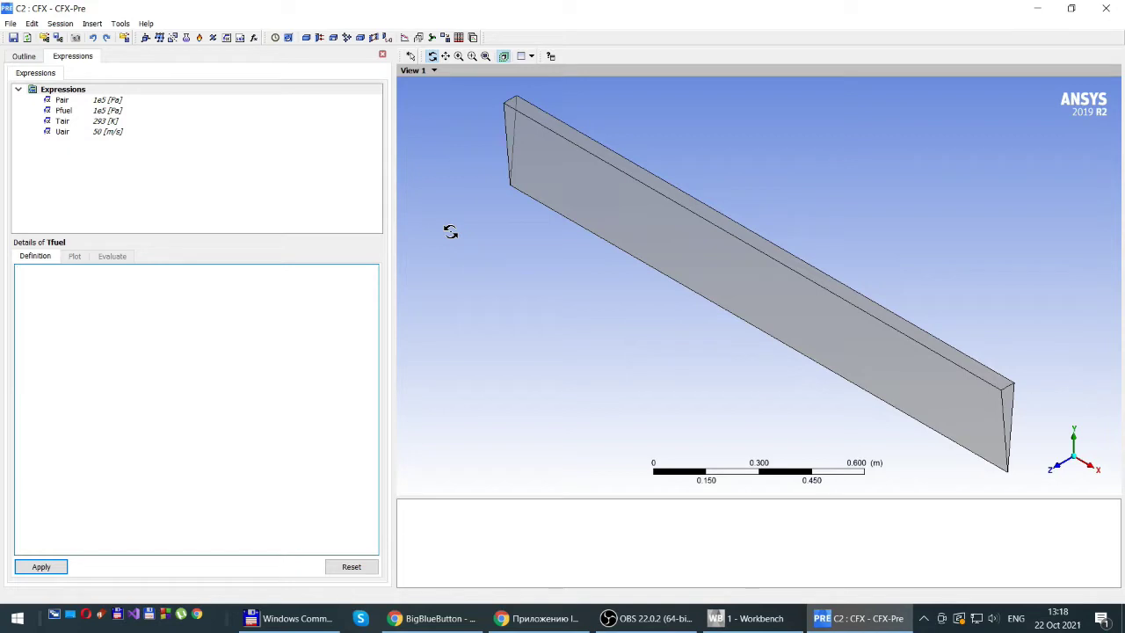
type("2")
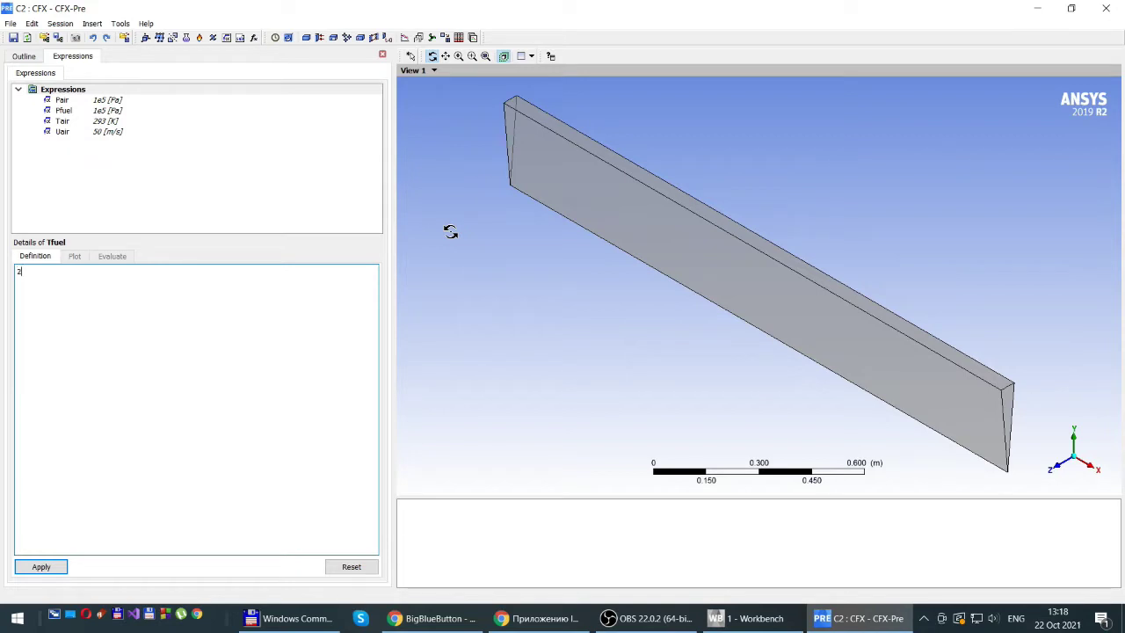
type("93 [K")
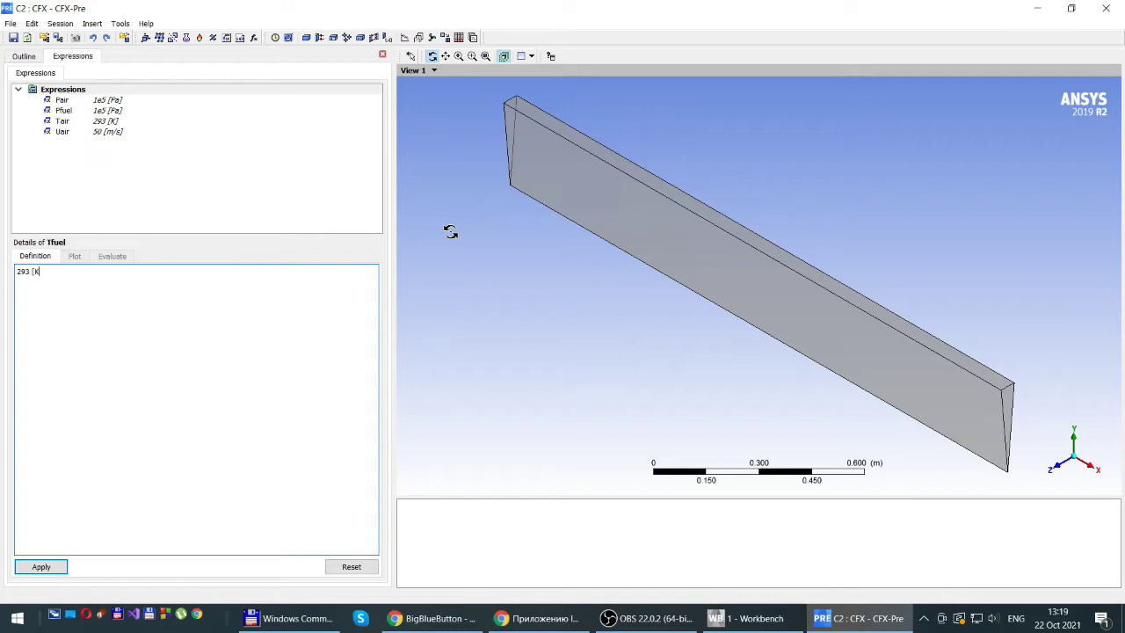
type("]")
left_click(40, 567)
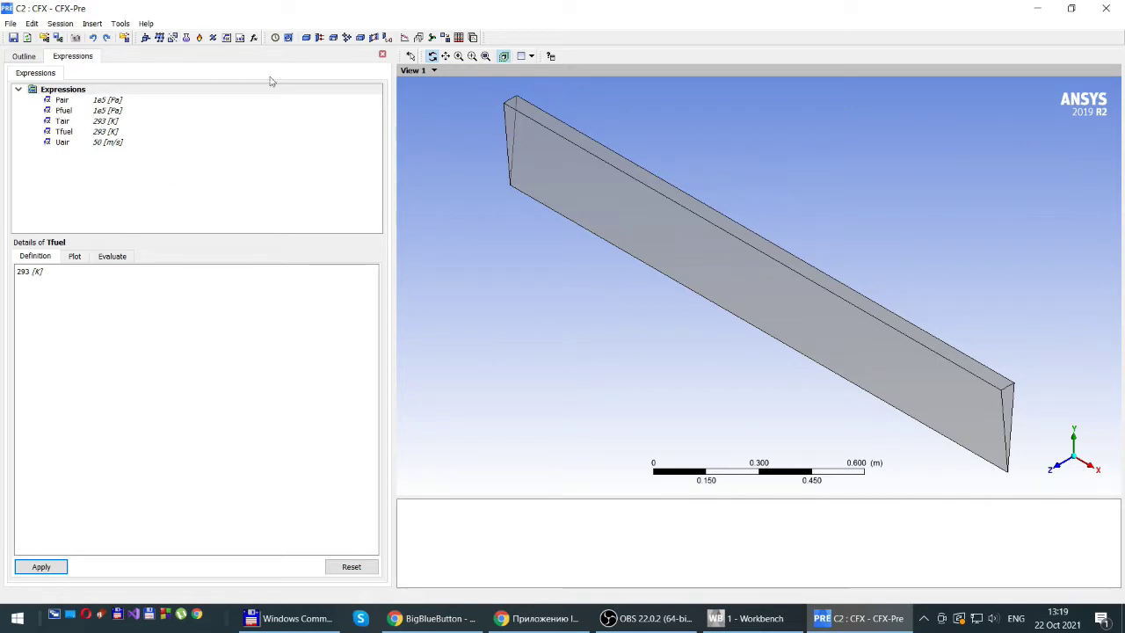
Create an expression named Ufuel for the fuel velocity, defined as 200 [m/s], and save the case
left_click(232, 41)
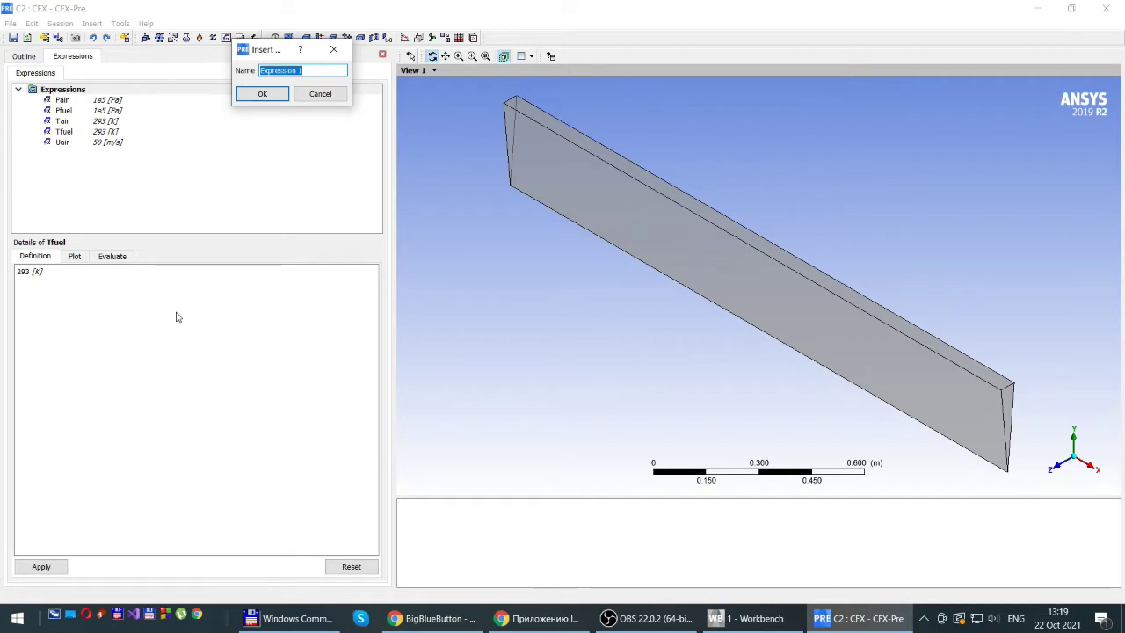
type("Ufuel")
key("Return")
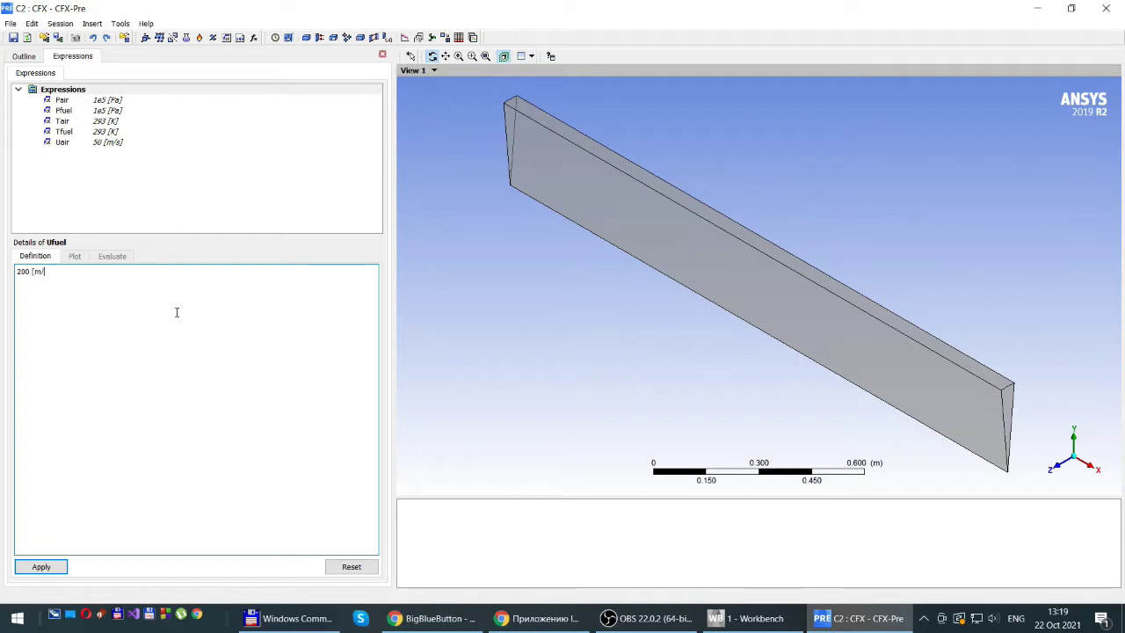
type("]")
left_click(39, 566)
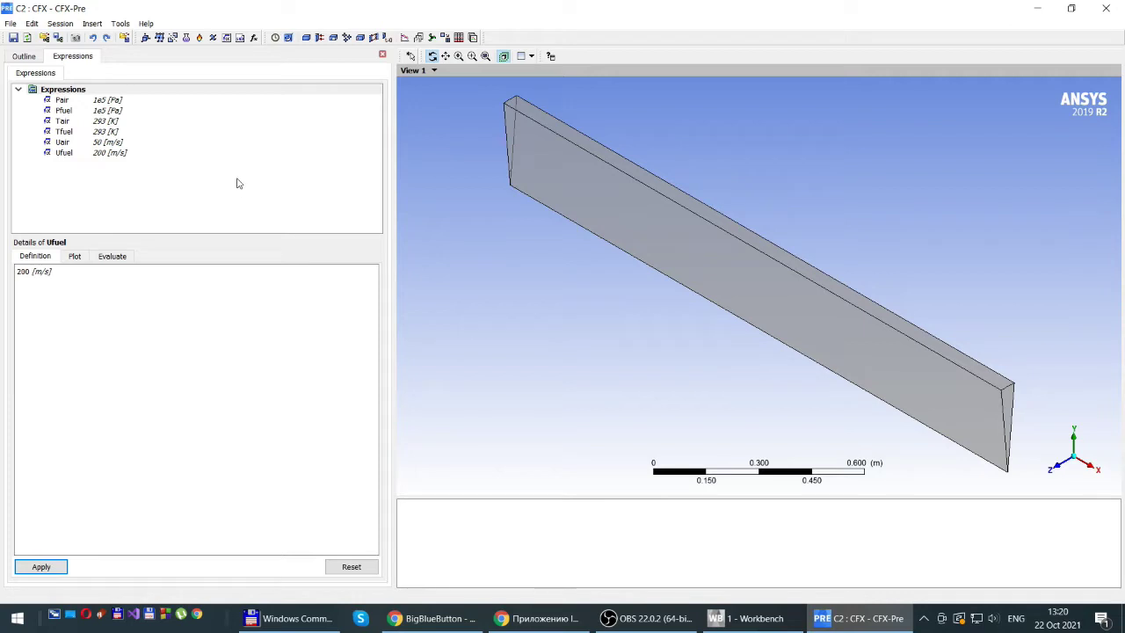
left_click(13, 38)
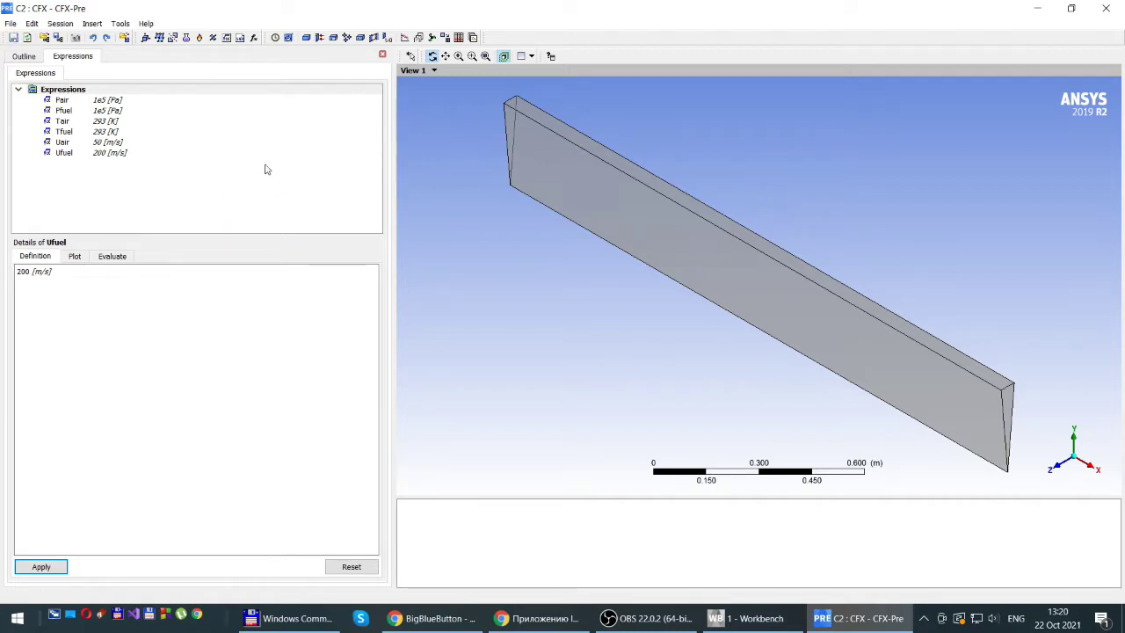
Open the Default Domain for editing and set Fluid 1's material to Mixture
left_click(25, 57)
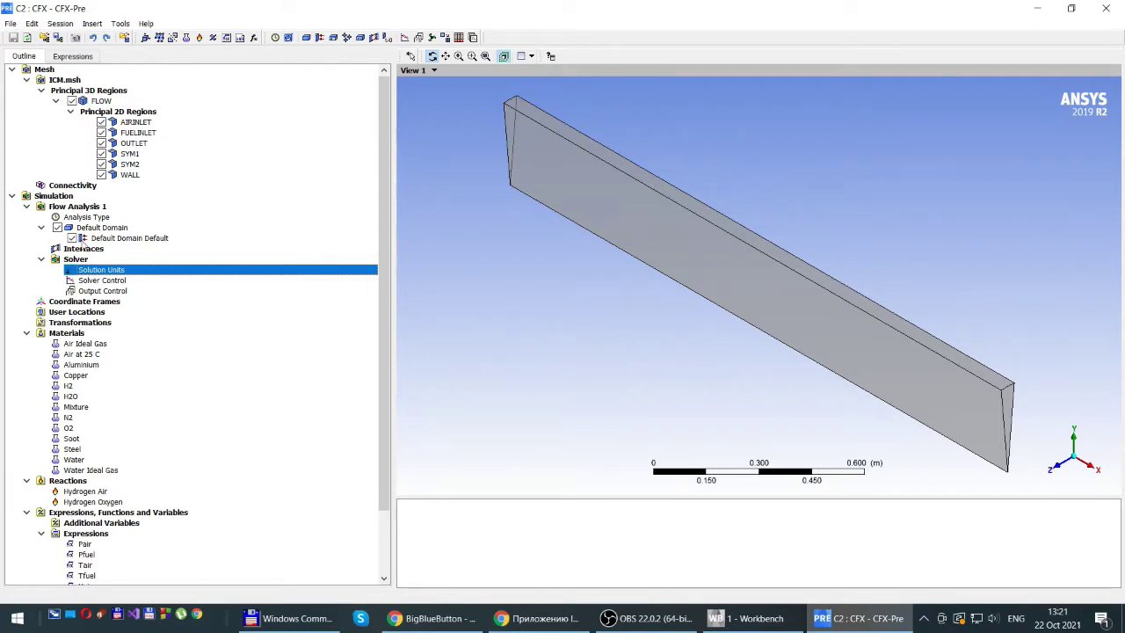
double_click(89, 229)
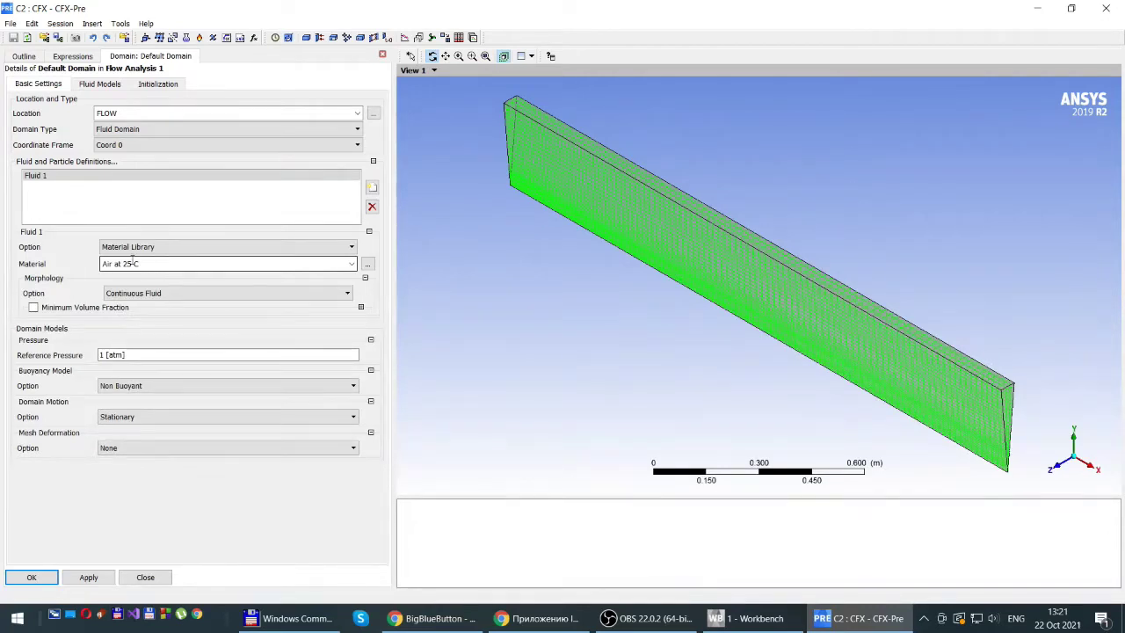
left_click(352, 263)
left_click(117, 298)
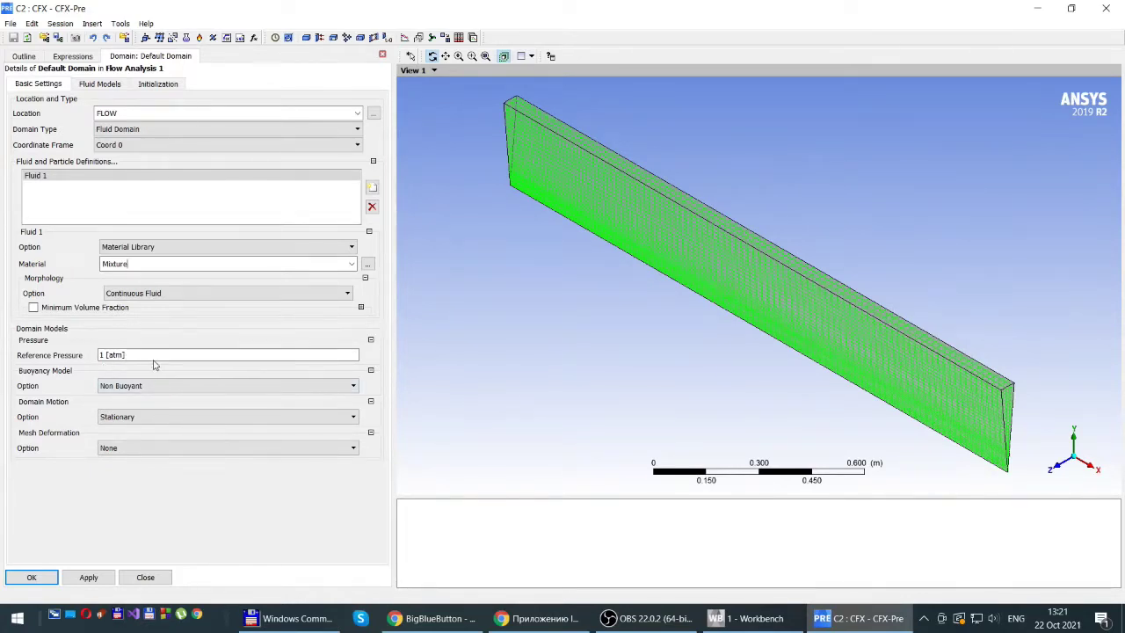
left_click(347, 354)
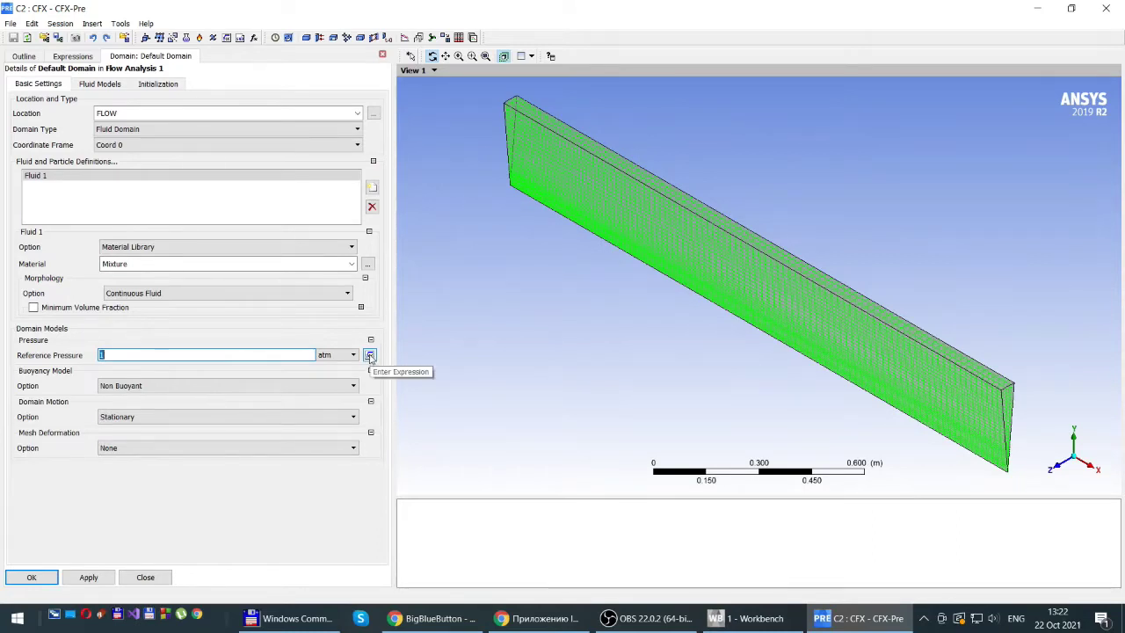
left_click(369, 355)
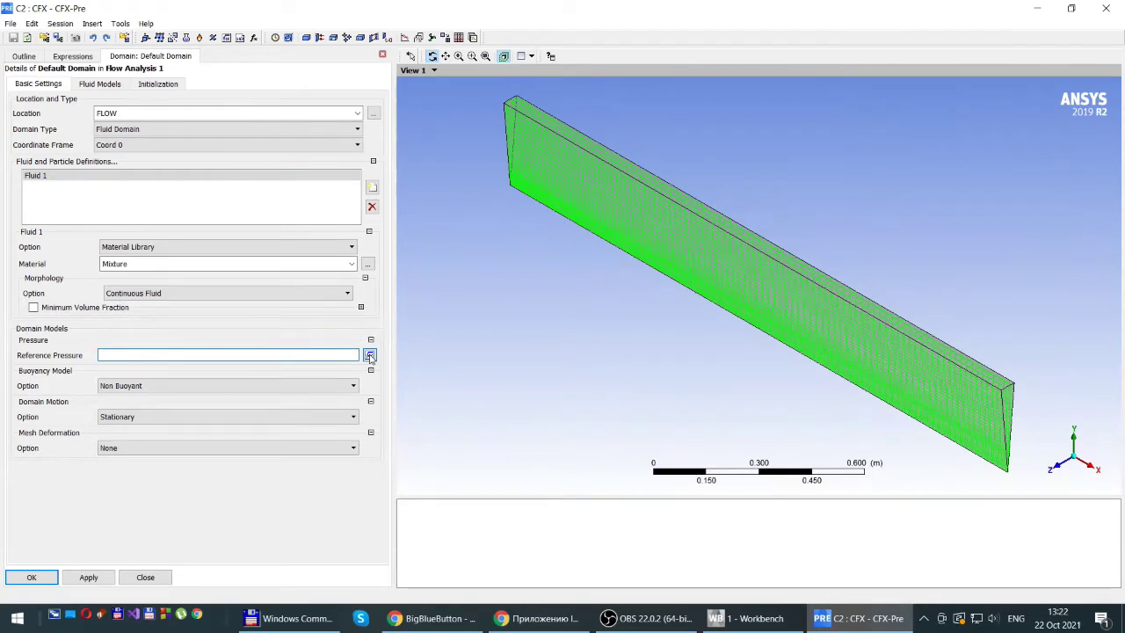
right_click(105, 359)
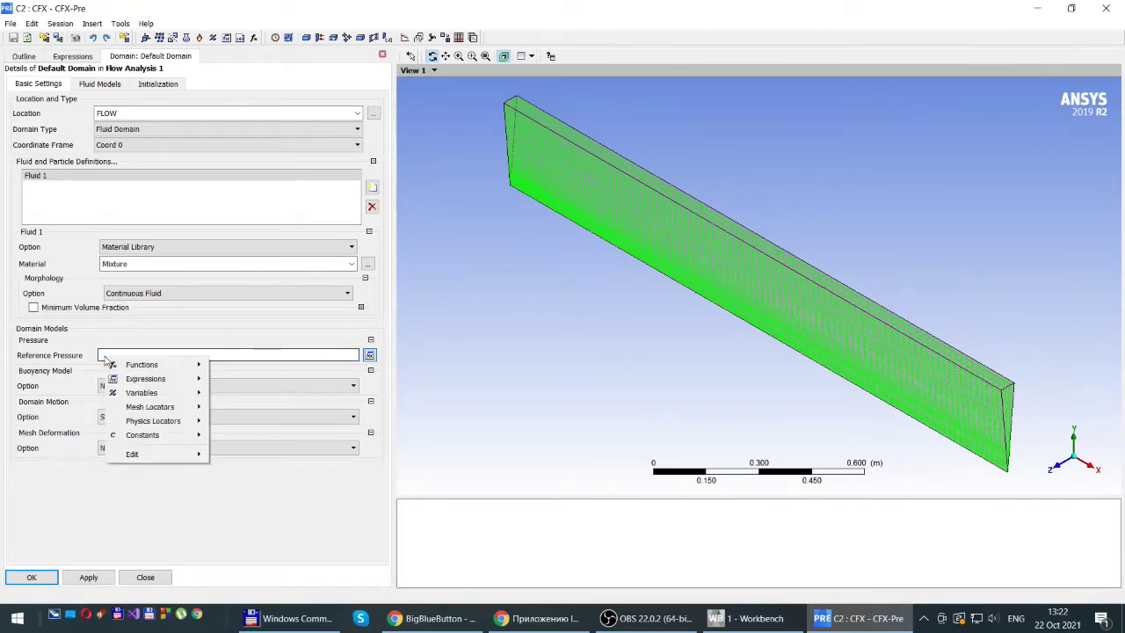
mouse_move(138, 381)
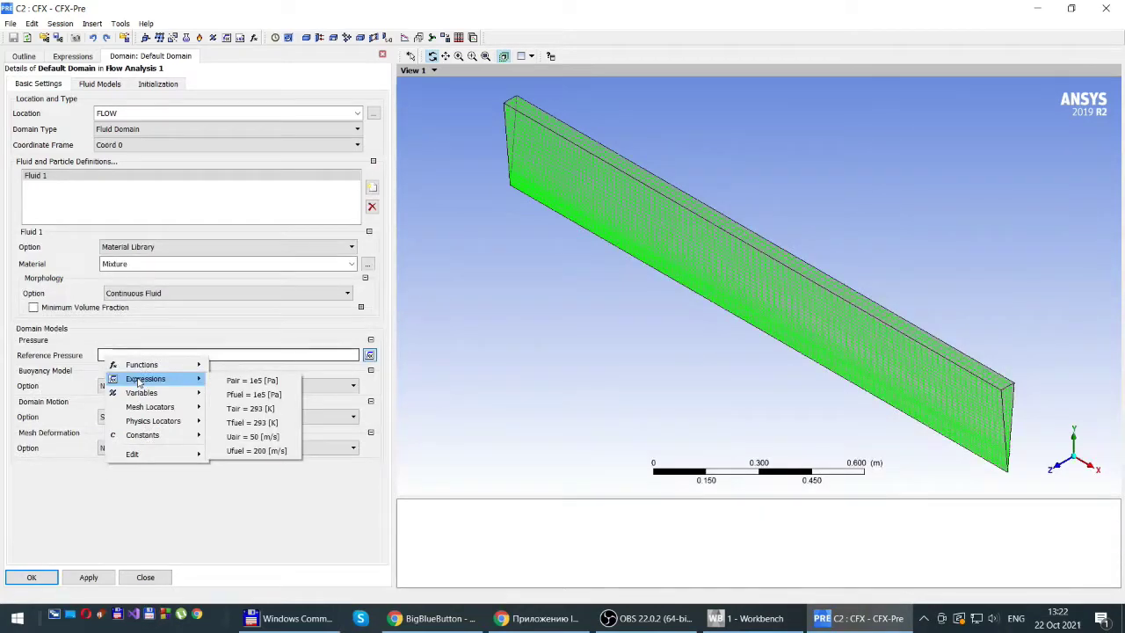
left_click(255, 381)
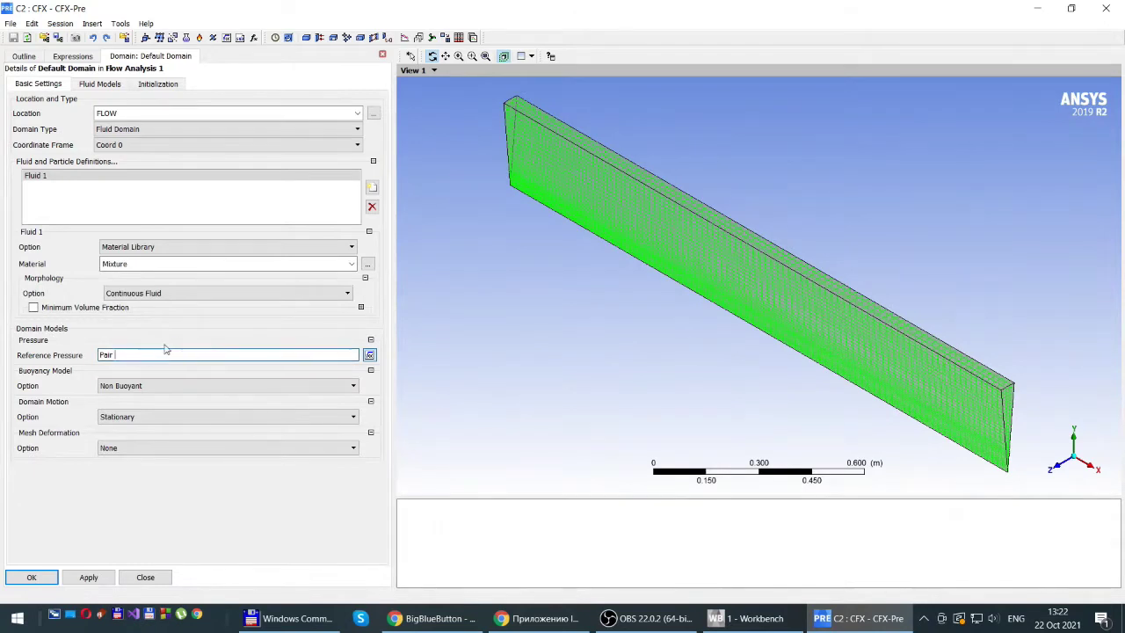
left_click_drag(150, 352, 61, 358)
key("BackSpace")
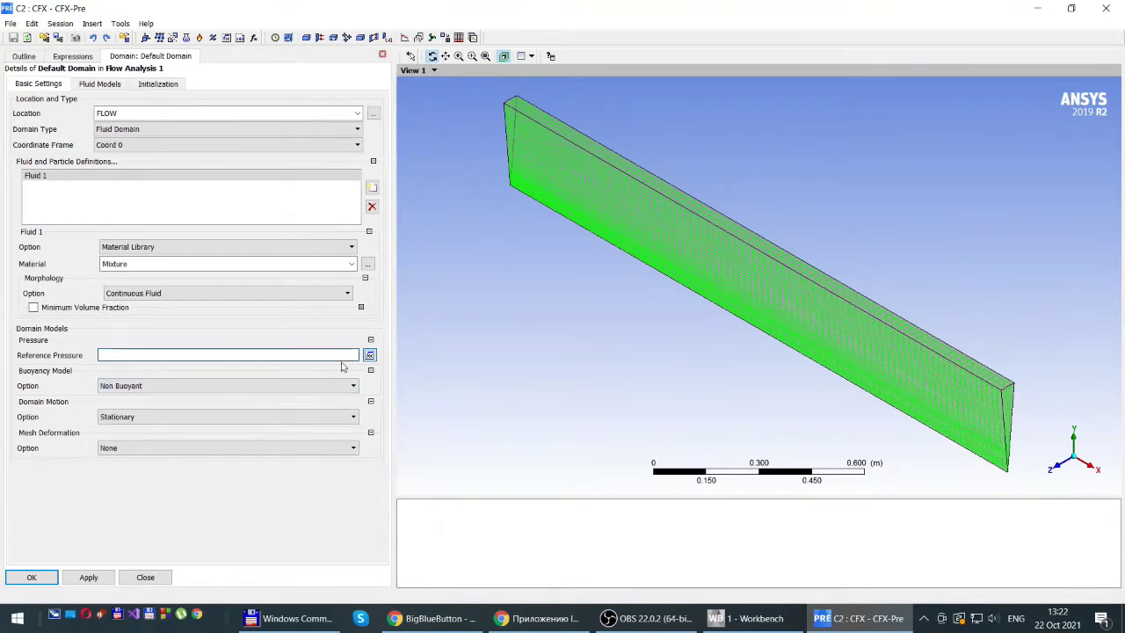
left_click(370, 355)
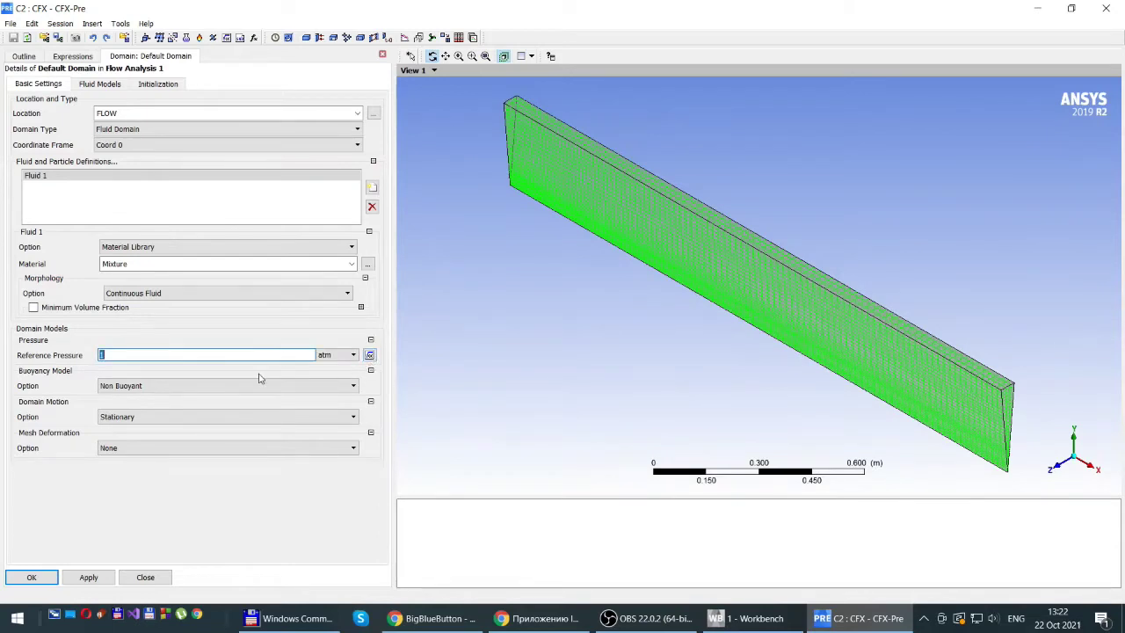
Set the domain's reference pressure to the expression Pair and apply the change
left_click(370, 355)
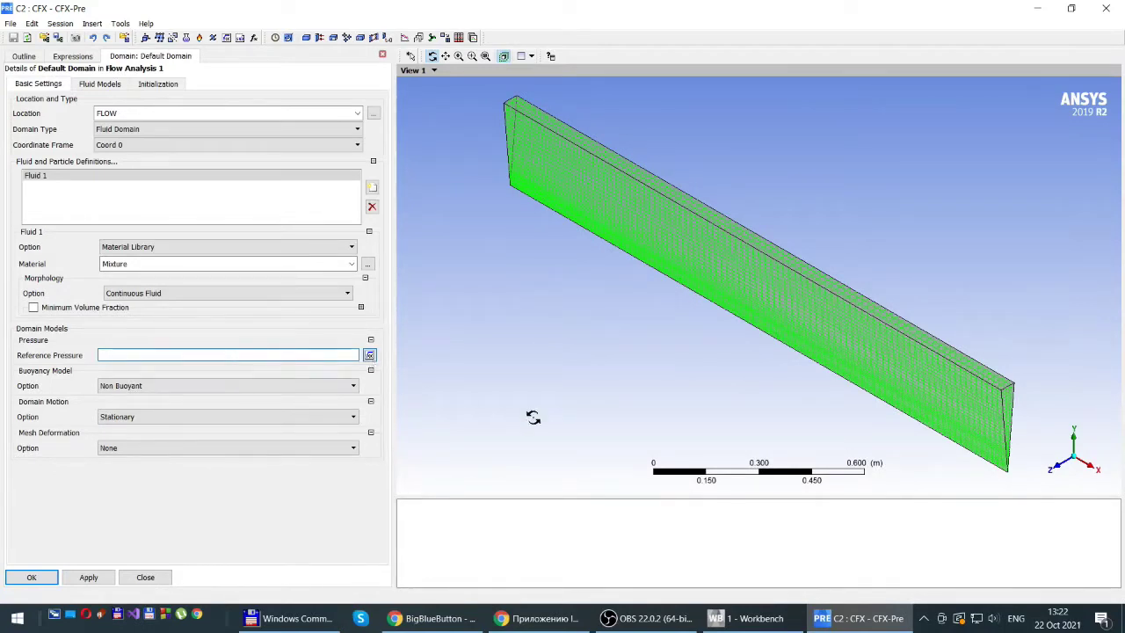
type("Pair")
left_click(88, 579)
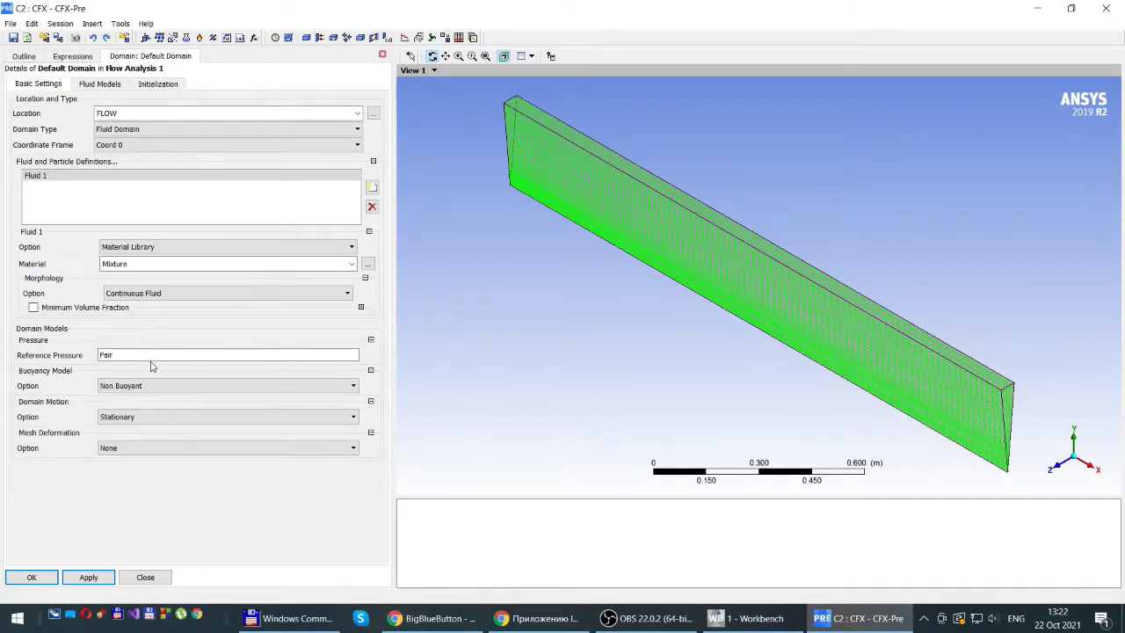
Set the heat transfer option in the Default Domain's fluid models to Total Energy
left_click(100, 84)
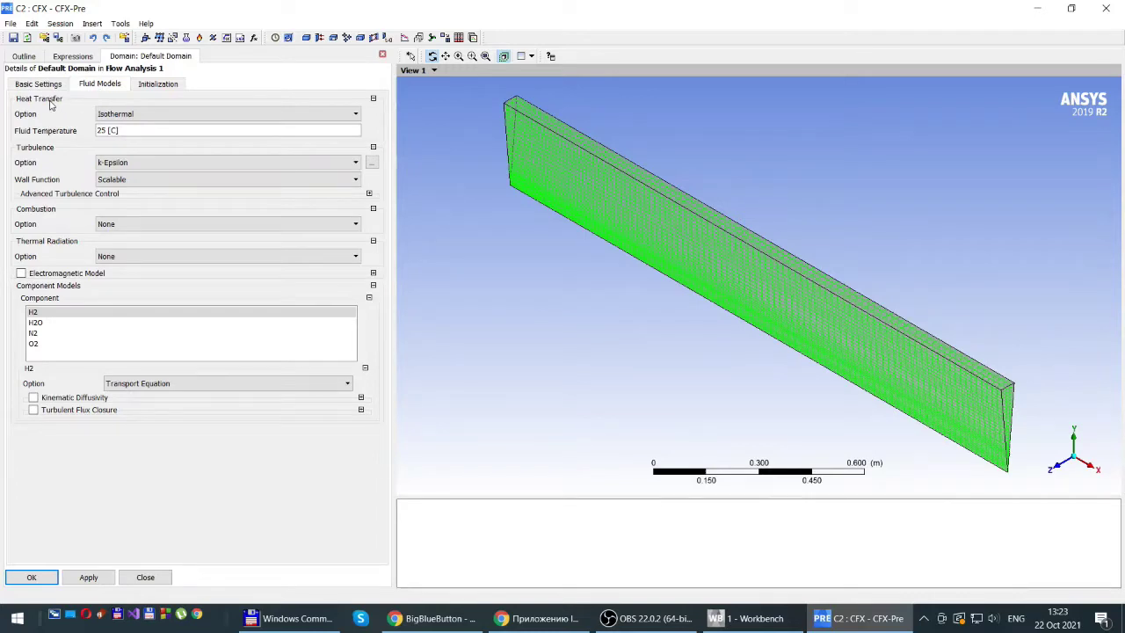
left_click(356, 115)
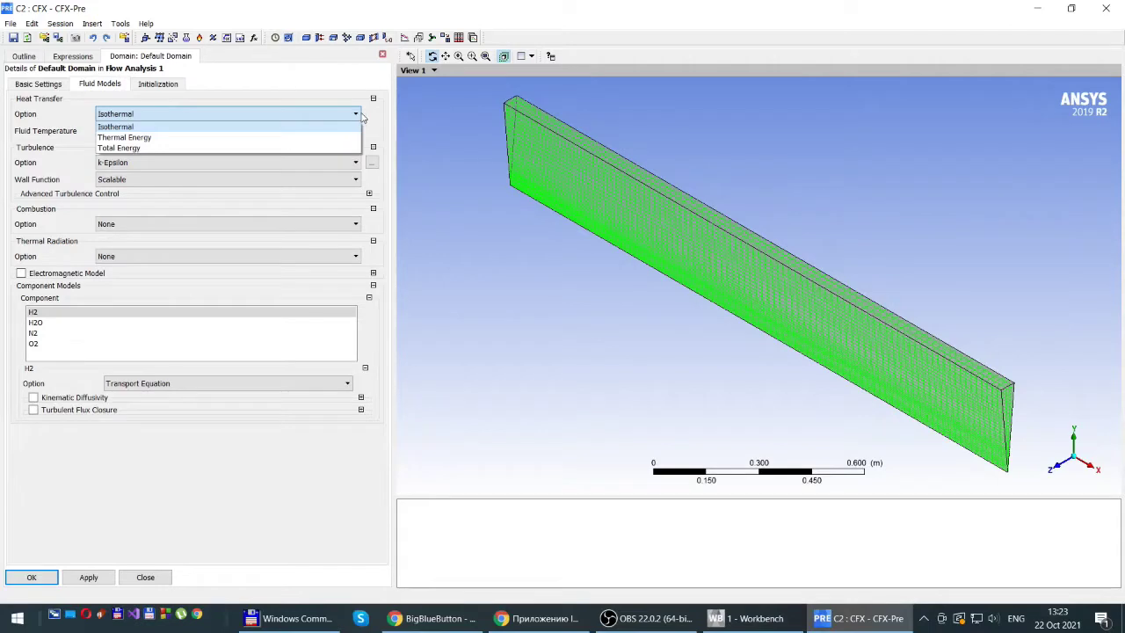
left_click(369, 126)
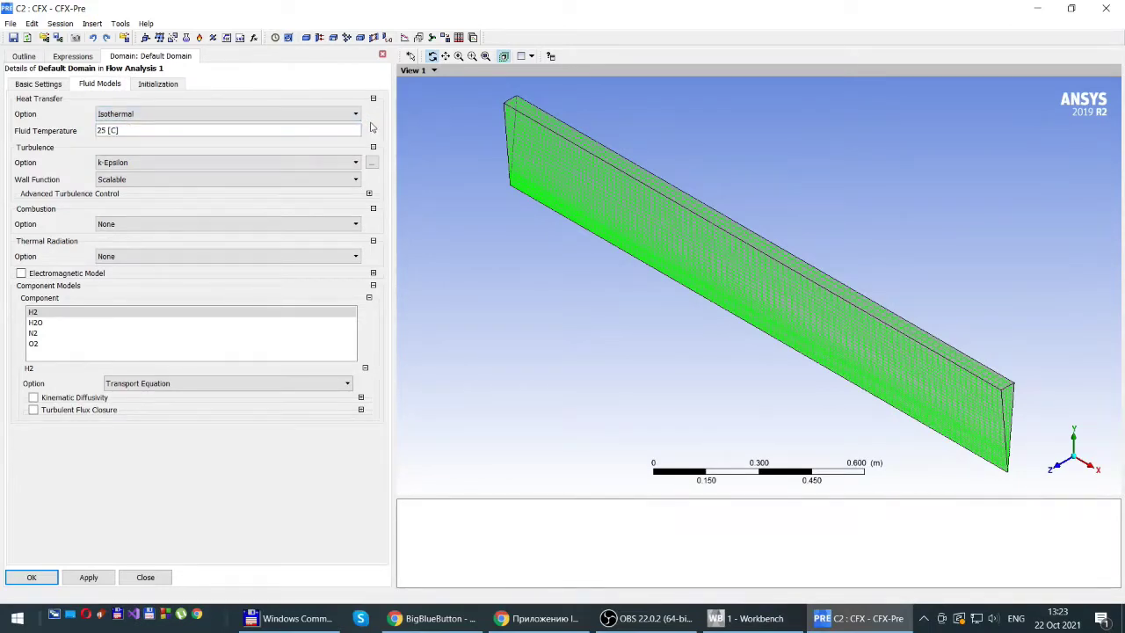
left_click(356, 115)
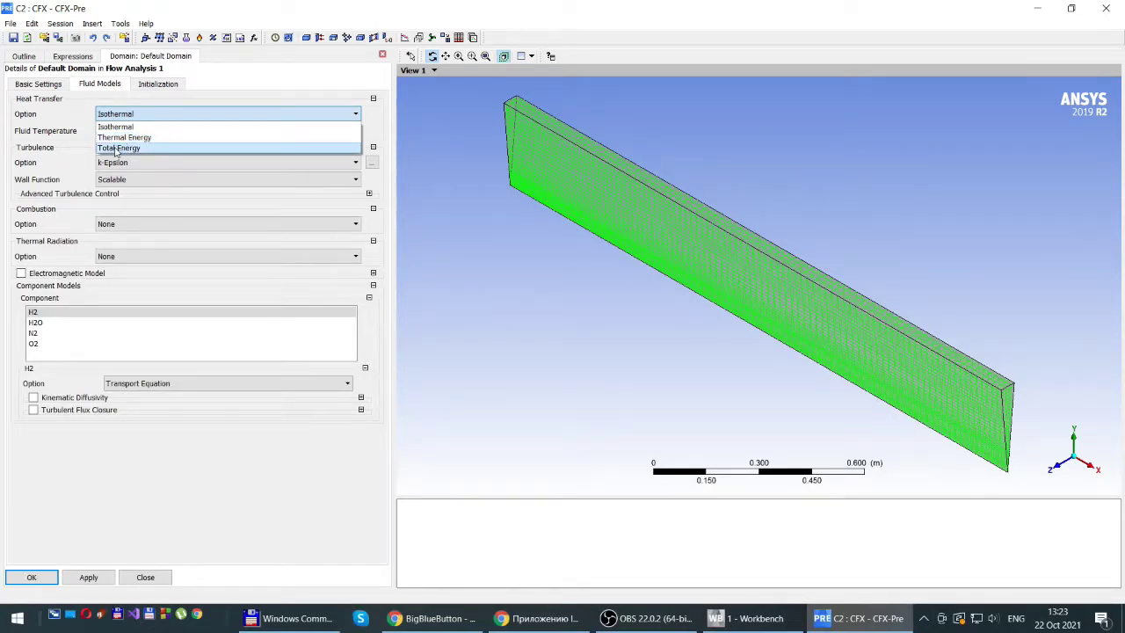
left_click(115, 147)
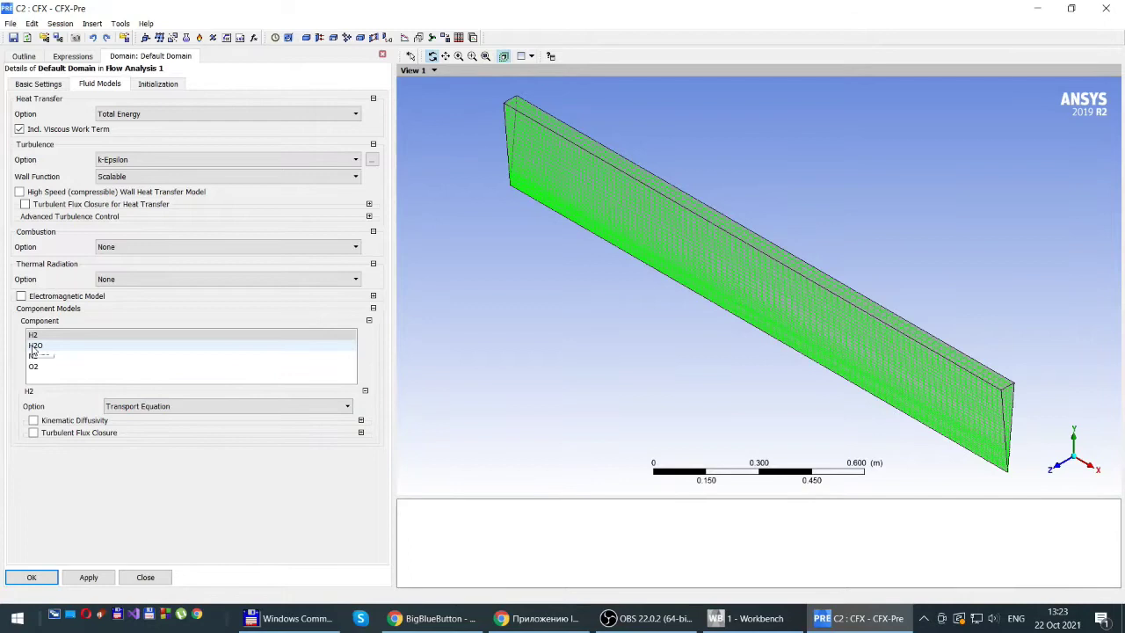
Review the H2O and O2 component models, set N2 to Constraint, and confirm the domain settings
left_click(36, 345)
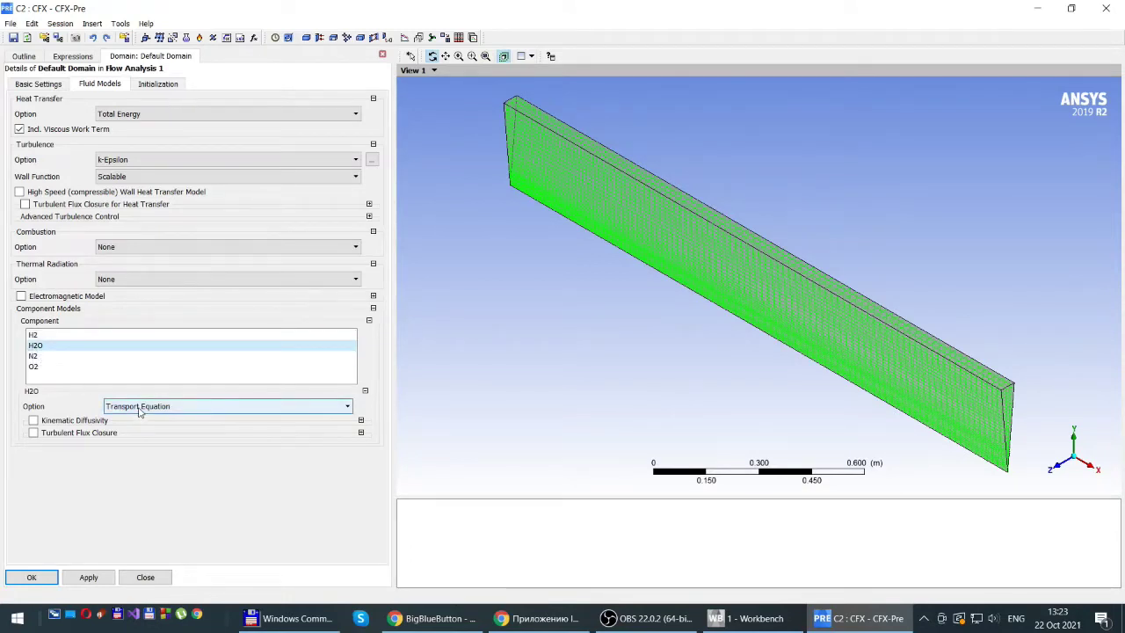
left_click(34, 367)
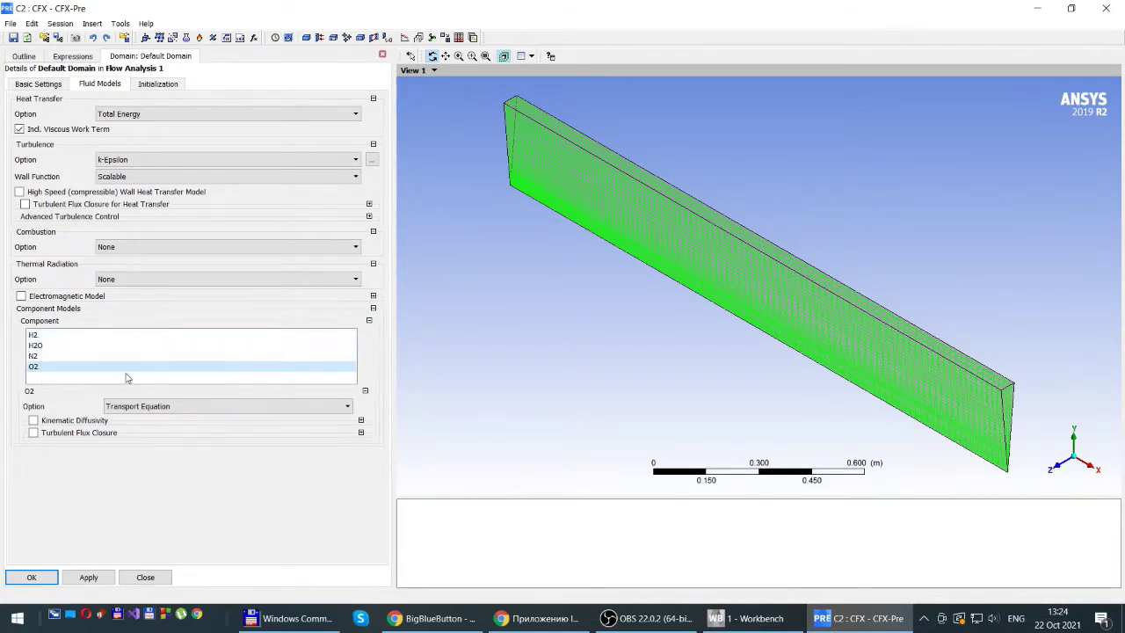
left_click(34, 357)
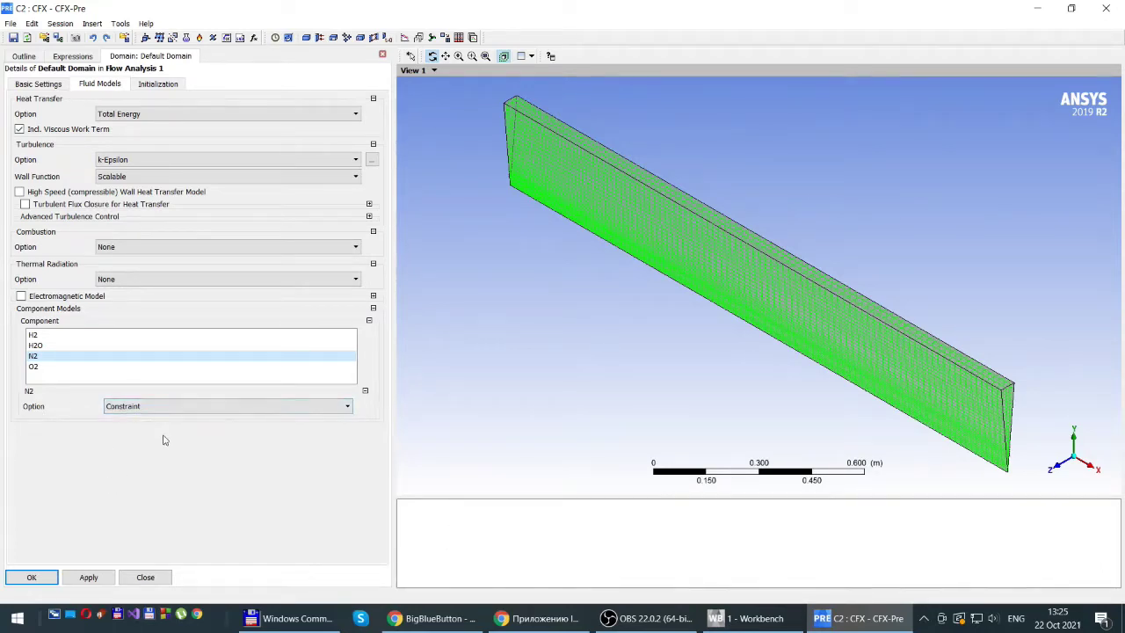
left_click(29, 580)
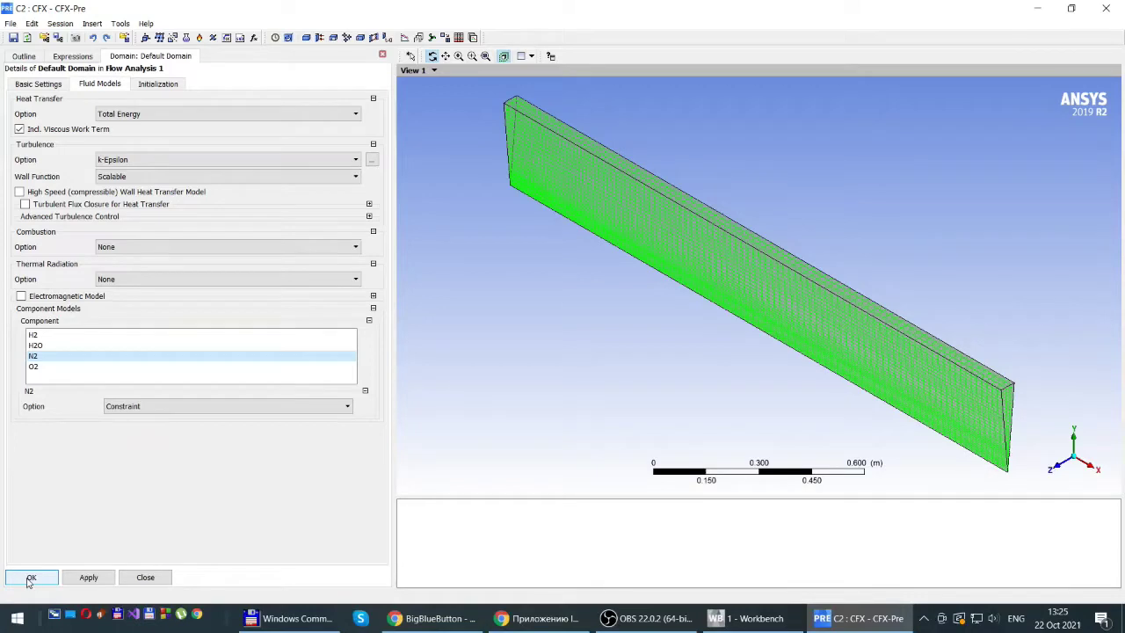
left_click(29, 581)
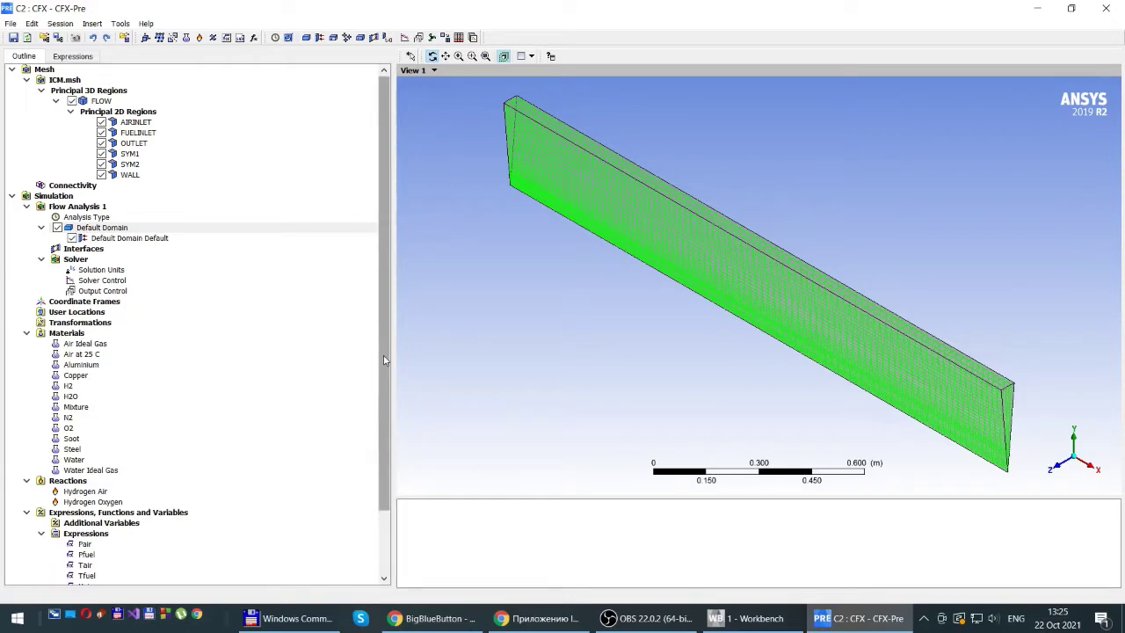
Reopen the Default Domain, set its combustion model to Eddy Dissipation, and confirm the domain settings
double_click(89, 230)
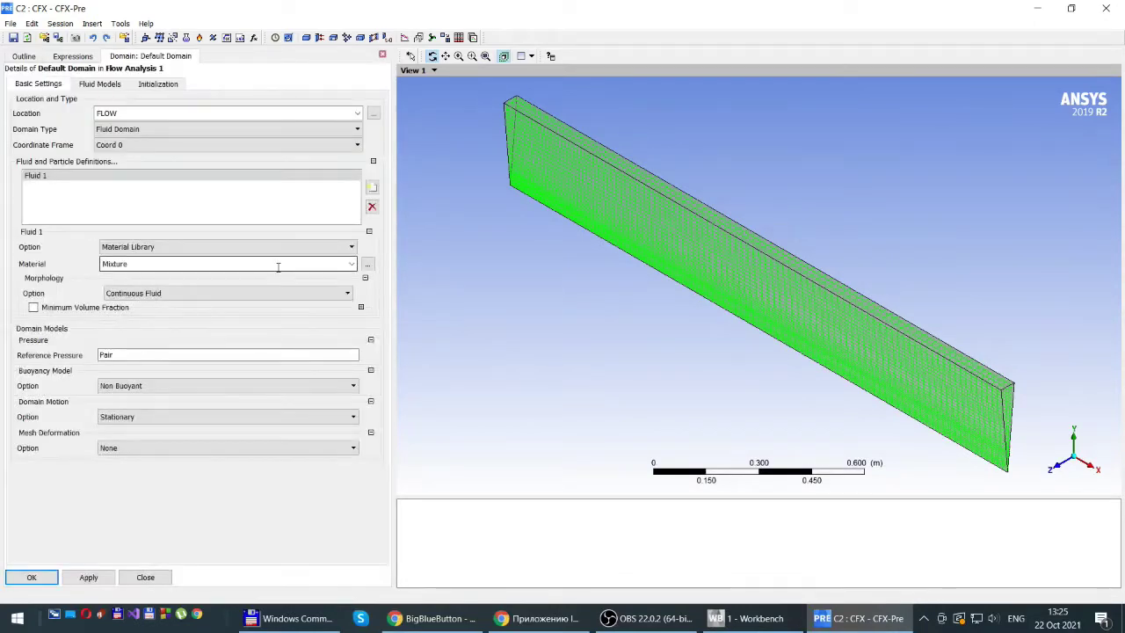
left_click(105, 85)
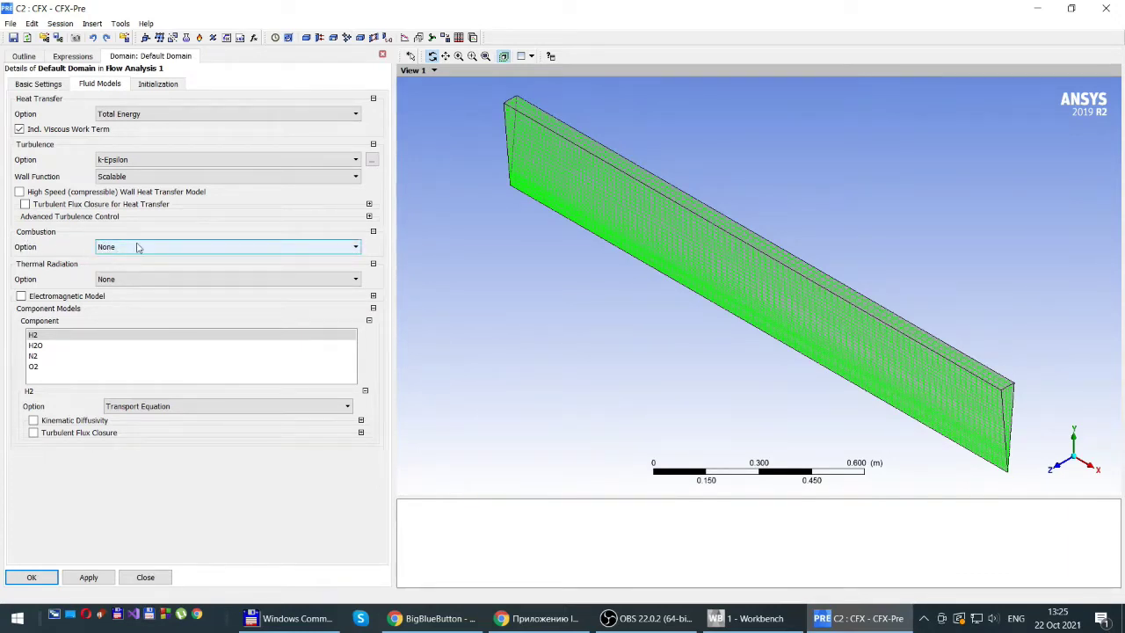
left_click(355, 248)
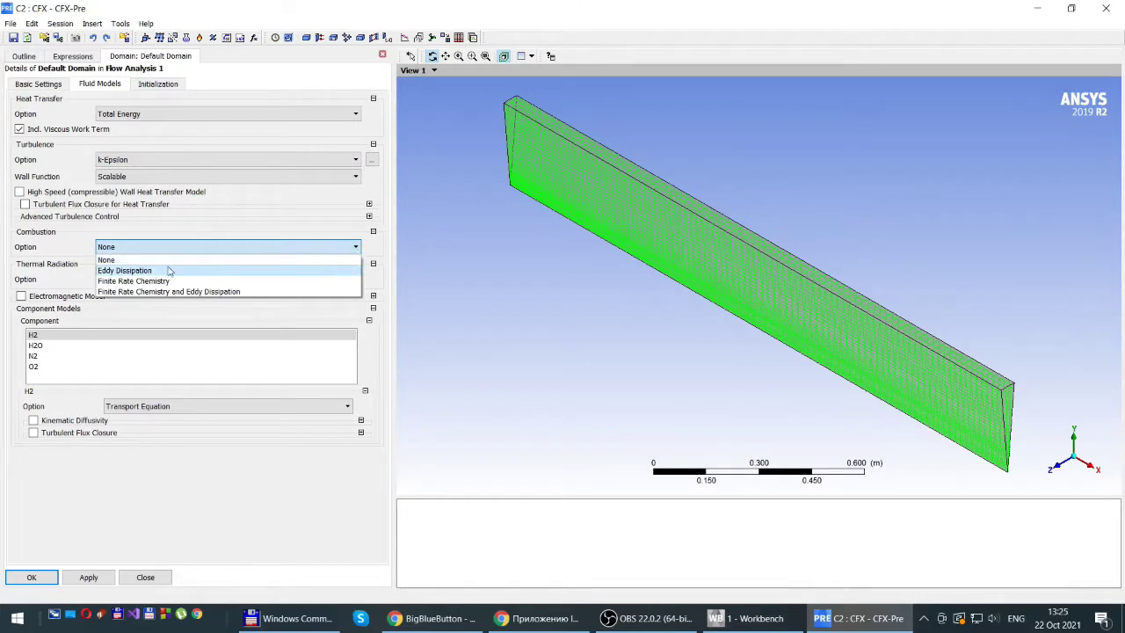
left_click(135, 272)
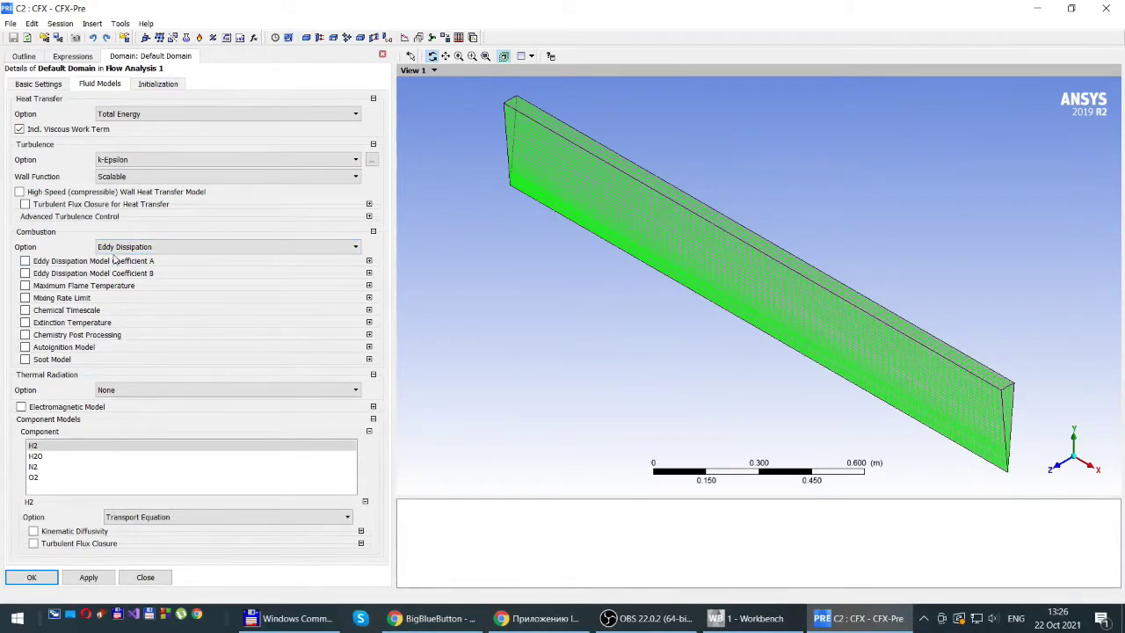
left_click(355, 248)
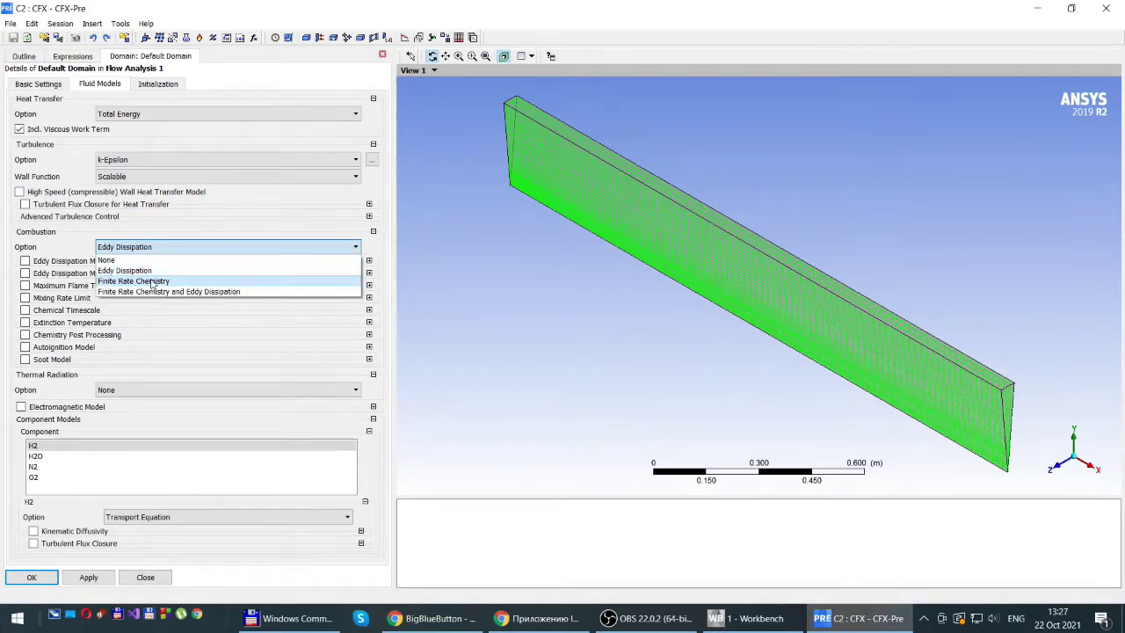
key("Return")
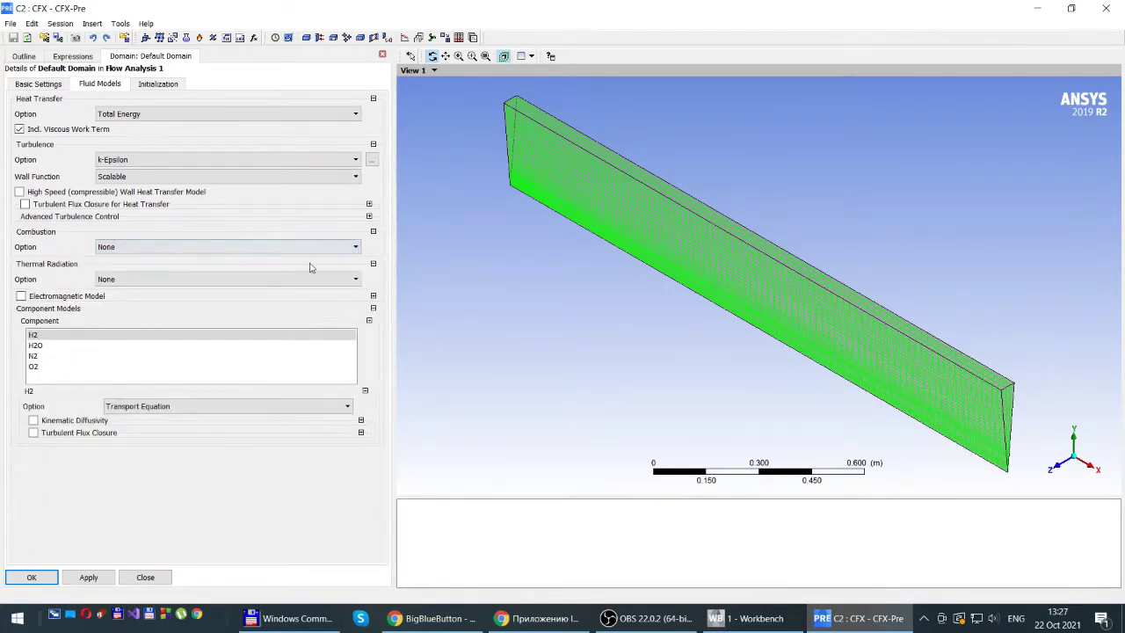
left_click(356, 249)
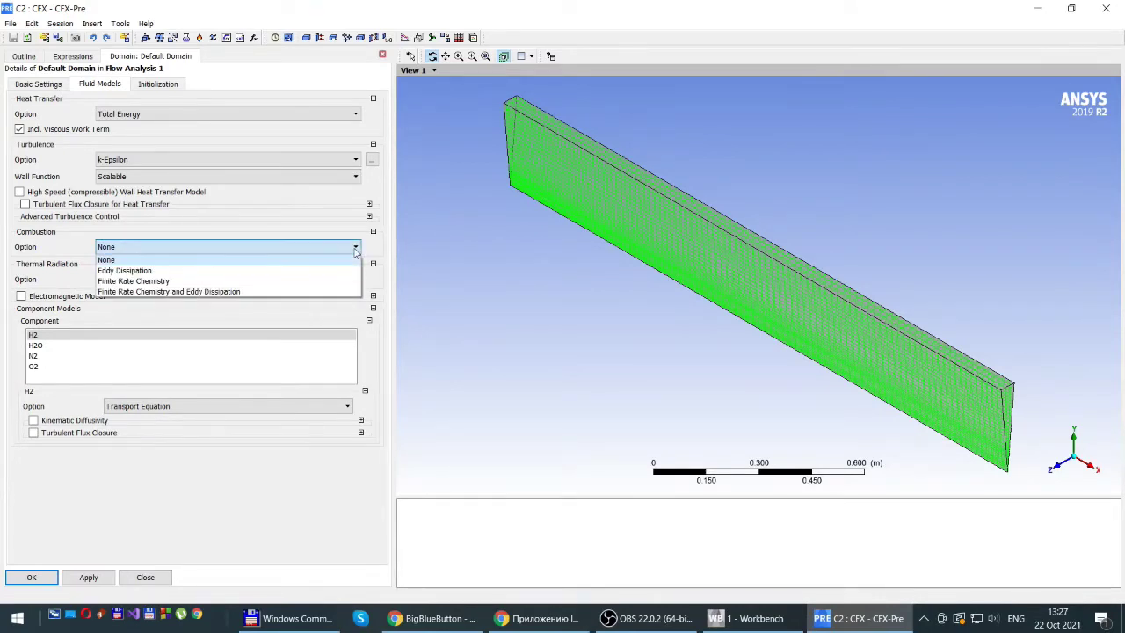
left_click(126, 271)
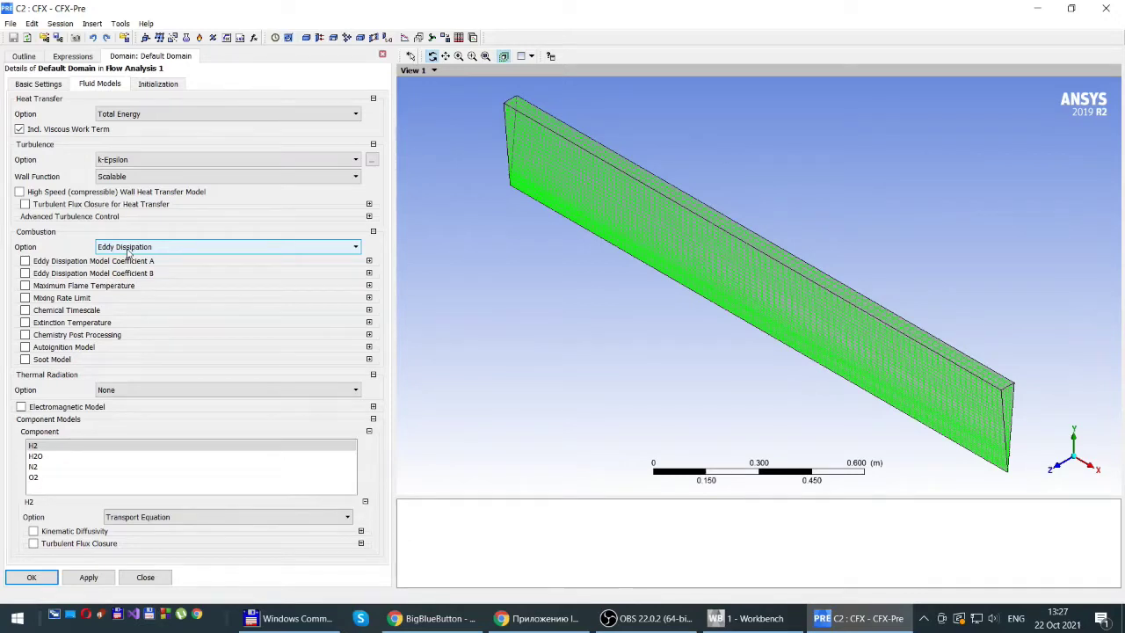
left_click(29, 578)
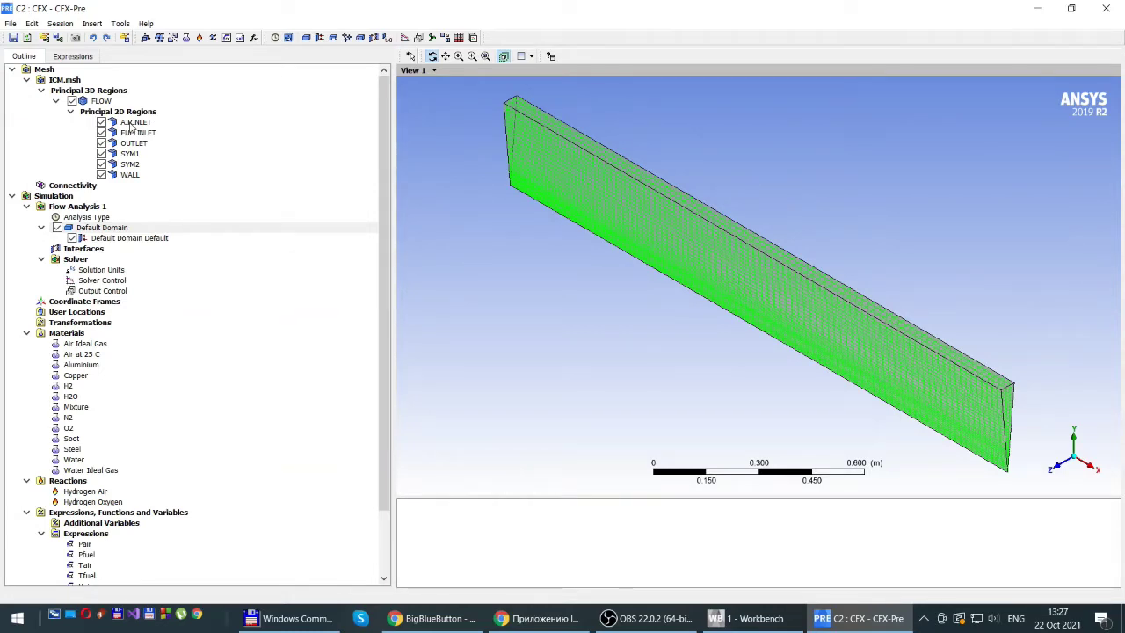
Insert an Inlet boundary on the AIRINLET mesh region
right_click(131, 123)
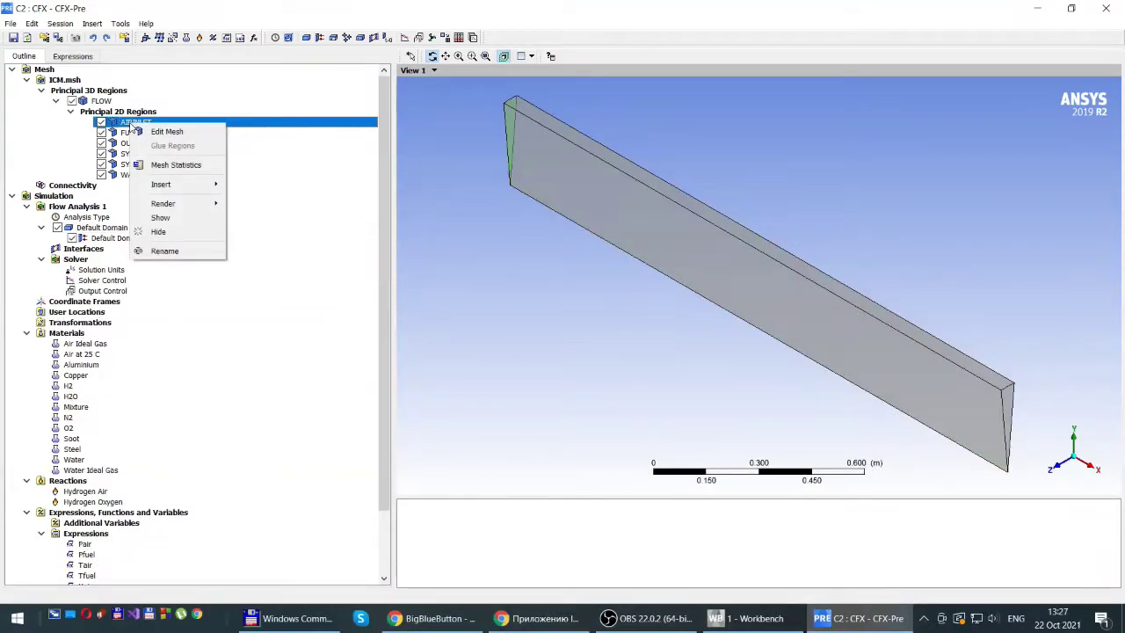
mouse_move(164, 189)
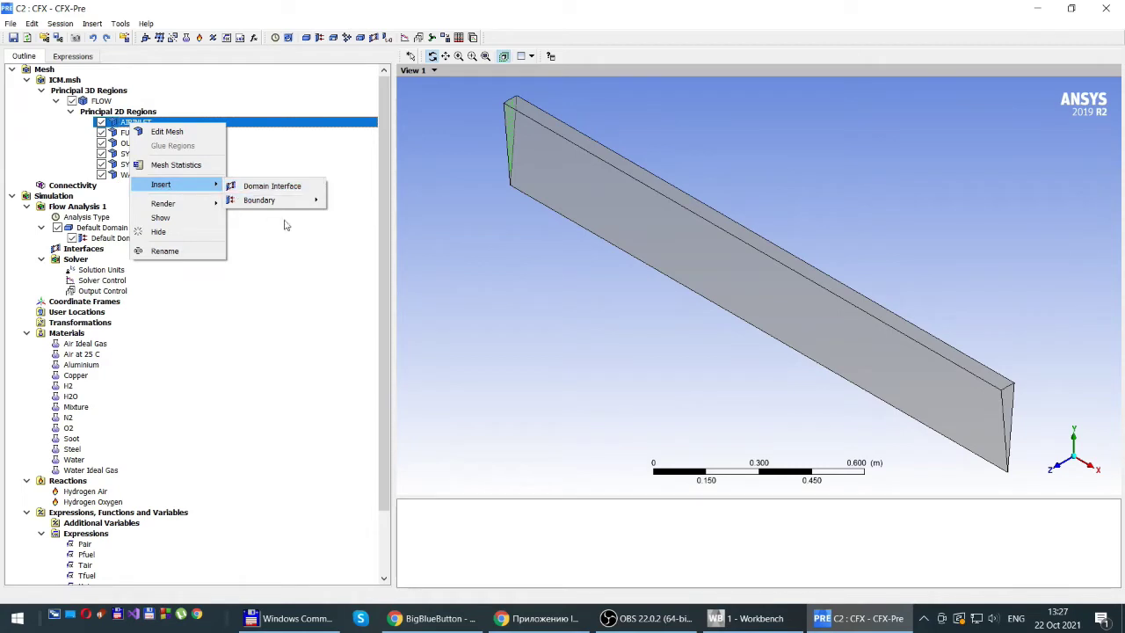
mouse_move(284, 208)
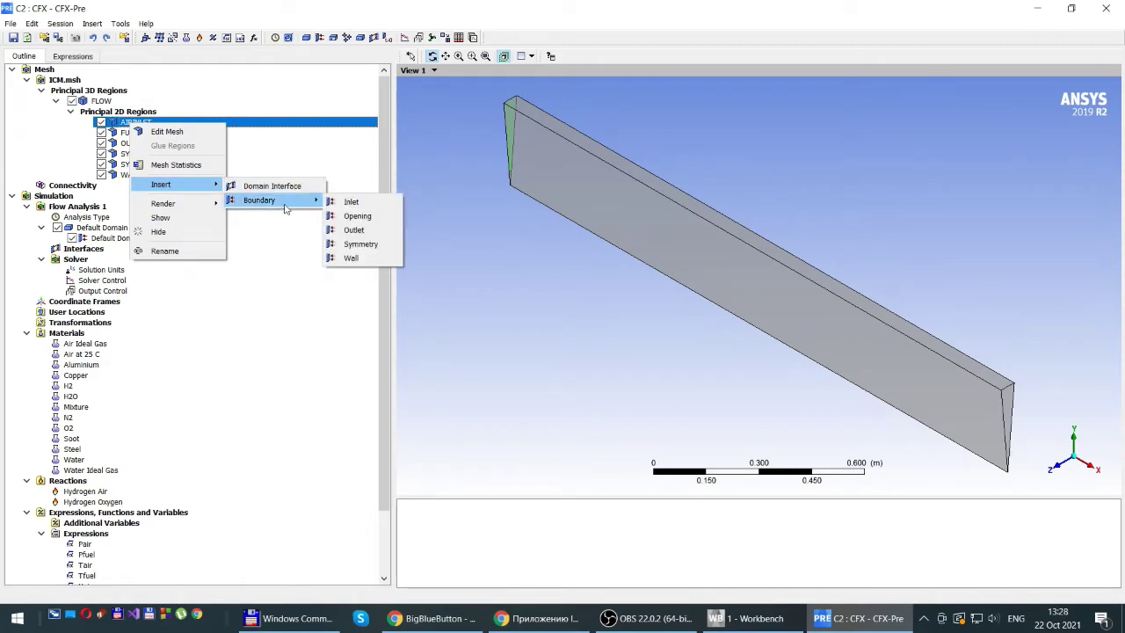
left_click(354, 203)
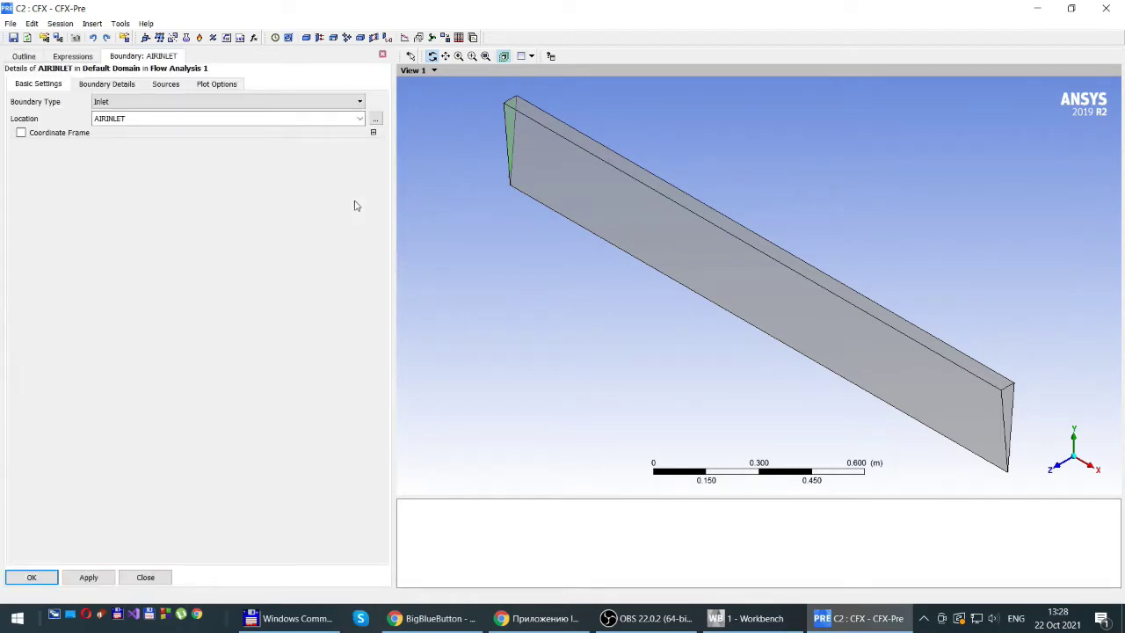
Set the AIRINLET boundary's normal speed to the expression Uair
left_click(102, 84)
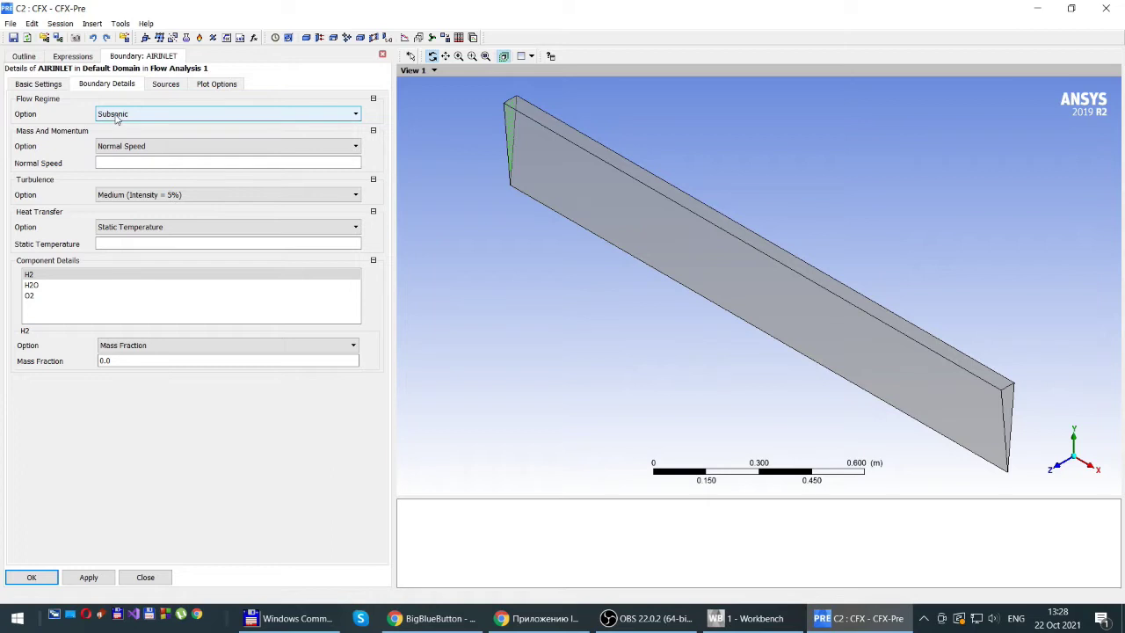
left_click(104, 164)
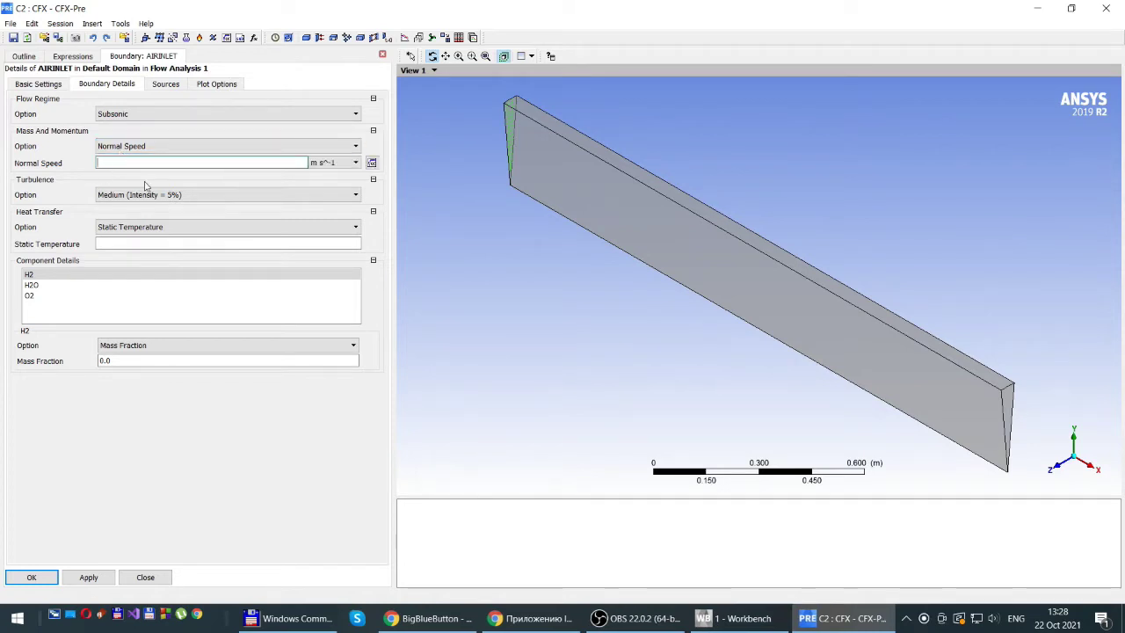
left_click(372, 163)
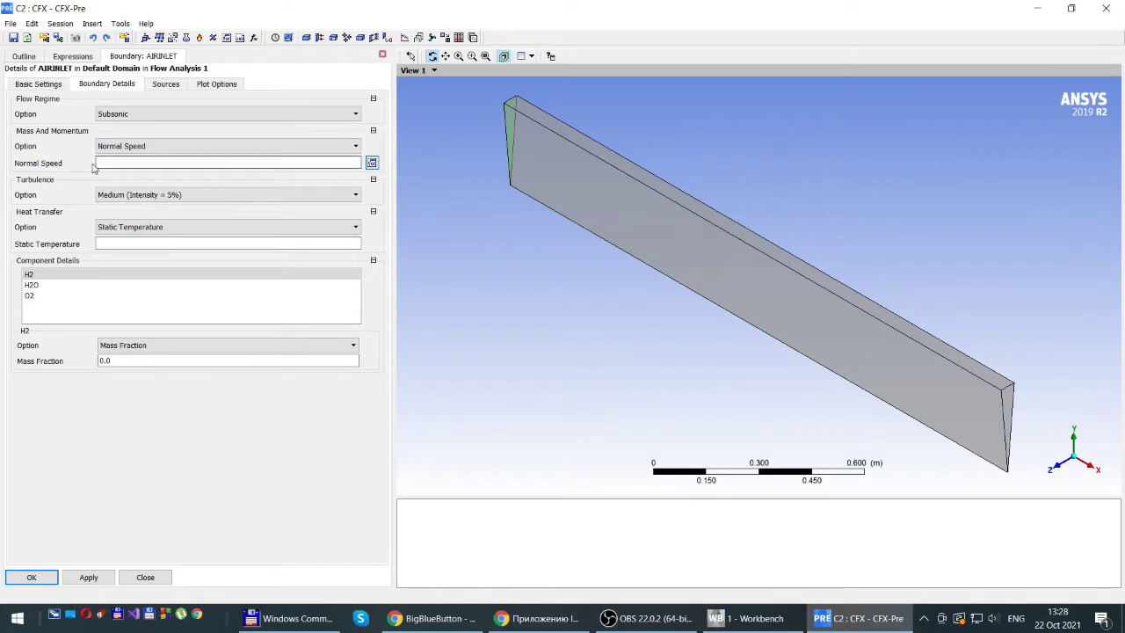
right_click(98, 164)
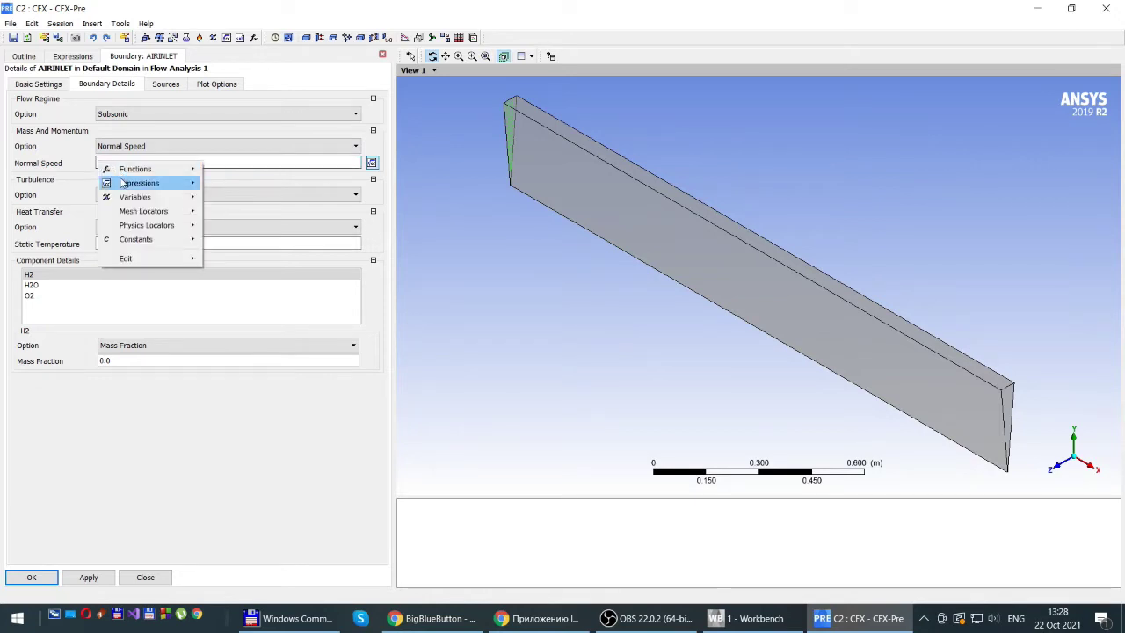
mouse_move(122, 183)
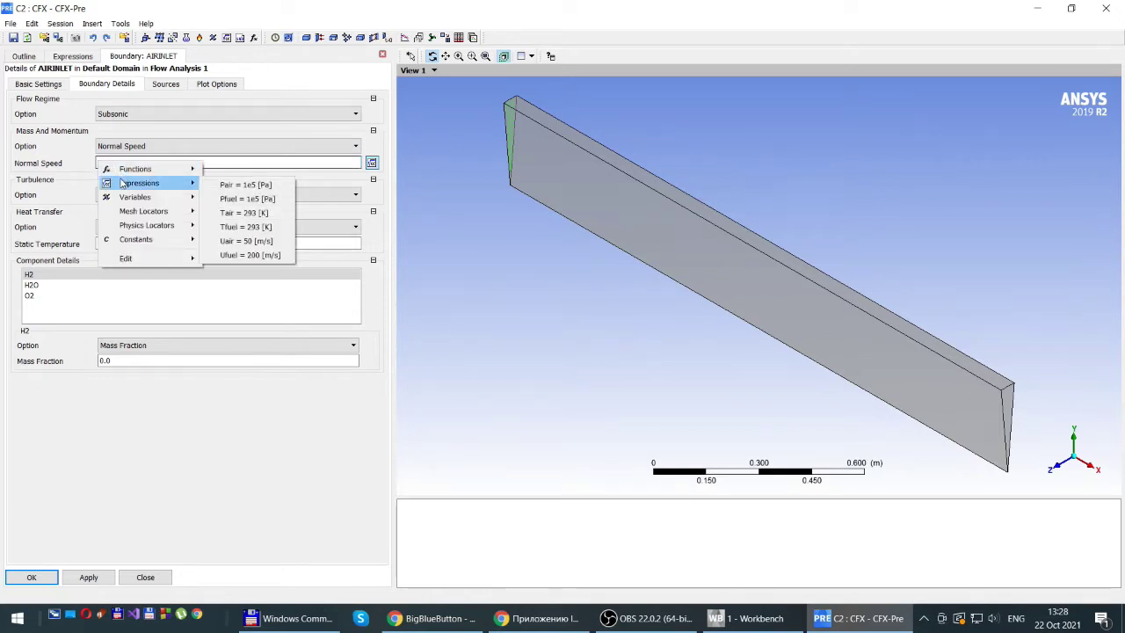
left_click(237, 241)
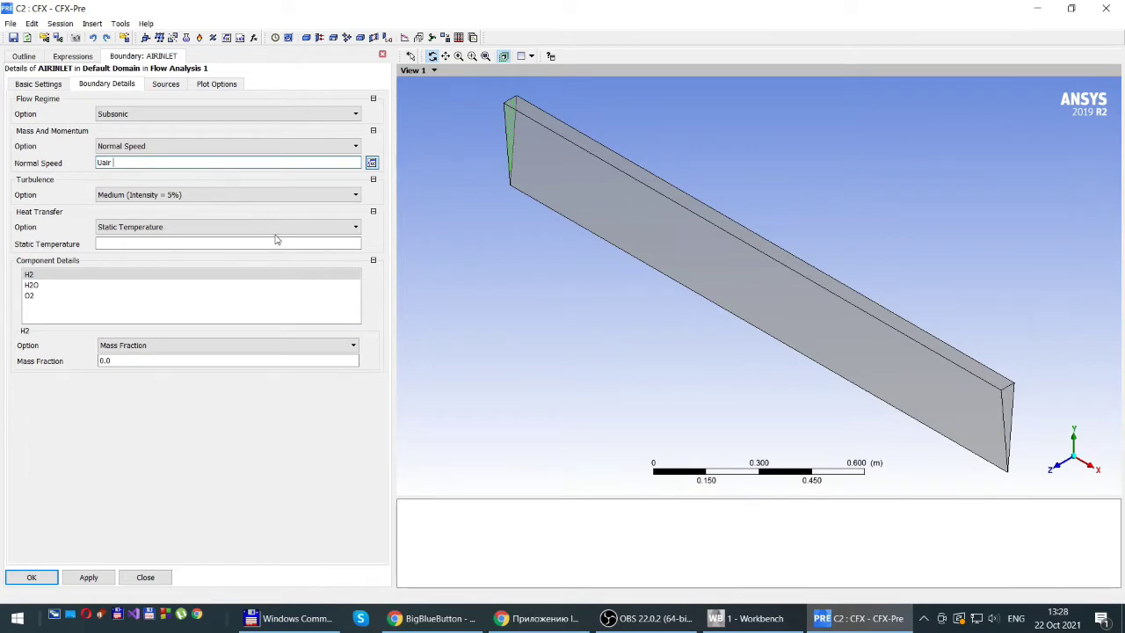
Set the AIRINLET boundary's static temperature to the expression Tair
left_click(336, 250)
left_click(336, 246)
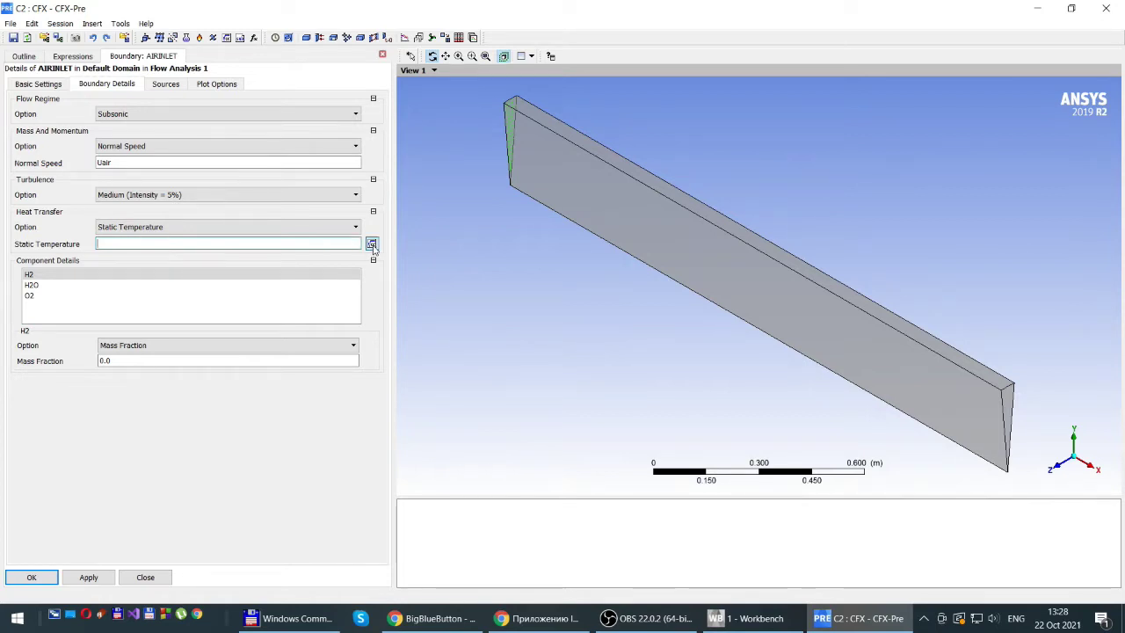
right_click(104, 246)
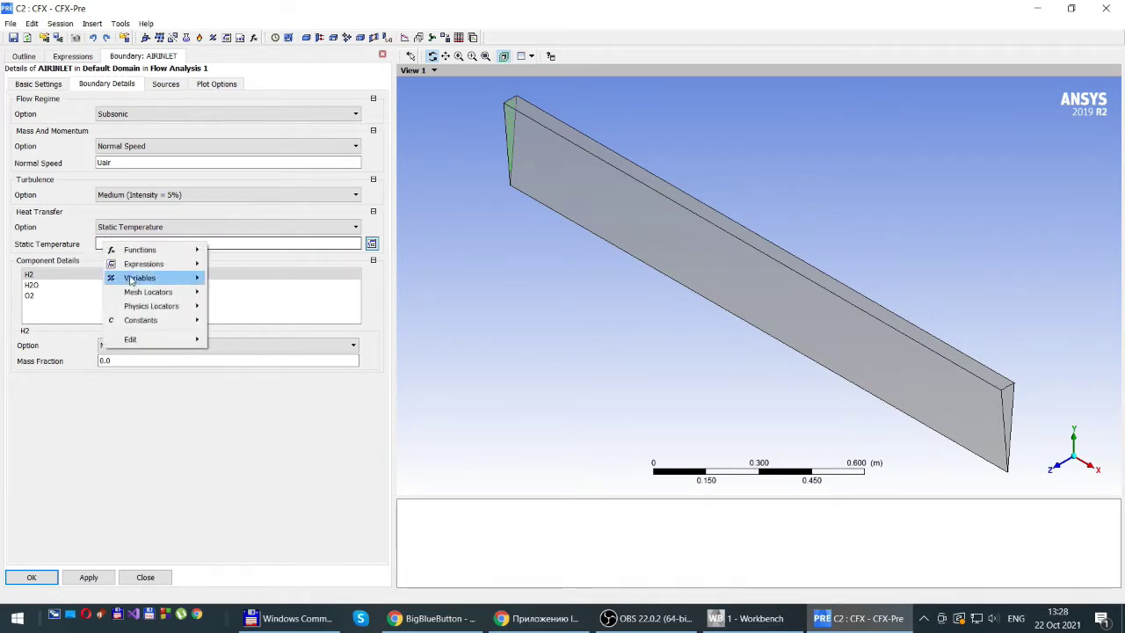
mouse_move(139, 269)
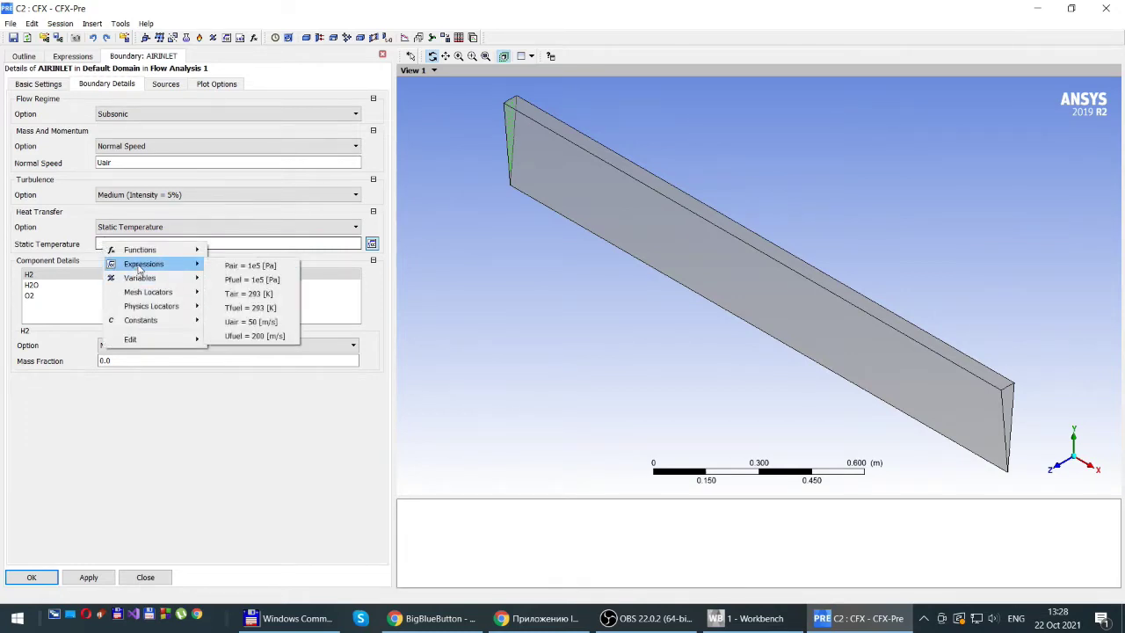
left_click(249, 294)
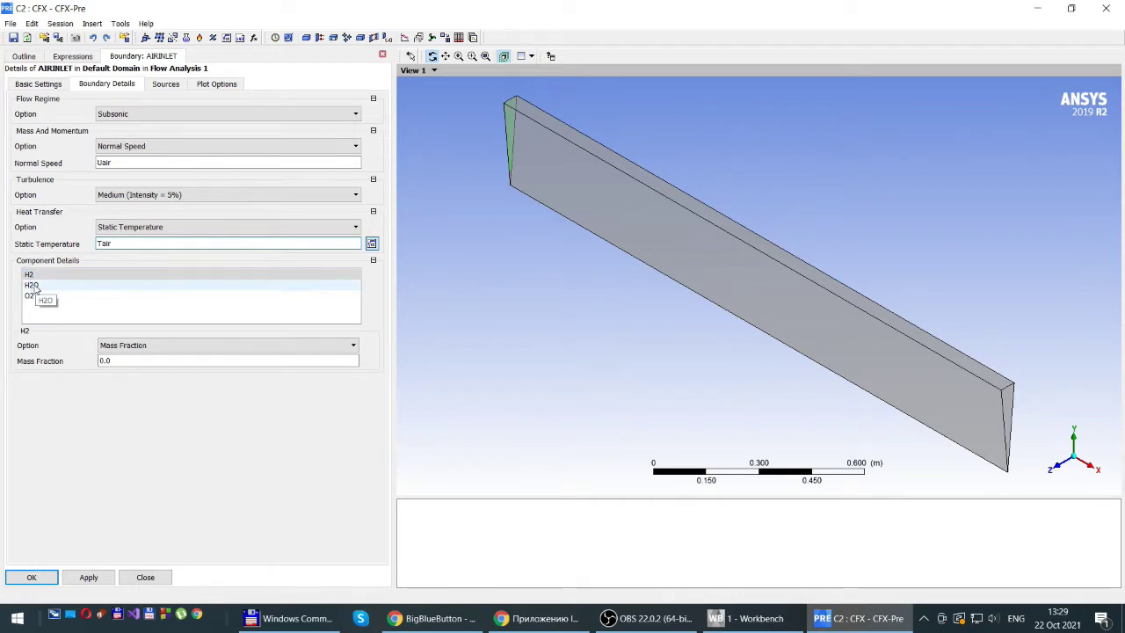
Set the O2 mass fraction at AIRINLET to 0.23 and confirm the boundary
left_click(35, 285)
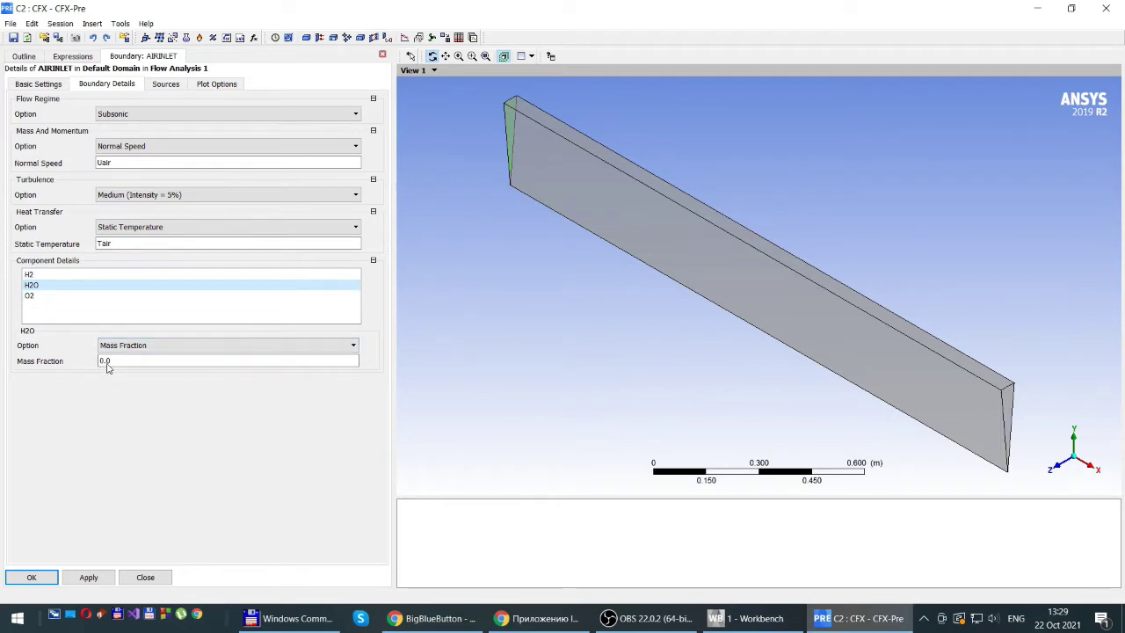
left_click(29, 297)
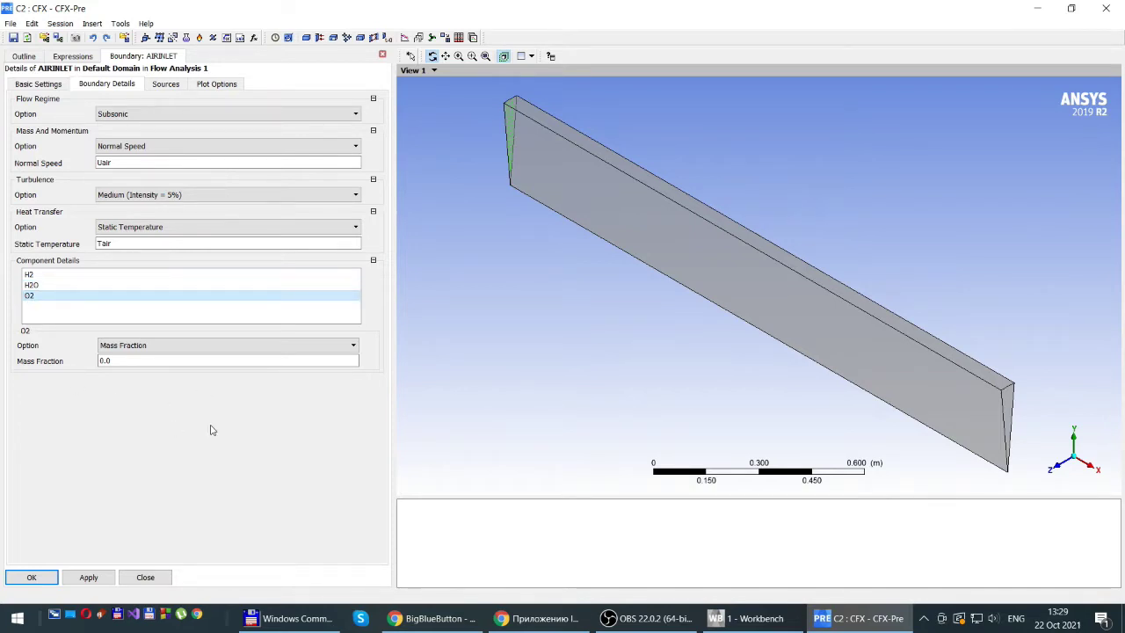
left_click(119, 361)
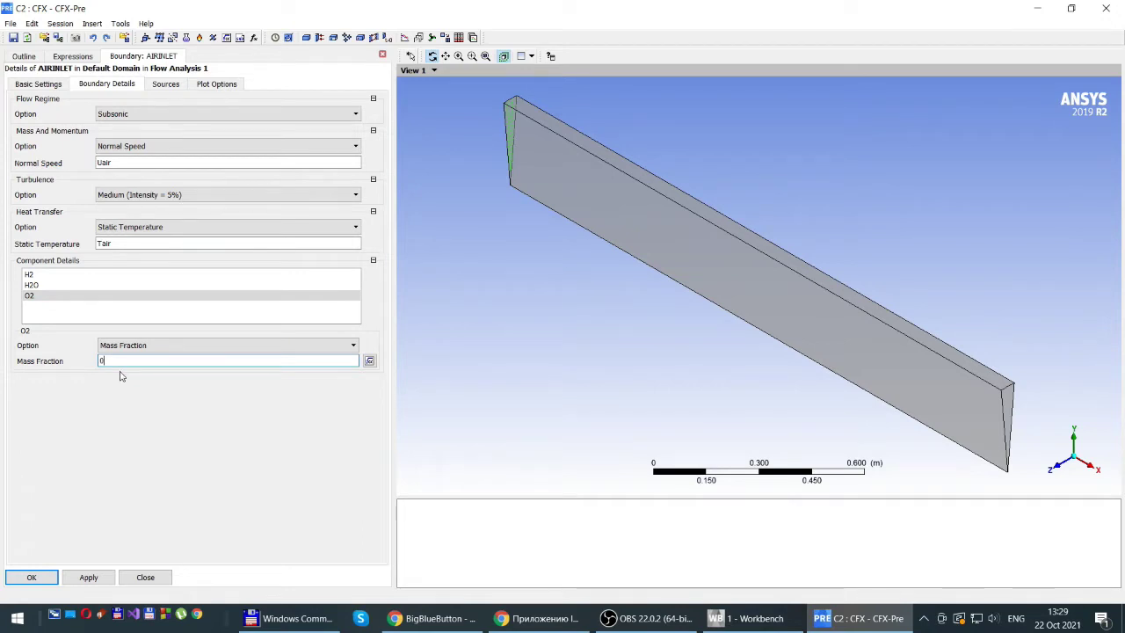
type(".23")
left_click(120, 386)
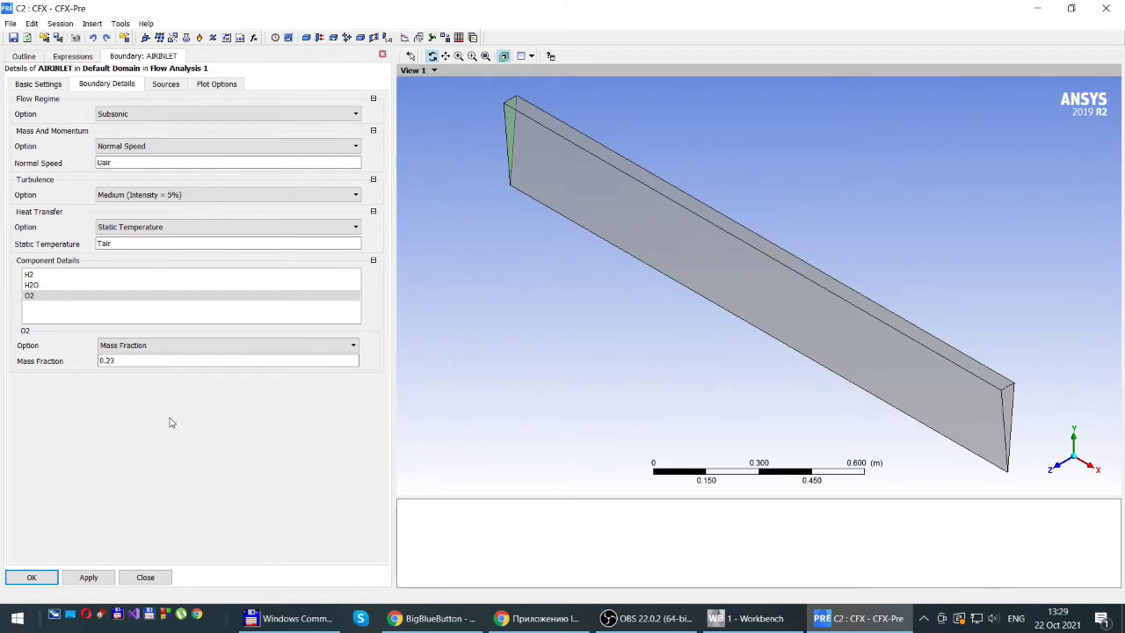
left_click(32, 578)
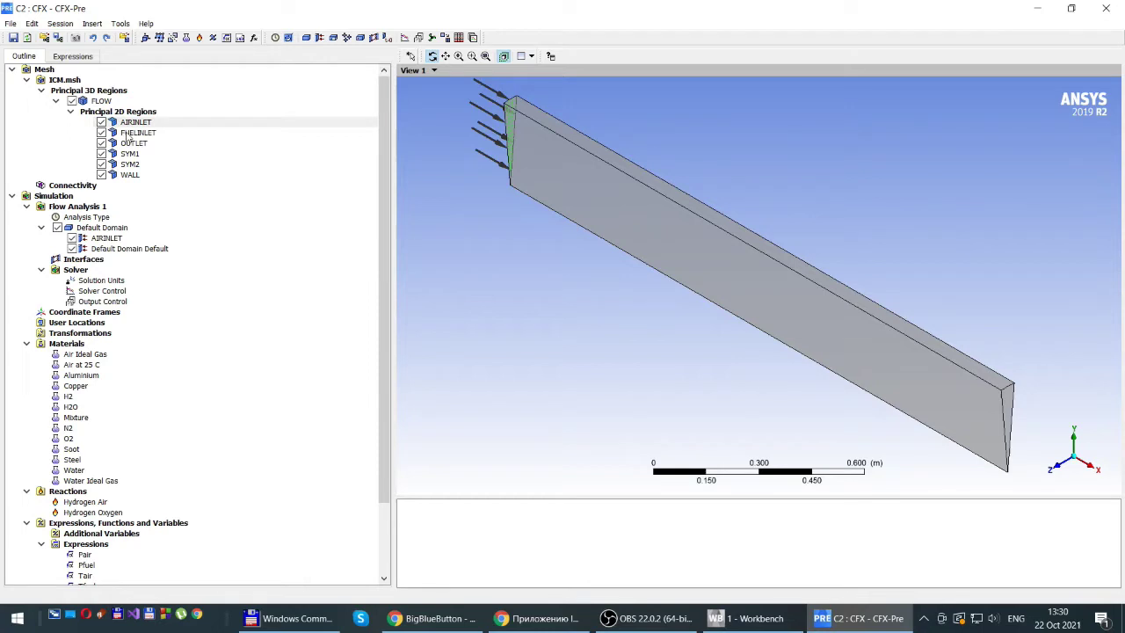
Insert an Inlet boundary on the FUELINLET mesh region
right_click(129, 134)
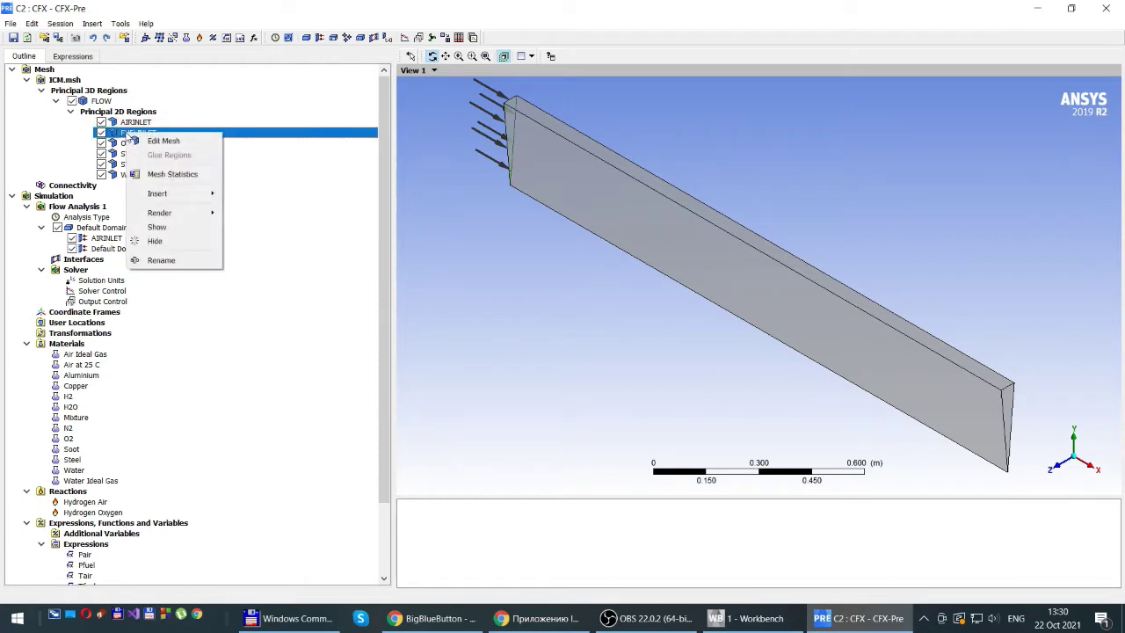
mouse_move(159, 197)
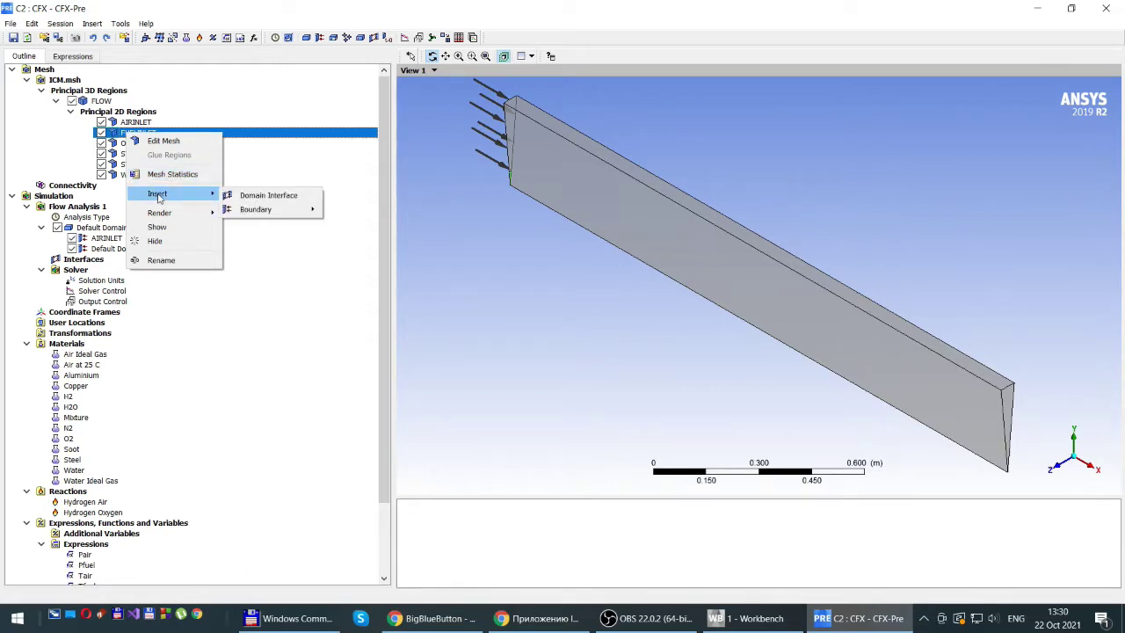
mouse_move(272, 212)
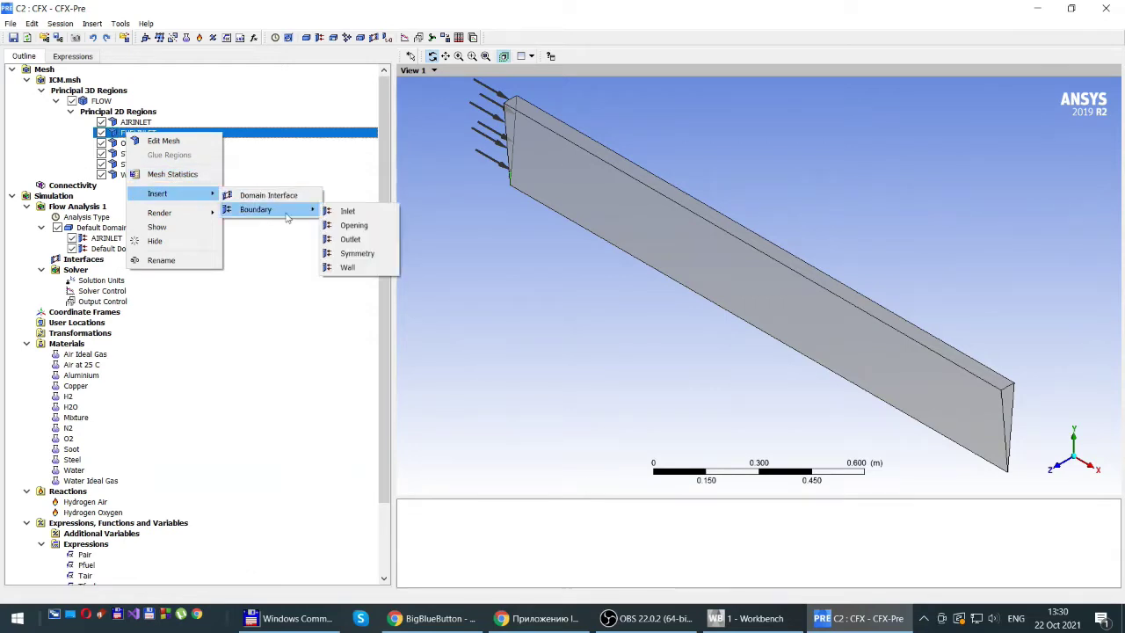
left_click(348, 212)
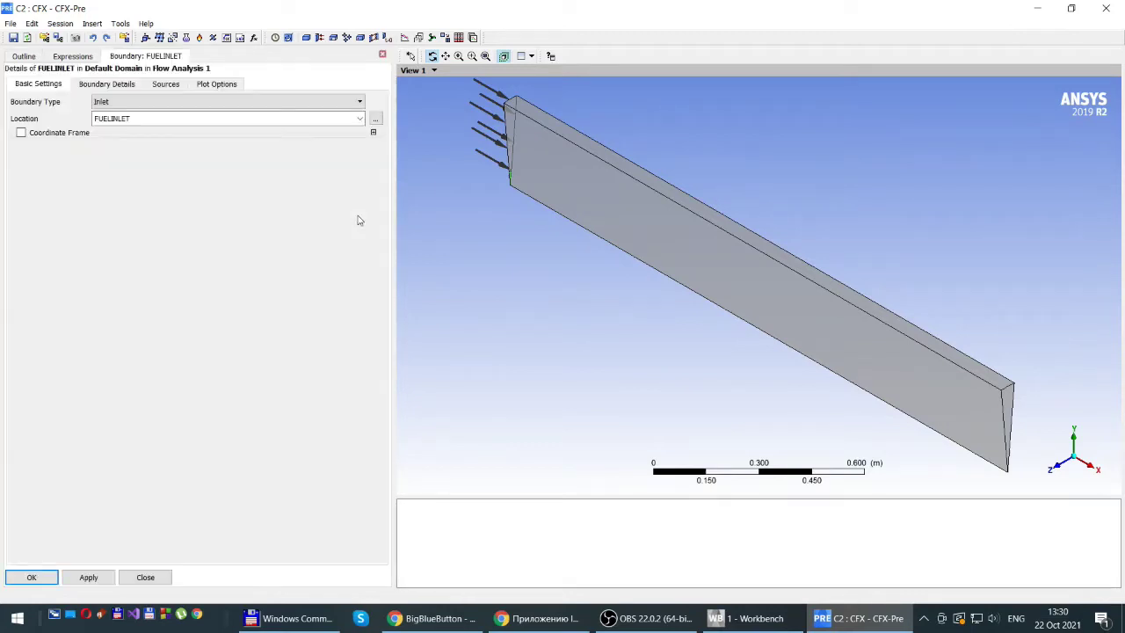
Set the FUELINLET boundary's normal speed to the expression Ufuel
left_click(103, 84)
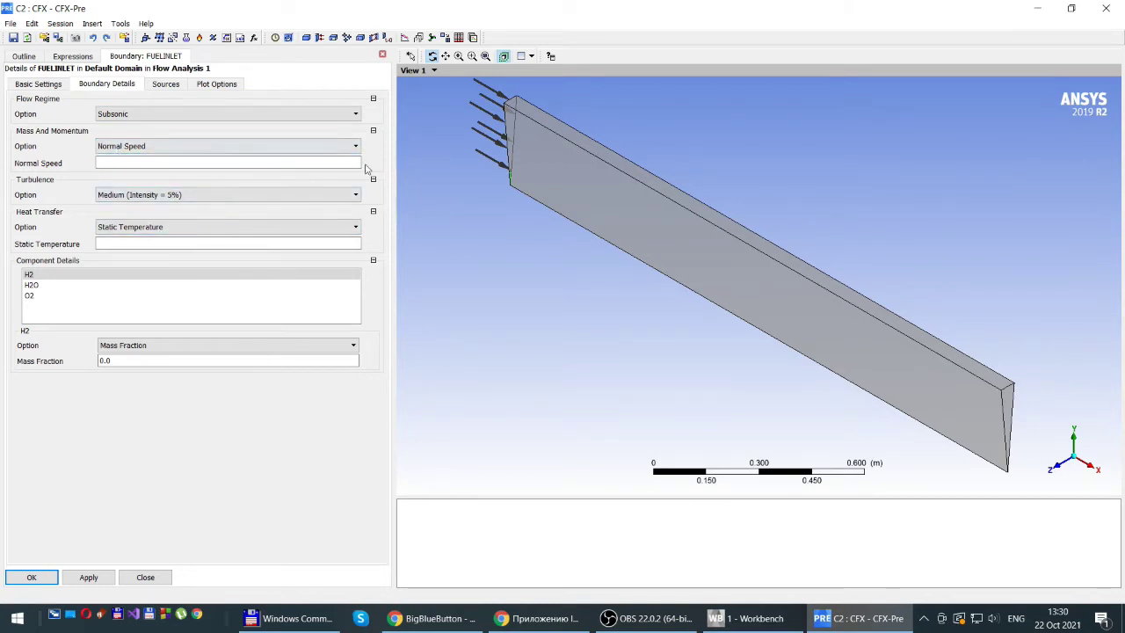
left_click(334, 167)
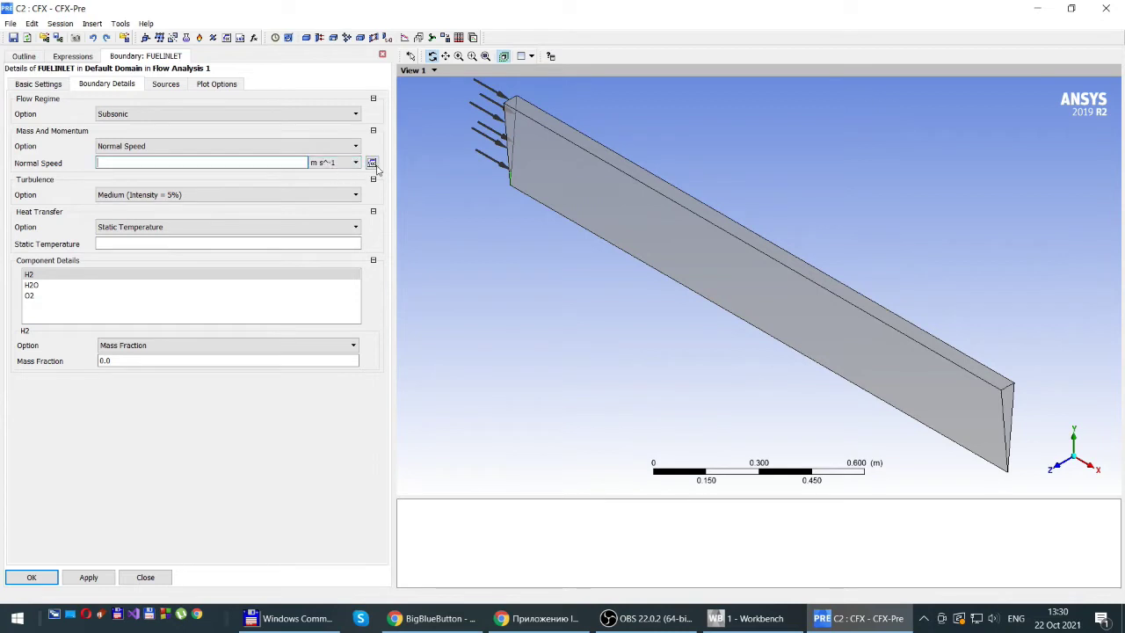
left_click(372, 164)
left_click(112, 164)
right_click(112, 164)
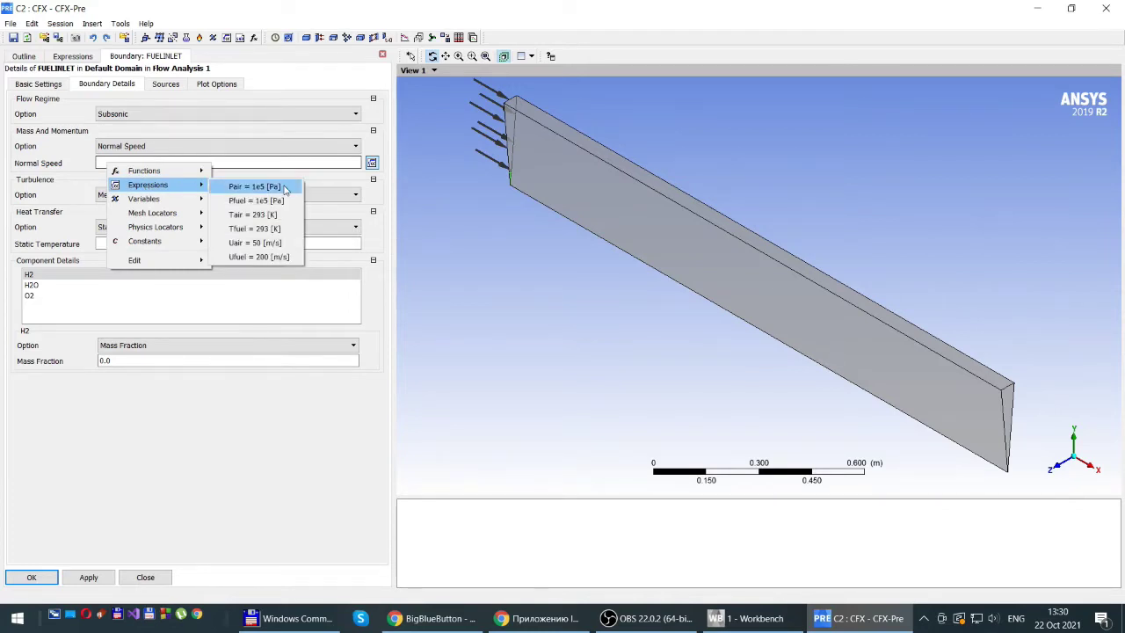
left_click(260, 258)
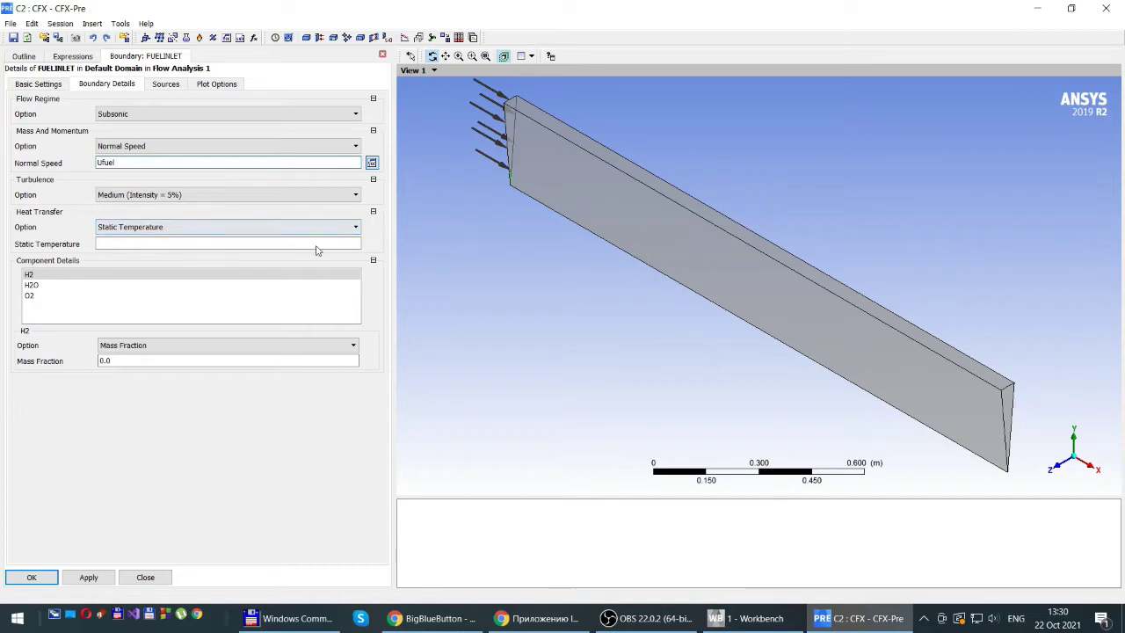
Set the FUELINLET boundary's static temperature to the expression Tfuel
left_click(105, 246)
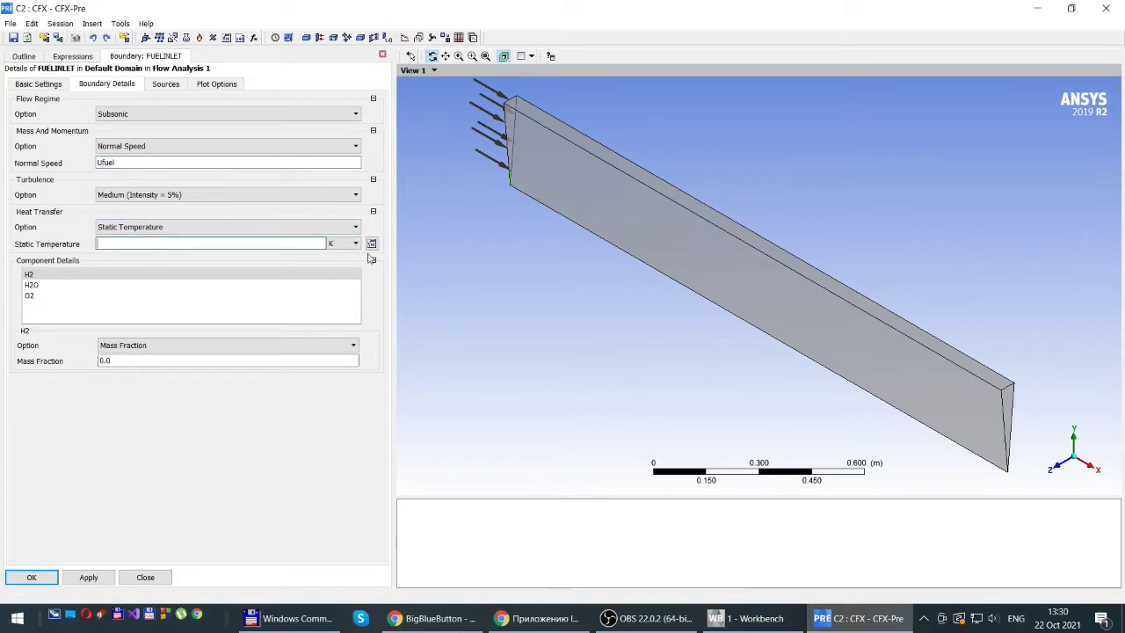
left_click(372, 244)
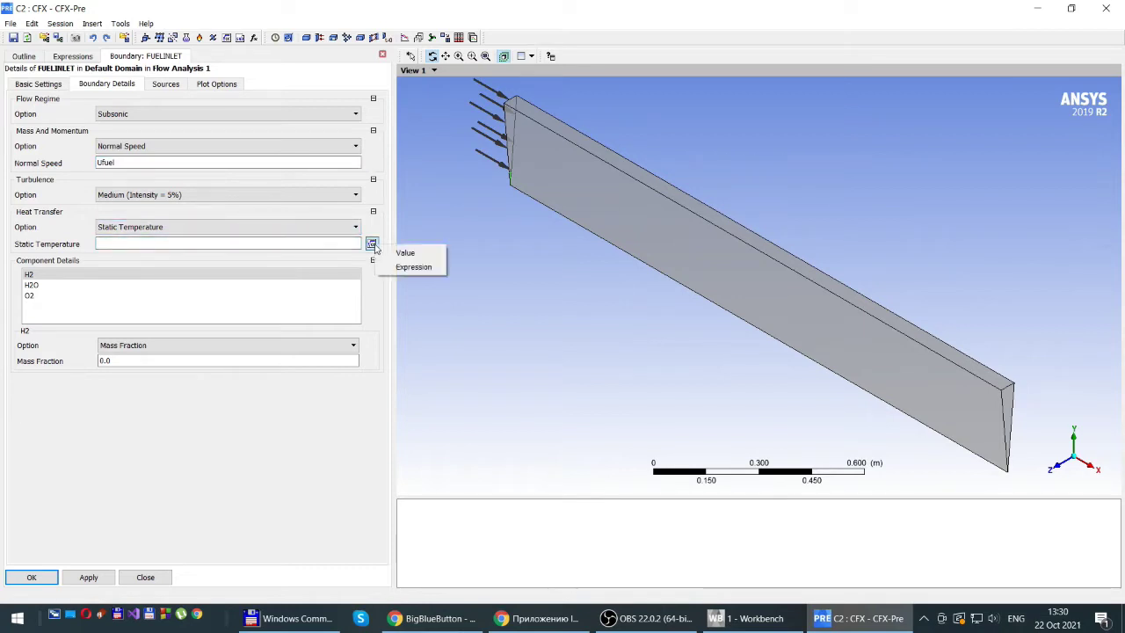
left_click(411, 267)
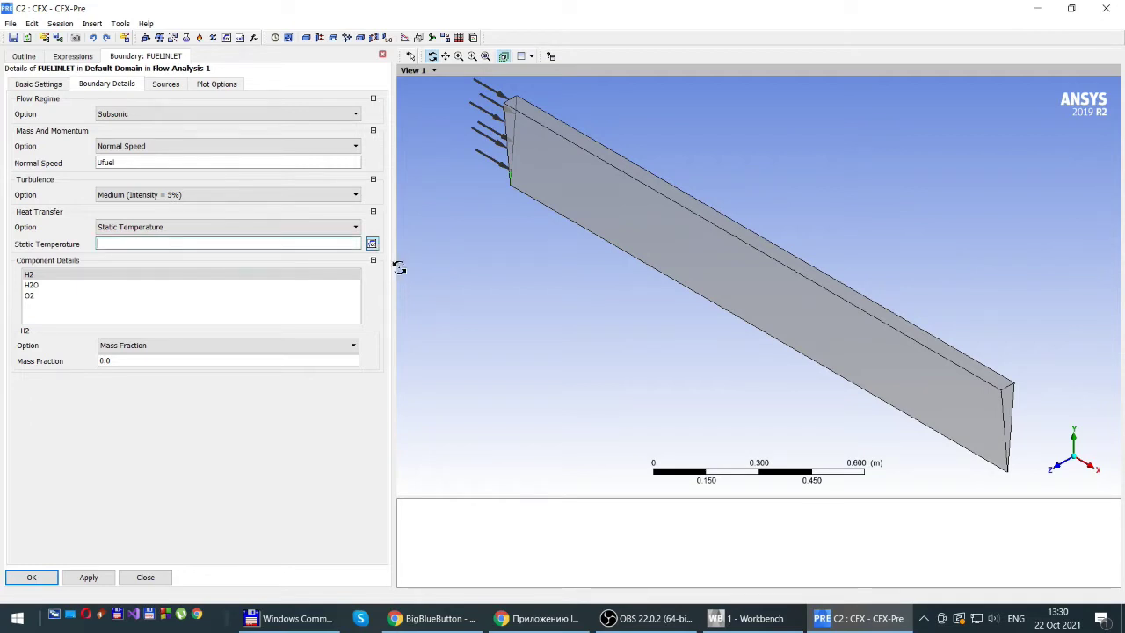
right_click(135, 243)
mouse_move(190, 269)
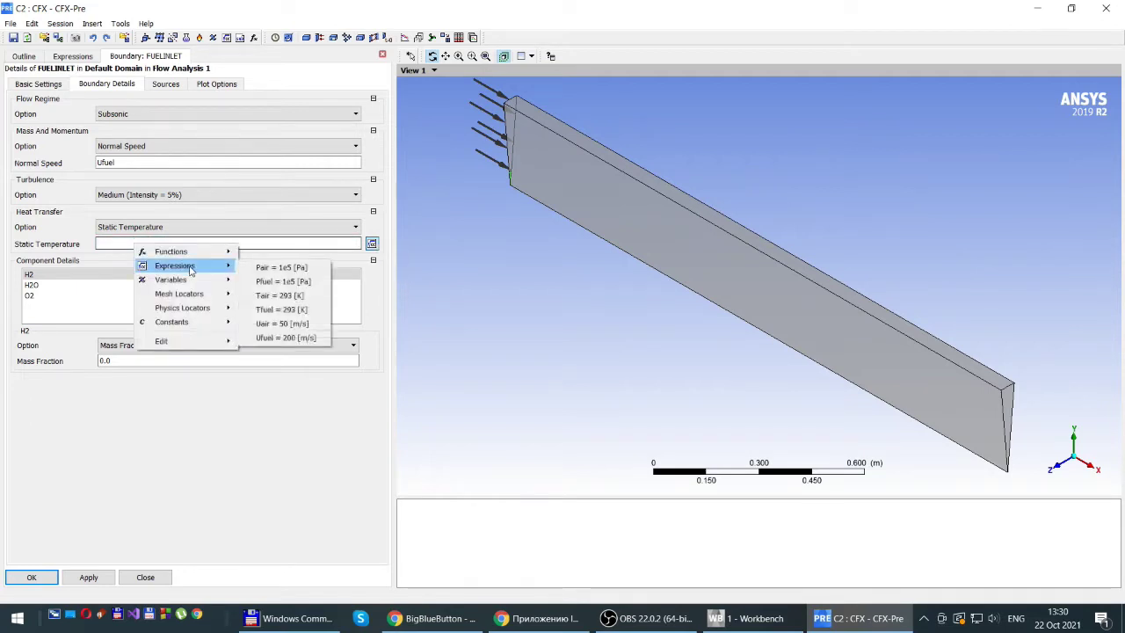
left_click(274, 311)
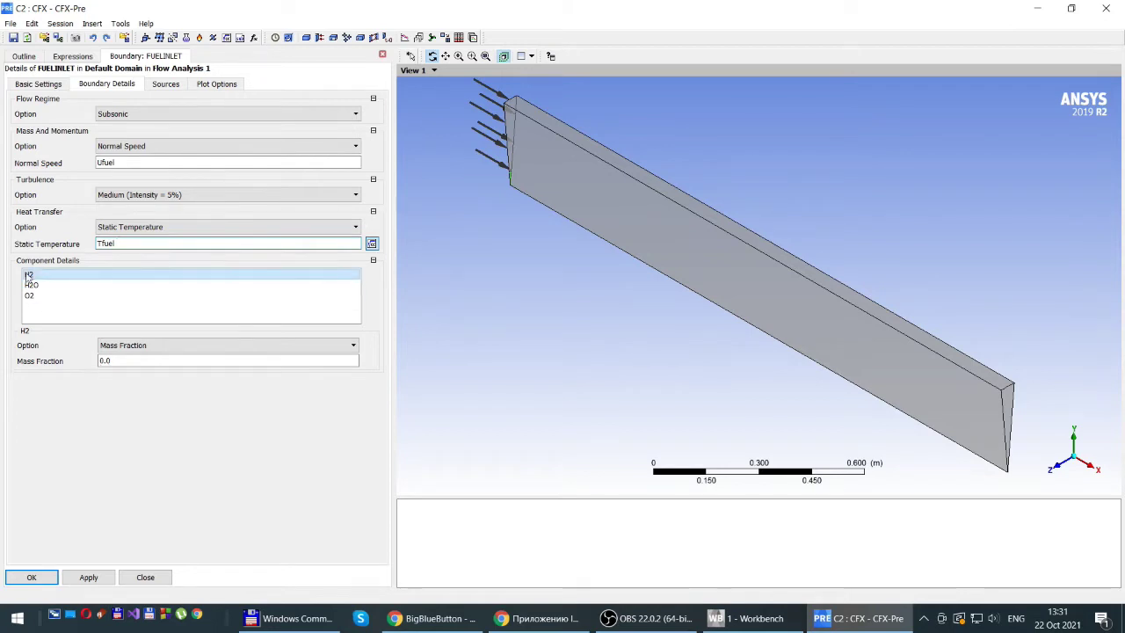
Set the H2 mass fraction at FUELINLET to 1.0, check the H2O and O2 fractions, and confirm the boundary
left_click(124, 363)
type("1.0")
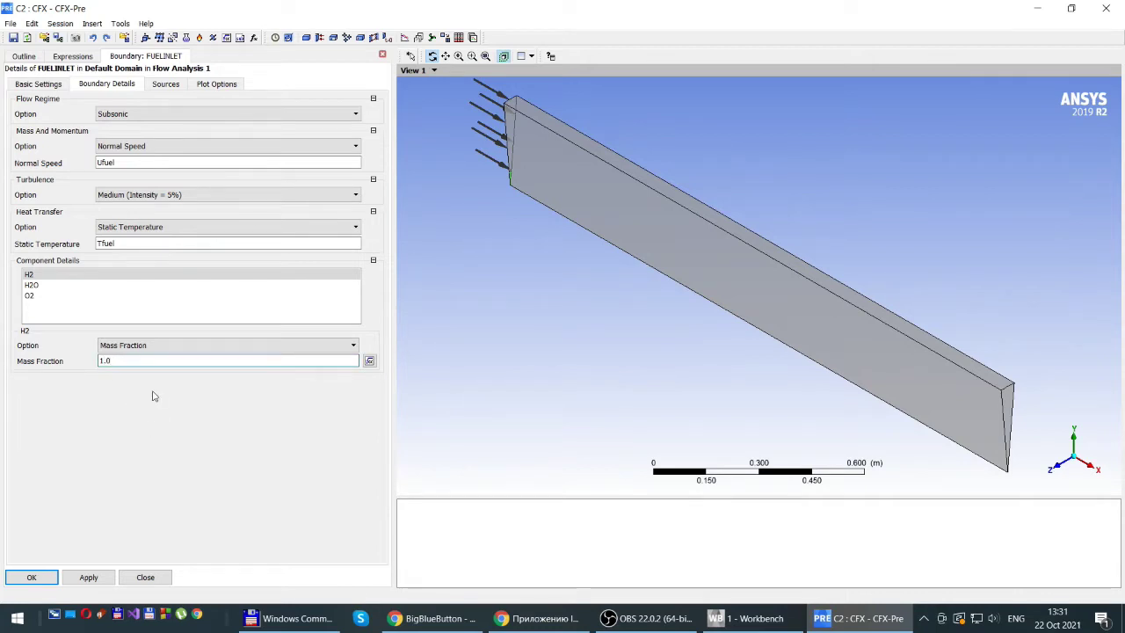
left_click(30, 296)
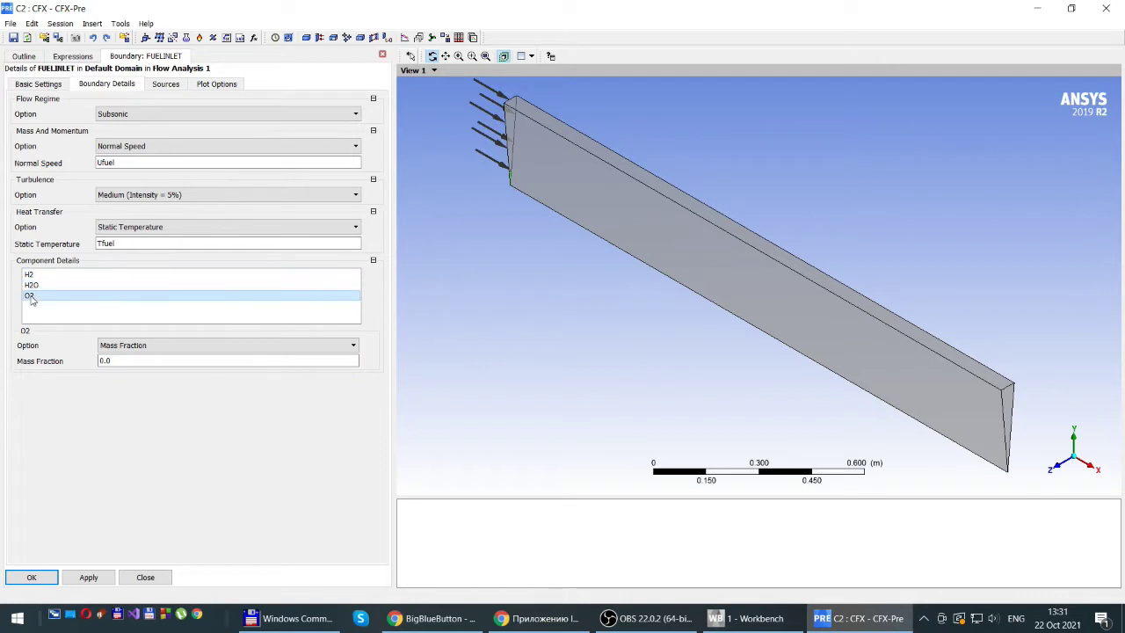
left_click(32, 287)
left_click(31, 275)
left_click(31, 287)
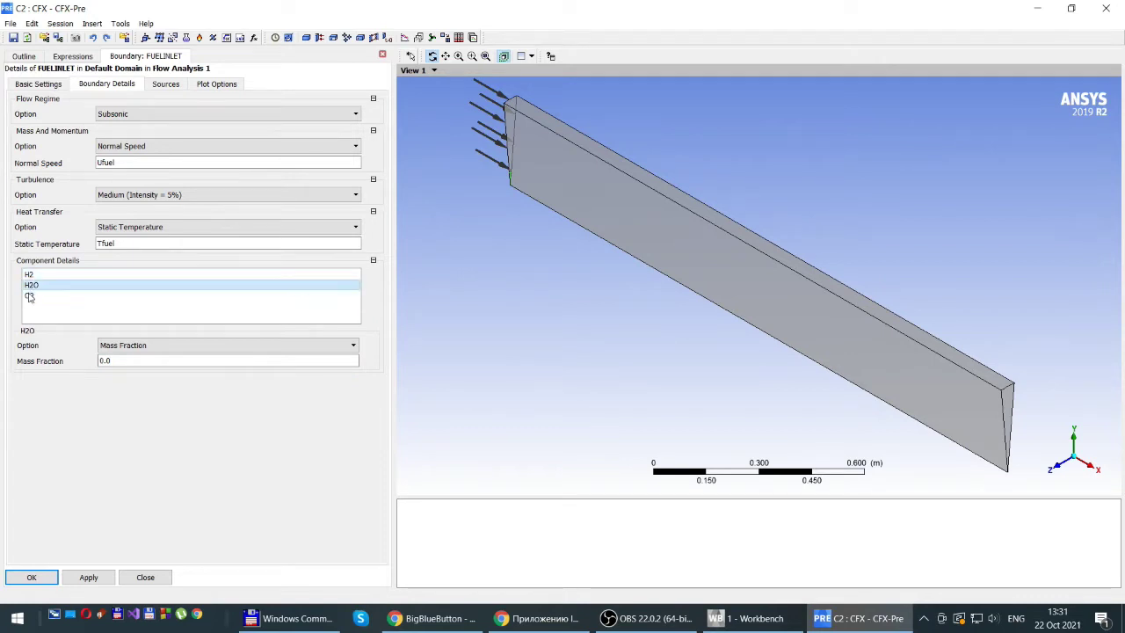
left_click(30, 296)
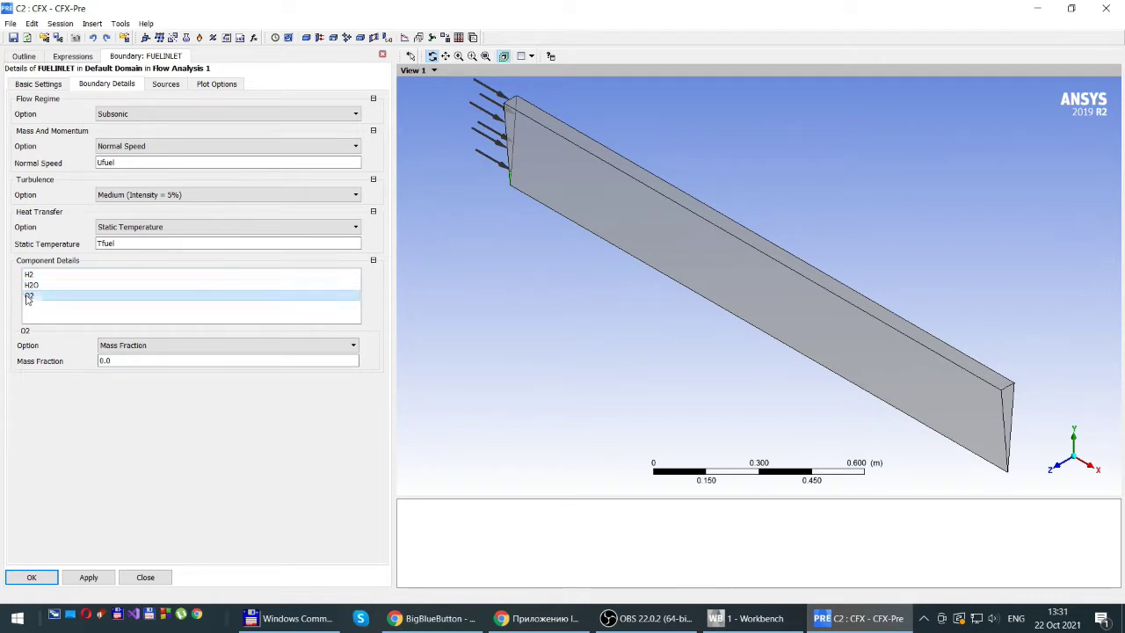
left_click(34, 578)
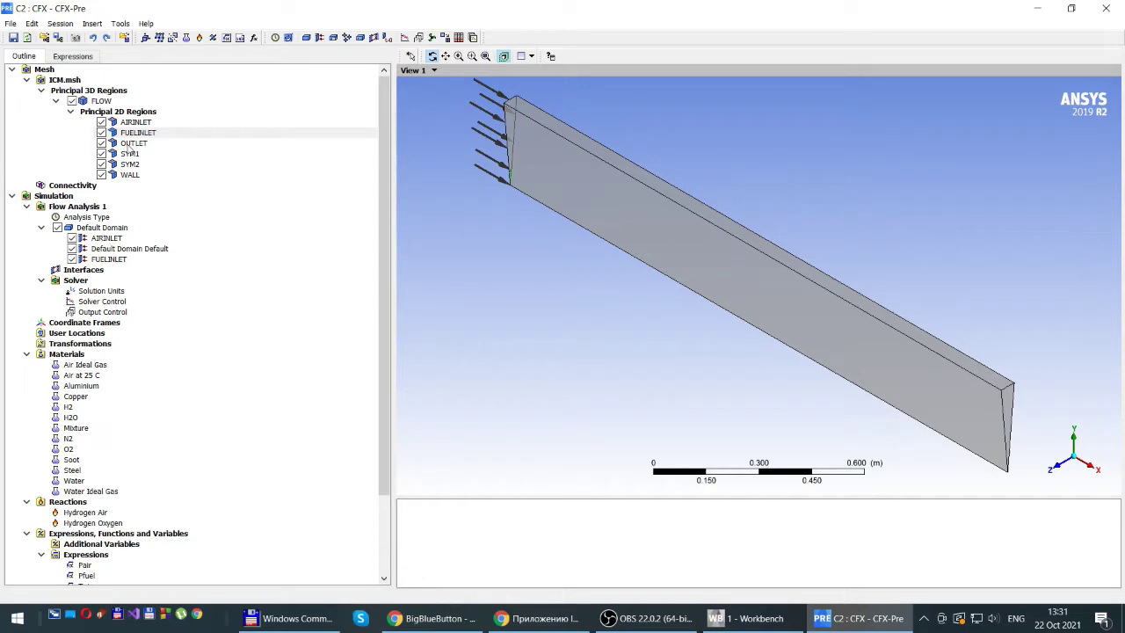
Insert an Outlet boundary on the OUTLET mesh region
right_click(130, 144)
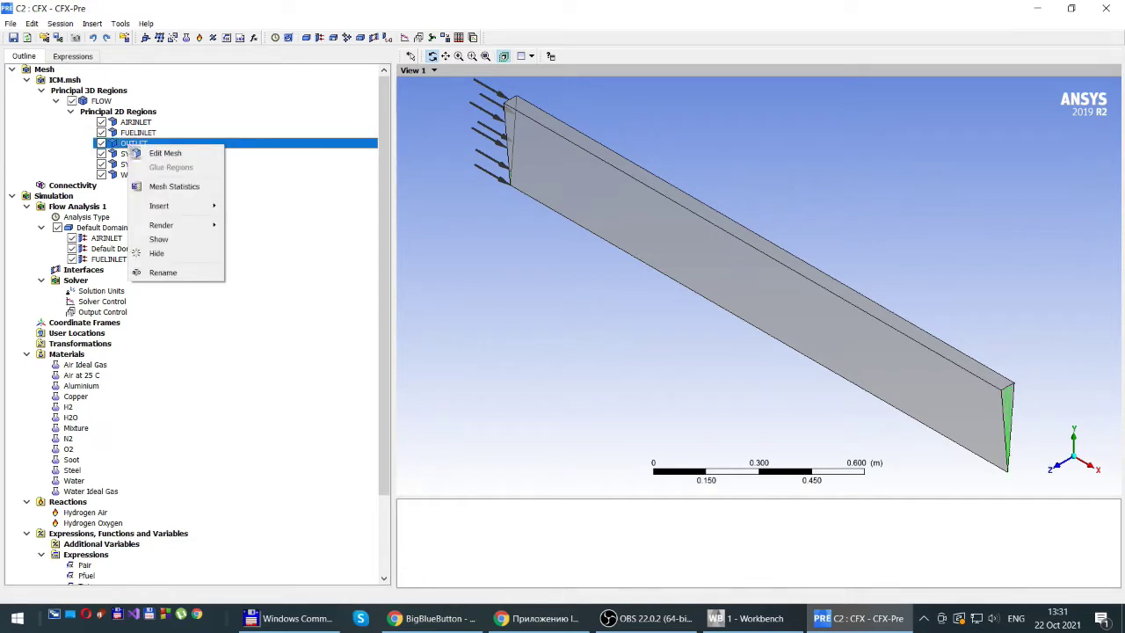
mouse_move(169, 209)
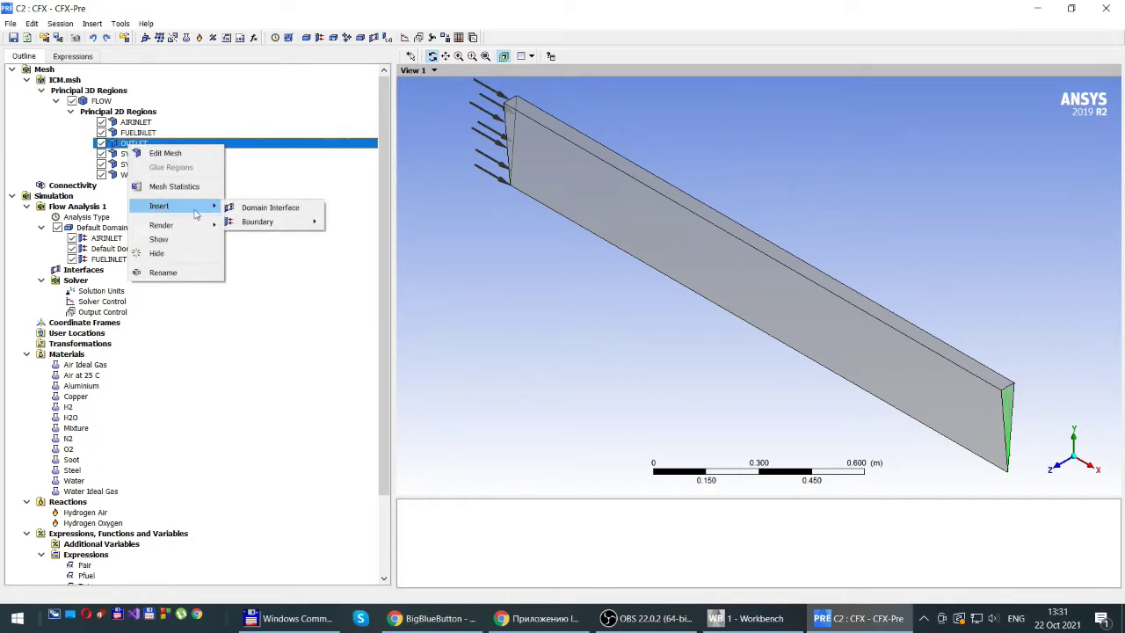
mouse_move(259, 231)
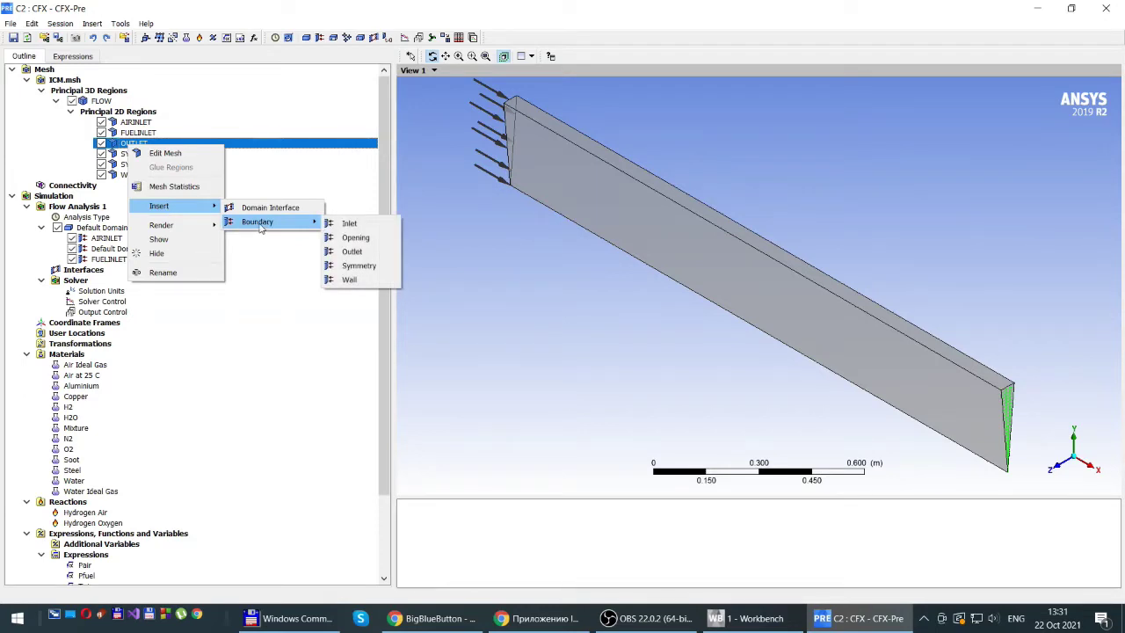
left_click(351, 252)
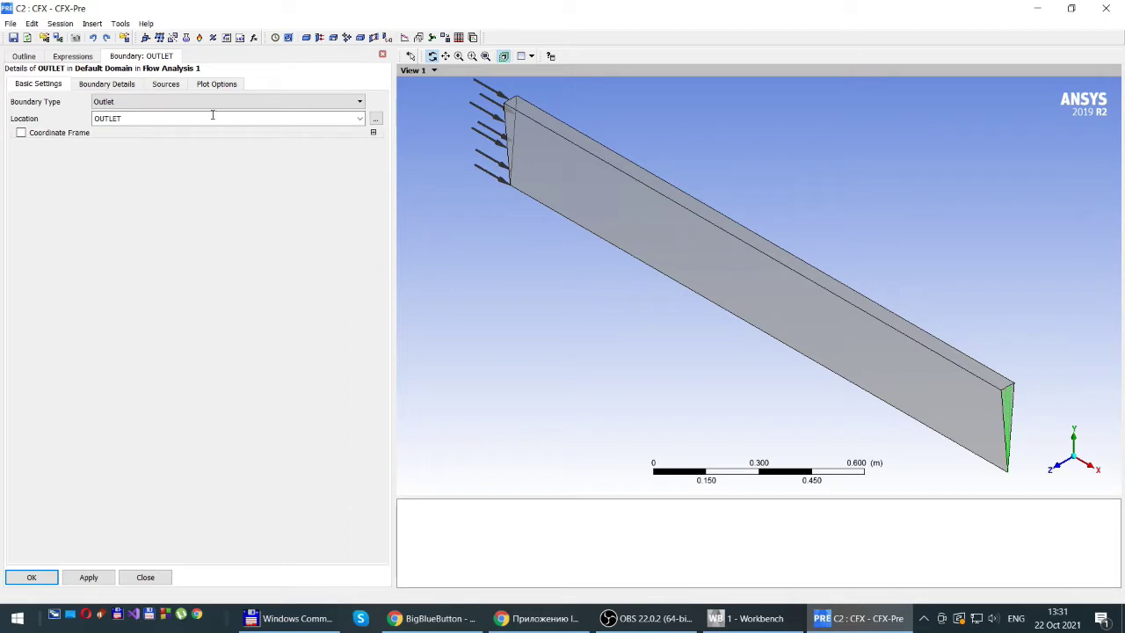
Set the OUTLET boundary's average static pressure to a relative pressure of 0 Pa and confirm the boundary
left_click(115, 84)
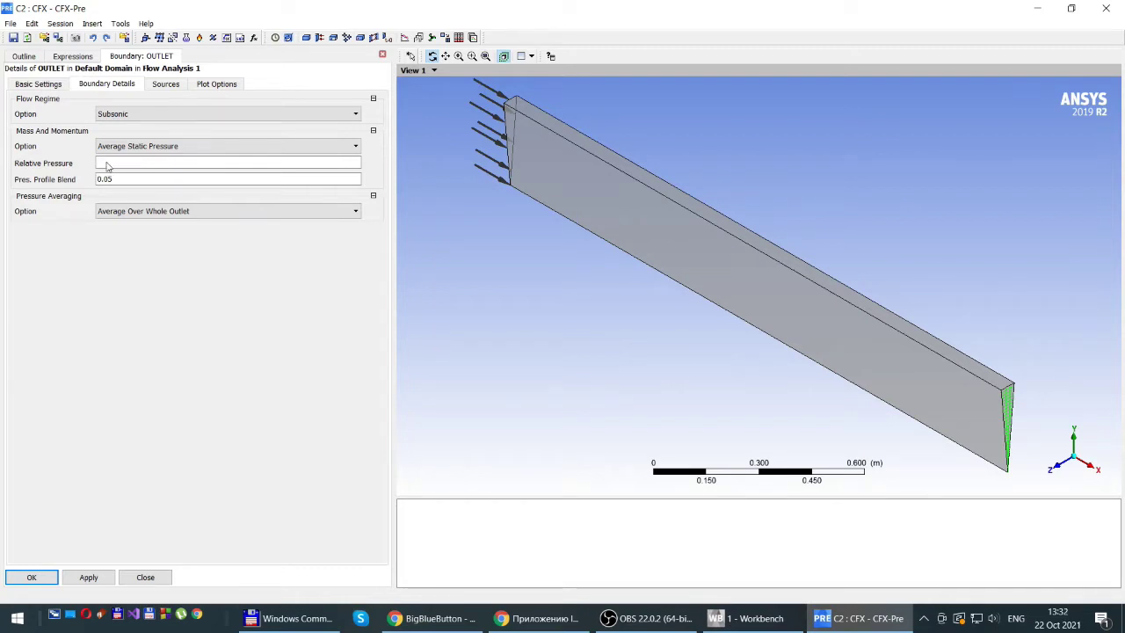
left_click(106, 164)
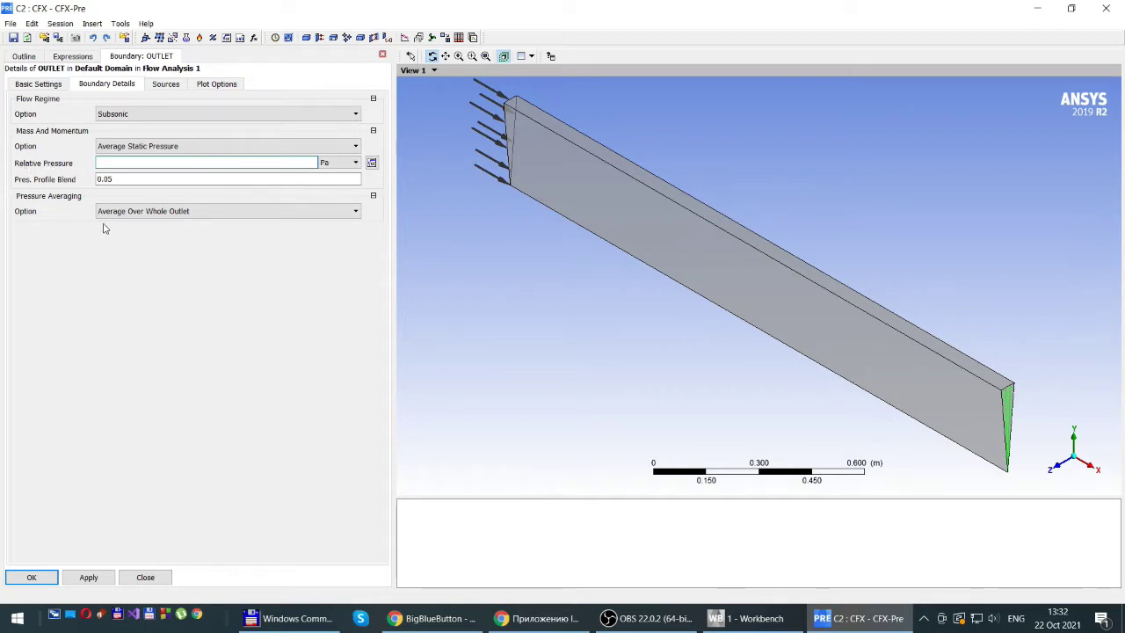
type("0")
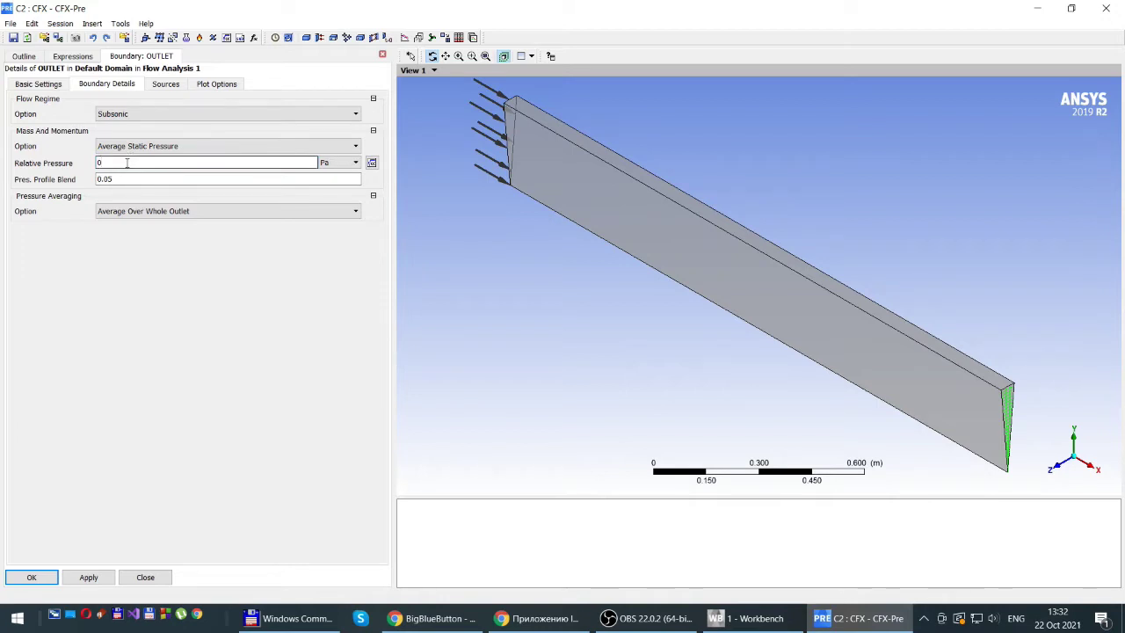
left_click(33, 577)
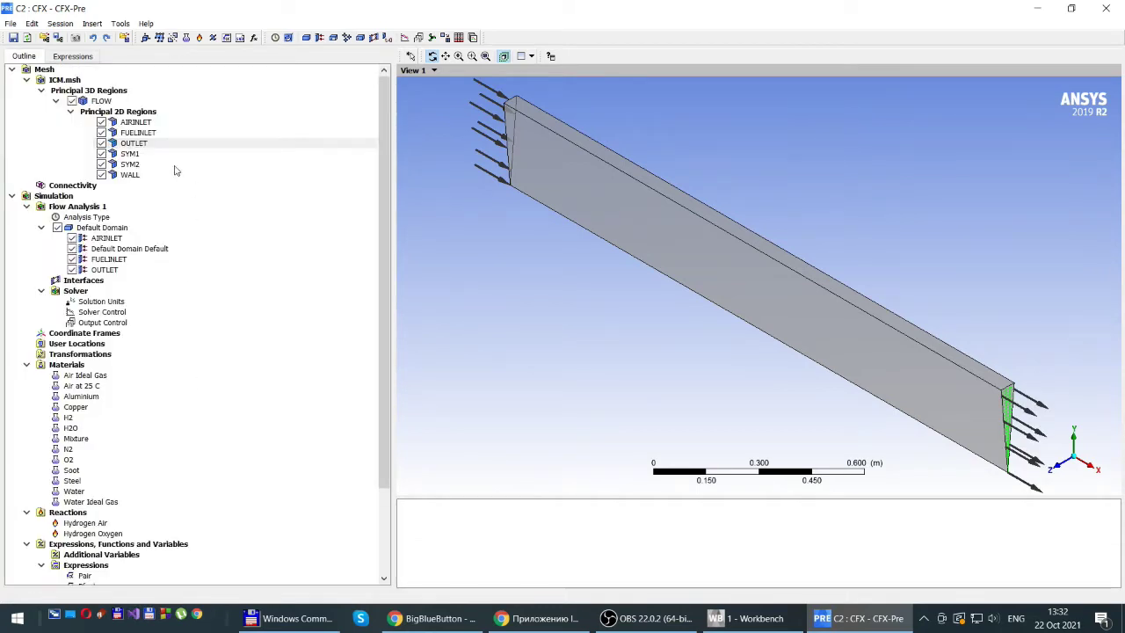
Create a Symmetry boundary on the SYM1 mesh region
right_click(130, 154)
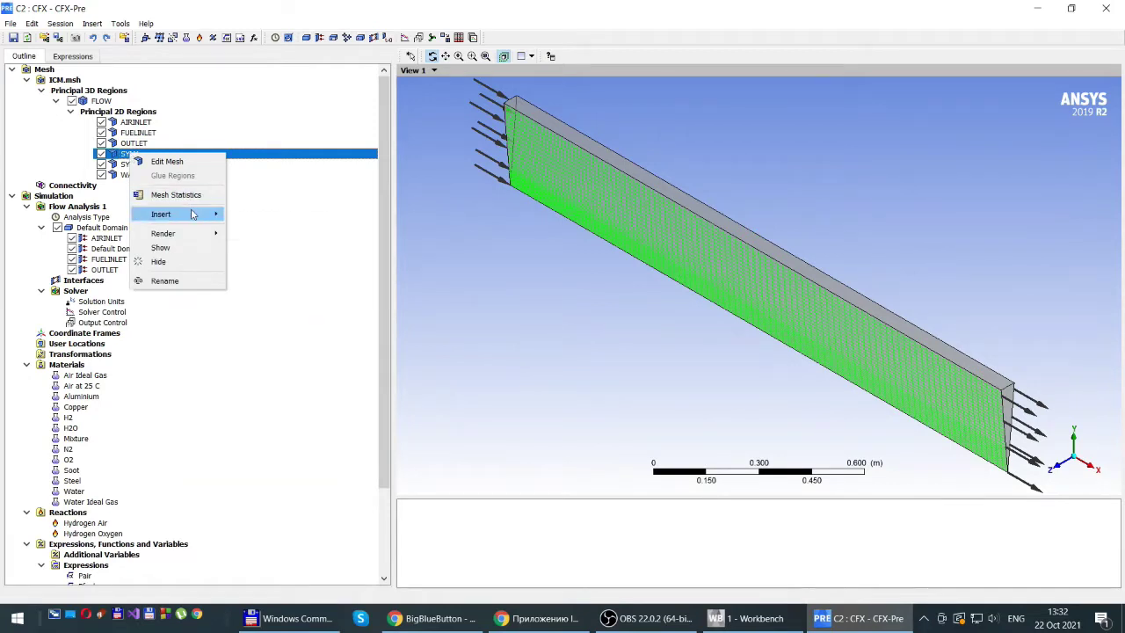
mouse_move(194, 213)
mouse_move(242, 230)
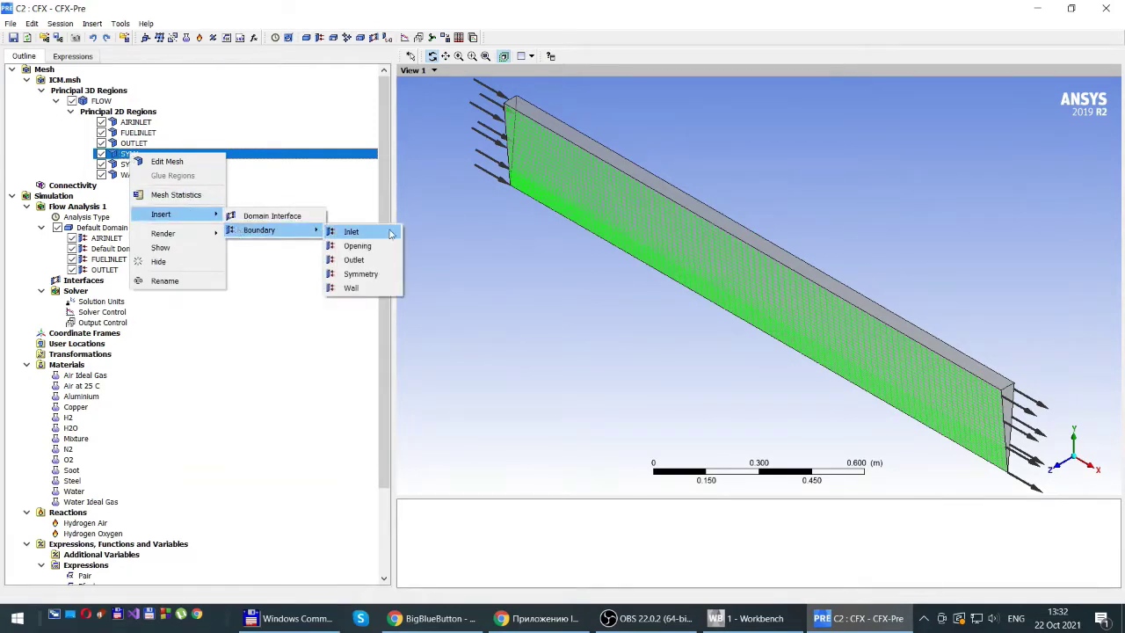
left_click(355, 275)
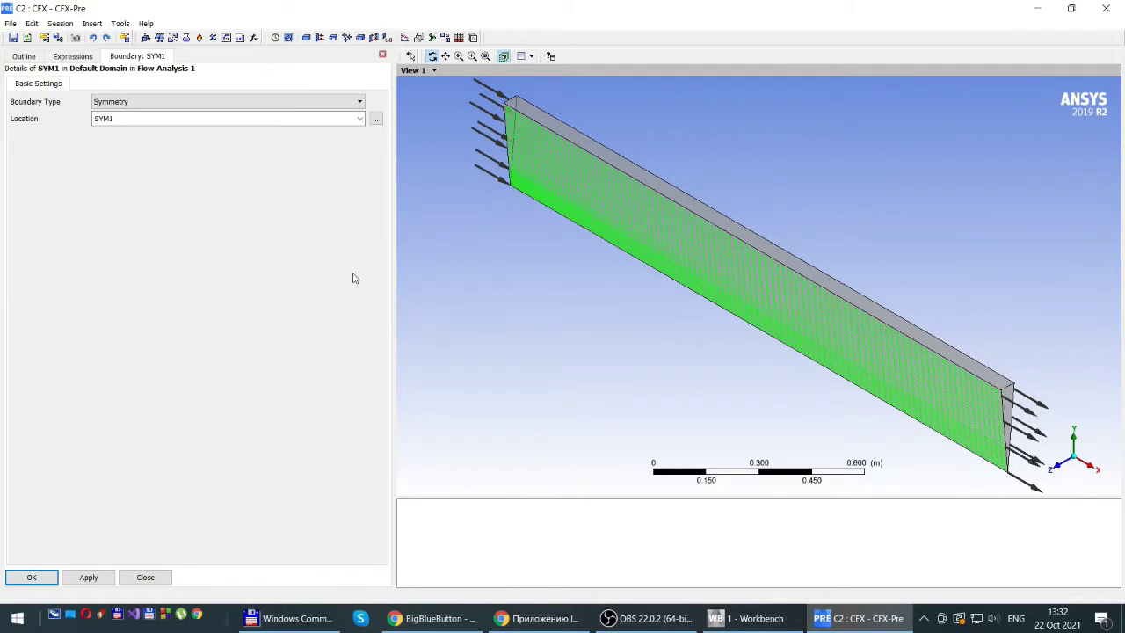
left_click(32, 577)
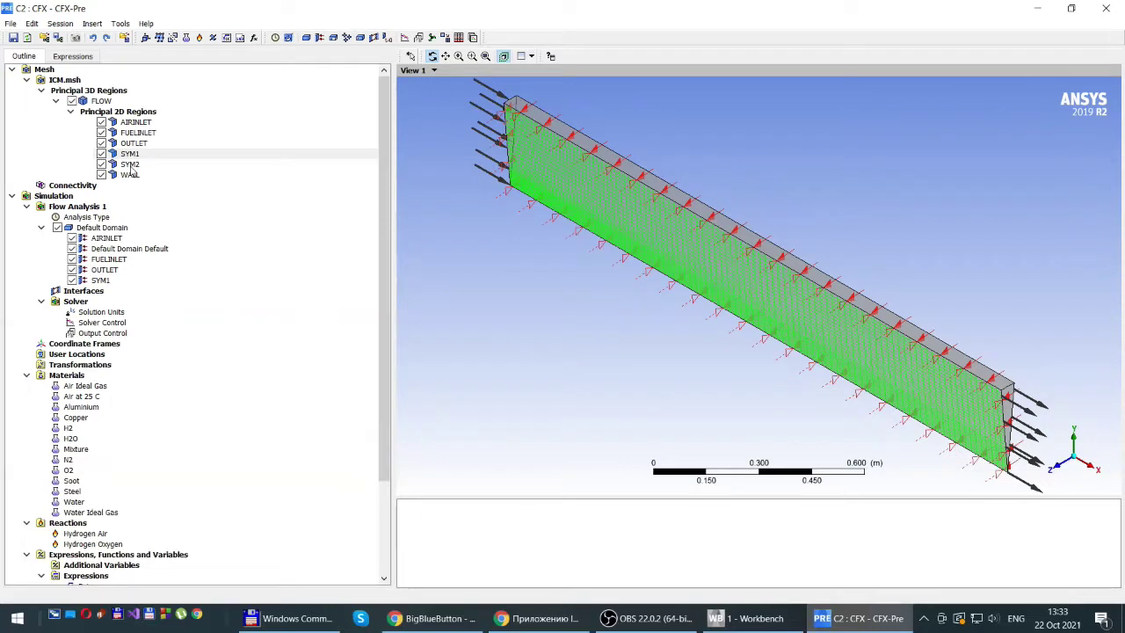
Create a Symmetry boundary on the SYM2 mesh region
right_click(130, 166)
mouse_move(169, 229)
mouse_move(259, 246)
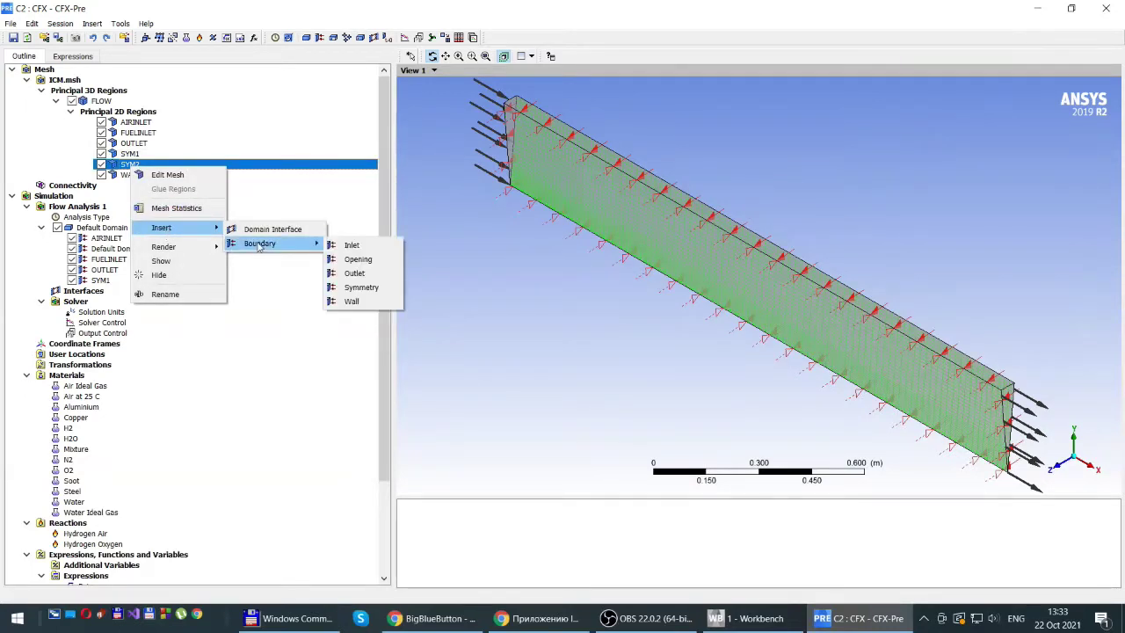
left_click(357, 290)
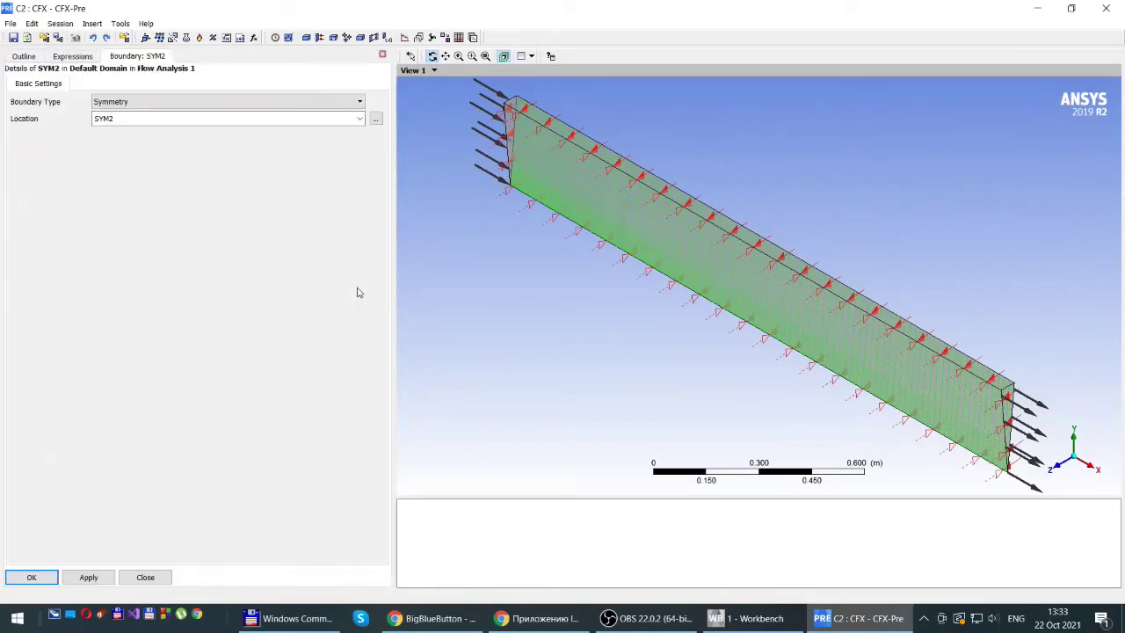
left_click(27, 577)
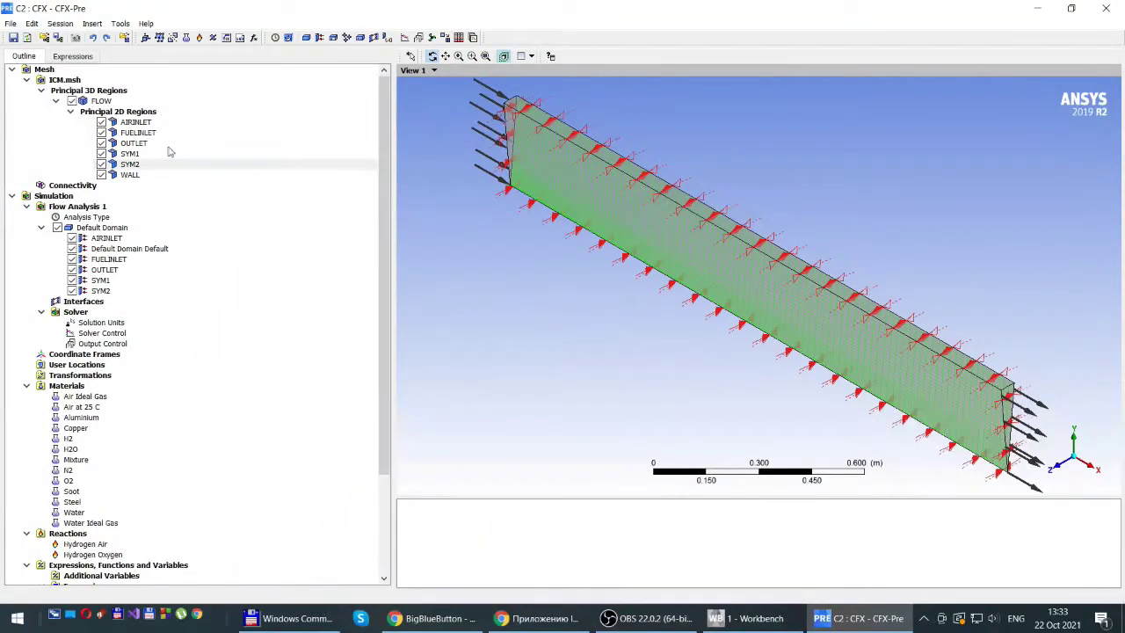
Insert a Wall boundary on the WALL mesh region
right_click(129, 175)
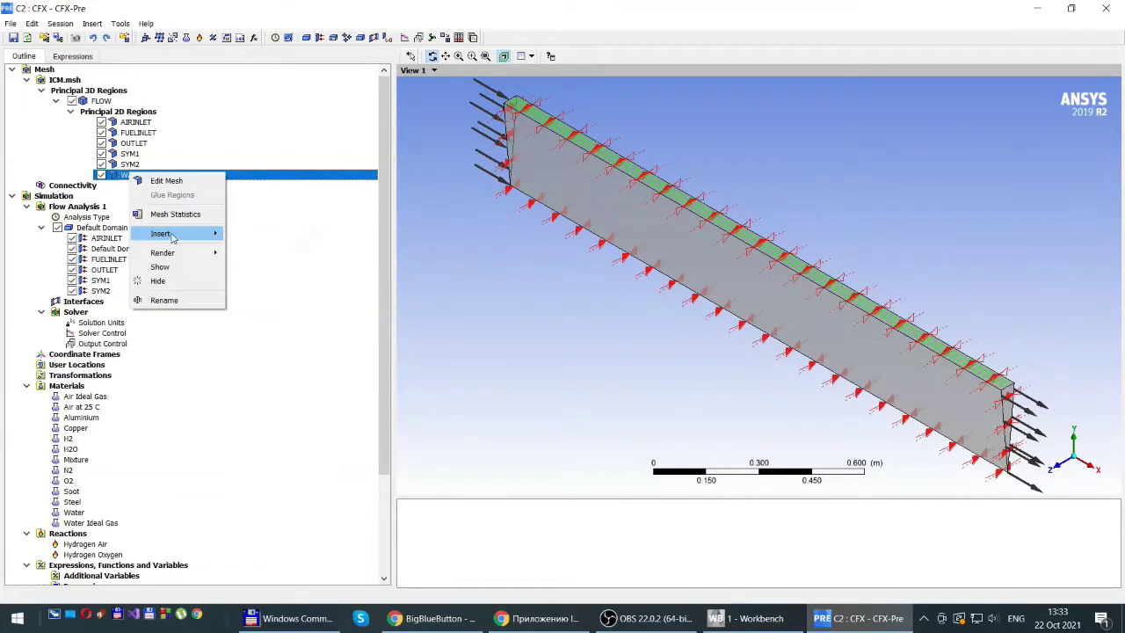
mouse_move(173, 237)
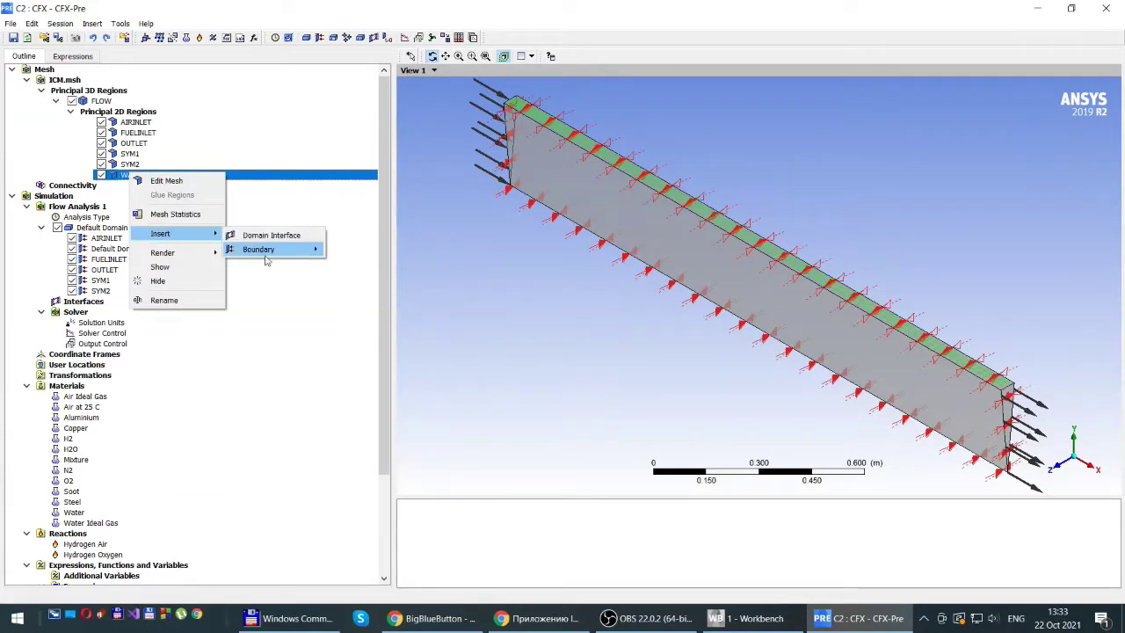
mouse_move(263, 253)
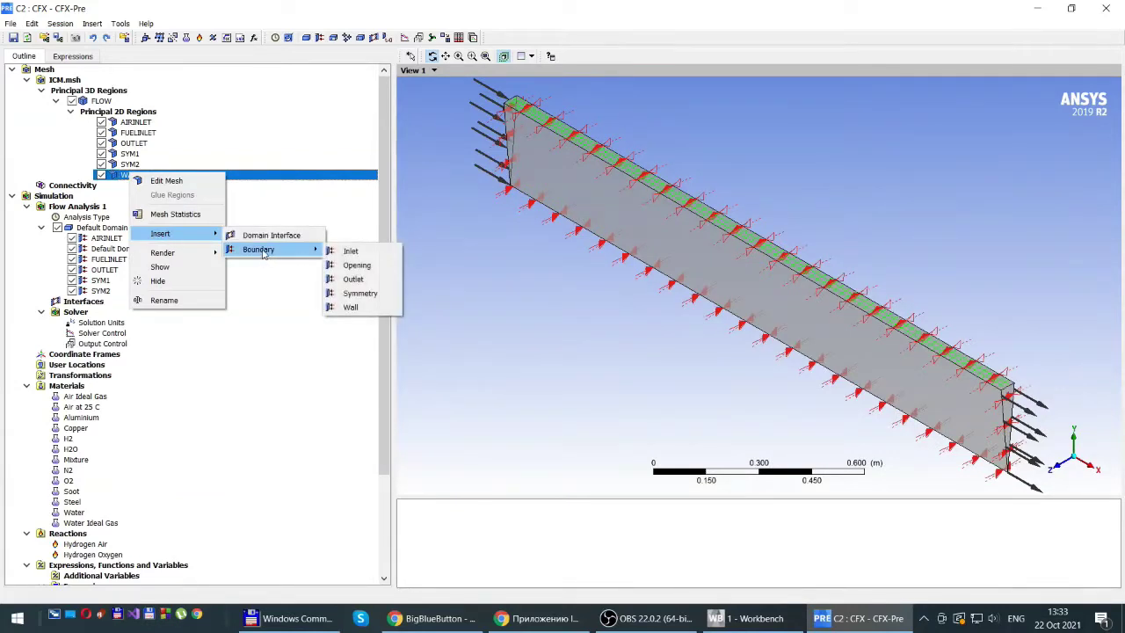
left_click(354, 309)
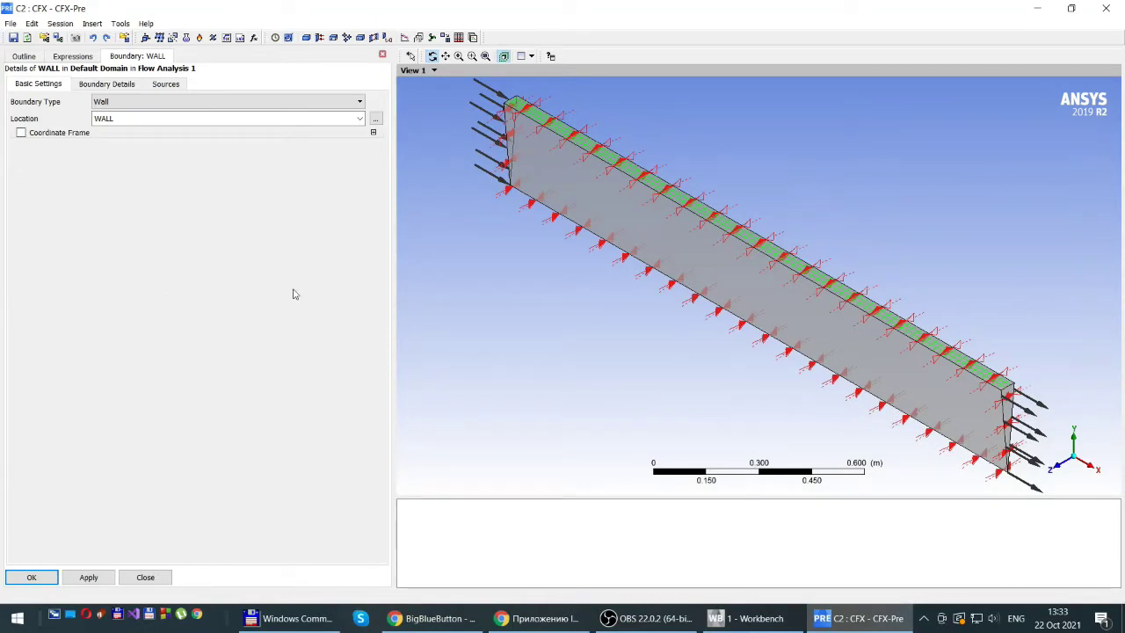
Set the WALL boundary's mass and momentum option to Free Slip Wall and confirm the boundary
left_click(93, 84)
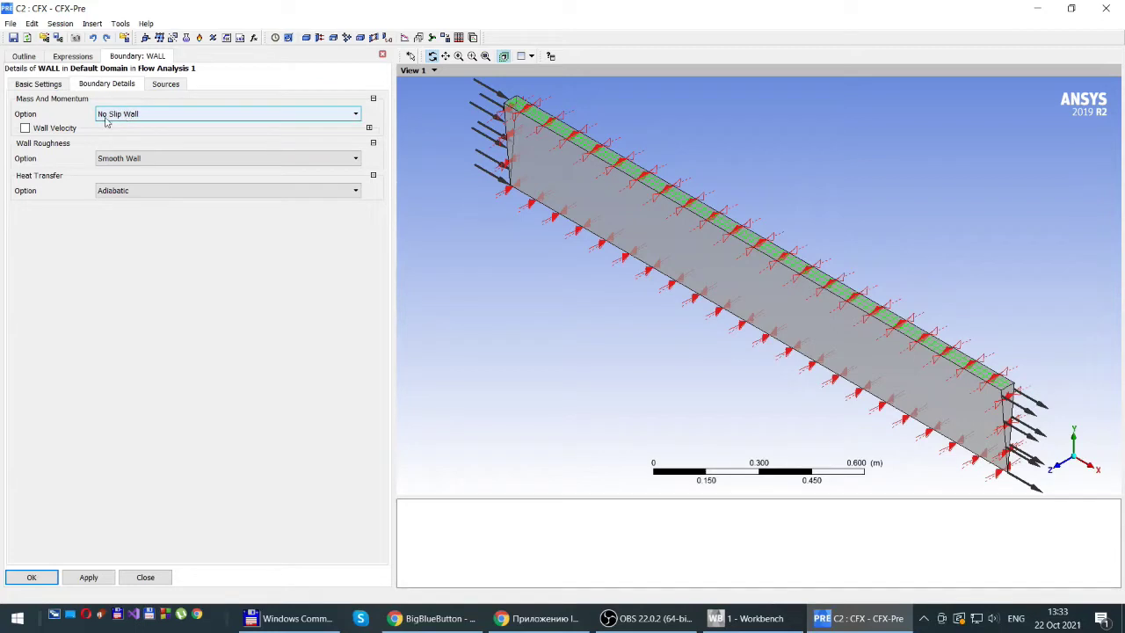
left_click(356, 115)
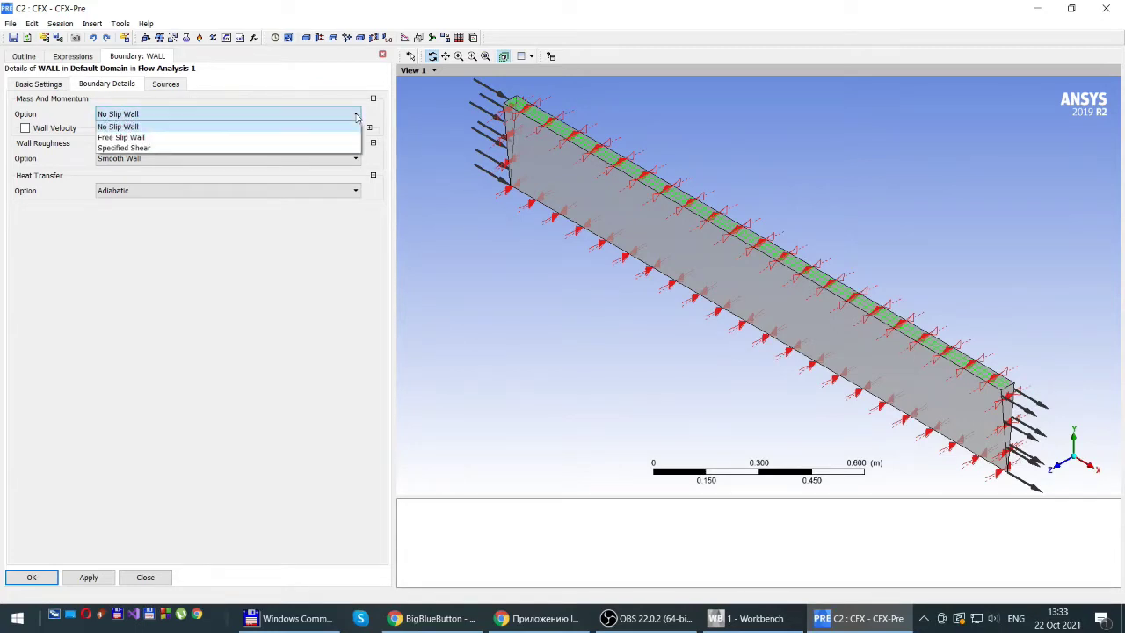
left_click(132, 137)
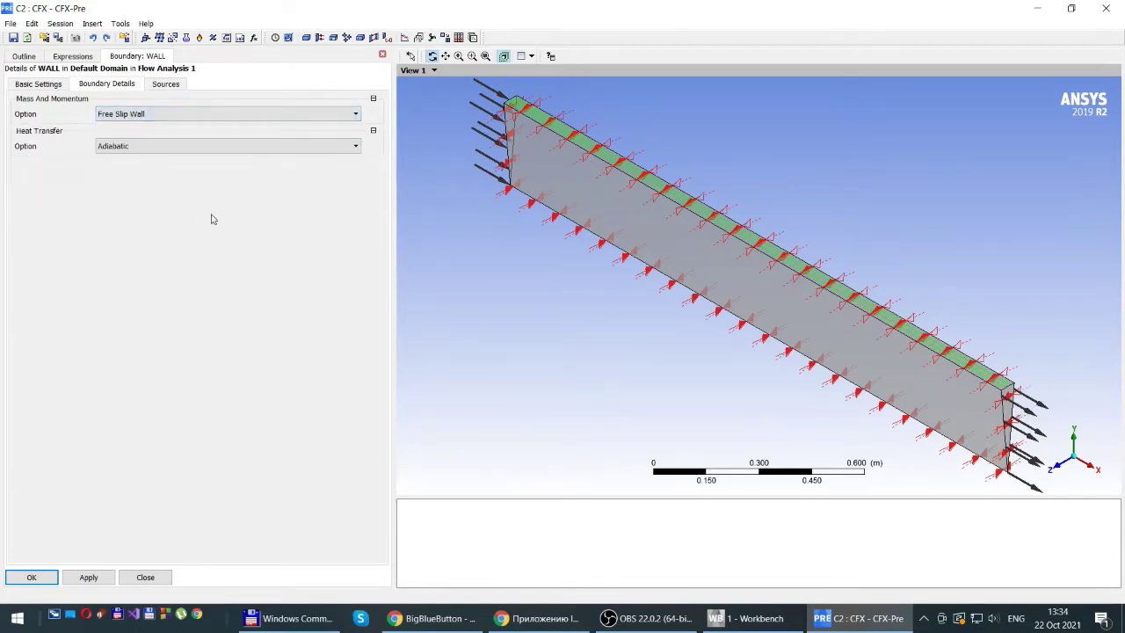
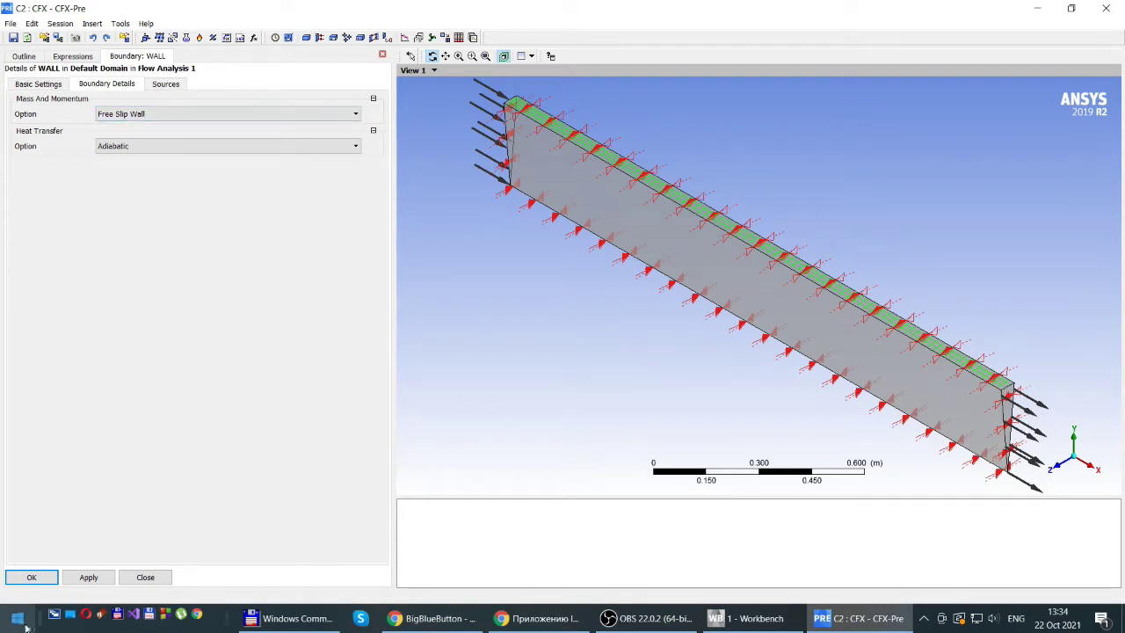
left_click(31, 577)
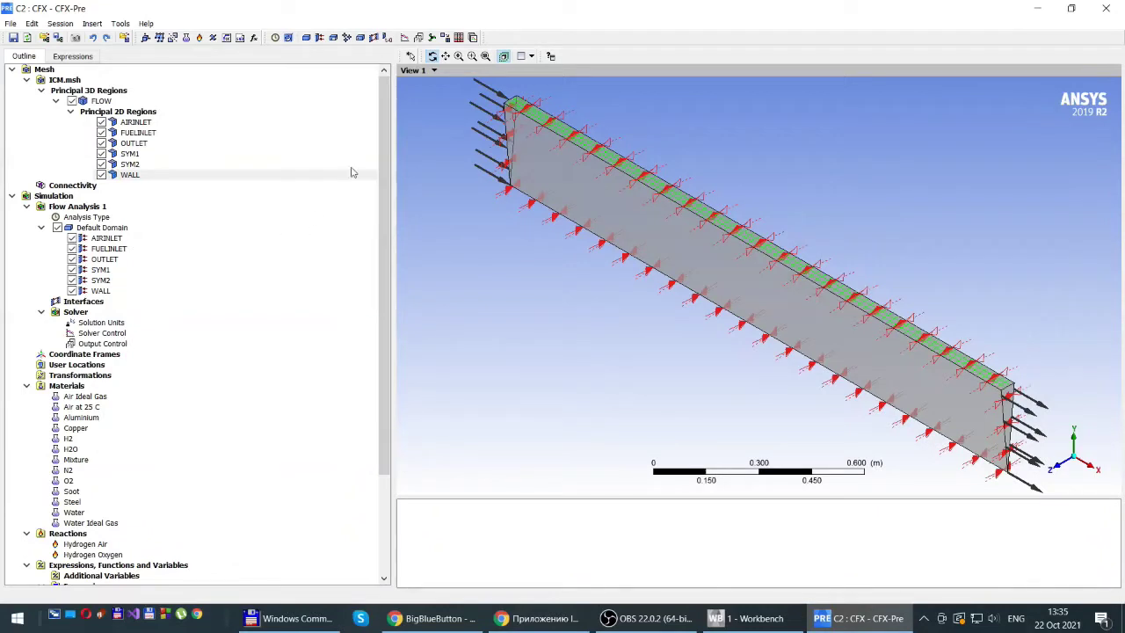
Set the maximum number of iterations in the solver control to 300 and confirm
left_click(405, 40)
left_click(405, 39)
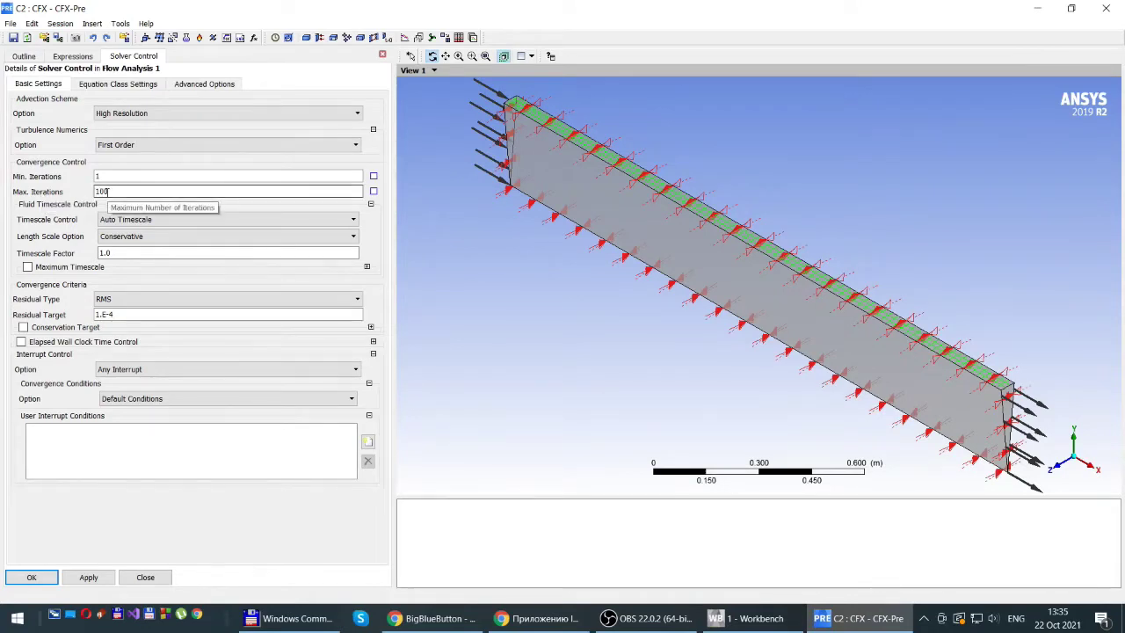
double_click(107, 192)
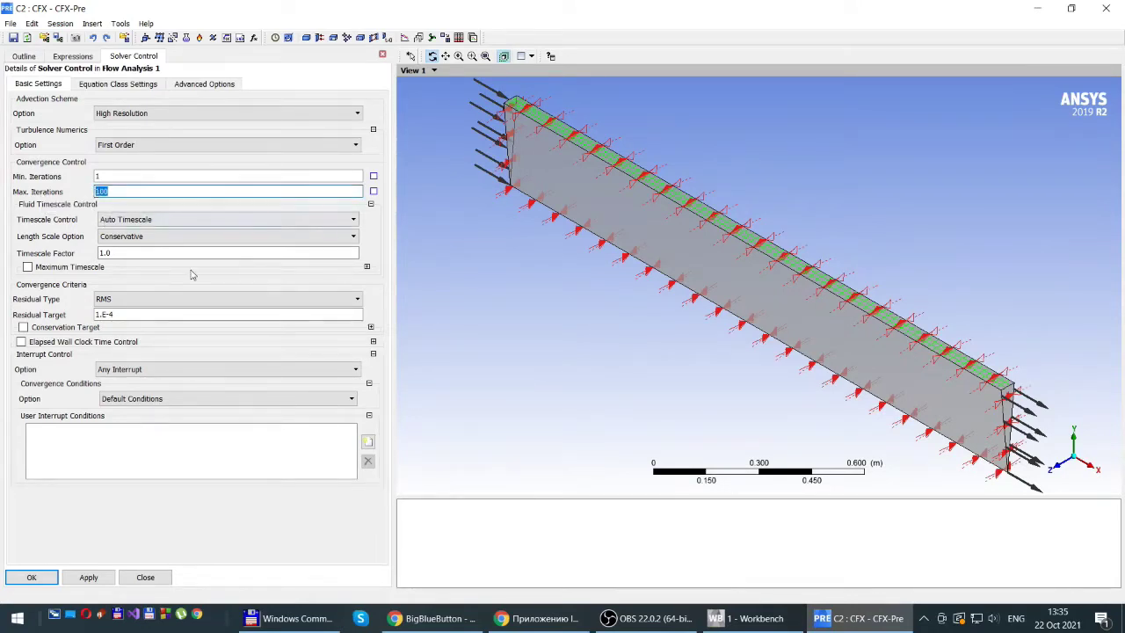
type("300")
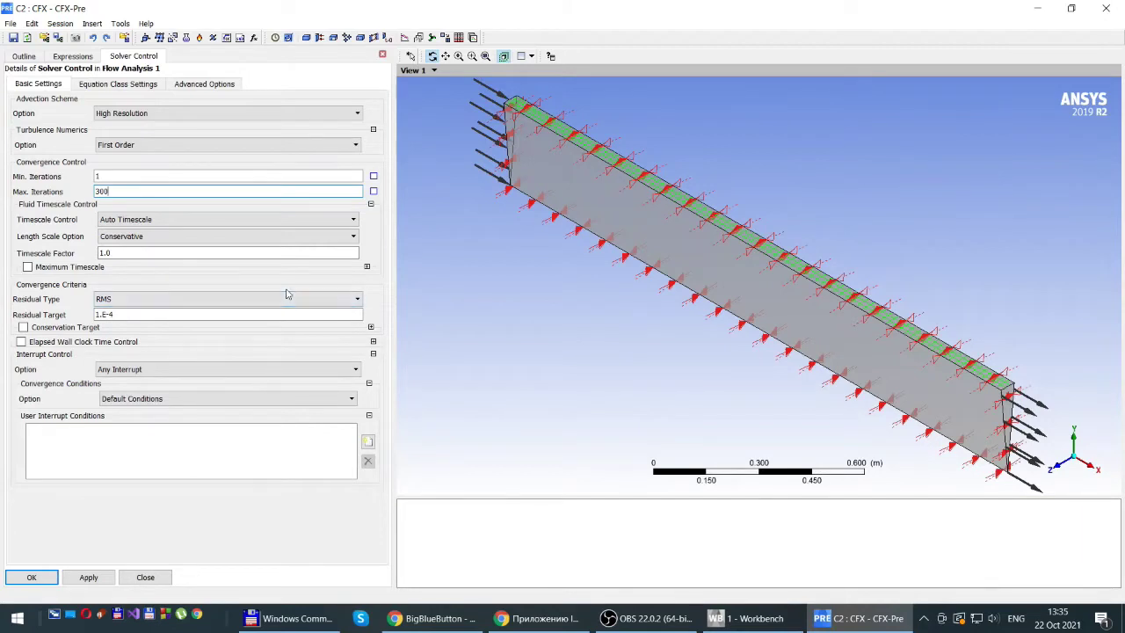
left_click(30, 577)
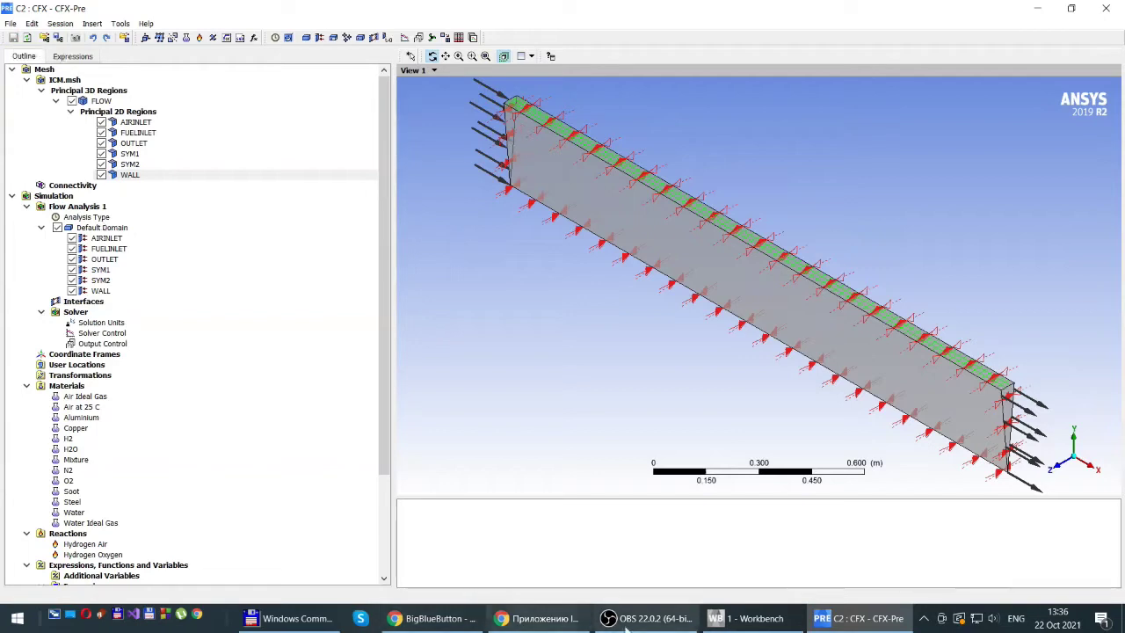
Switch to Workbench, open the CFX system's Solution in CFX-Solver Manager, check the initial values, and start the run
left_click(742, 624)
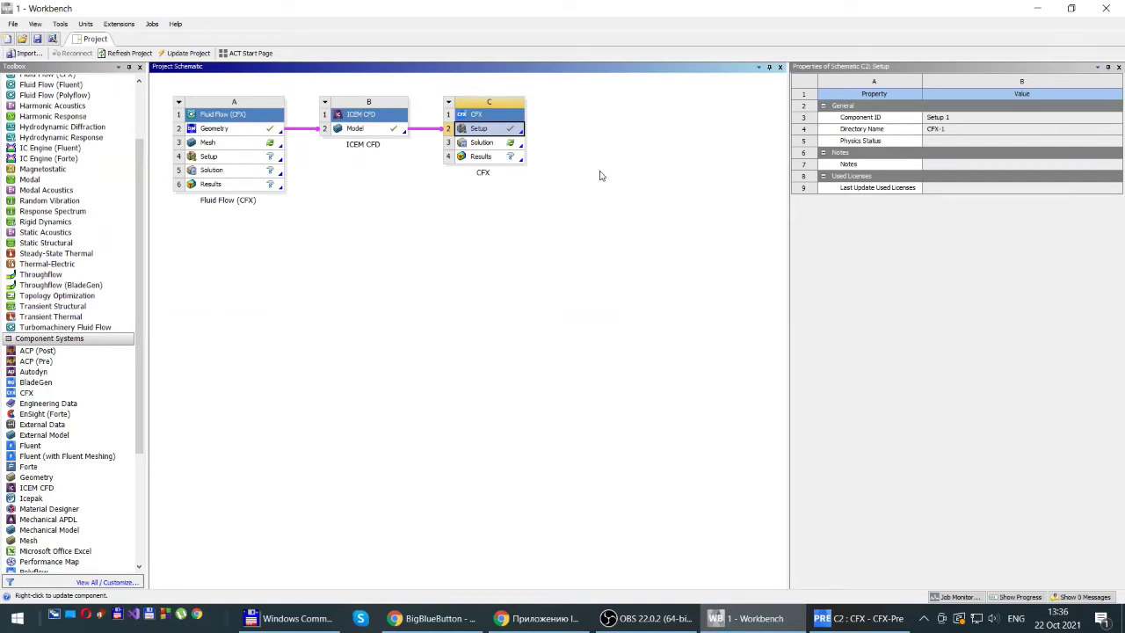
double_click(484, 147)
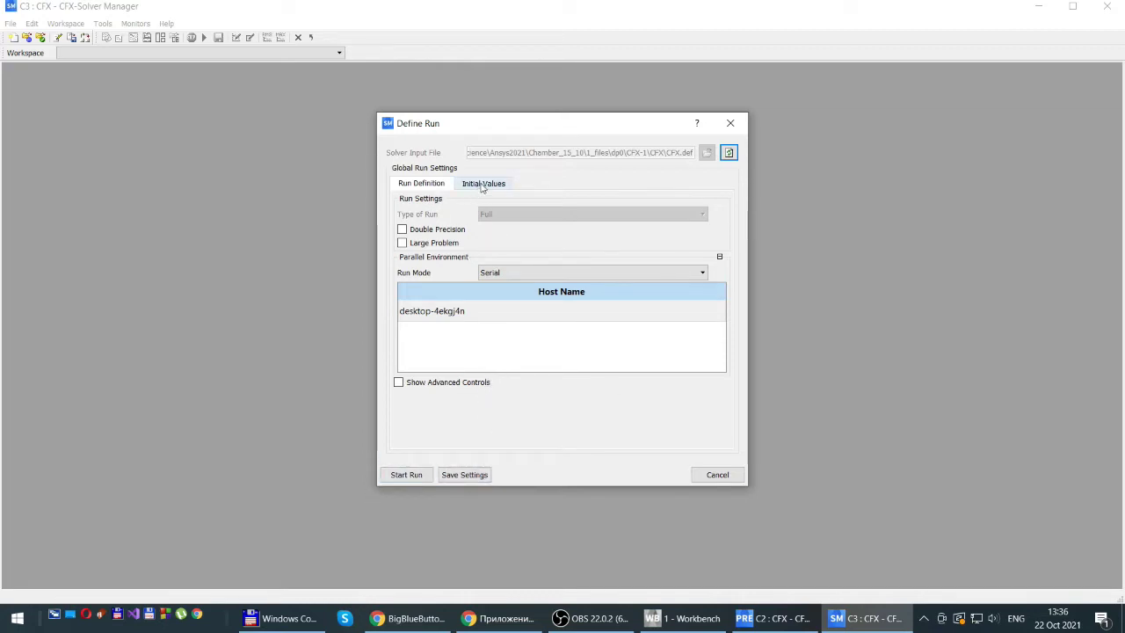
left_click(481, 185)
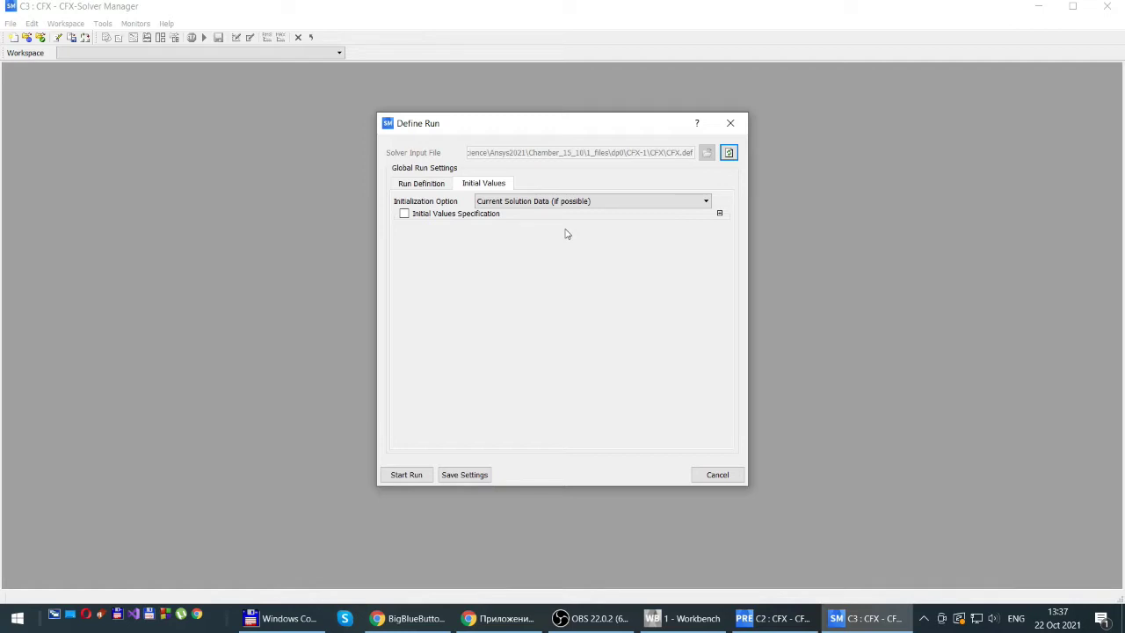
left_click(399, 475)
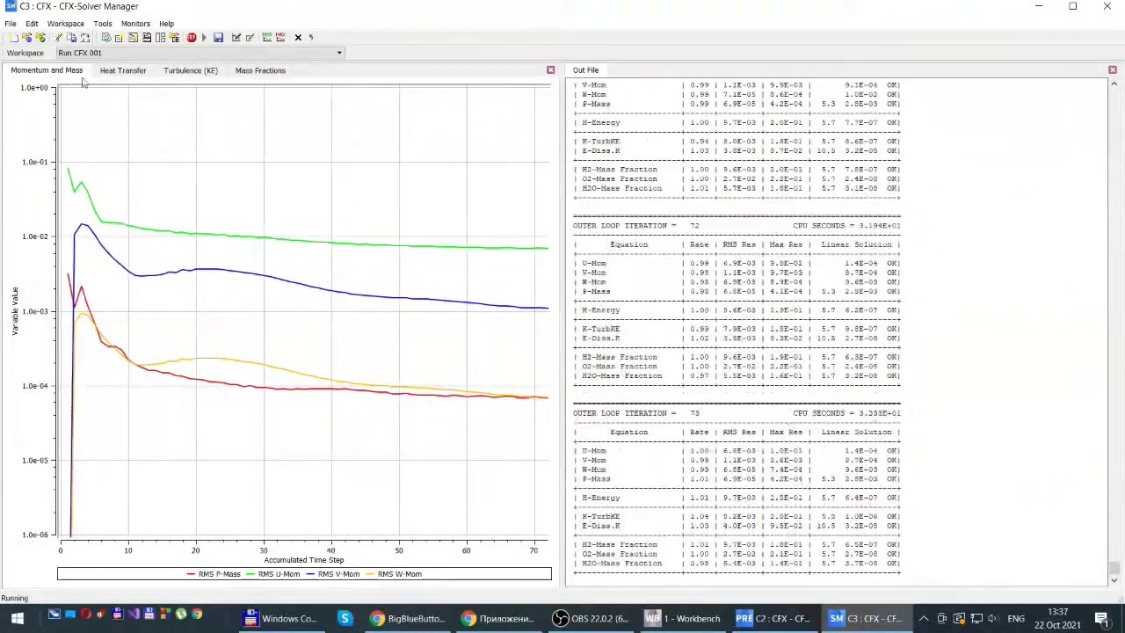
Examine the heat transfer, mass fraction, and momentum and mass residual plots of the running solution
left_click(129, 74)
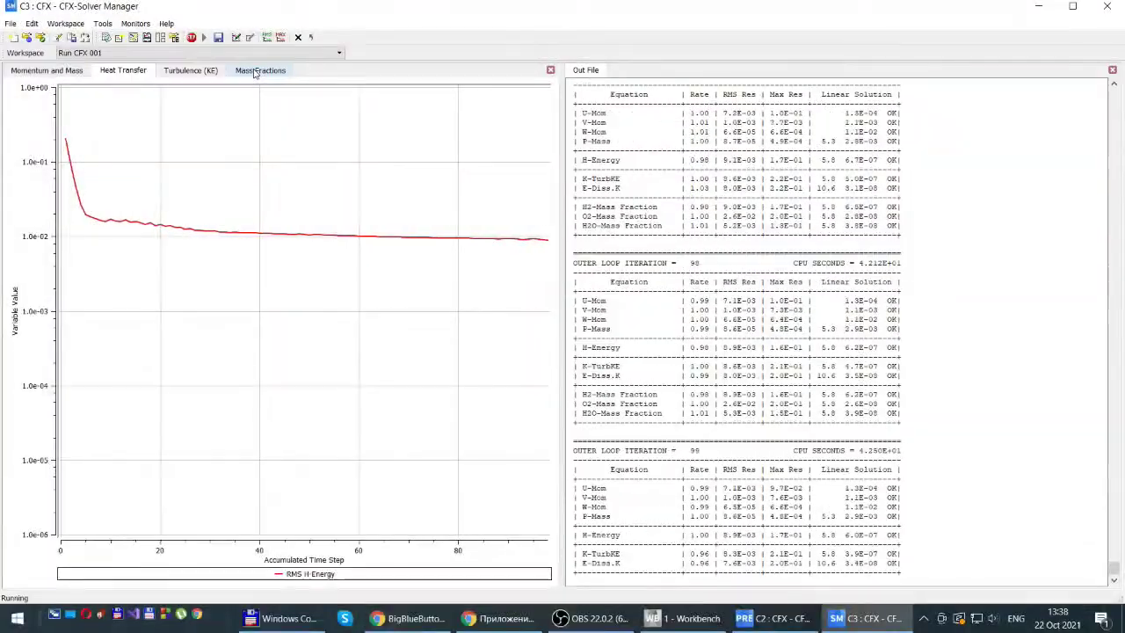
left_click(255, 71)
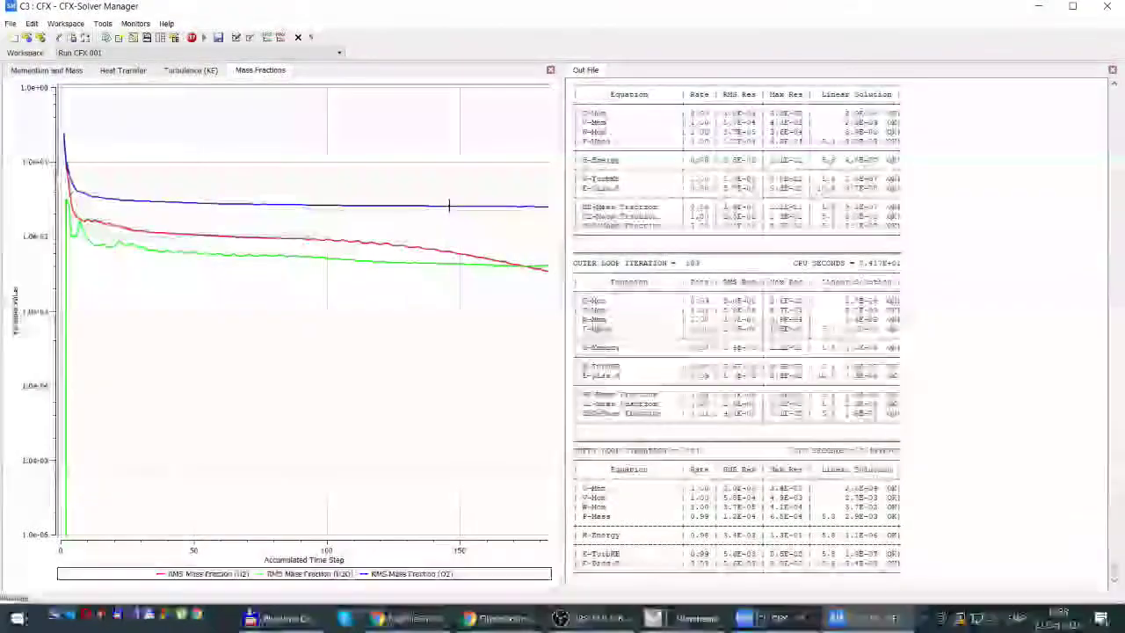
left_click(53, 71)
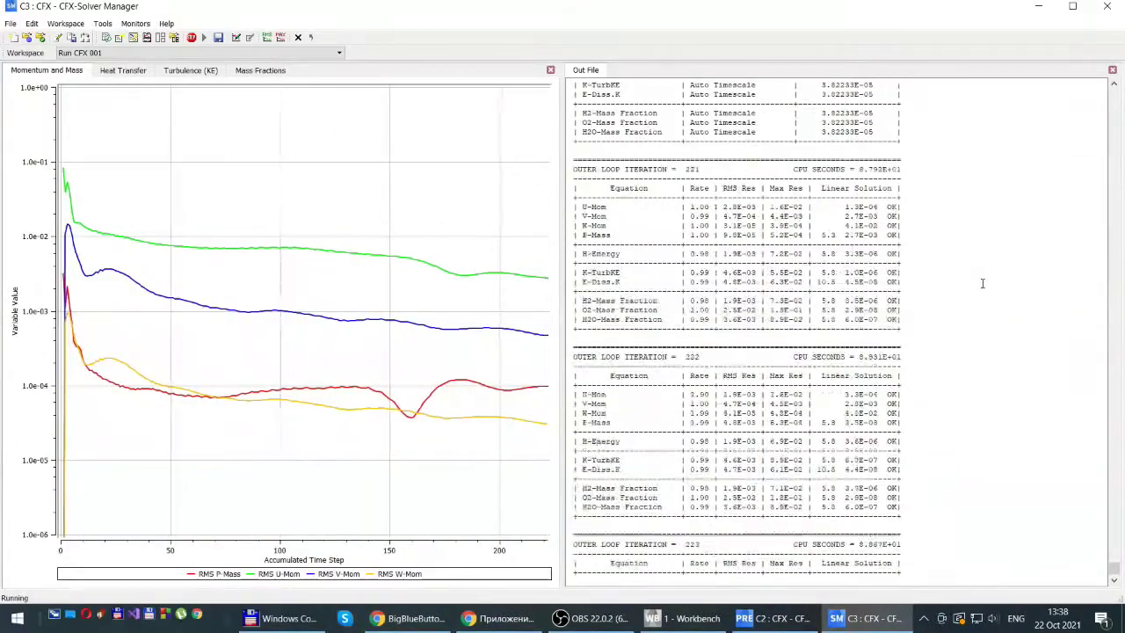
Monitor the heat transfer, mass fraction, and momentum and mass residuals of the running solution until the run ends
left_click(128, 73)
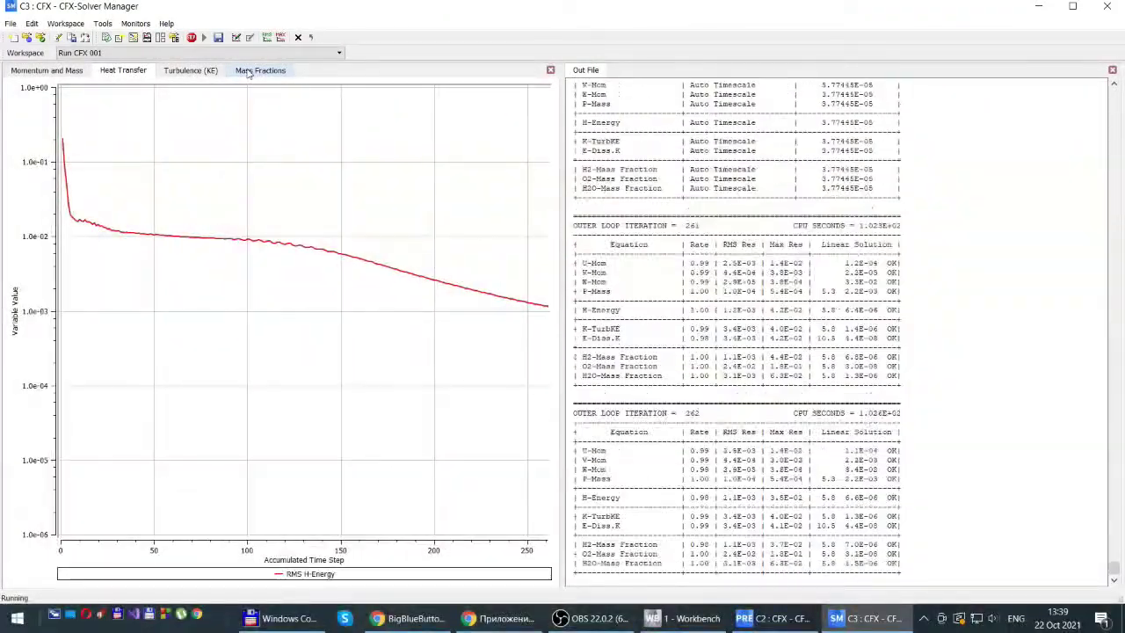
left_click(249, 74)
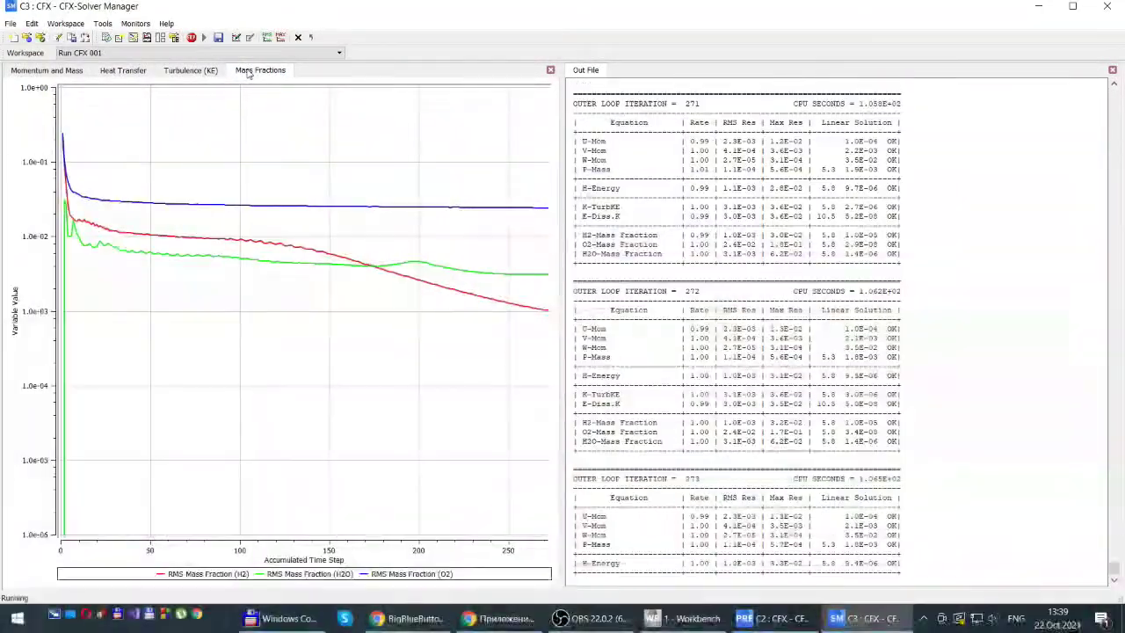
left_click(48, 71)
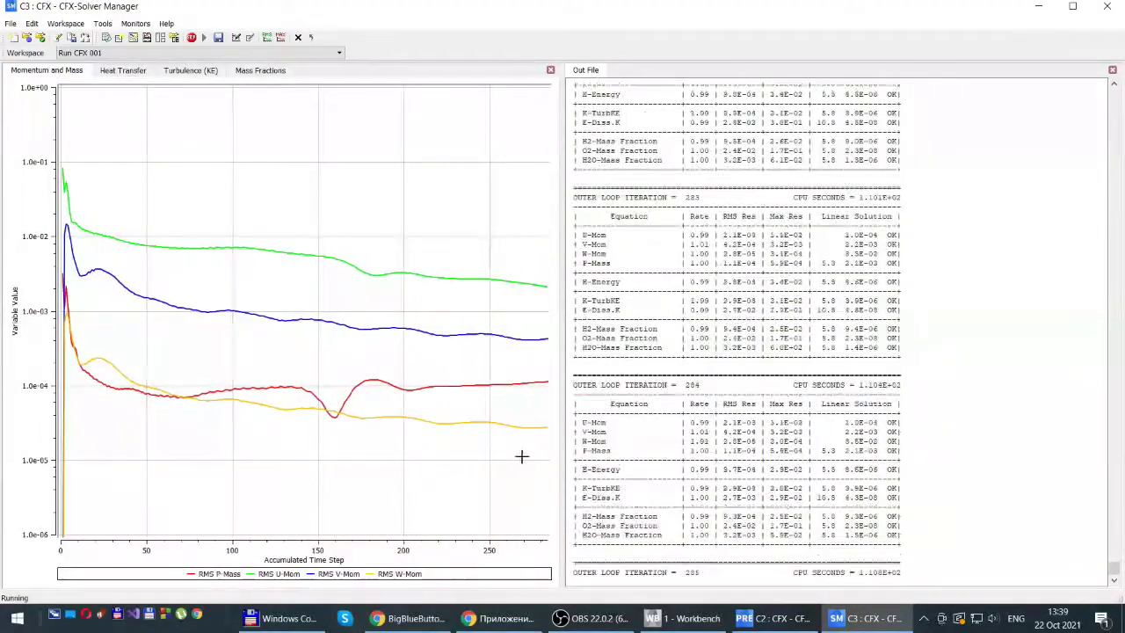
left_click(260, 71)
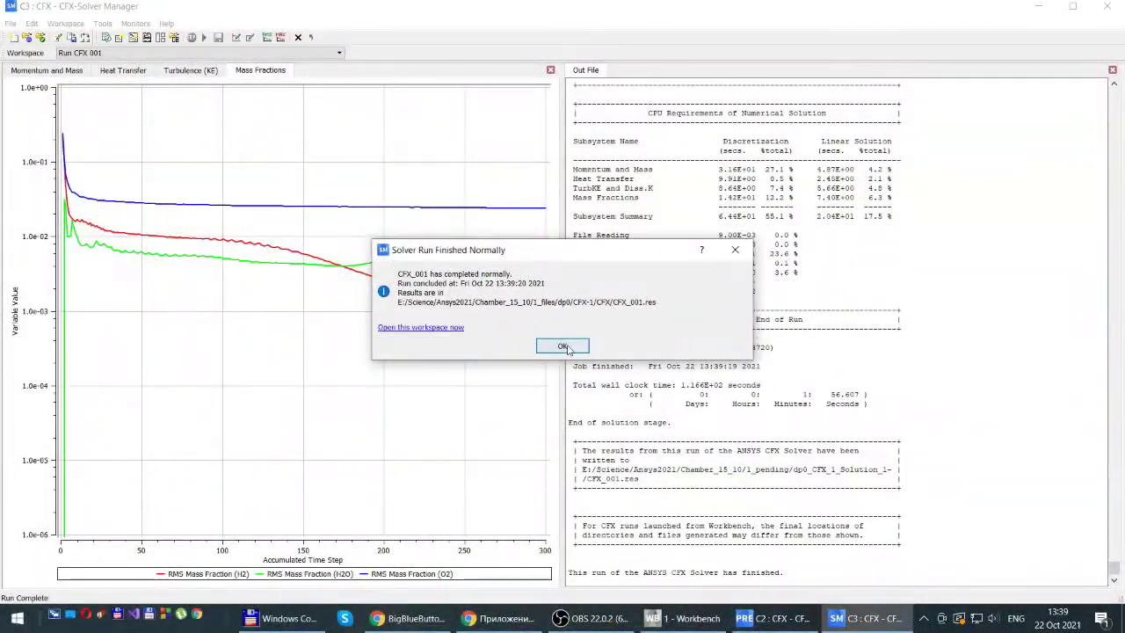
Acknowledge the finished run, close CFX-Solver Manager, and open the CFX system's Results from Workbench in CFD-Post
left_click(561, 346)
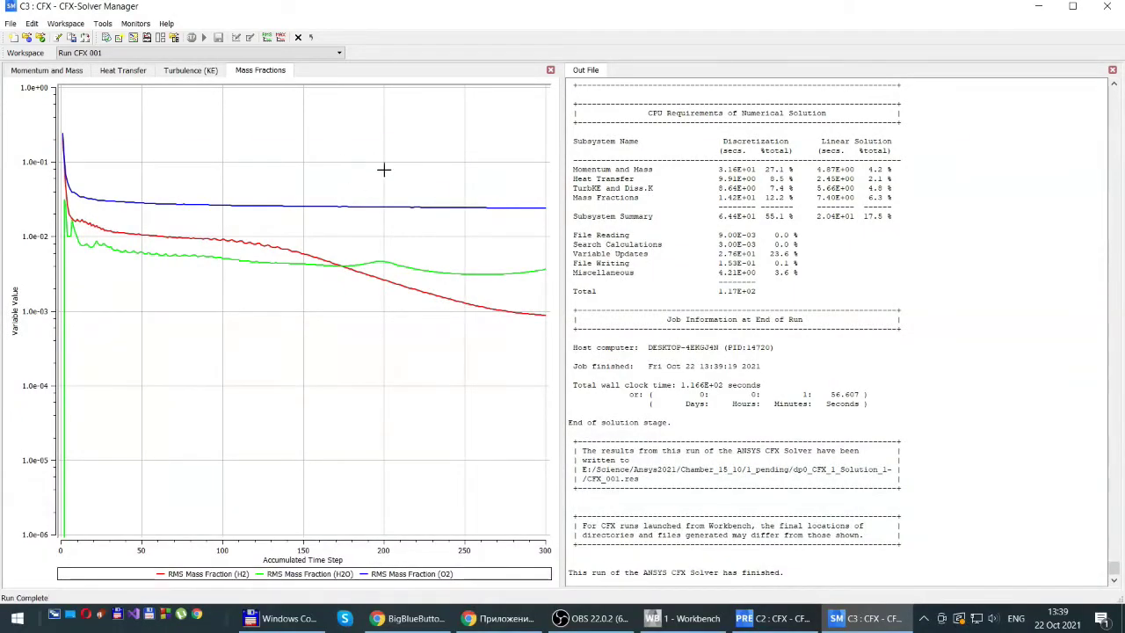
left_click(1105, 8)
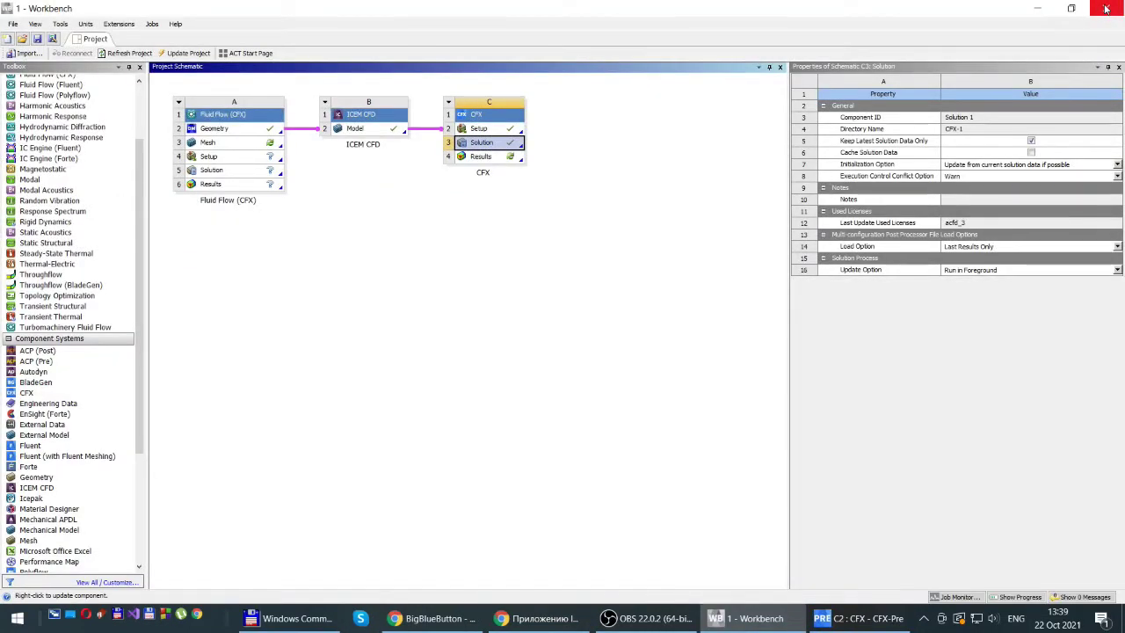
double_click(482, 158)
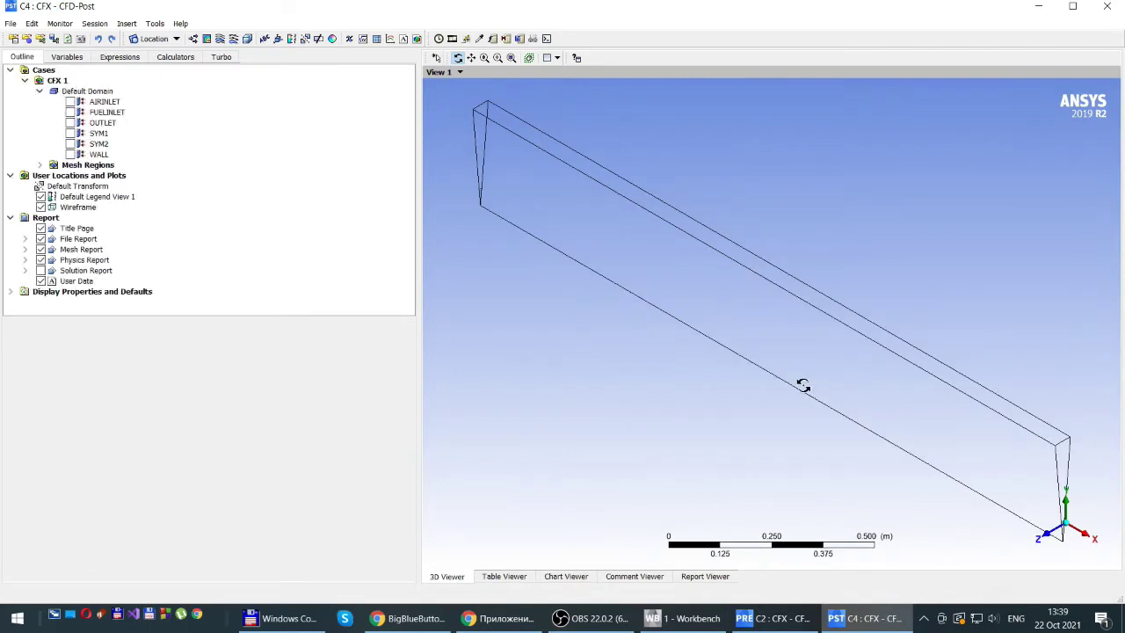
Show the SYM1 boundary in the 3D viewer, facing the XY plane
left_click(1048, 539)
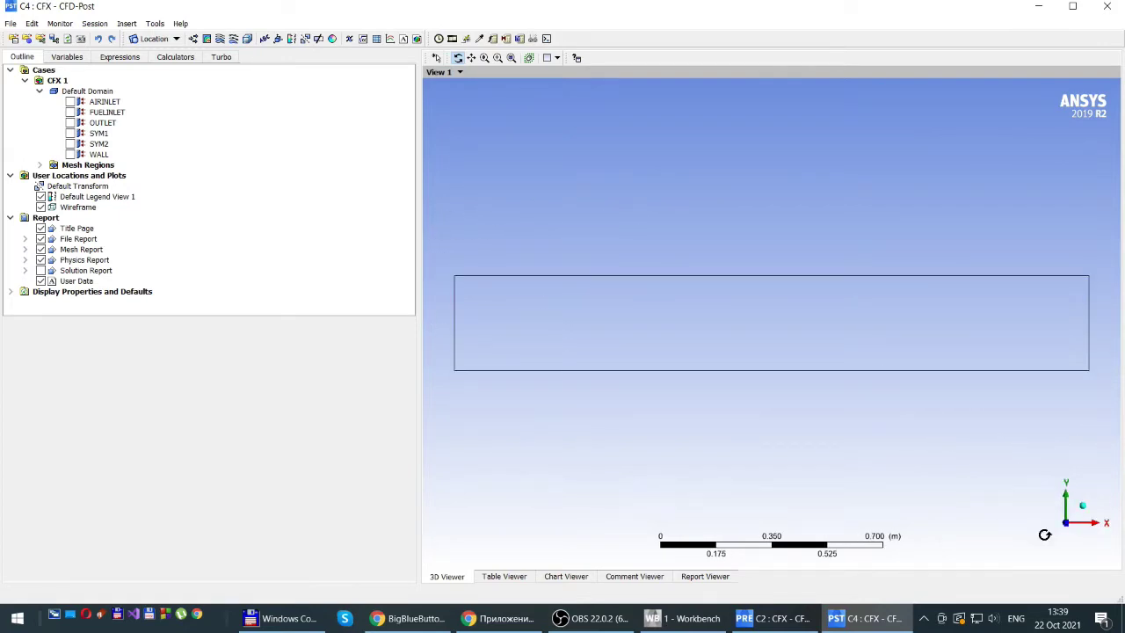
left_click(1085, 518)
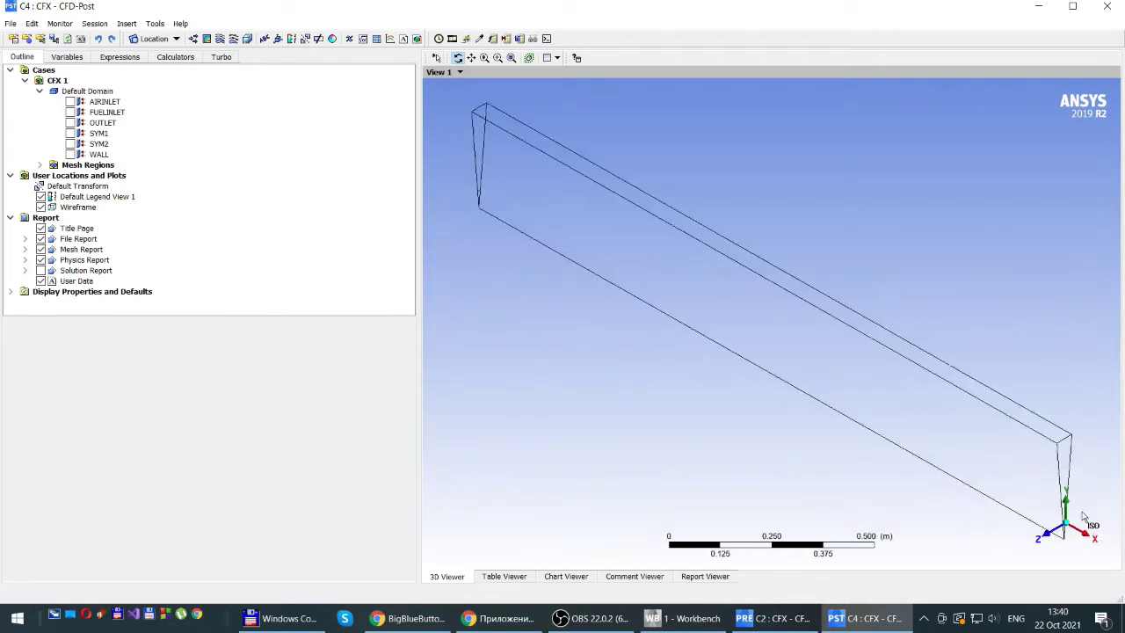
left_click(1045, 537)
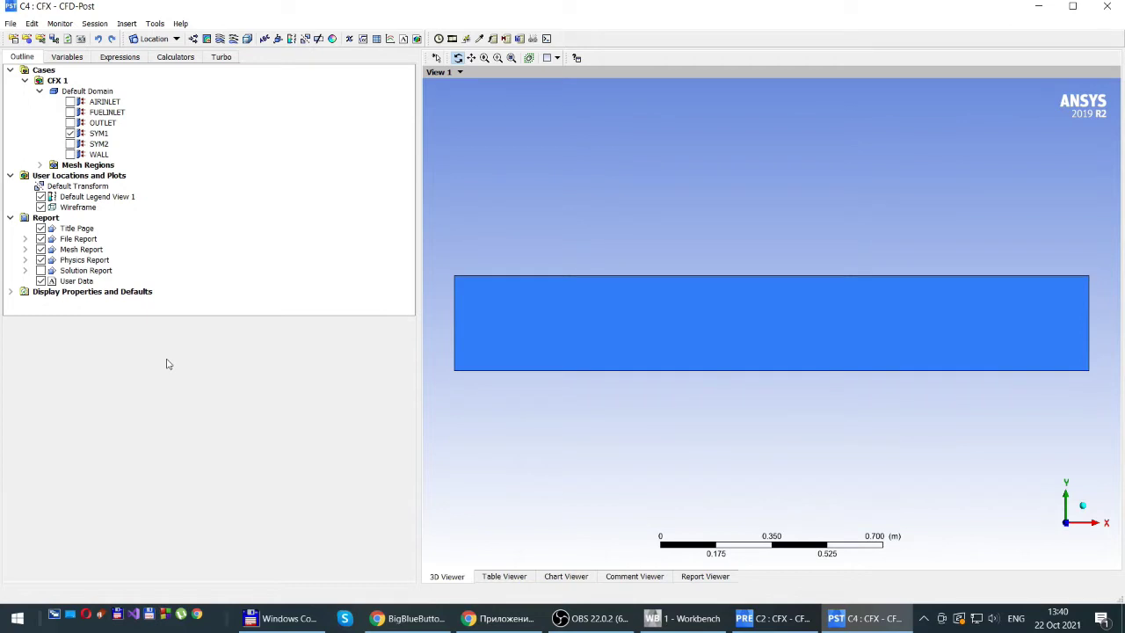
Set SYM1's colour mode to Variable, choose Temperature as the variable, and apply it
left_click(97, 133)
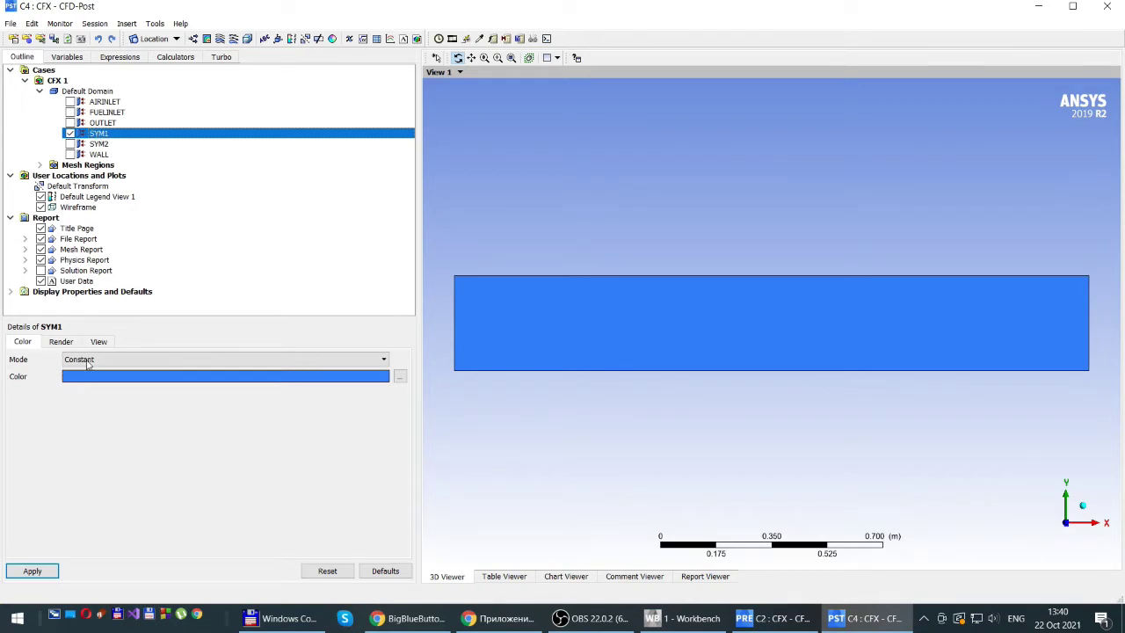
left_click(384, 361)
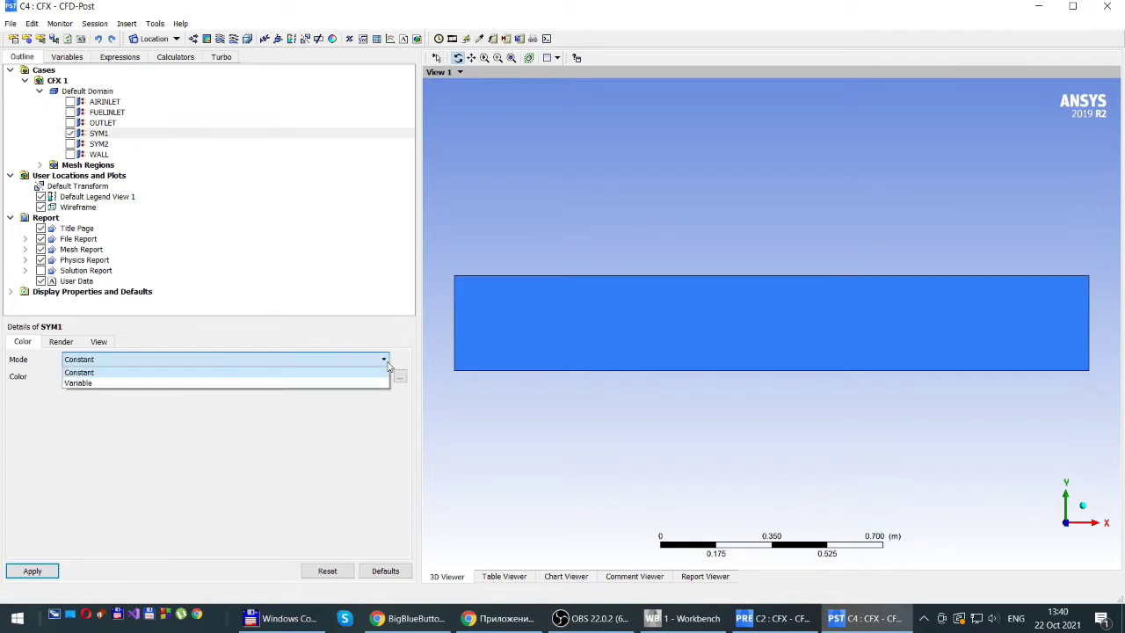
left_click(97, 382)
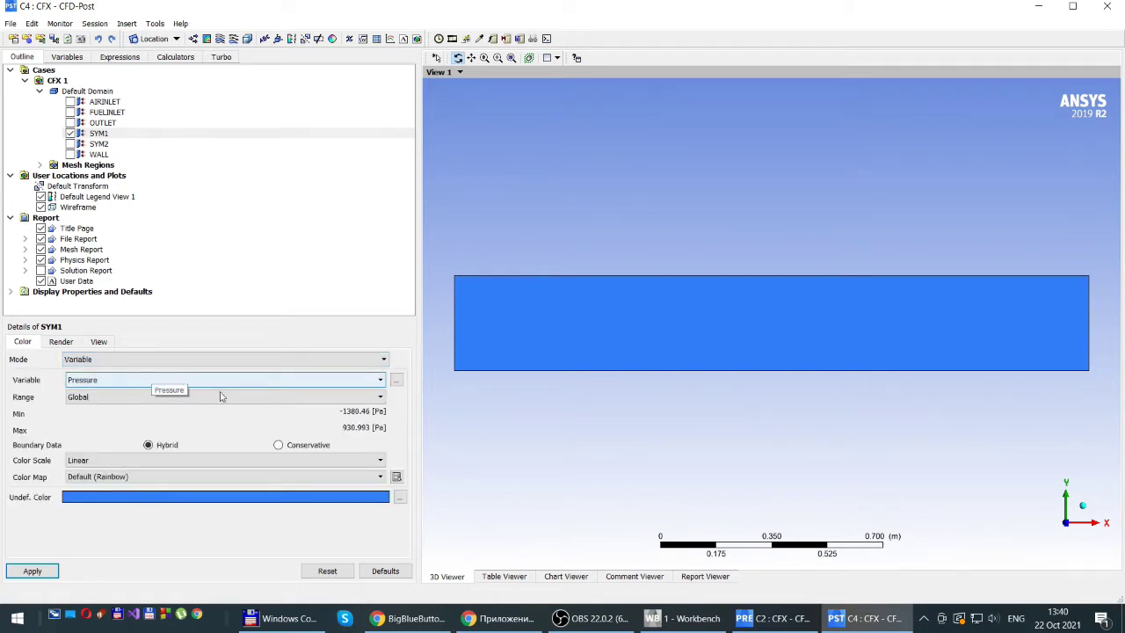
left_click(380, 380)
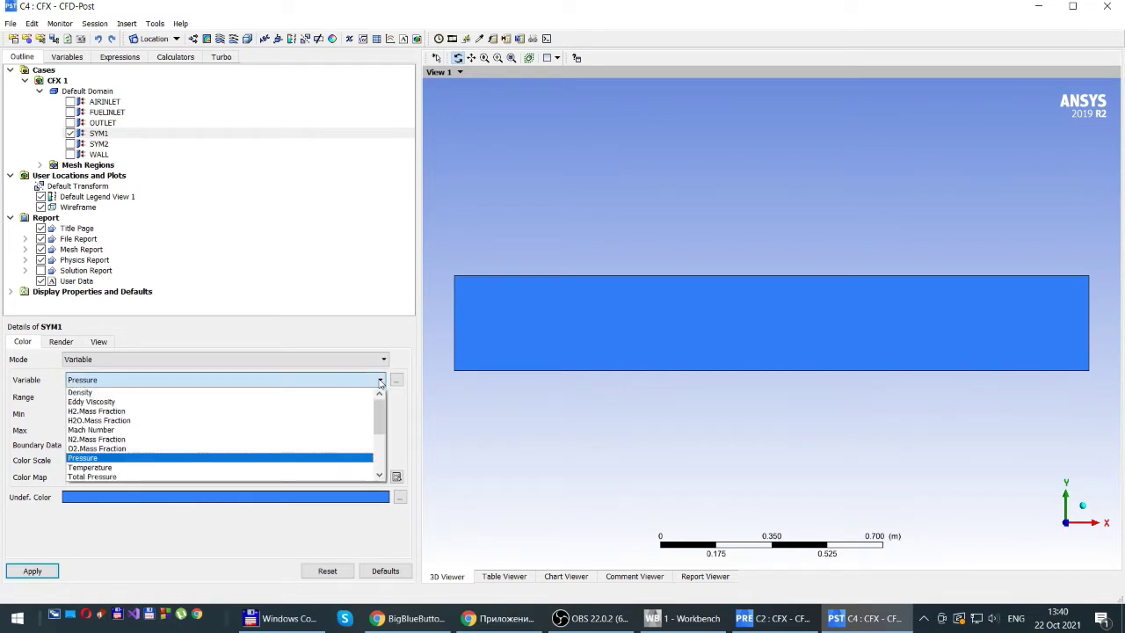
left_click(100, 467)
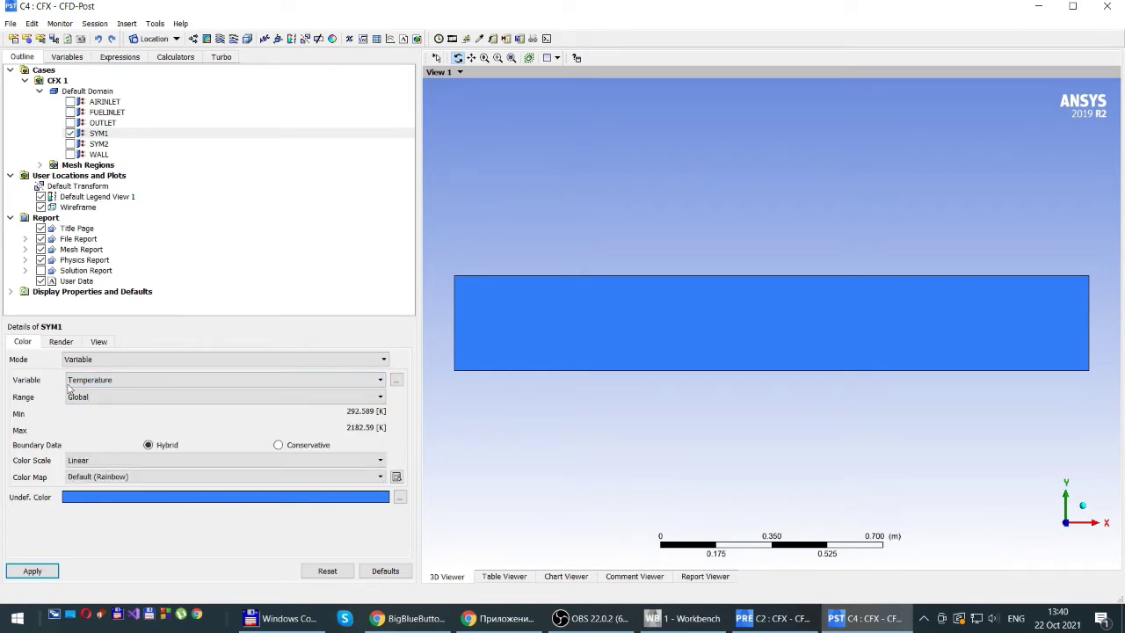
left_click(29, 575)
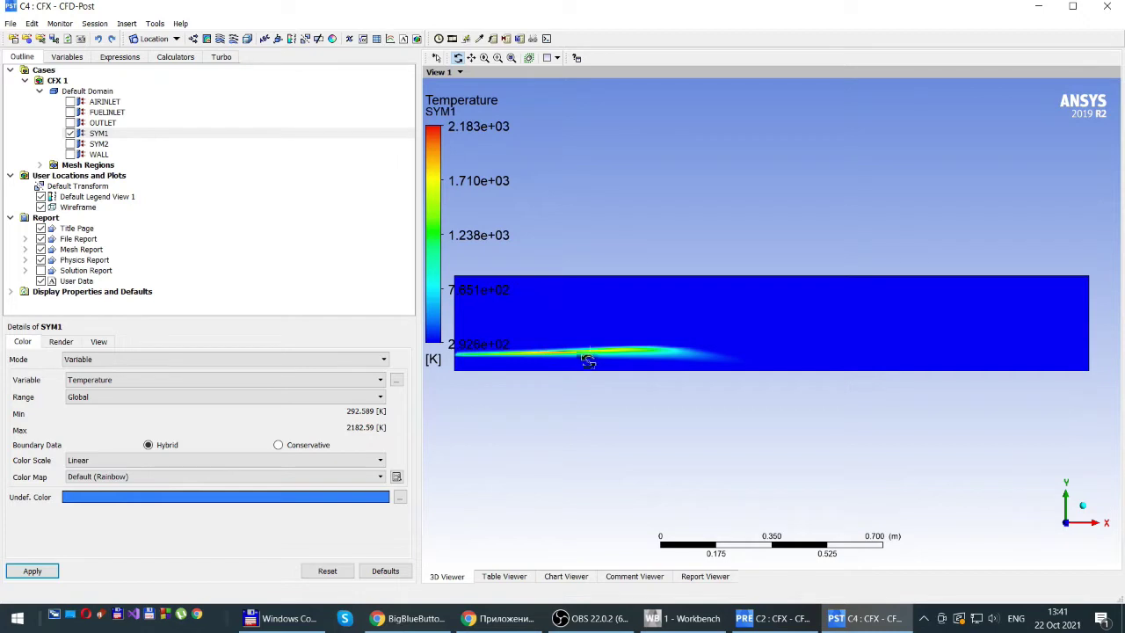
Colour SYM1 by the H2O.Mass Fraction variable to view the water distribution, and close CFD-Post
left_click(381, 383)
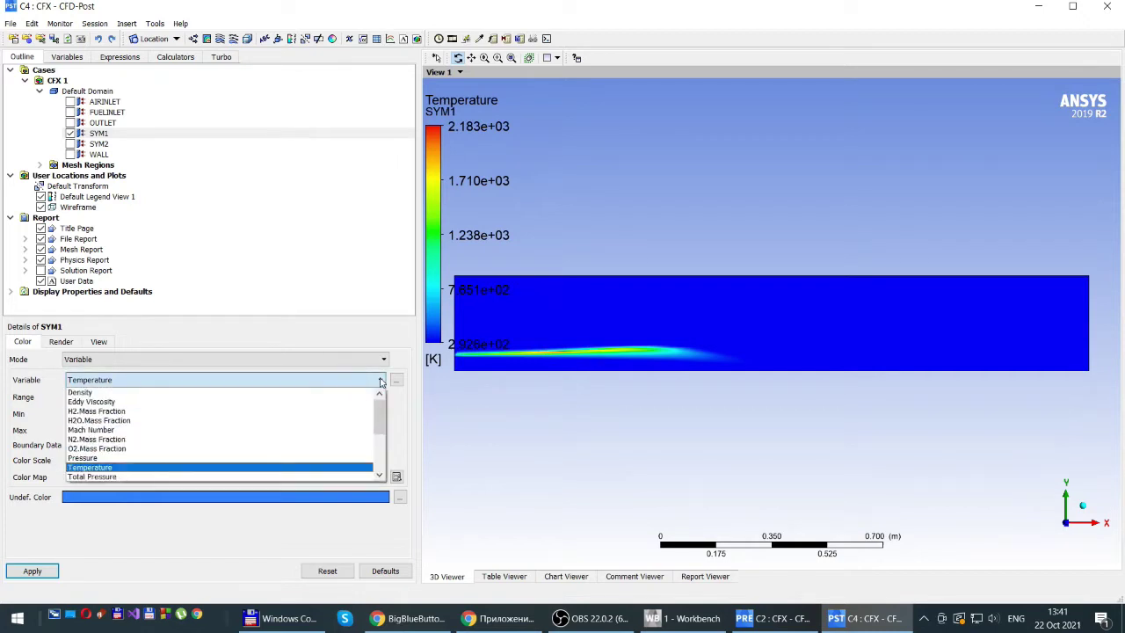
left_click(99, 421)
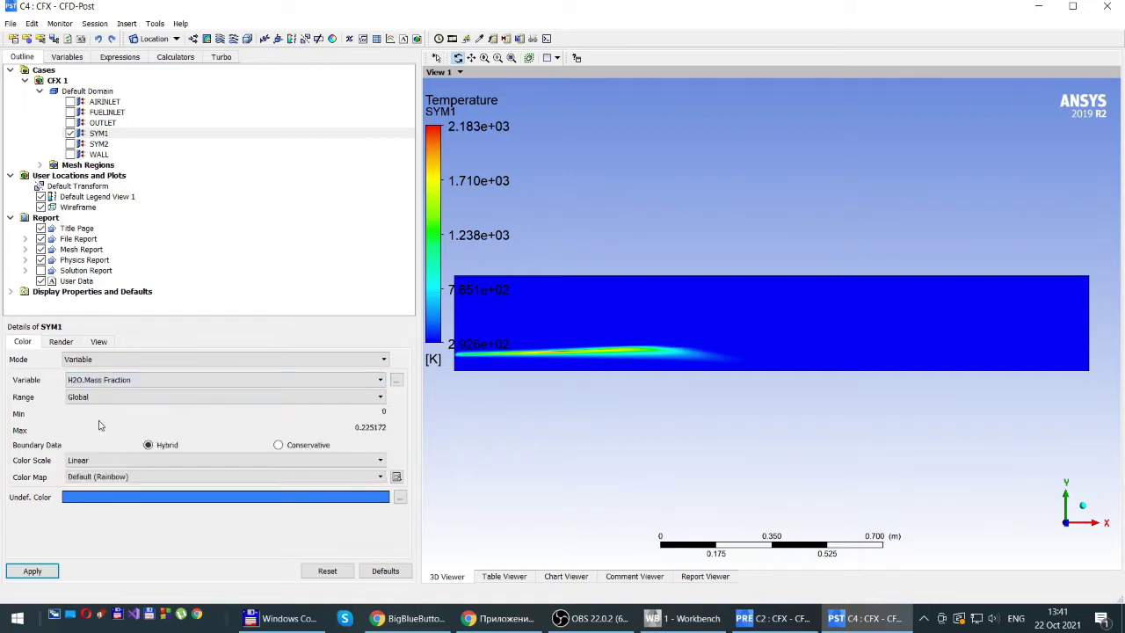
left_click(34, 571)
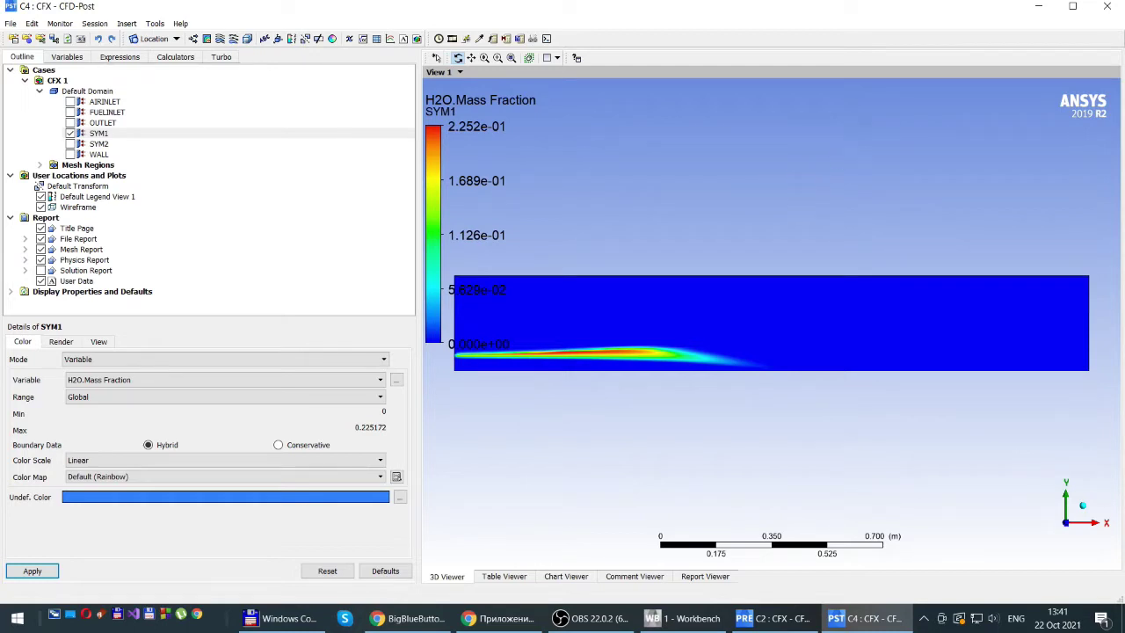
left_click(1109, 7)
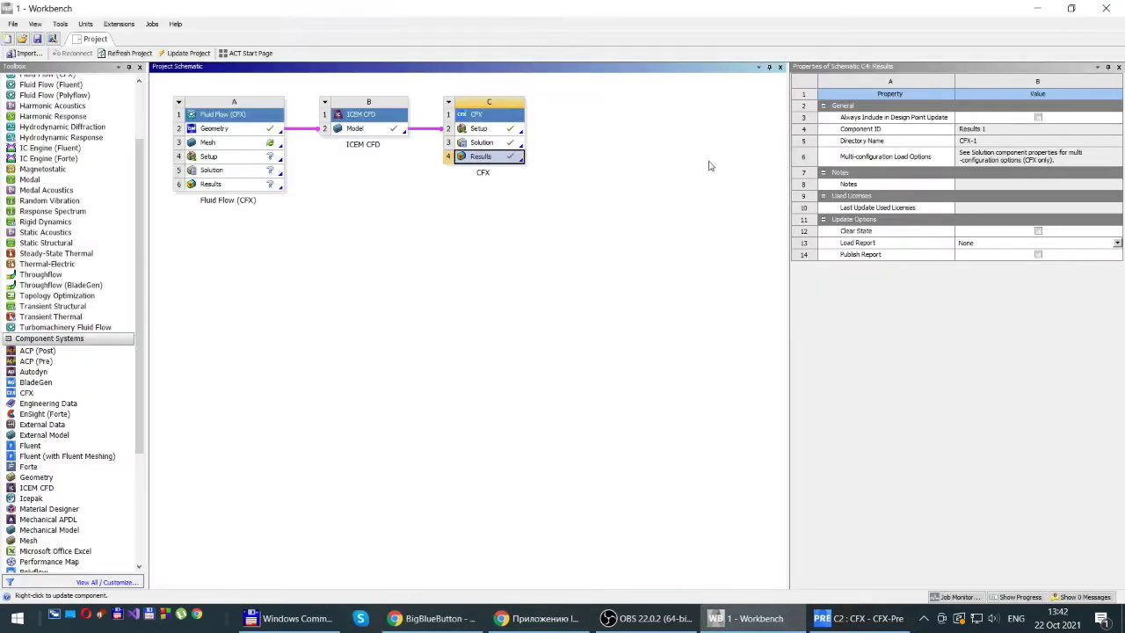
Switch to CFX-Pre, change the maximum number of iterations in the solver control, and write the solver input file
left_click(867, 619)
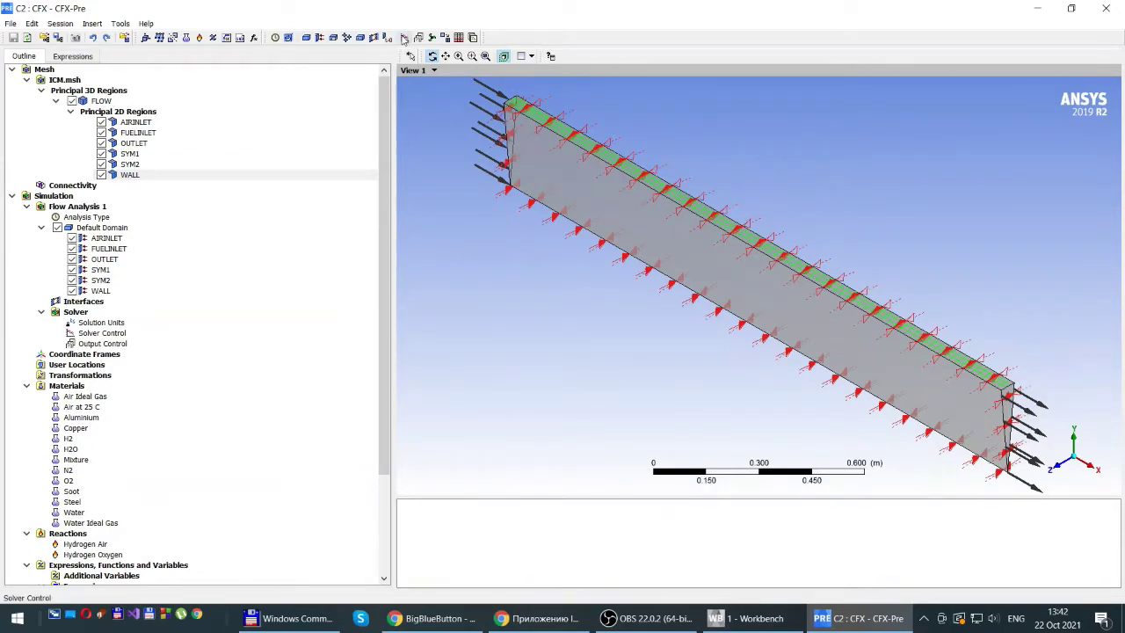
left_click(403, 38)
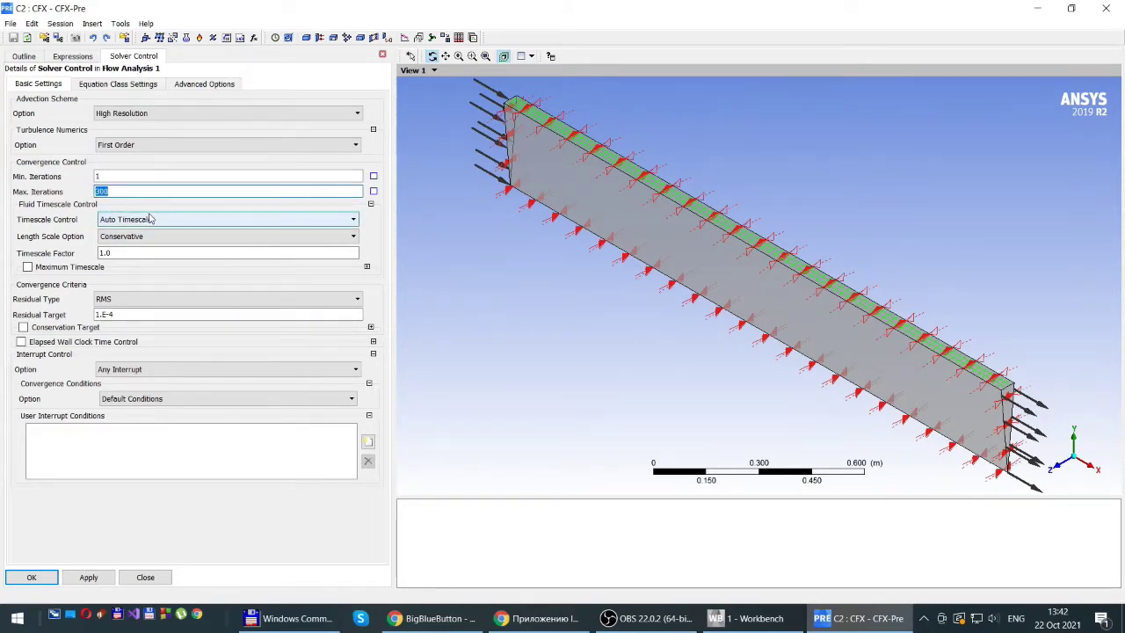
type("0")
left_click(26, 576)
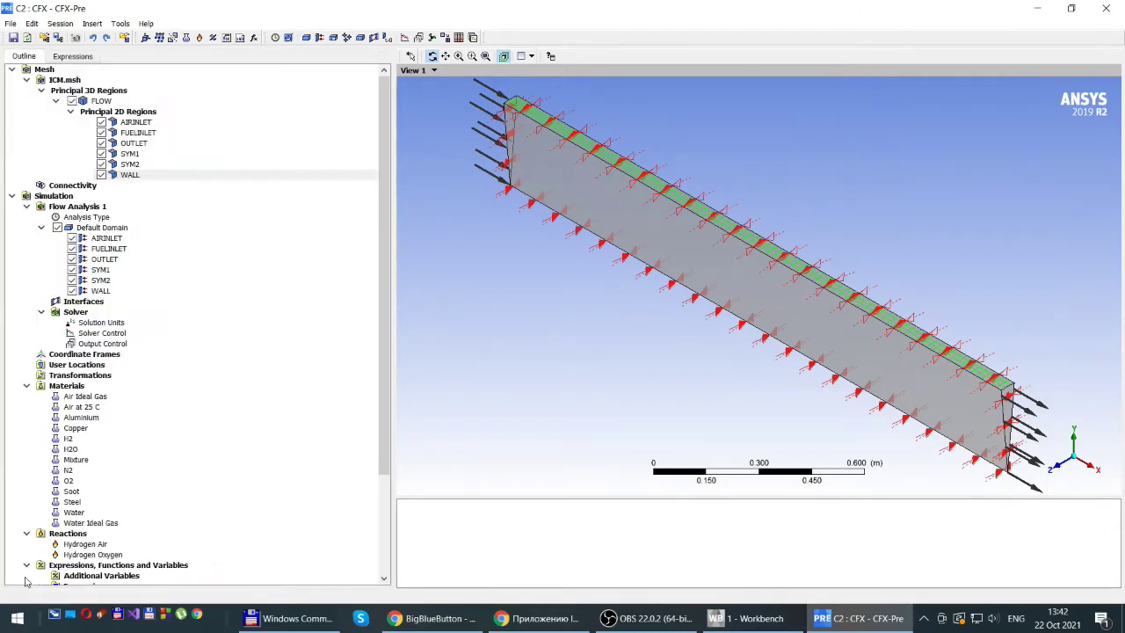
left_click(13, 38)
Switch to Workbench, open the CFX system's Solution in CFX-Solver Manager, and show the run's initial values
left_click(758, 619)
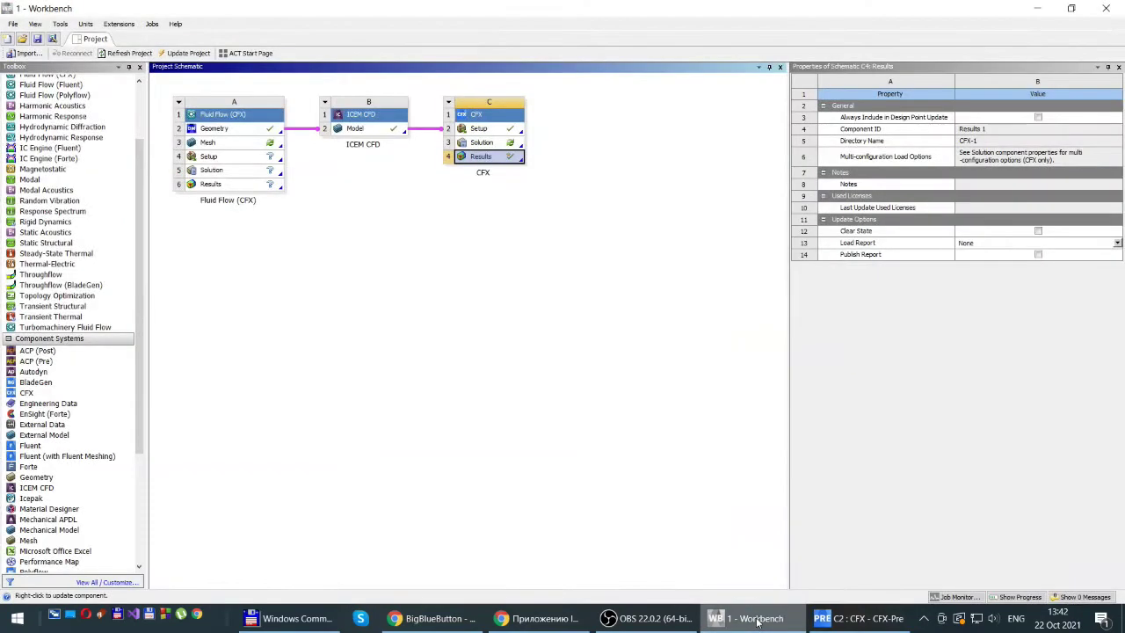
double_click(480, 144)
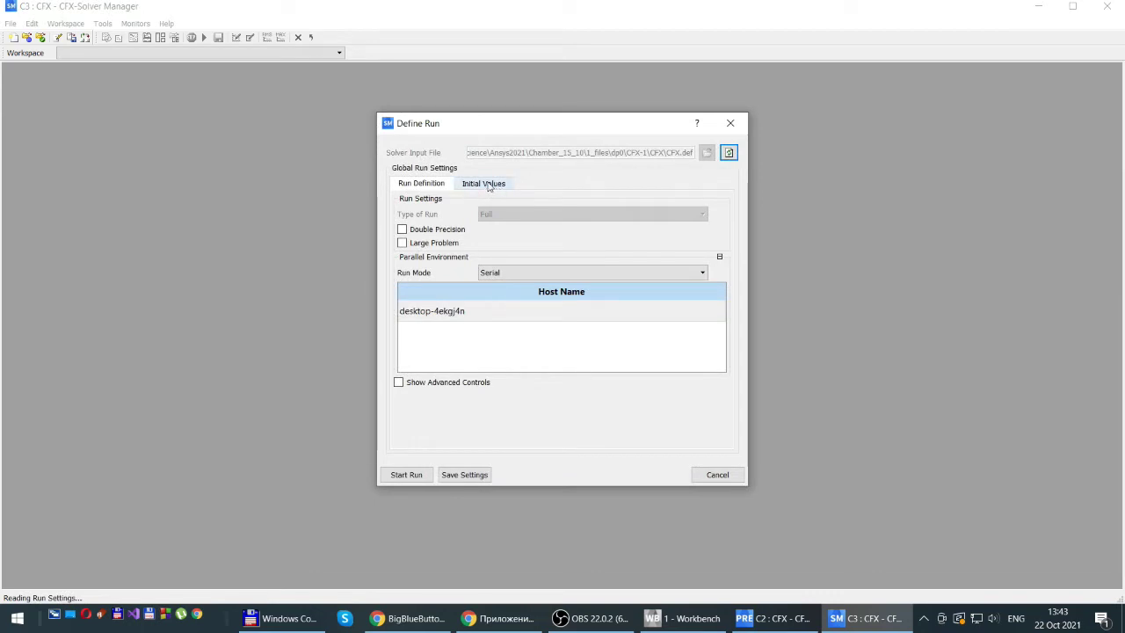
left_click(490, 186)
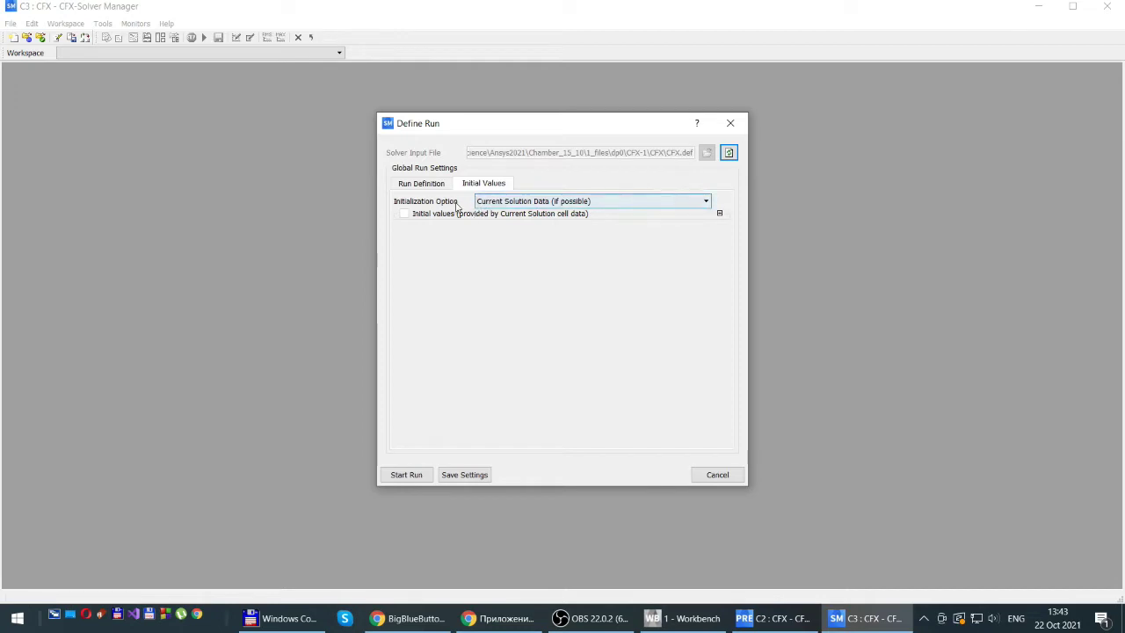
Set the initialization option to Current Solution Data (if possible) and start the run
left_click(705, 202)
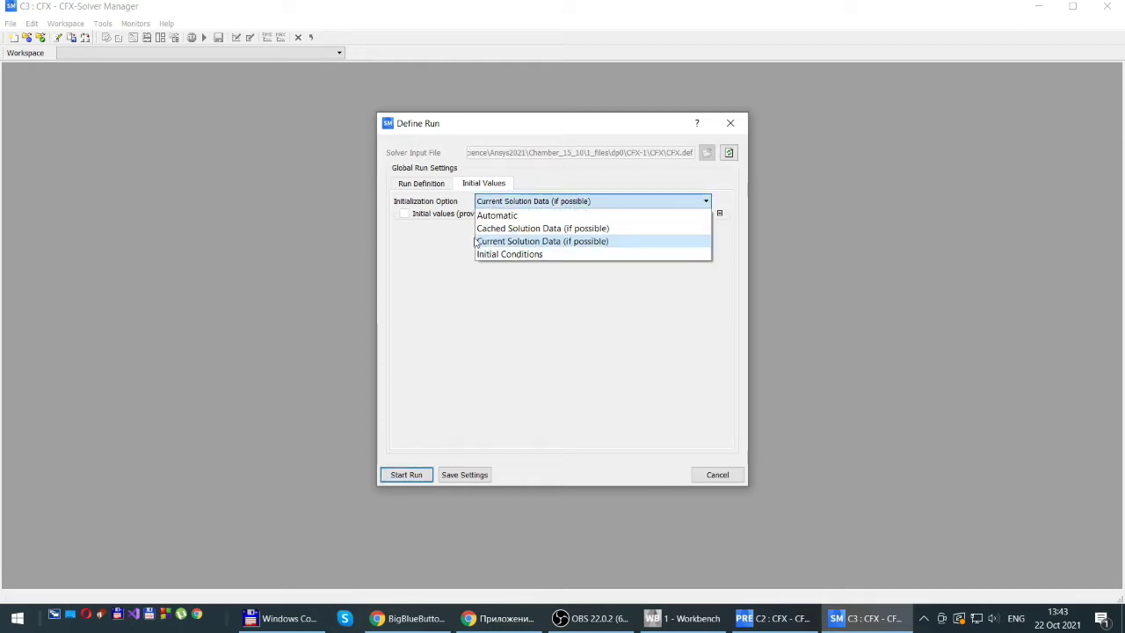
left_click(848, 231)
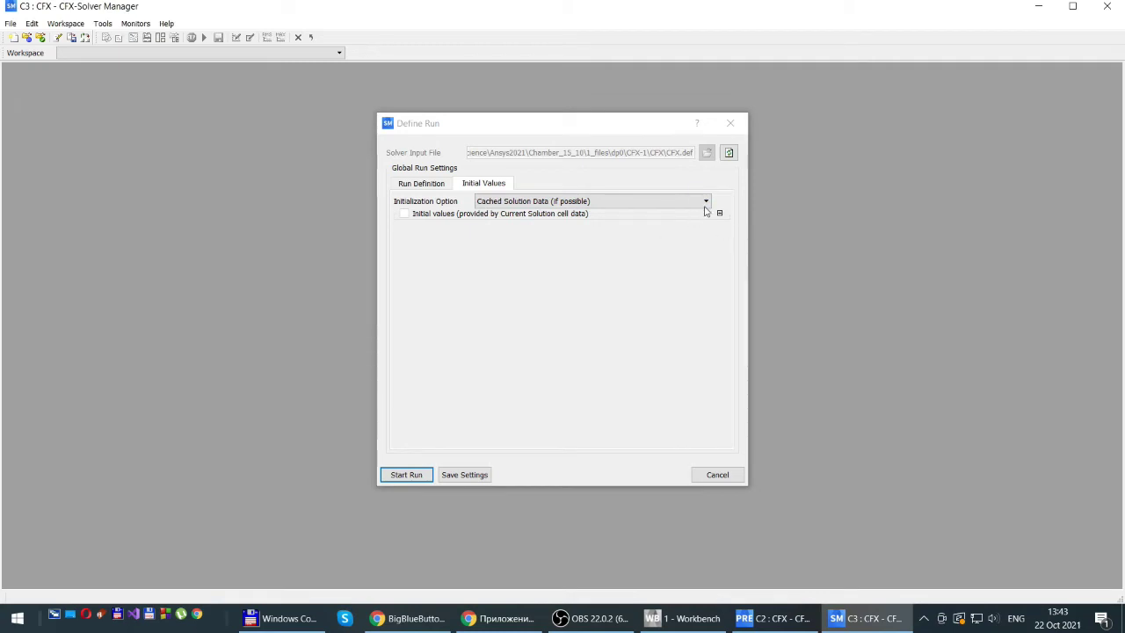
left_click(705, 202)
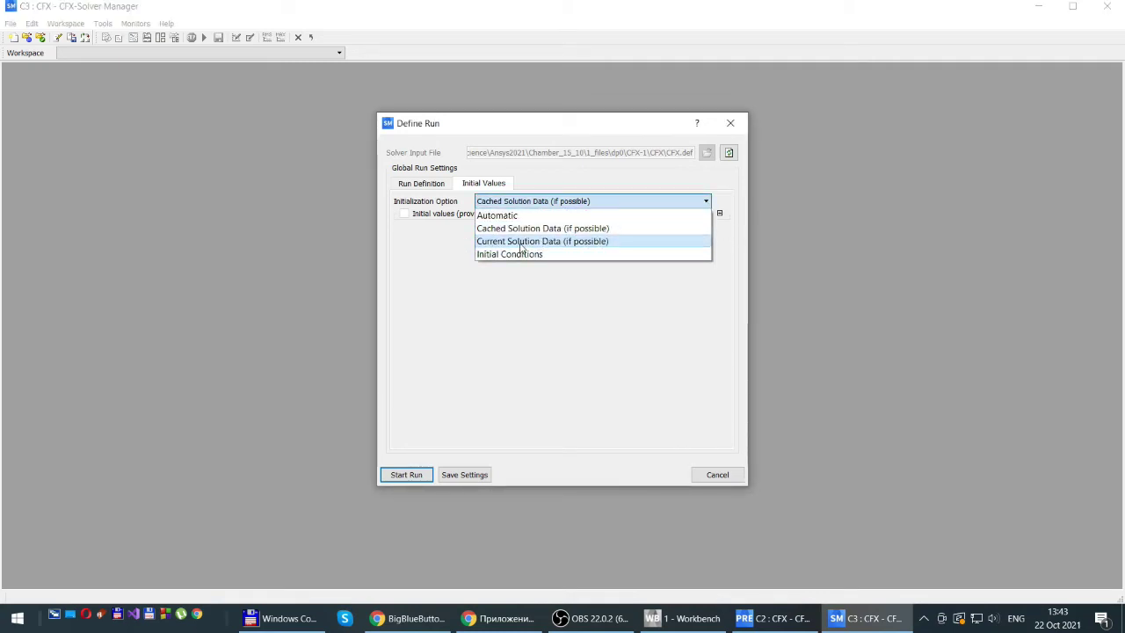
left_click(524, 241)
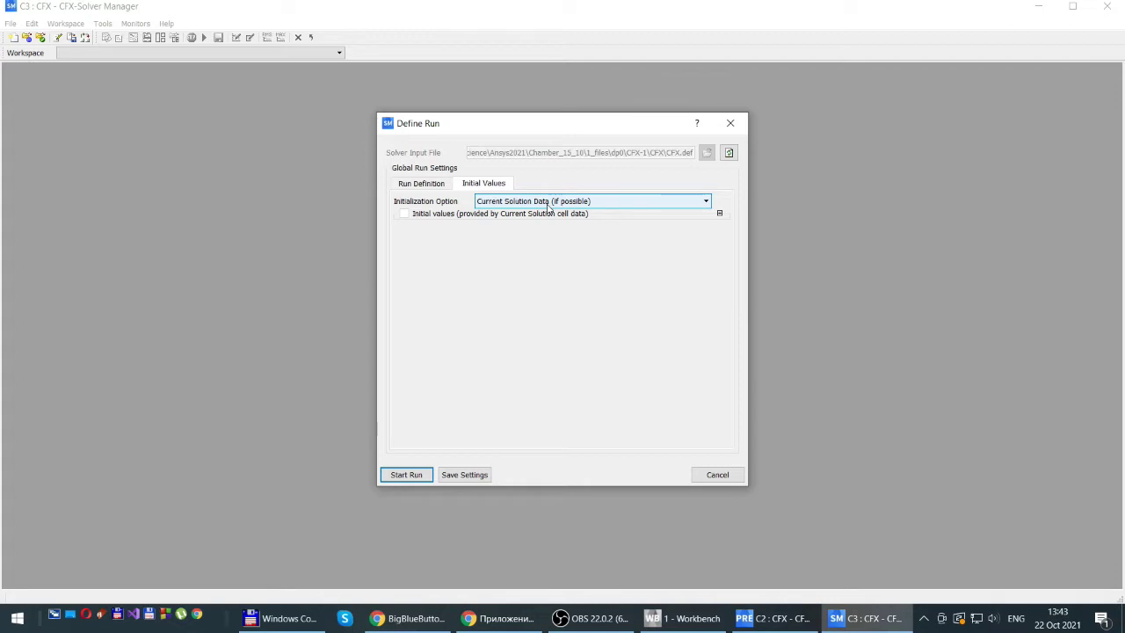
left_click(404, 476)
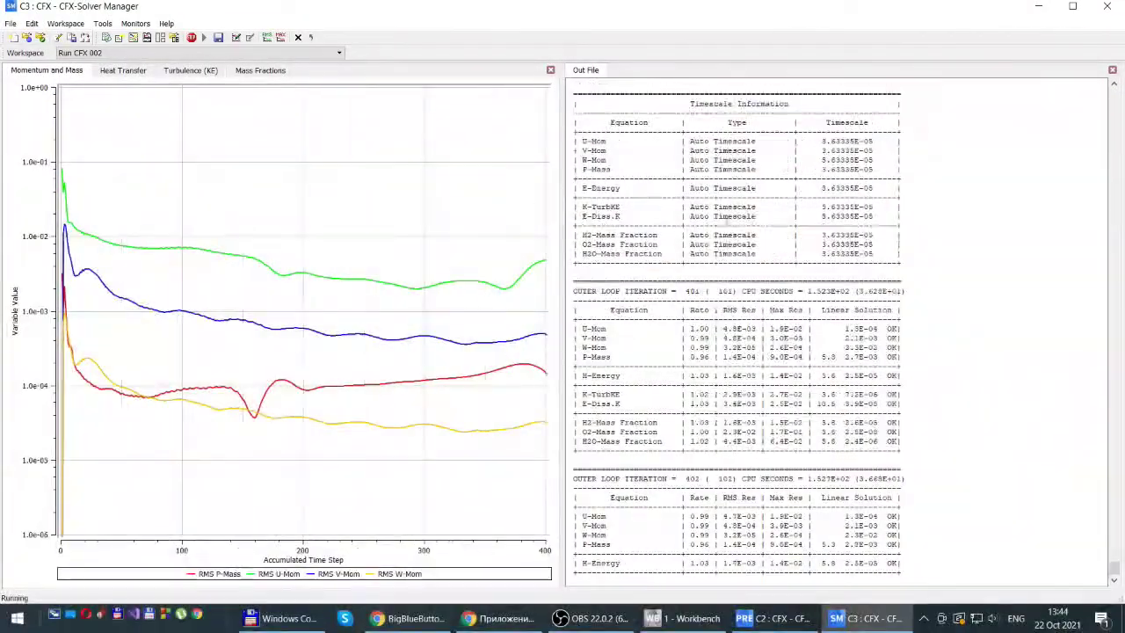
Examine the heat transfer, turbulence, mass fraction, and momentum and mass residual plots of the continued run
left_click(121, 70)
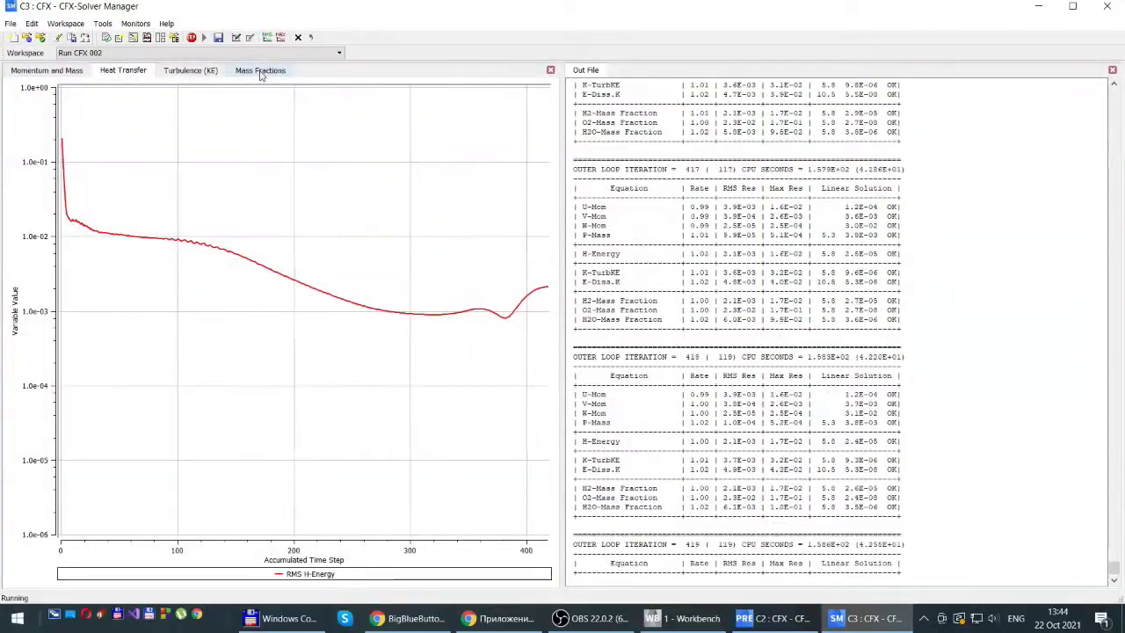
left_click(188, 71)
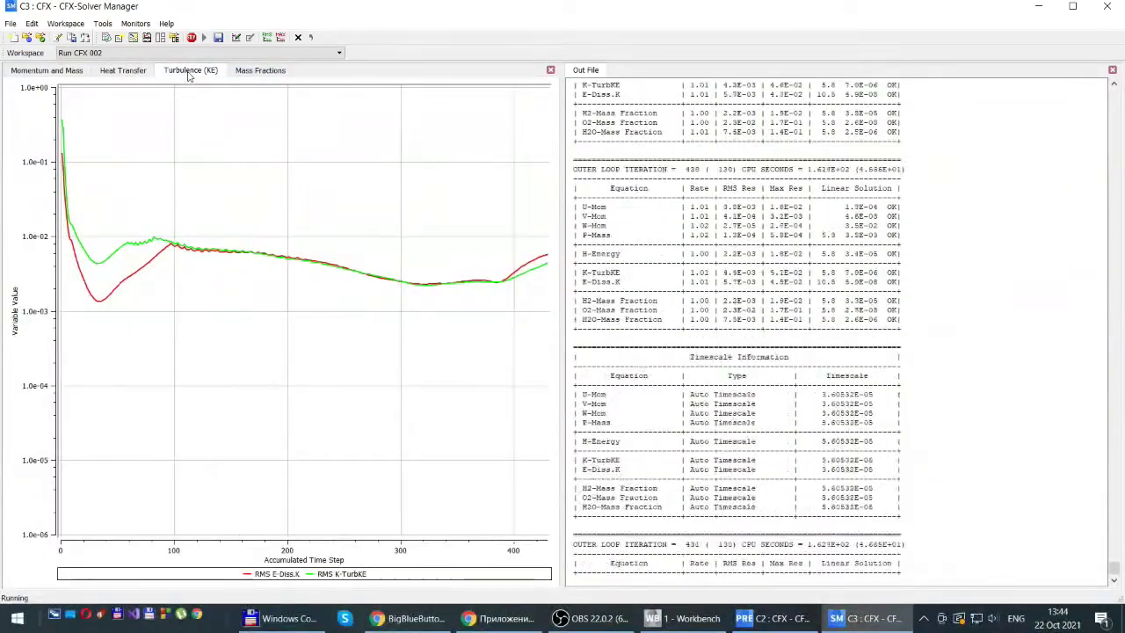
left_click(257, 72)
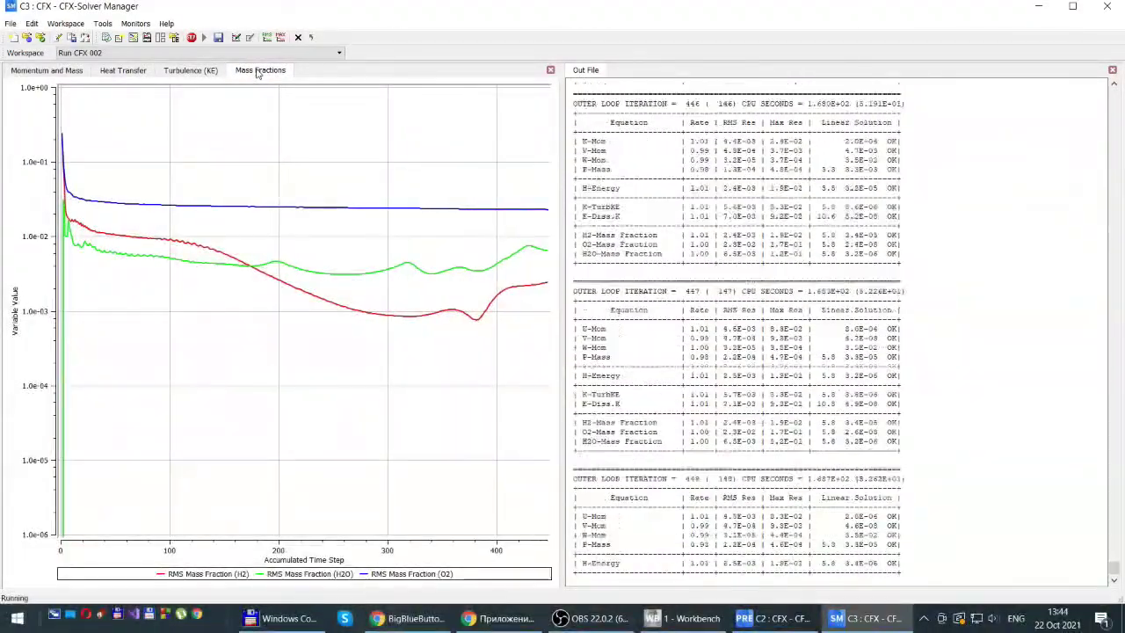
left_click(48, 70)
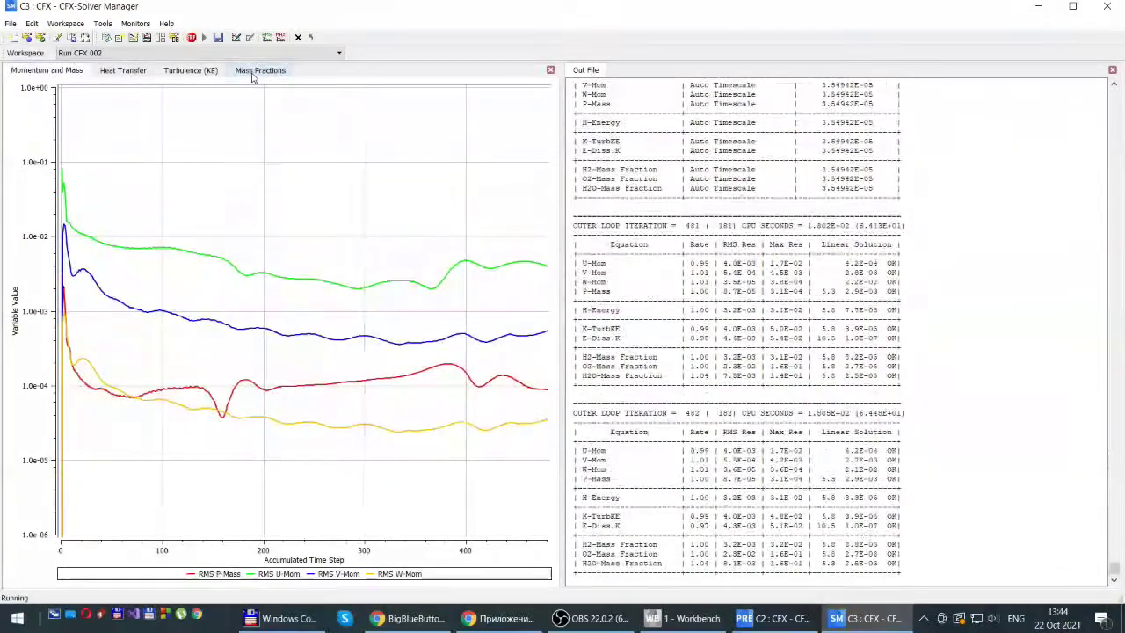
Examine the mass fraction, heat transfer, and momentum and mass residual plots while the run progresses
left_click(254, 70)
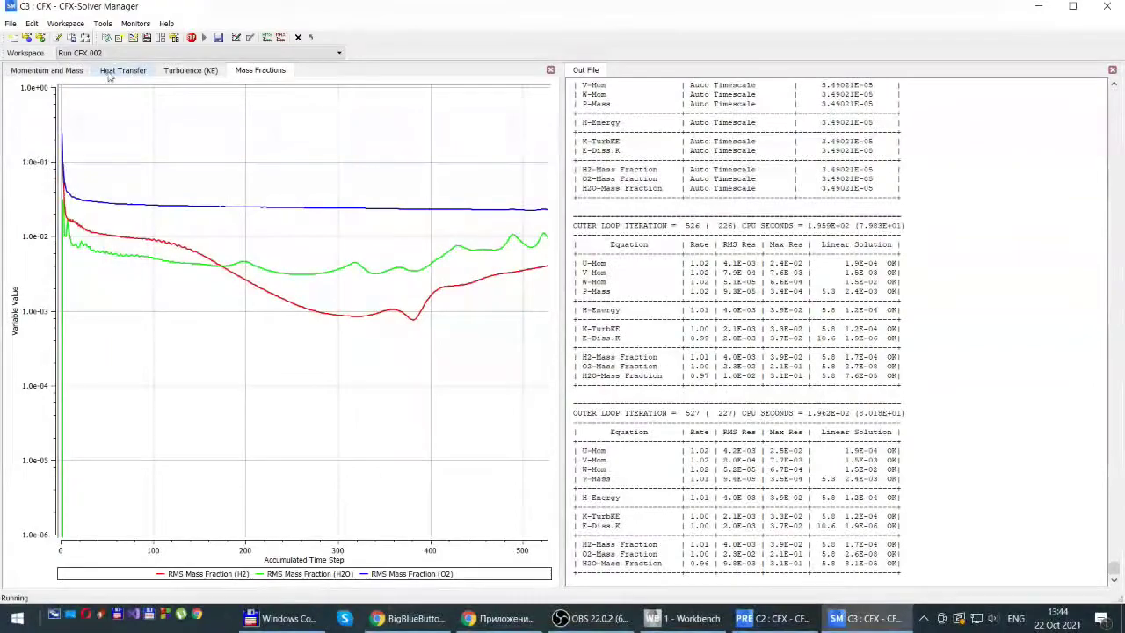
left_click(121, 72)
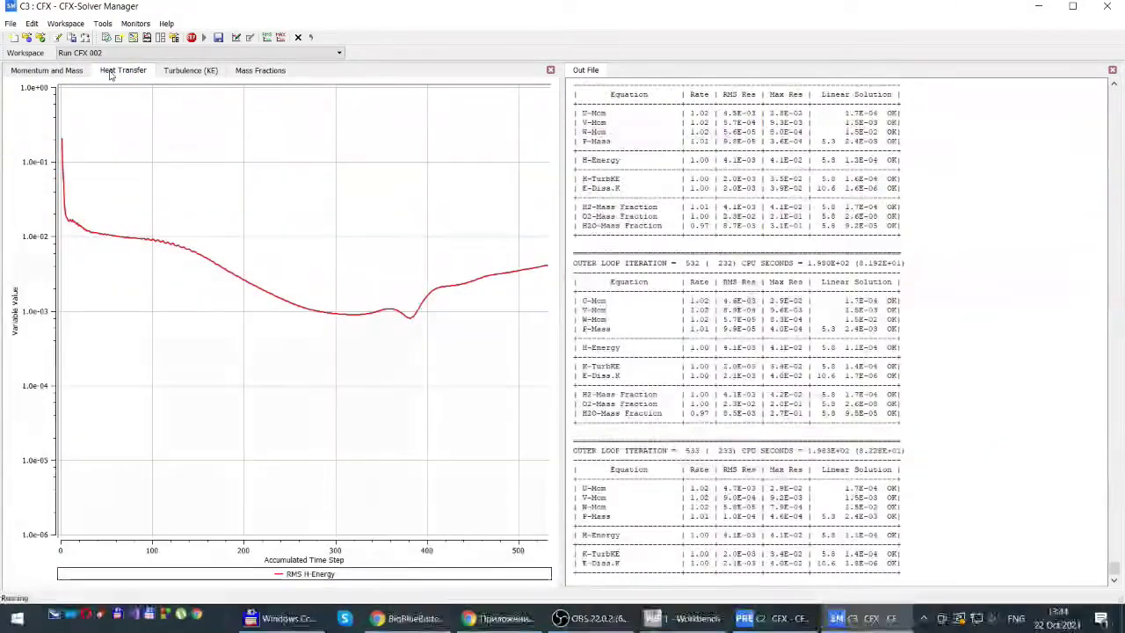
left_click(48, 72)
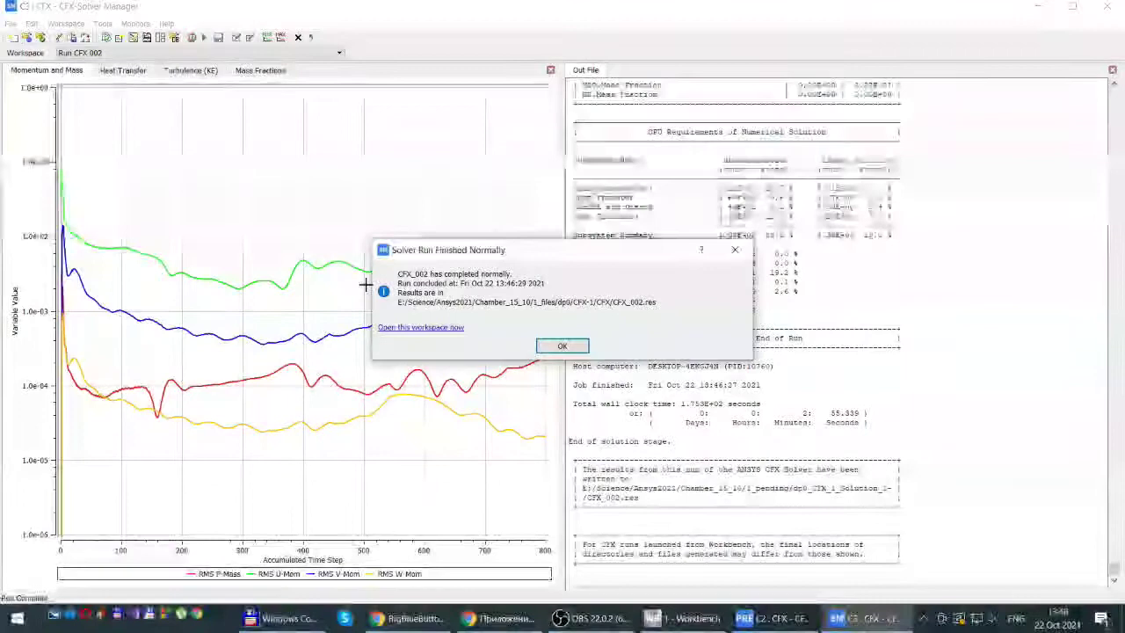
Dismiss the run completion notice, close CFX-Solver Manager, and open the CFX system's Results in CFD-Post from Workbench
left_click(562, 346)
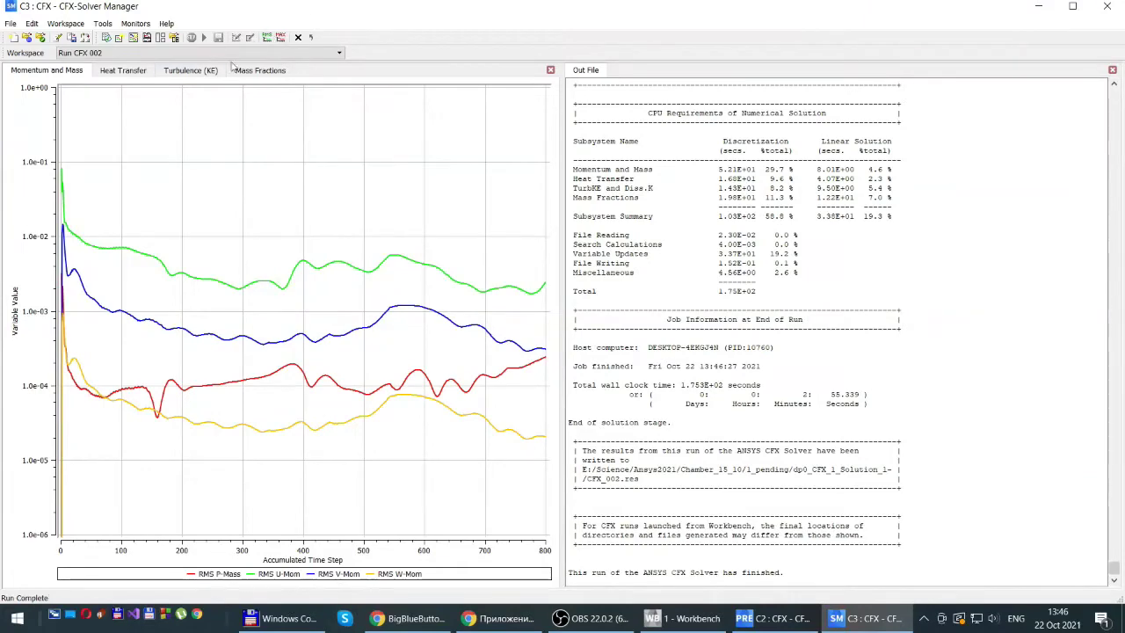
left_click(1107, 7)
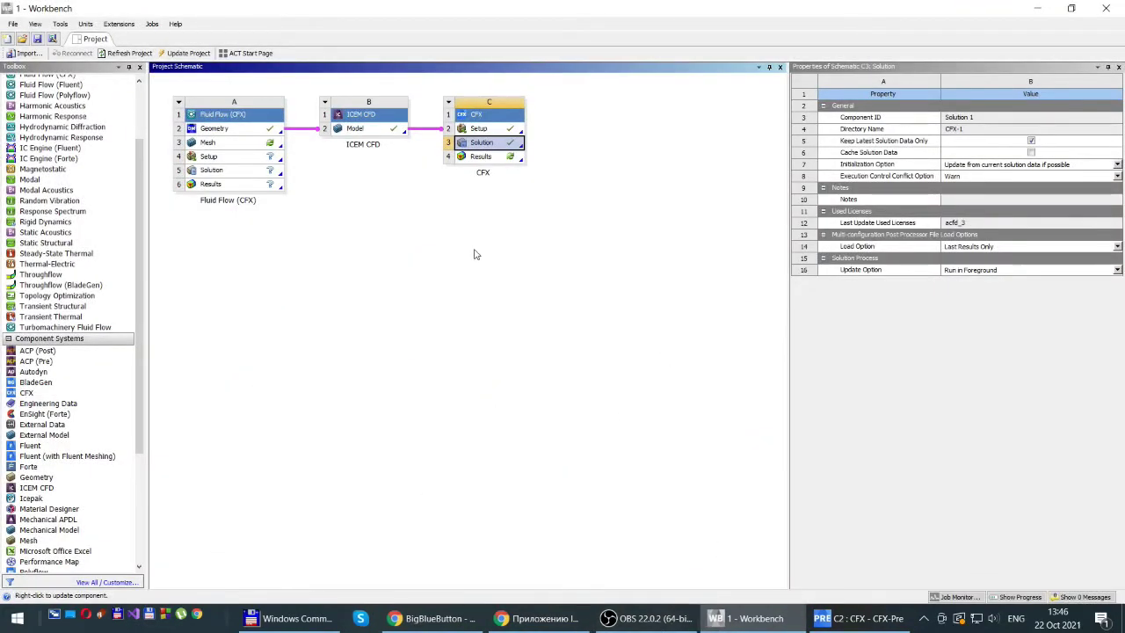
double_click(480, 156)
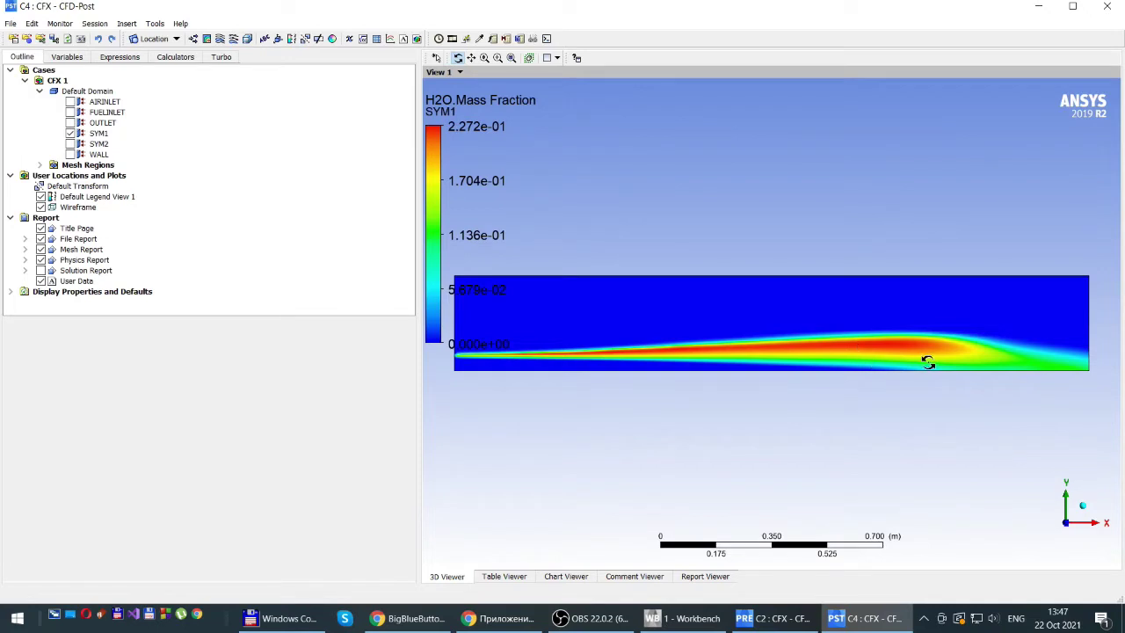
Colour the SYM1 boundary by Temperature instead of the H2O mass fraction
left_click(100, 133)
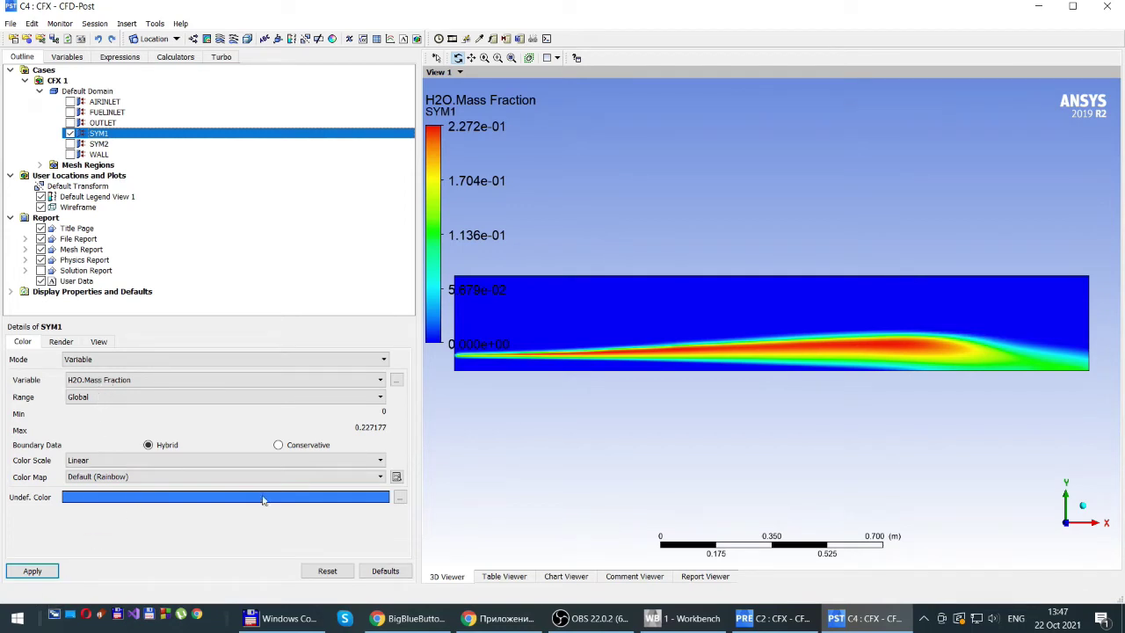
left_click(376, 379)
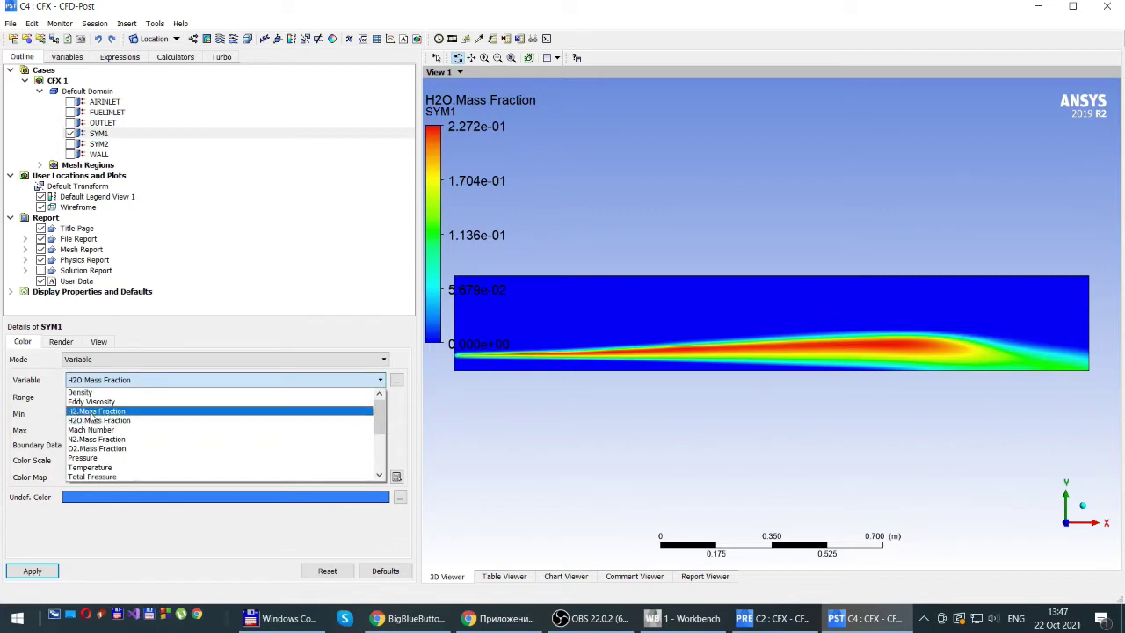
left_click(88, 466)
left_click(32, 571)
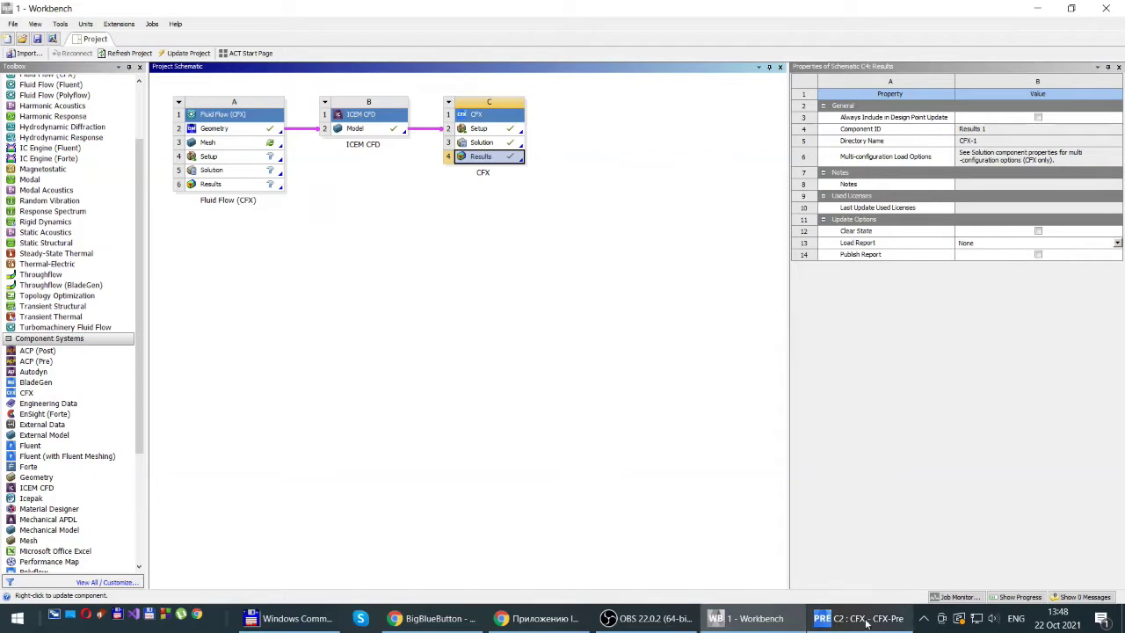
Reopen the CFX system's Solution in CFX-Solver Manager and start another run initialized from Current Solution Data (if possible)
mouse_move(868, 621)
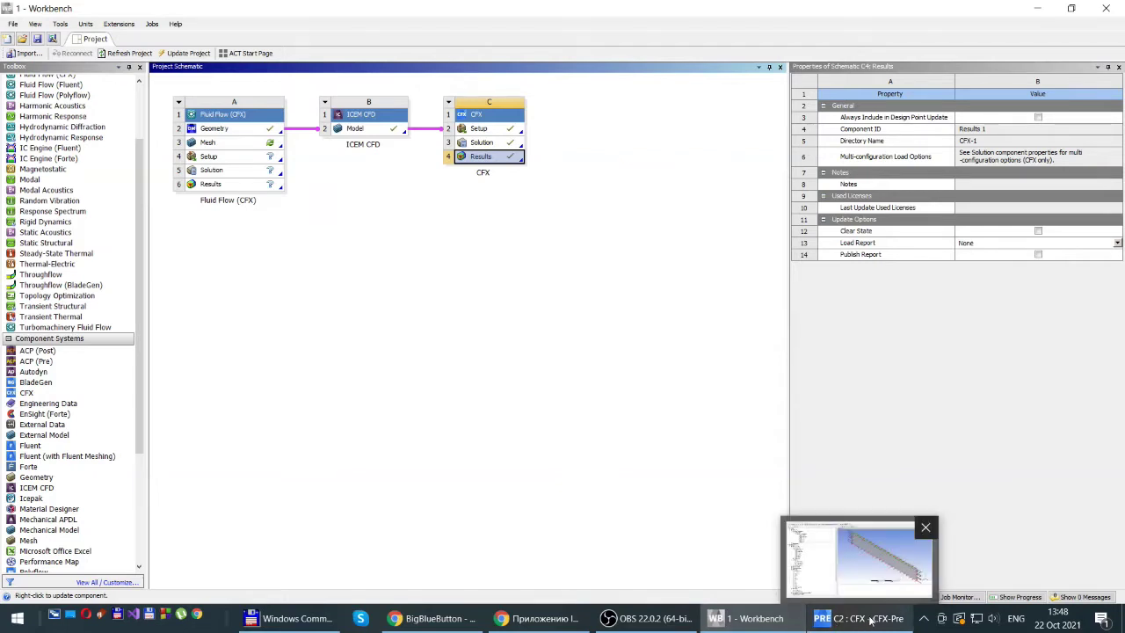
double_click(476, 143)
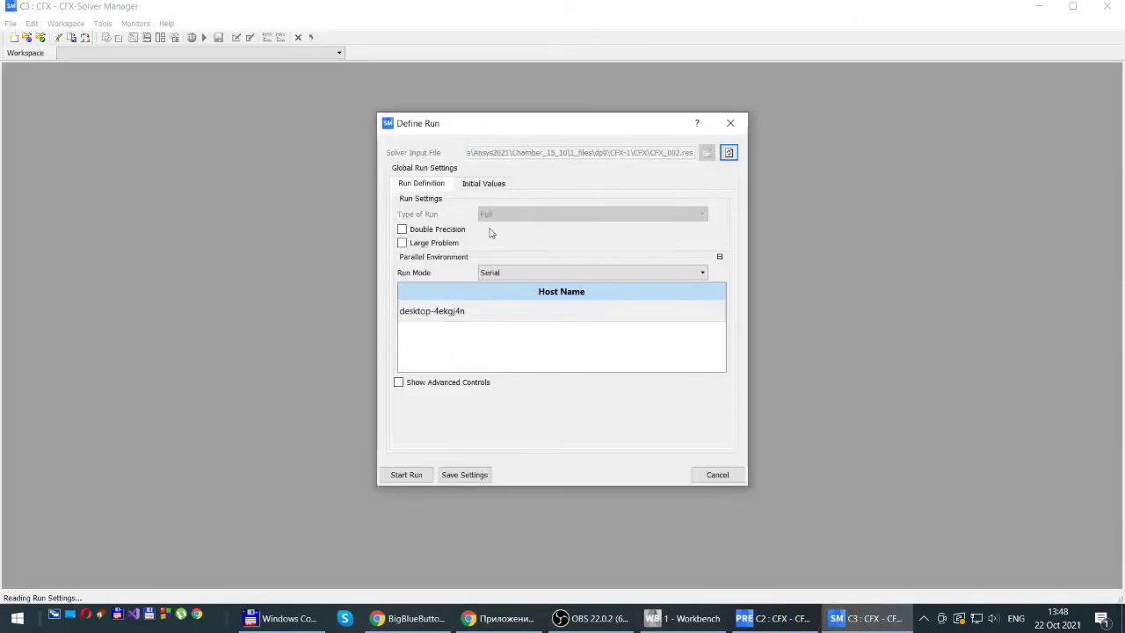
left_click(474, 183)
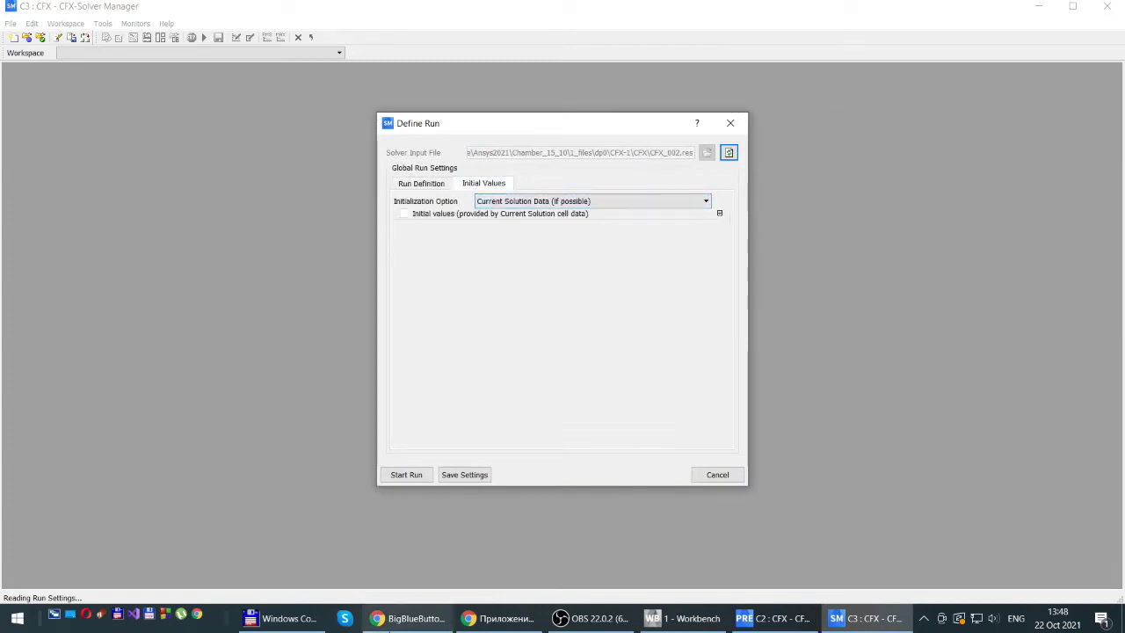
left_click(404, 475)
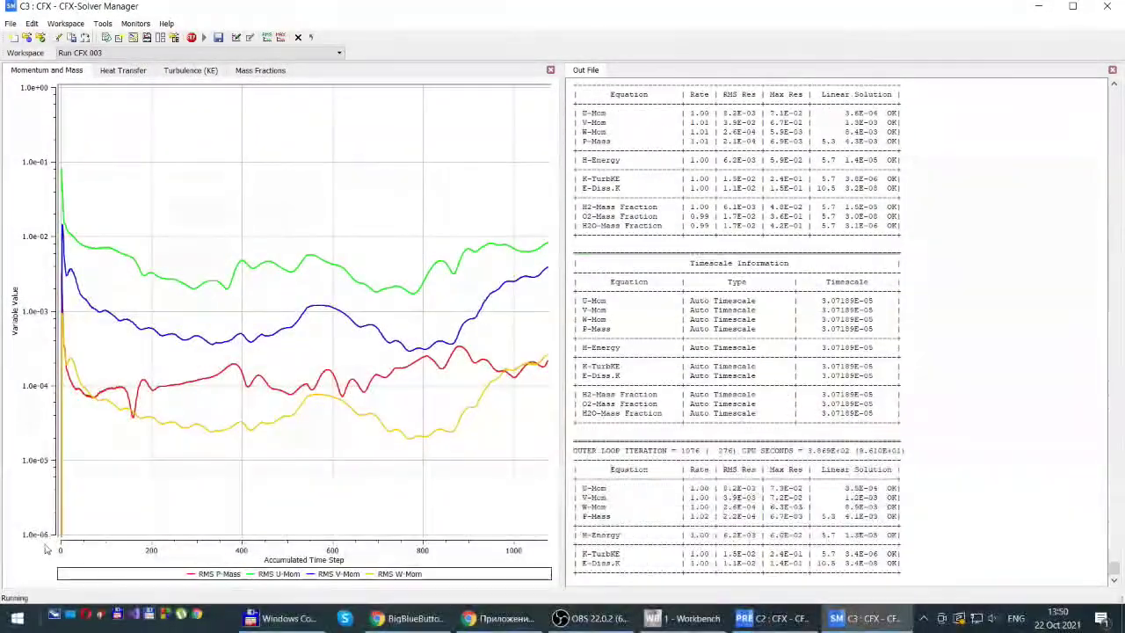
Open the Windows Calculator and divide 8314 by 2
left_click(17, 619)
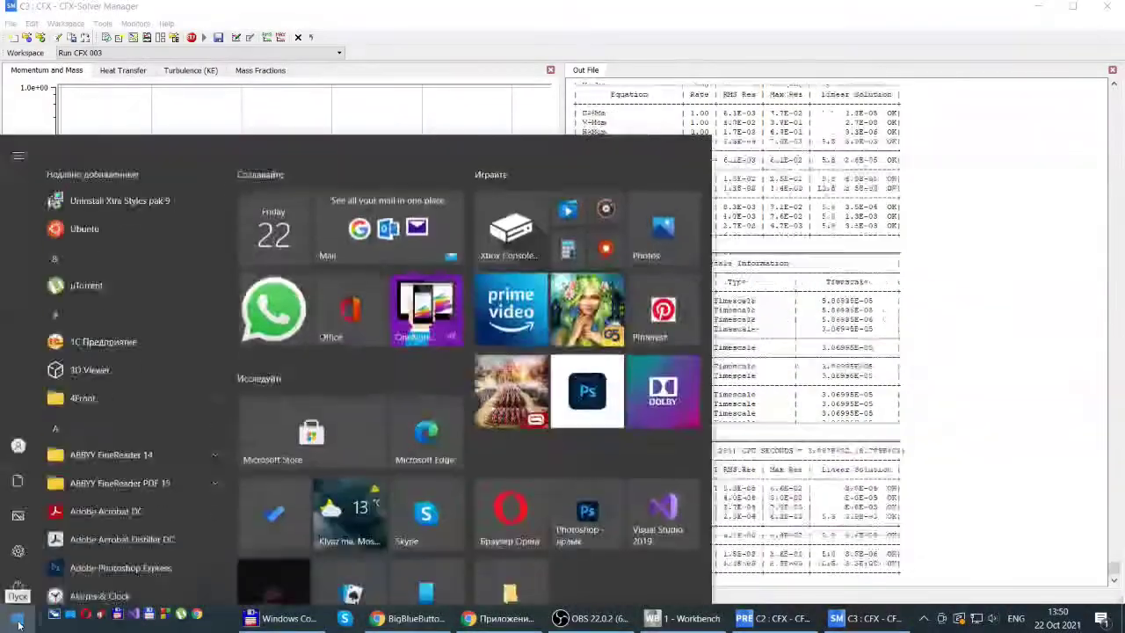
scroll(94, 497, "down", 10)
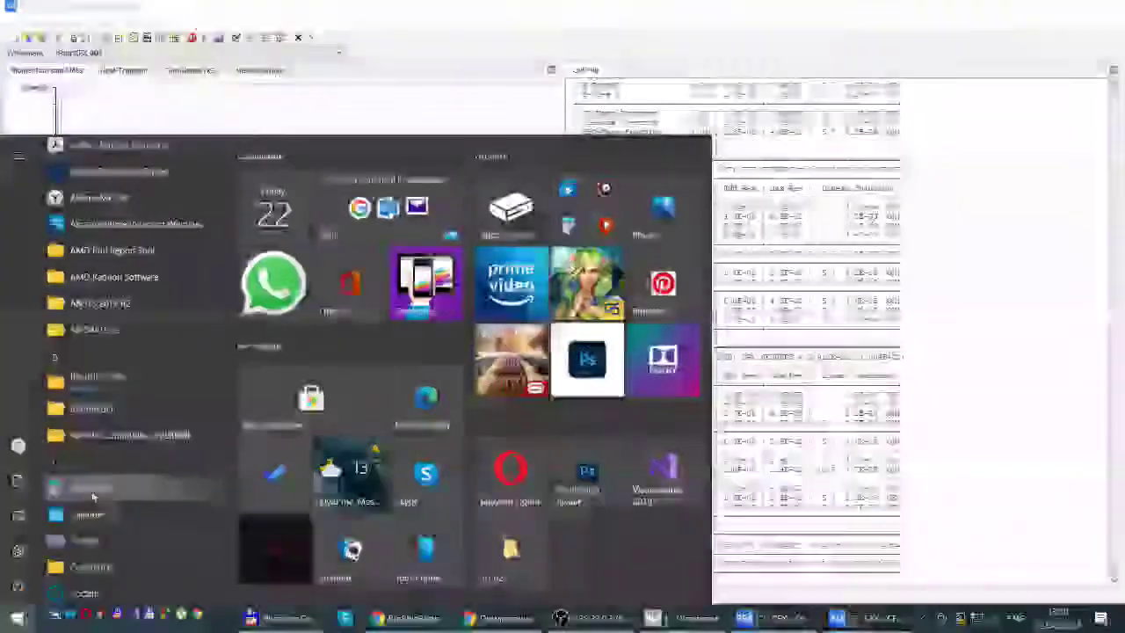
left_click(91, 491)
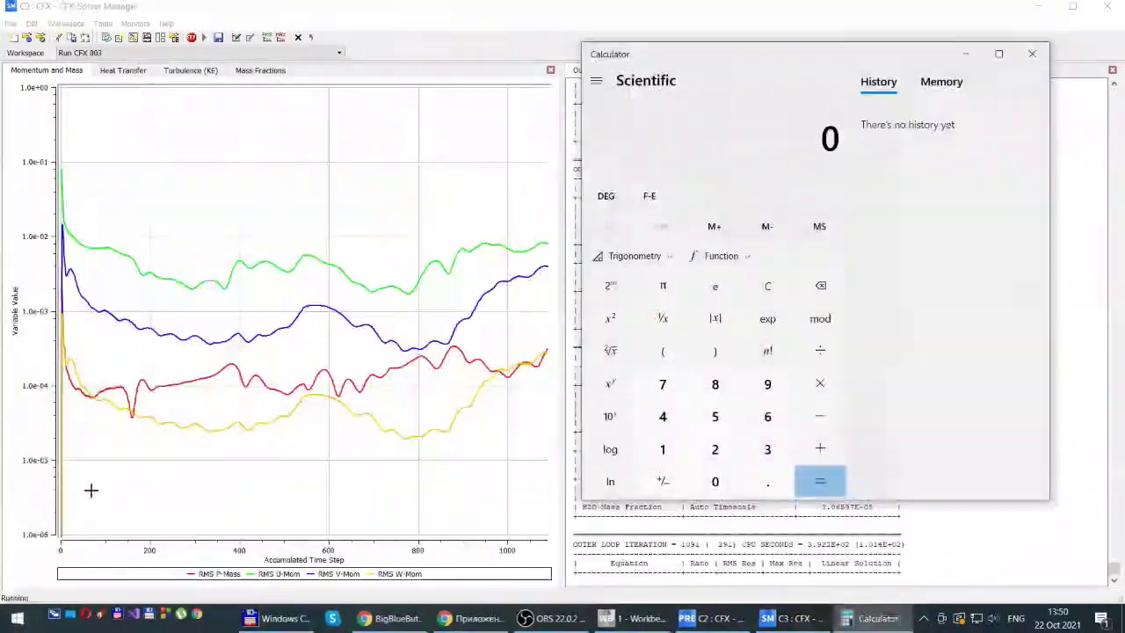
left_click(718, 381)
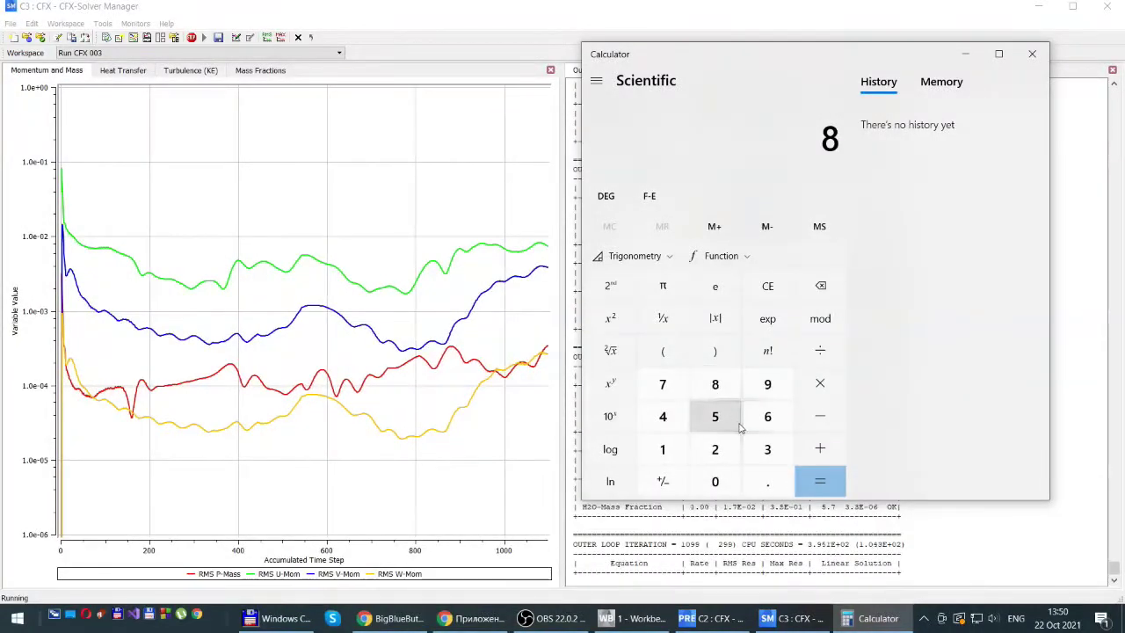
left_click(765, 450)
left_click(662, 447)
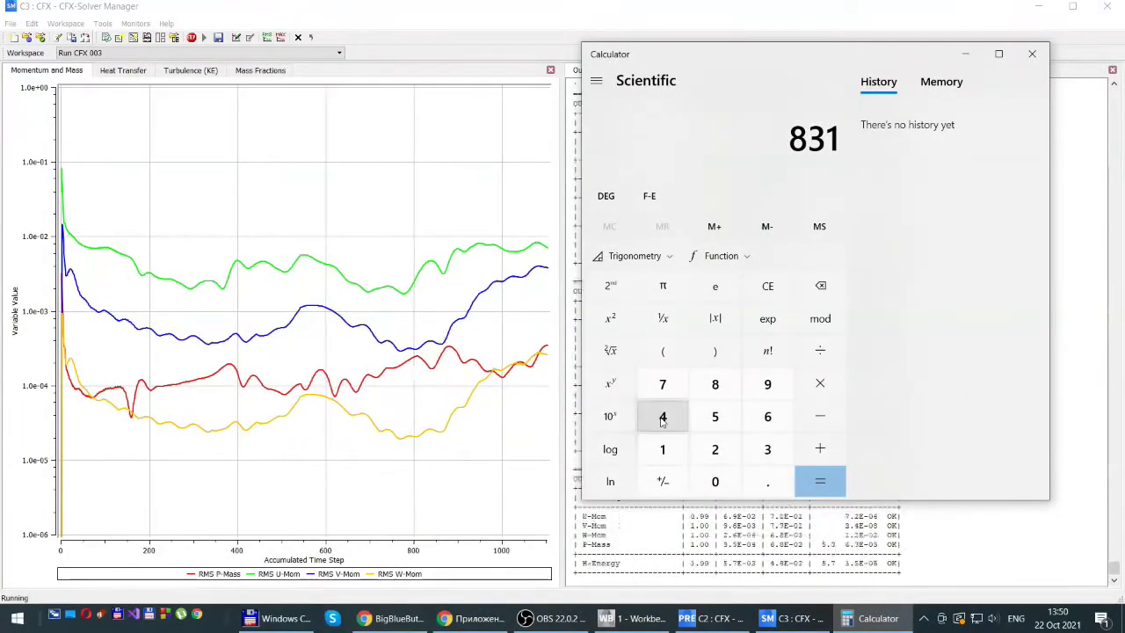
left_click(663, 418)
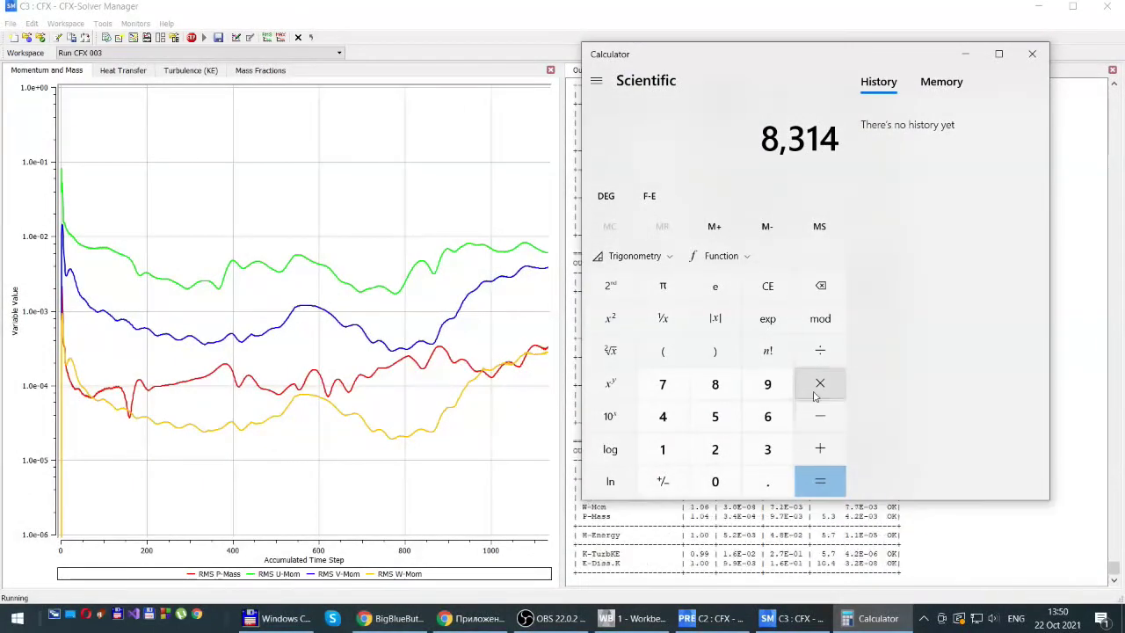
left_click(820, 355)
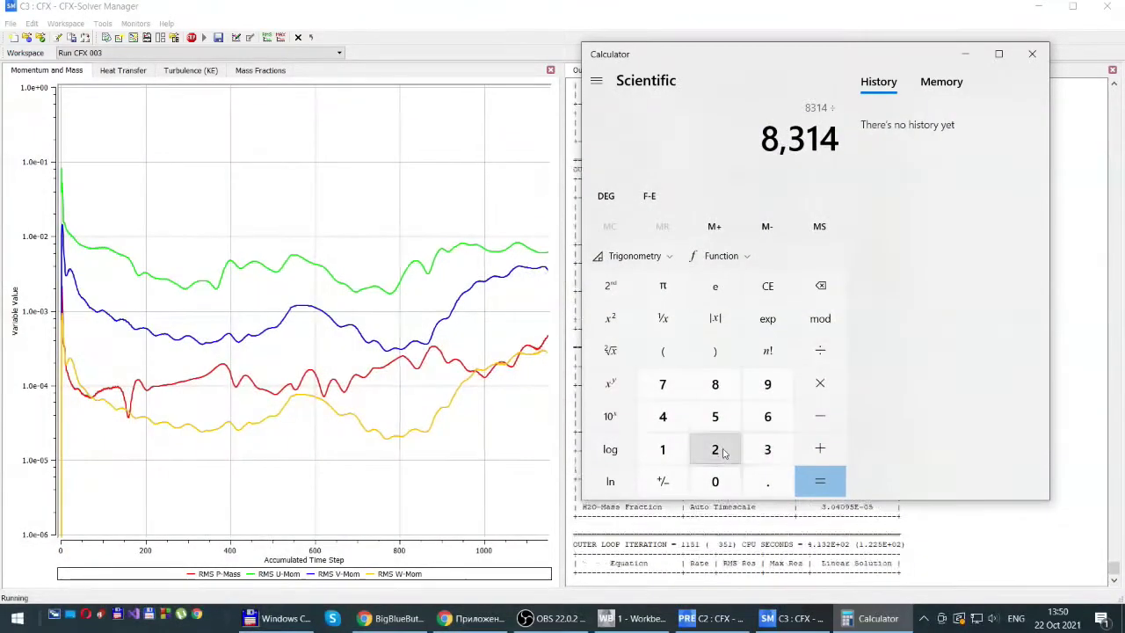
left_click(715, 450)
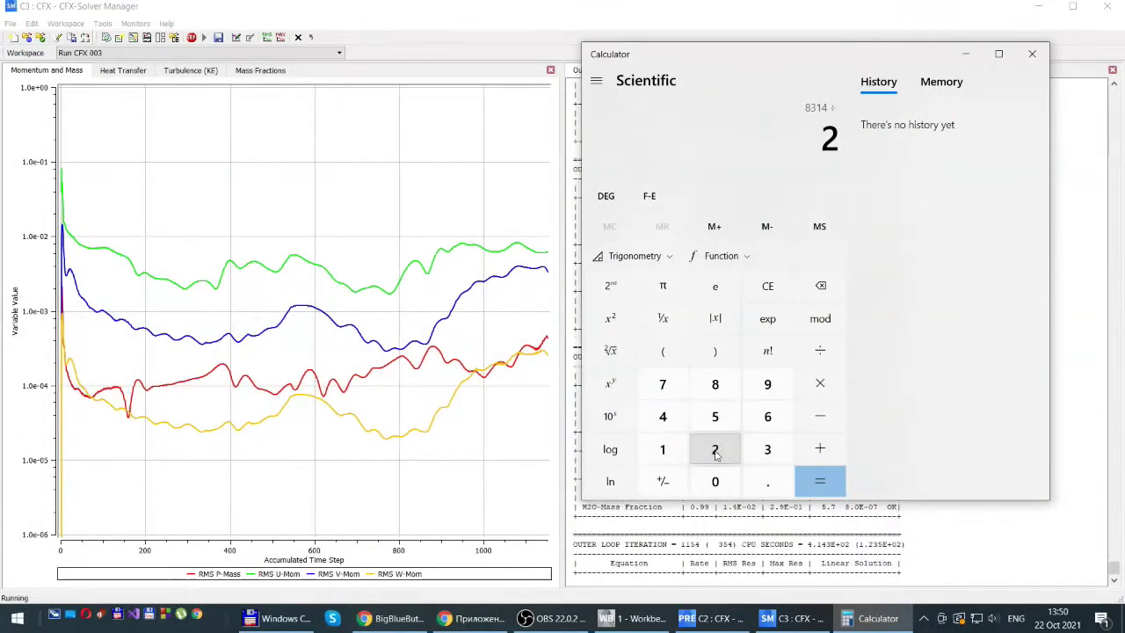
left_click(822, 481)
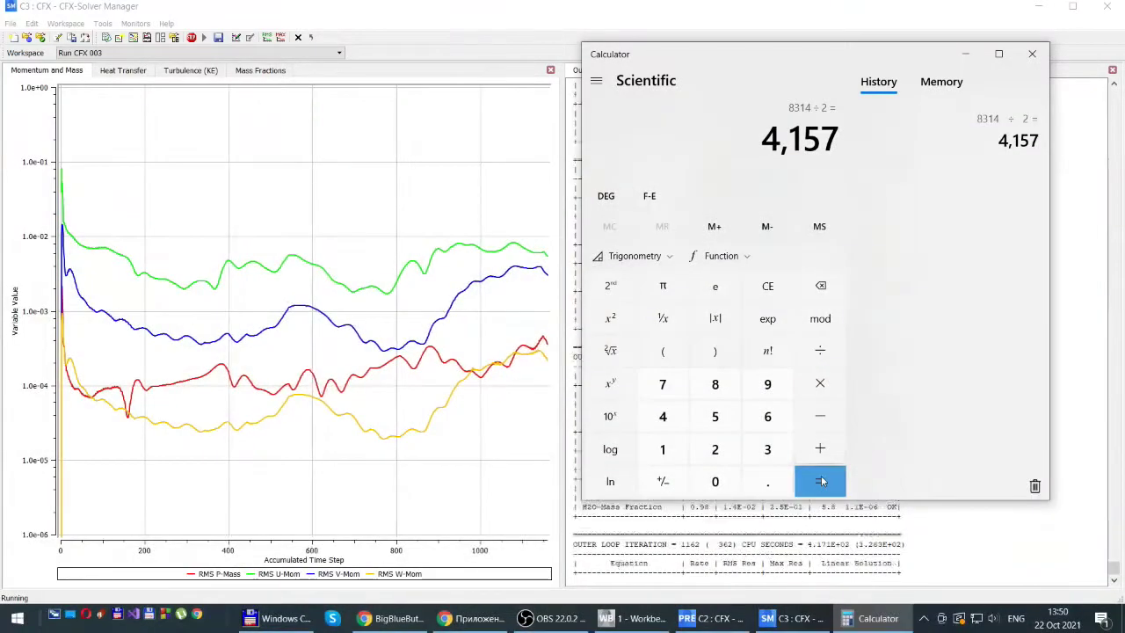
Multiply the quotient in the Calculator by 1.4
left_click(819, 385)
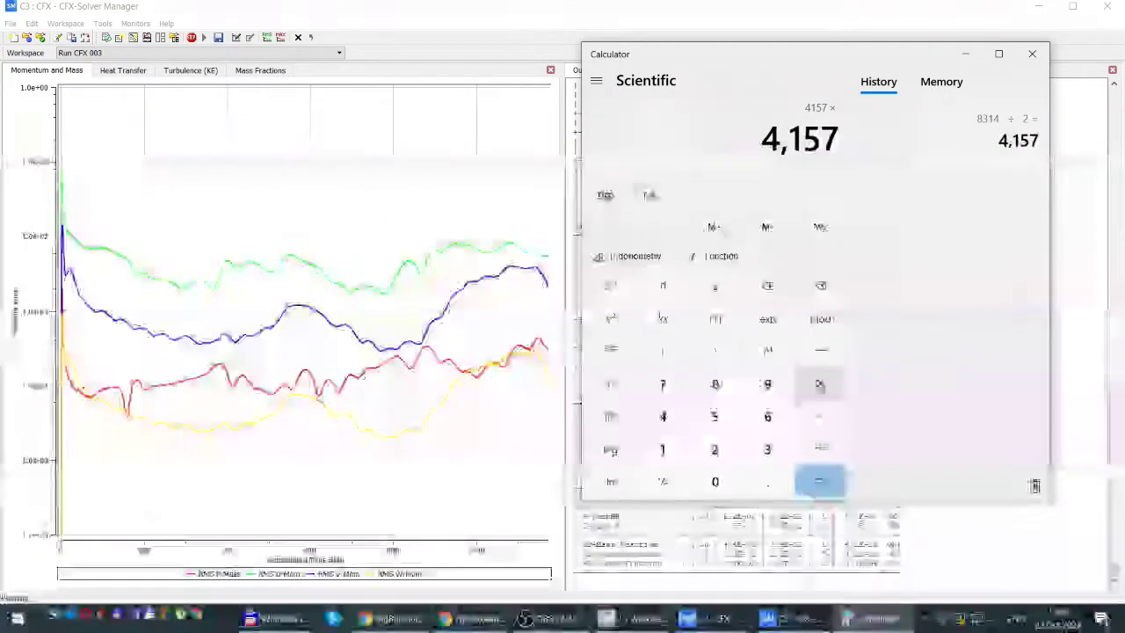
left_click(663, 451)
left_click(767, 482)
left_click(663, 416)
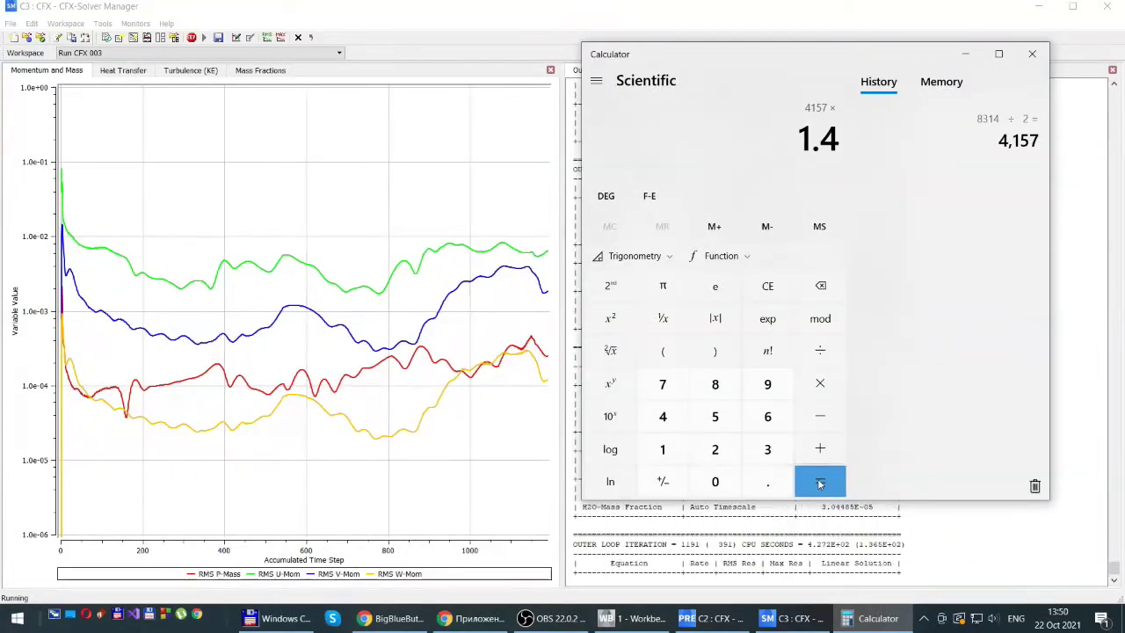
left_click(818, 485)
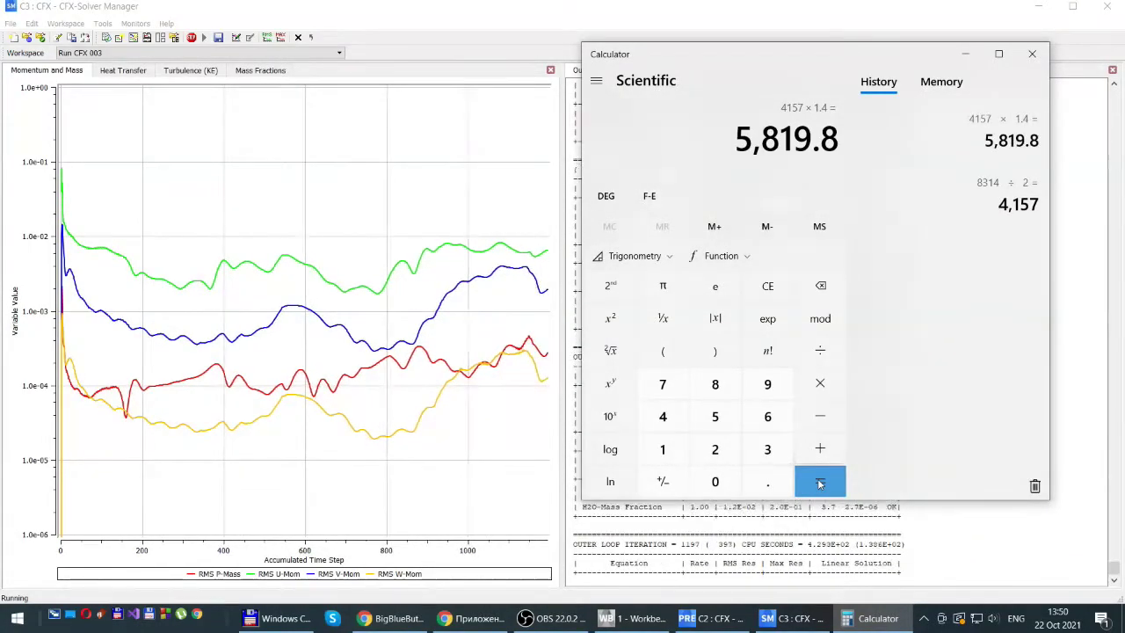
Multiply the calculated product by 293 and take the square root of the result
left_click(818, 386)
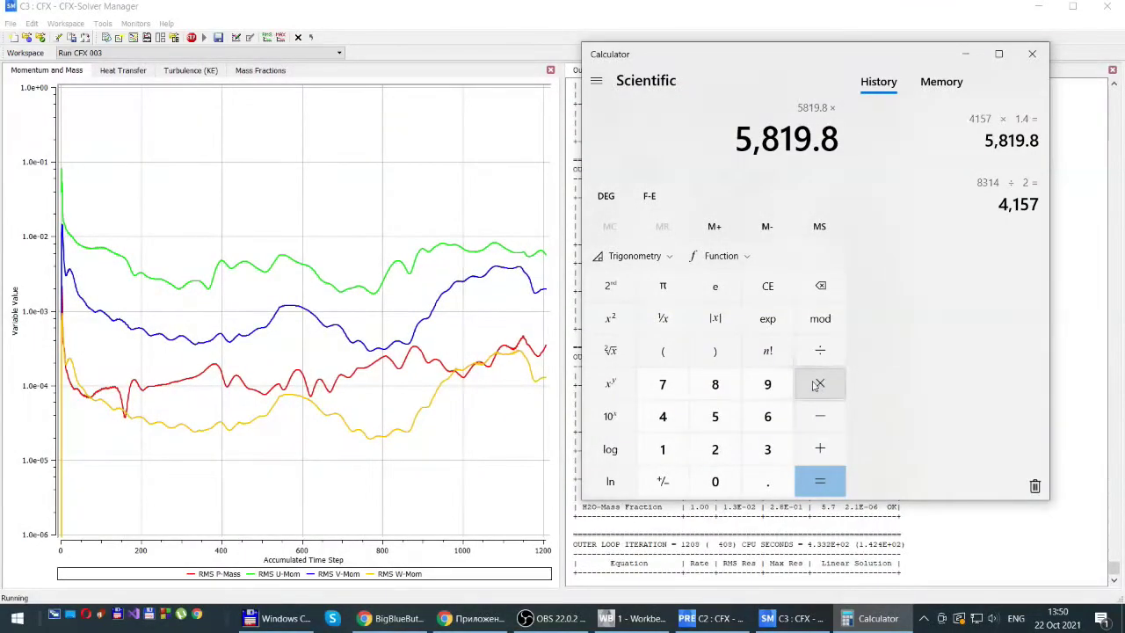
left_click(716, 451)
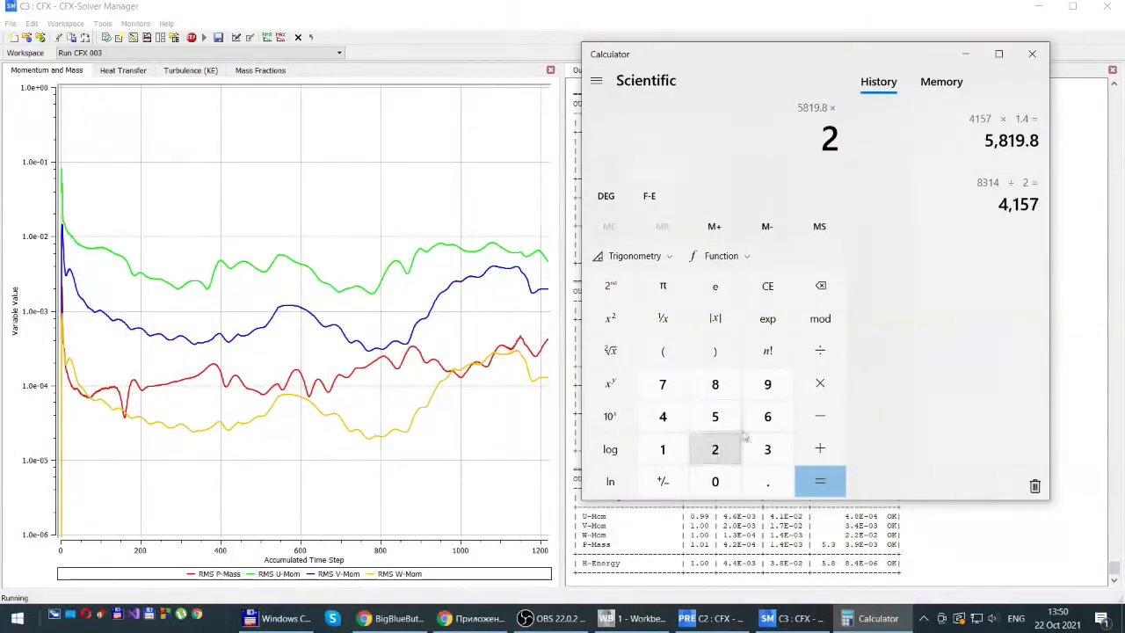
left_click(767, 386)
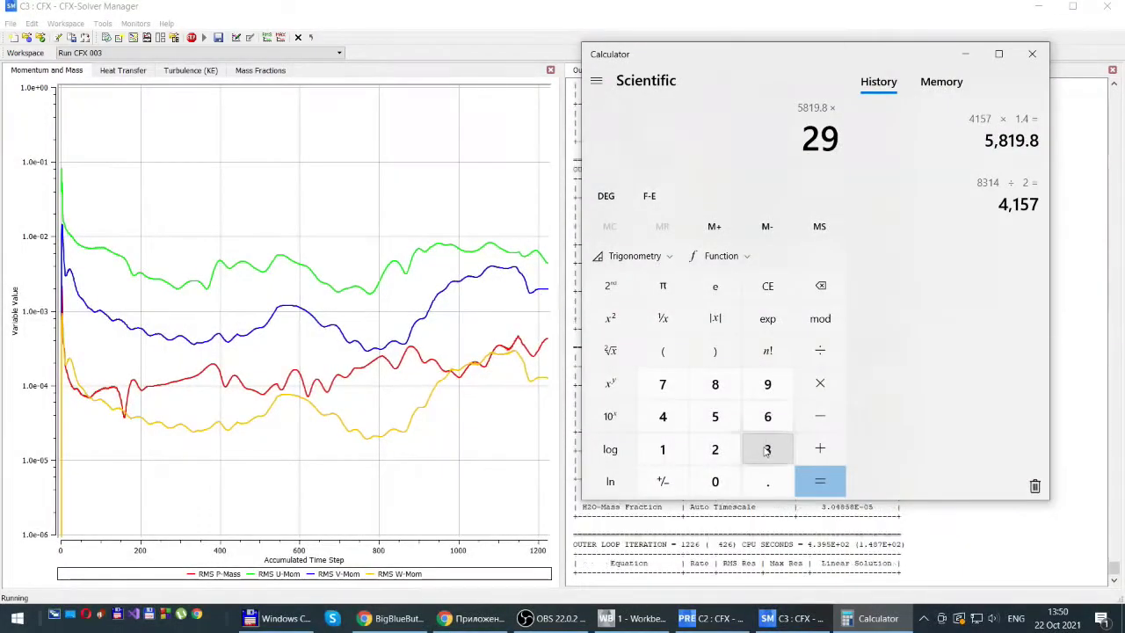
left_click(767, 450)
left_click(820, 483)
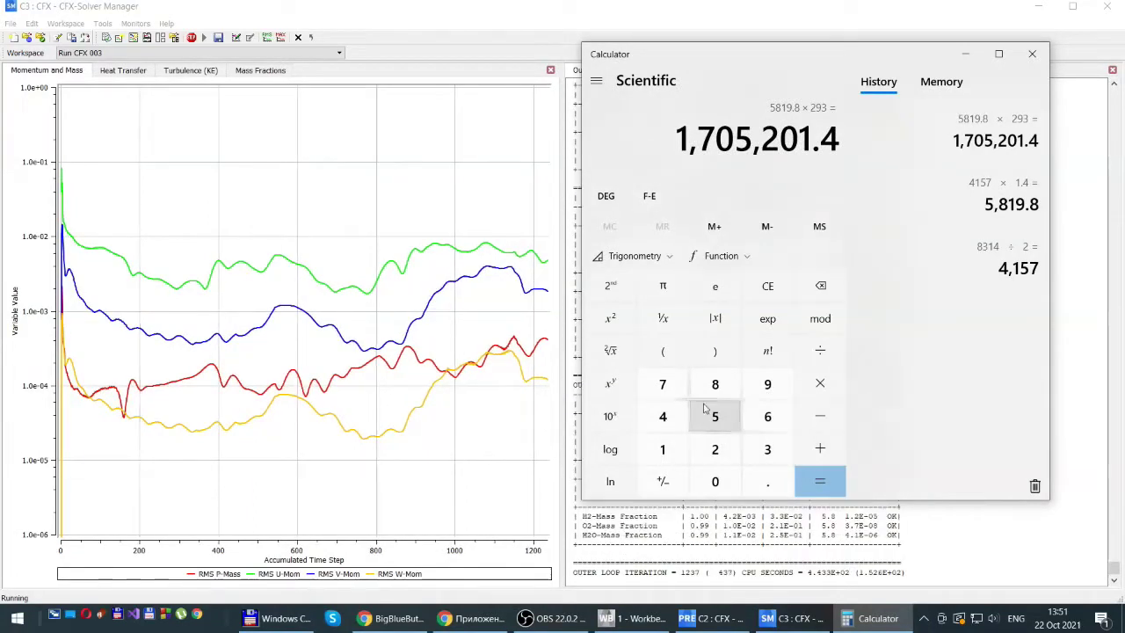
left_click(610, 351)
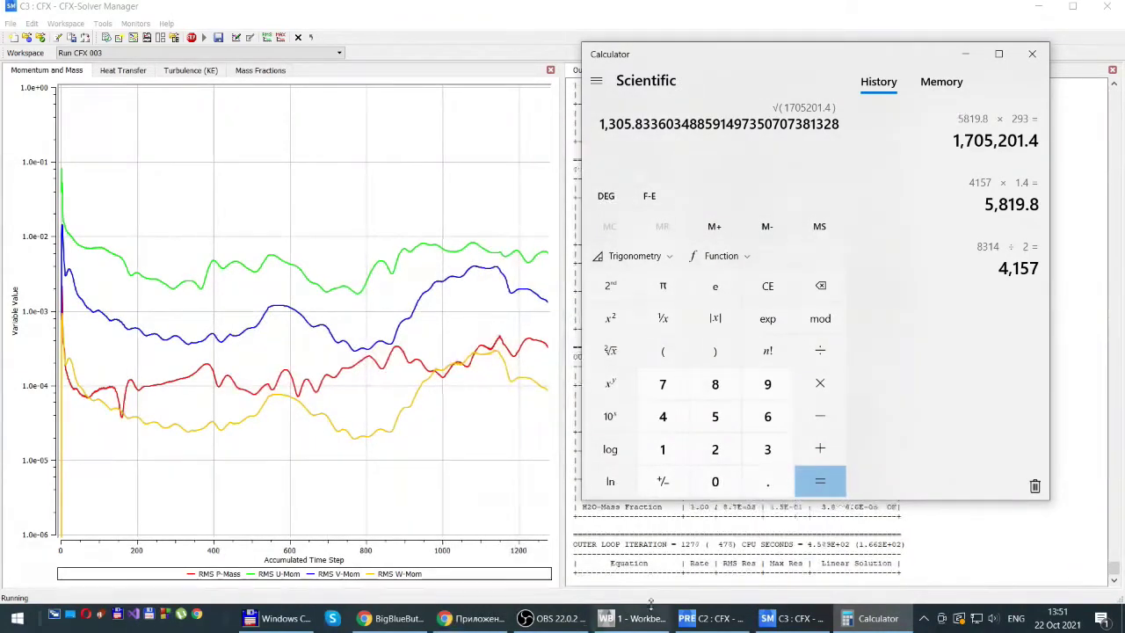
Switch to Windows Commander, open a blank Notepad document, and paste the clipboard contents into it
left_click(297, 618)
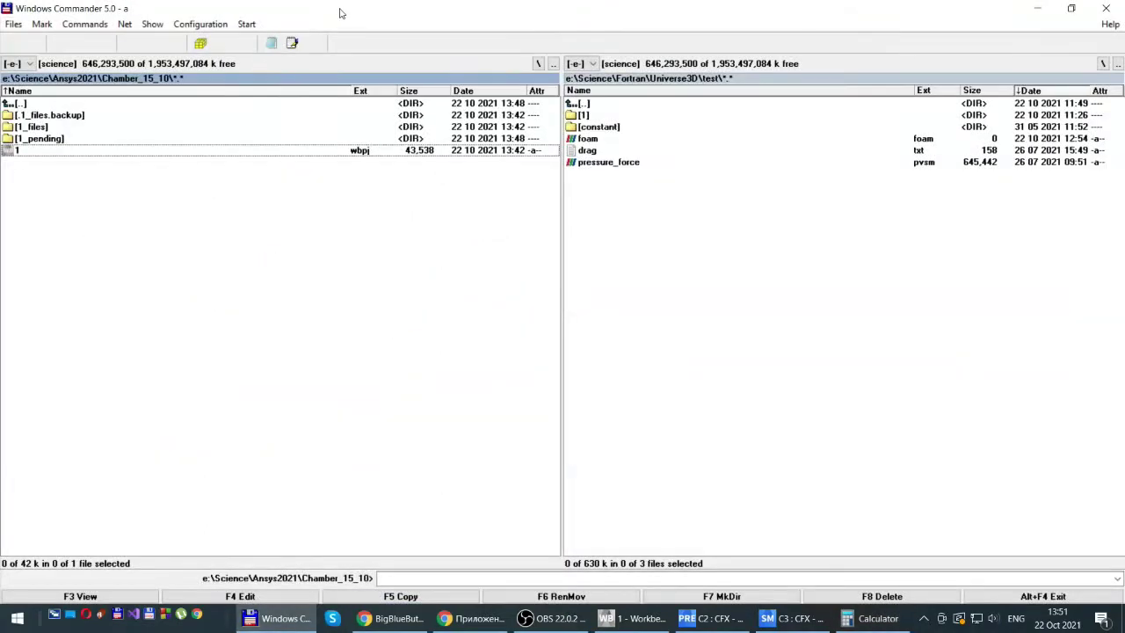
left_click(269, 45)
key("ctrl+v")
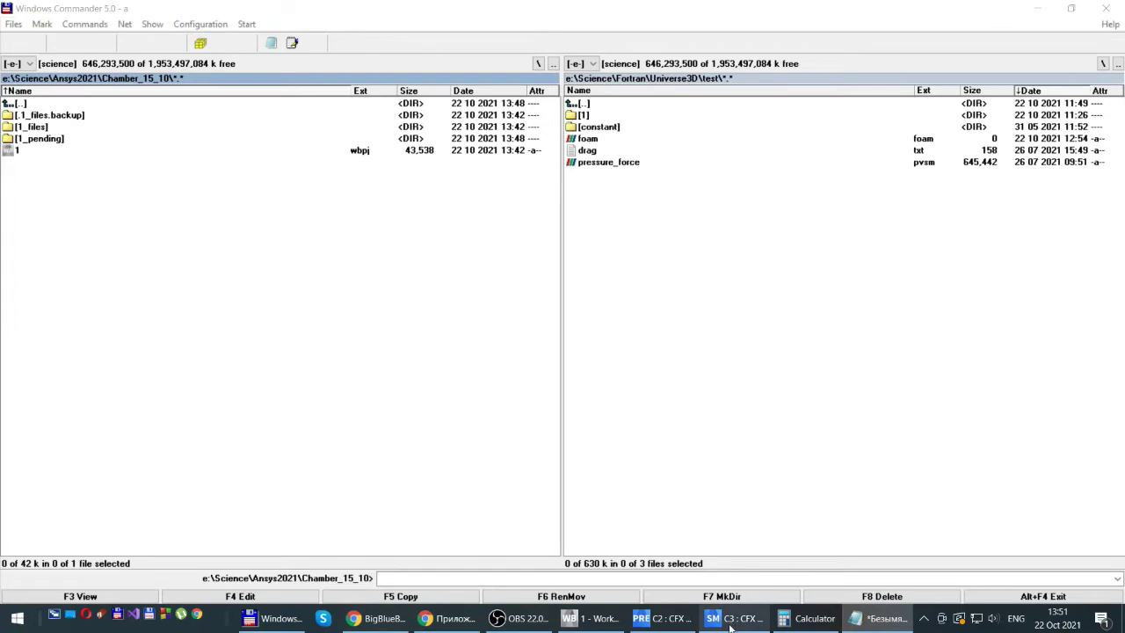
Switch back to CFX-Solver Manager, dismiss the run completion notice, and show the mass fraction residual plot
left_click(804, 618)
left_click(729, 620)
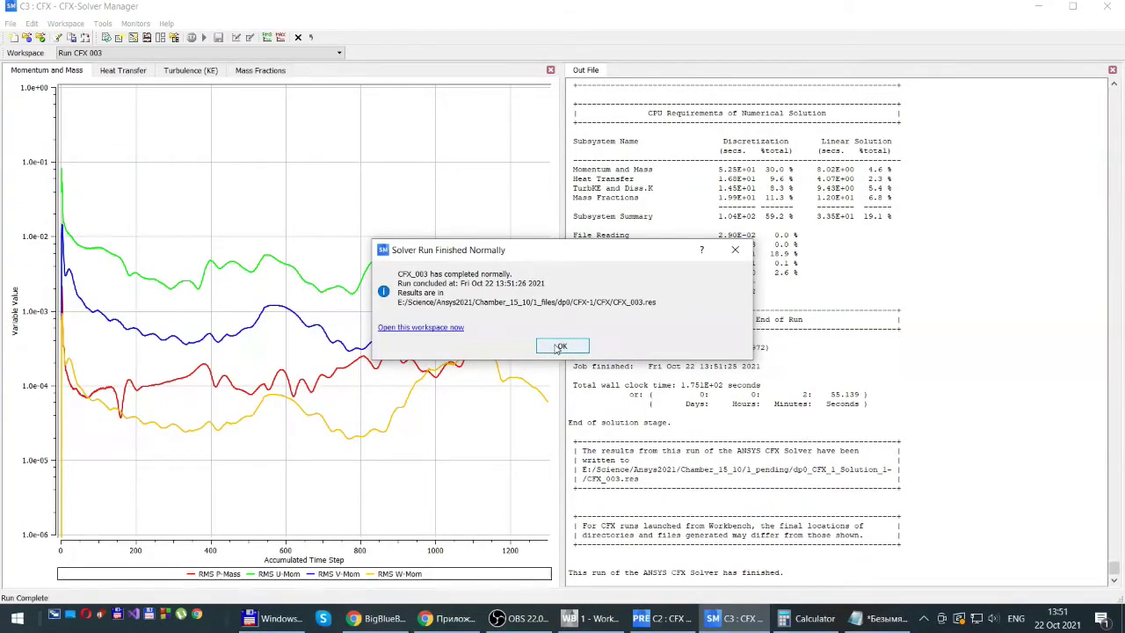
left_click(560, 346)
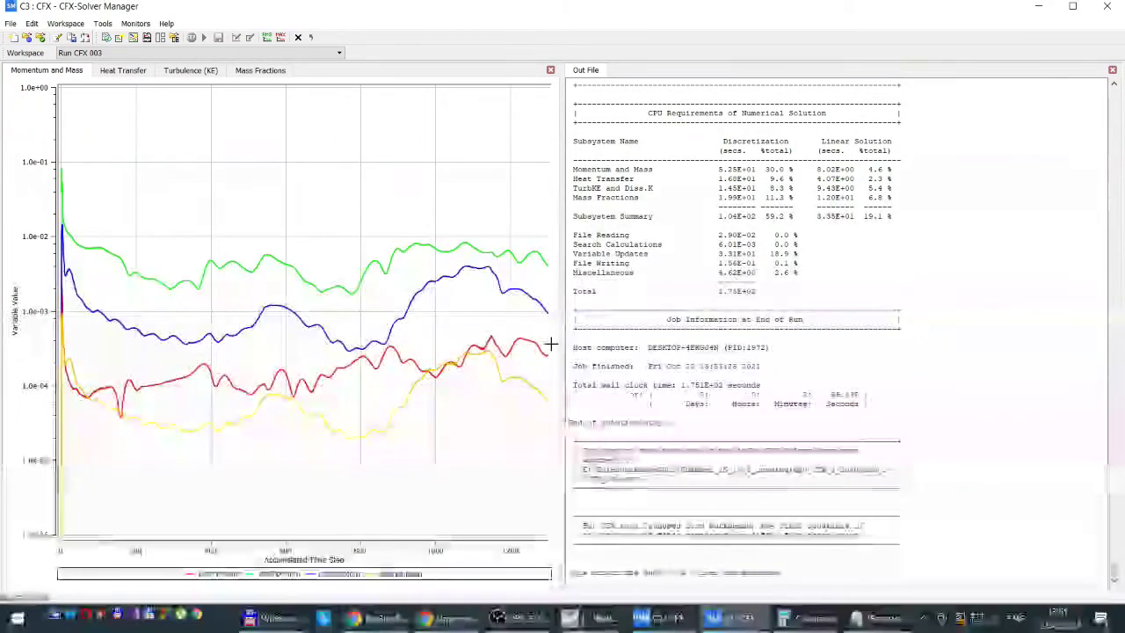
left_click(249, 73)
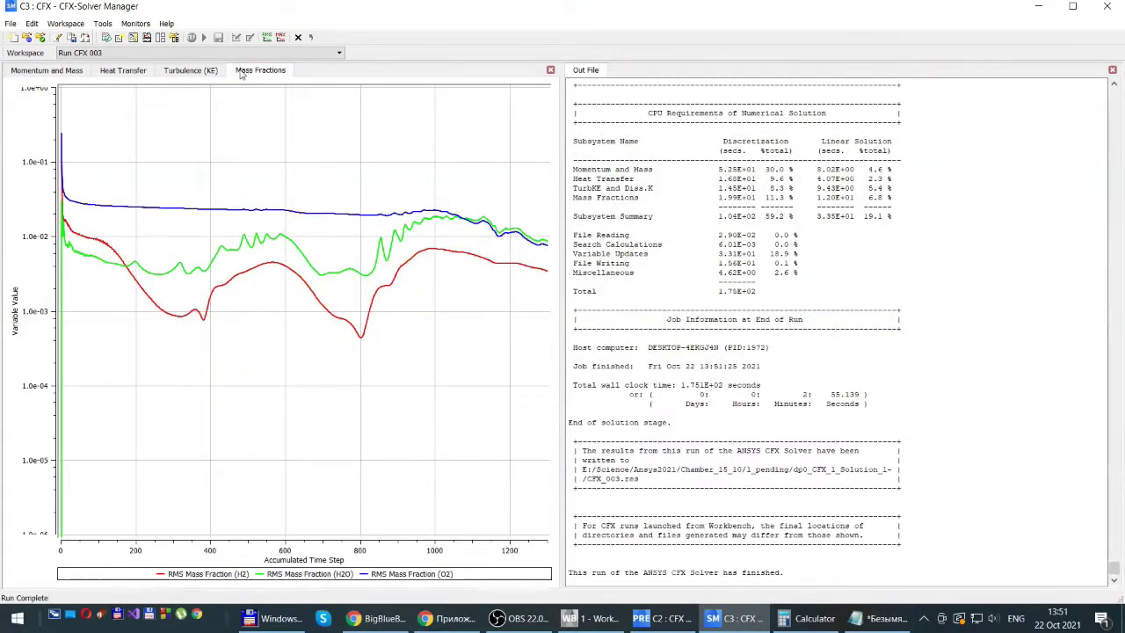
View the momentum and mass residuals, close CFX-Solver Manager, and open the CFX system's Results from Workbench
left_click(44, 71)
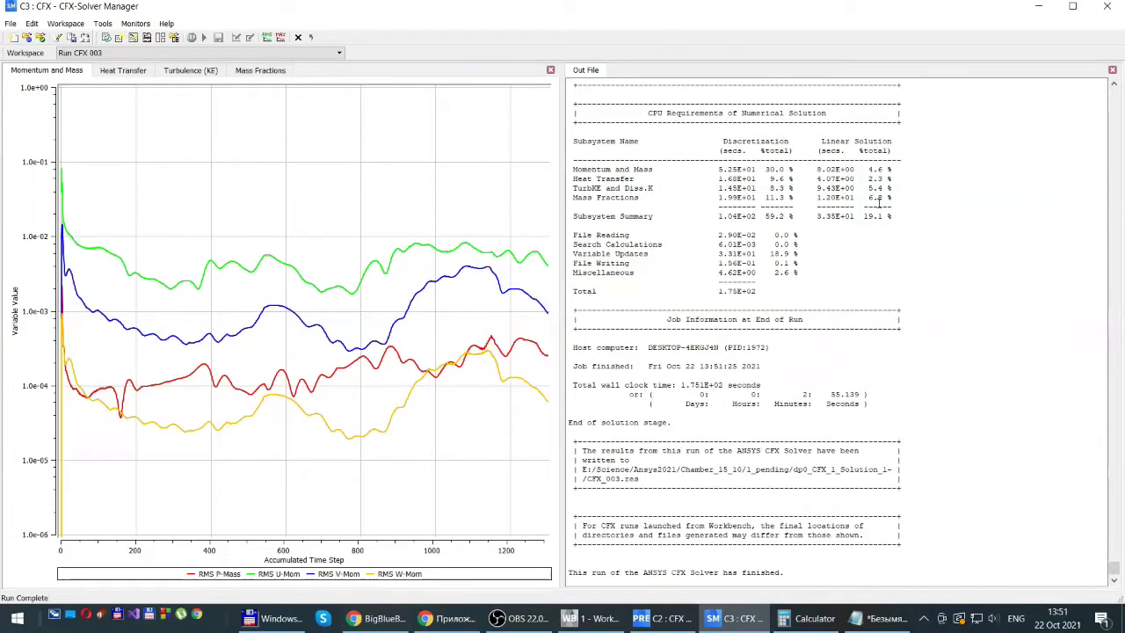
left_click(1107, 9)
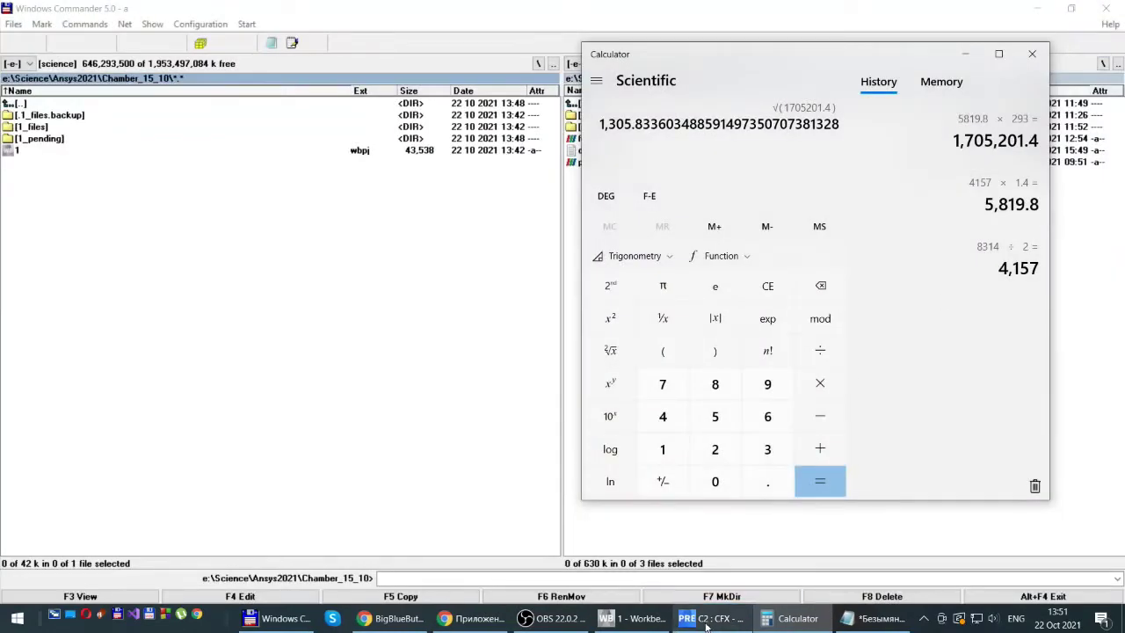
left_click(631, 617)
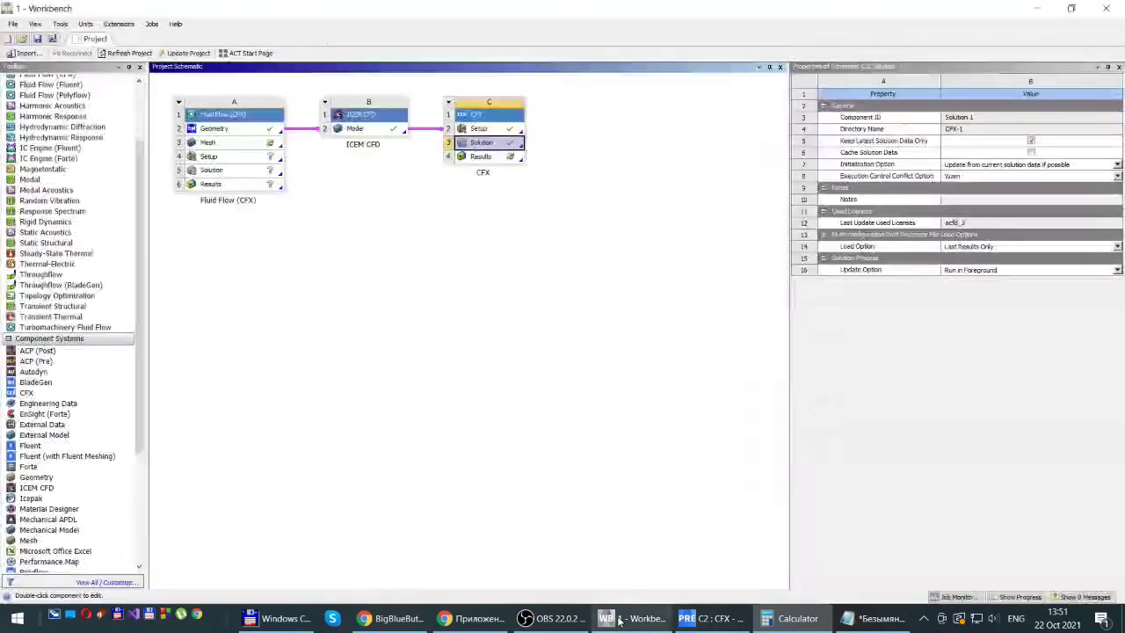
left_click(477, 158)
double_click(477, 158)
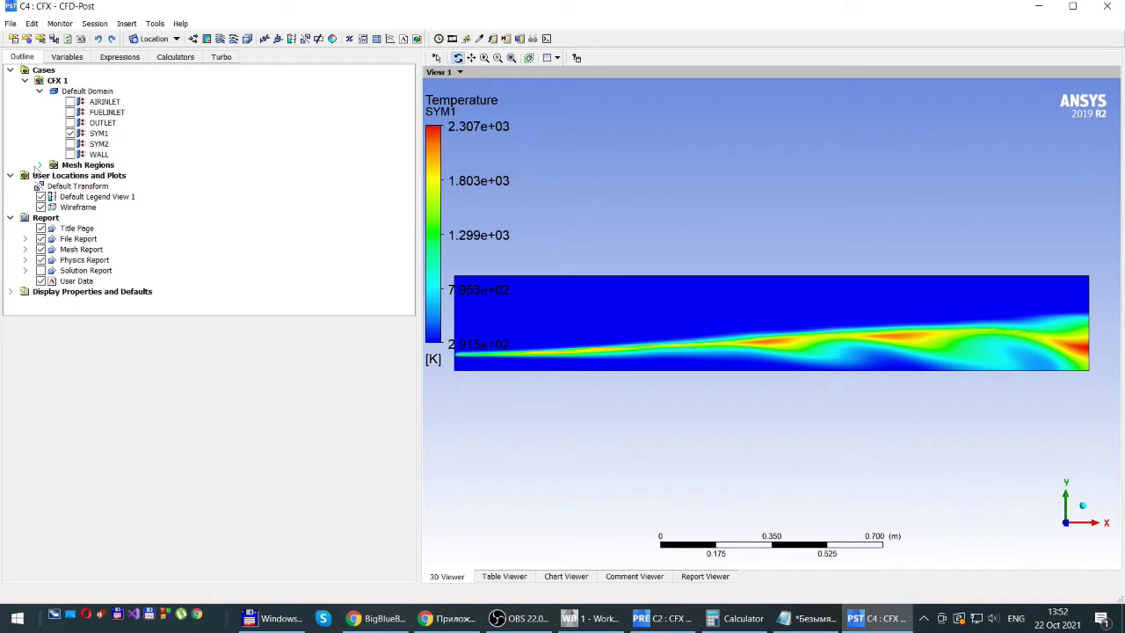
Color the SYM1 boundary by Mach Number to inspect its distribution along the chamber
left_click(96, 134)
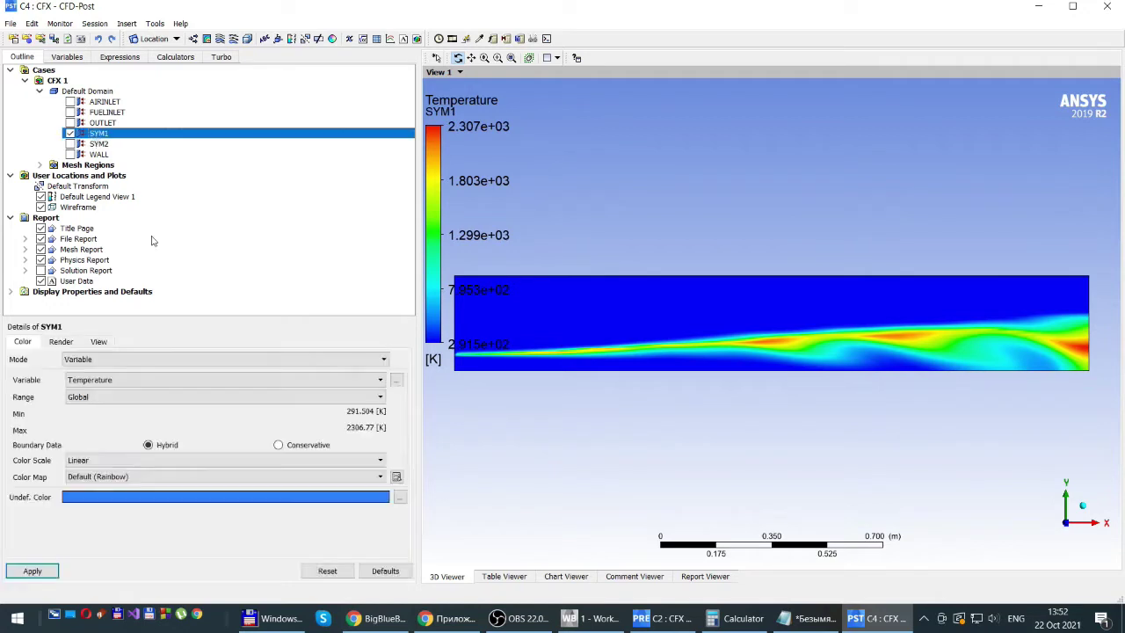
left_click(380, 380)
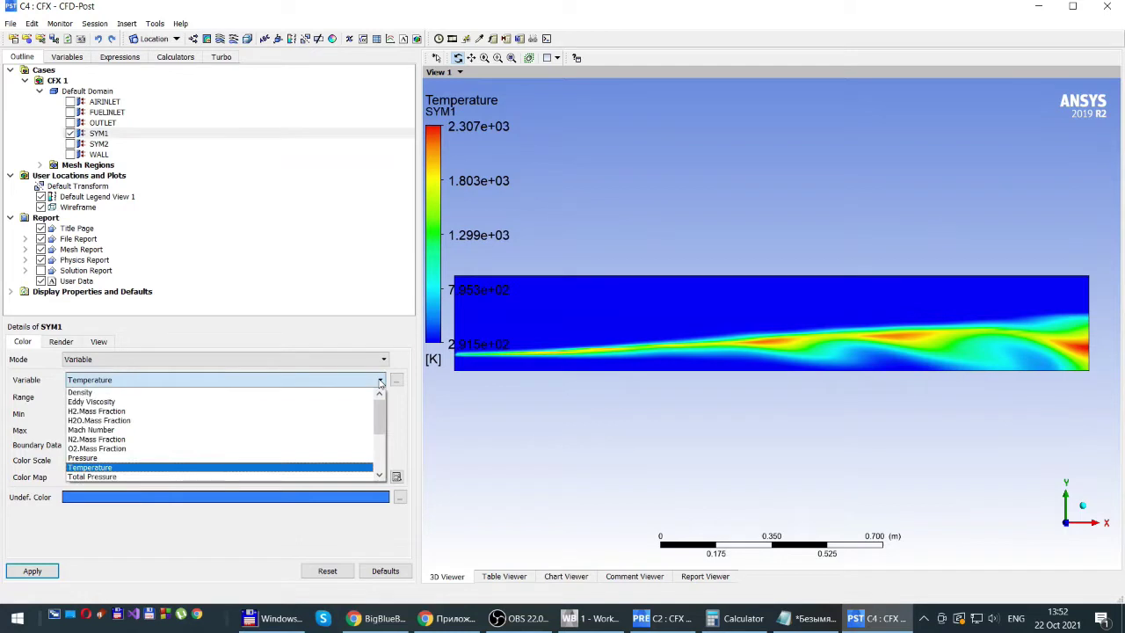
left_click(101, 430)
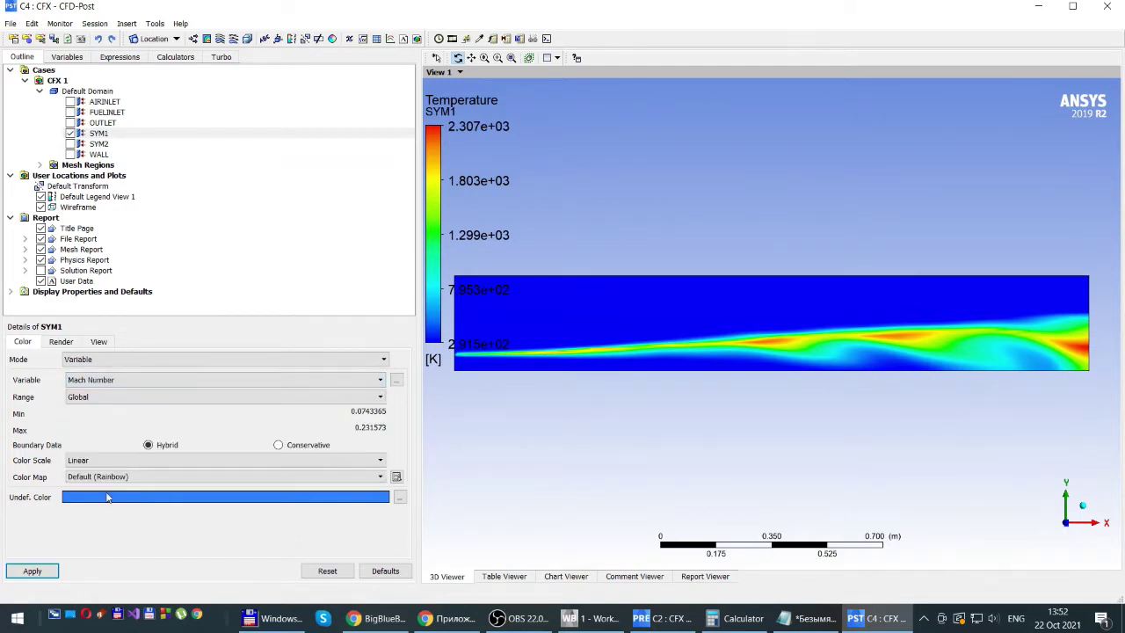
left_click(34, 571)
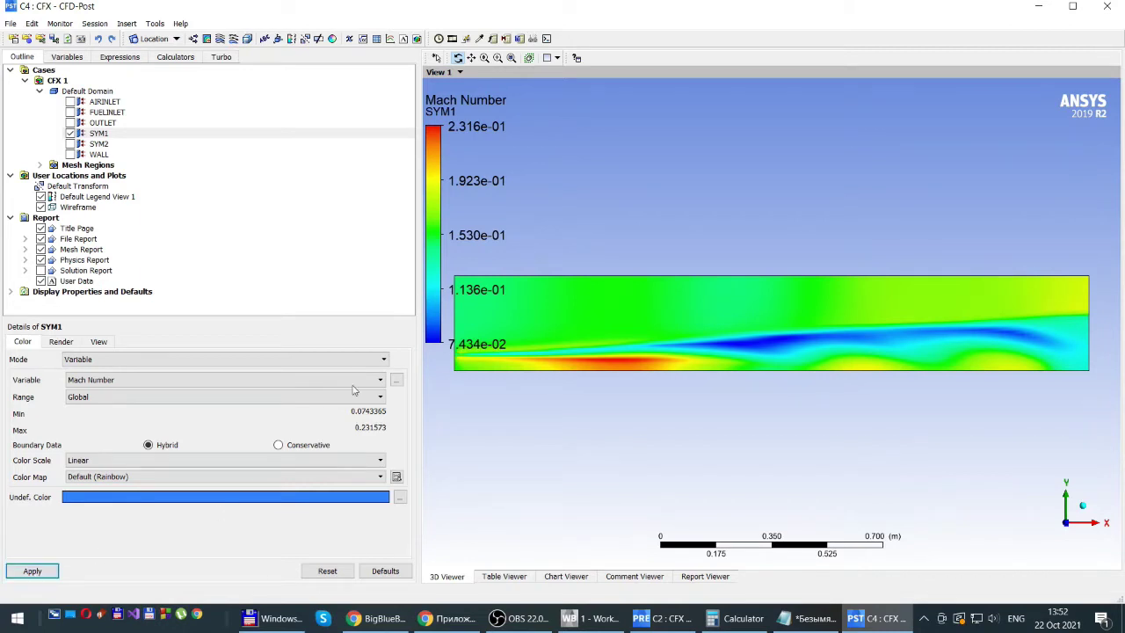
Color the SYM1 boundary by H2.Mass Fraction to inspect the hydrogen distribution
left_click(380, 379)
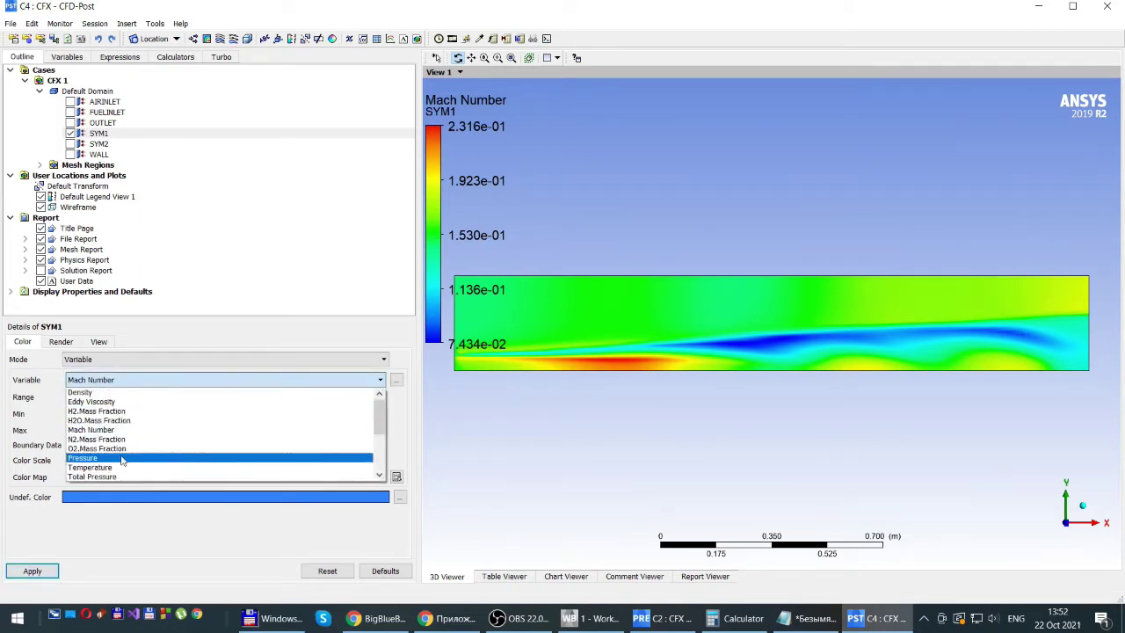
left_click(88, 422)
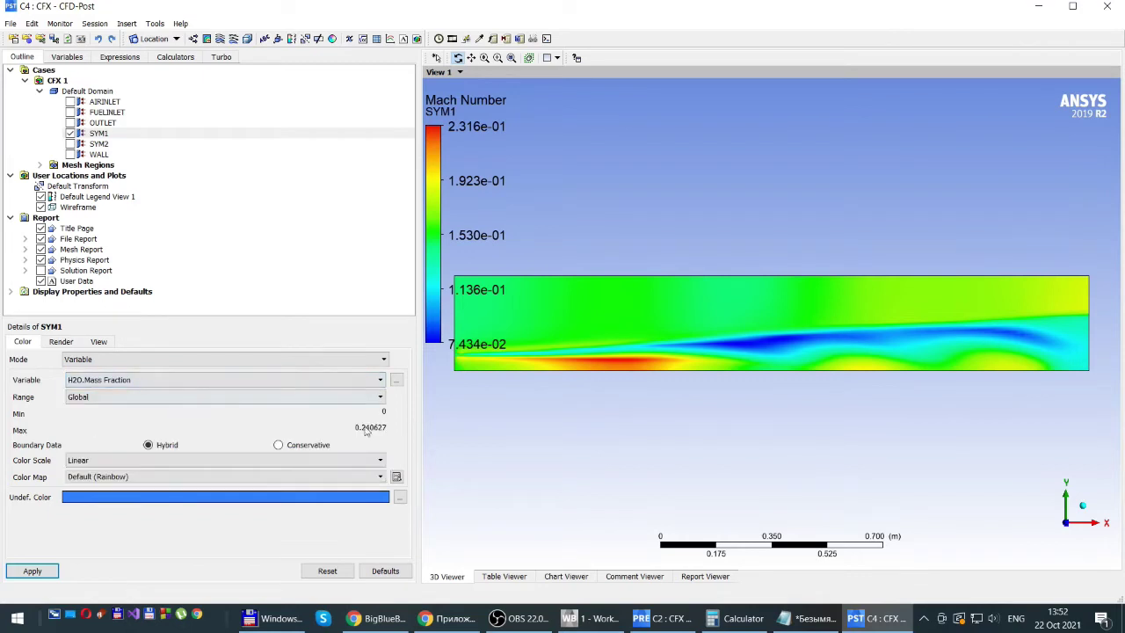
left_click(381, 380)
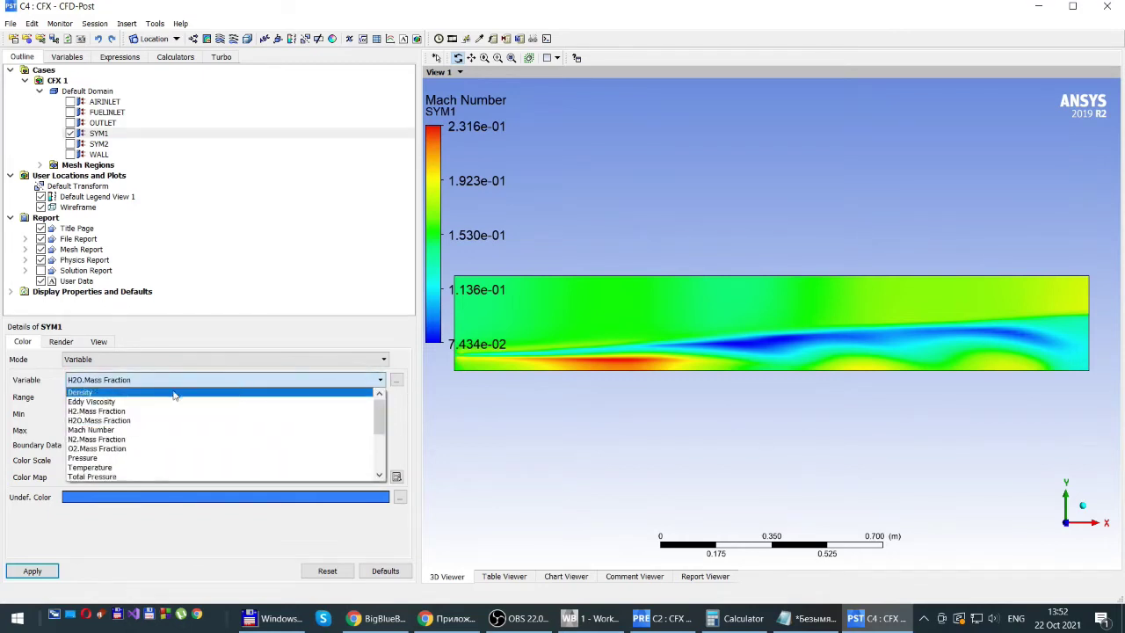
left_click(96, 412)
left_click(32, 572)
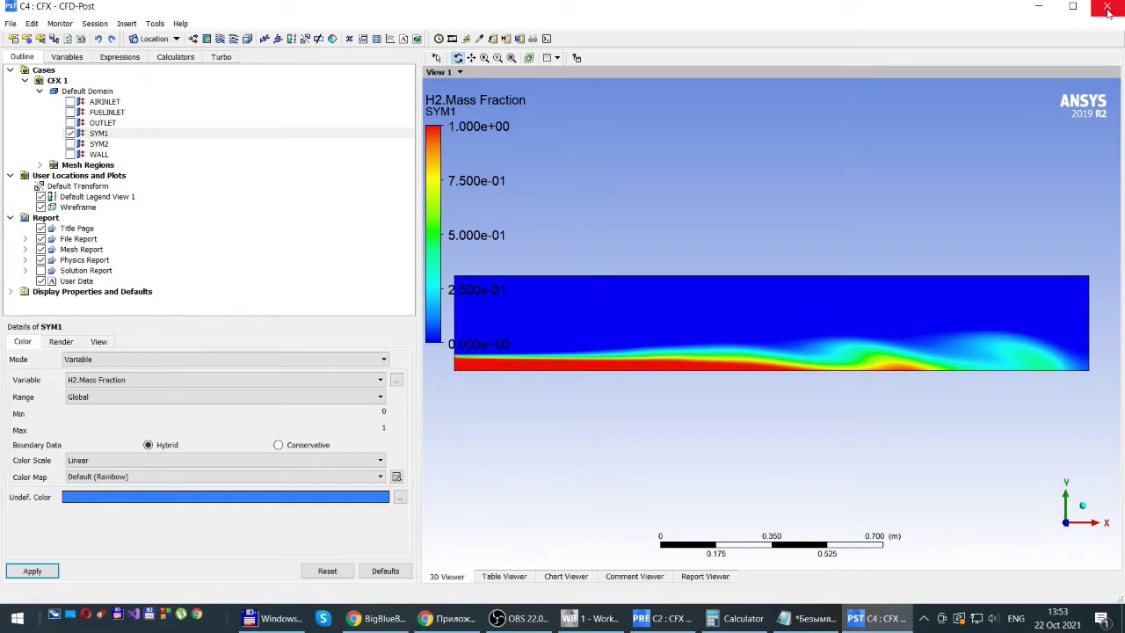
Close CFD-Post, reopen the CFX system's Solution from Workbench, and start another solver run
left_click(1107, 13)
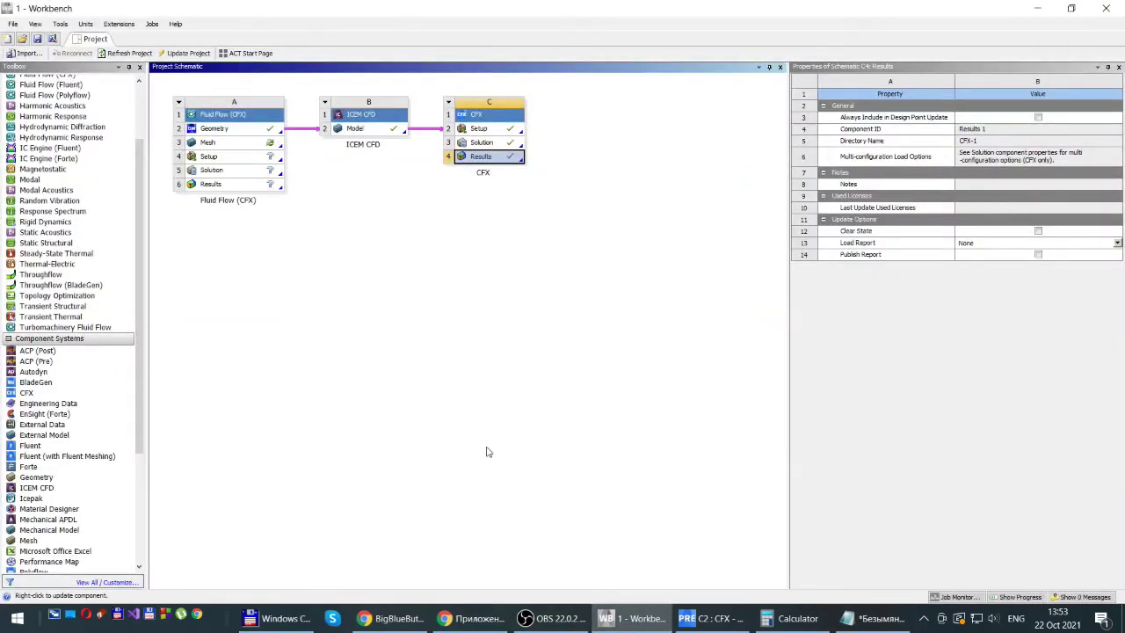
double_click(474, 144)
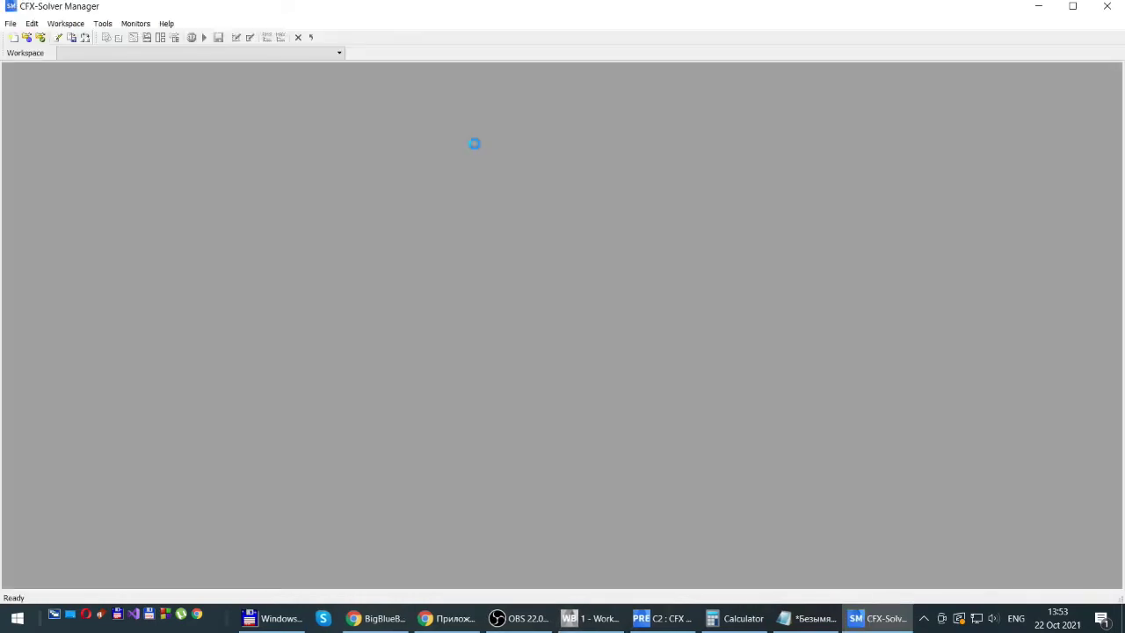
left_click(405, 474)
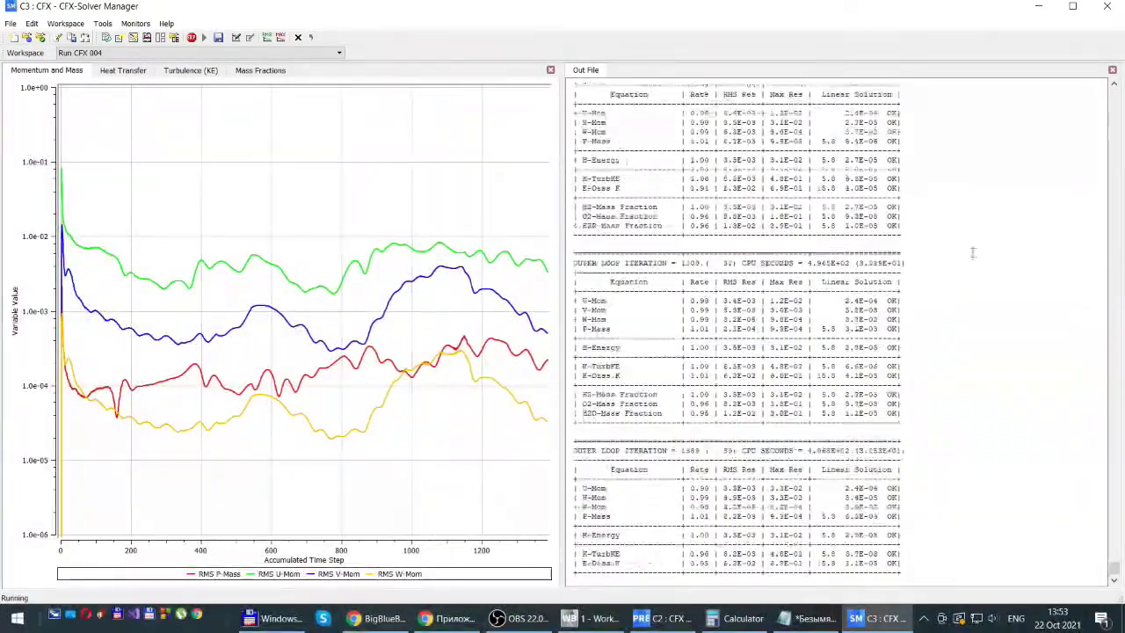
Monitor the heat transfer, mass fraction, and momentum and mass residual plots in turn while the solver runs
left_click(123, 72)
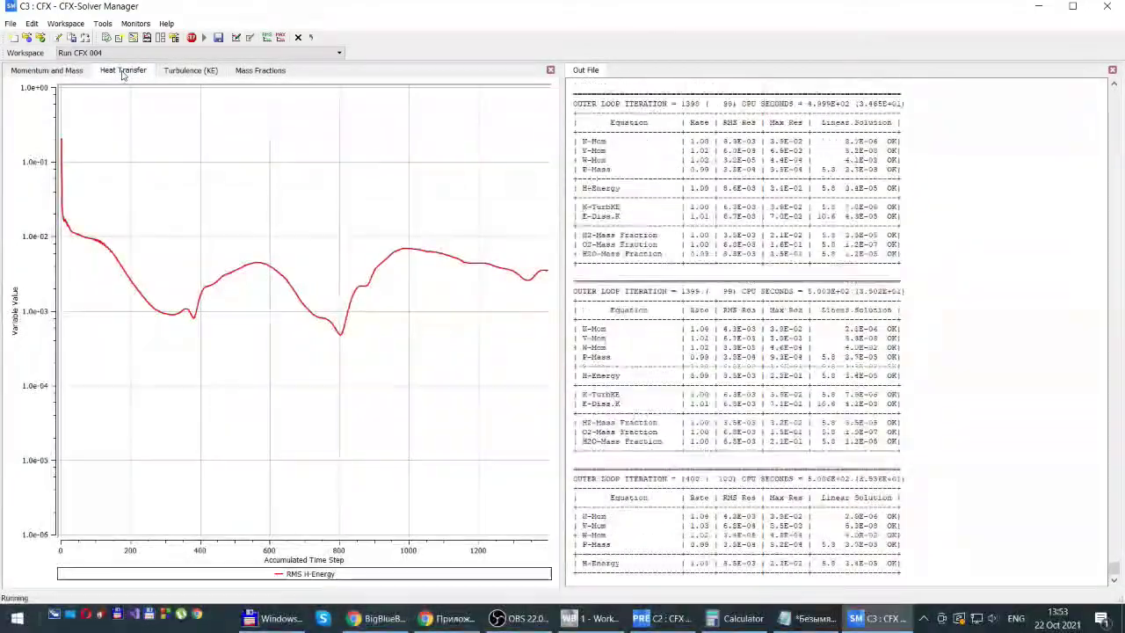
left_click(257, 72)
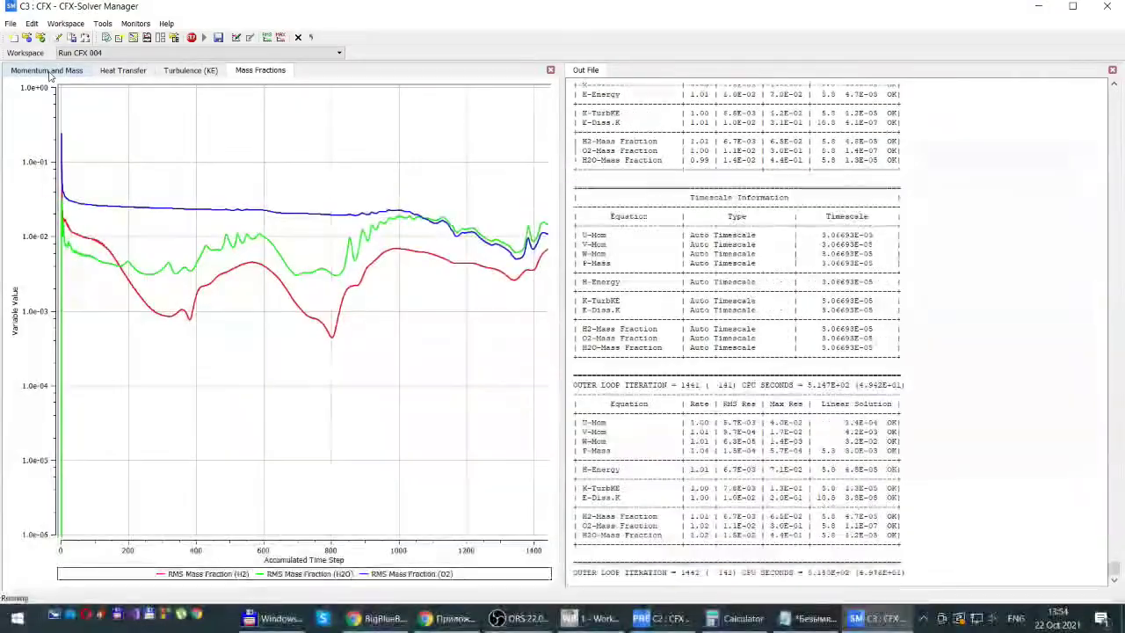
left_click(47, 70)
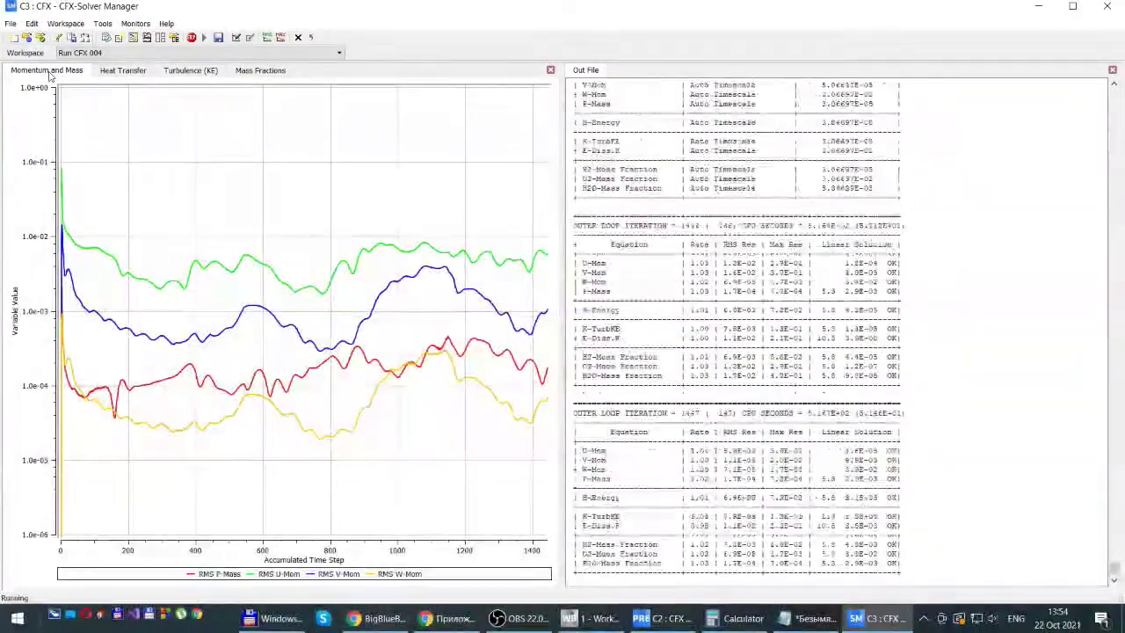
left_click(124, 72)
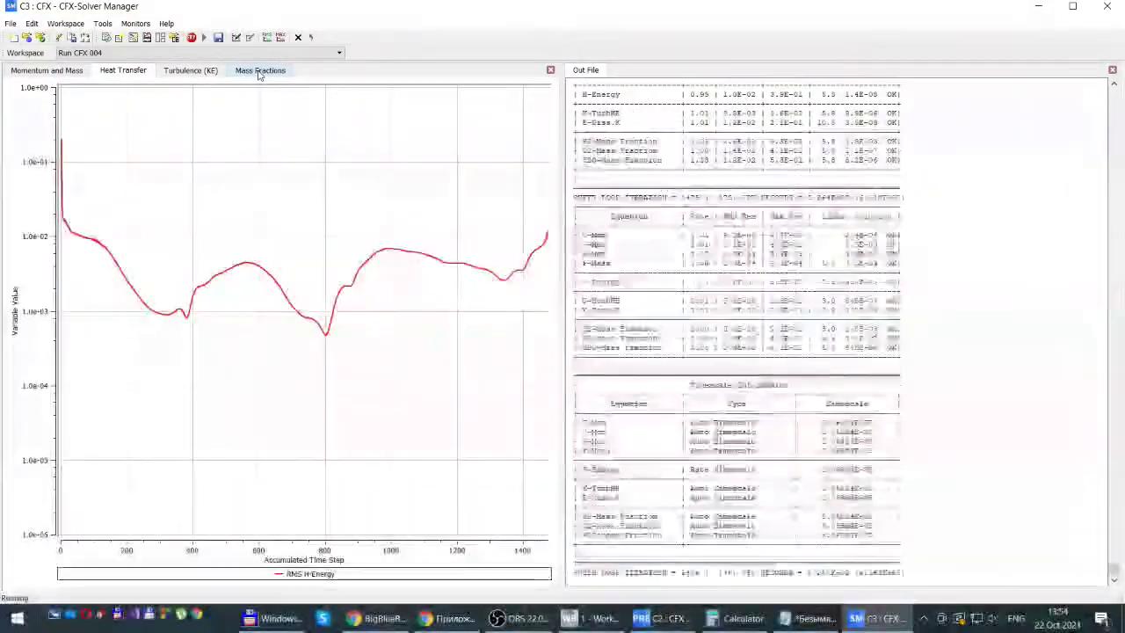
left_click(259, 71)
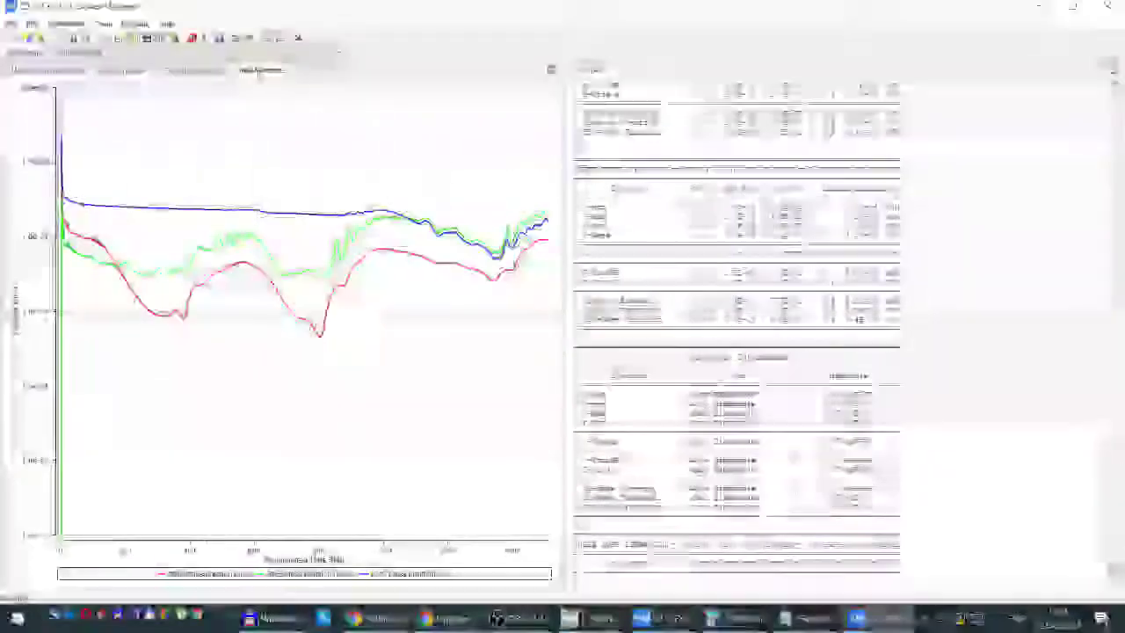
left_click(123, 72)
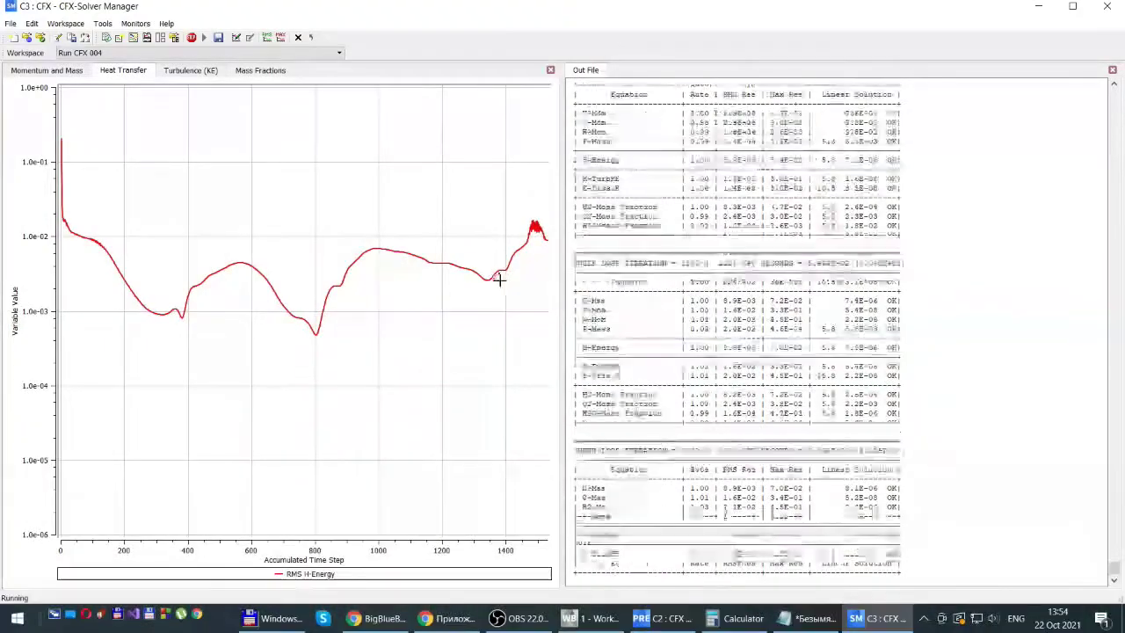
left_click(32, 73)
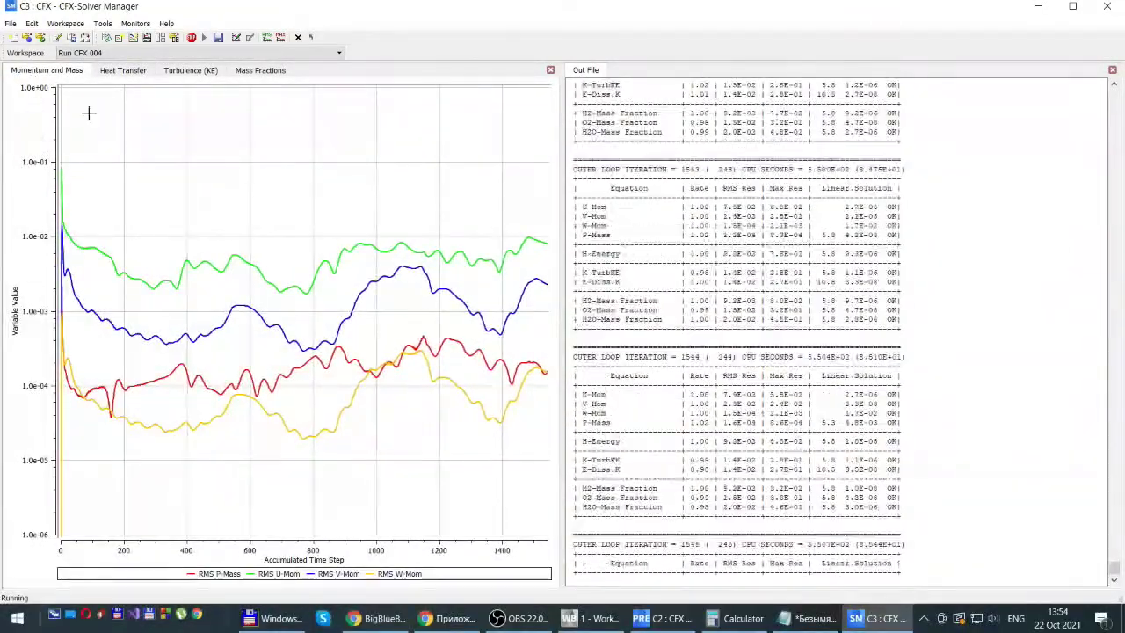
left_click(256, 71)
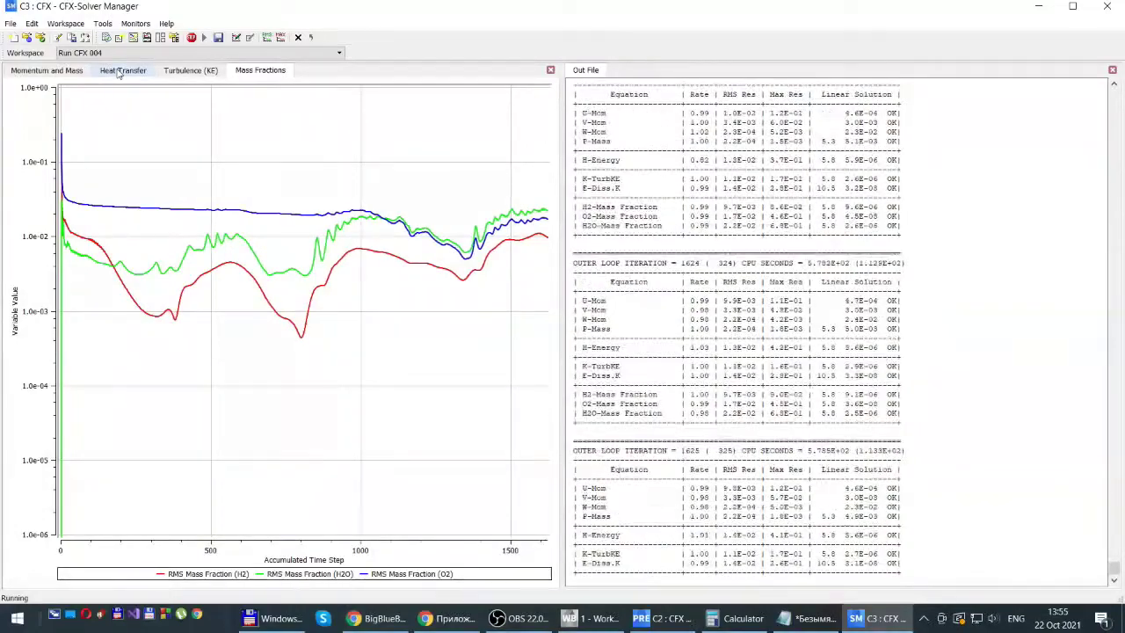
left_click(120, 70)
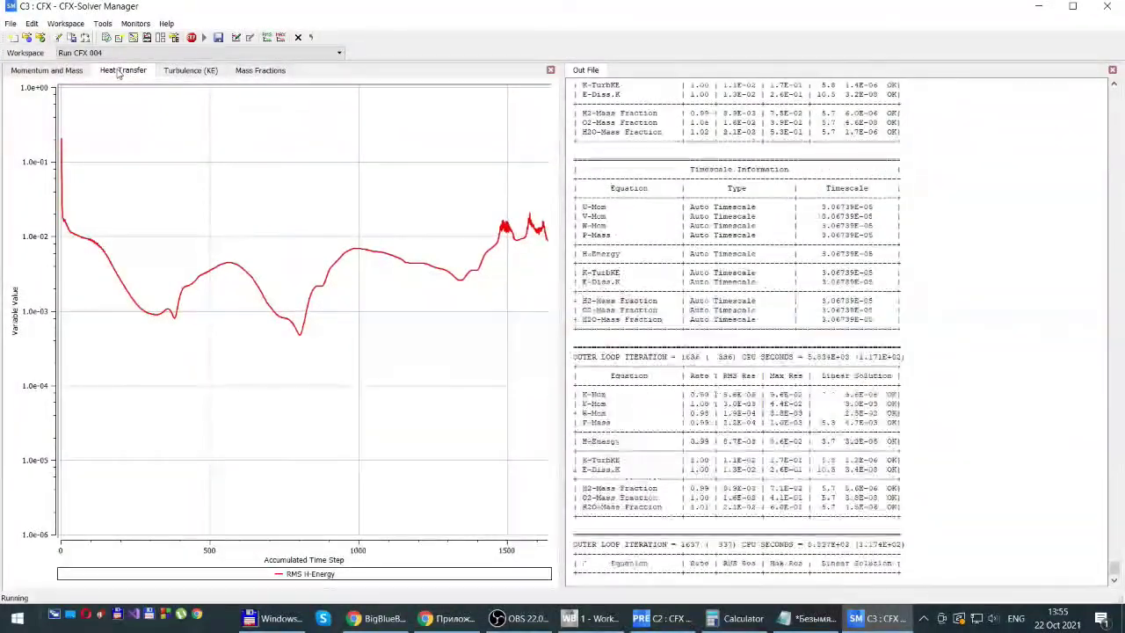
left_click(49, 73)
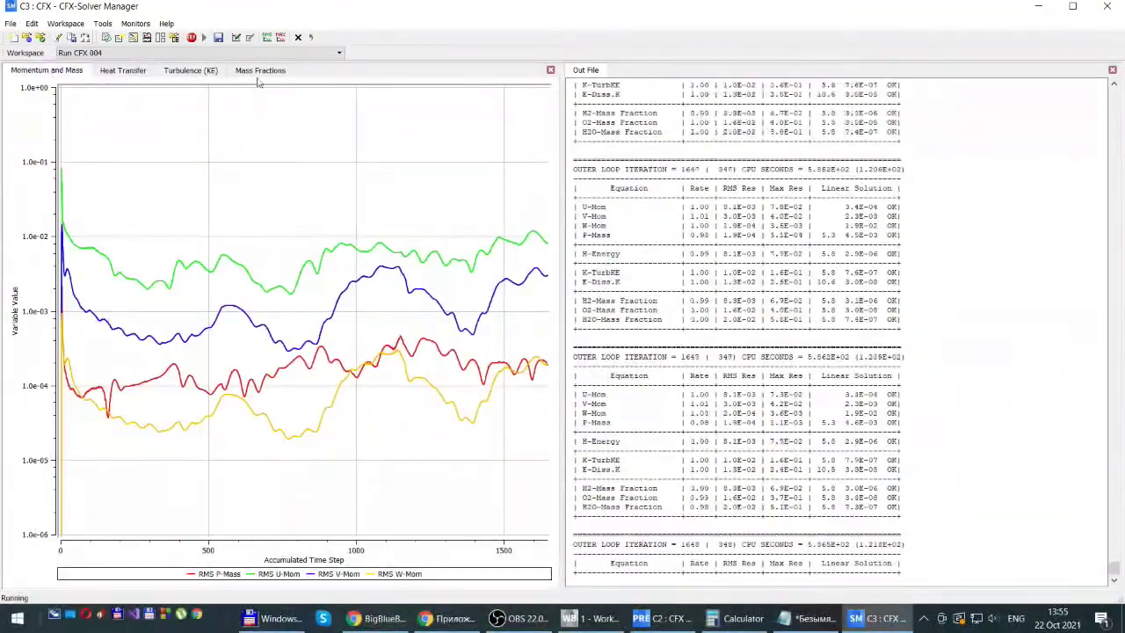
Review the mass fraction, heat transfer, and momentum and mass residual plots of the solver run, dismissing its completion notice
left_click(260, 71)
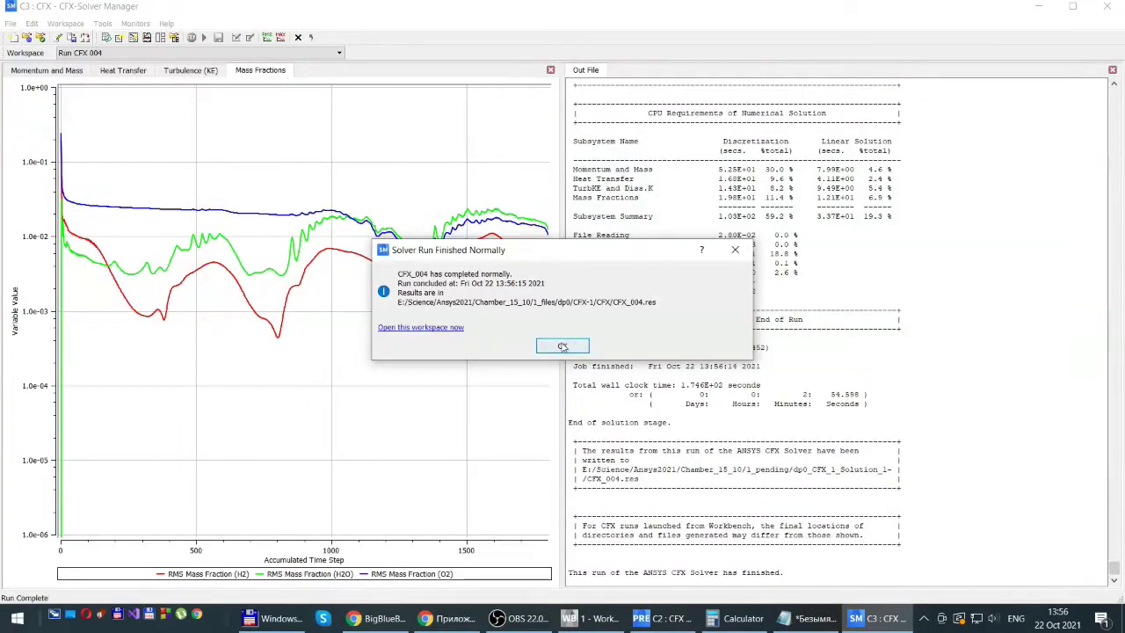
left_click(560, 343)
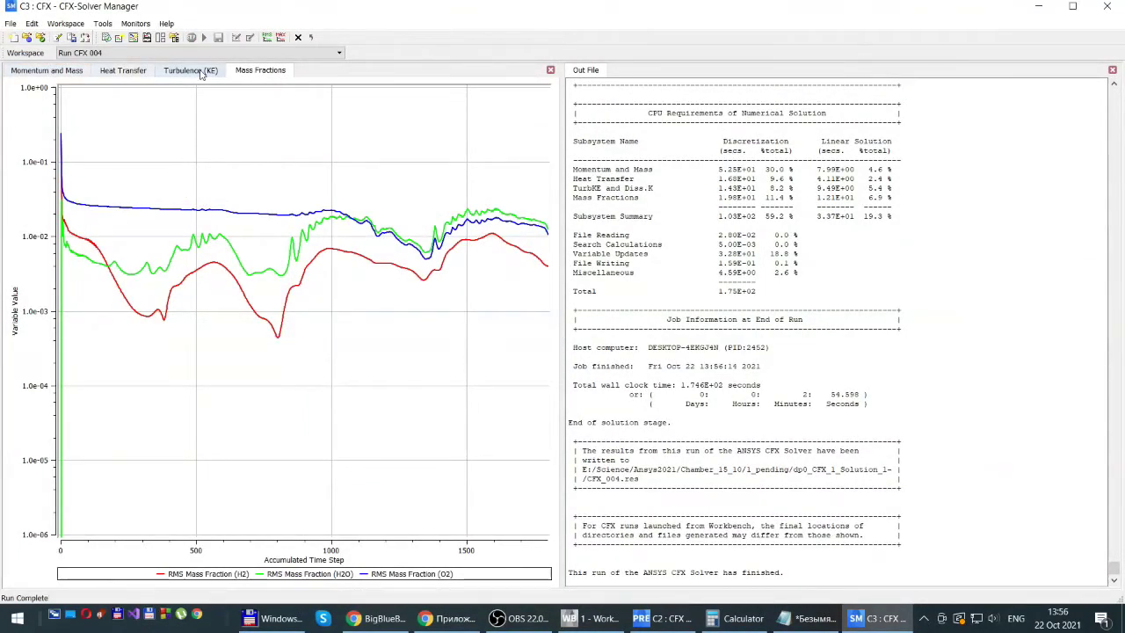
left_click(132, 74)
left_click(47, 71)
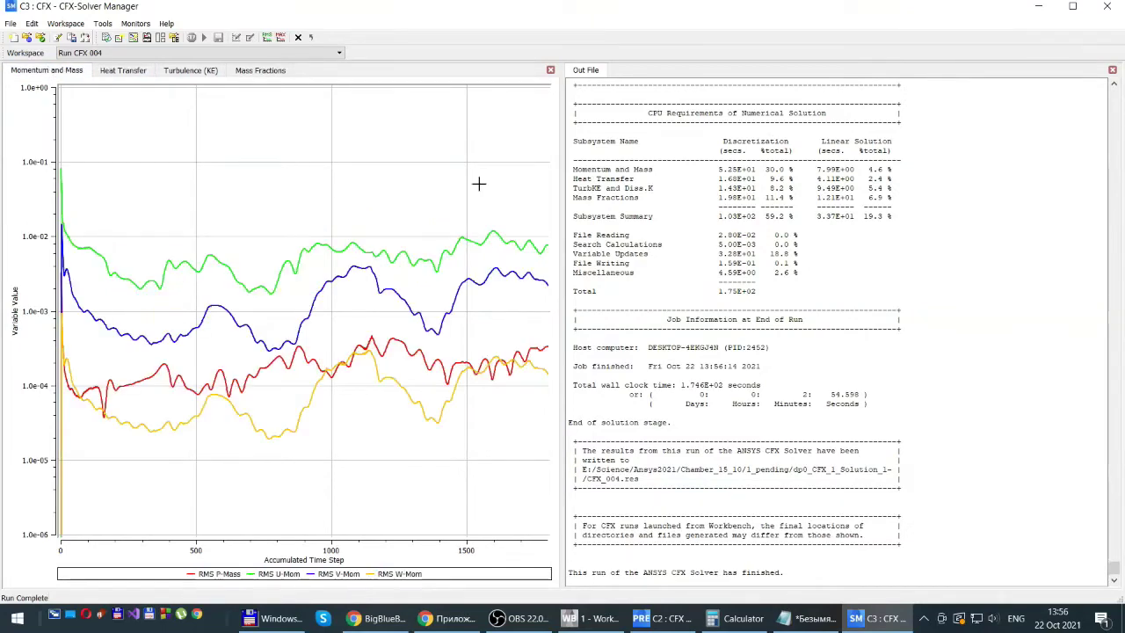
Leave the solver, open the CFX system's results in CFD-Post, colour SYM1 by H2O.Mass Fraction, and close the results
left_click(1111, 6)
double_click(493, 158)
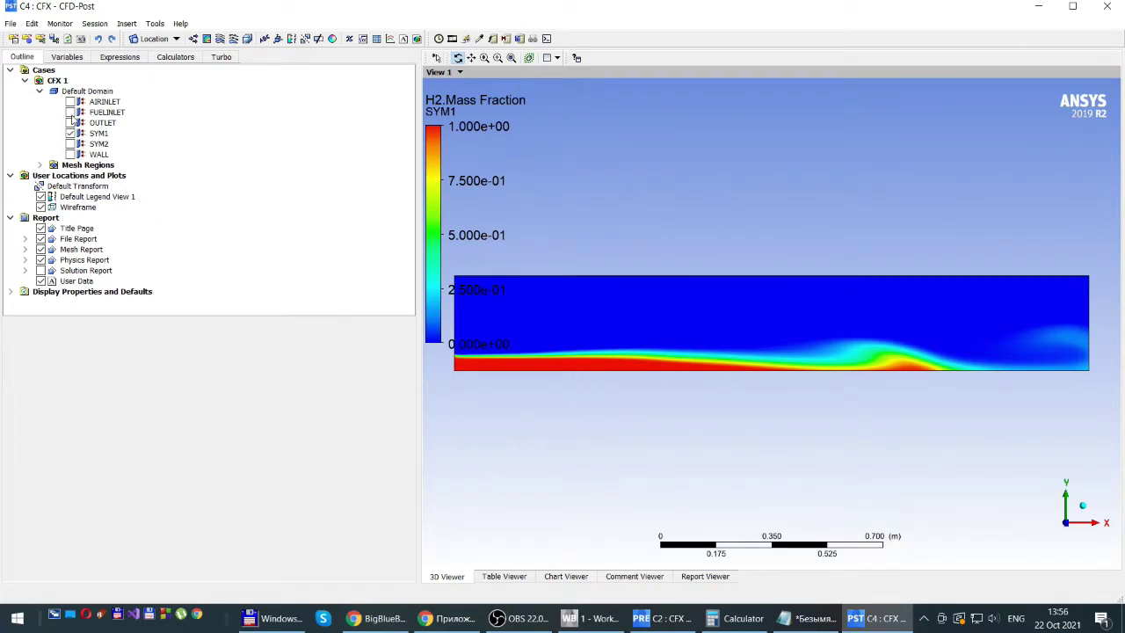
left_click(99, 132)
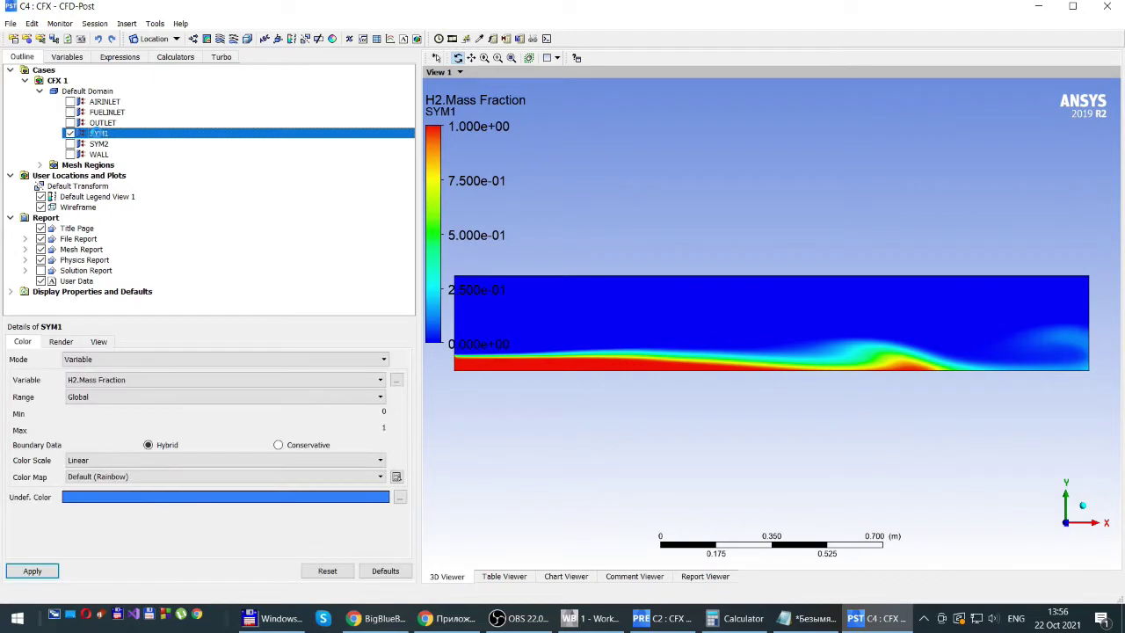
left_click(381, 380)
left_click(139, 421)
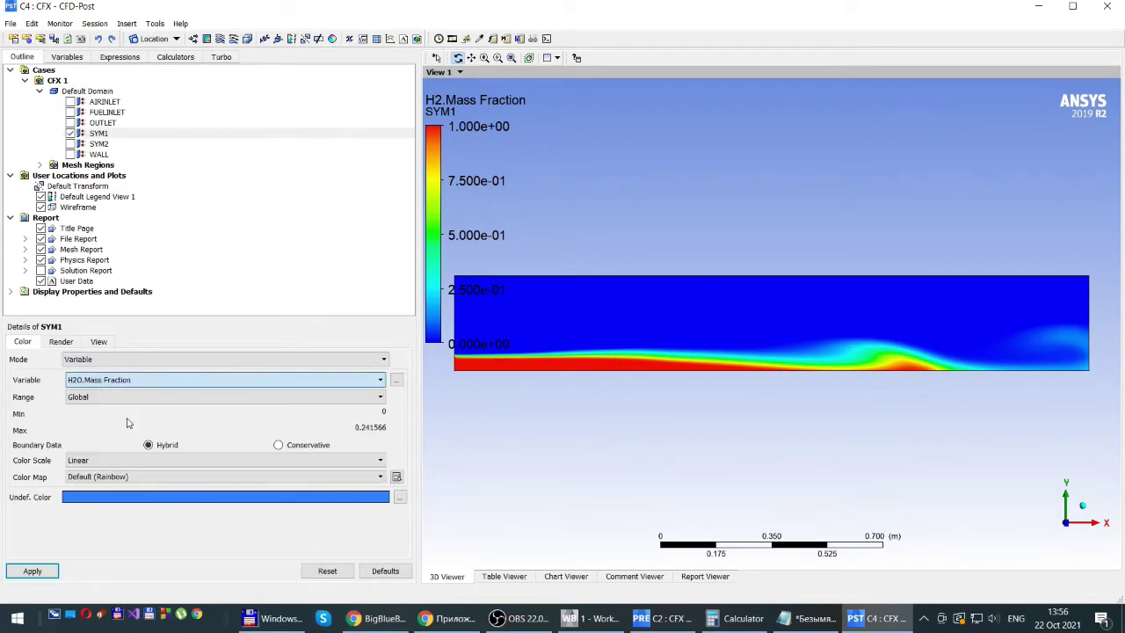
left_click(31, 571)
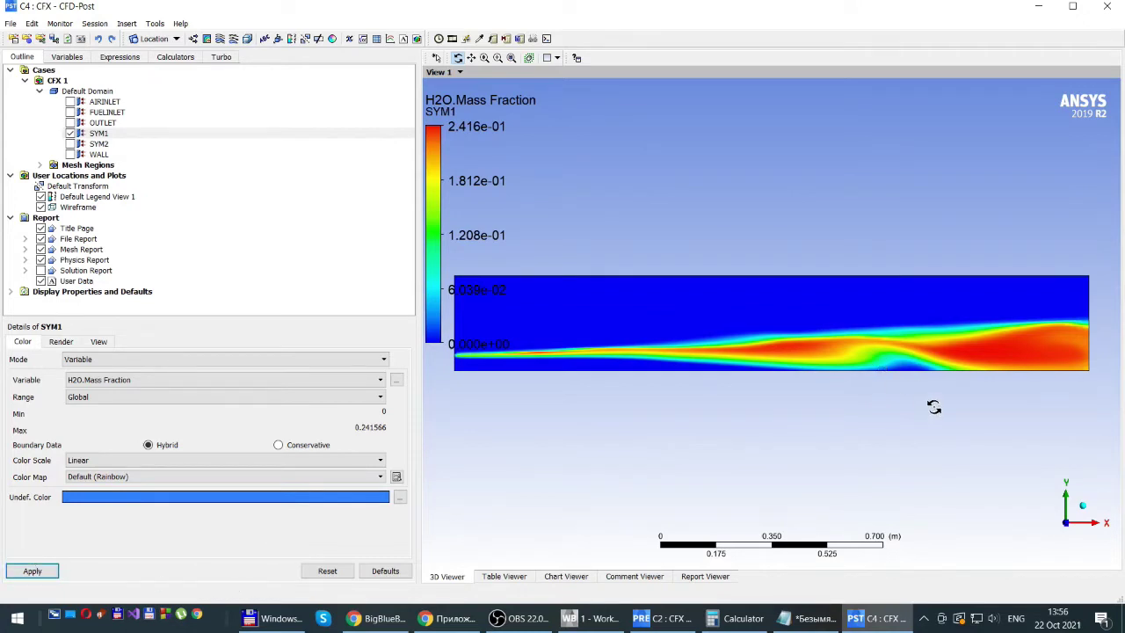
left_click(1105, 10)
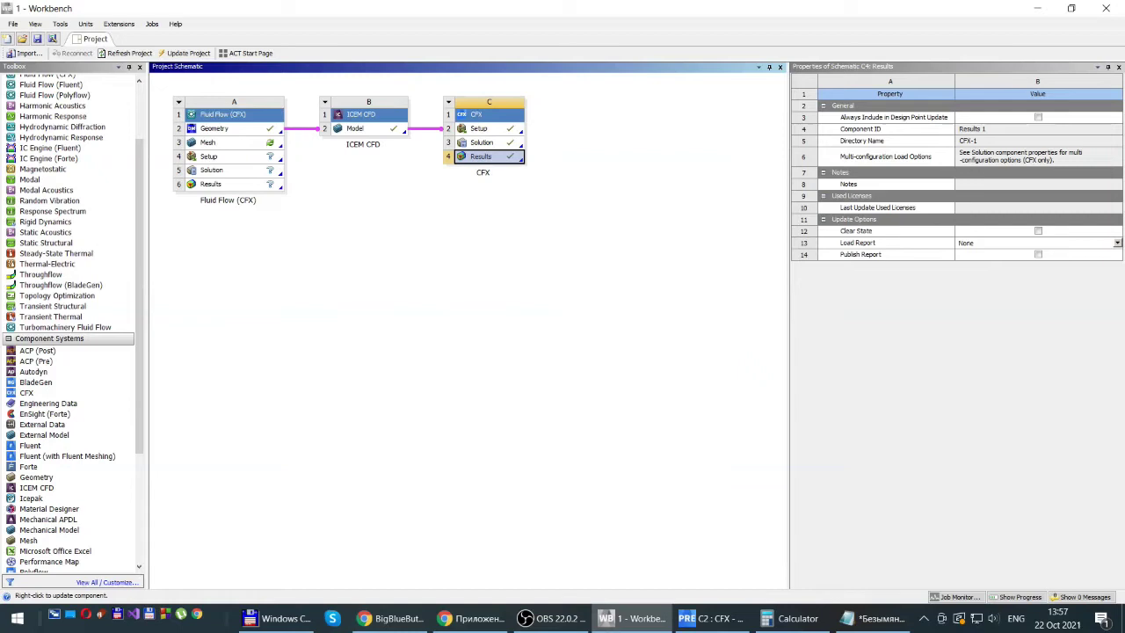
Switch to CFX-Pre and configure Solver Control with a Physical Timescale of 1e-5 s and a maximum of 1000 iterations
left_click(720, 619)
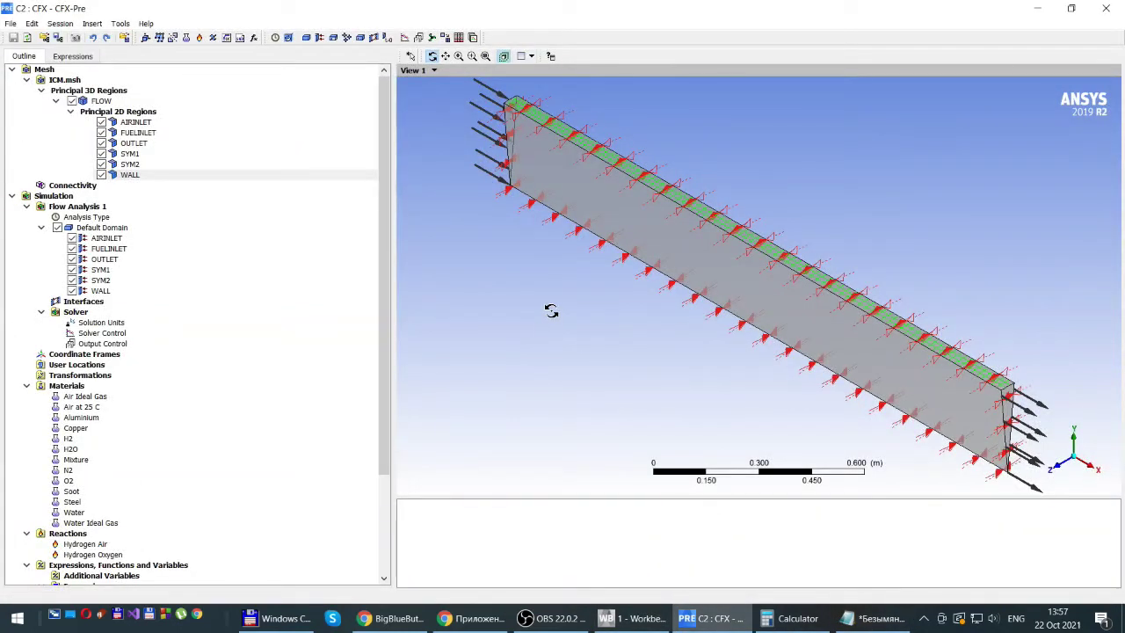
left_click(404, 38)
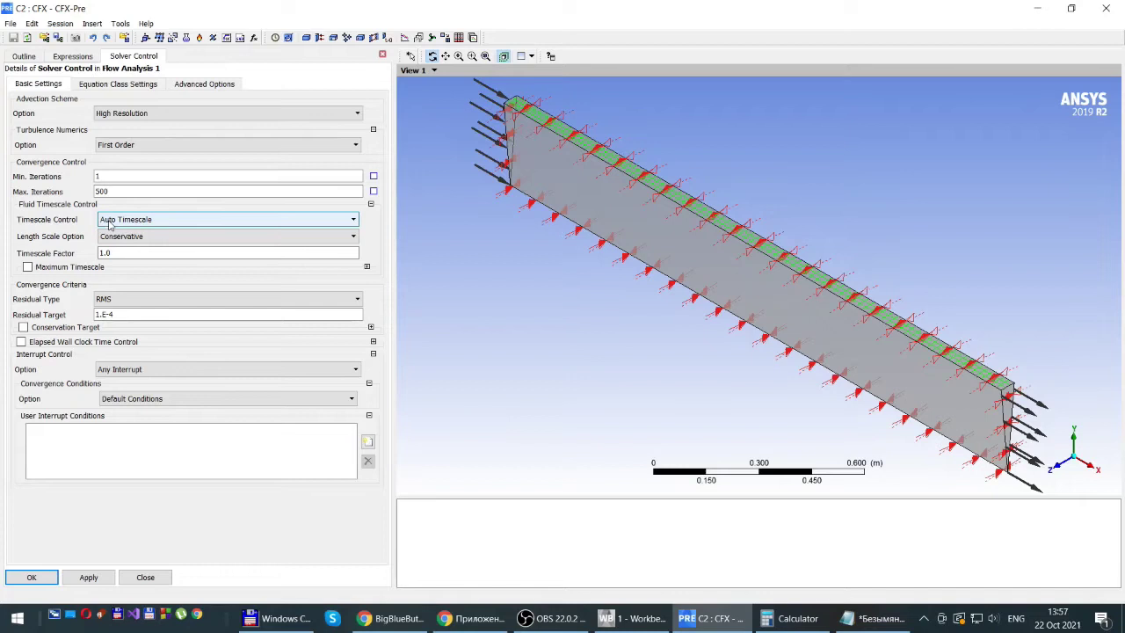
left_click(352, 221)
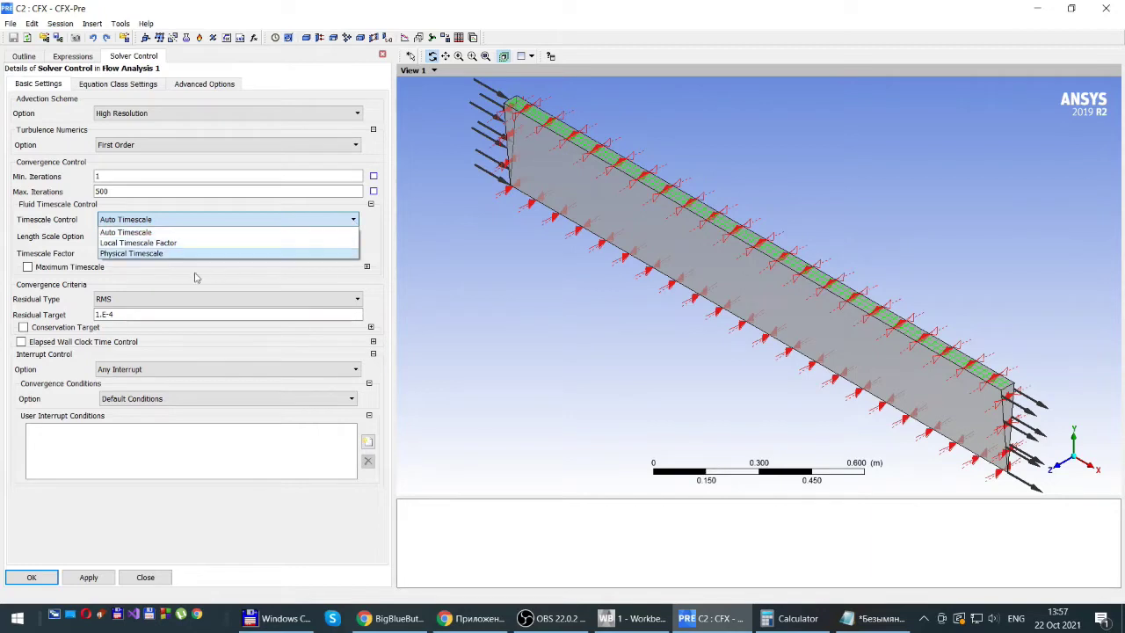
left_click(120, 253)
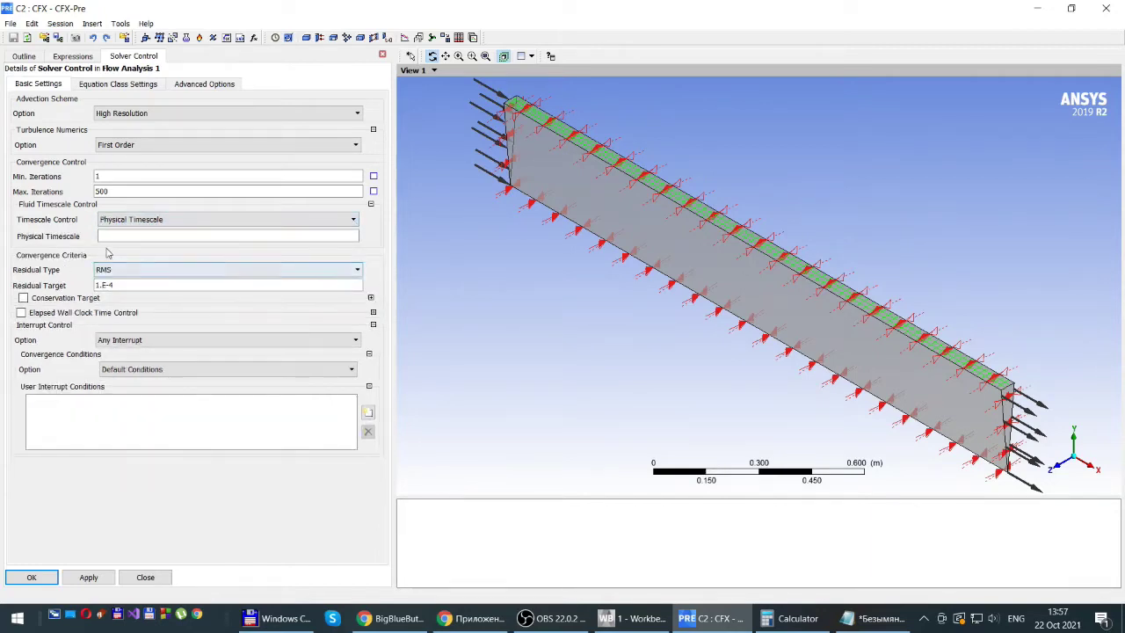
left_click(105, 236)
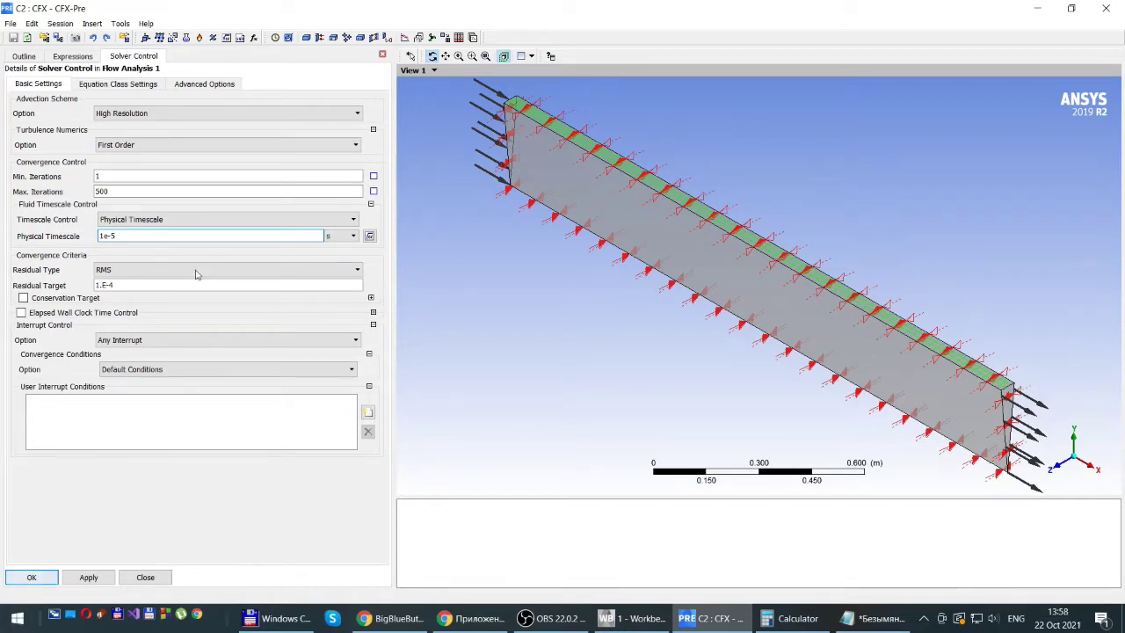
left_click(100, 190)
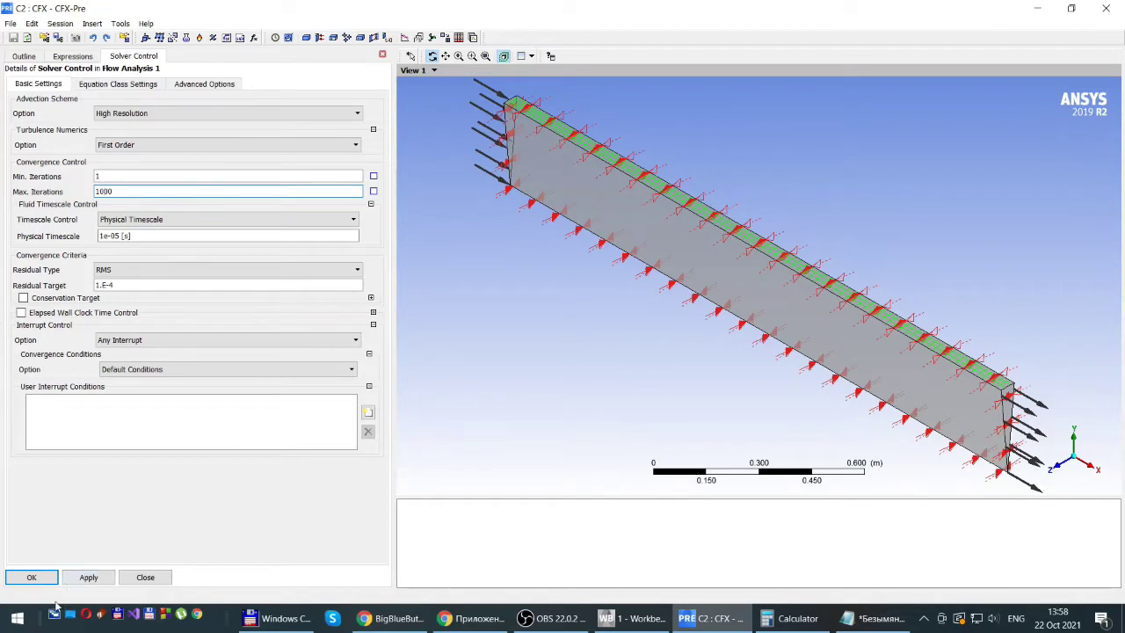
left_click(34, 575)
left_click(31, 578)
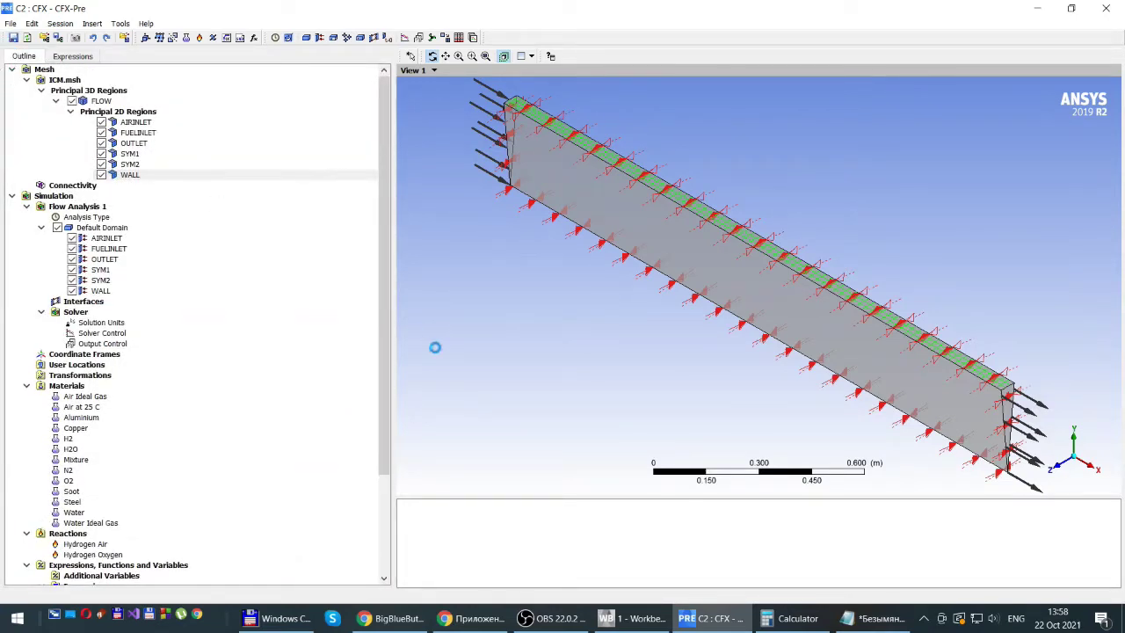
Switch to Workbench, open the CFX system's solution, and start a serial solver run with the updated setup
left_click(630, 619)
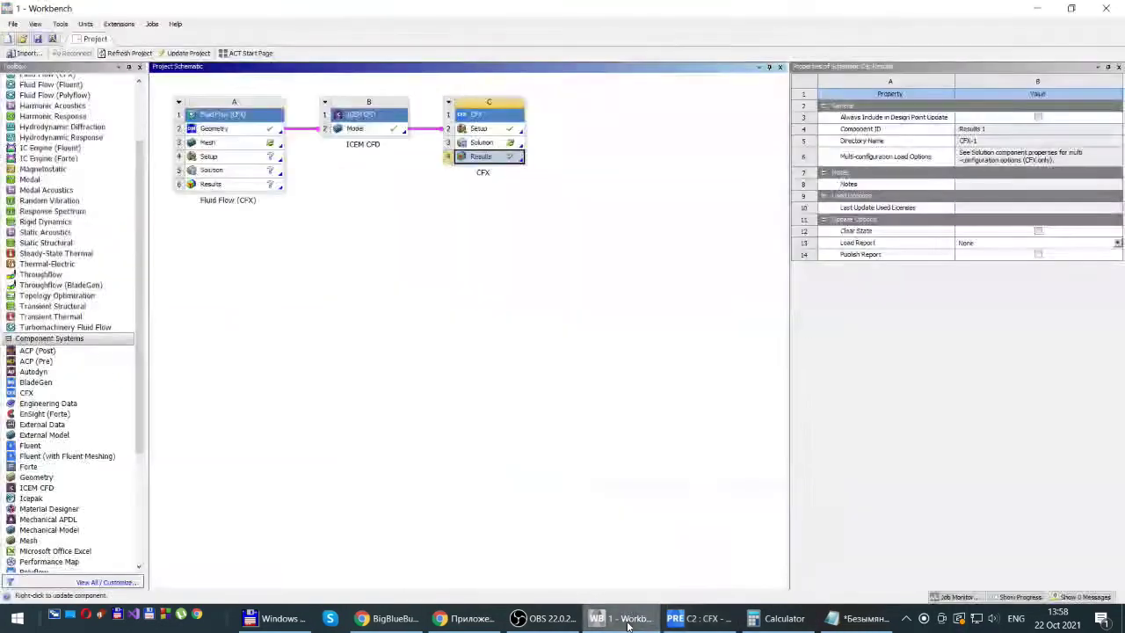
double_click(485, 143)
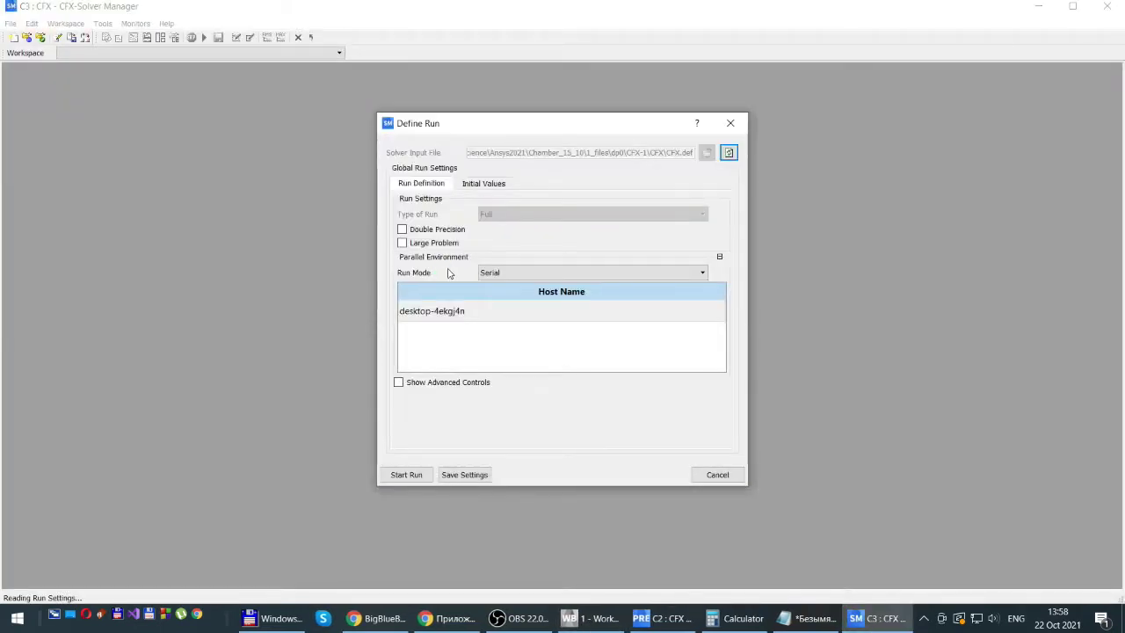
left_click(404, 475)
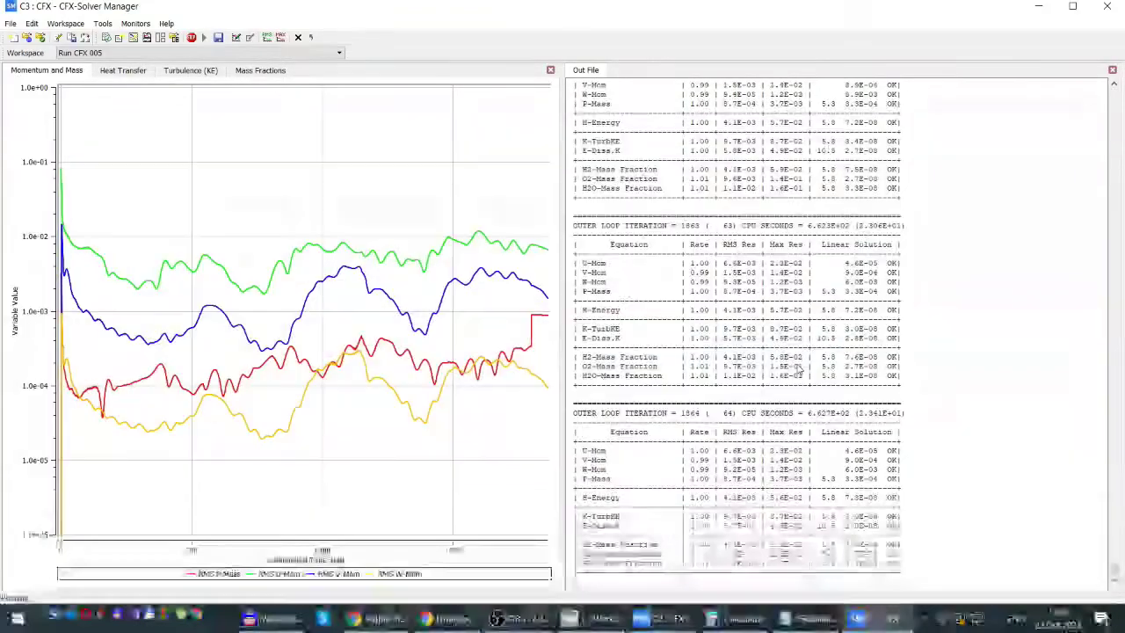
Monitor the running solution's residual plots for mass fractions, turbulence, heat transfer, and momentum and mass
left_click(255, 72)
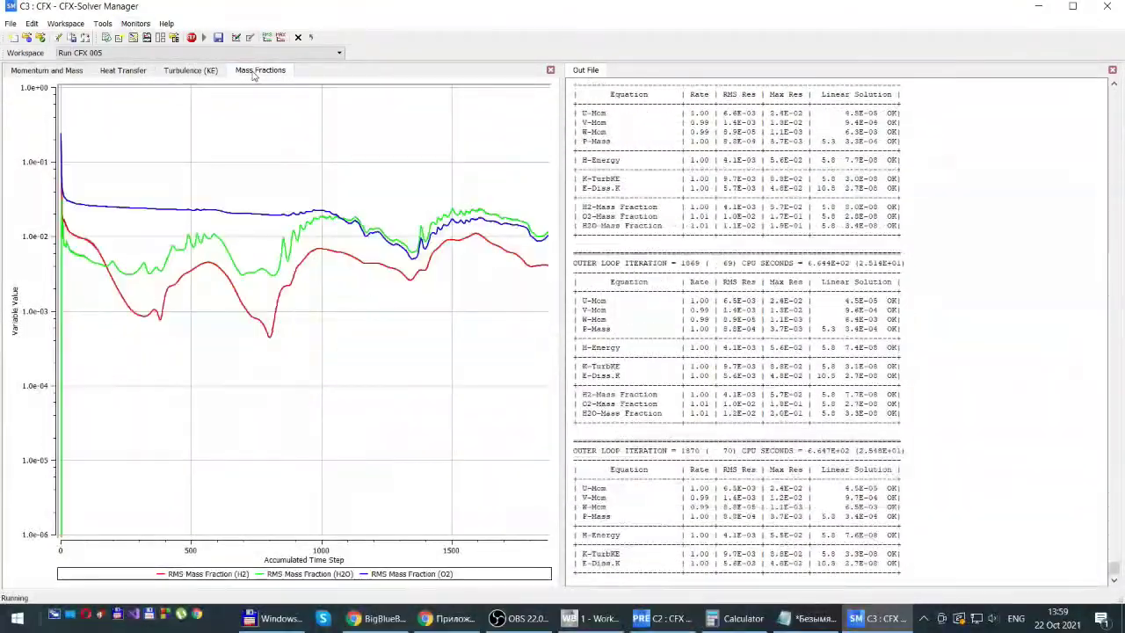
left_click(187, 73)
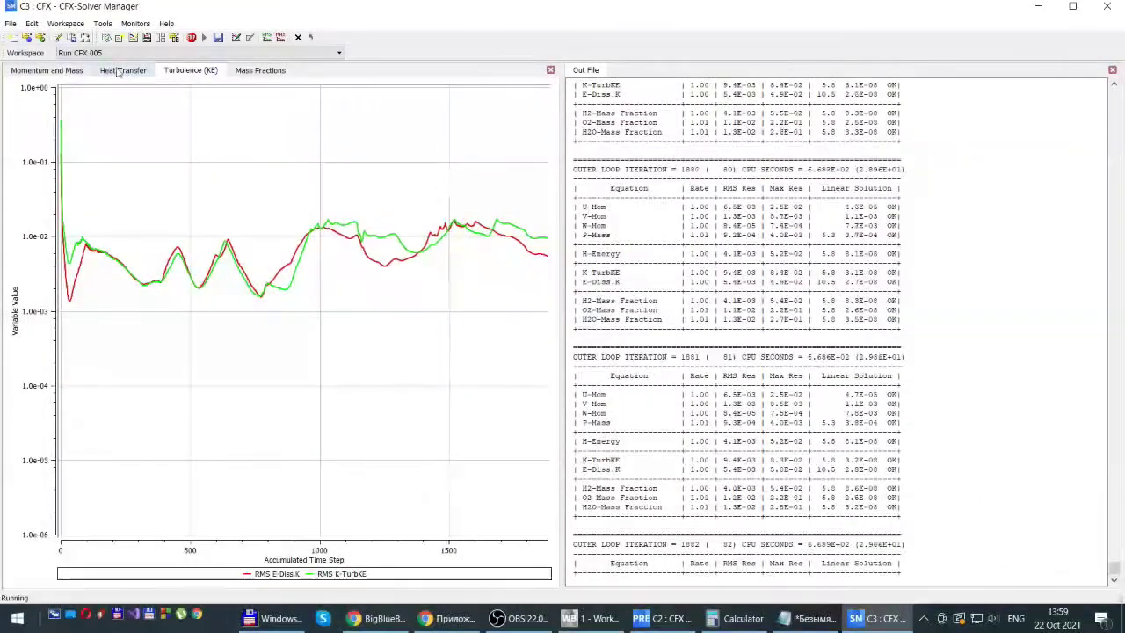
left_click(119, 72)
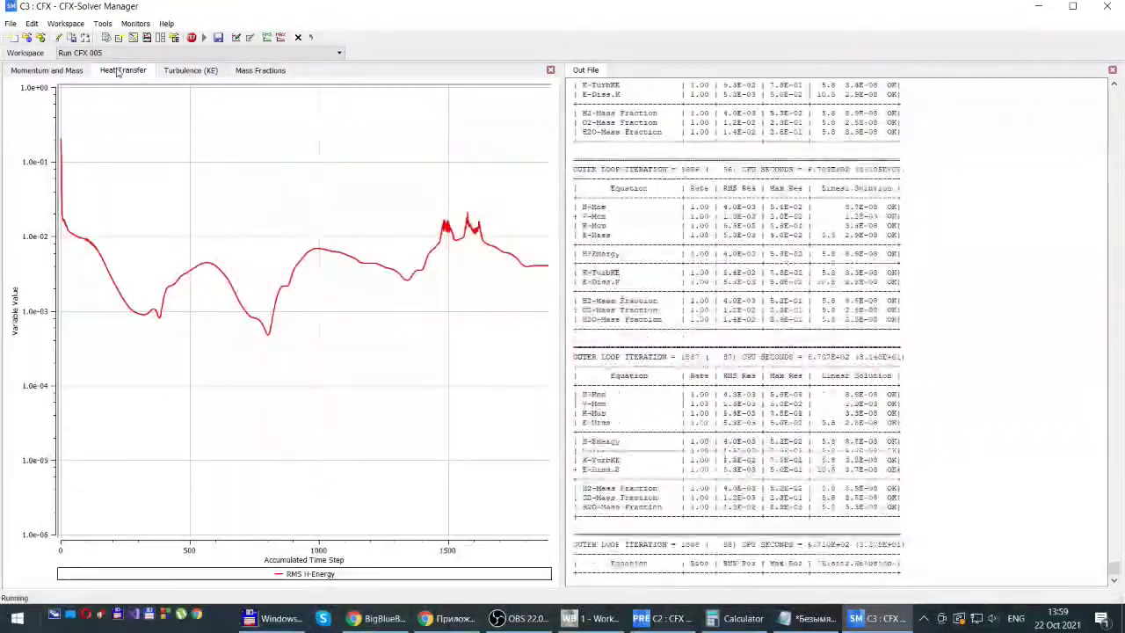
left_click(53, 72)
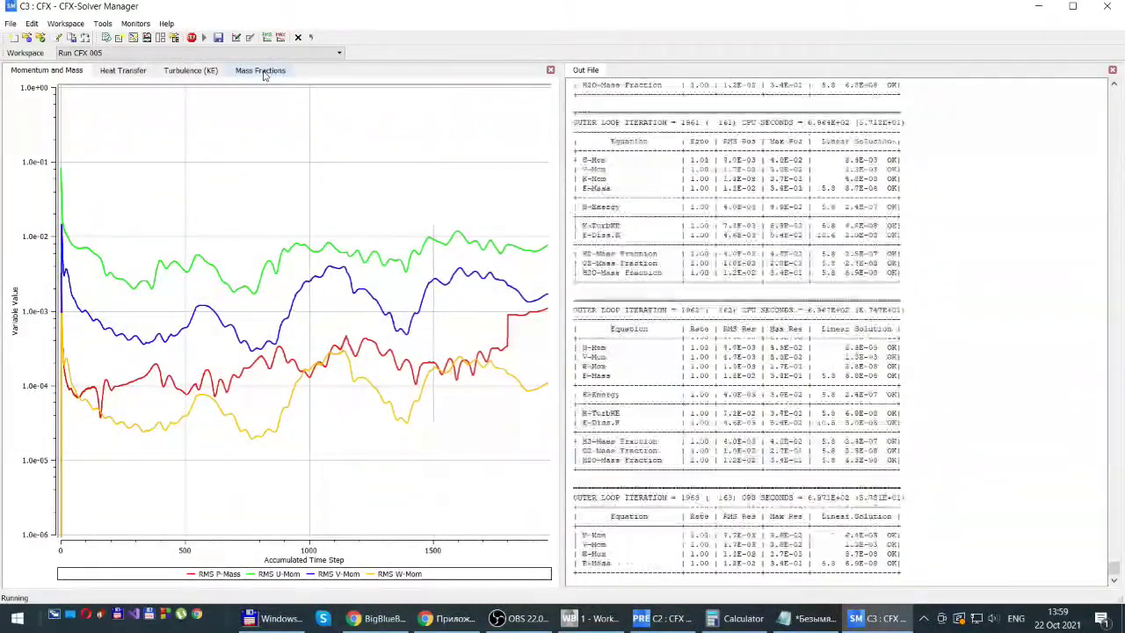
left_click(264, 72)
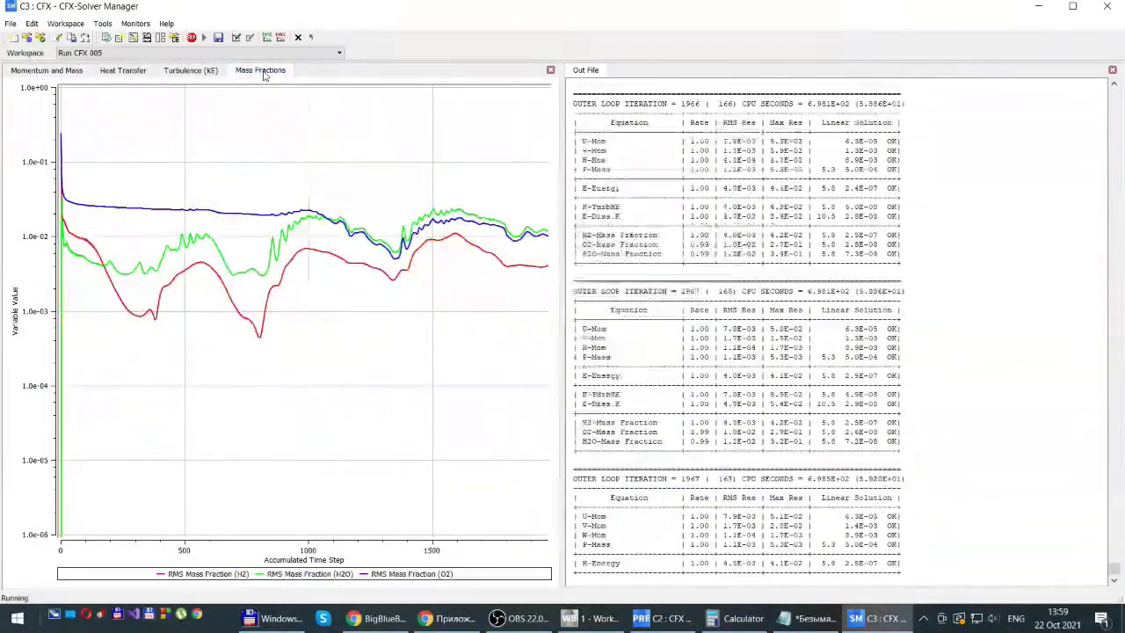
left_click(120, 71)
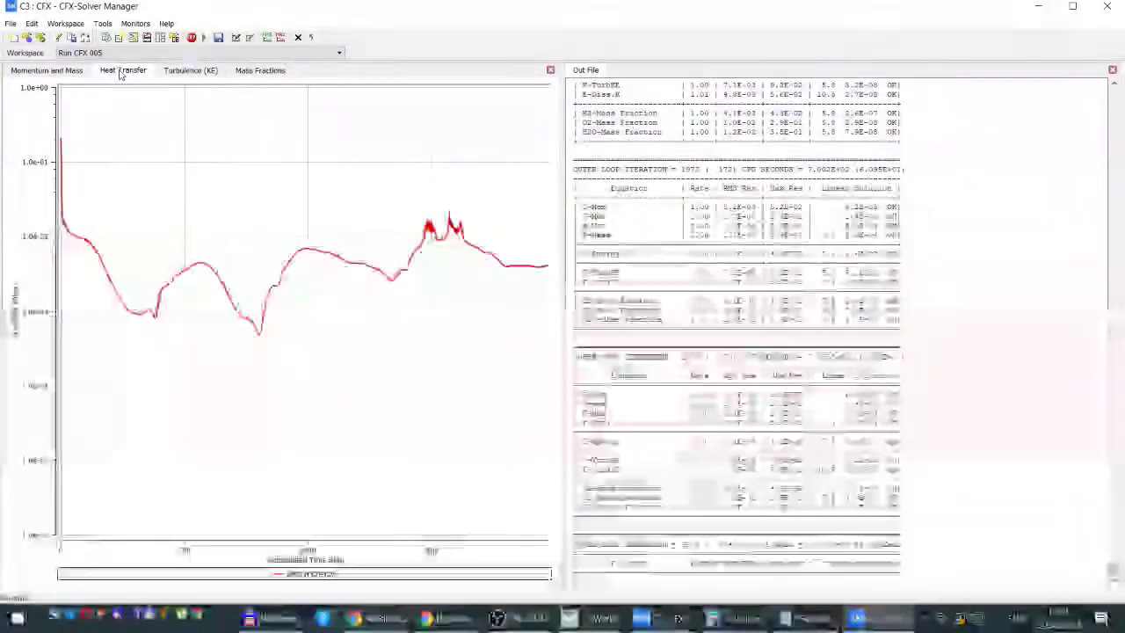
left_click(183, 71)
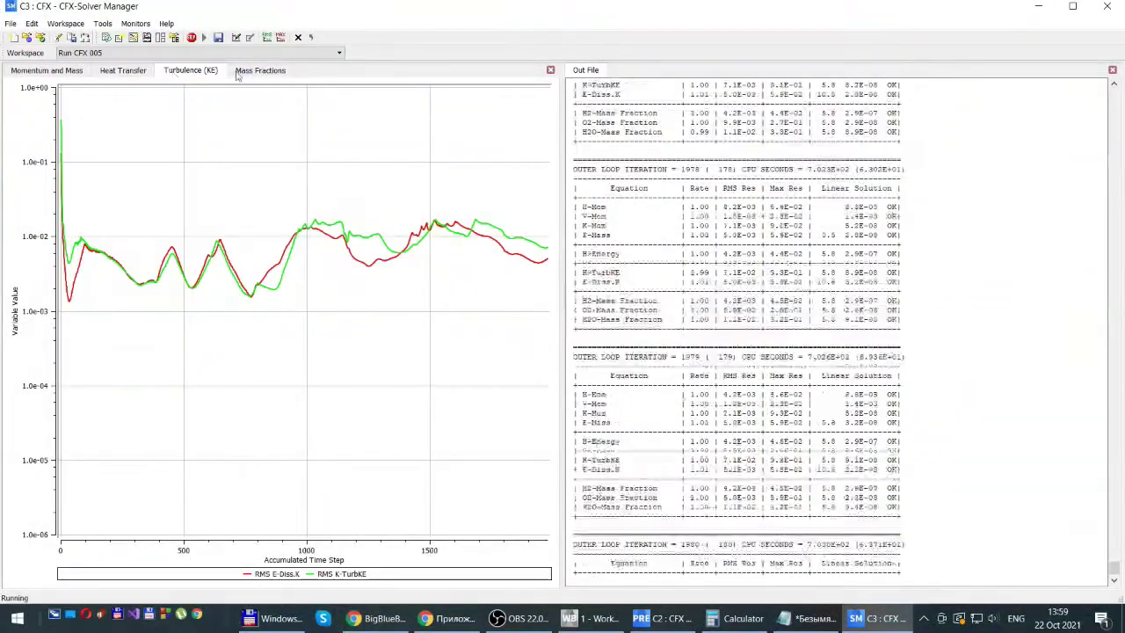
left_click(239, 72)
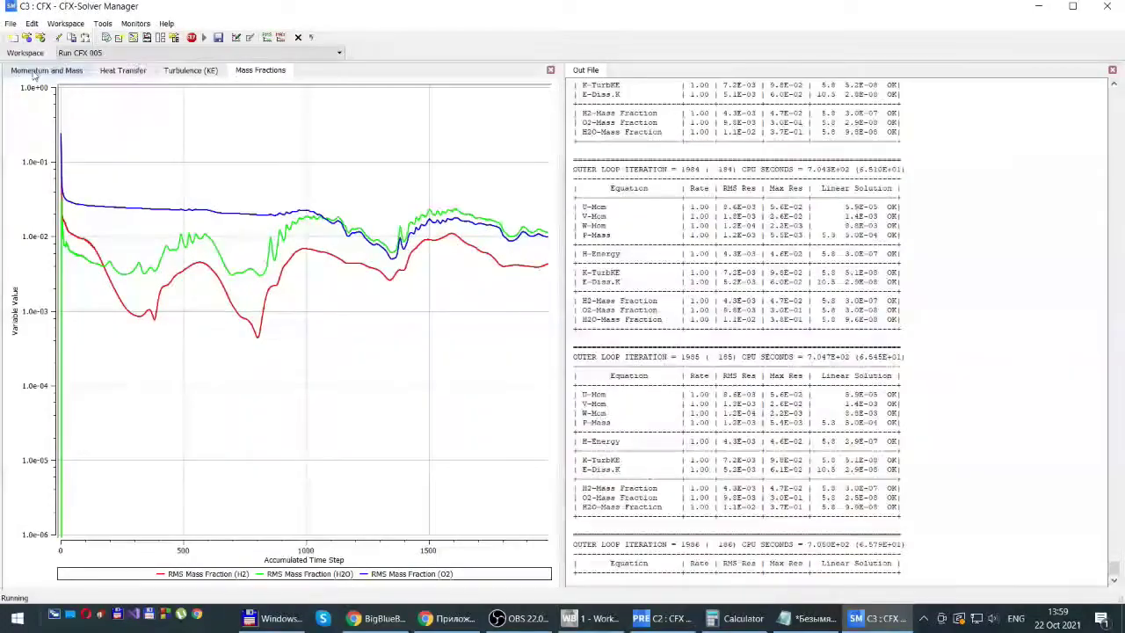
left_click(36, 73)
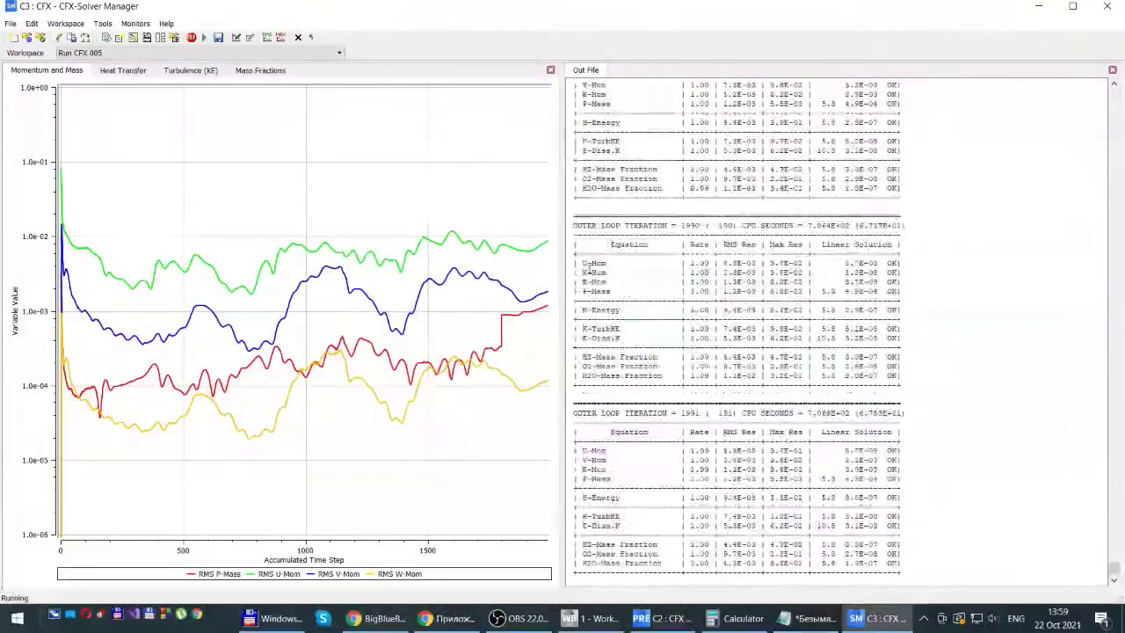
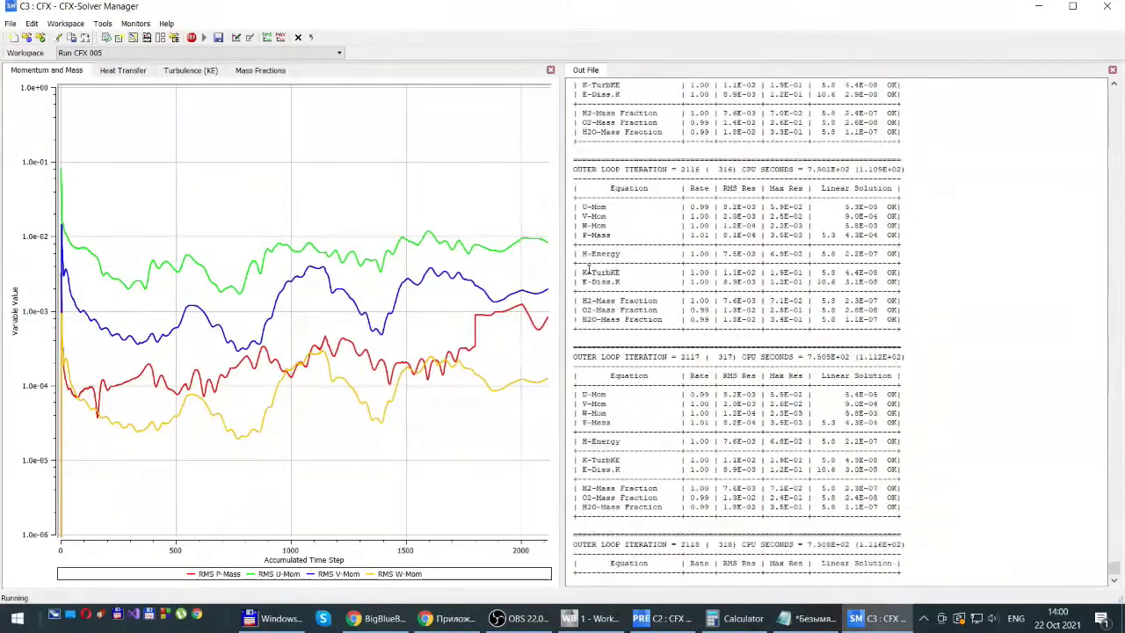
left_click(189, 72)
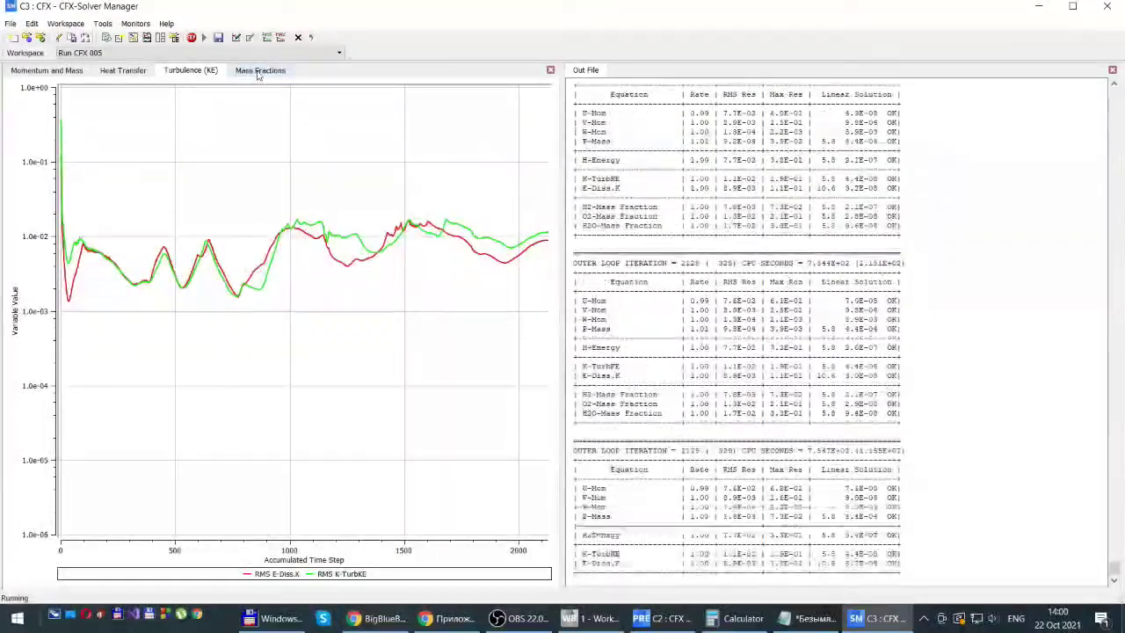
left_click(261, 70)
left_click(113, 72)
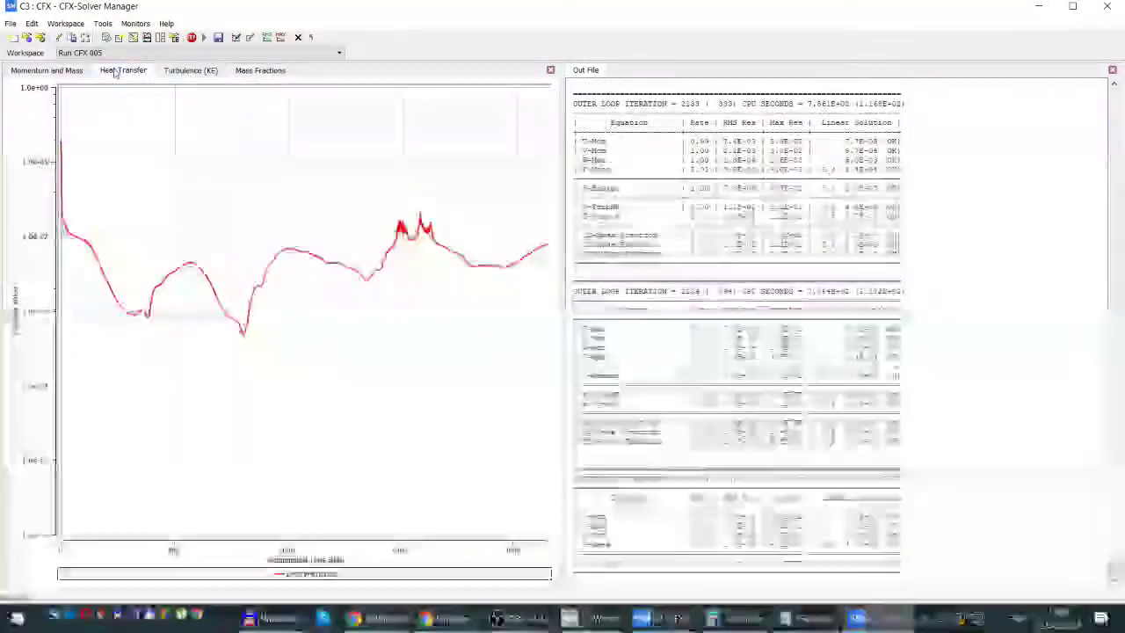
left_click(48, 72)
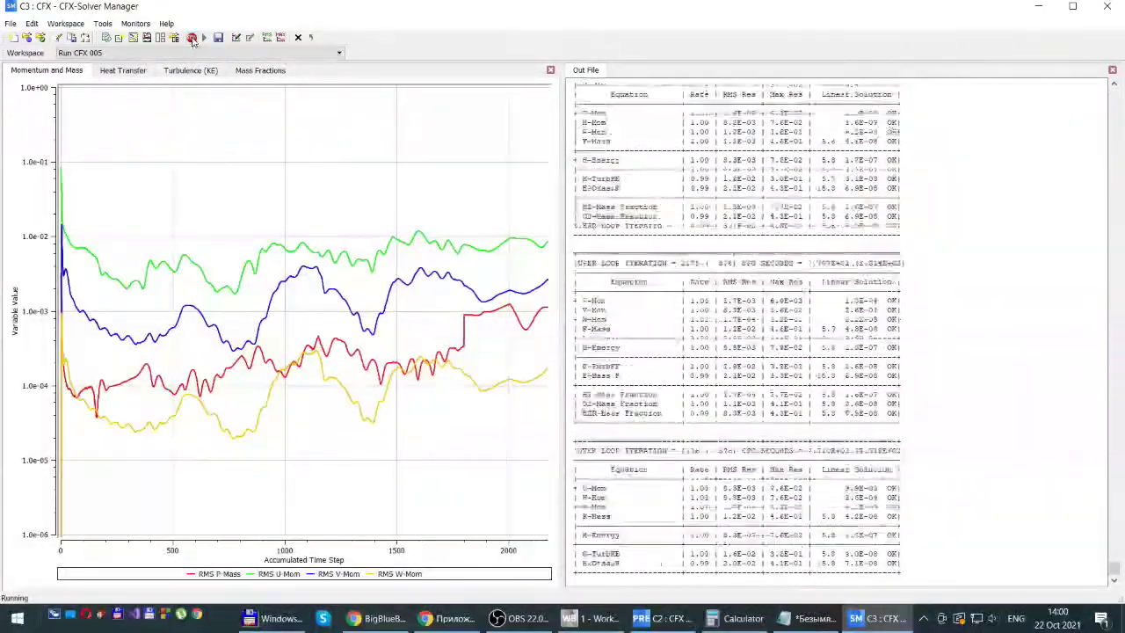
Stop the current solver run, dismiss its termination notice, and close CFX-Solver Manager
left_click(192, 37)
left_click(584, 327)
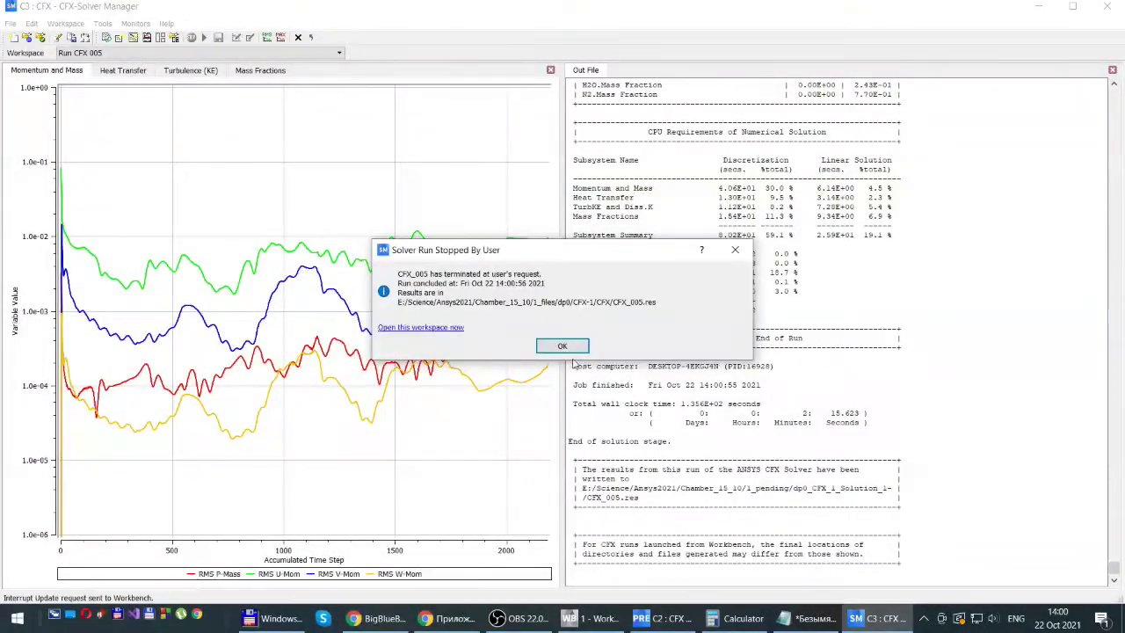
left_click(559, 348)
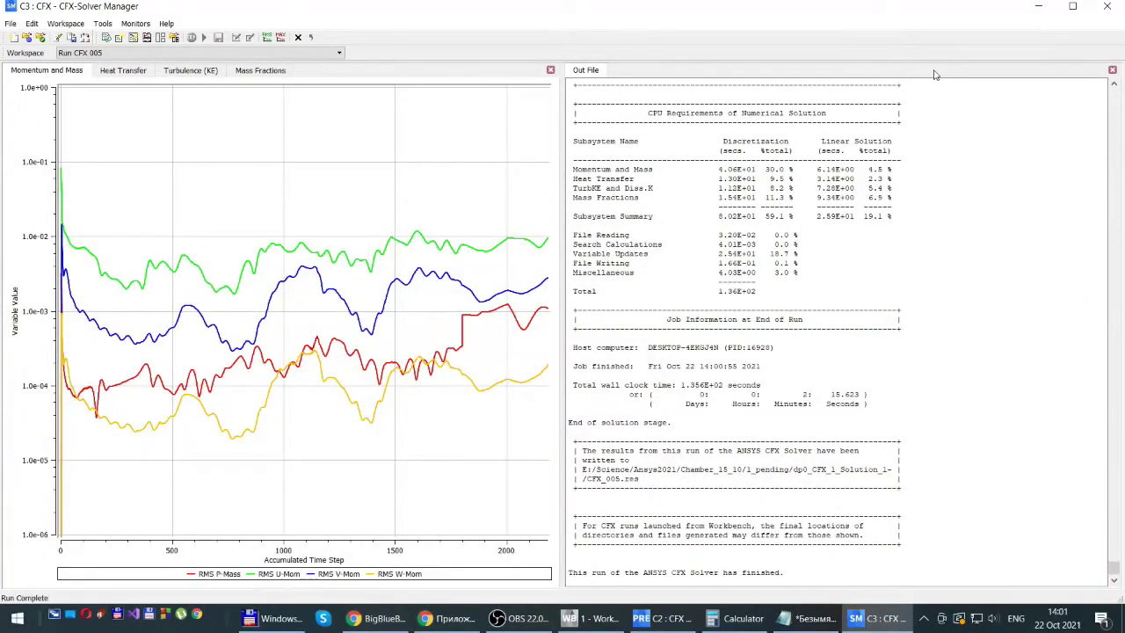
left_click(1108, 8)
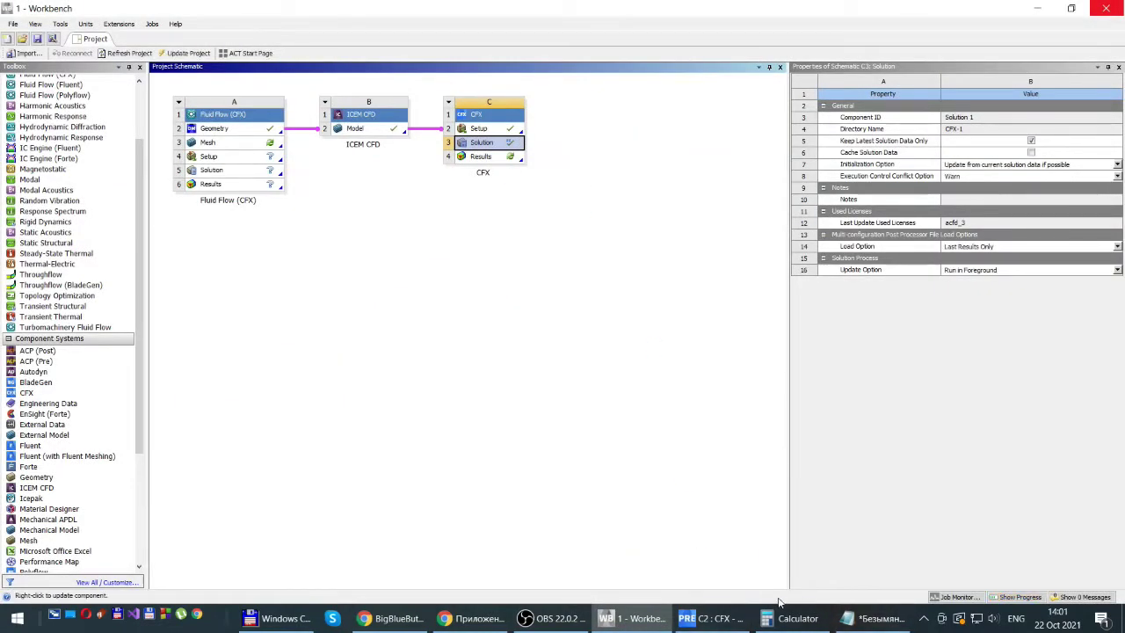
Switch to CFX-Pre and set the Solver Control Physical Timescale to 3e-04 s
left_click(710, 619)
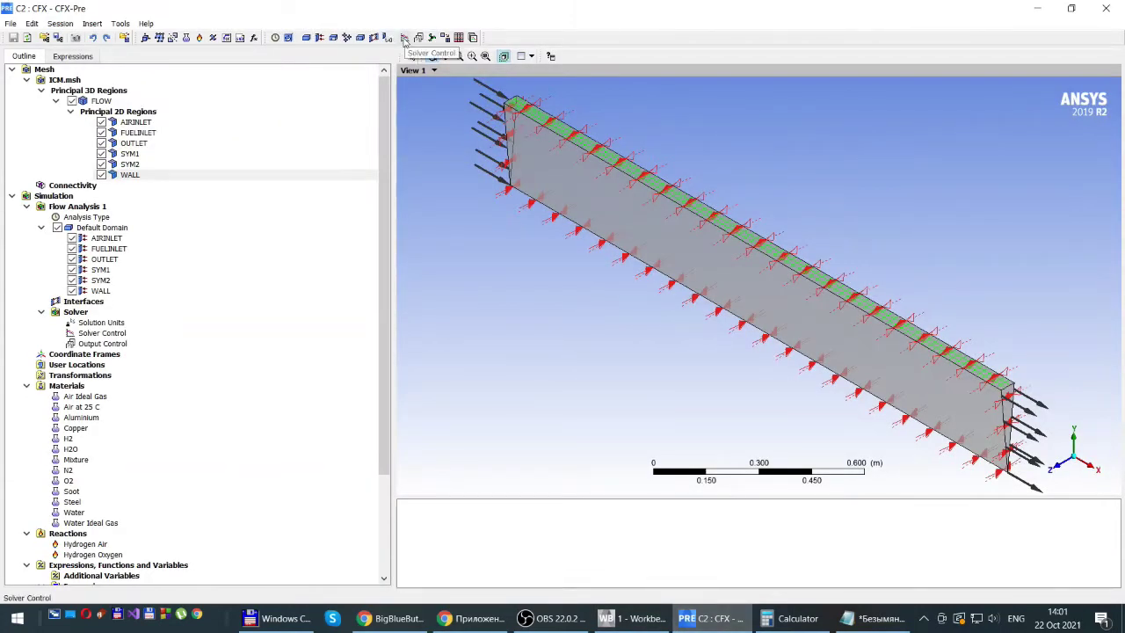
left_click(404, 38)
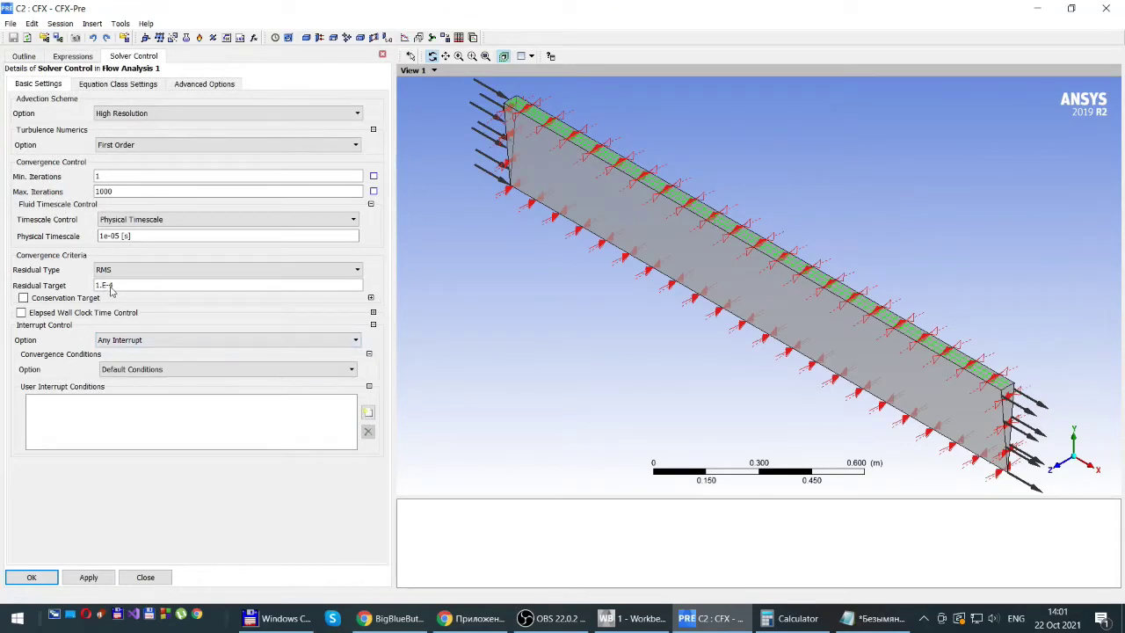
left_click(114, 237)
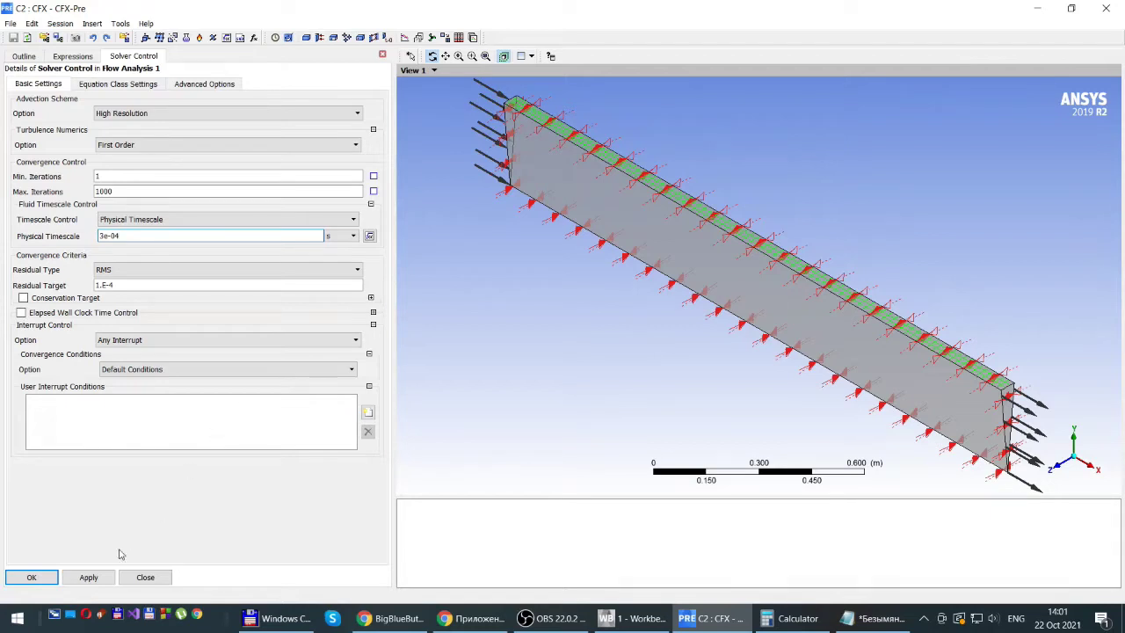
left_click(30, 578)
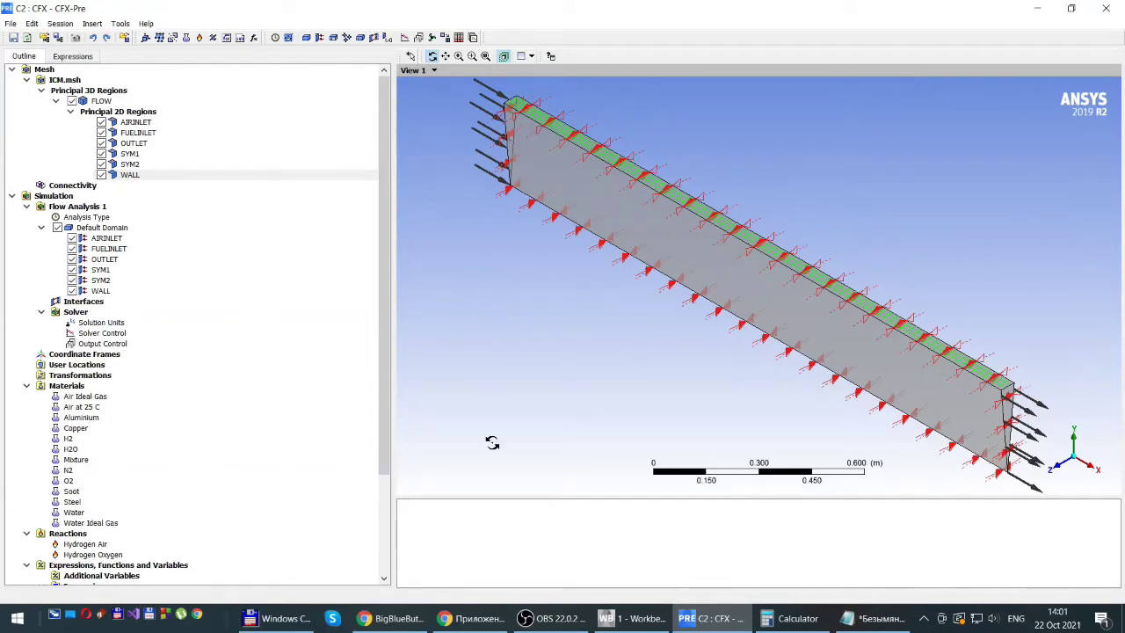
Switch to Workbench, open the CFX system's solution, and start a serial solver run with the new timescale
left_click(615, 619)
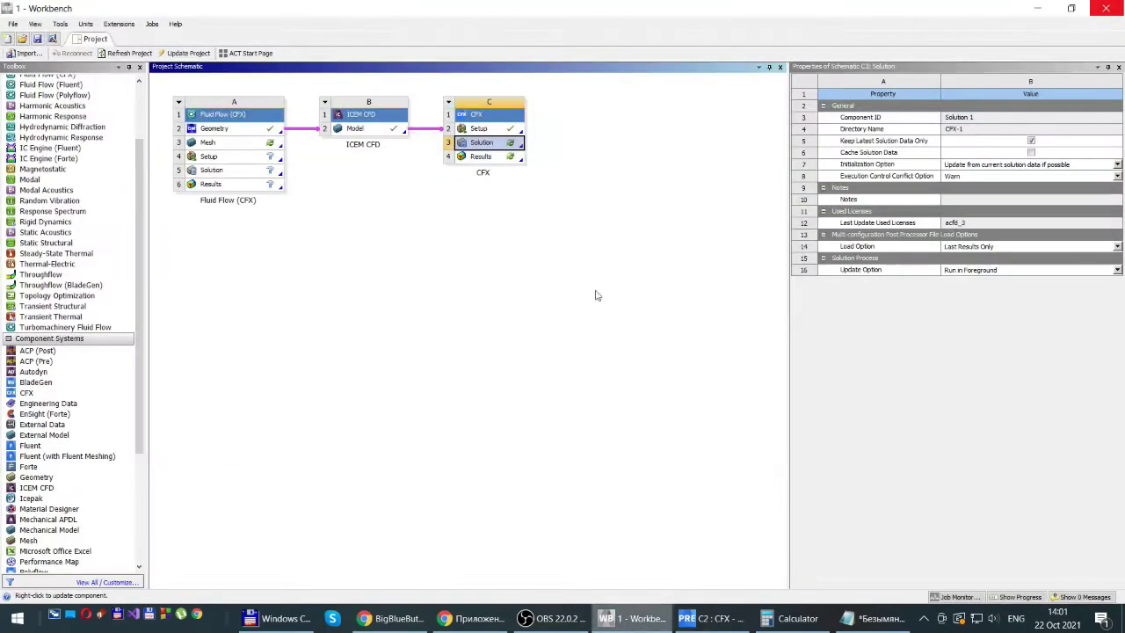
double_click(481, 146)
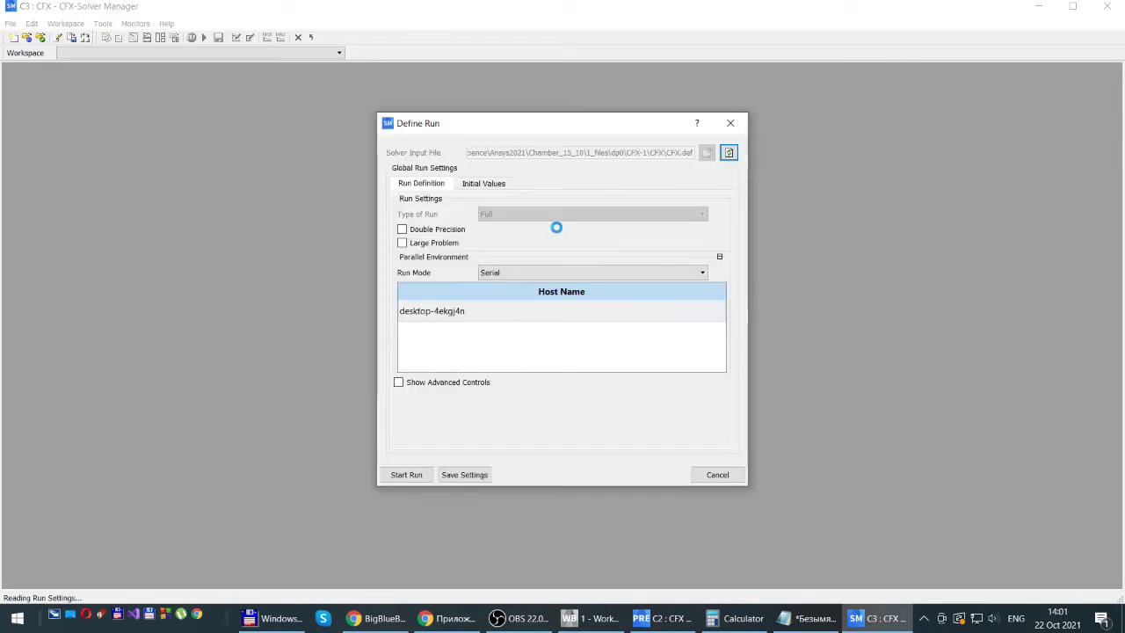
left_click(407, 476)
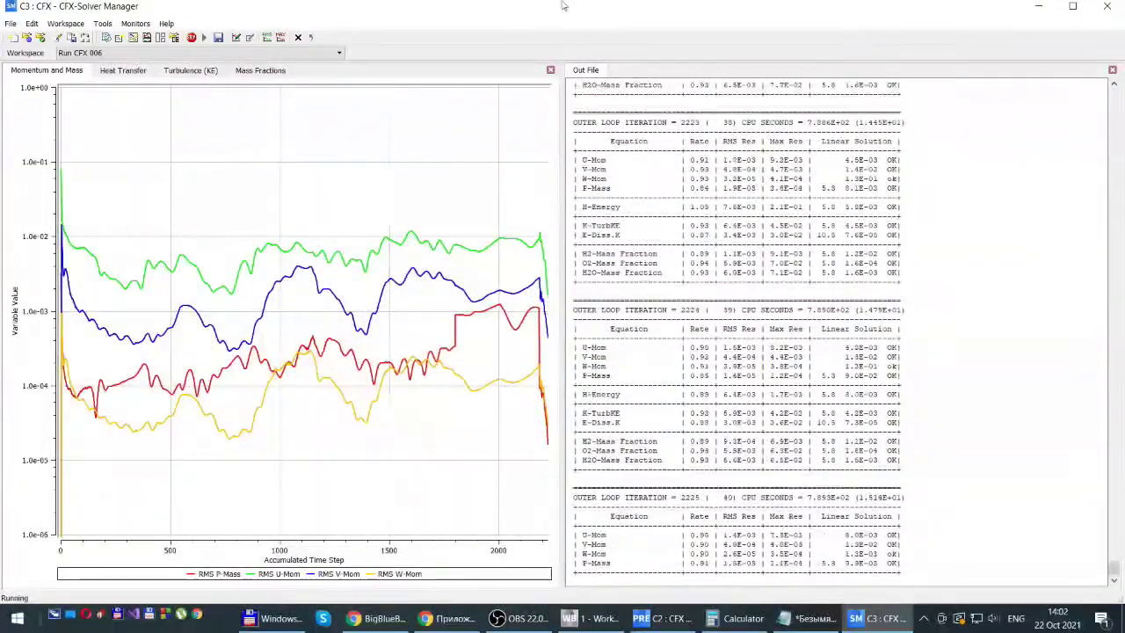
Monitor the new run's convergence by cycling through the heat transfer, mass fractions, turbulence, and momentum and mass residual plots
left_click(115, 72)
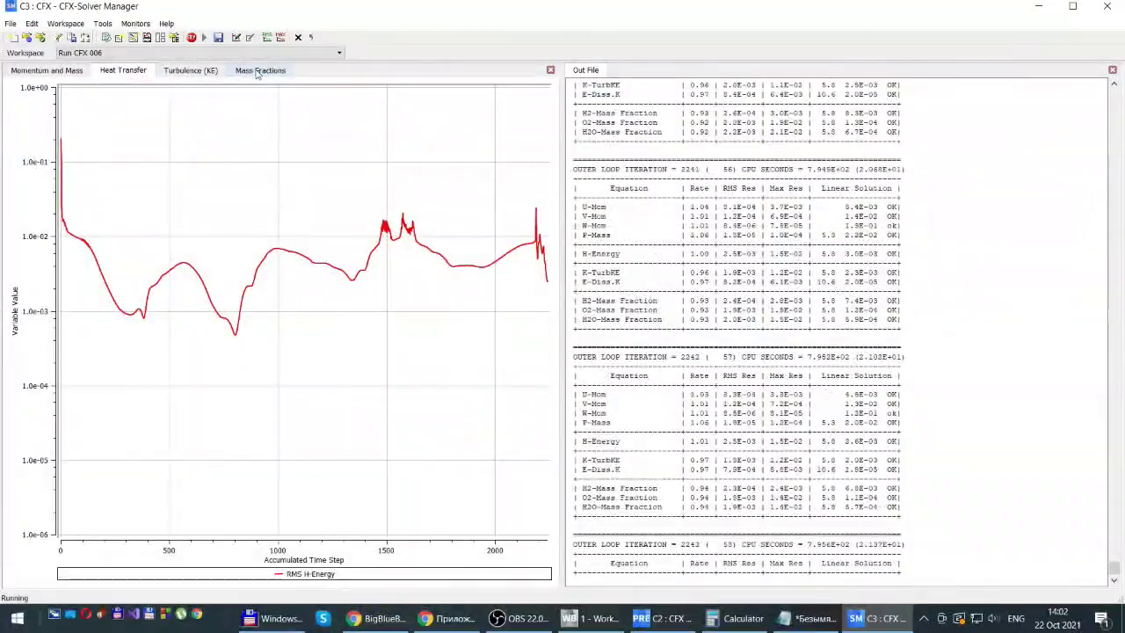
left_click(258, 74)
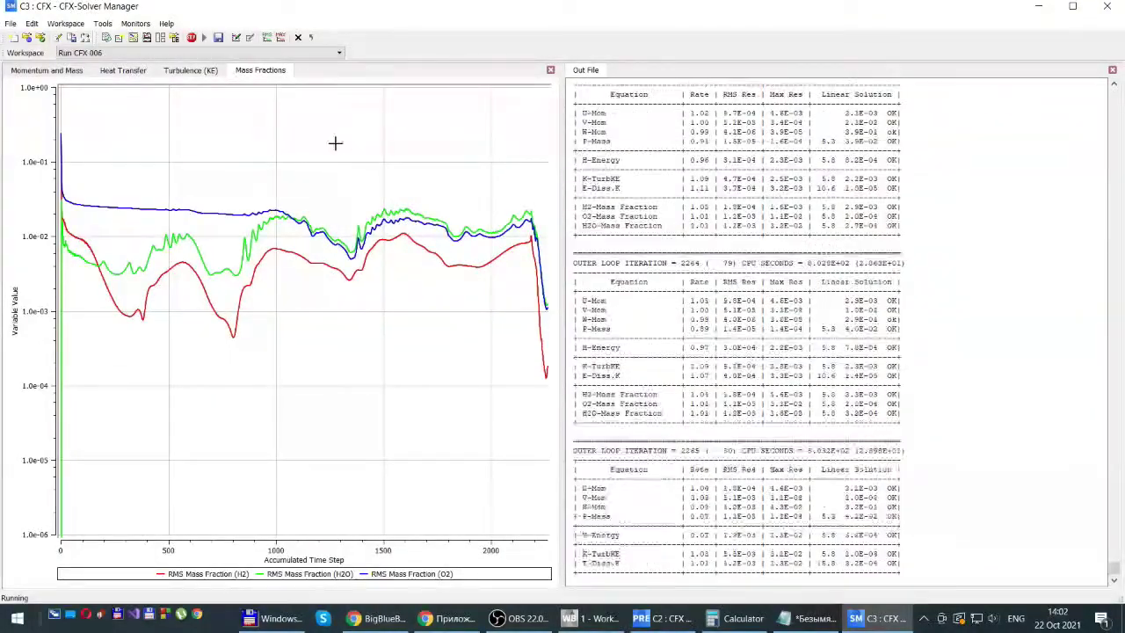
left_click(114, 72)
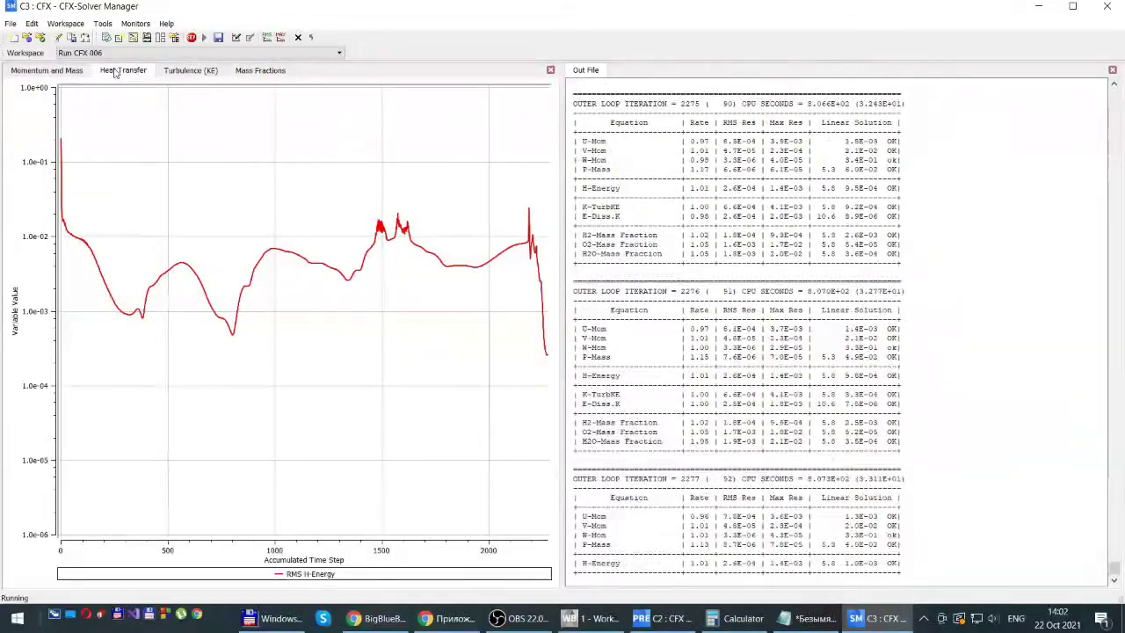
left_click(37, 72)
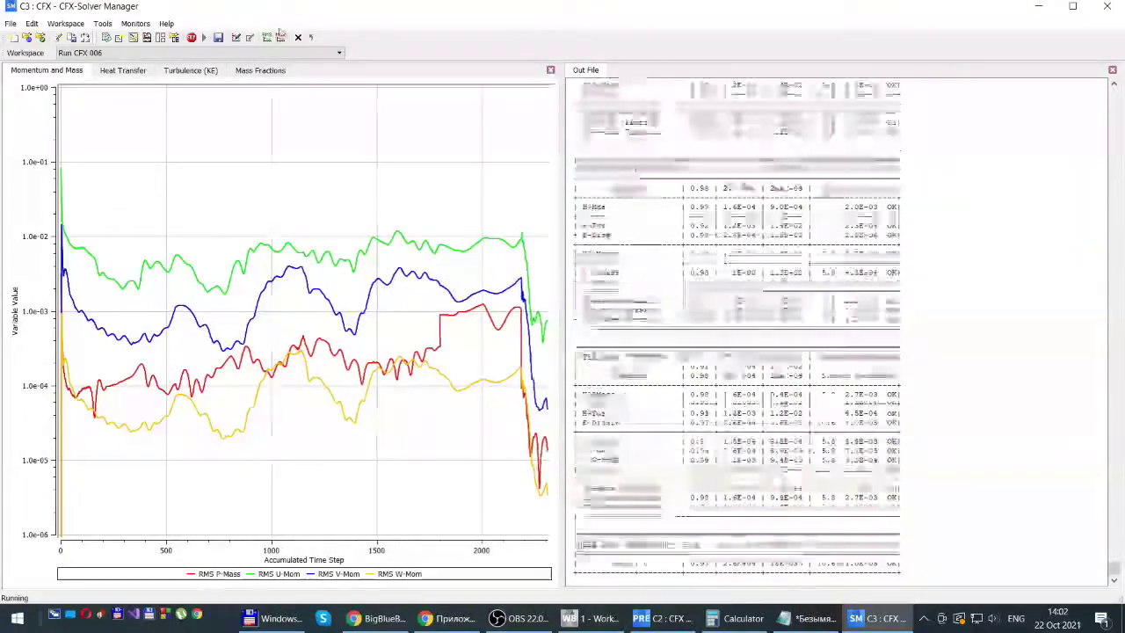
left_click(260, 72)
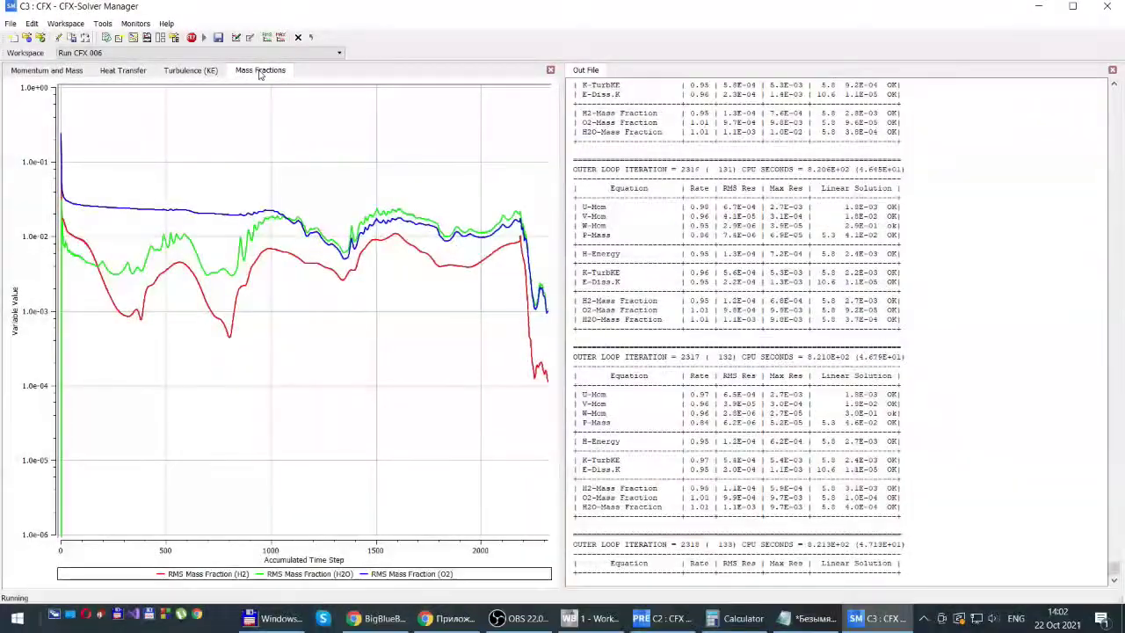
left_click(184, 72)
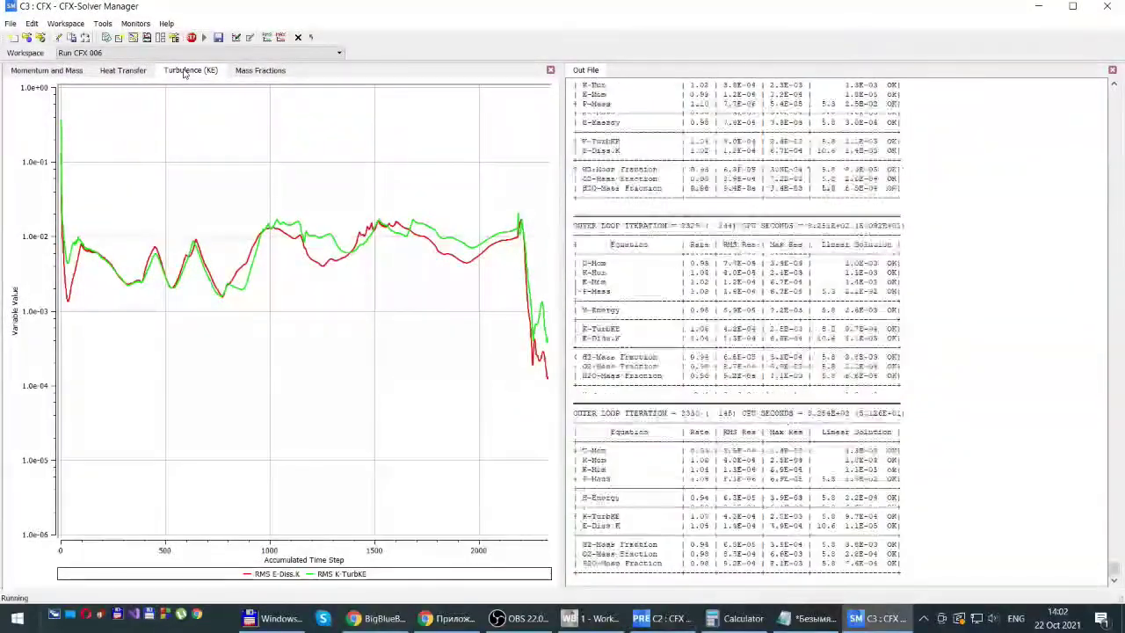
left_click(110, 73)
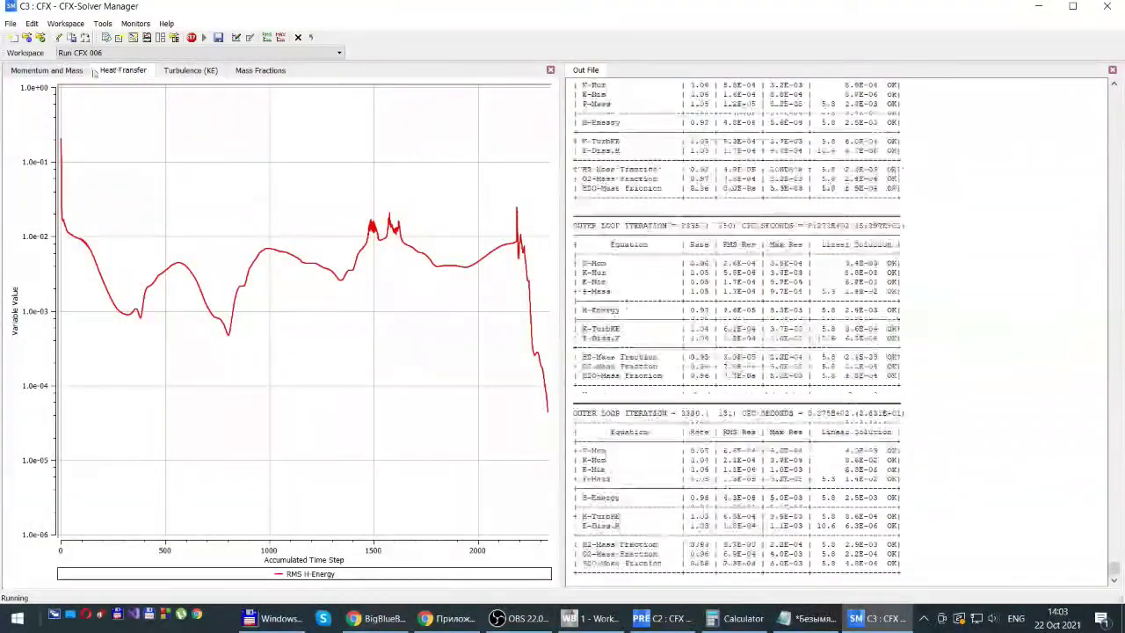
left_click(57, 74)
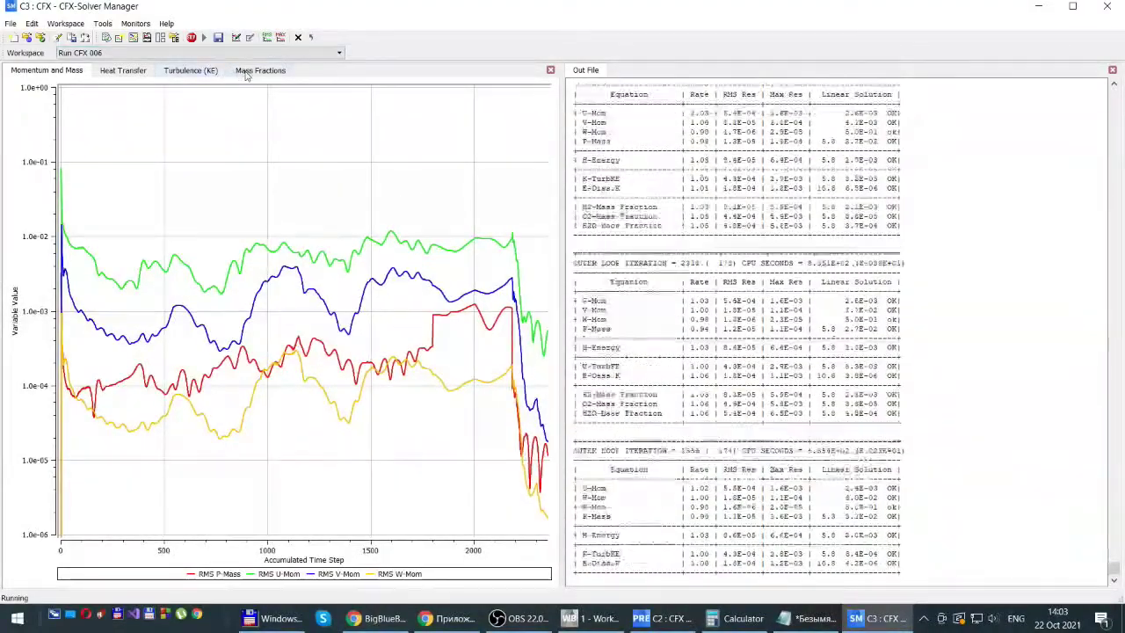
left_click(249, 73)
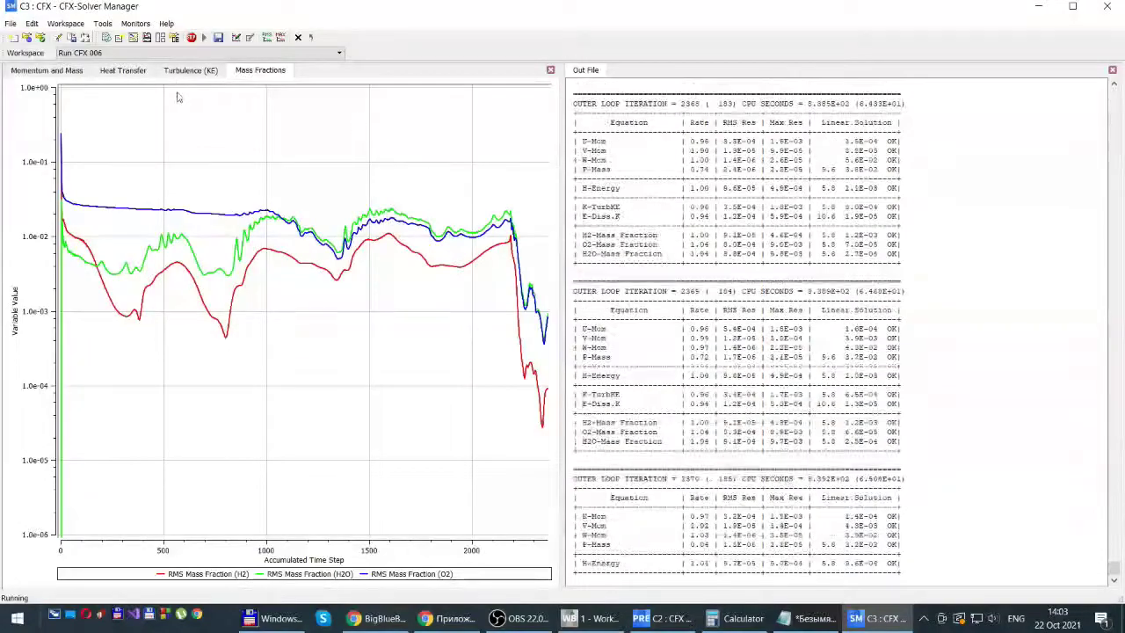
left_click(114, 73)
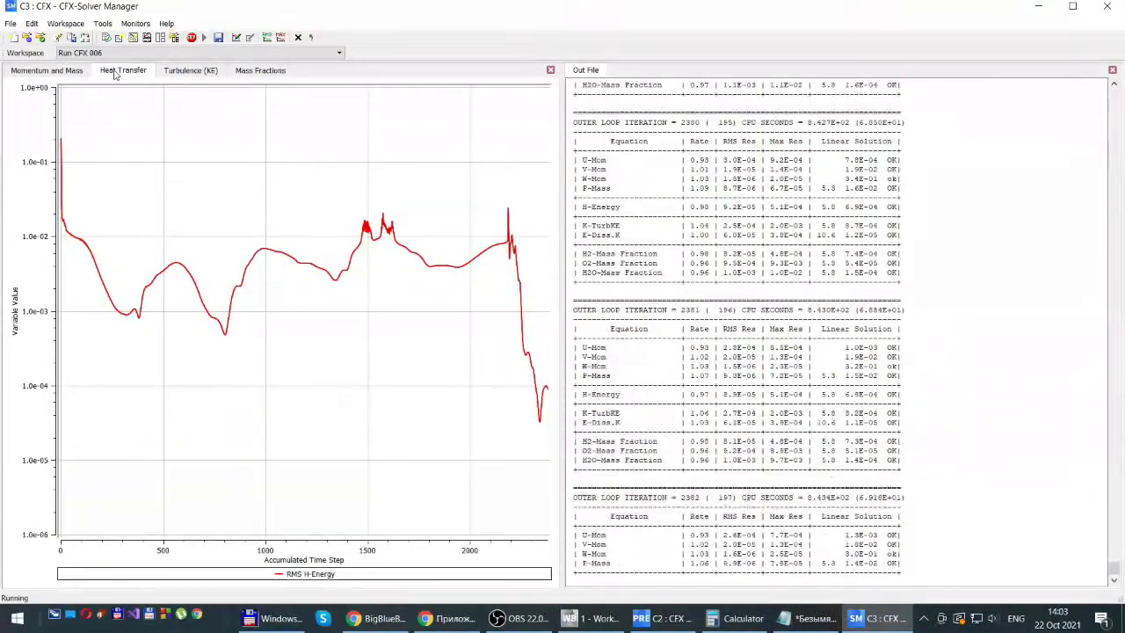
left_click(35, 71)
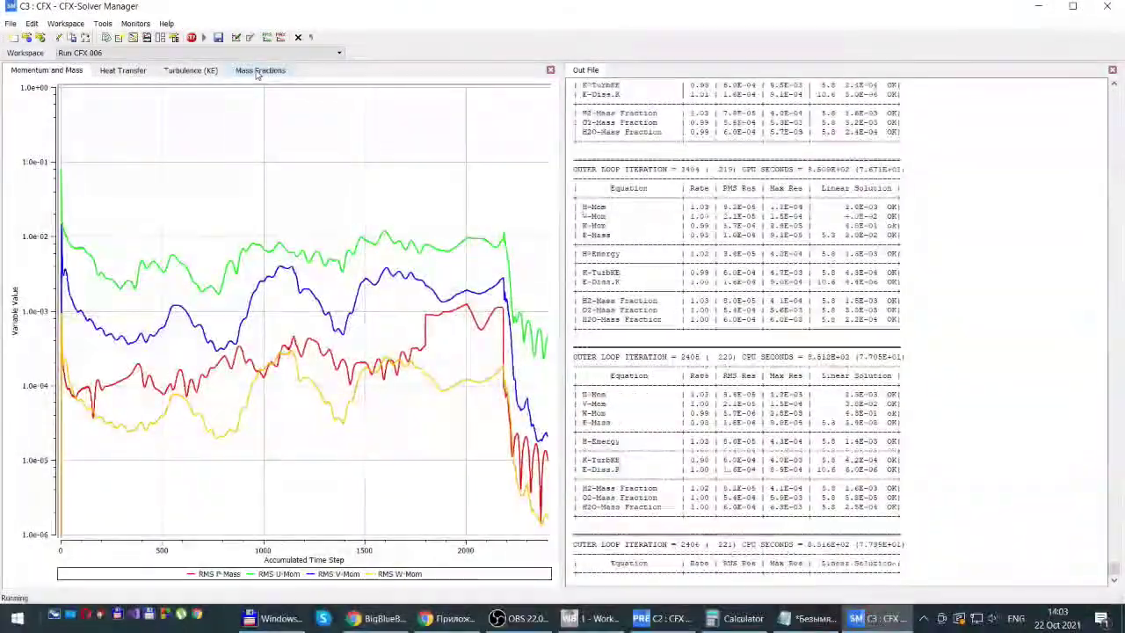
left_click(258, 70)
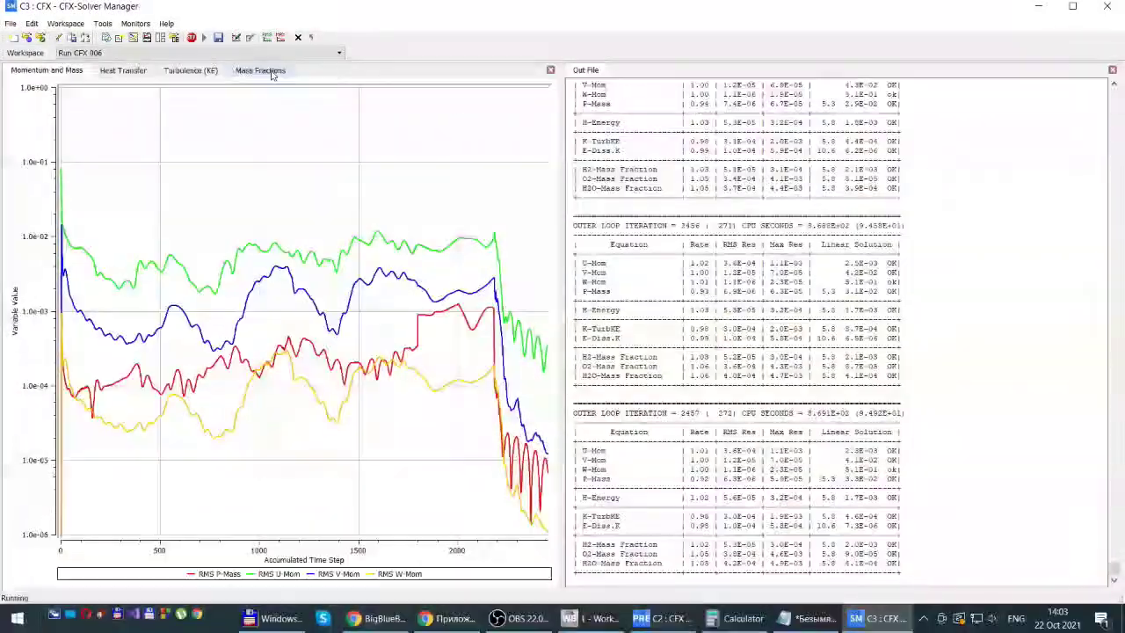
left_click(272, 73)
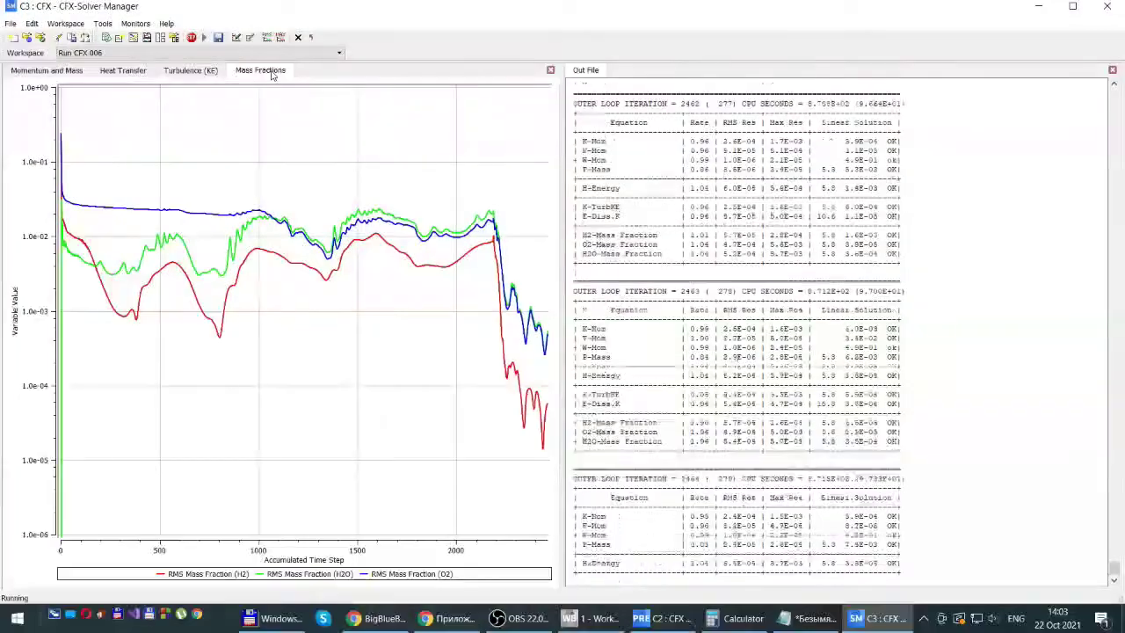
left_click(137, 76)
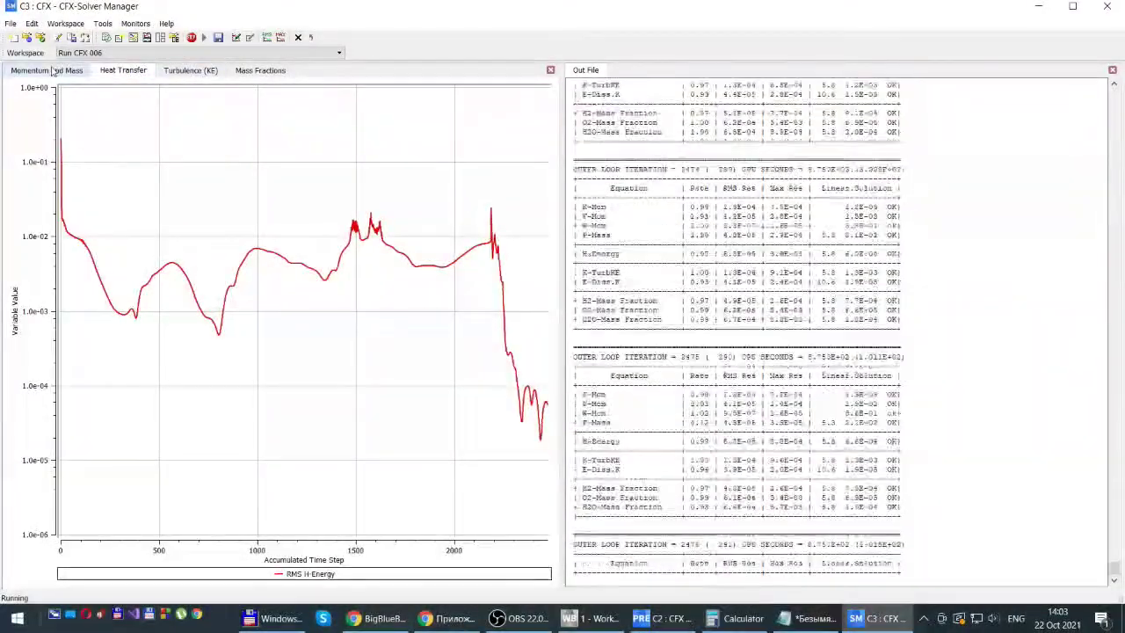
left_click(51, 73)
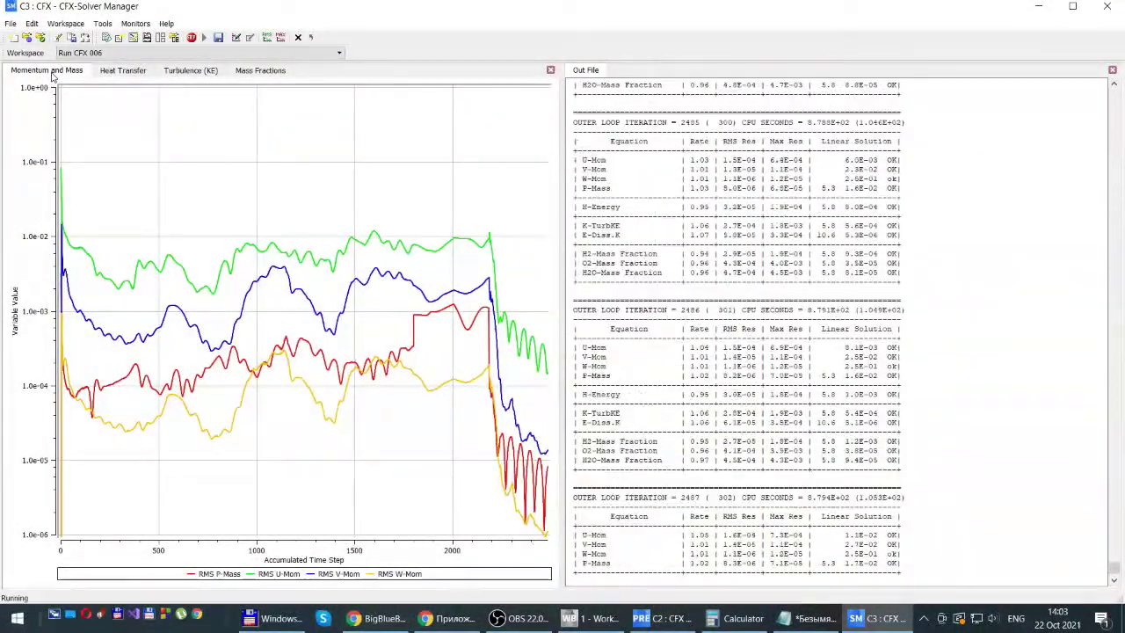
left_click(258, 74)
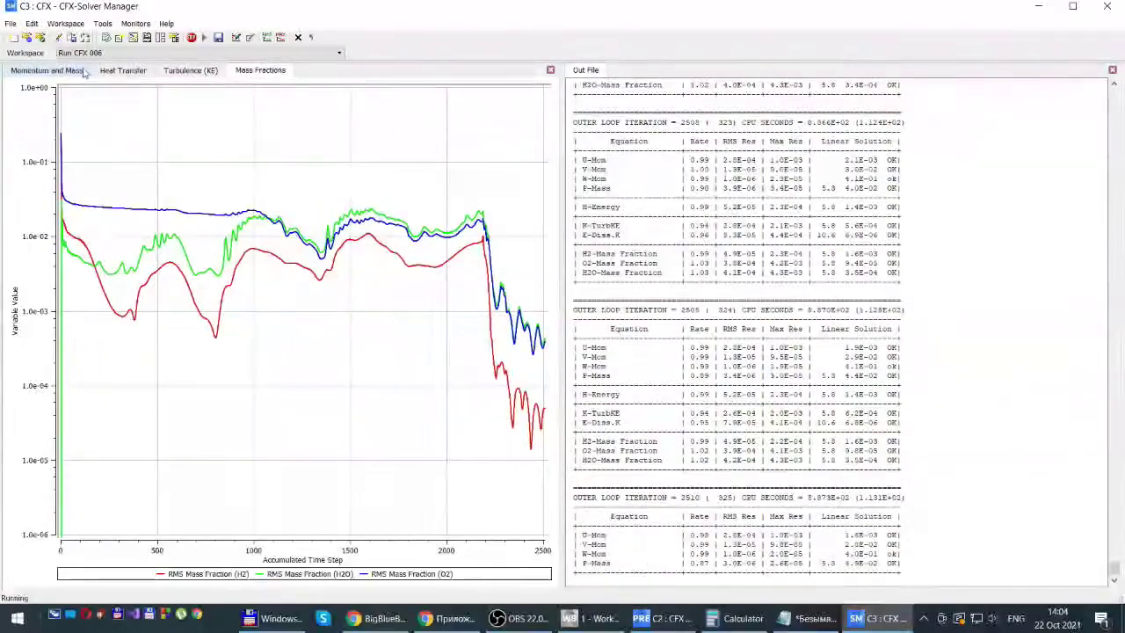
left_click(114, 72)
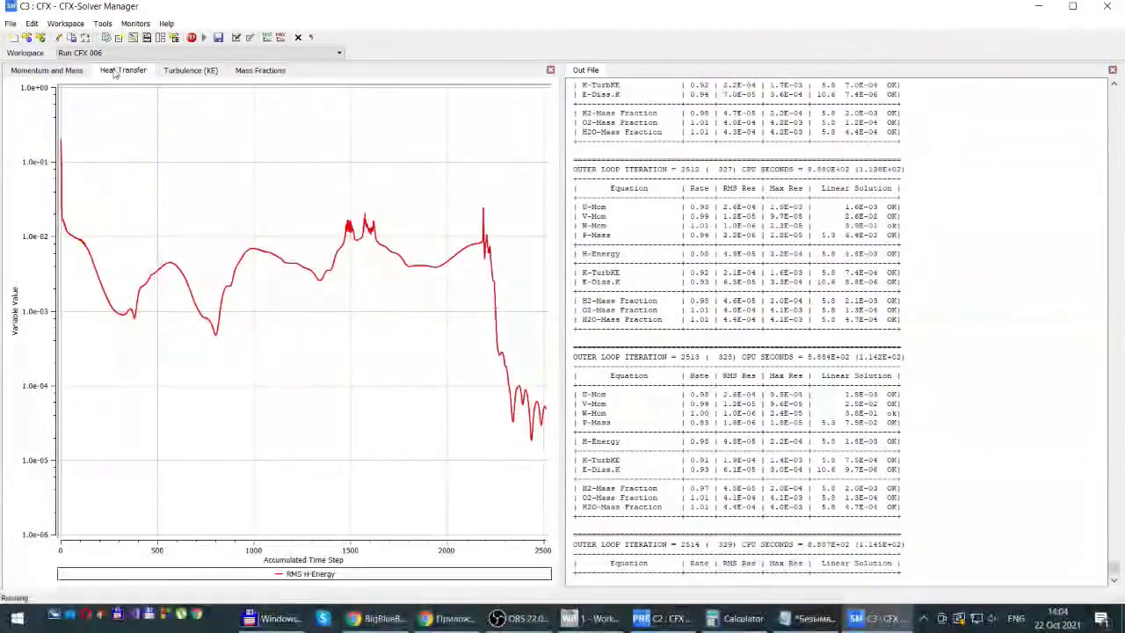
left_click(63, 72)
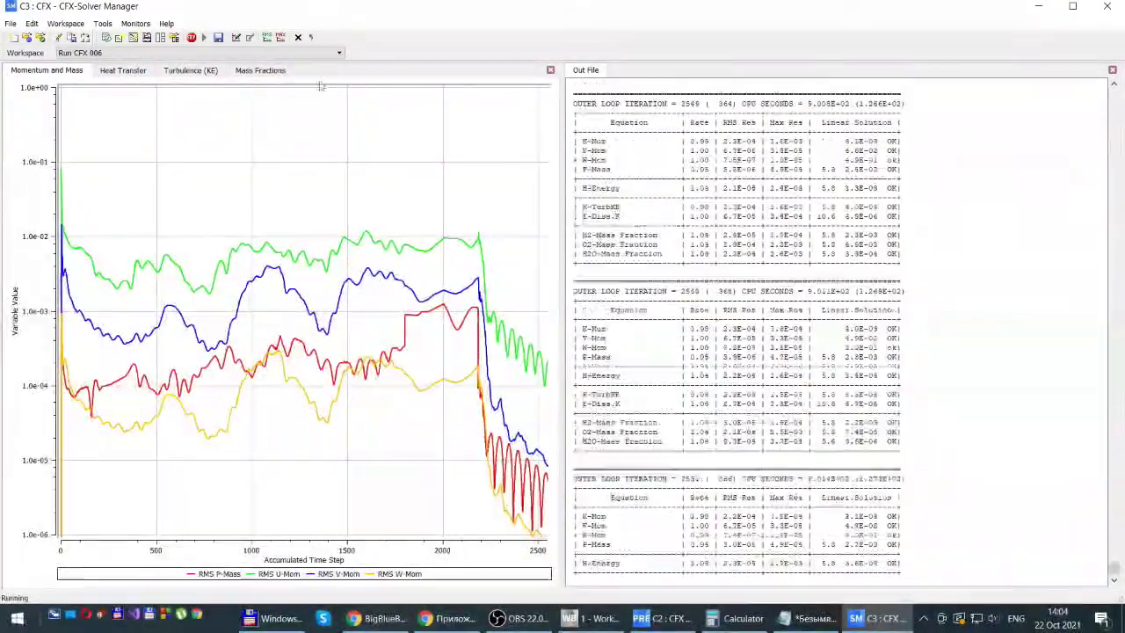
left_click(265, 74)
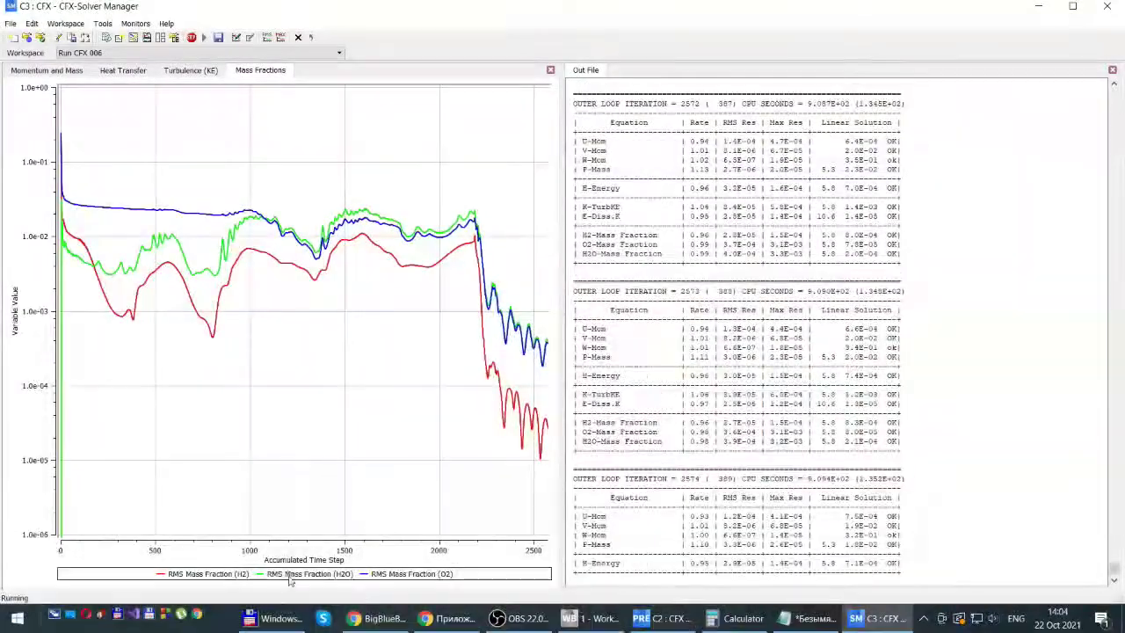
left_click(128, 72)
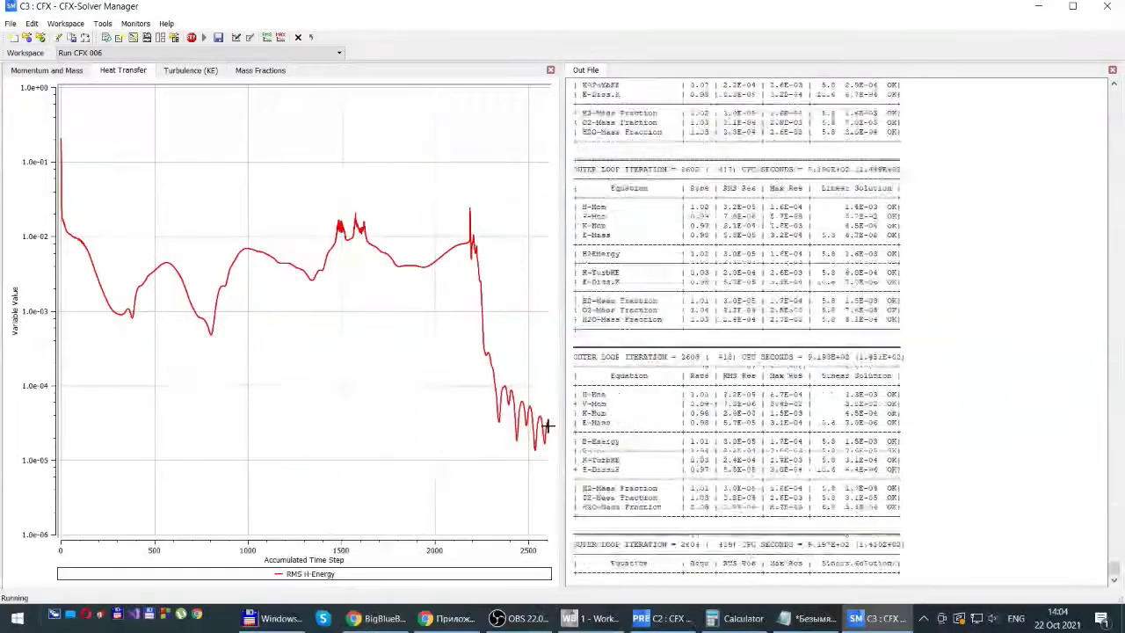
left_click(54, 72)
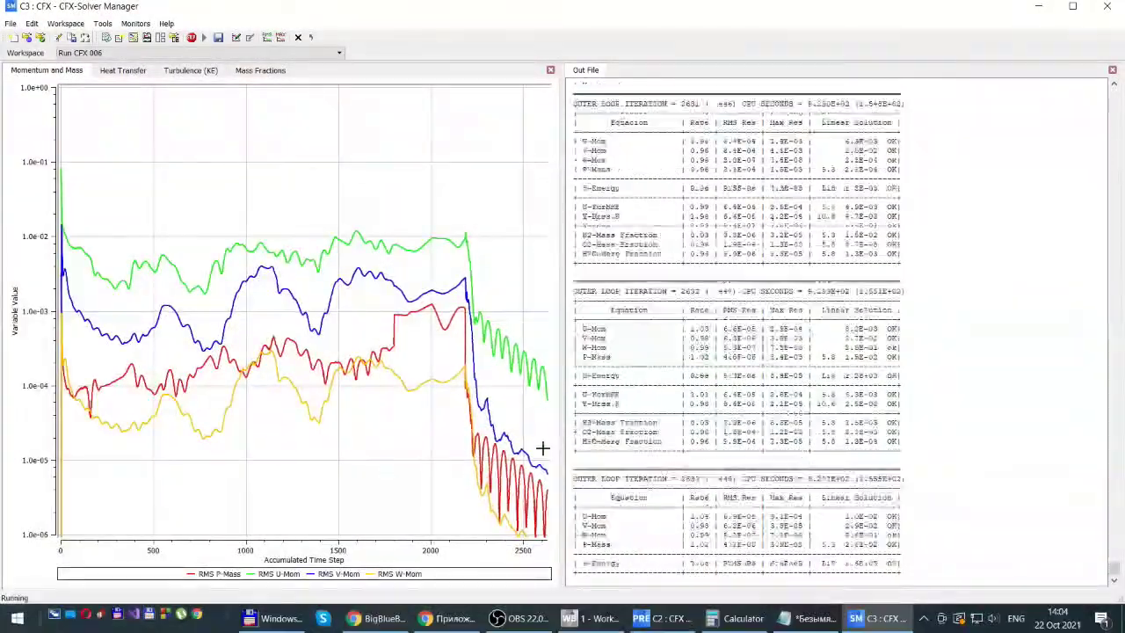
left_click(247, 71)
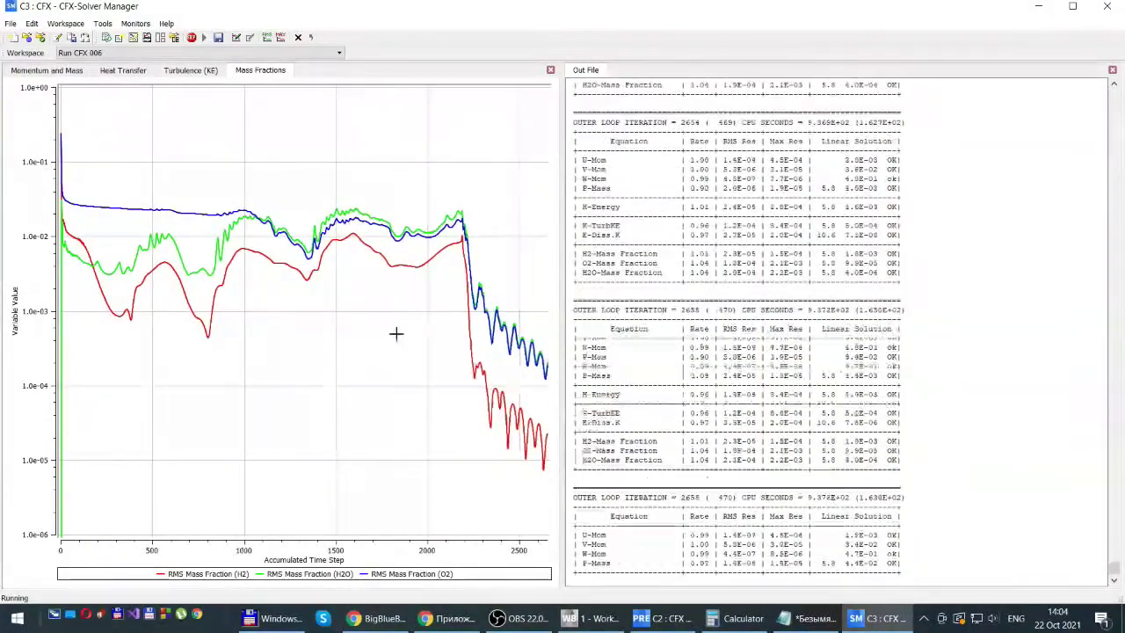
left_click(123, 70)
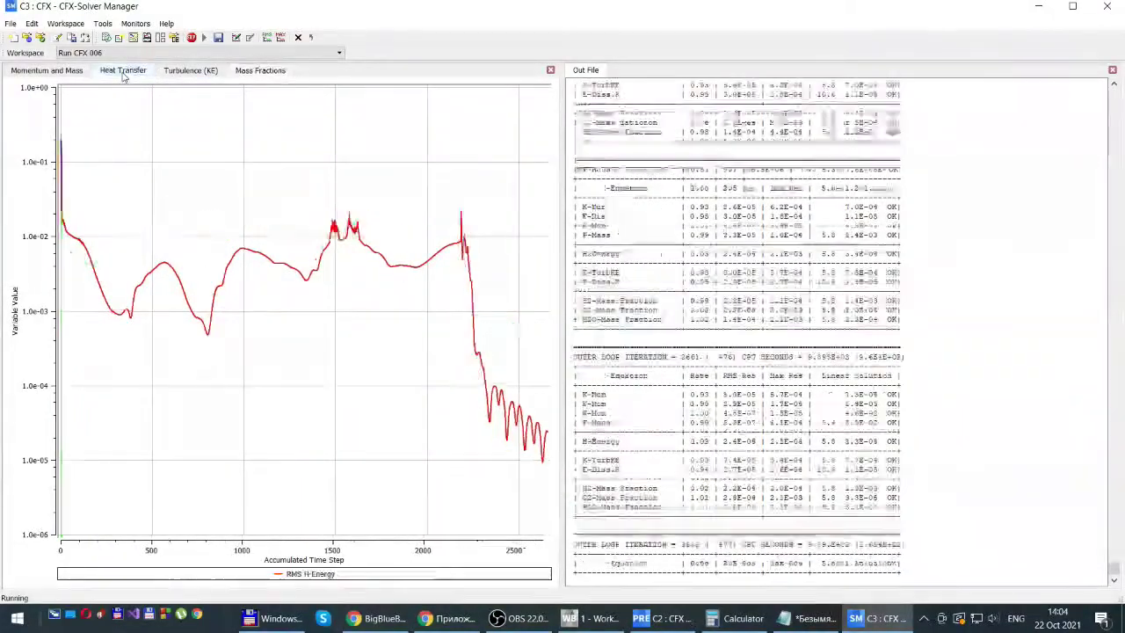
left_click(181, 72)
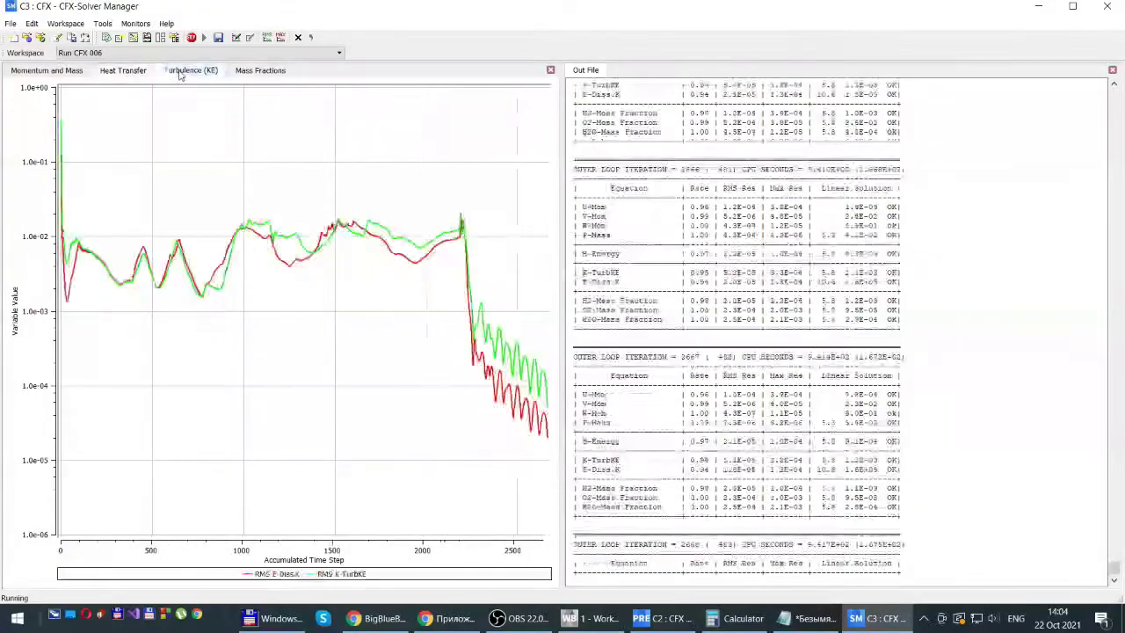
left_click(46, 72)
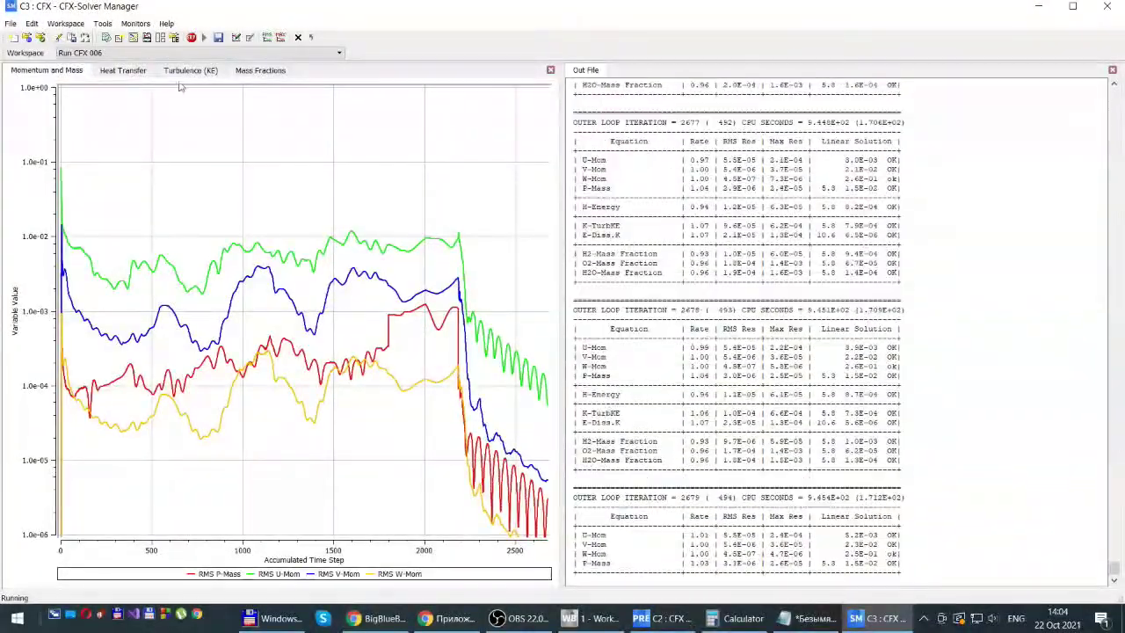
left_click(260, 72)
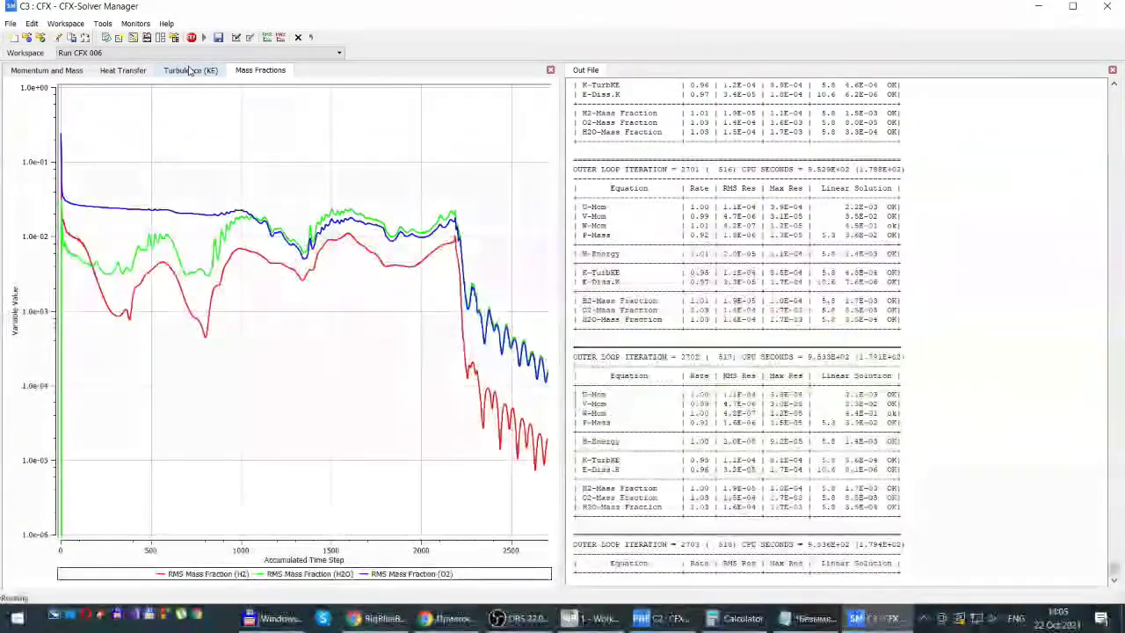
left_click(117, 70)
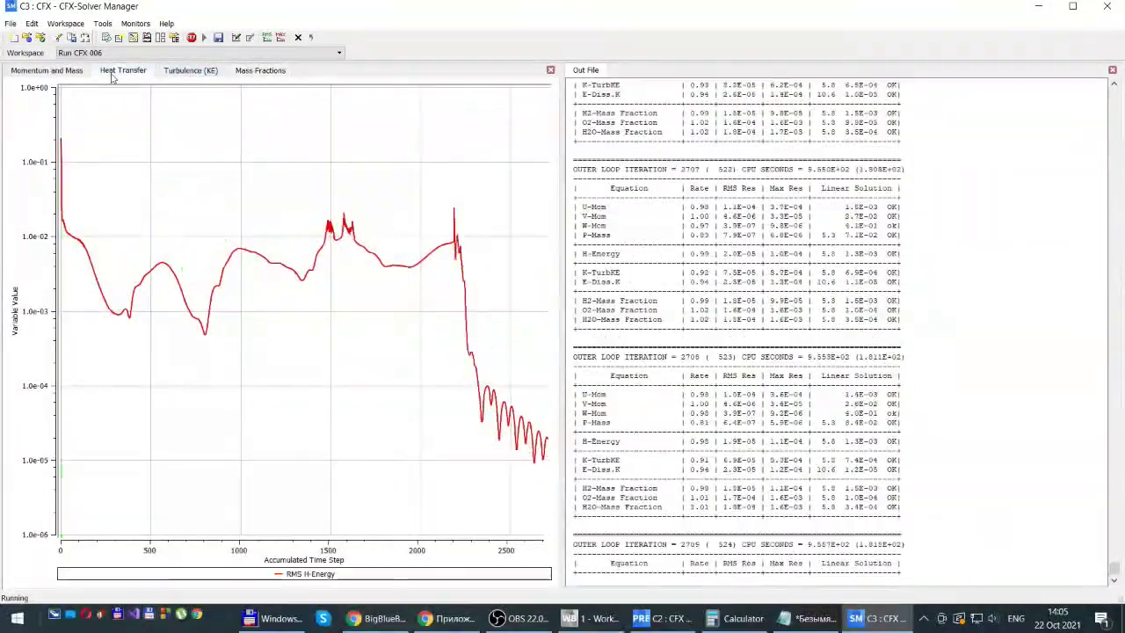
left_click(46, 72)
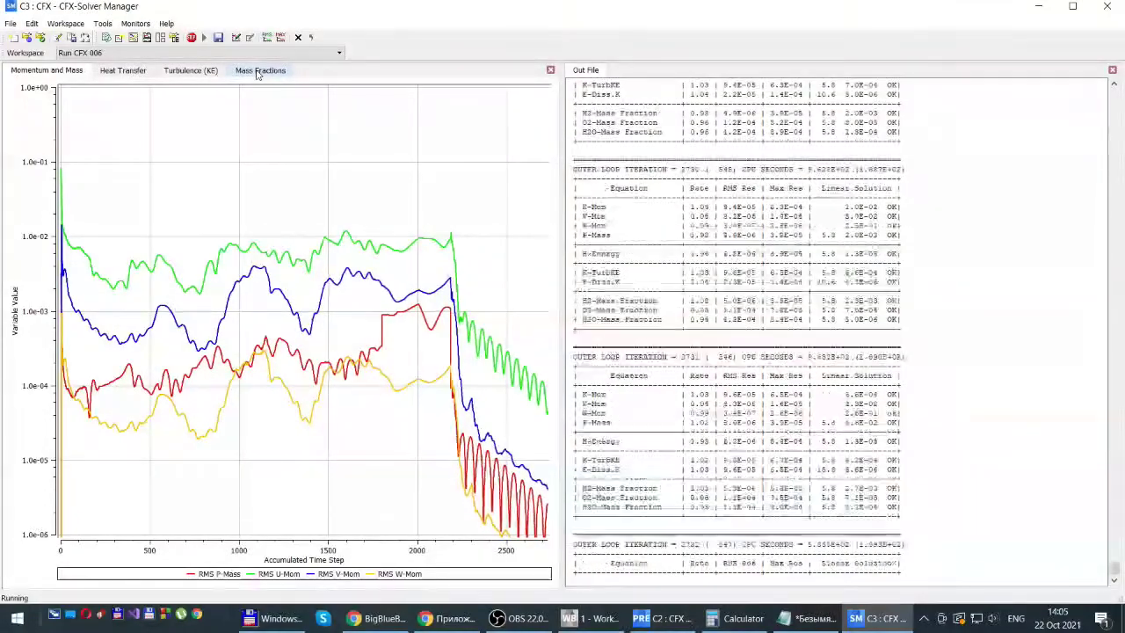
Check the mass fraction residuals of the finished run, close CFX-Solver Manager, and open the CFX system's results in CFD-Post
left_click(258, 72)
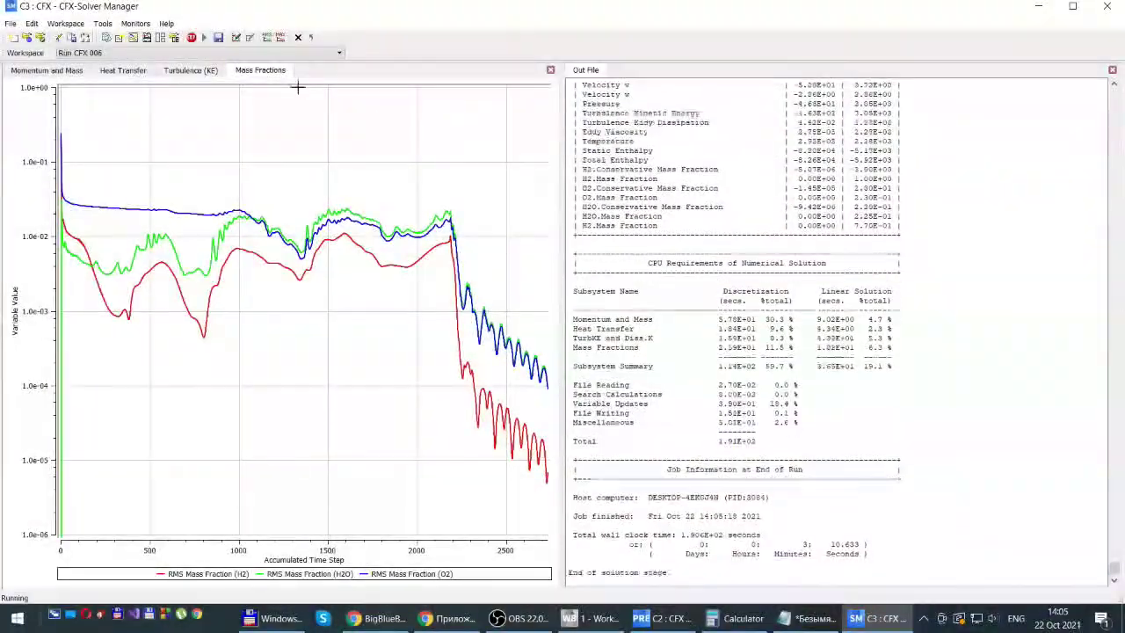
left_click(562, 346)
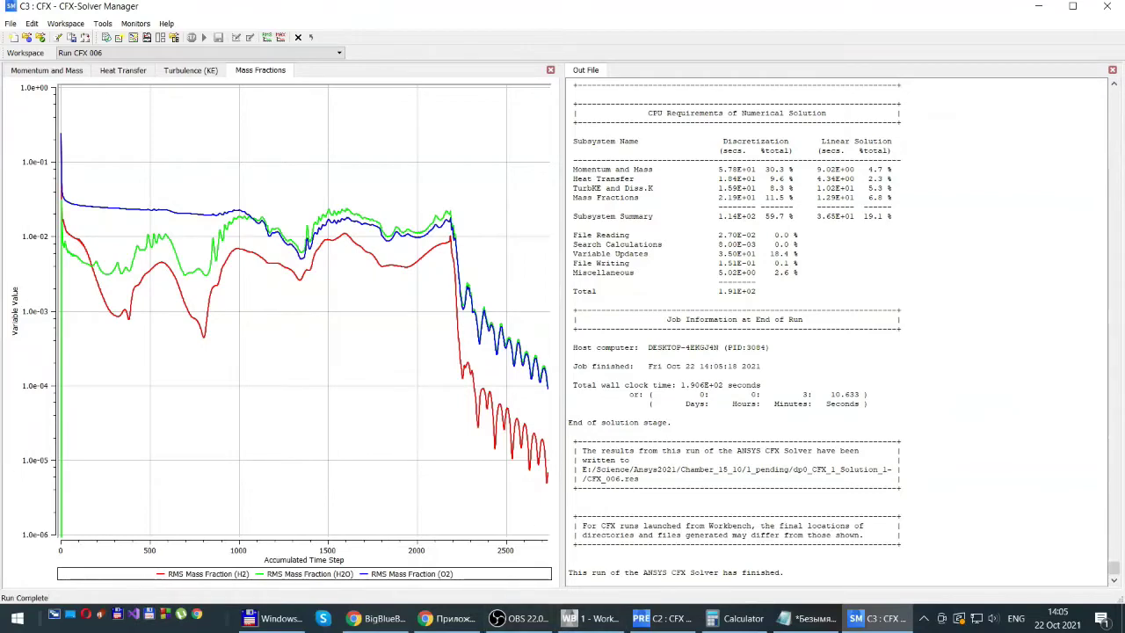
left_click(1106, 6)
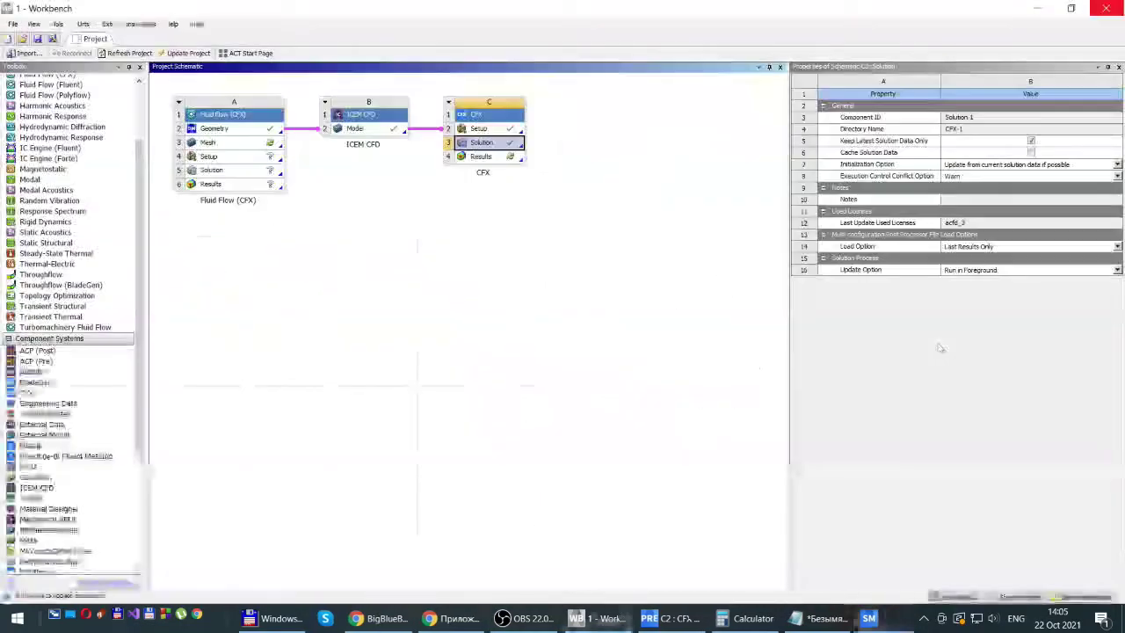
double_click(480, 157)
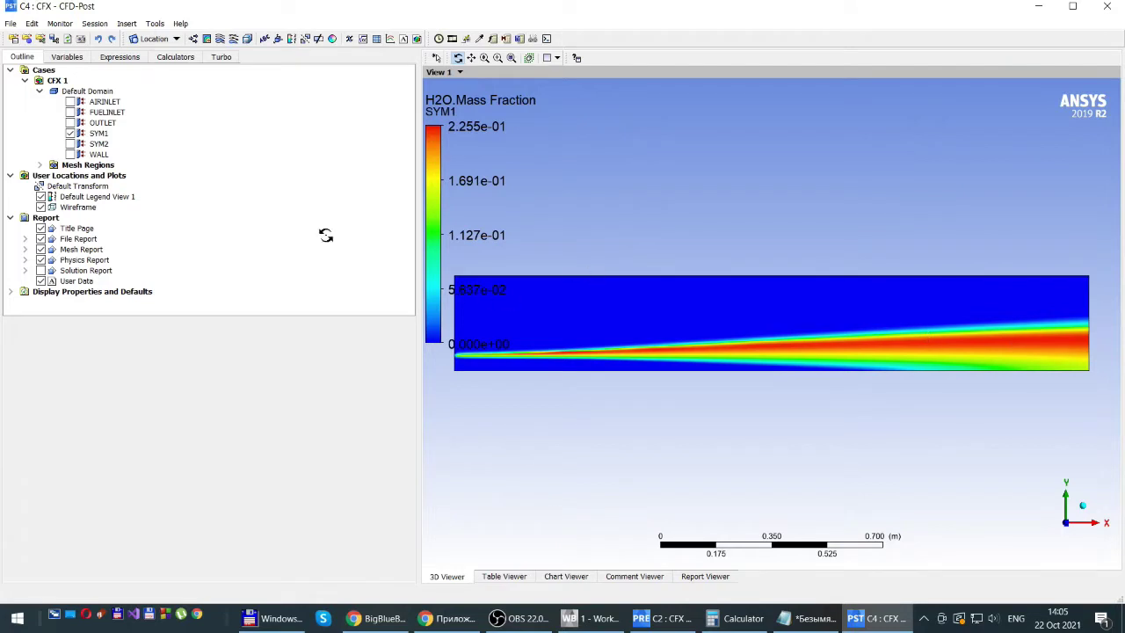
Color the SYM1 boundary by the H2.Mass Fraction variable to view the hydrogen distribution
left_click(95, 134)
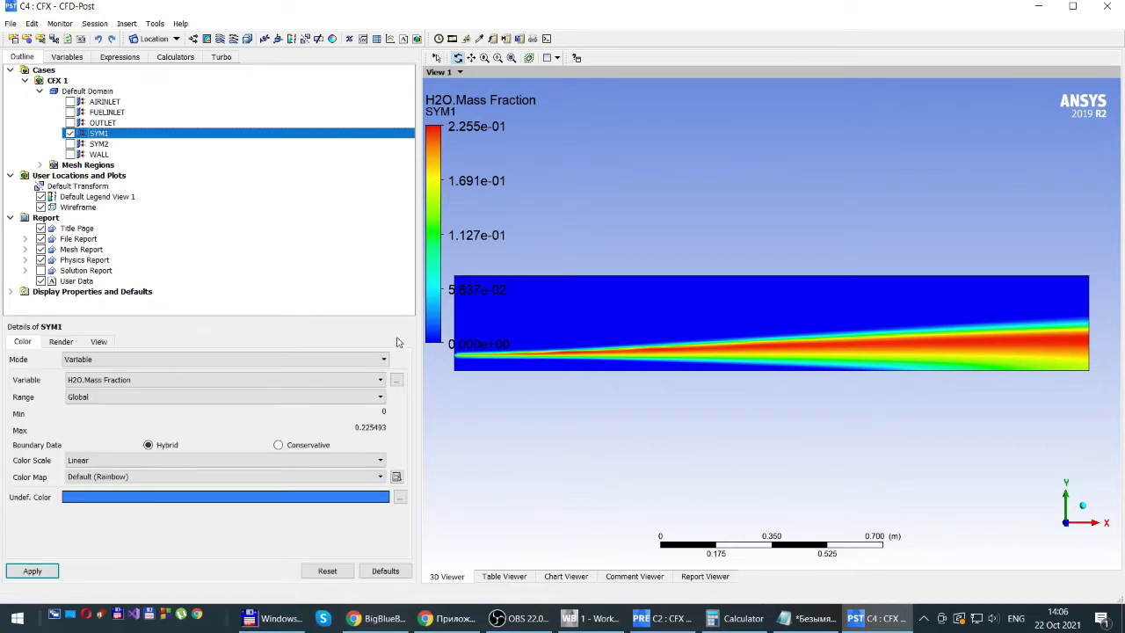
left_click(380, 379)
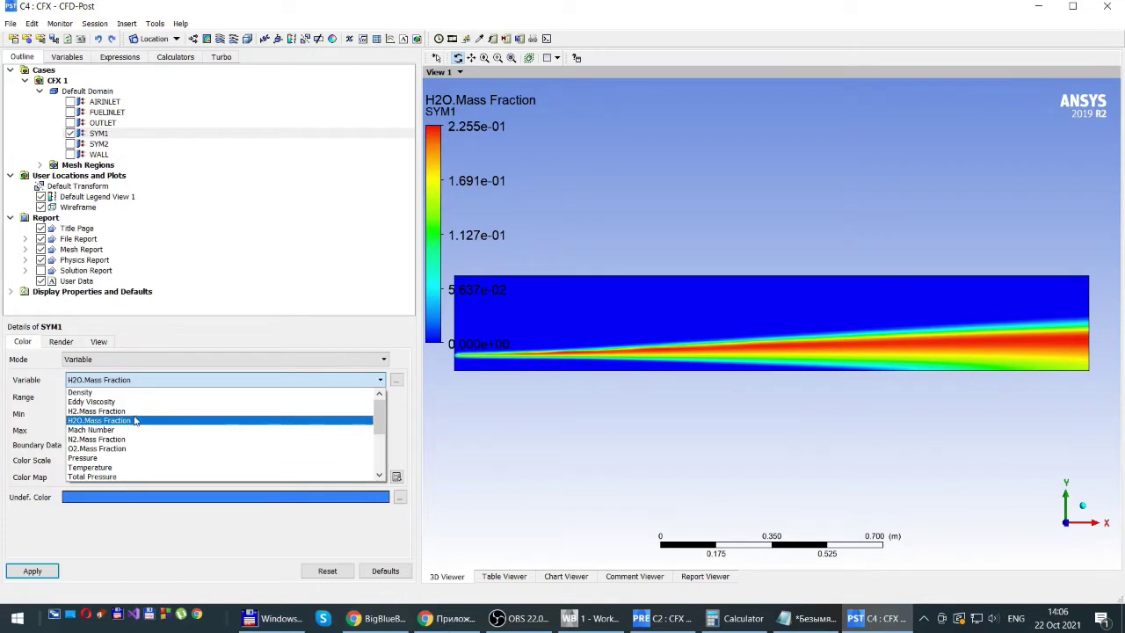
left_click(105, 411)
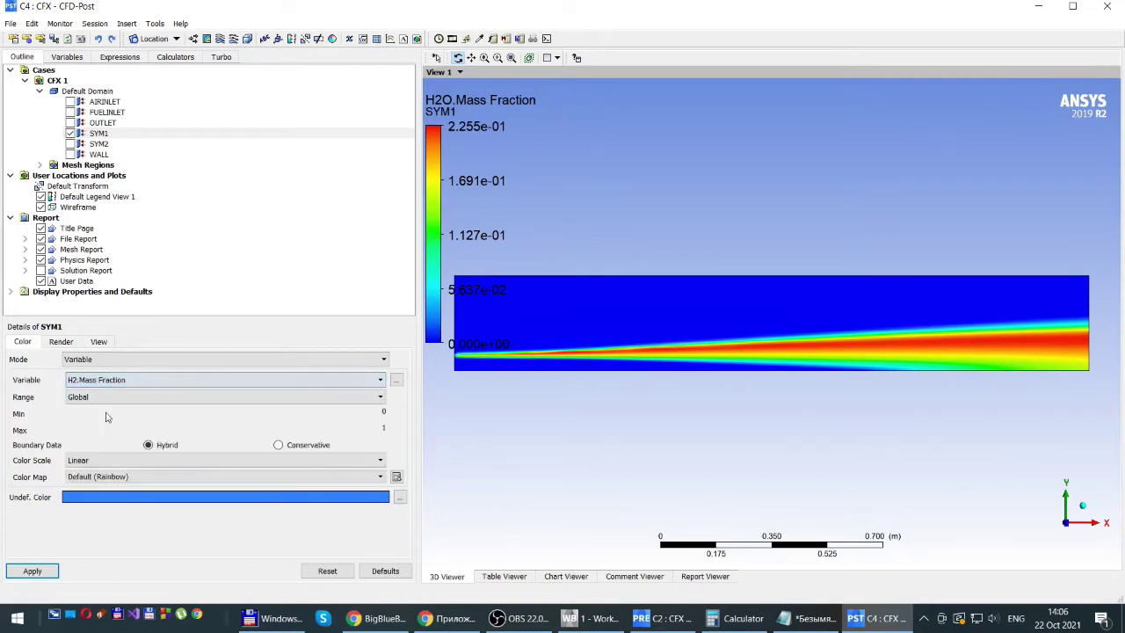
left_click(32, 571)
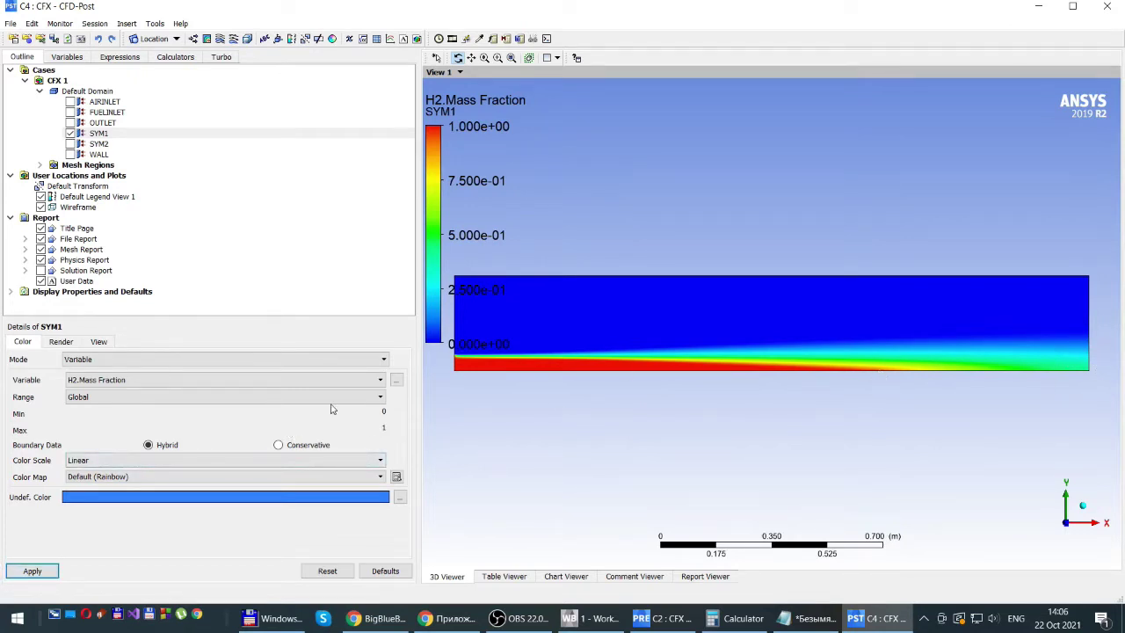
Color the SYM1 boundary by H2O.Mass Fraction to view the combustion product distribution
left_click(381, 380)
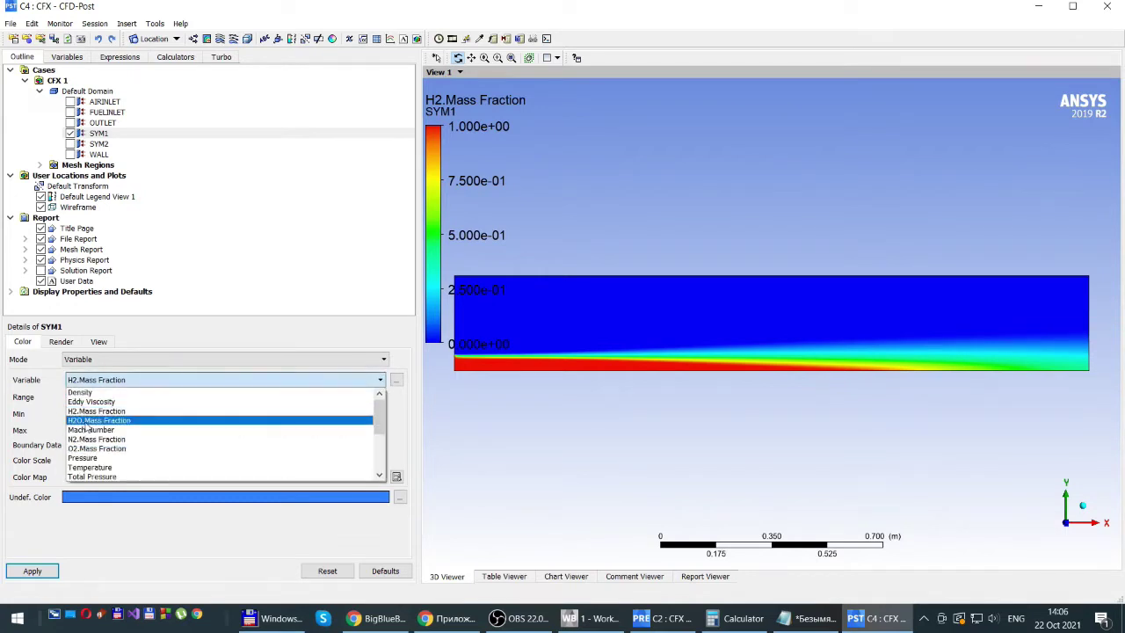
left_click(132, 420)
left_click(23, 569)
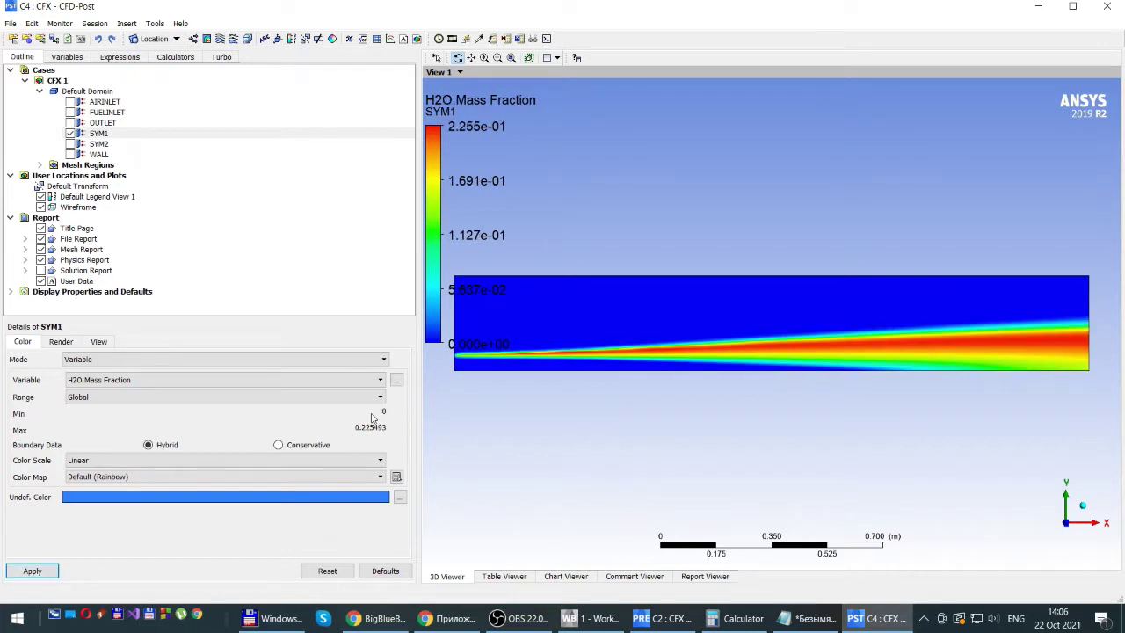
Color the SYM1 boundary by Temperature and close CFD-Post
left_click(380, 385)
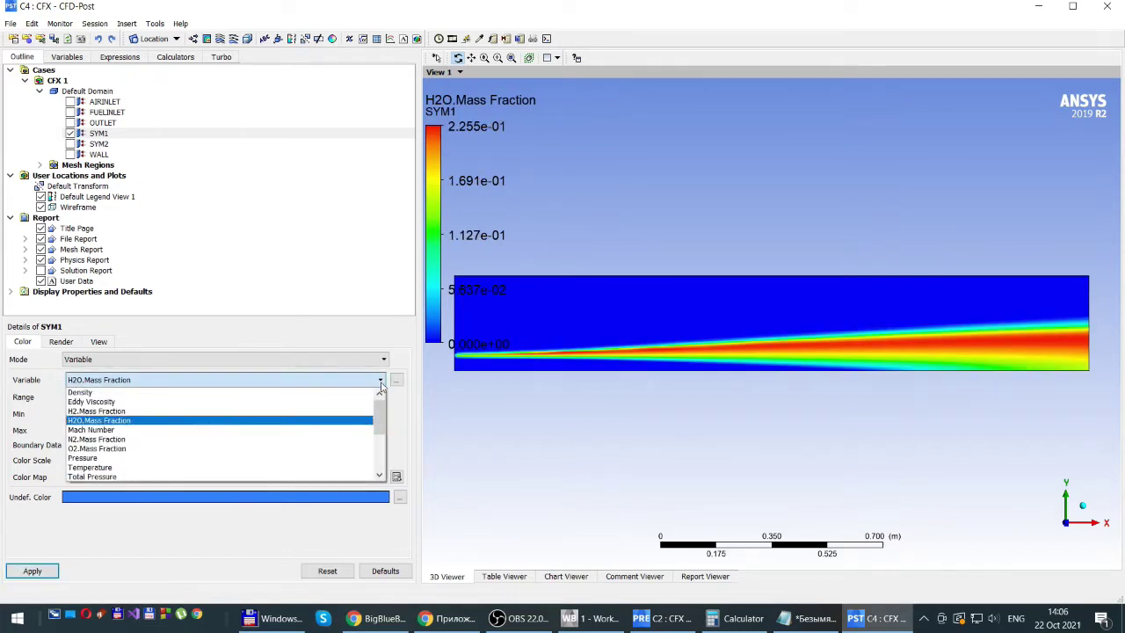
left_click(93, 474)
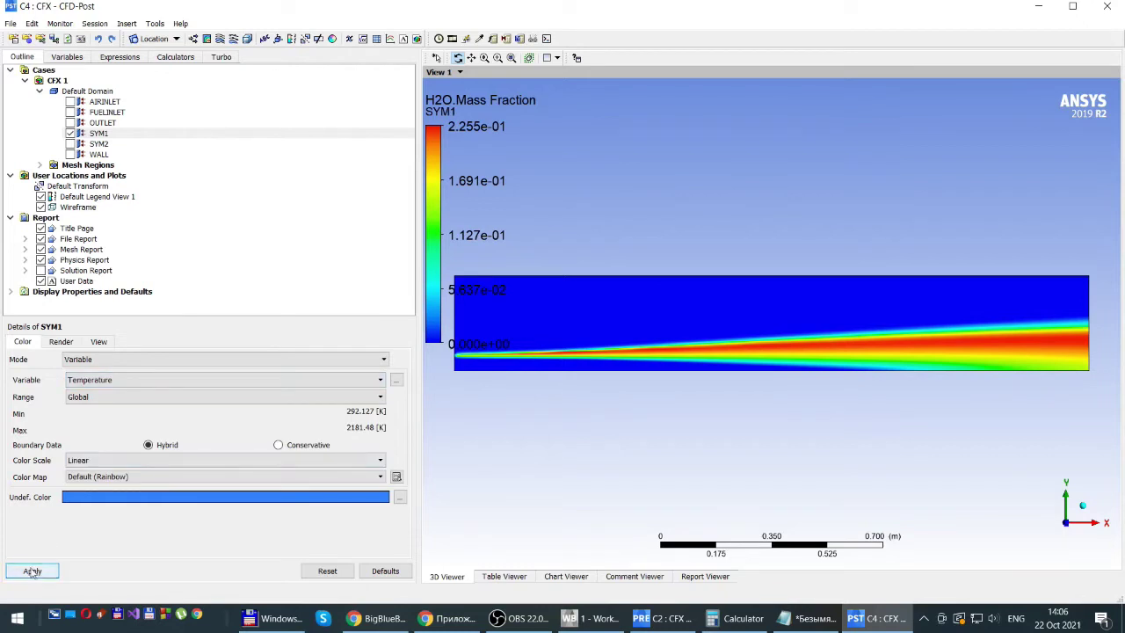
left_click(31, 570)
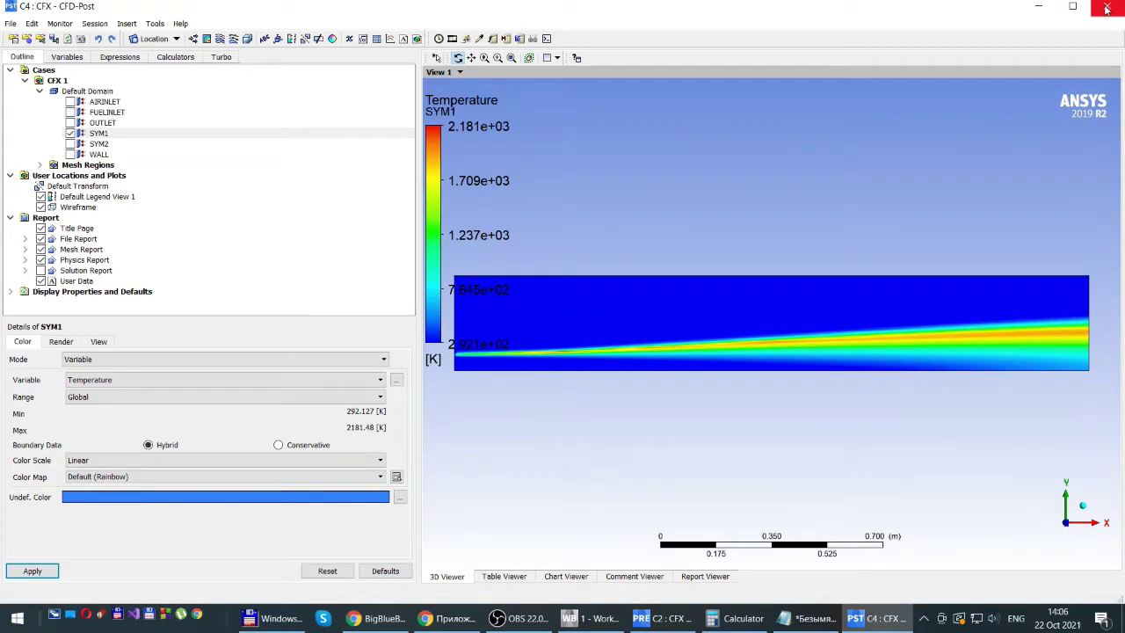
left_click(1106, 8)
left_click(1106, 8)
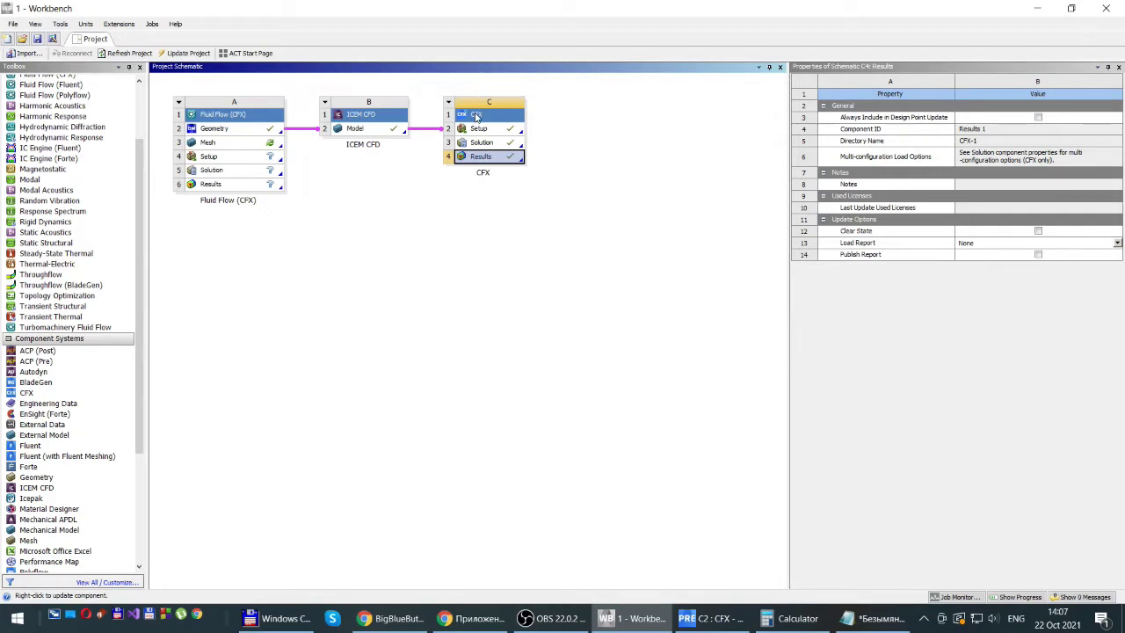
Rename the CFX system in the project schematic as "CFX subsonioc"
right_click(476, 116)
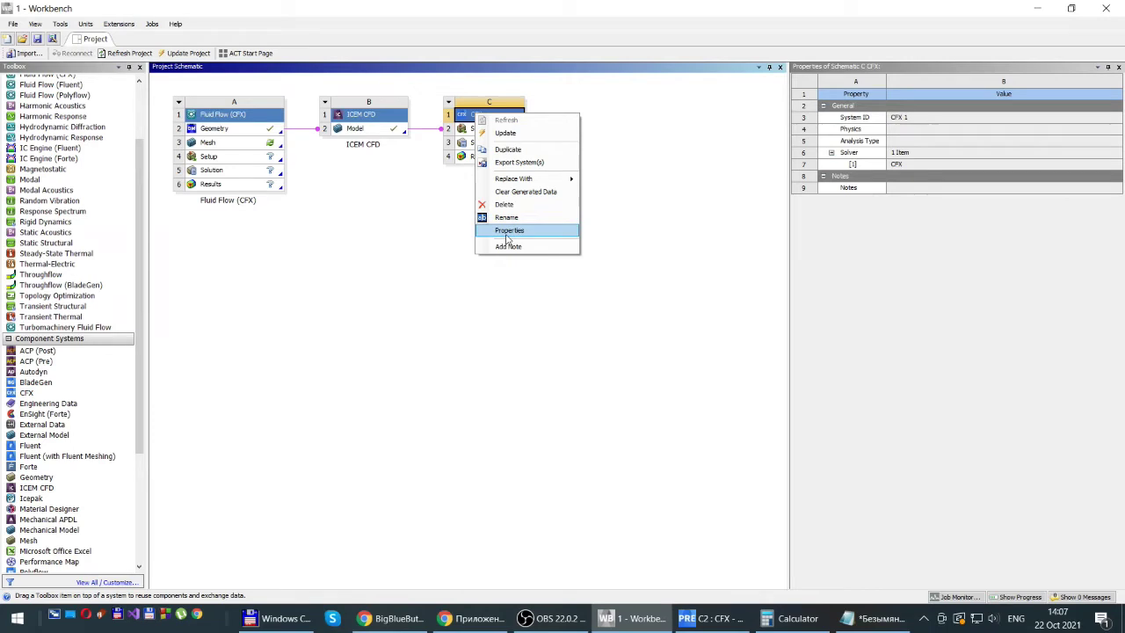
left_click(508, 219)
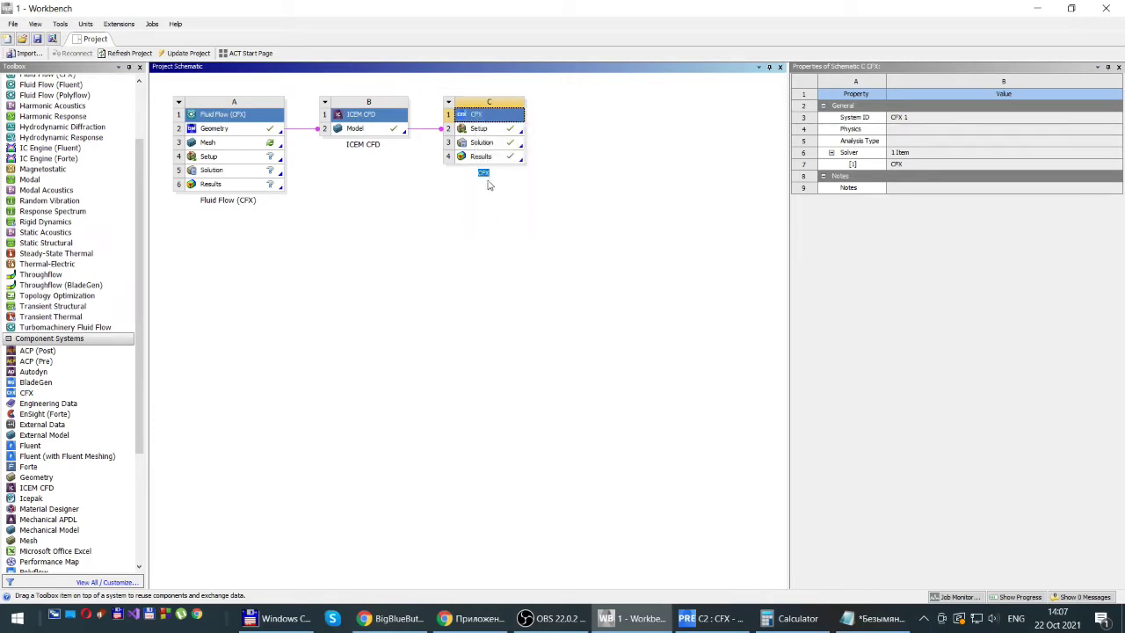
key("Return")
type("bd")
key("BackSpace")
type("sonioc")
key("Return")
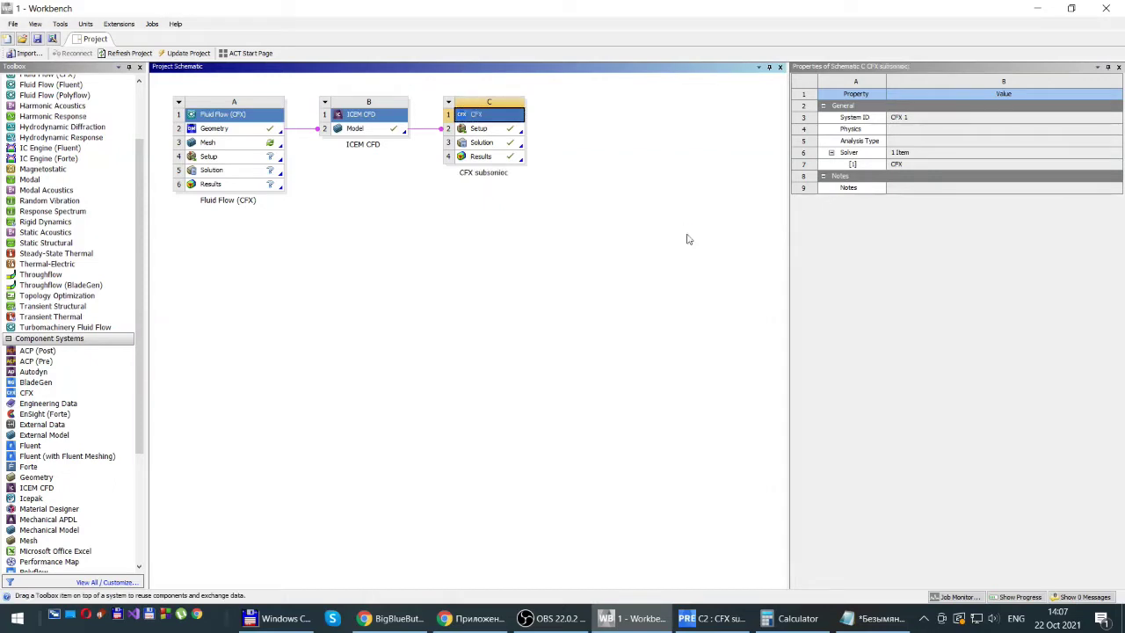
Duplicate the CFX subsonioc system from its Setup cell and name the copy "CFX supersonioc"
double_click(479, 132)
right_click(480, 130)
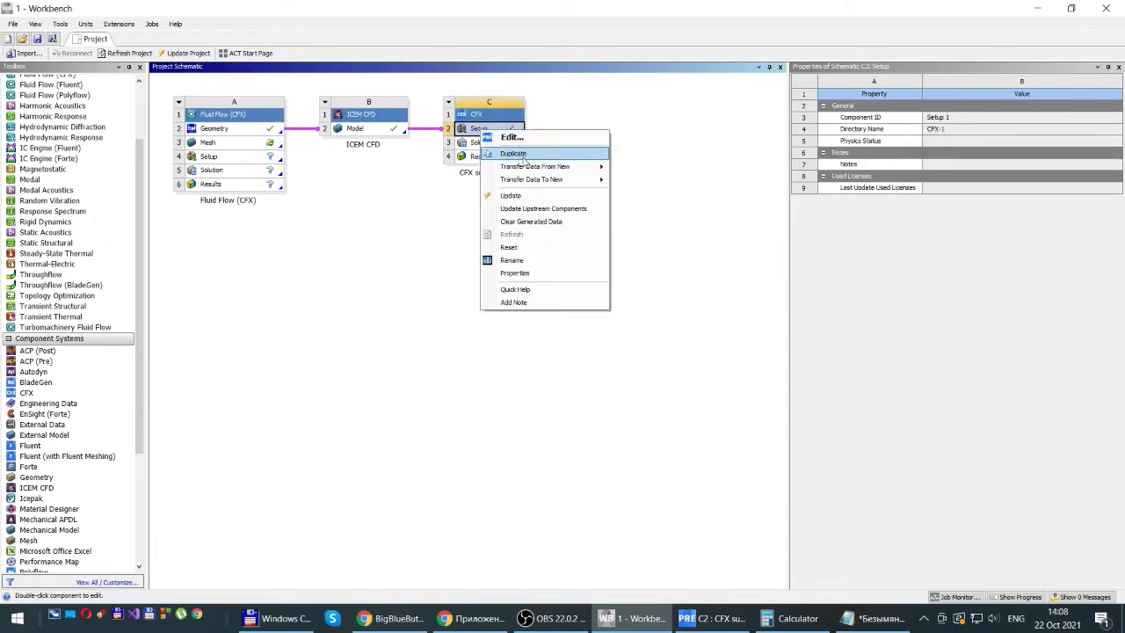
left_click(514, 154)
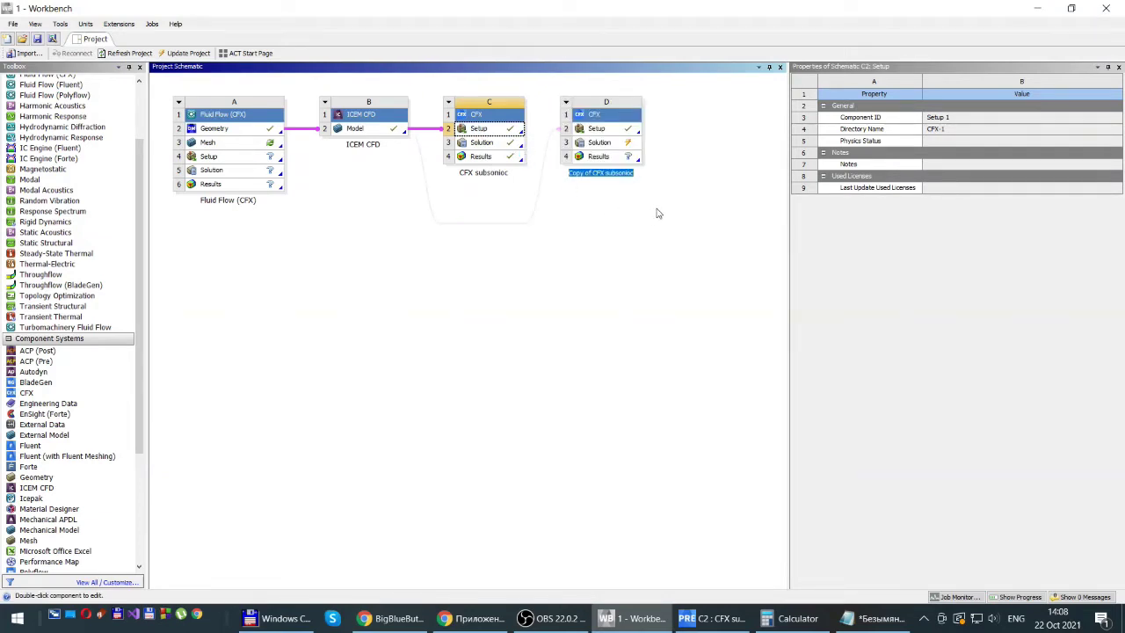
left_click(590, 175)
key("BackSpace")
key("BackSpace")
key("BackSpace")
key("BackSpace")
key("BackSpace")
key("BackSpace")
key("BackSpace")
type("F")
key("BackSpace")
key("BackSpace")
key("BackSpace")
type("per")
key("Return")
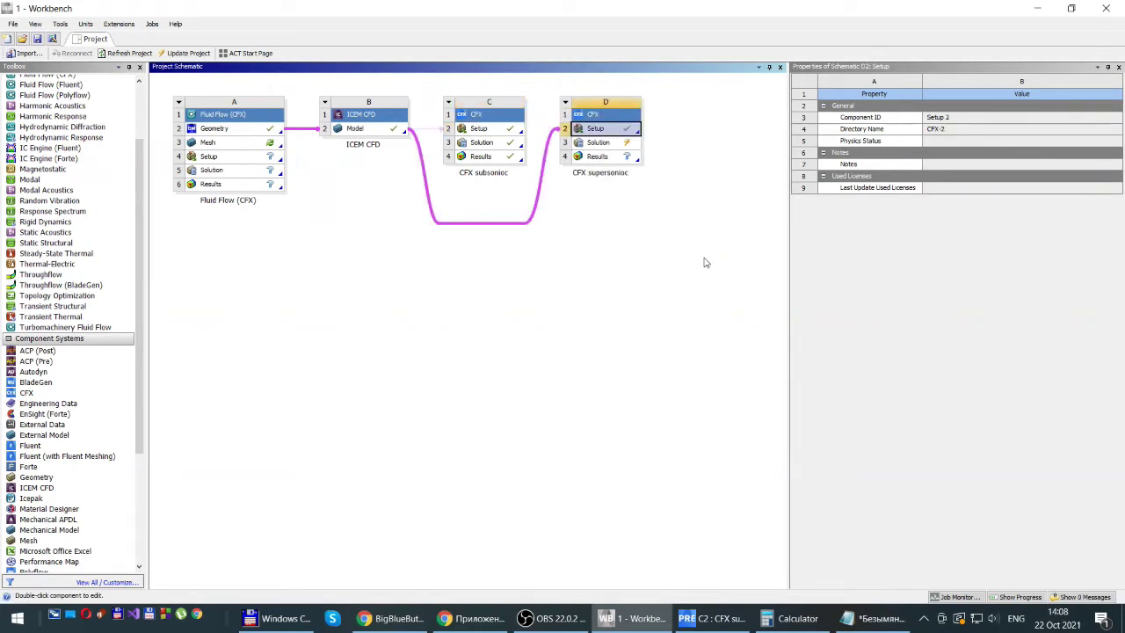
Close the CFX subsonioc case in CFX-Pre and open the CFX supersonioc system's setup in a maximized window
left_click(703, 262)
left_click(710, 618)
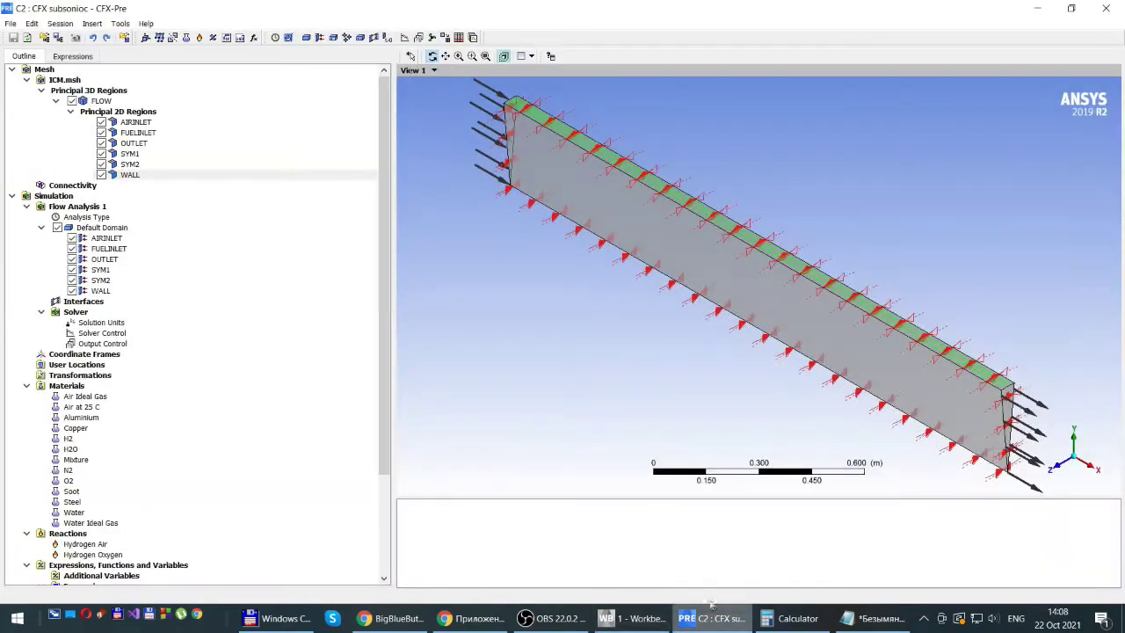
left_click(1107, 8)
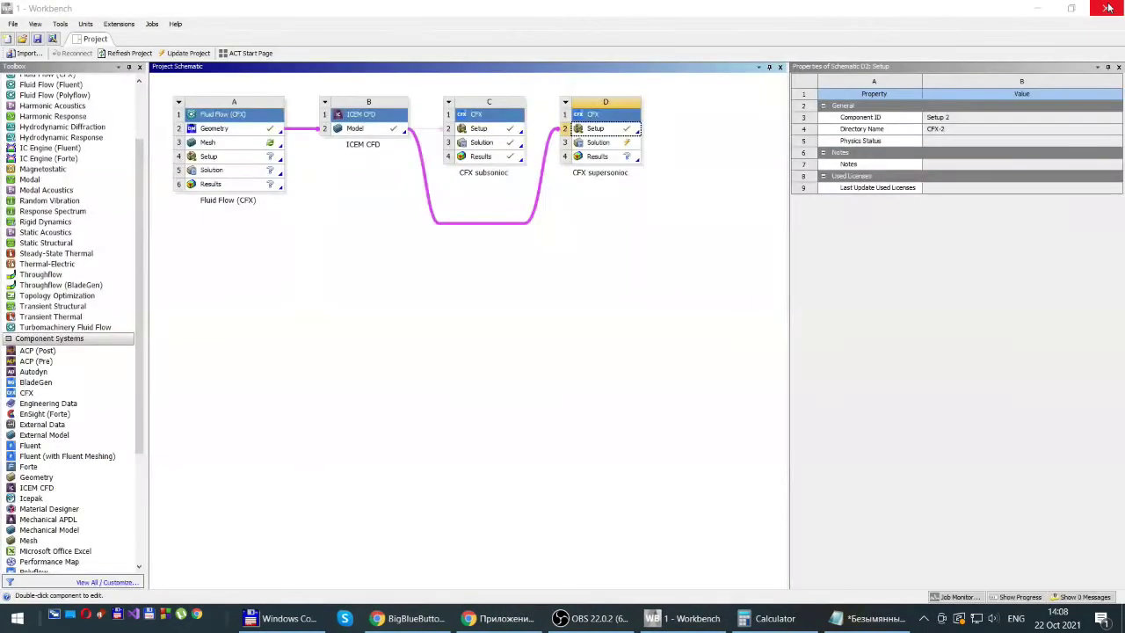
double_click(595, 129)
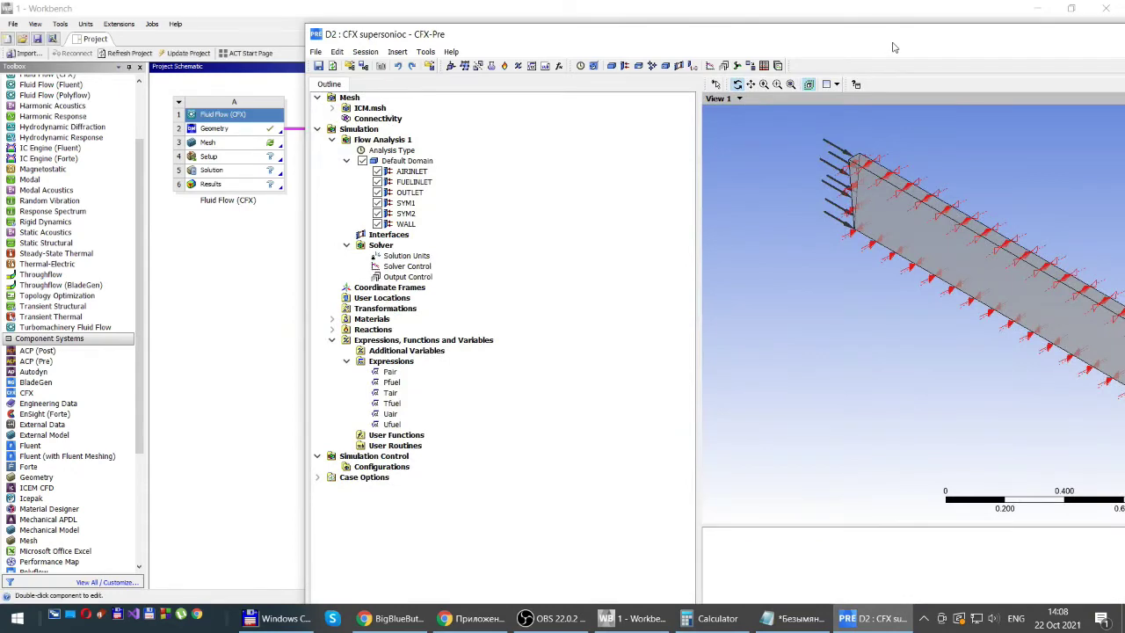
double_click(889, 39)
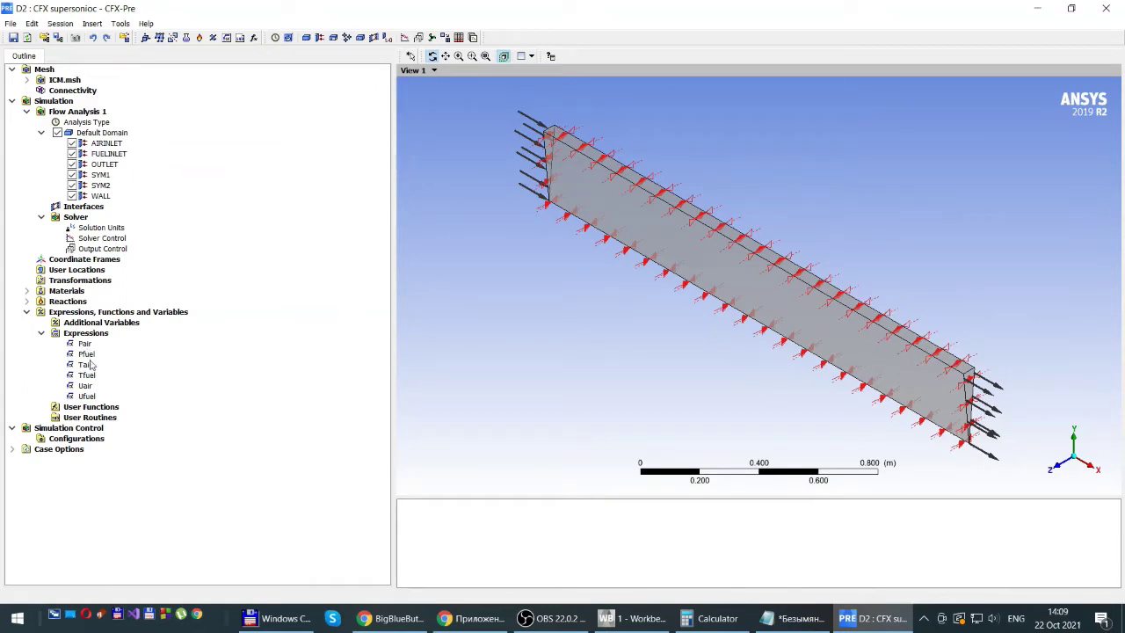
Set the Pfuel expression to 3e5 [Pa]
left_click(85, 355)
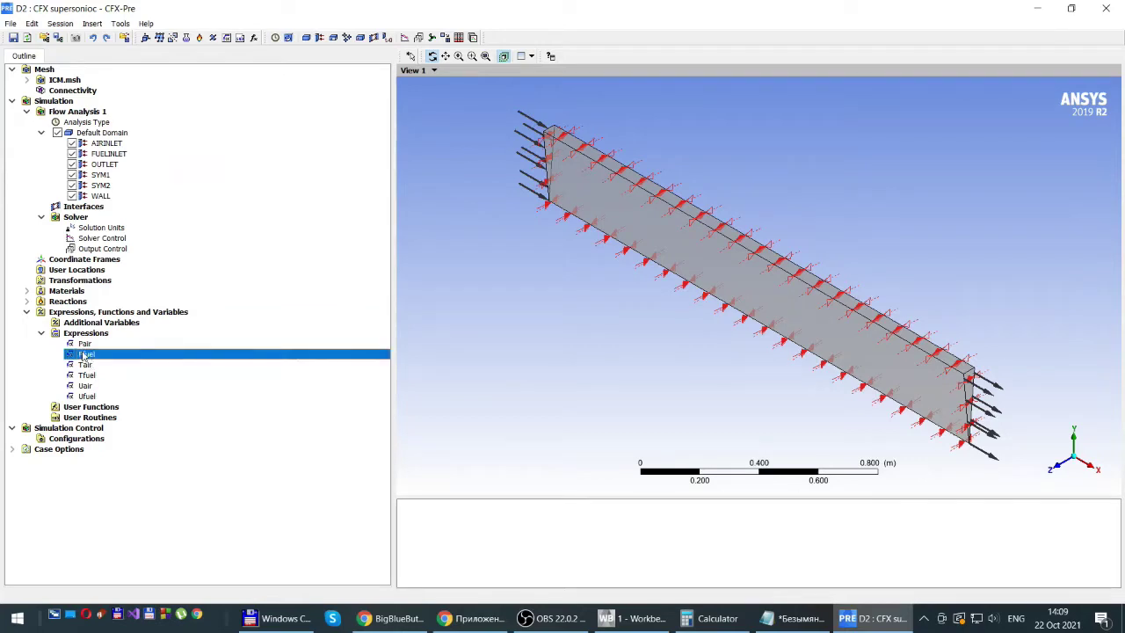
double_click(85, 355)
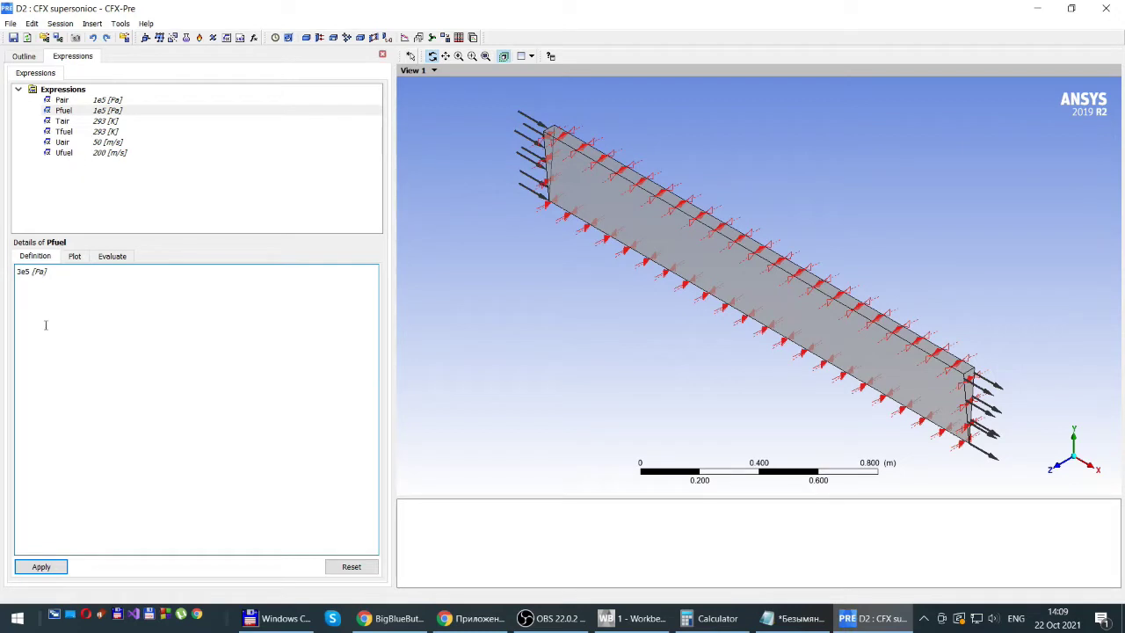
left_click(41, 567)
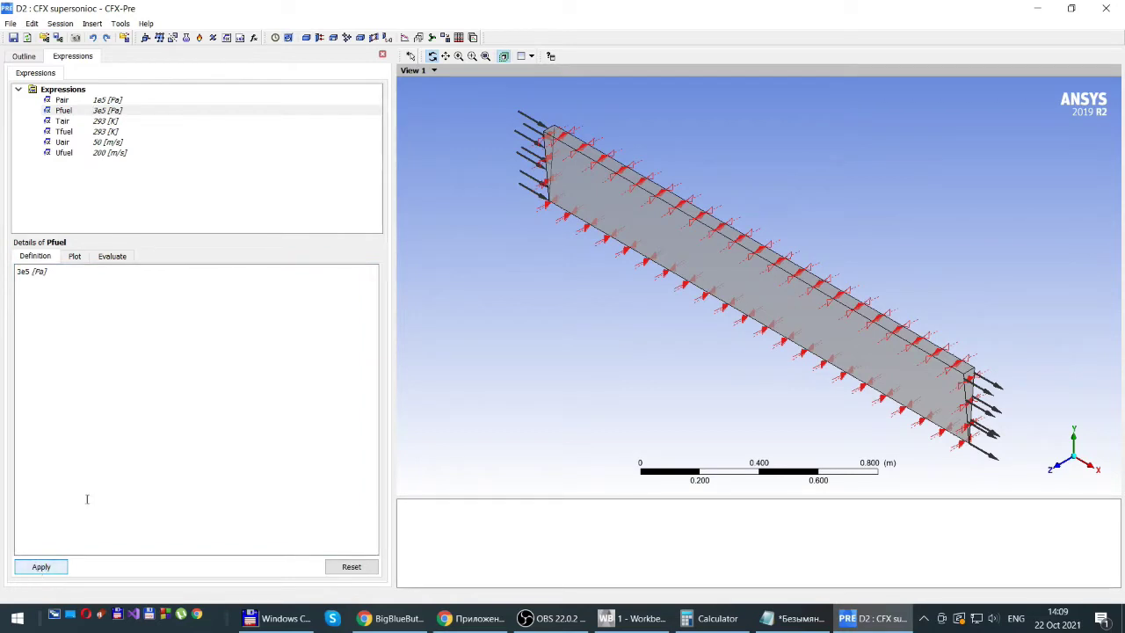
Set the Ufuel expression to 1305.83 [m/s], consulting the notes window for the value
left_click(66, 154)
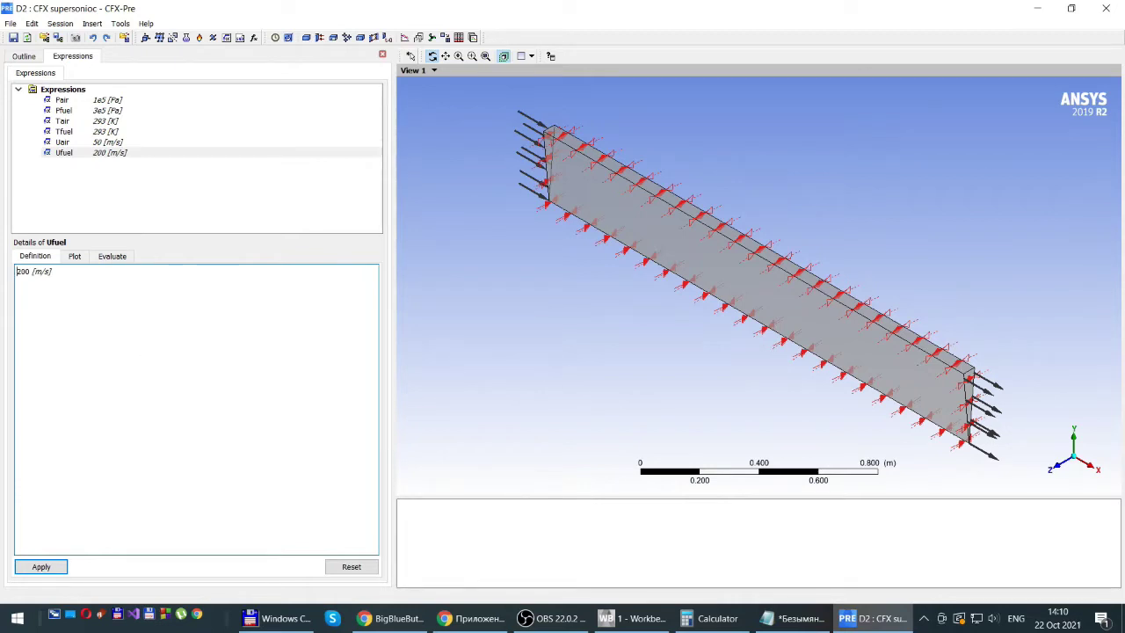
key("alt+Tab")
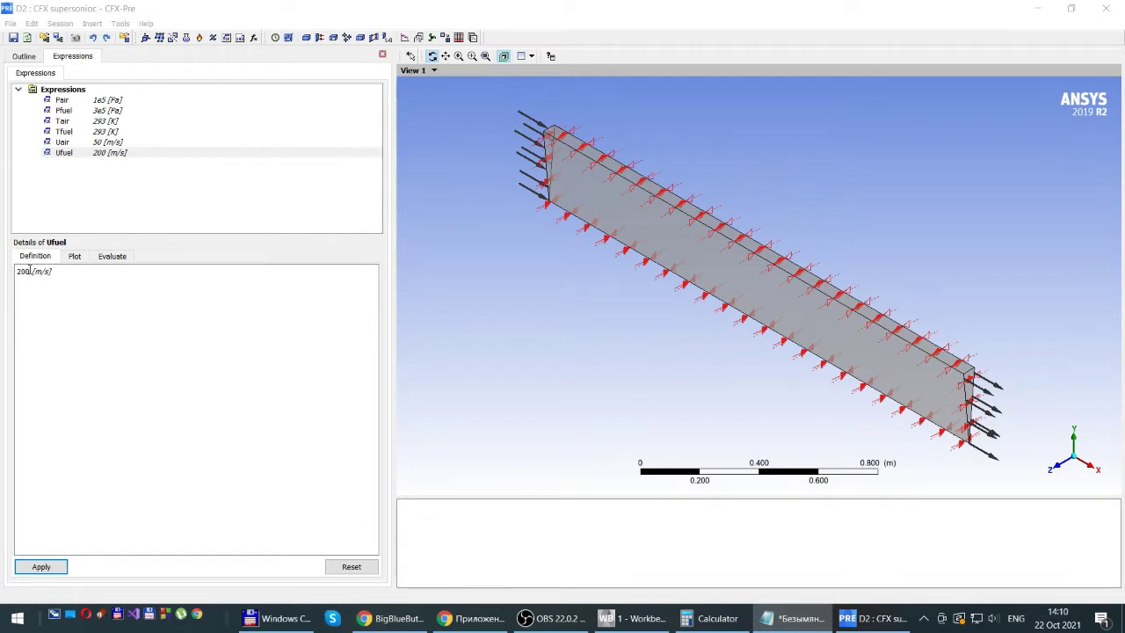
left_click_drag(30, 272, 6, 272)
type("1305.83")
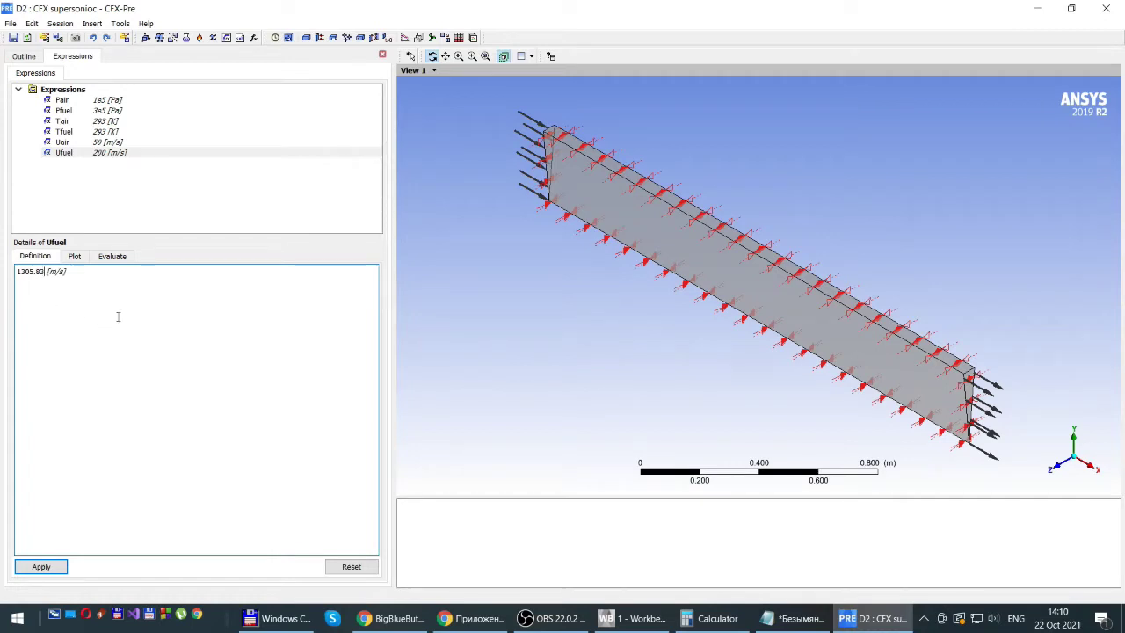
left_click(35, 567)
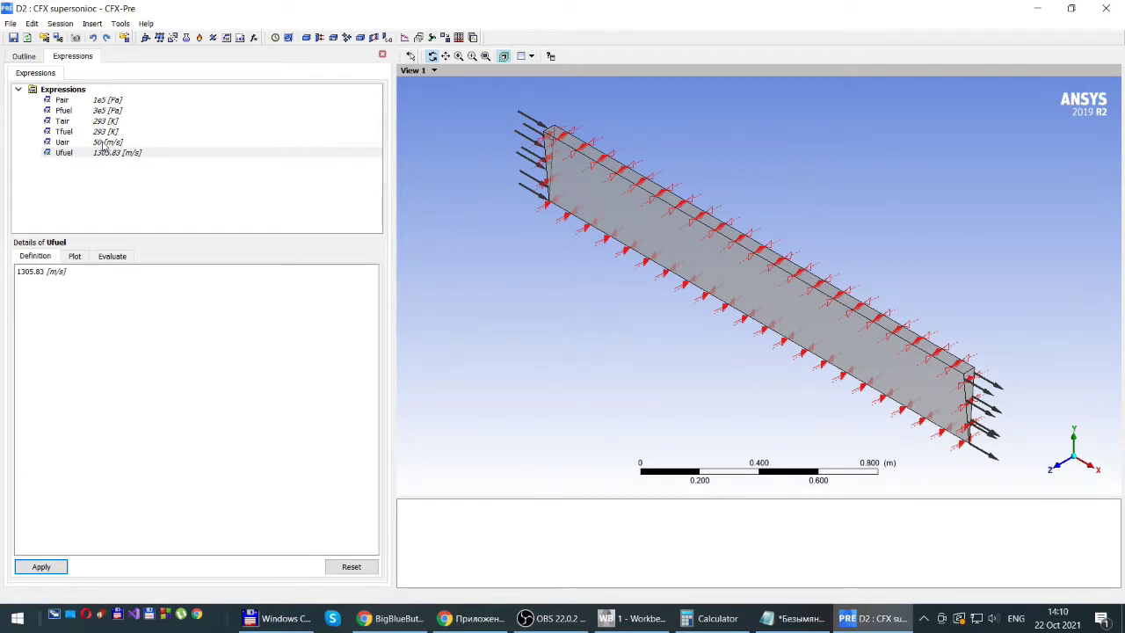
left_click(41, 567)
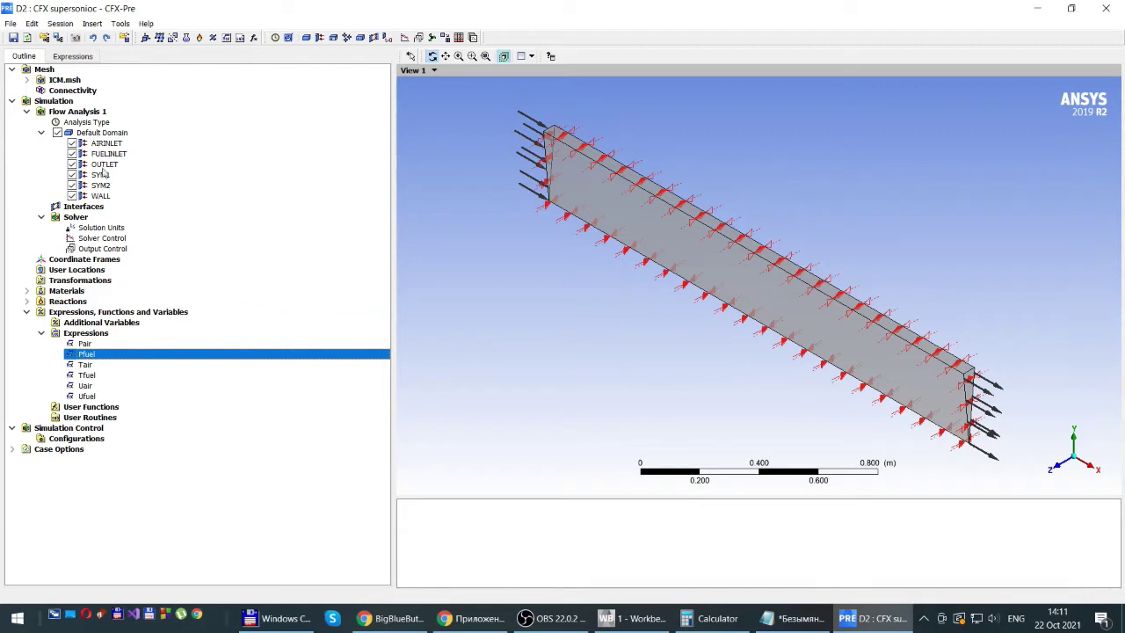
Review the boundary details of AIRINLET, including flow regime, normal speed and static temperature, and accept them
double_click(106, 144)
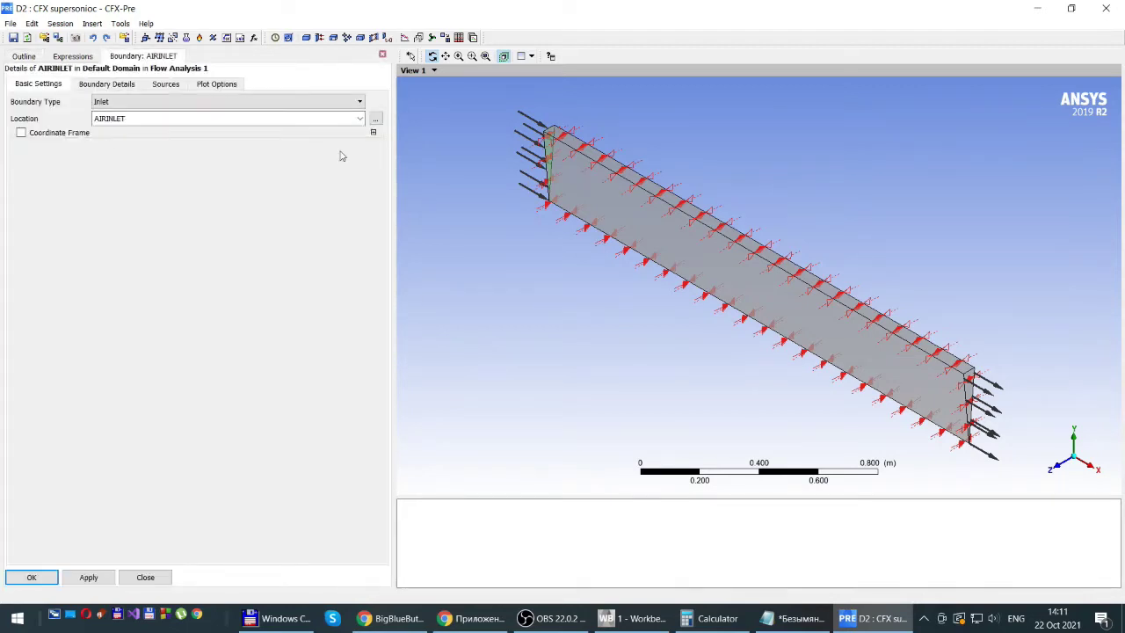
left_click(89, 86)
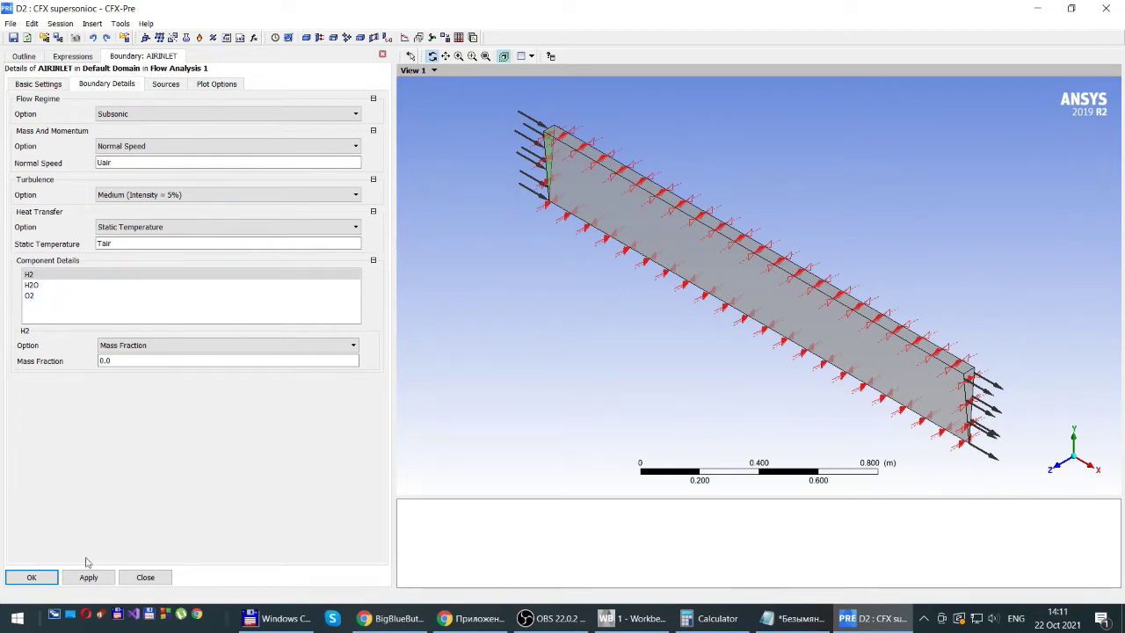
left_click(31, 578)
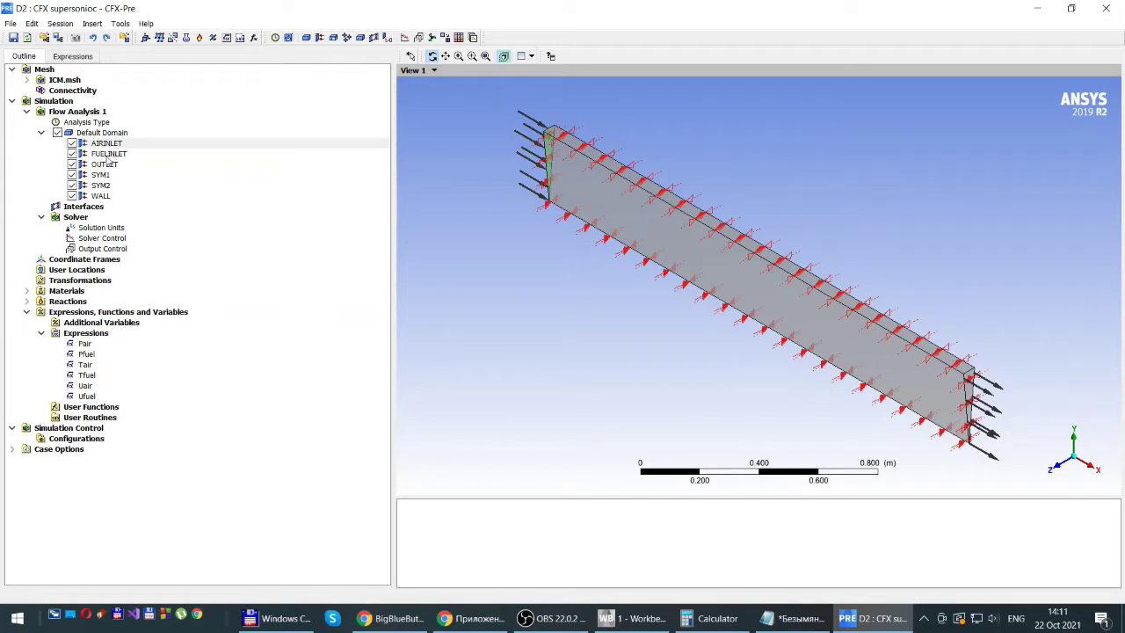
Change the FUELINLET boundary's flow regime to Supersonic with normal speed Ufuel and a relative static pressure of 0 Pa
double_click(106, 154)
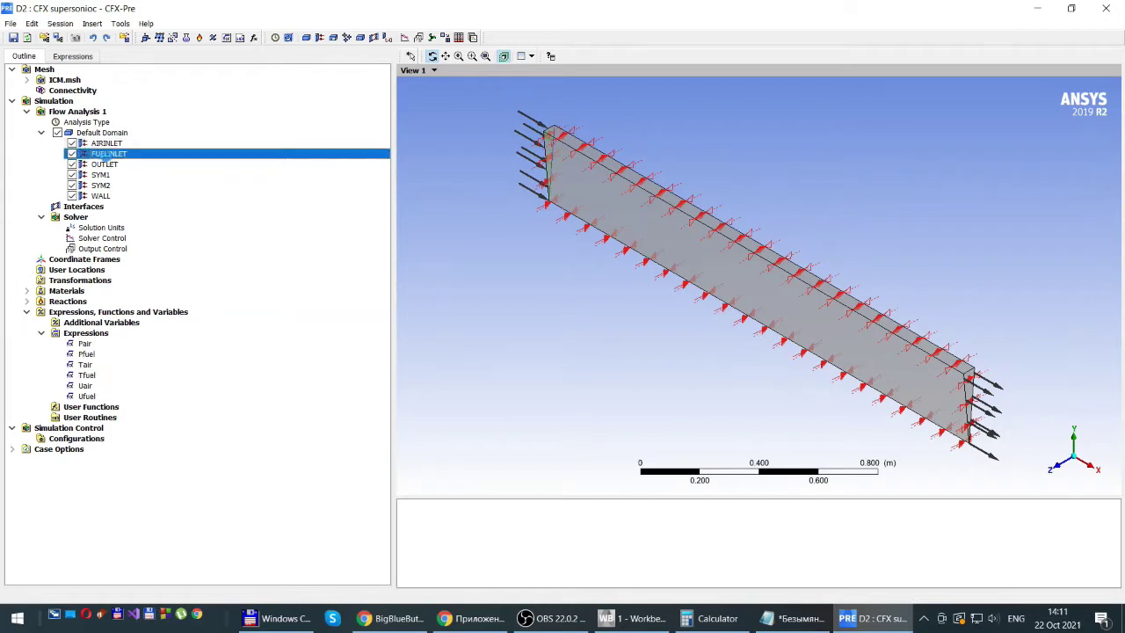
left_click(99, 85)
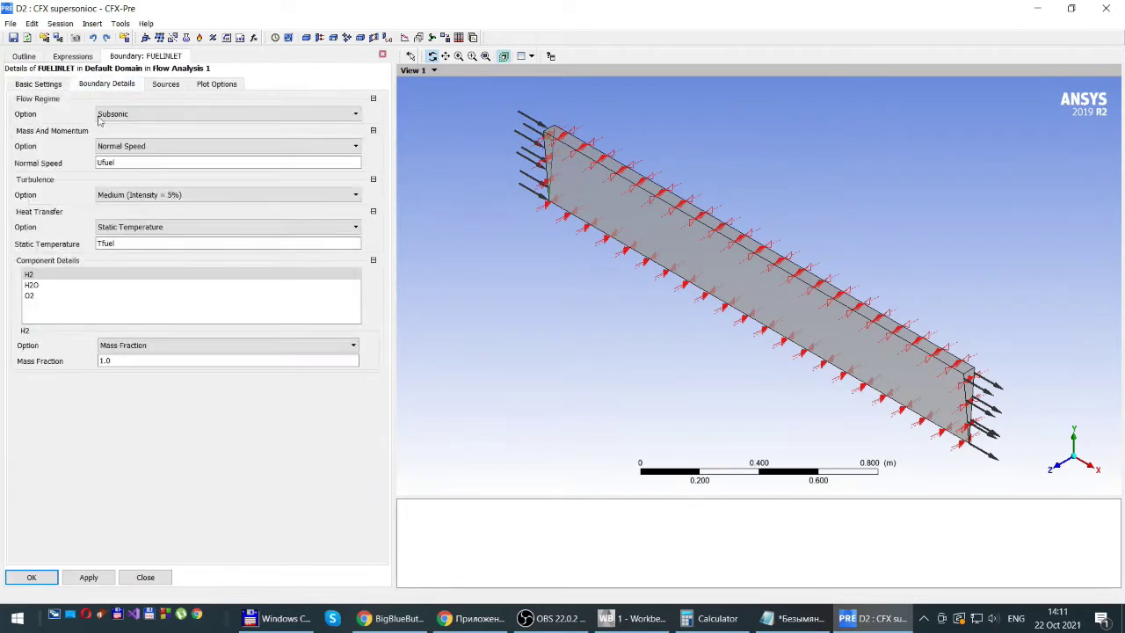
left_click(356, 117)
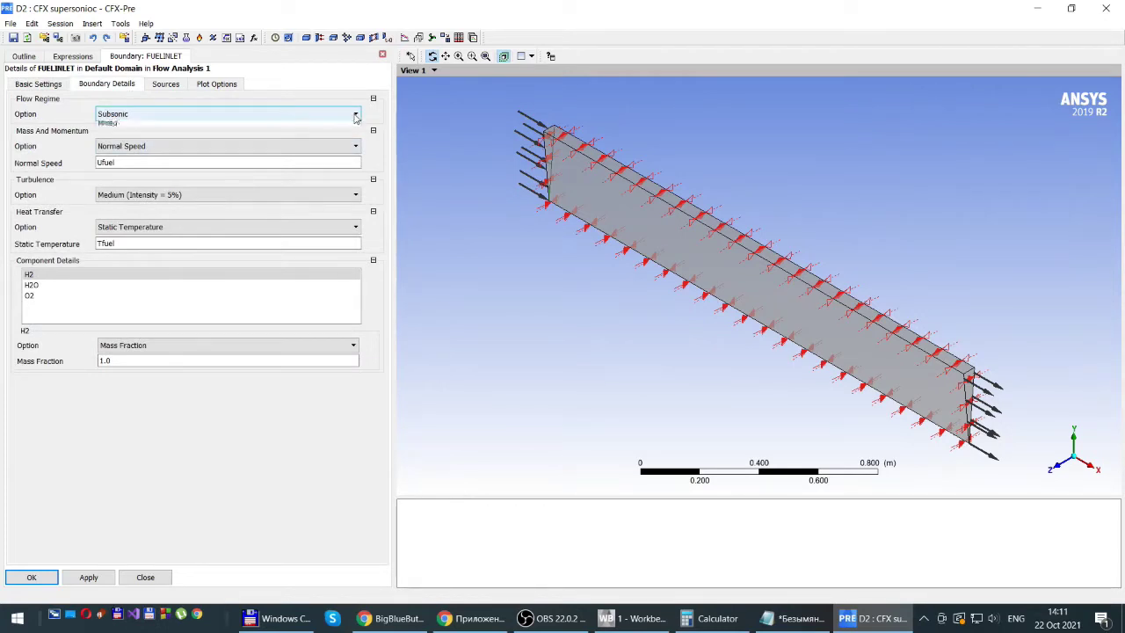
left_click(123, 131)
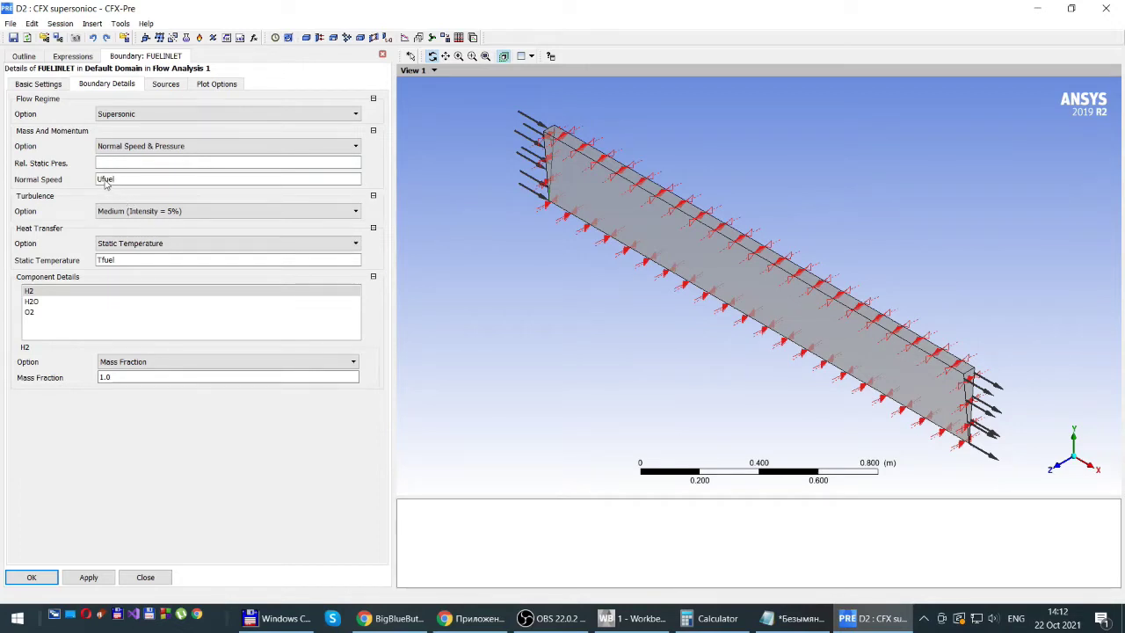
left_click_drag(104, 180, 97, 180)
type("T")
left_click(103, 164)
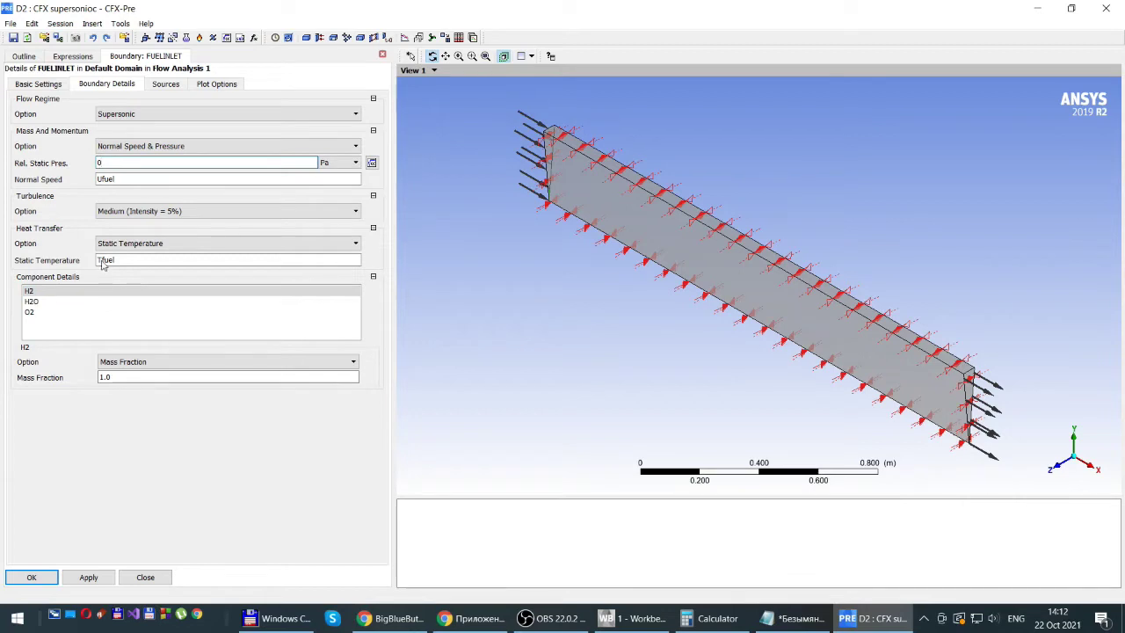
left_click(32, 578)
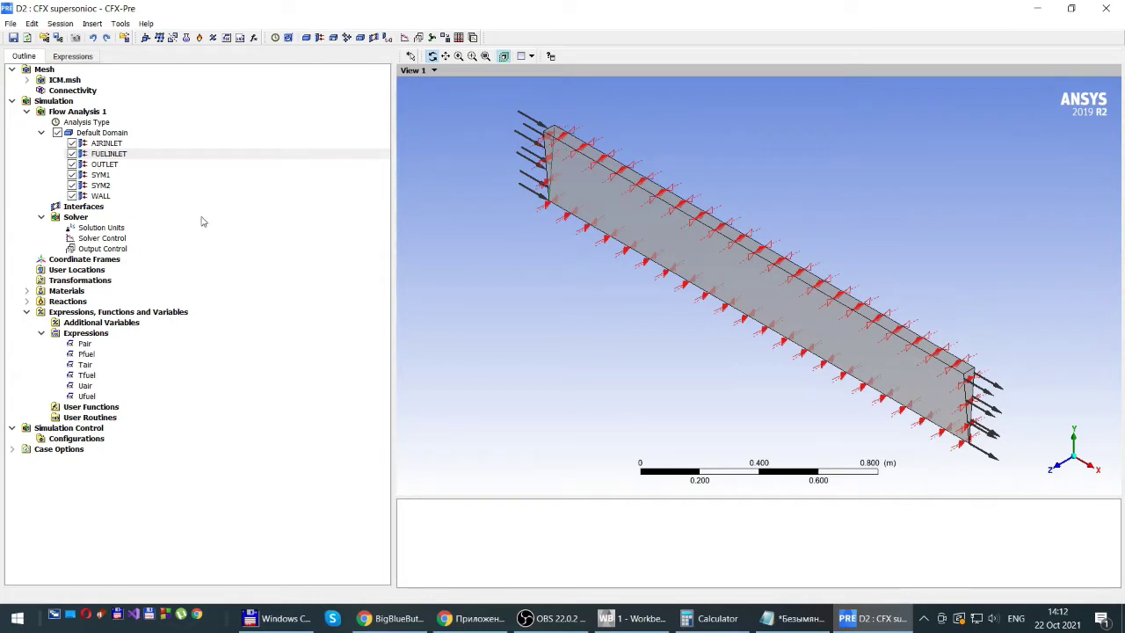
Change the OUTLET boundary's flow regime to Supersonic and accept the boundary settings
double_click(105, 166)
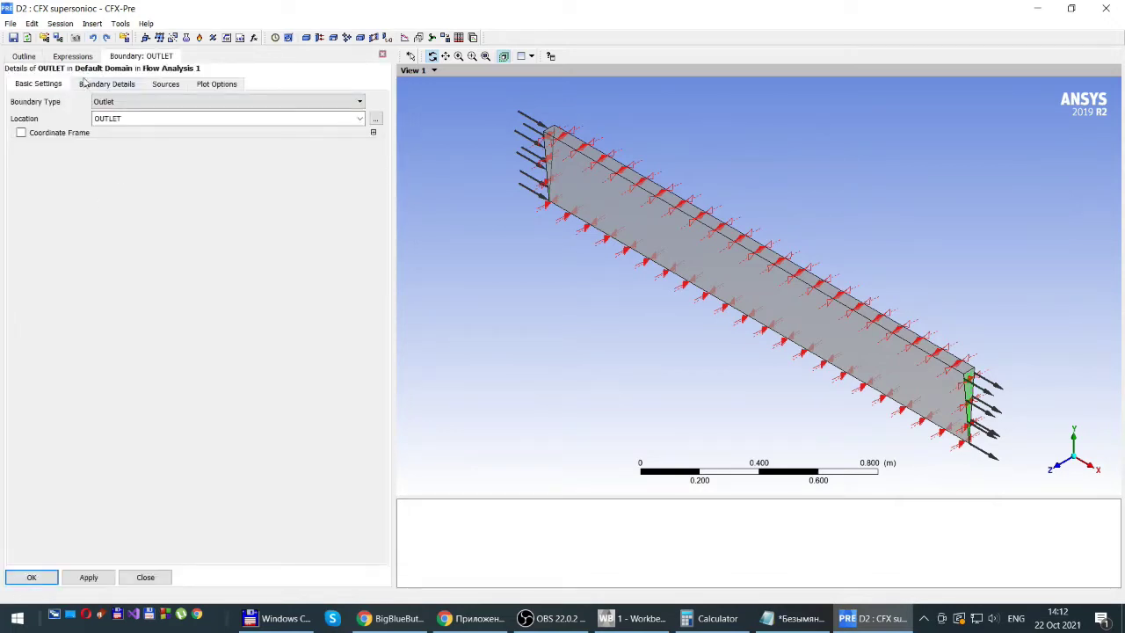
left_click(102, 83)
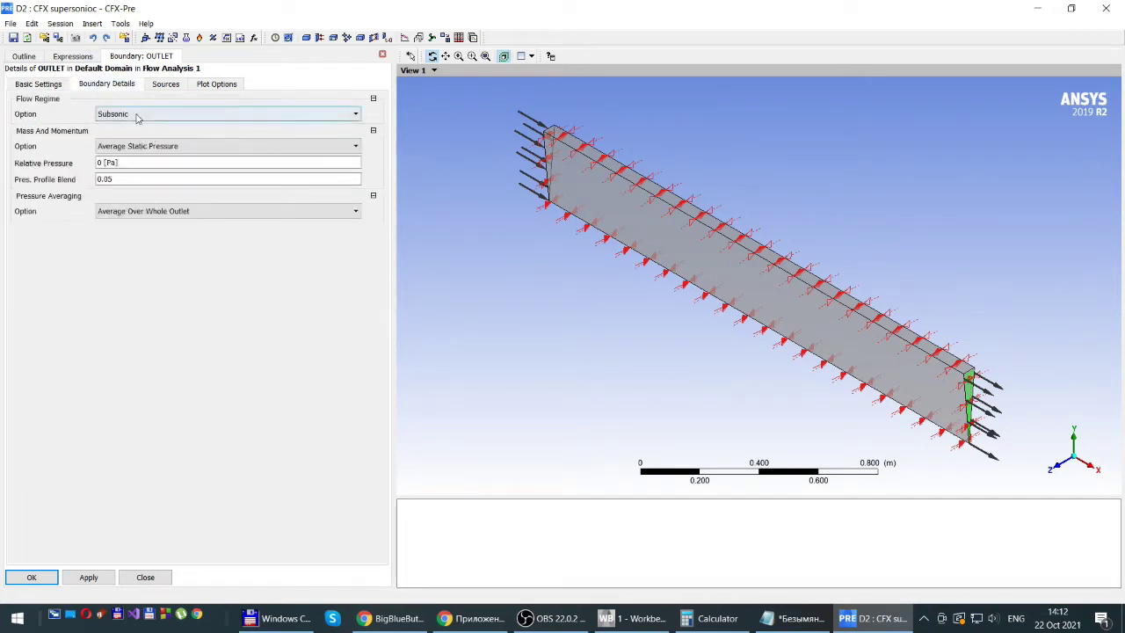
left_click(357, 115)
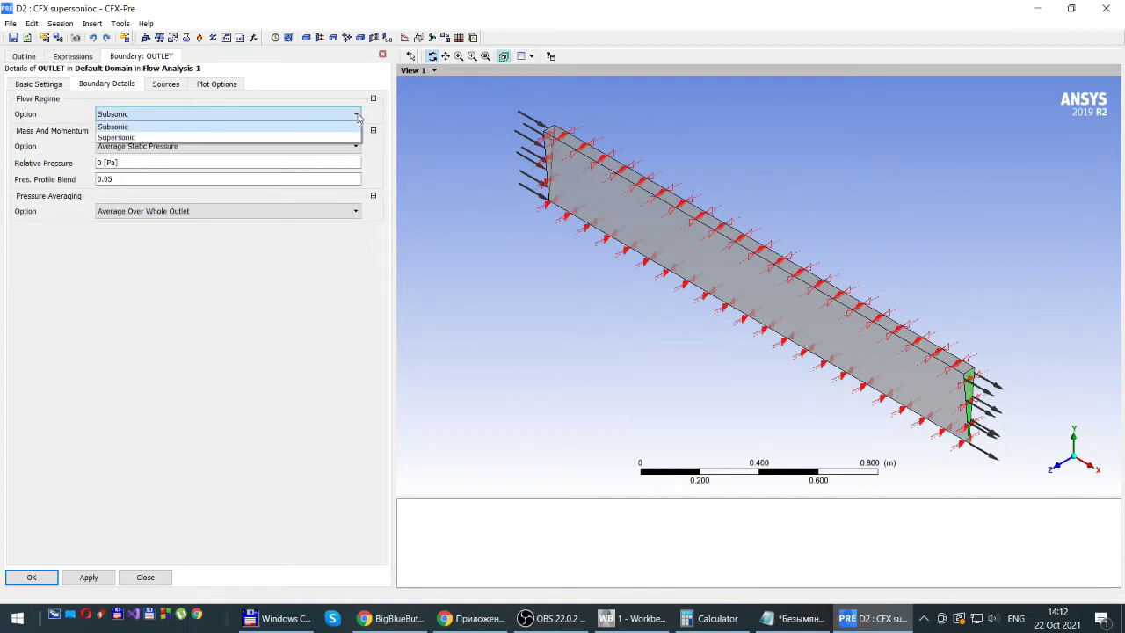
left_click(132, 138)
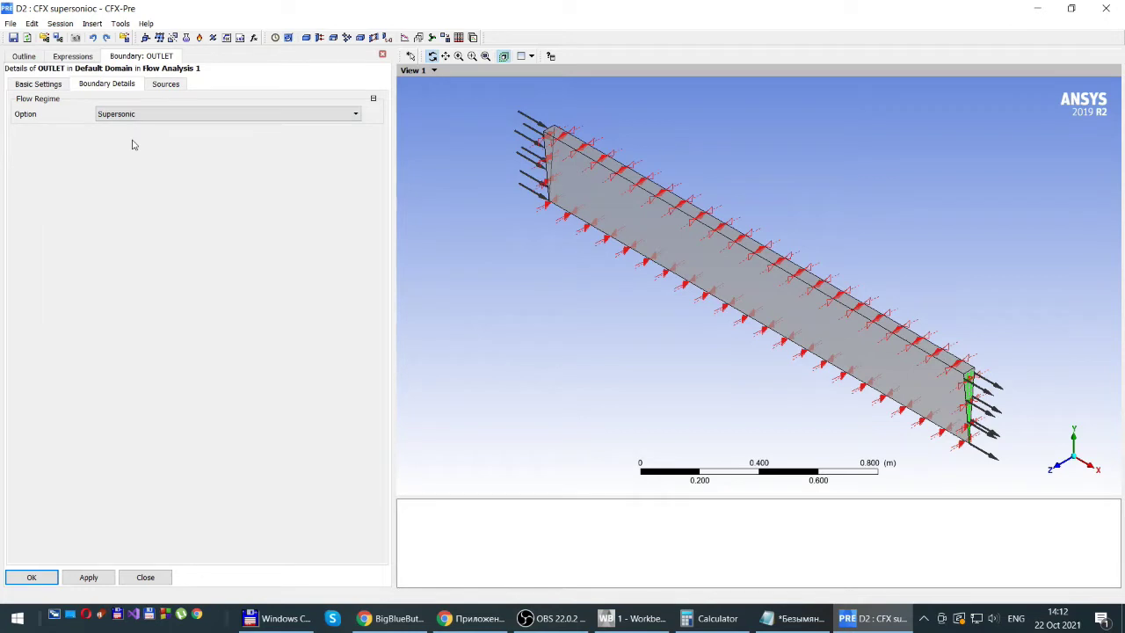
left_click(32, 578)
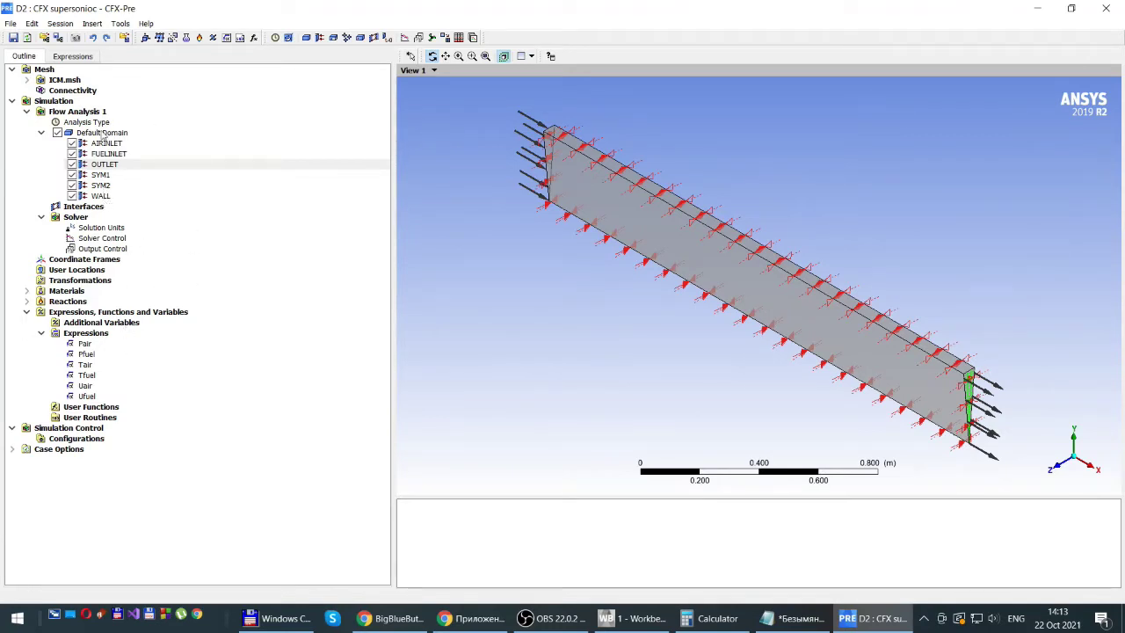
Save the CFX-Pre case, switch to Workbench and open the Solution of the CFX supersonioc system
left_click(14, 39)
mouse_move(631, 622)
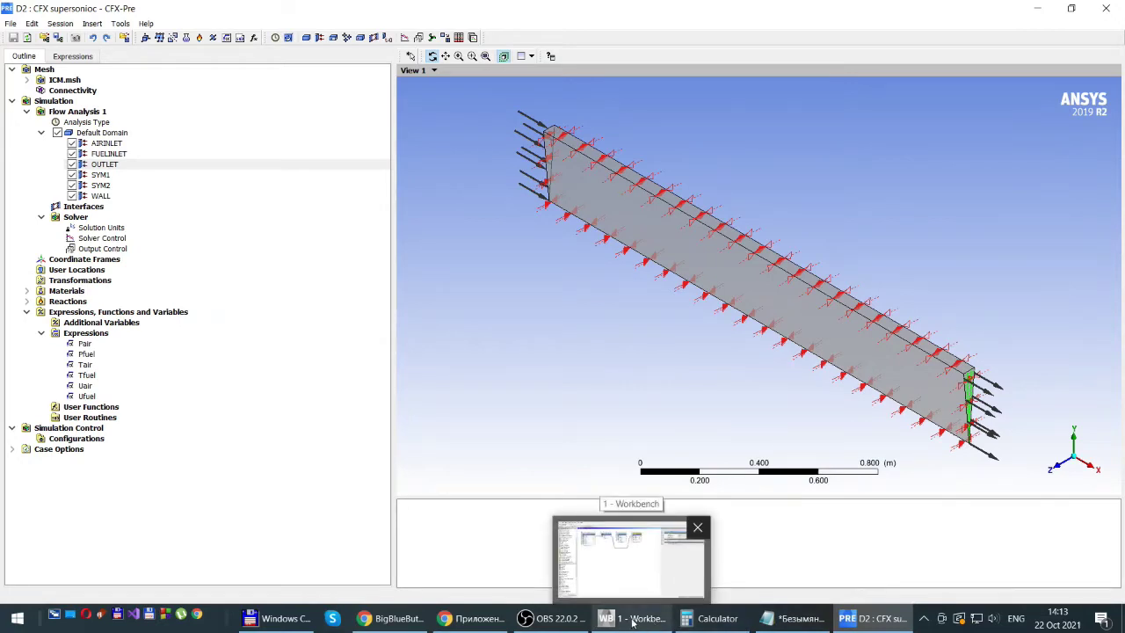
left_click(631, 619)
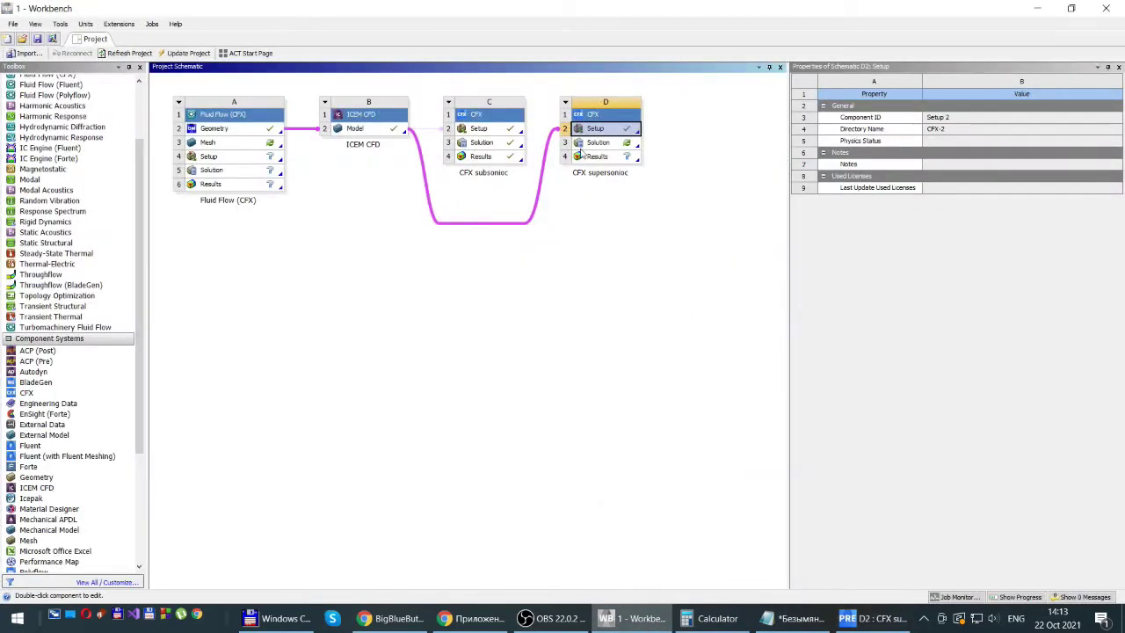
double_click(595, 144)
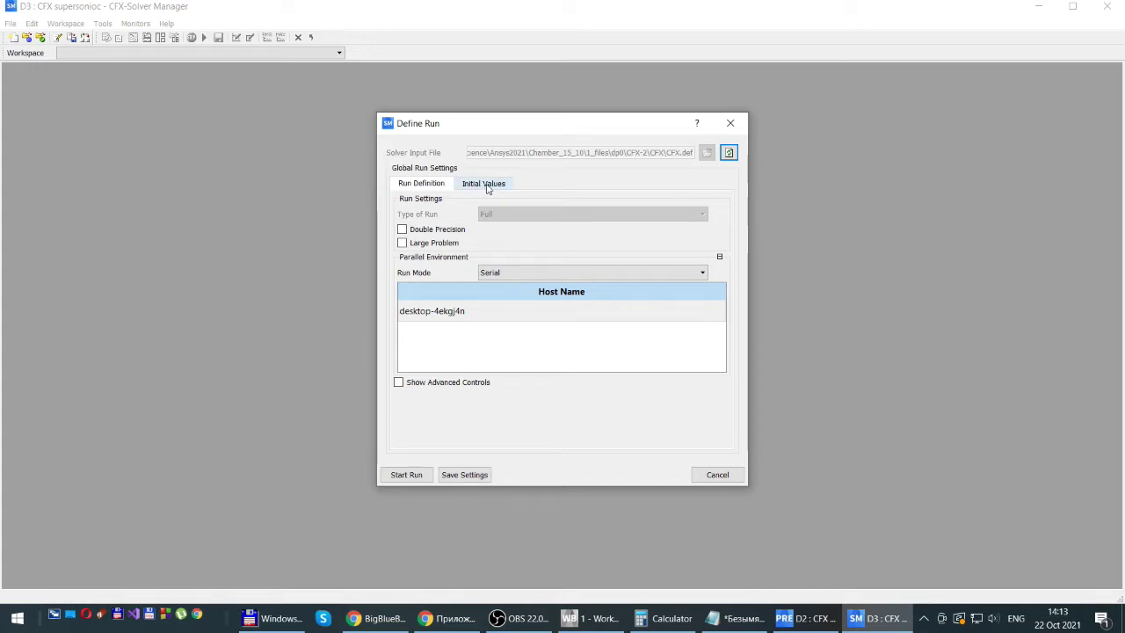
Set the run's initialization option to Initial Conditions and enable the initial values specification
left_click(487, 186)
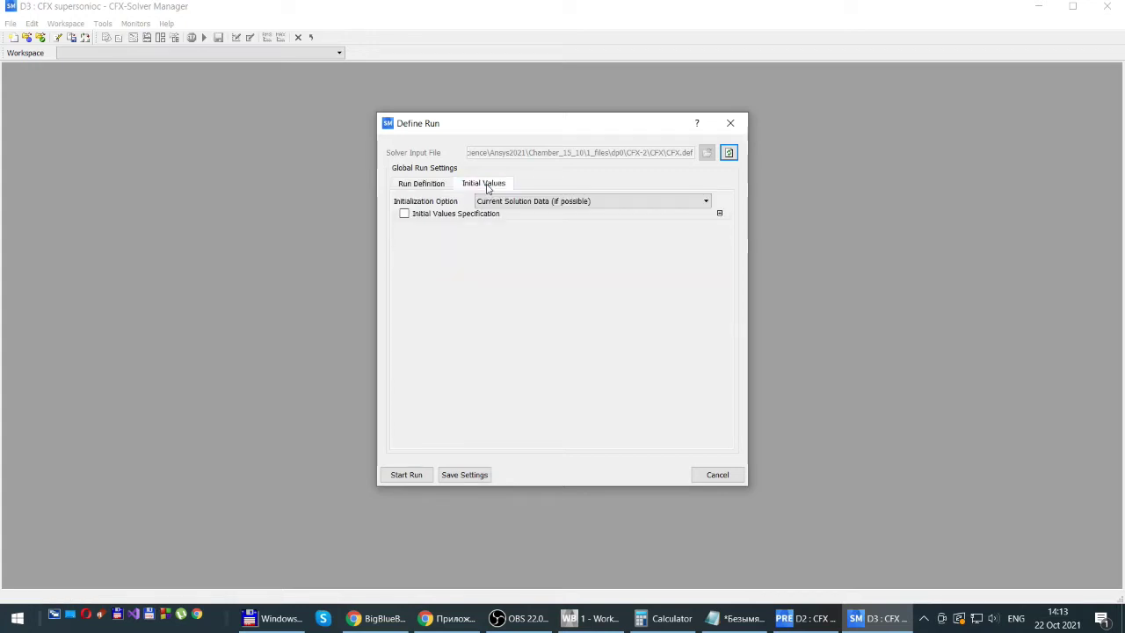
left_click(420, 185)
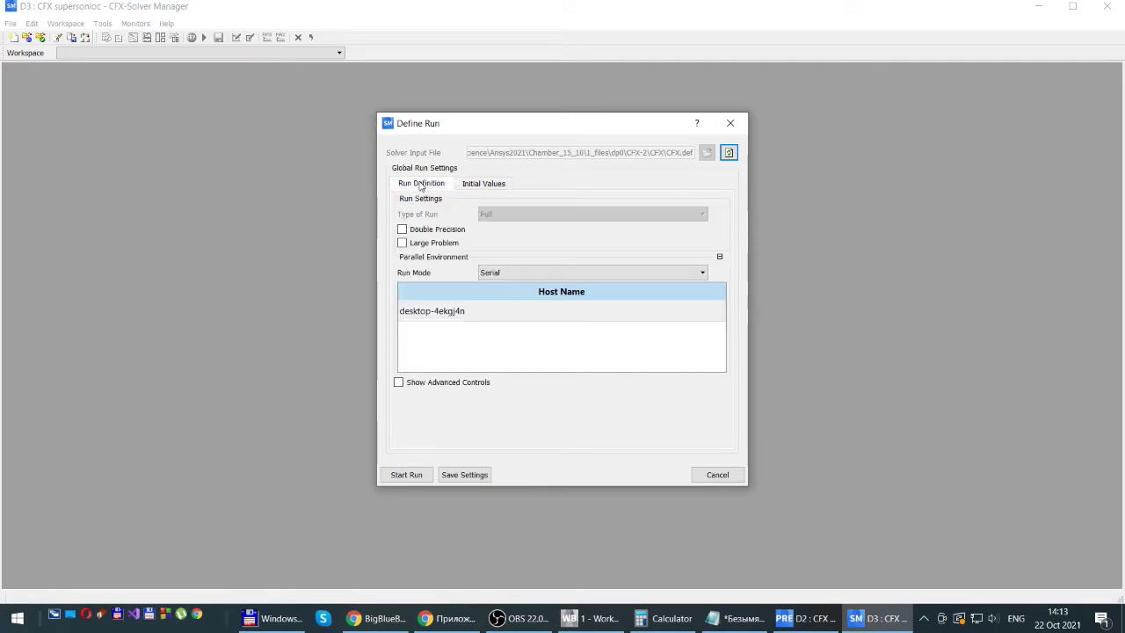
left_click(488, 186)
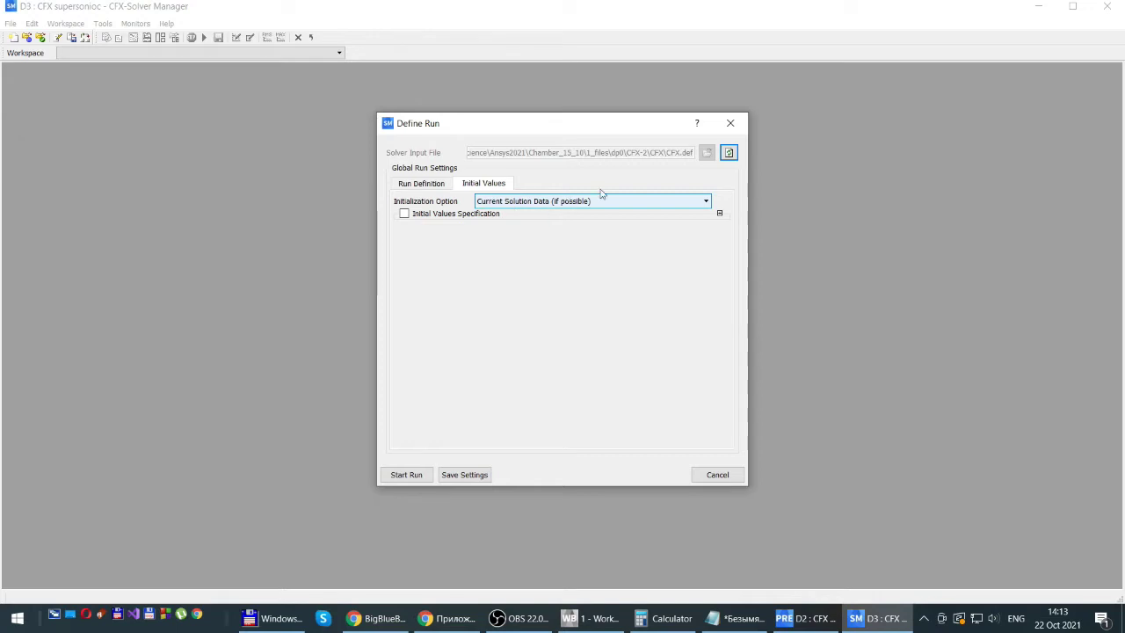
left_click(705, 203)
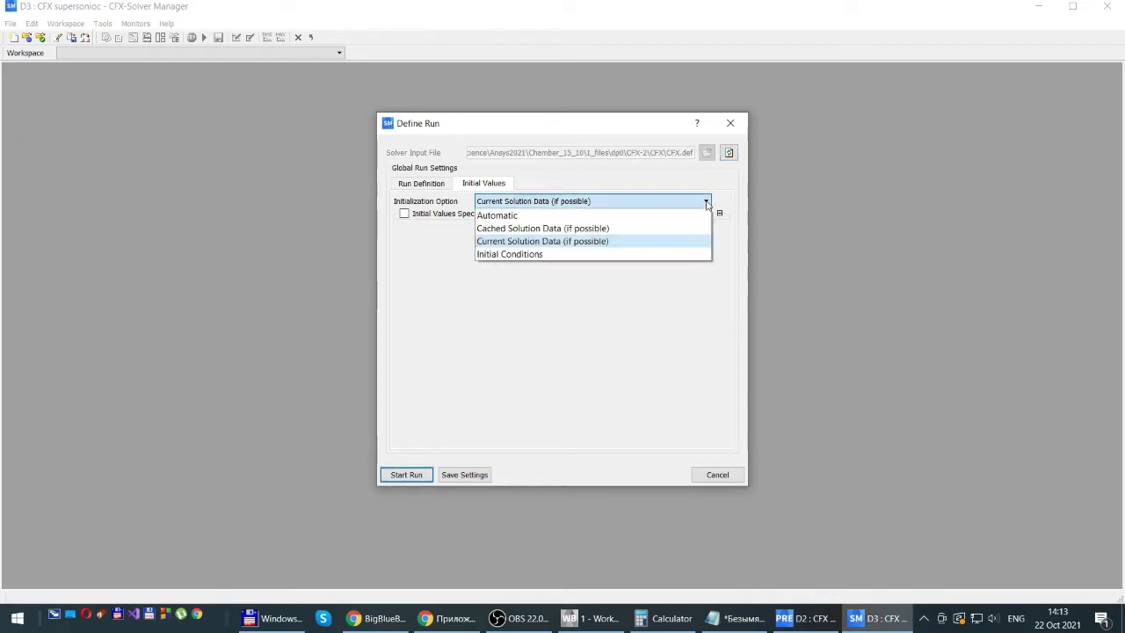
left_click(545, 254)
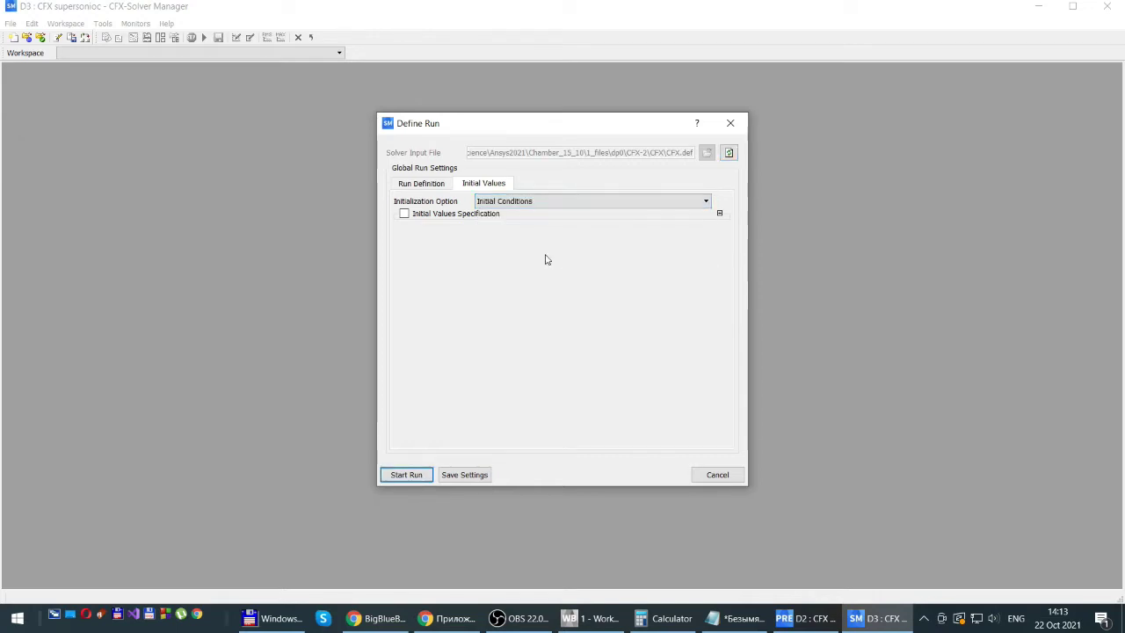
left_click(404, 214)
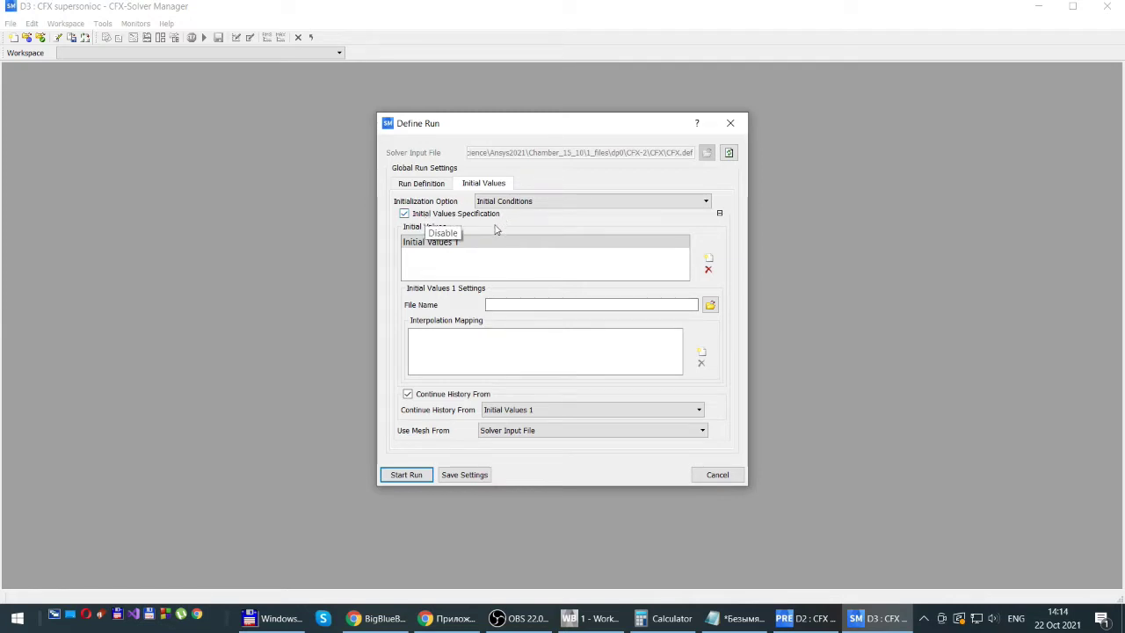
Load the subsonic results file CFX_006.res from the project's dp0/CFX-1/CFX folder as the Initial Values 1 file
left_click(709, 305)
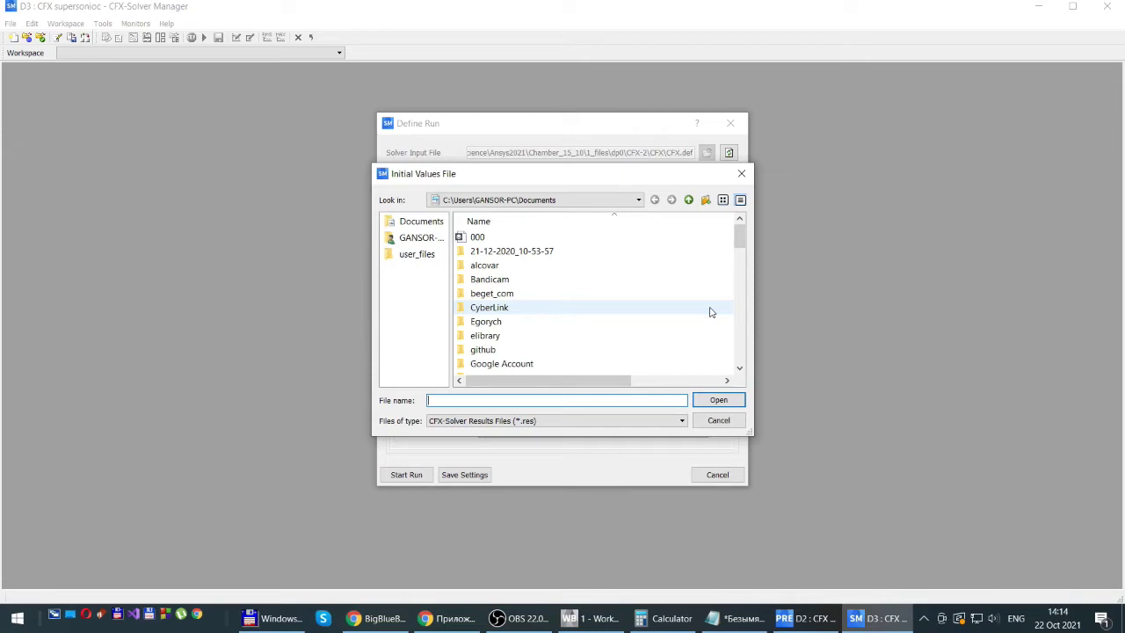
left_click(416, 256)
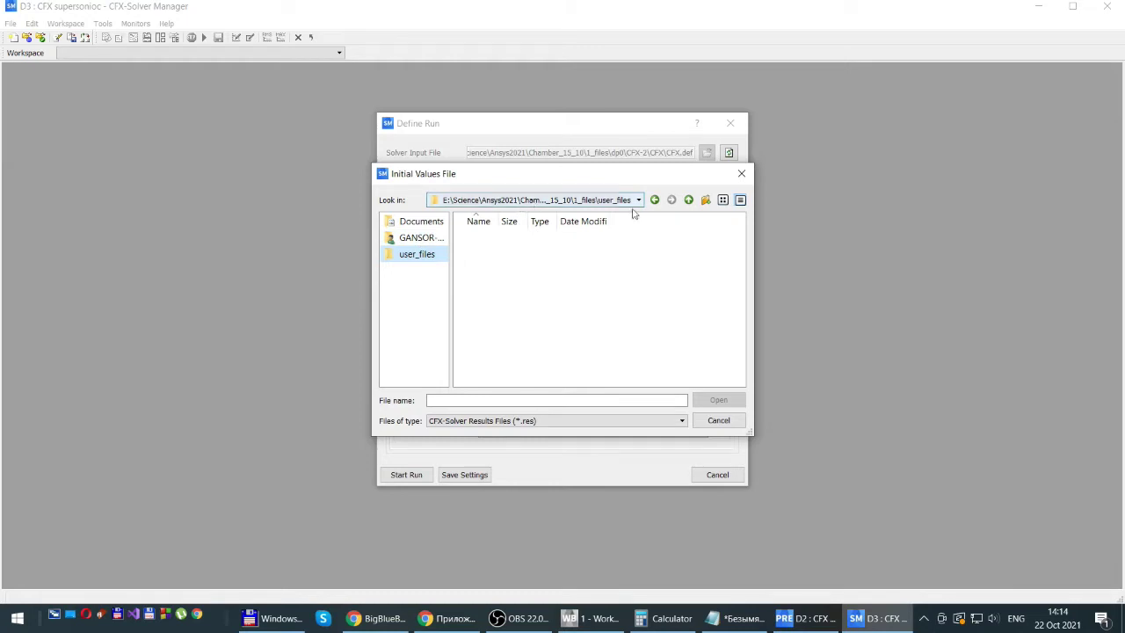
left_click(689, 200)
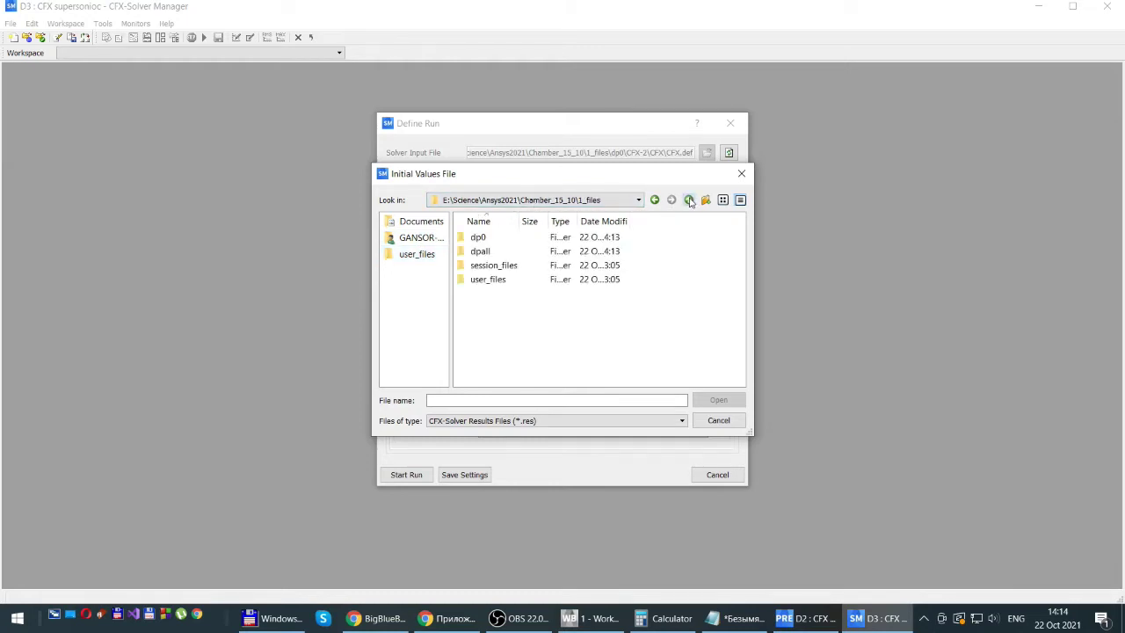
left_click(479, 239)
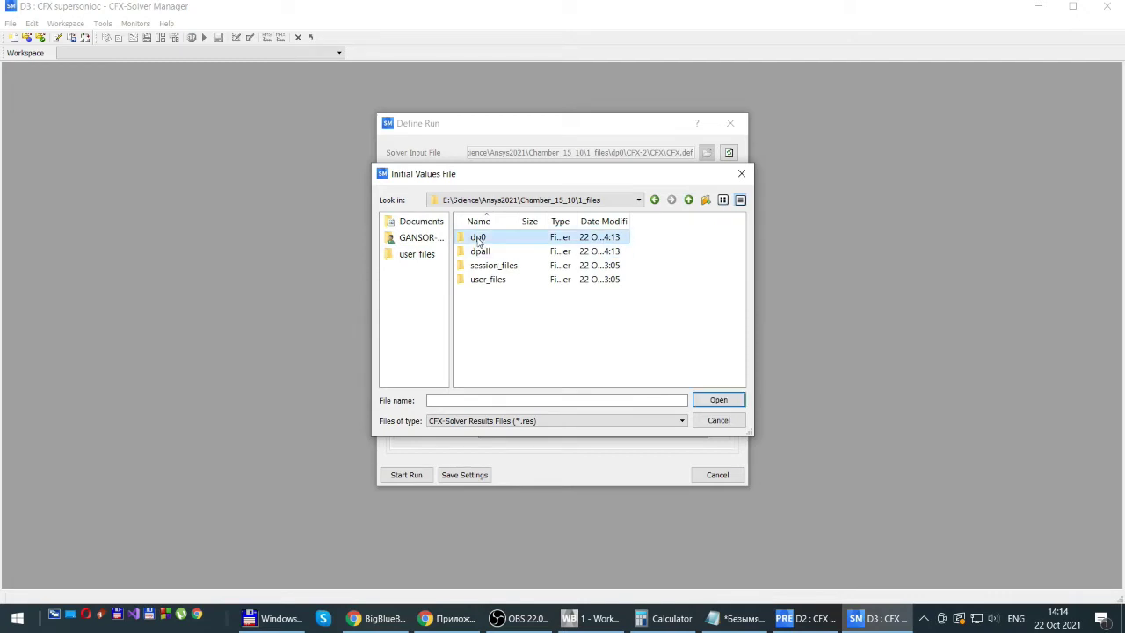
double_click(479, 239)
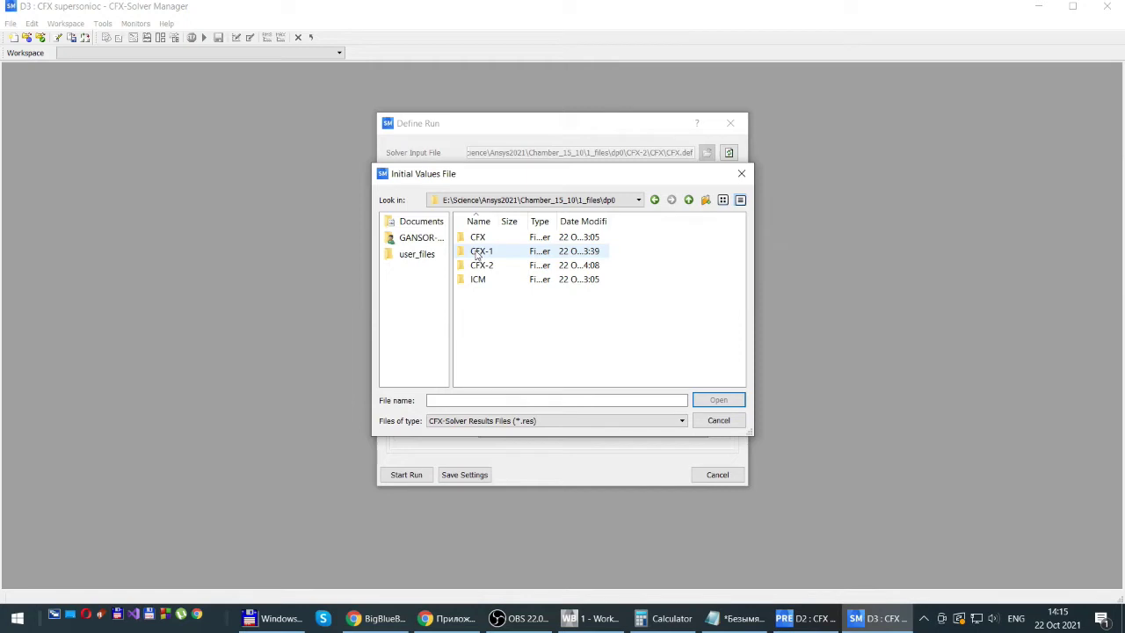
double_click(481, 252)
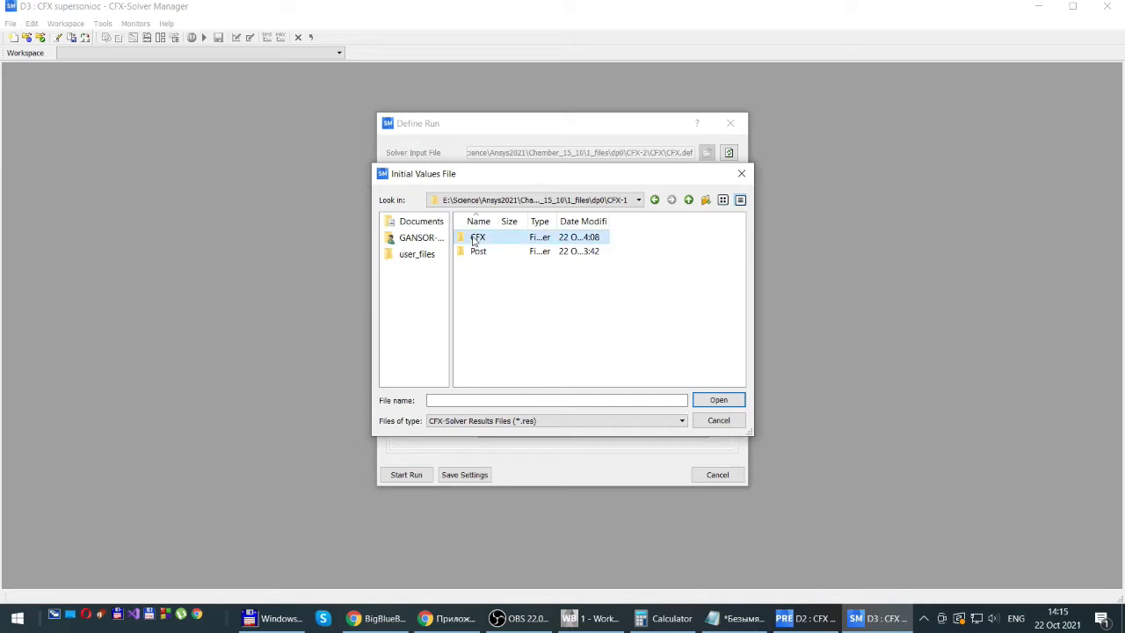
double_click(476, 237)
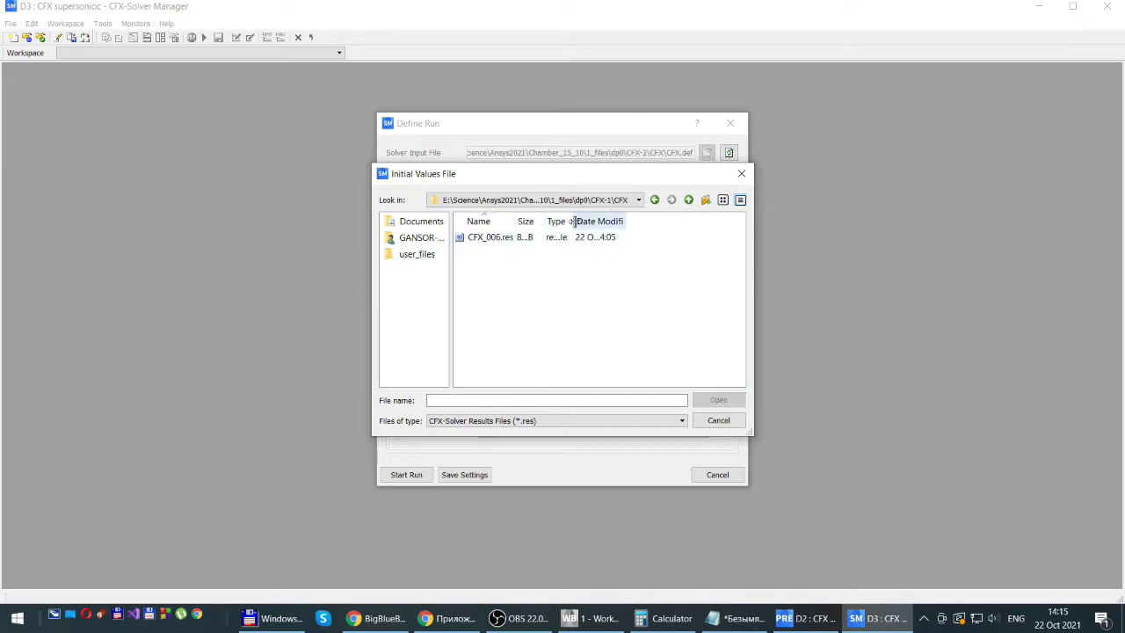
left_click_drag(572, 222, 621, 220)
double_click(620, 220)
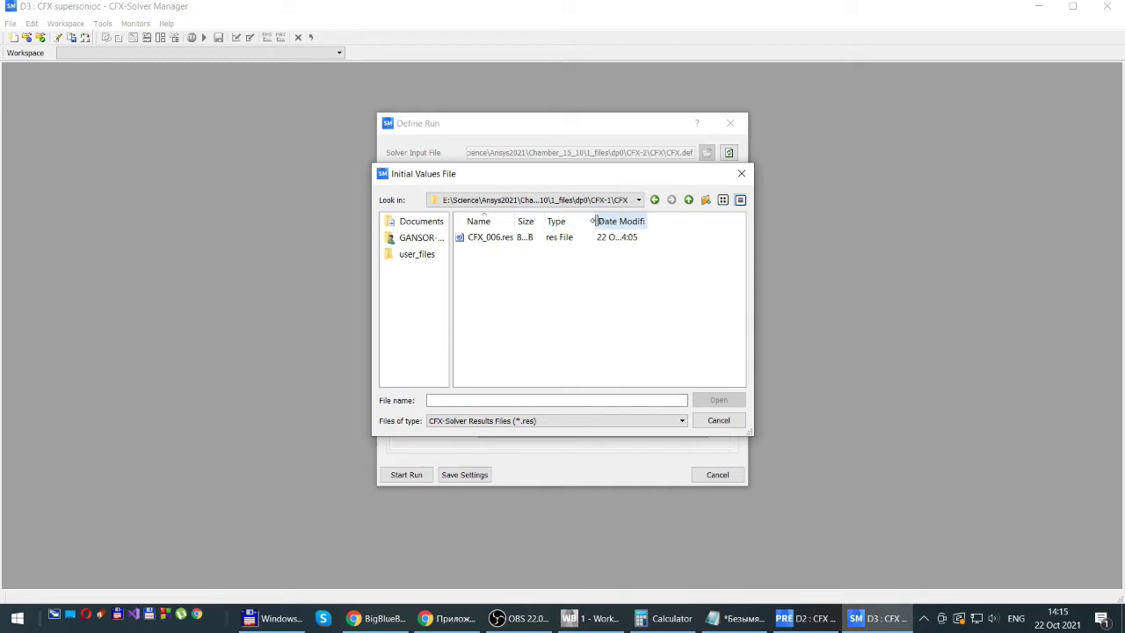
left_click_drag(652, 221, 669, 220)
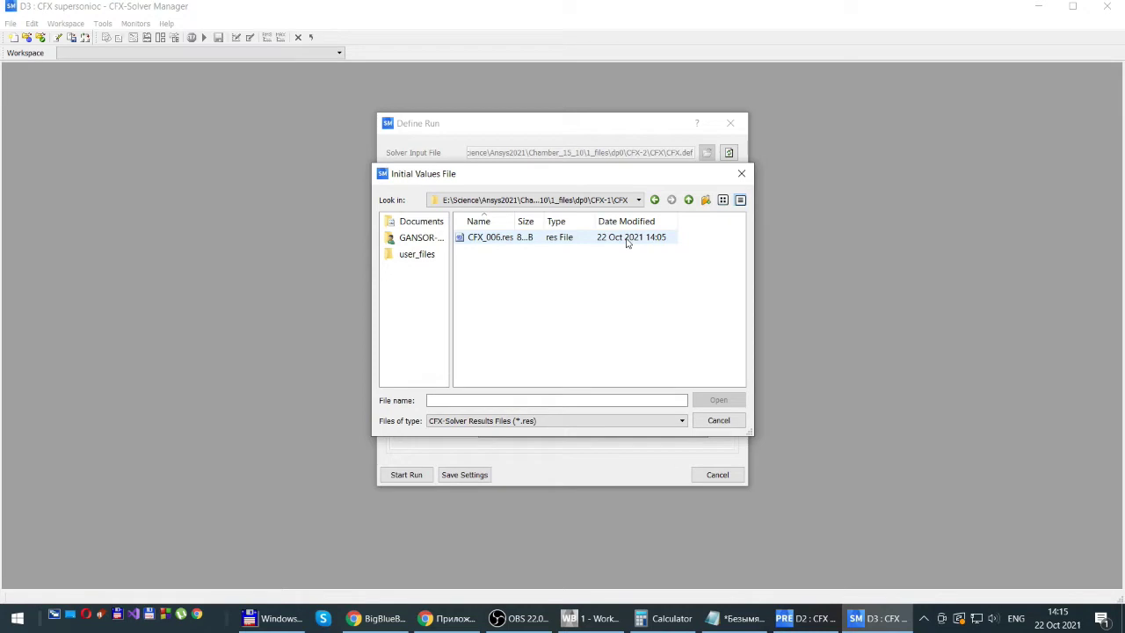
left_click(486, 241)
left_click(716, 400)
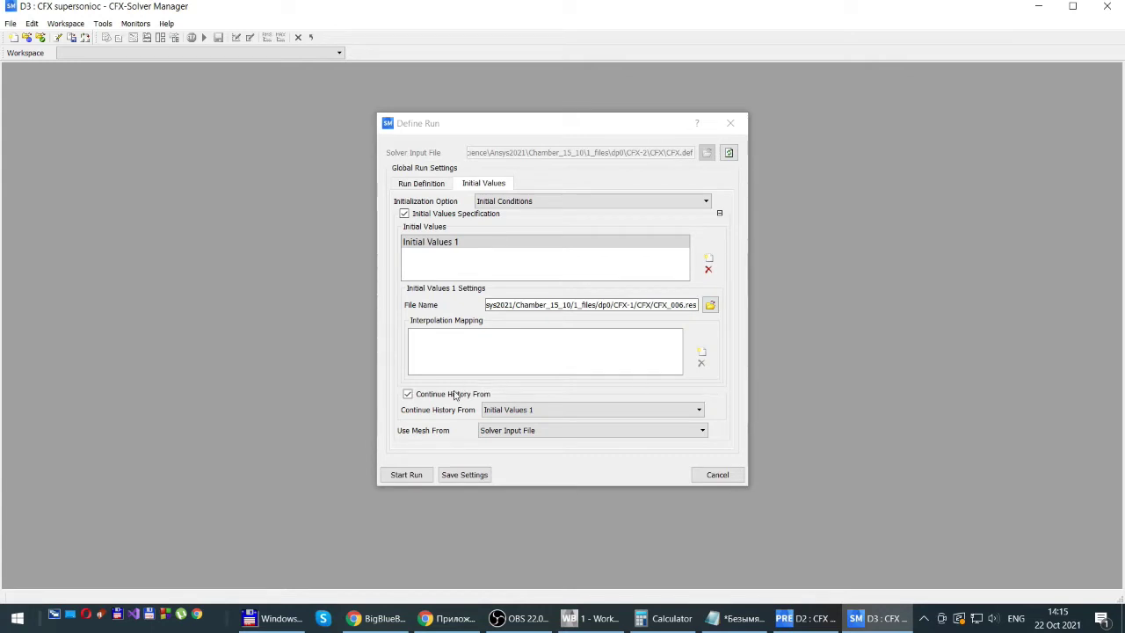
Disable continuing the history from the initial values and start the supersonic solver run
left_click(407, 395)
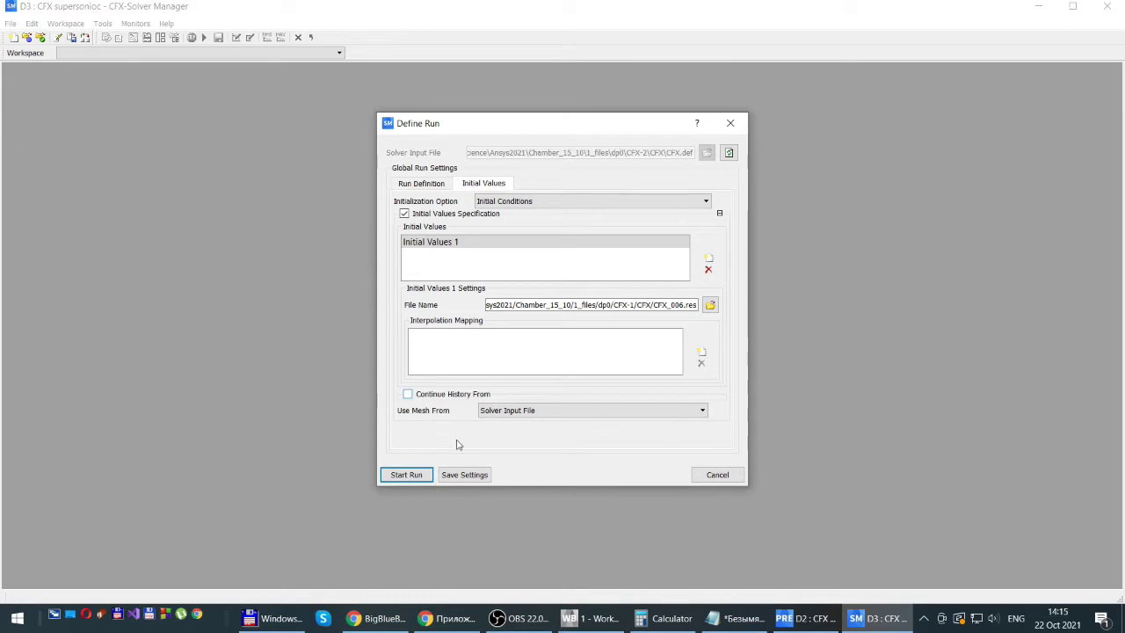
left_click(405, 474)
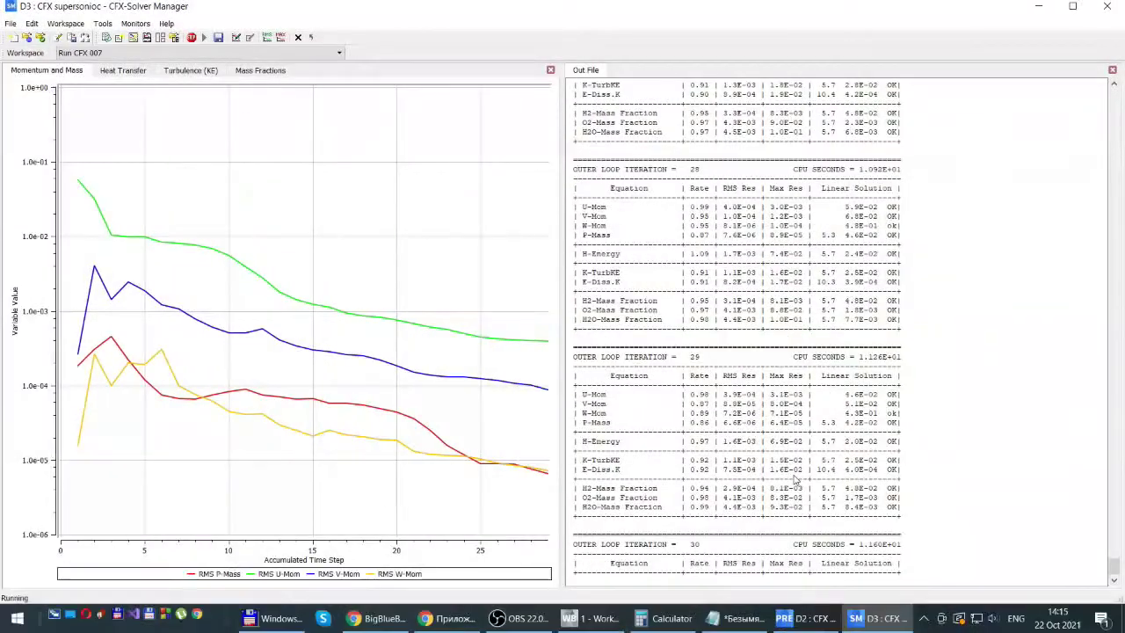
Check the running solution's heat transfer, mass fraction, and momentum and mass residual plots
left_click(123, 70)
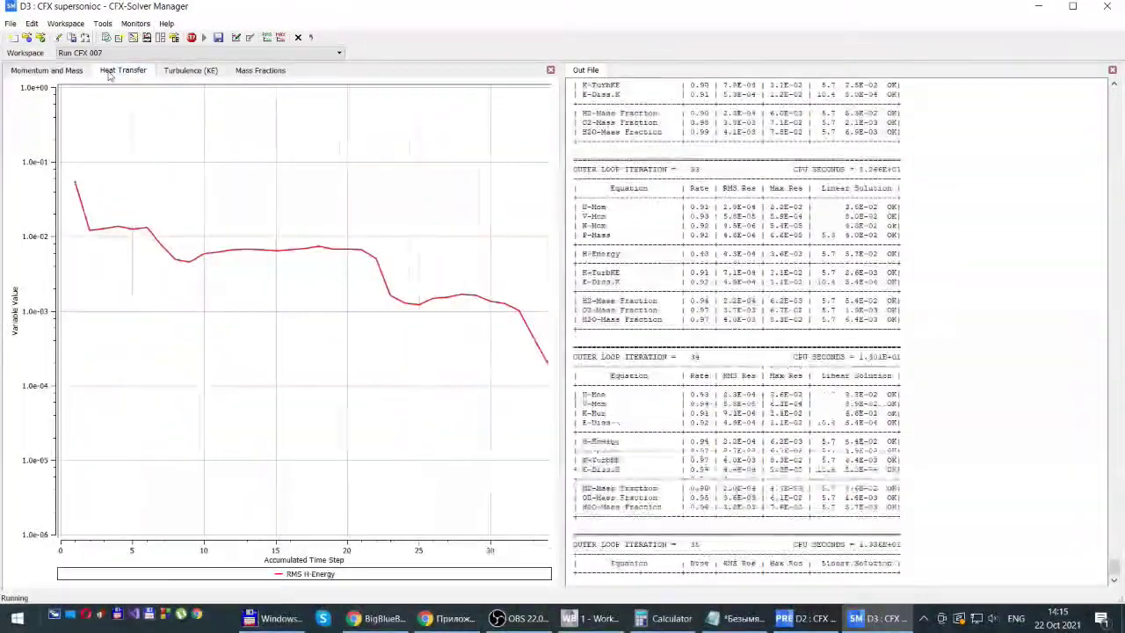
left_click(257, 72)
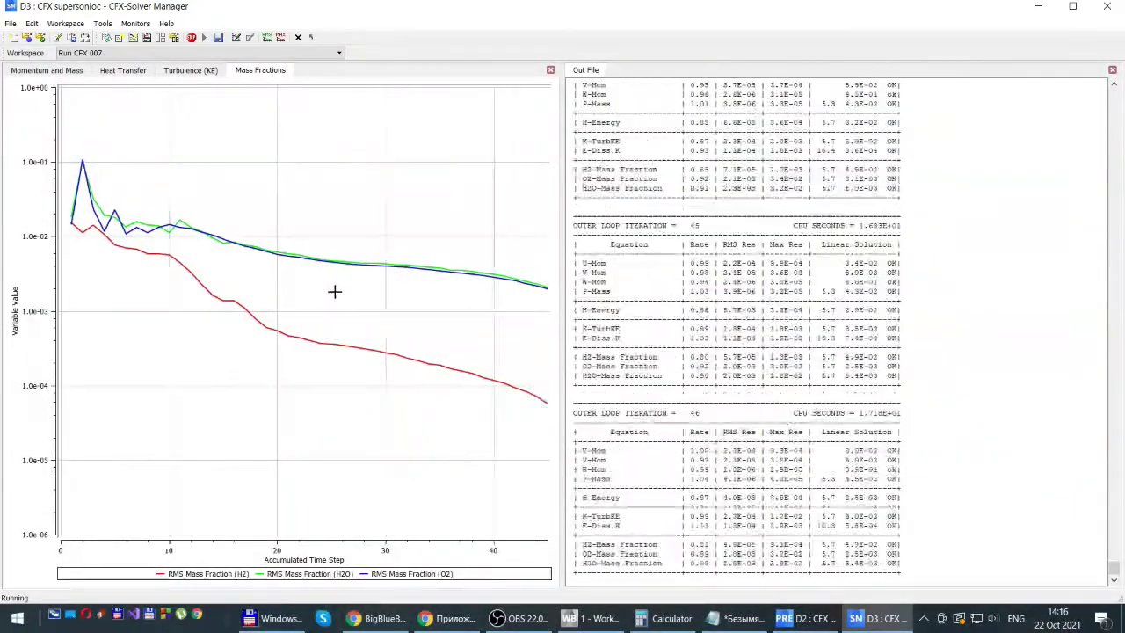
left_click(28, 72)
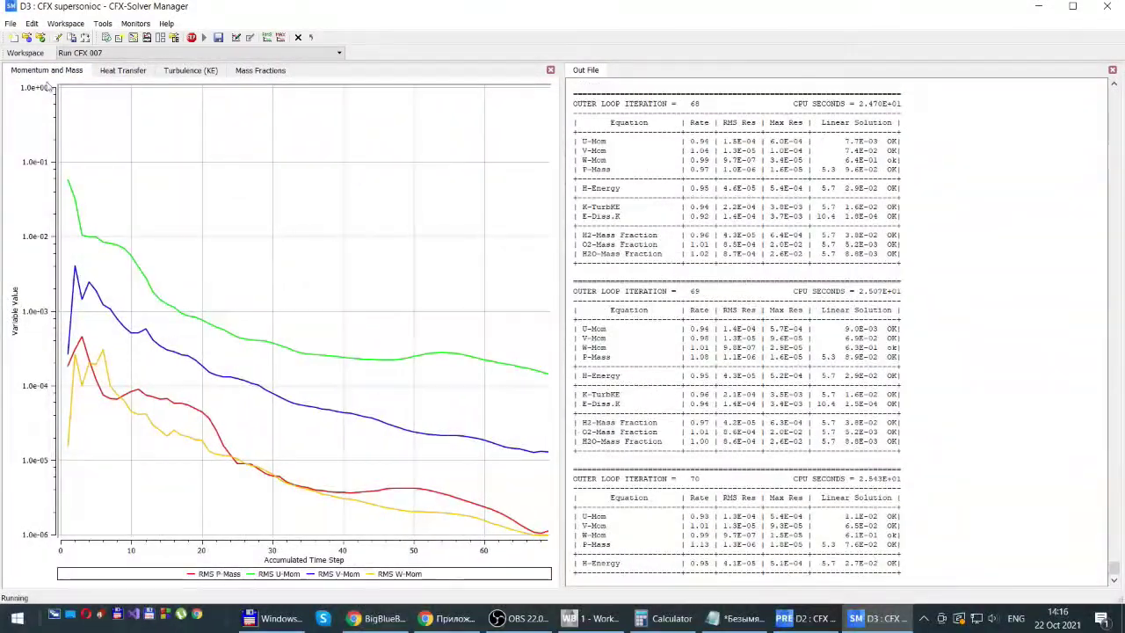
Monitor the momentum and mass, heat transfer, turbulence and mass fraction residual plots until the supersonic run ends
left_click(122, 70)
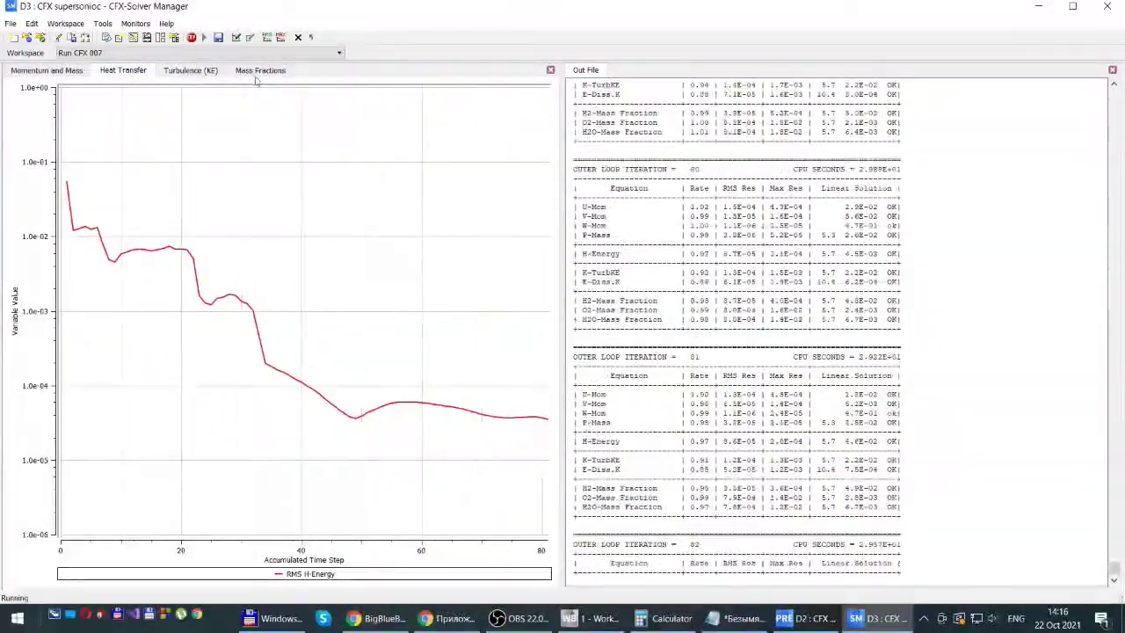
left_click(260, 71)
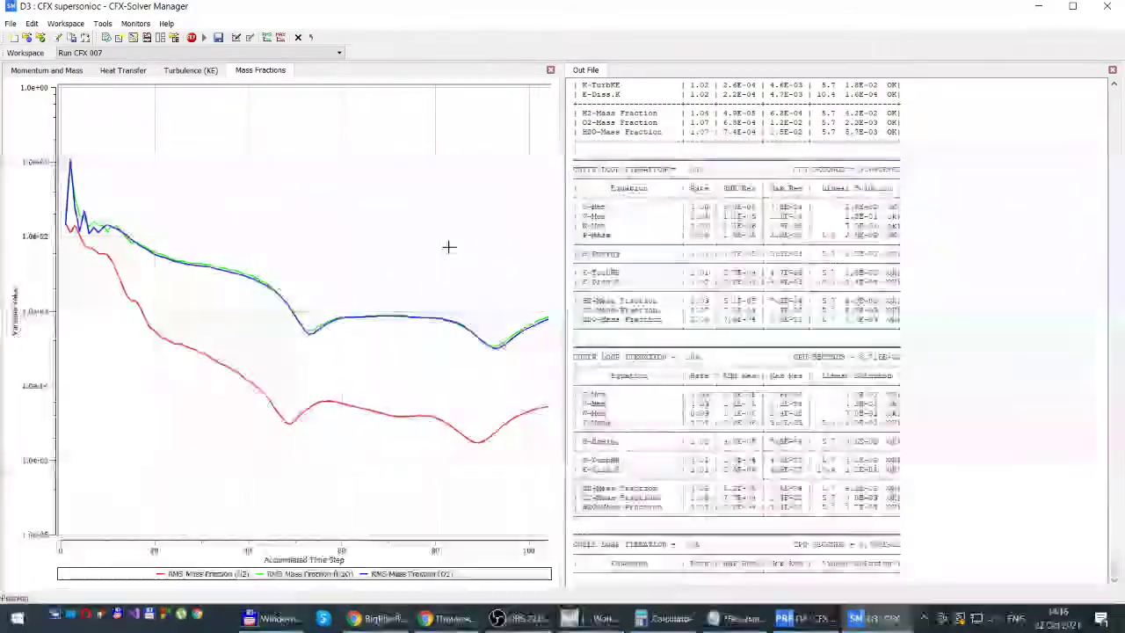
left_click(86, 72)
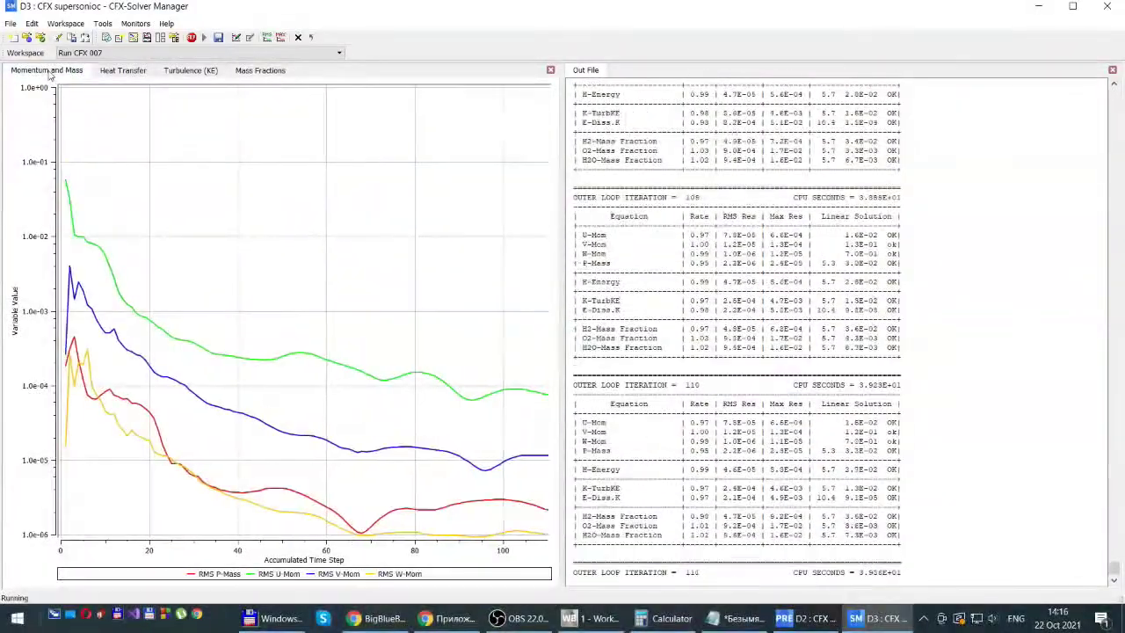
left_click(117, 74)
left_click(260, 70)
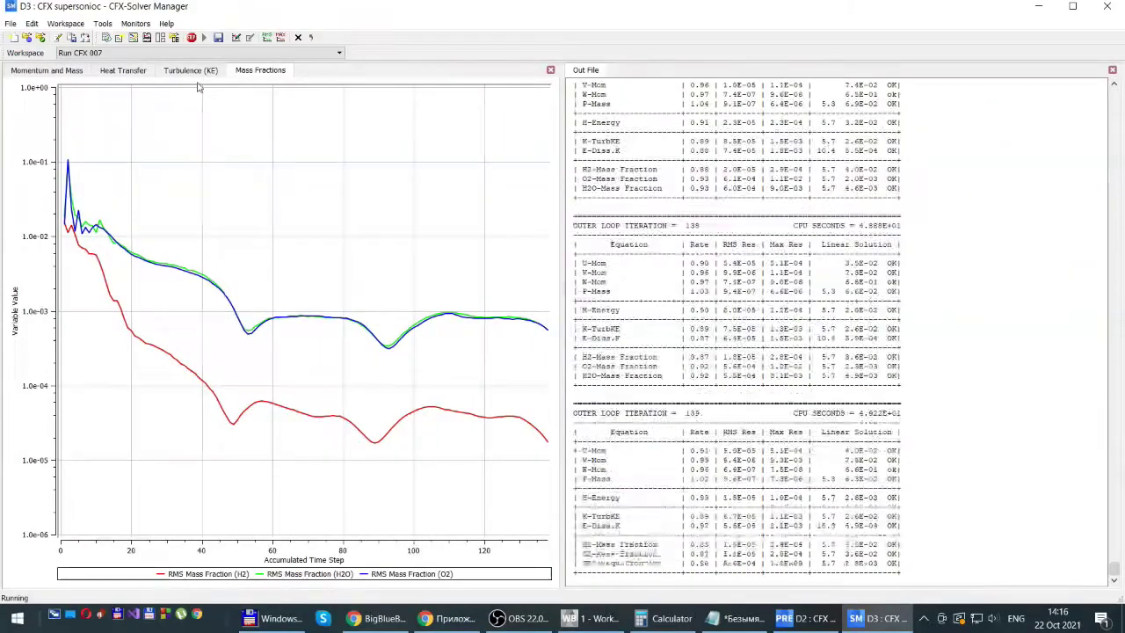
left_click(191, 70)
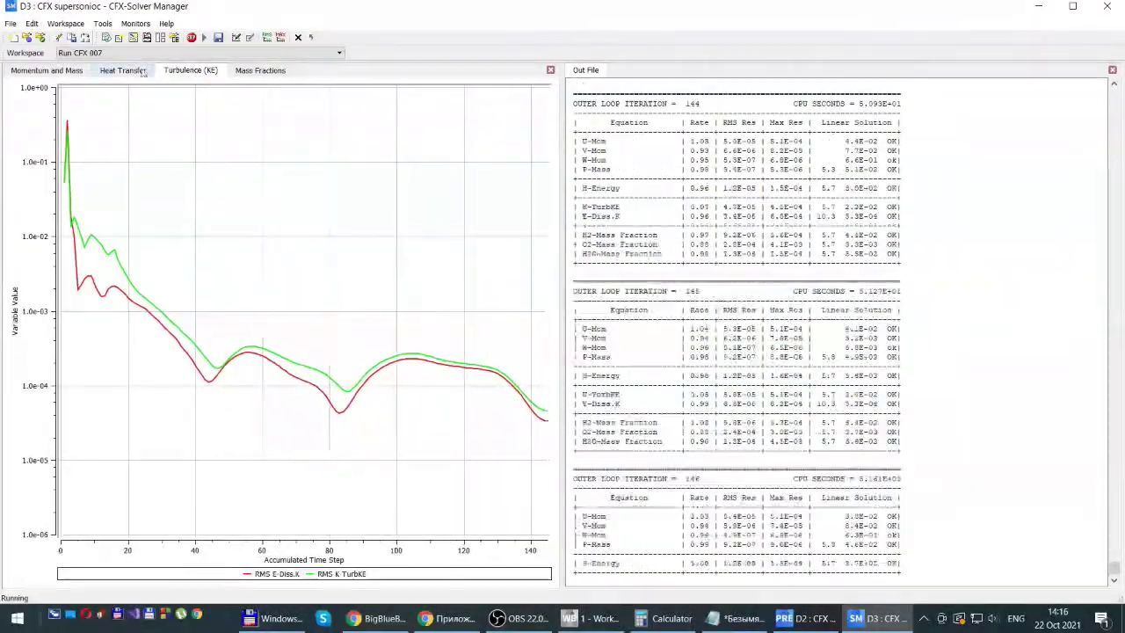
left_click(127, 71)
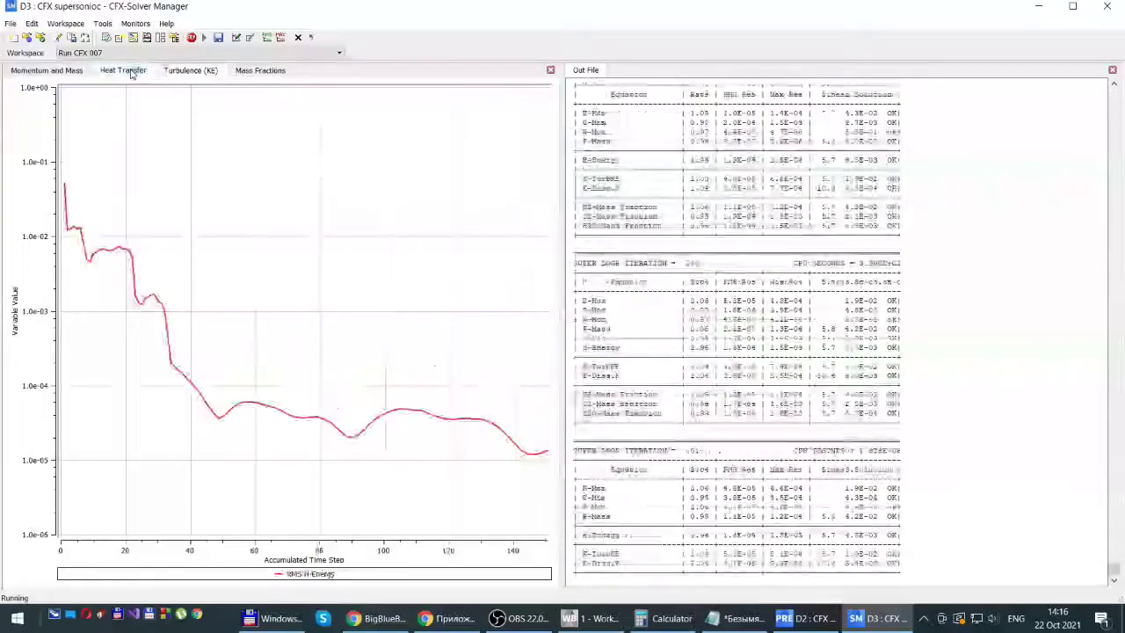
left_click(81, 71)
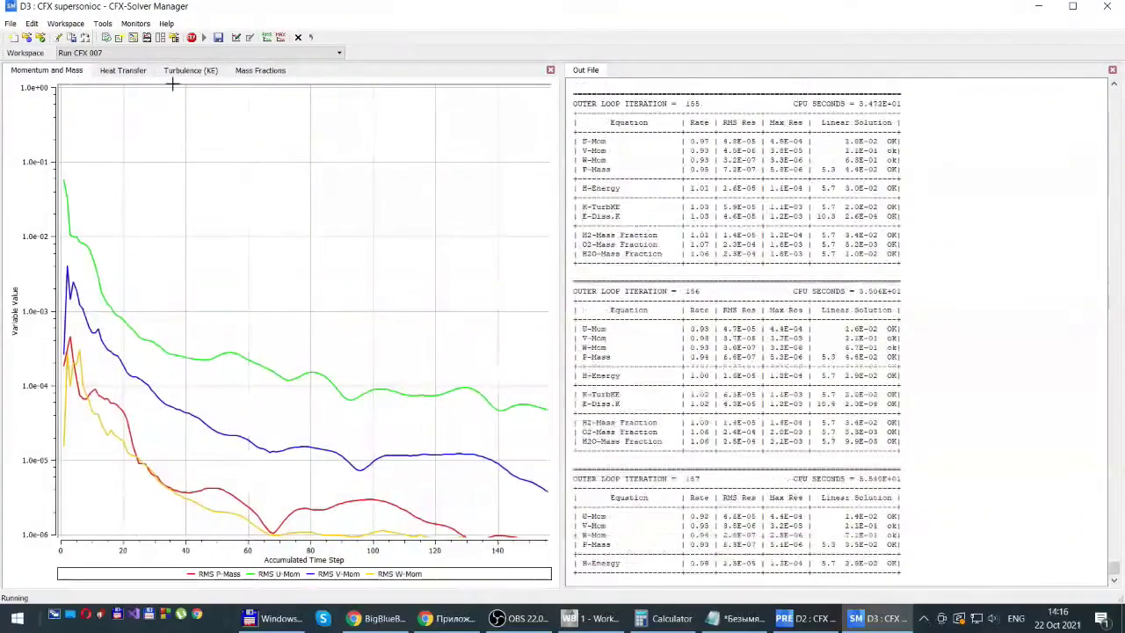
left_click(260, 71)
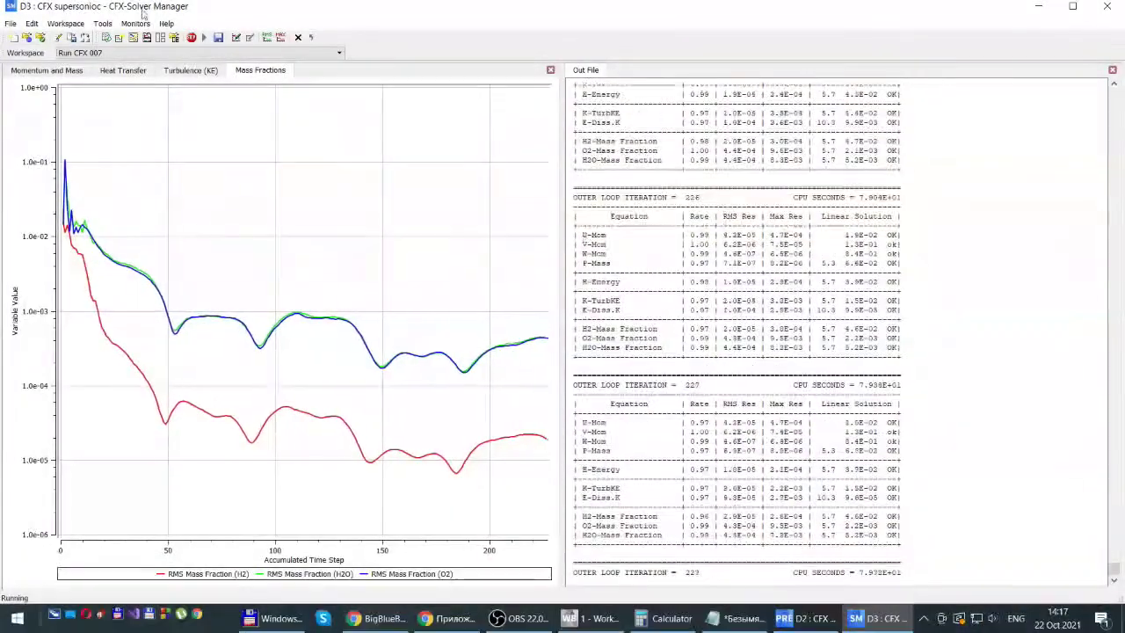
left_click(121, 74)
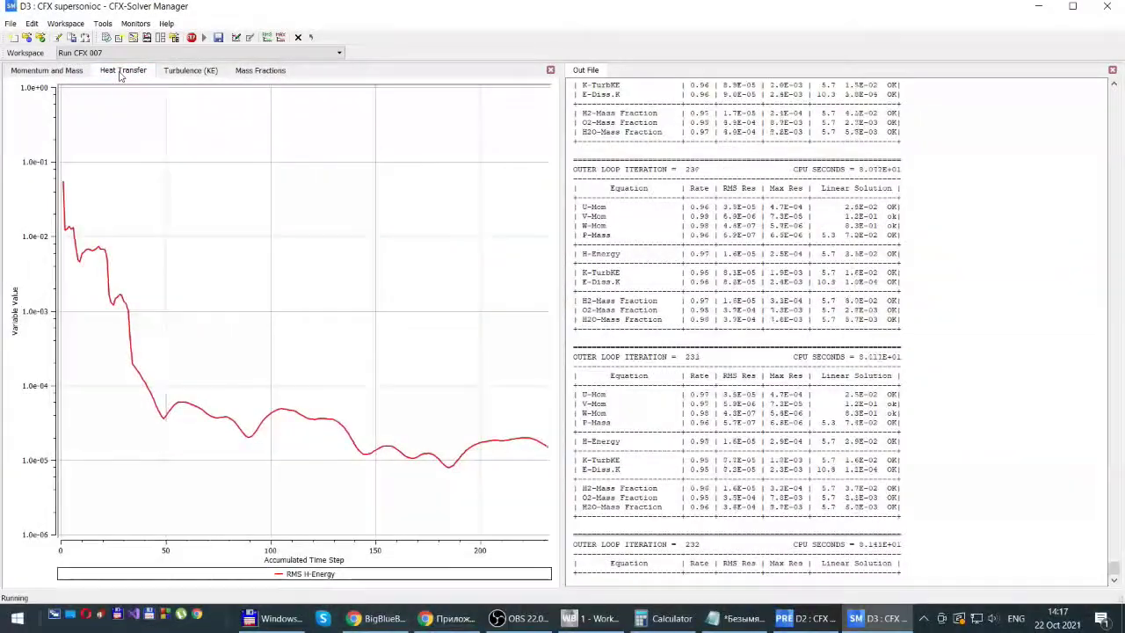
left_click(27, 74)
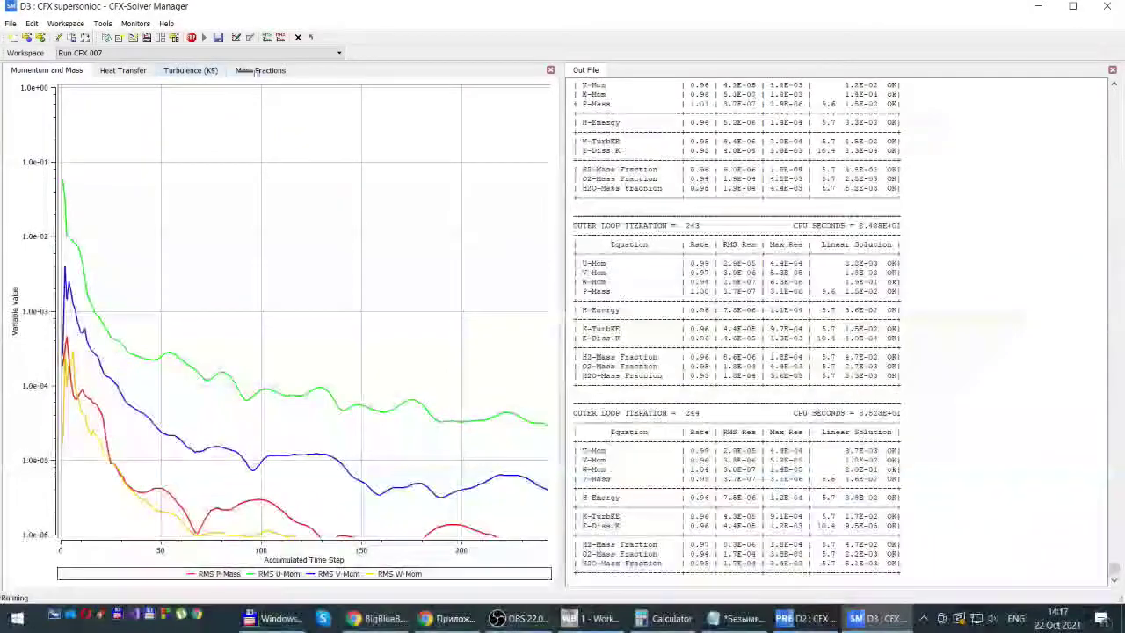
left_click(259, 71)
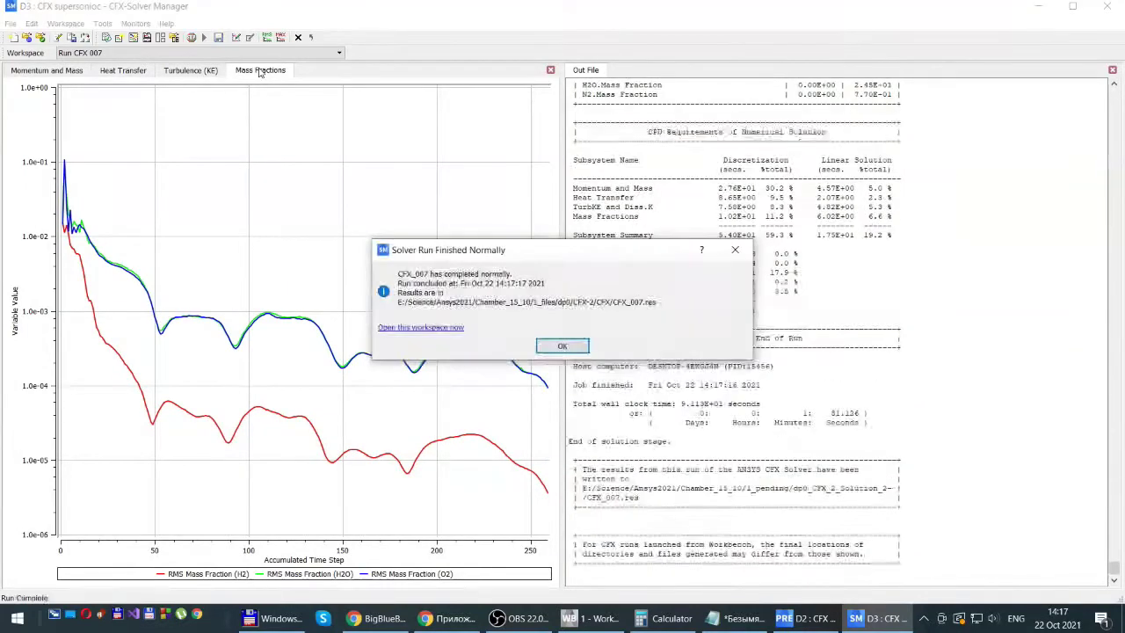
Acknowledge the finished run, close the solver manager and open the CFX supersonic case's results in CFD-Post
left_click(562, 346)
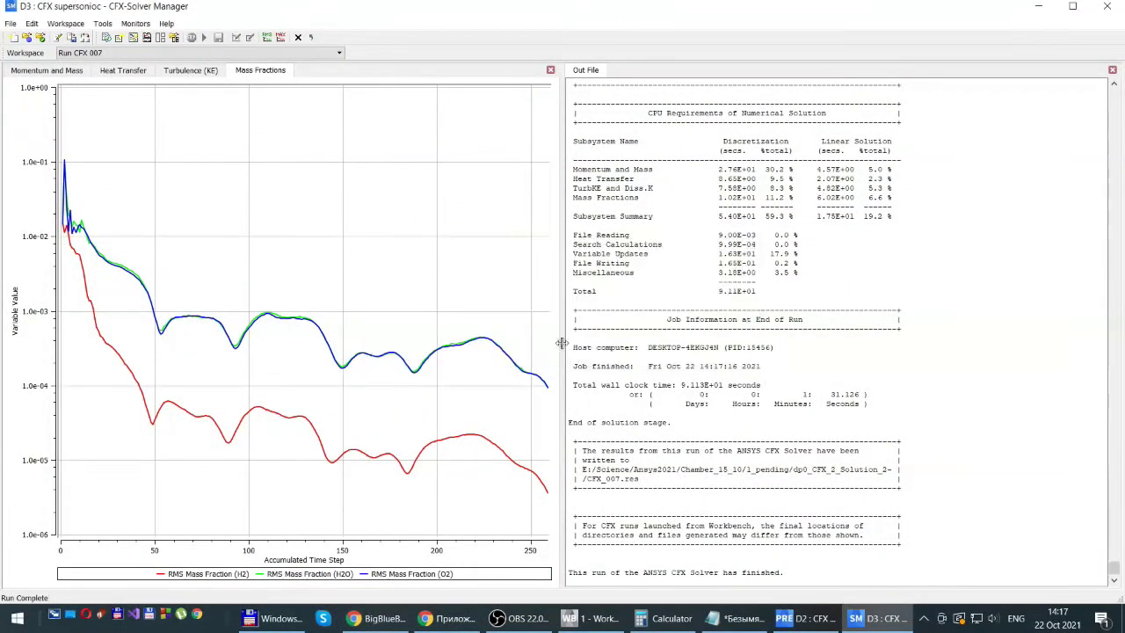
left_click(1108, 9)
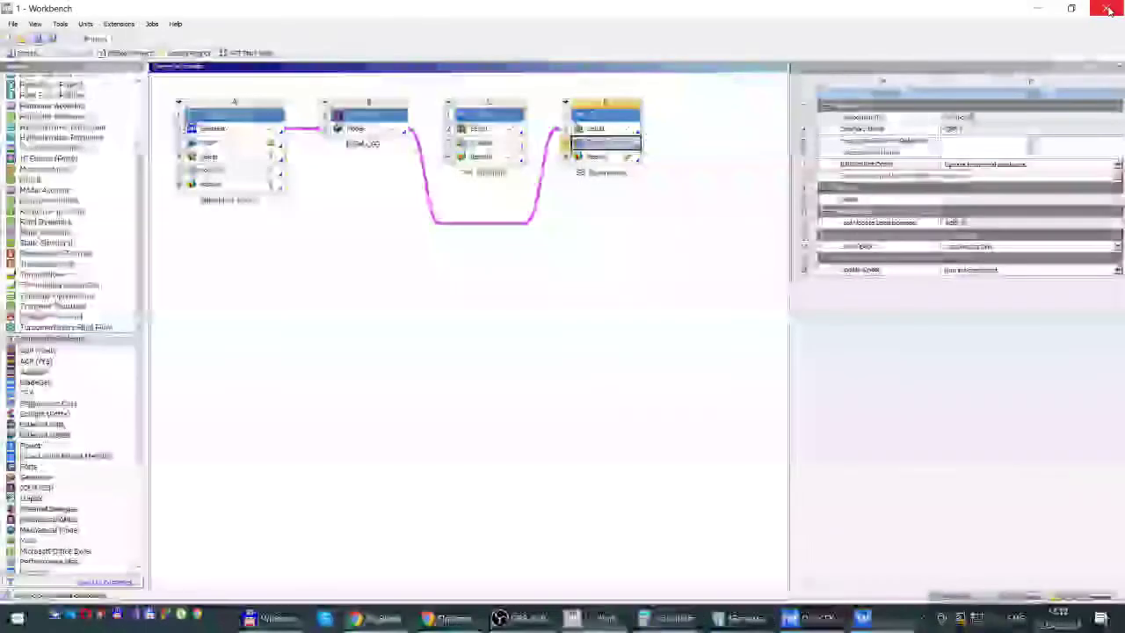
left_click(599, 156)
double_click(601, 158)
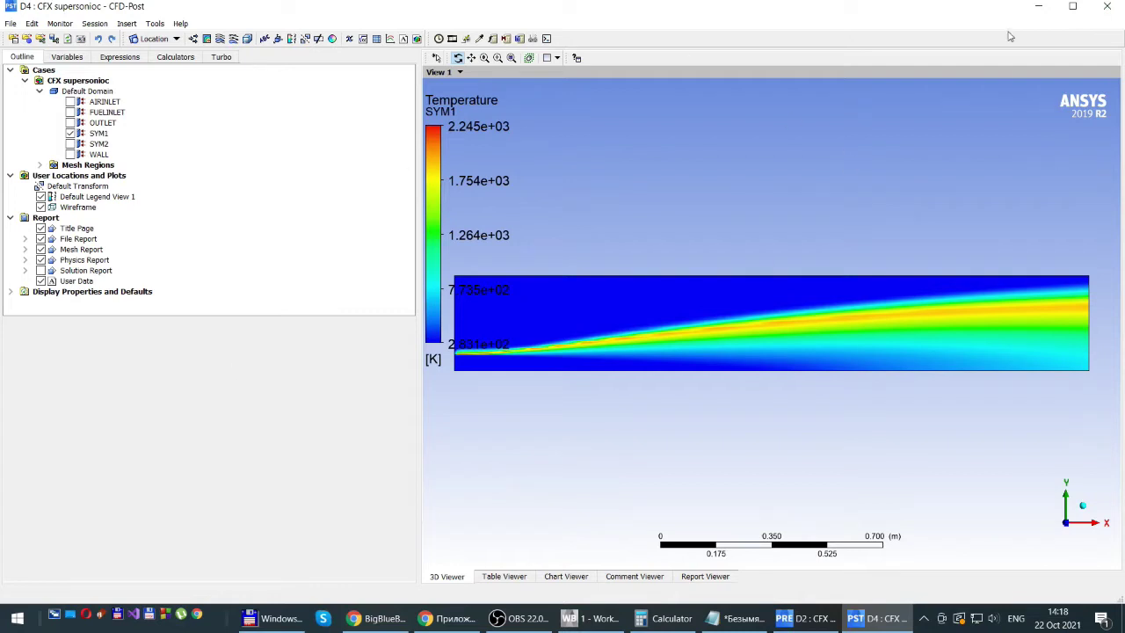
Colour the SYM1 symmetry plane by the Pressure variable and apply it
left_click(94, 133)
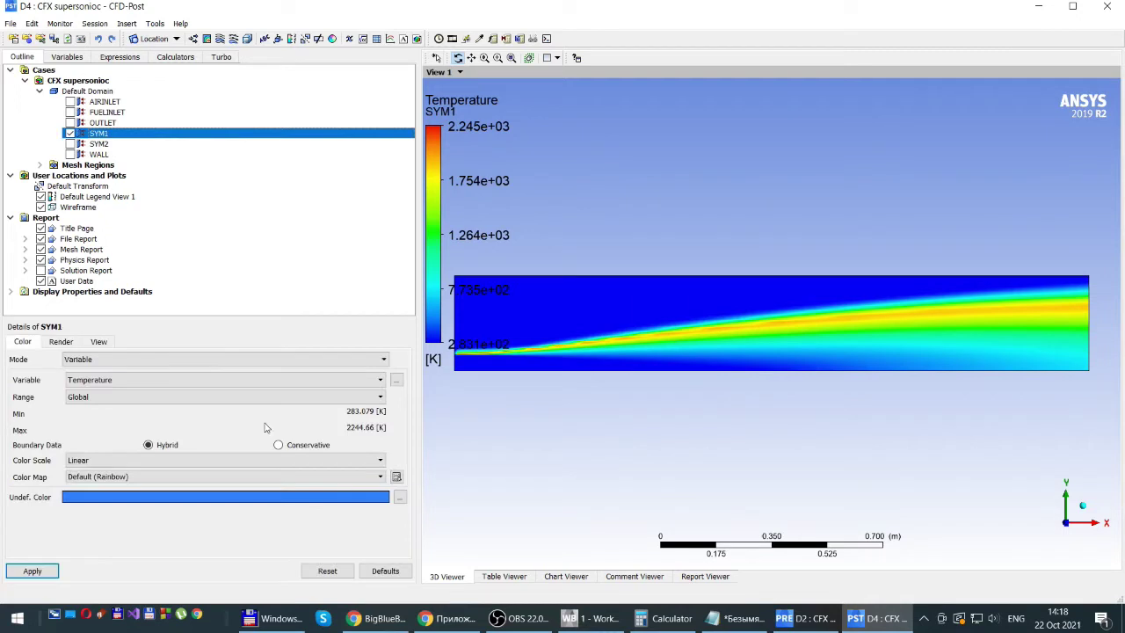
left_click(381, 380)
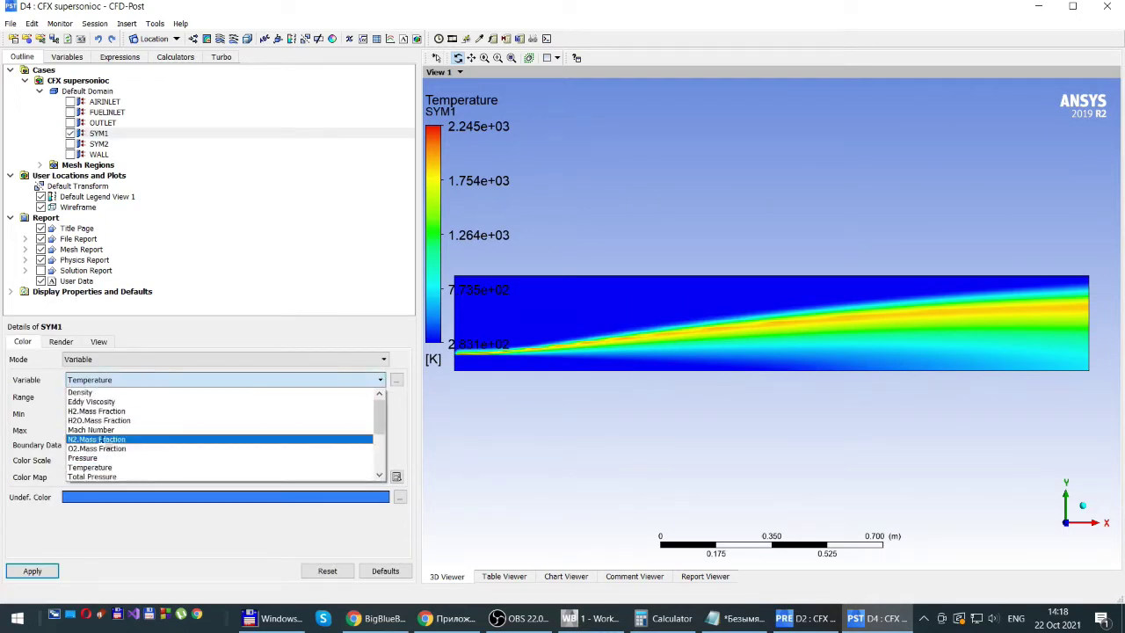
left_click(84, 457)
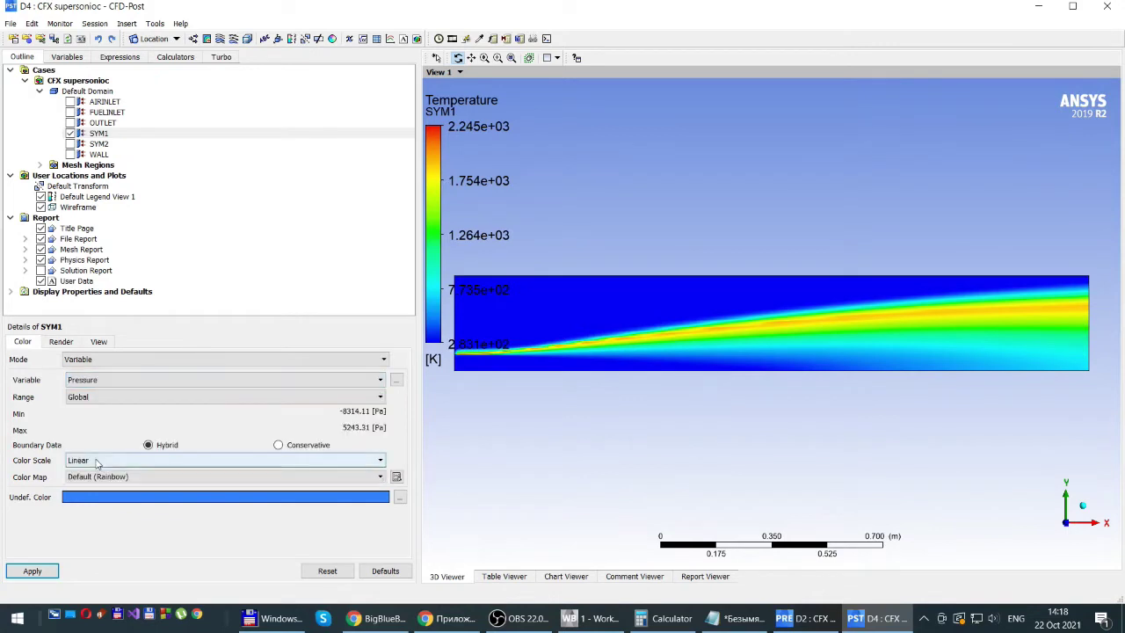
left_click(32, 571)
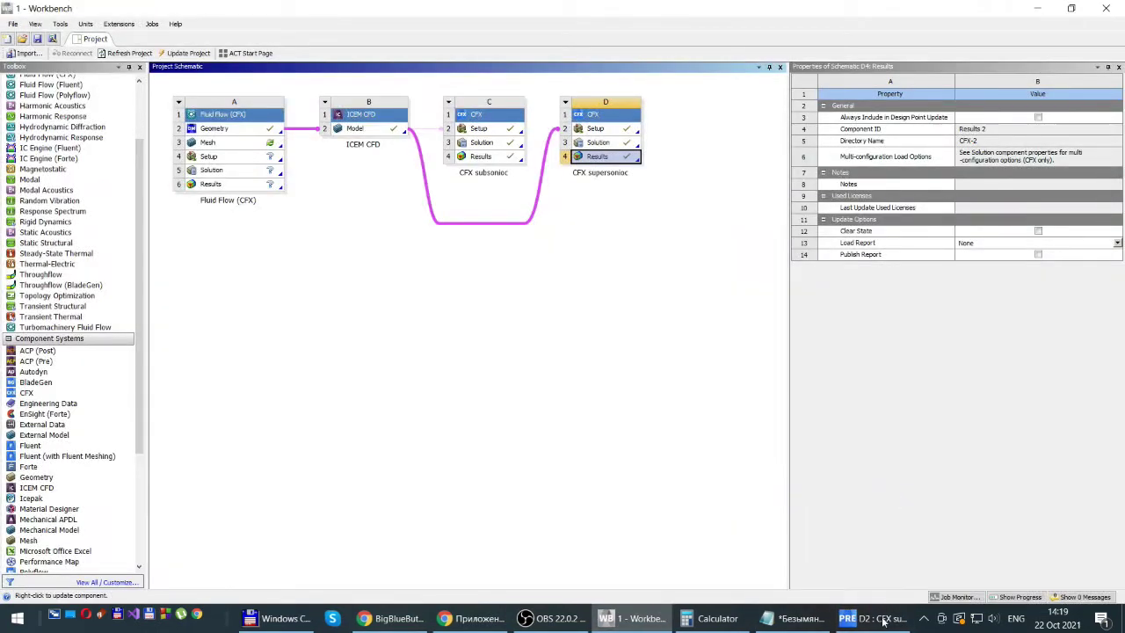
Switch to CFX-Pre and replace the FUELINLET boundary's relative static pressure with the Pfuel expression
mouse_move(872, 622)
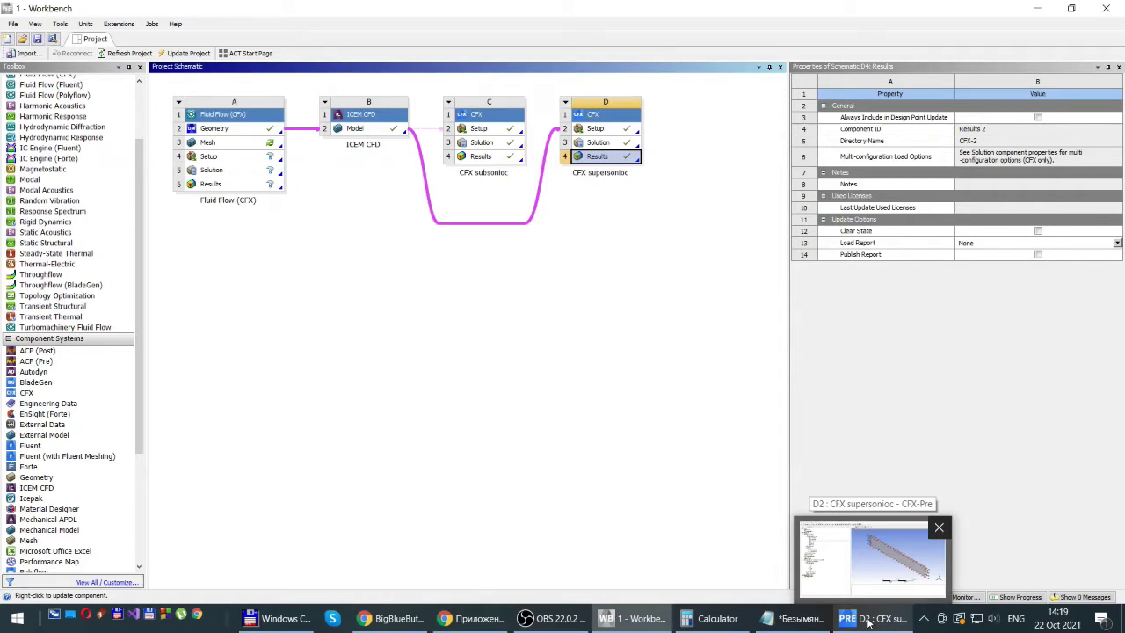
left_click(868, 620)
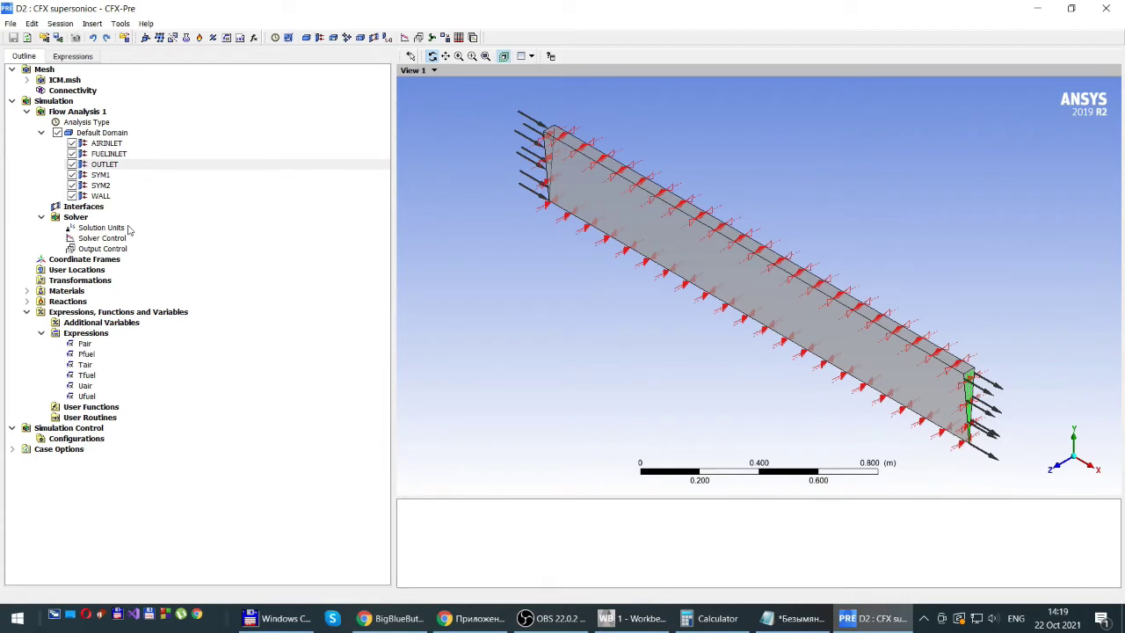
double_click(114, 156)
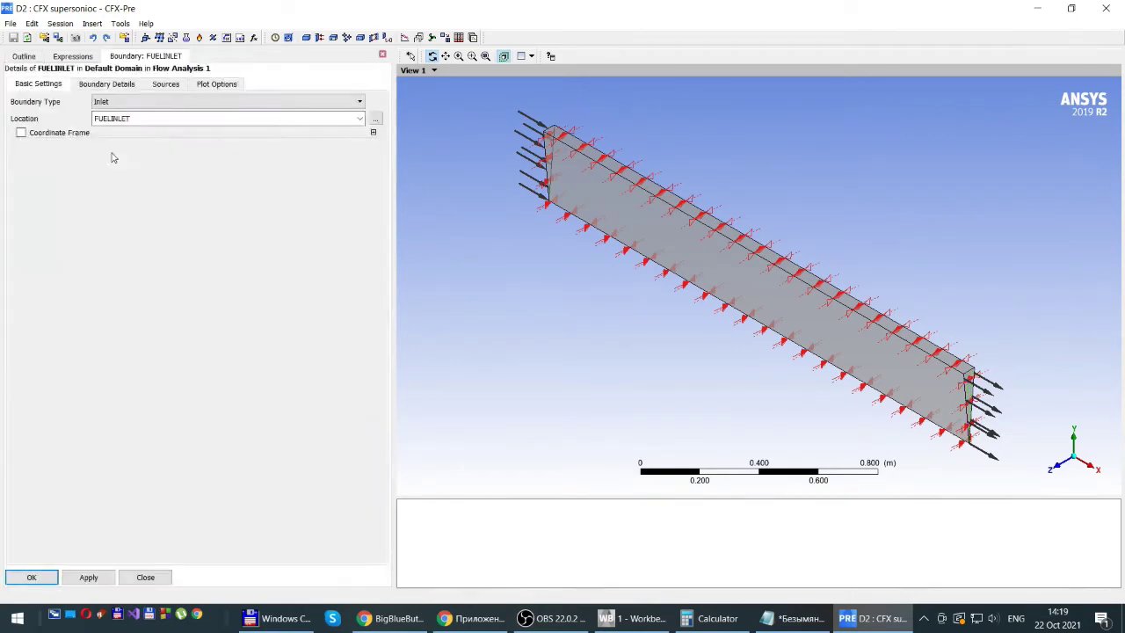
left_click(103, 85)
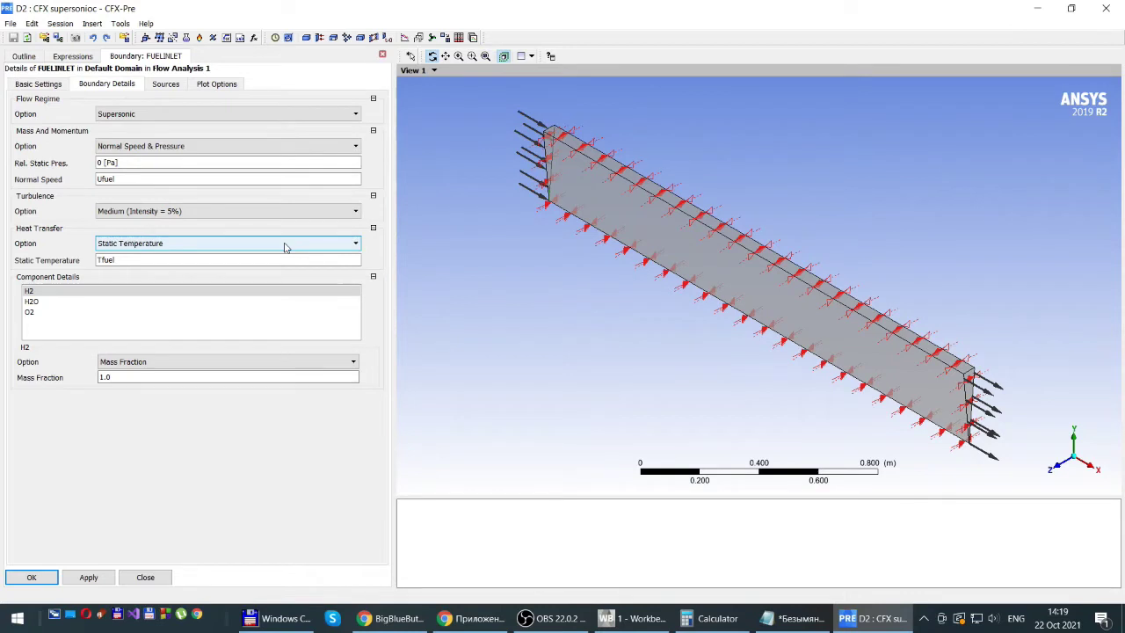
left_click(110, 164)
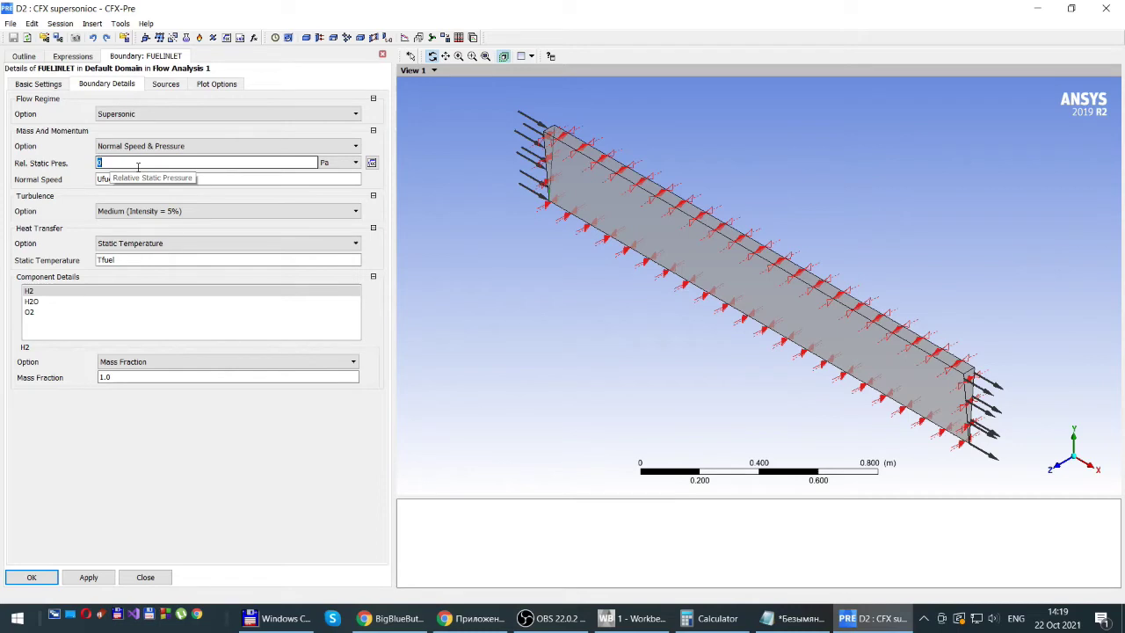
left_click(372, 163)
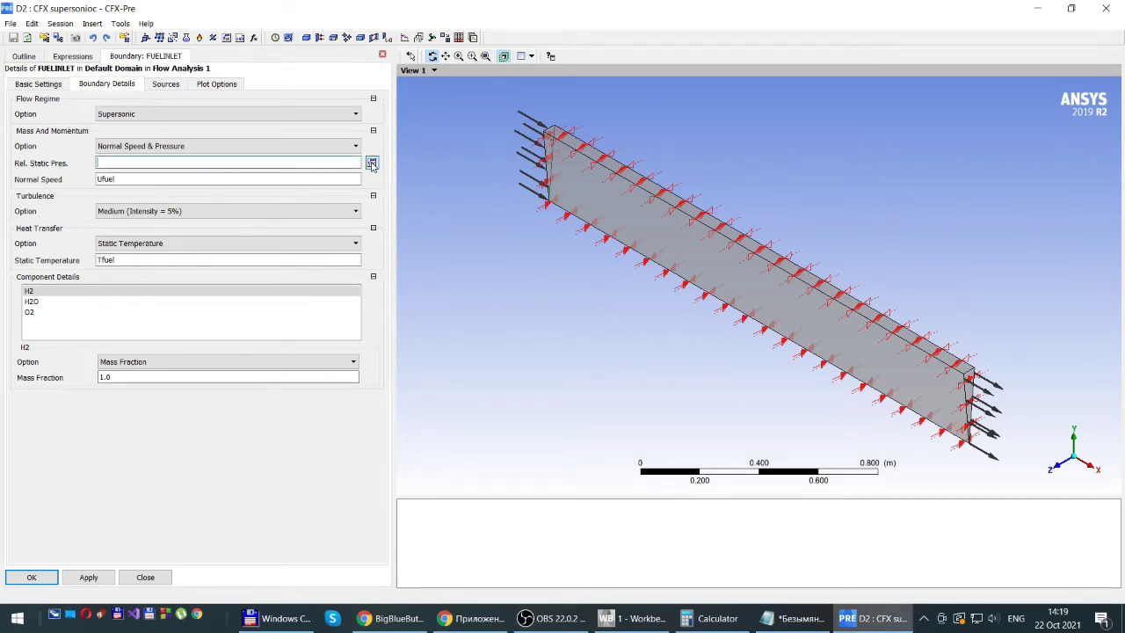
right_click(101, 167)
mouse_move(131, 186)
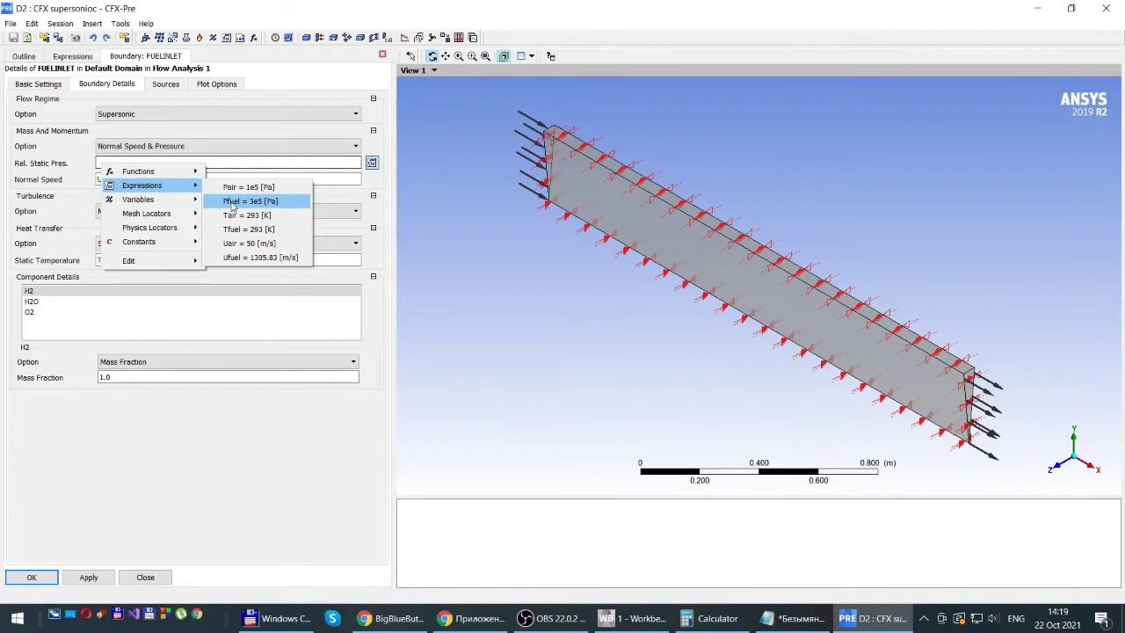
left_click(232, 202)
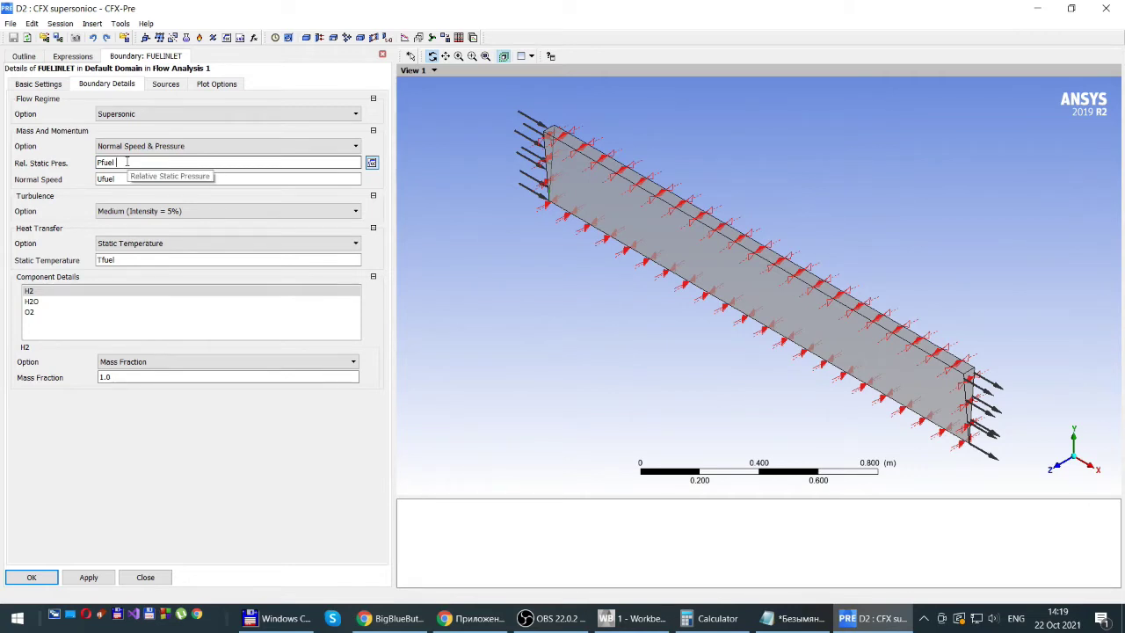
Extend the fuel inlet's relative static pressure expression to Pfuel - Pair and save the boundary
type("-")
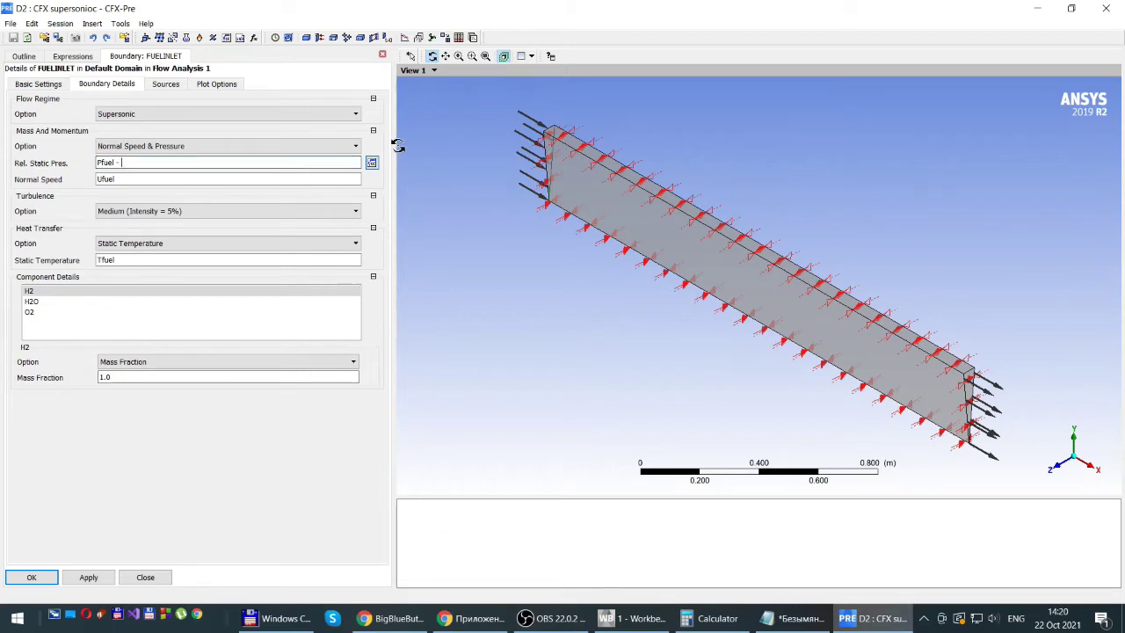
right_click(165, 165)
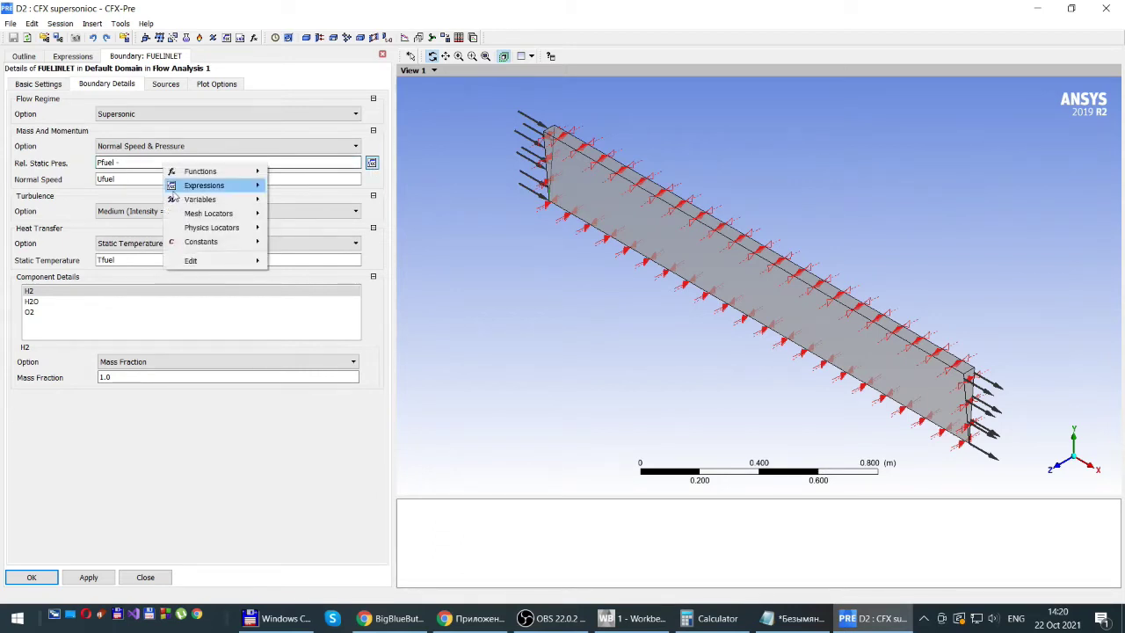
mouse_move(184, 186)
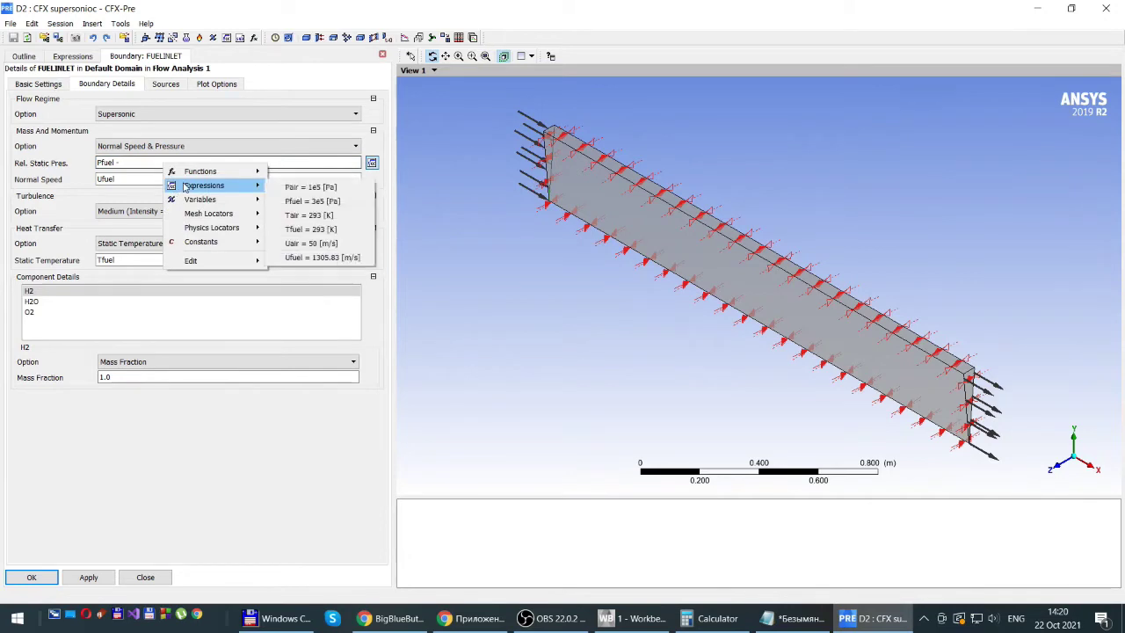
left_click(302, 187)
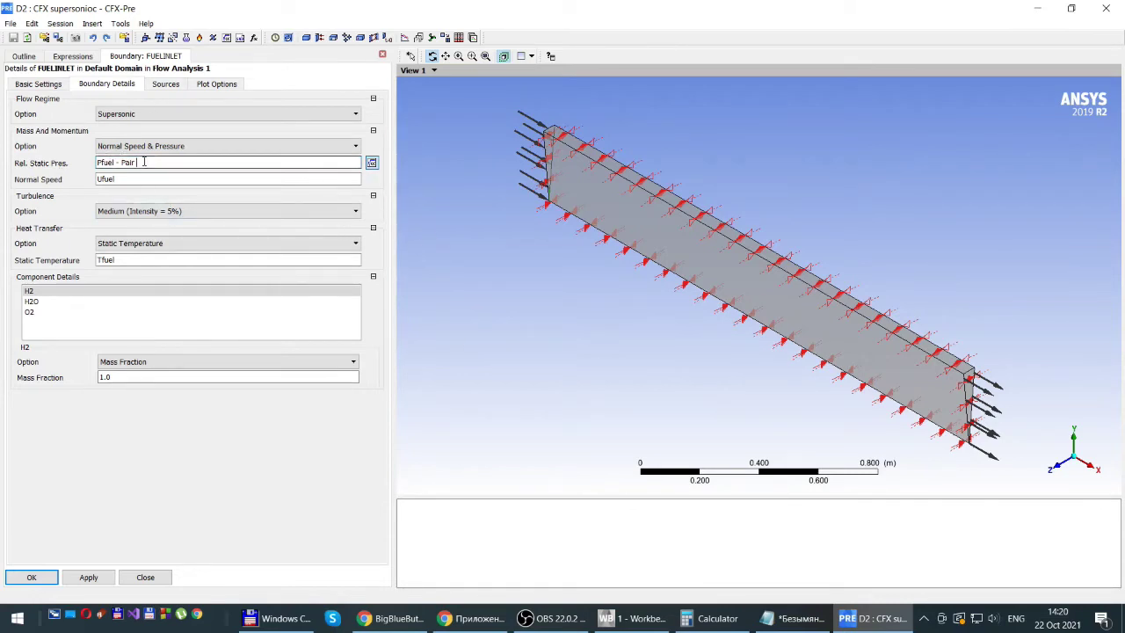
left_click(31, 578)
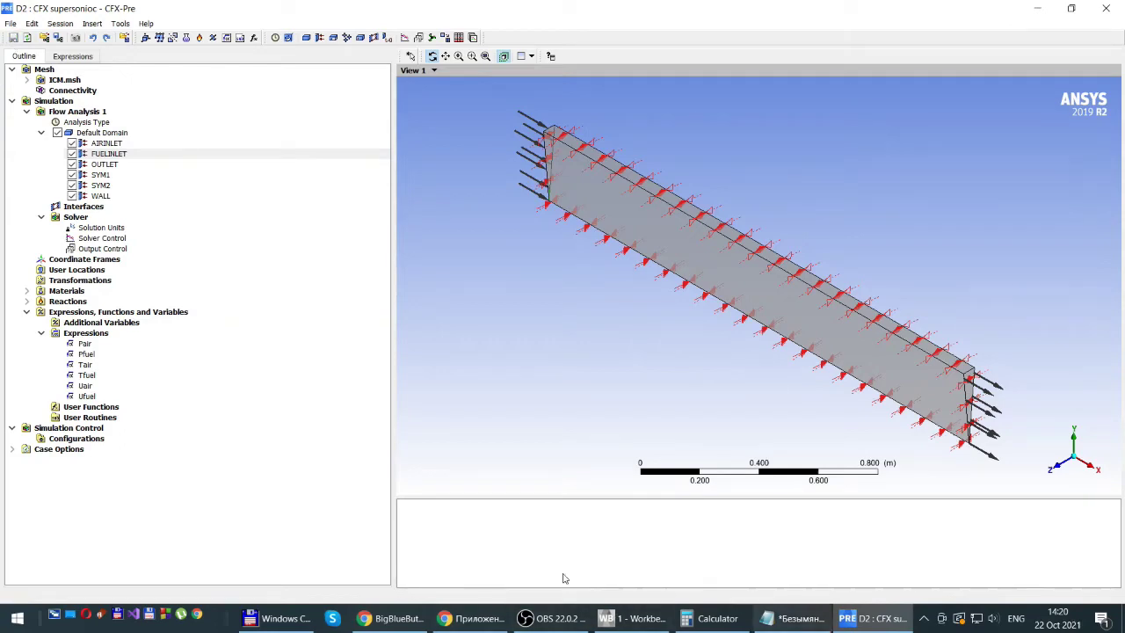
From Workbench, open the CFX supersonic Solution and start the run with the initialization option Current Solution Data (if possible)
left_click(632, 617)
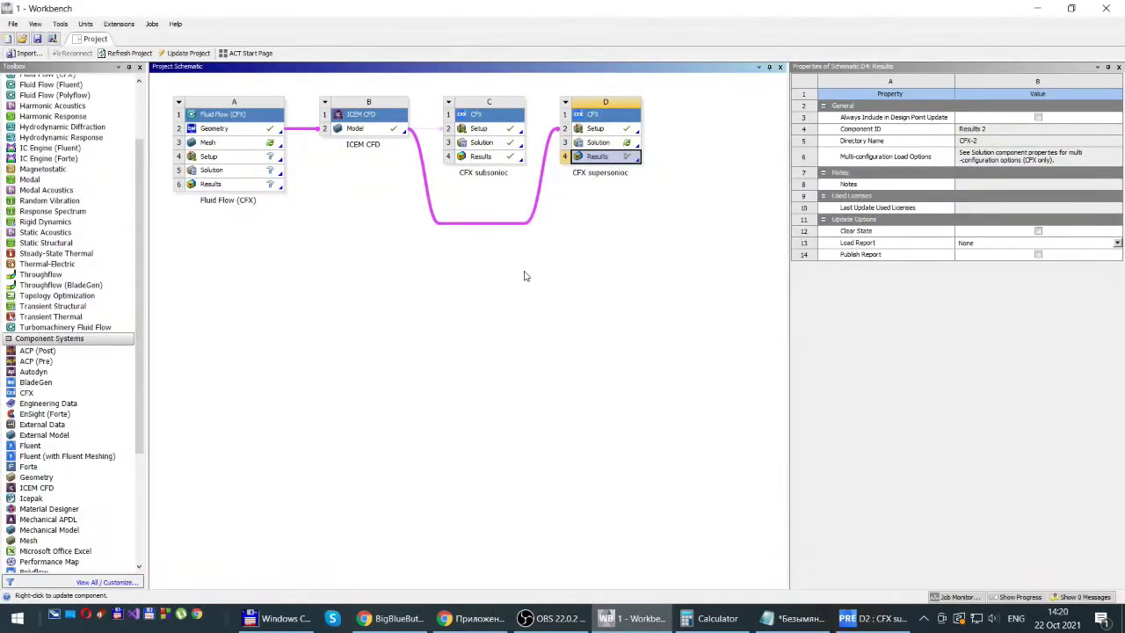
double_click(597, 144)
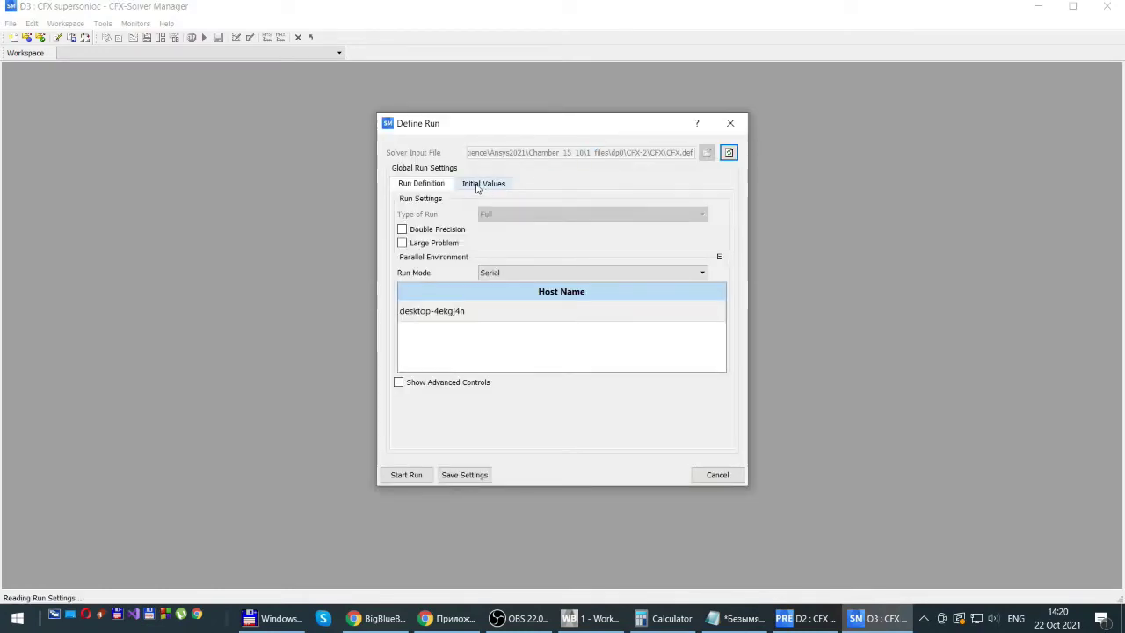
left_click(479, 185)
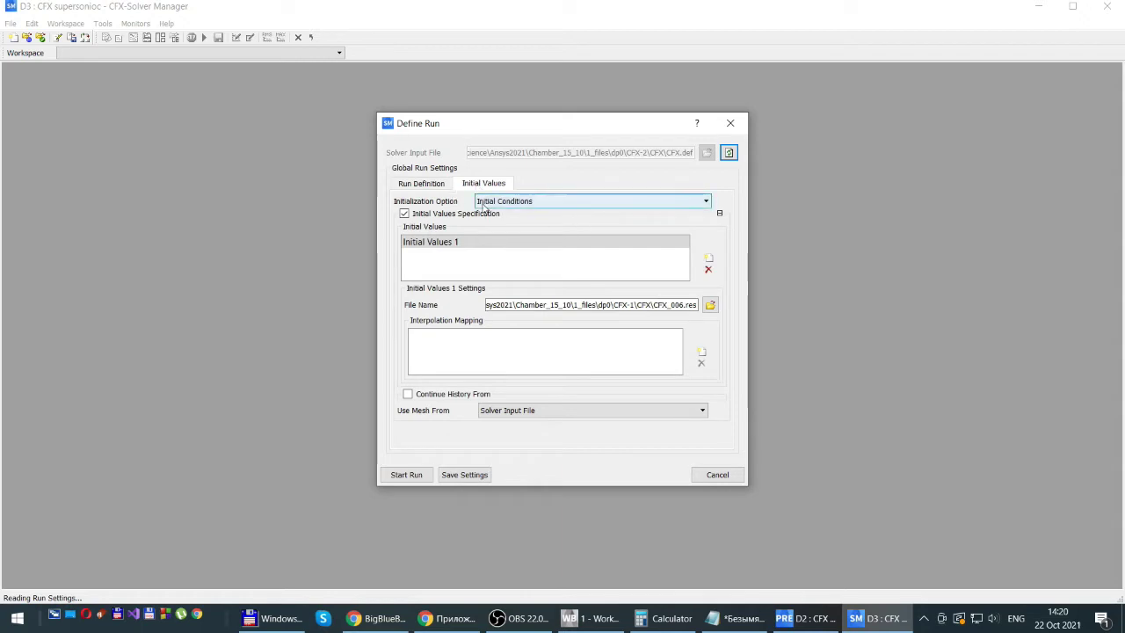
left_click(706, 201)
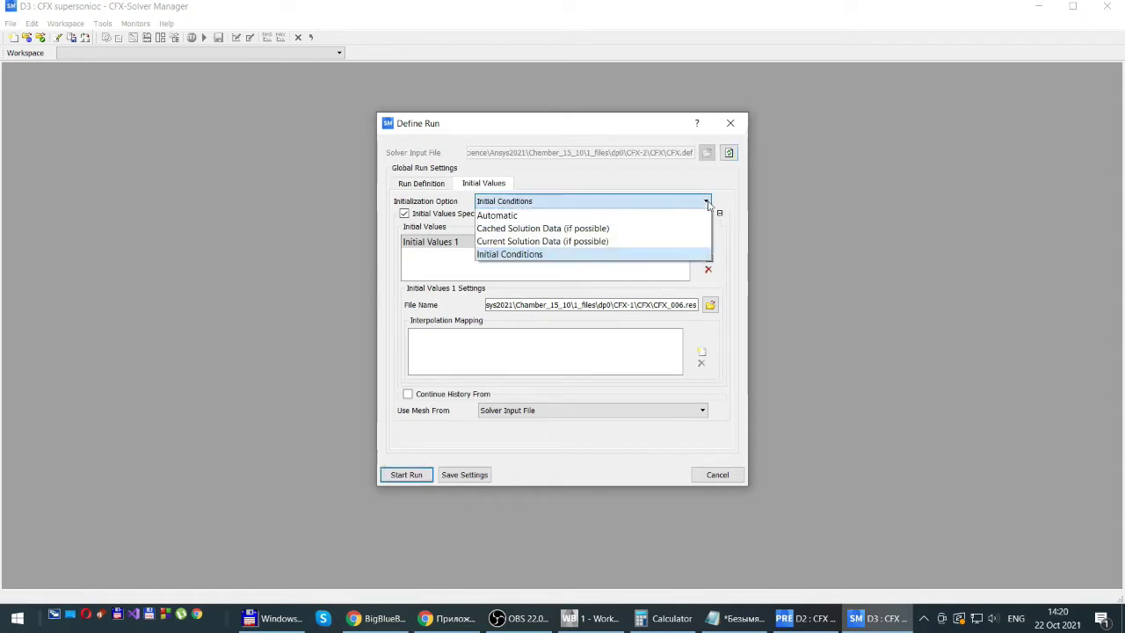
left_click(505, 244)
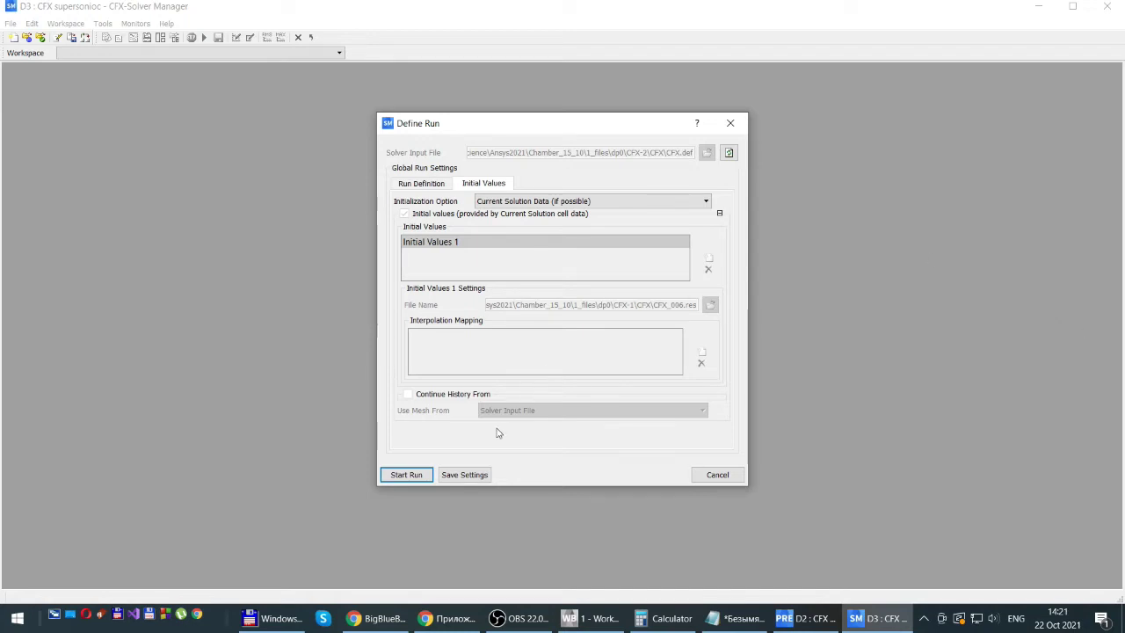
left_click(419, 474)
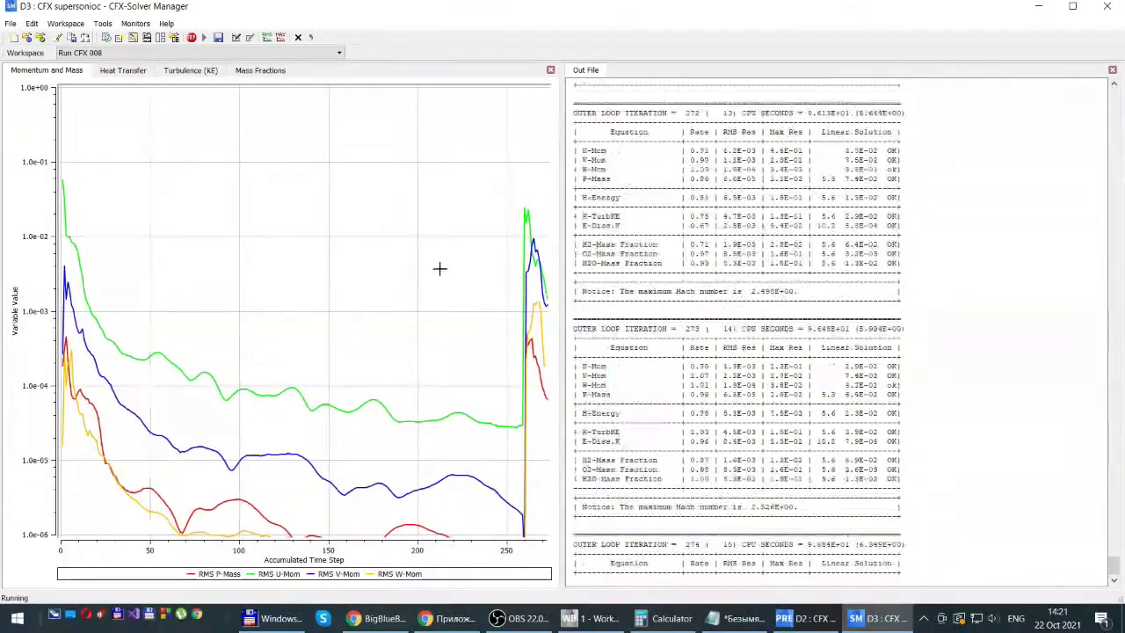
Monitor the running solution's residual plots for momentum and mass, heat transfer, turbulence and mass fractions
left_click(121, 71)
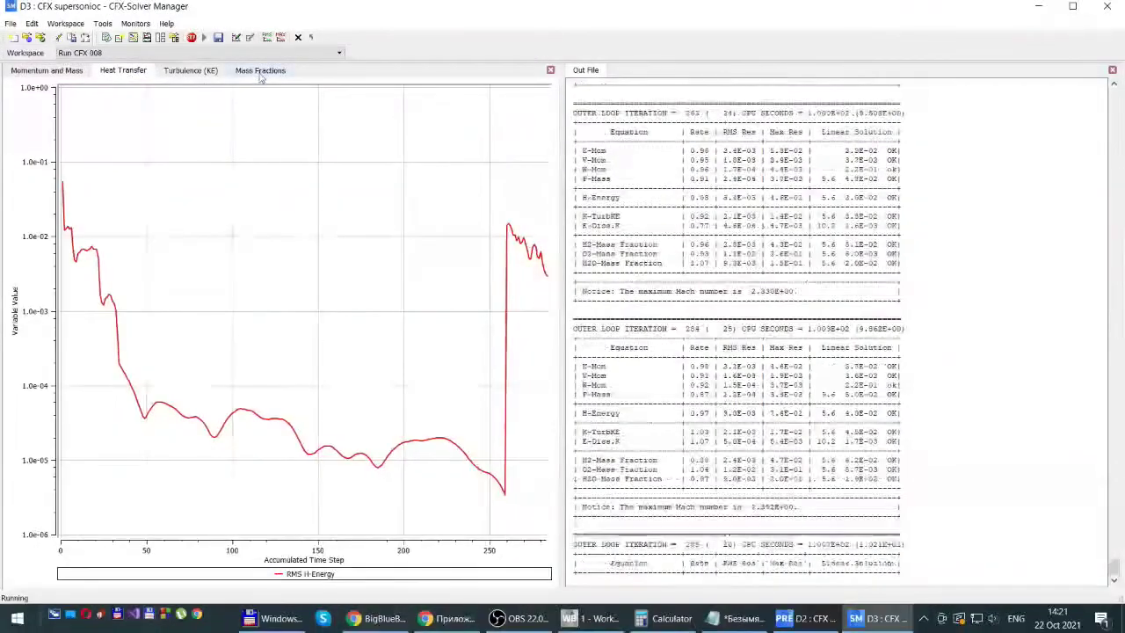
left_click(260, 70)
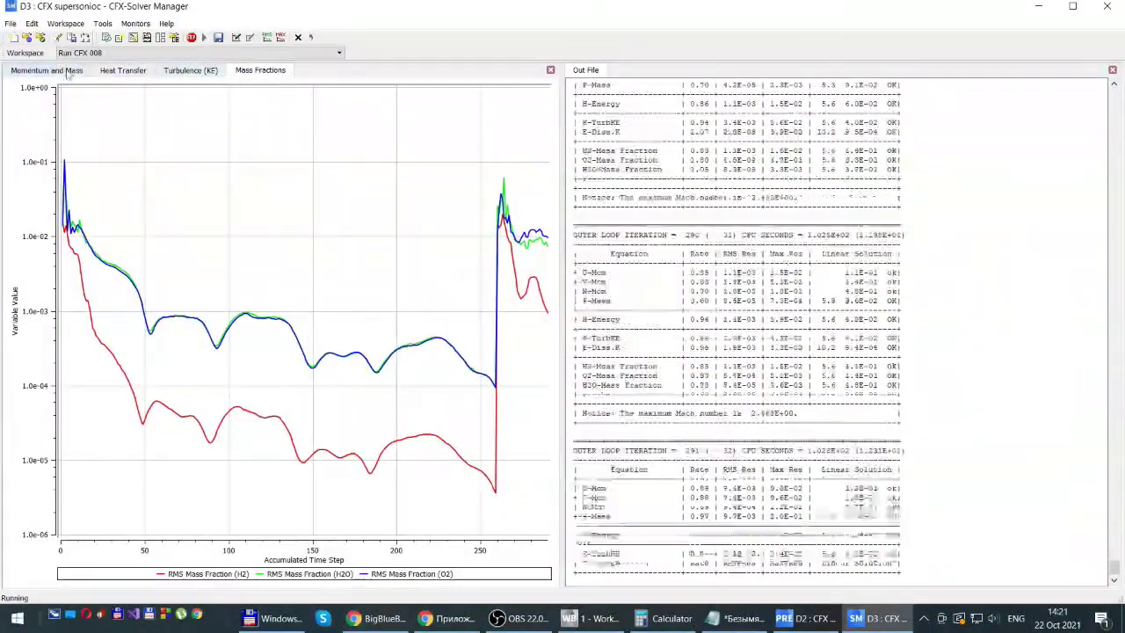
left_click(47, 70)
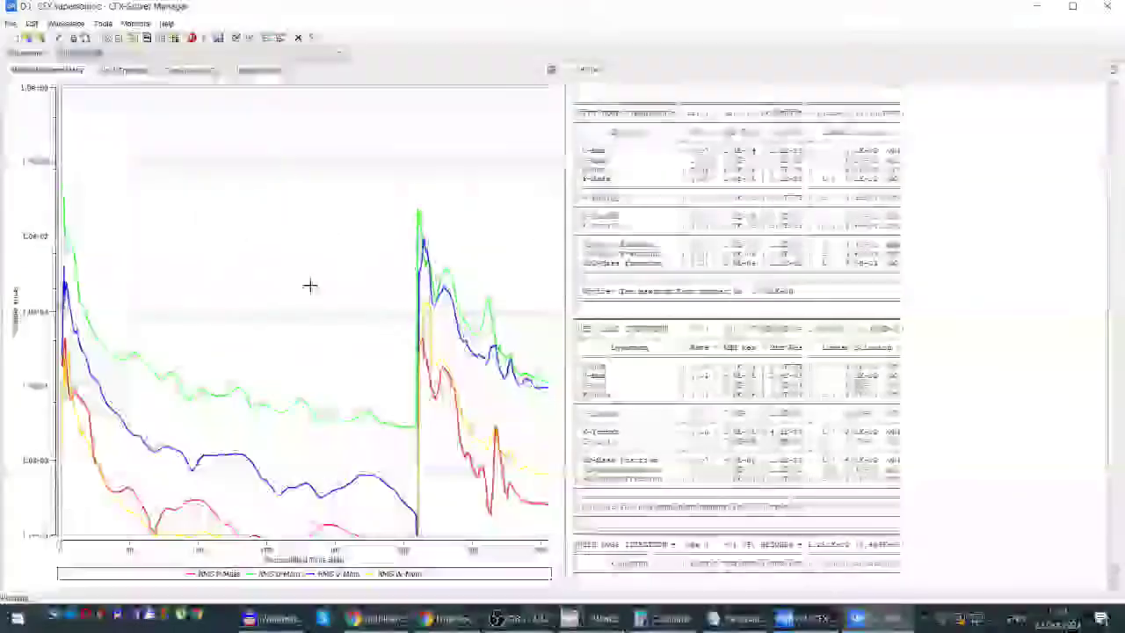
left_click(120, 72)
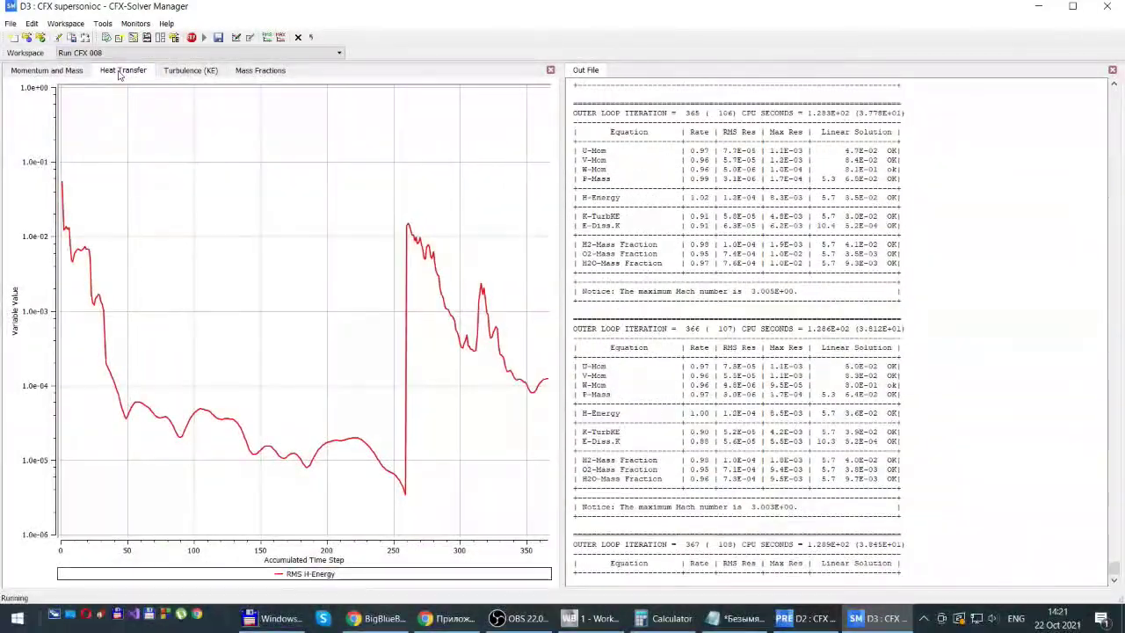
left_click(261, 72)
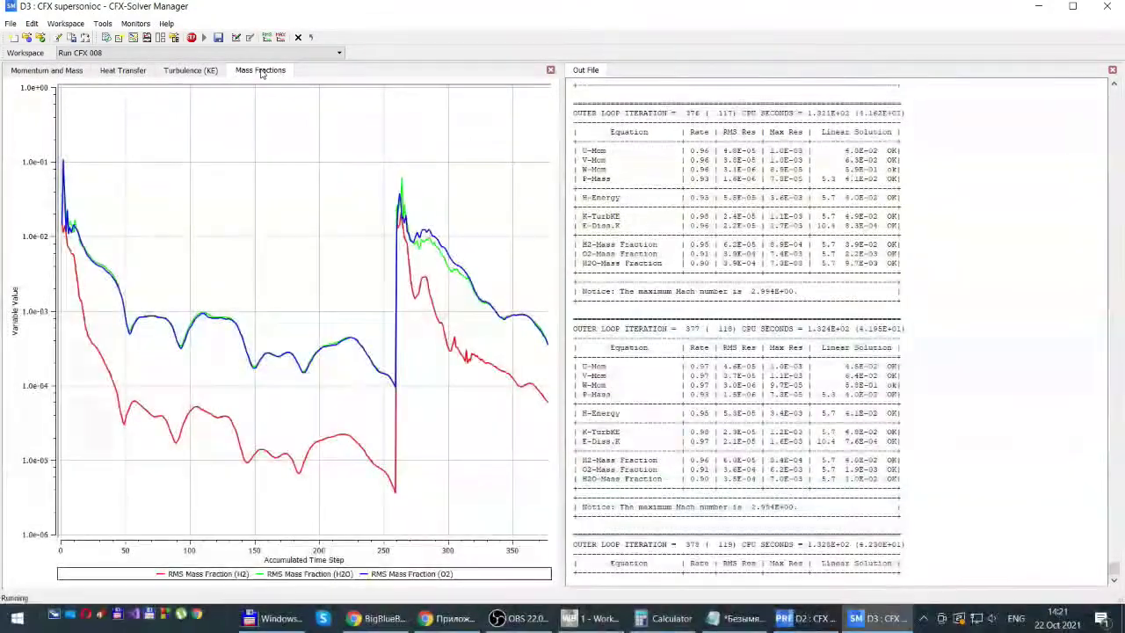
left_click(44, 72)
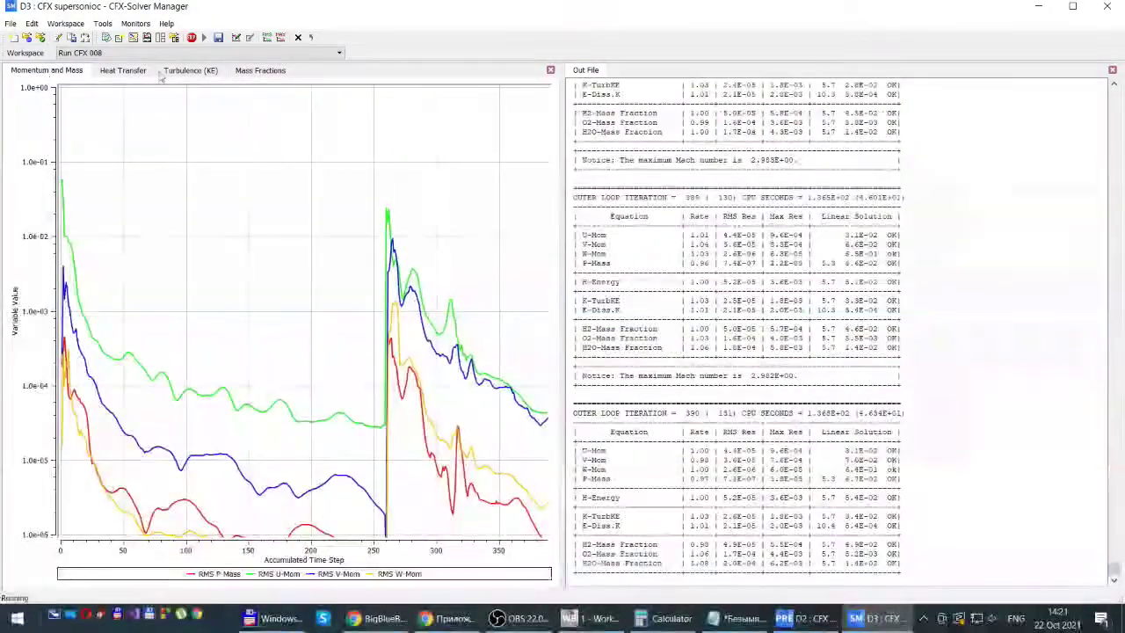
left_click(123, 70)
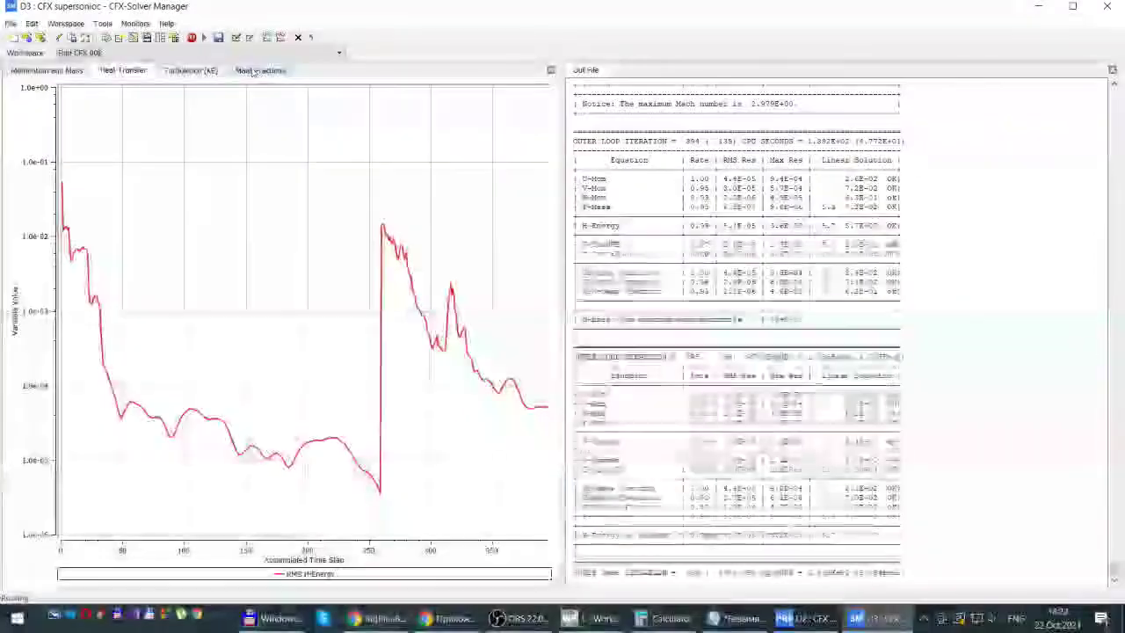
left_click(257, 72)
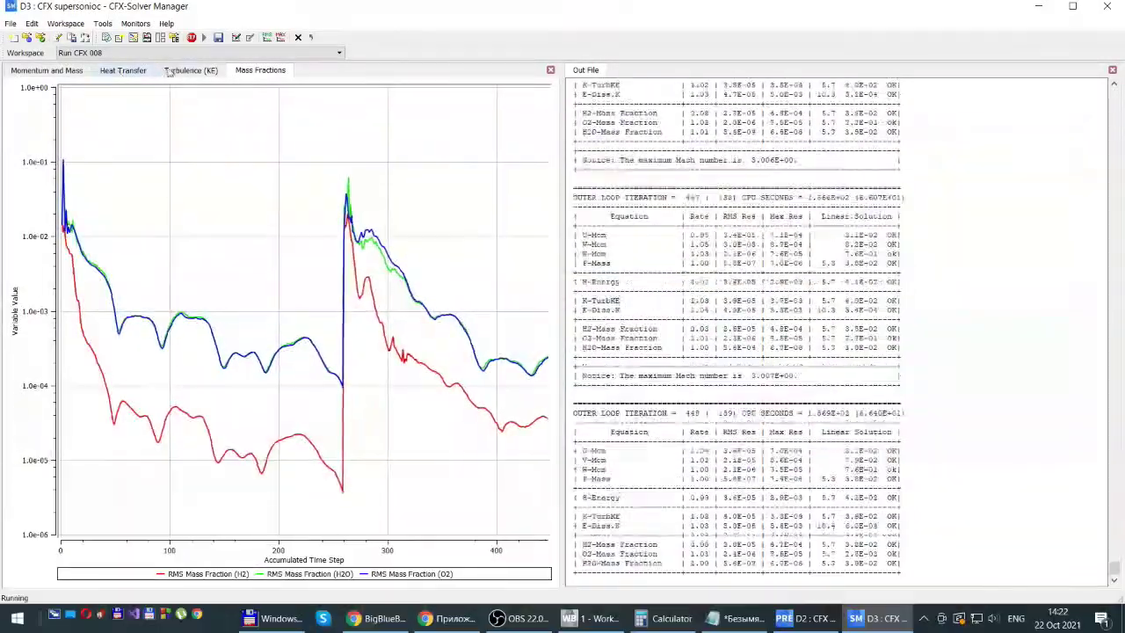
left_click(186, 70)
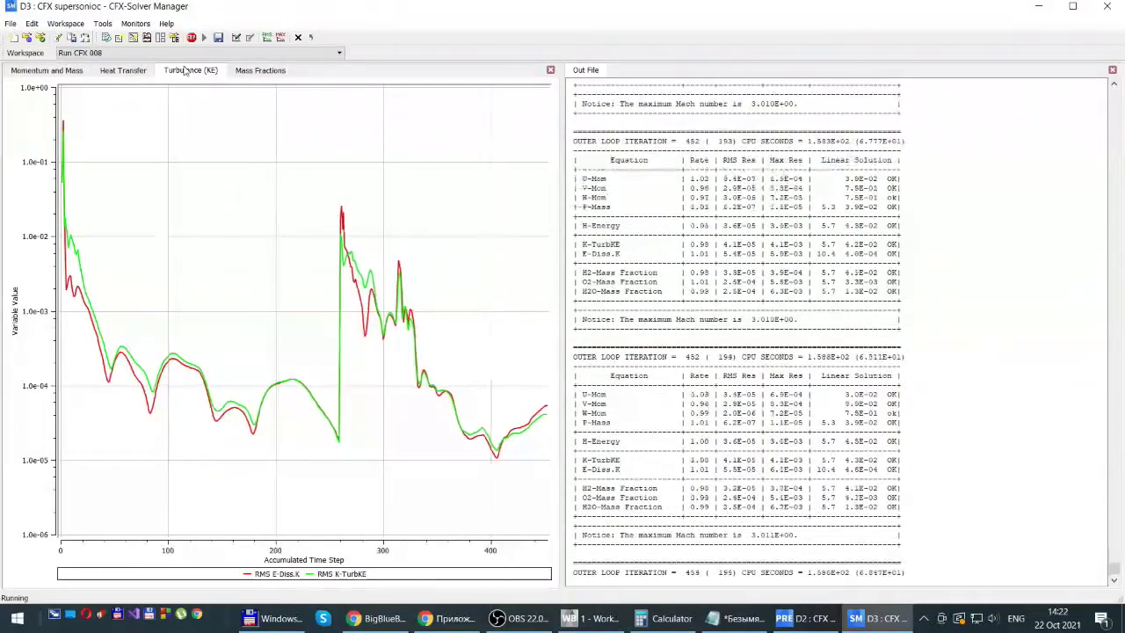
left_click(53, 71)
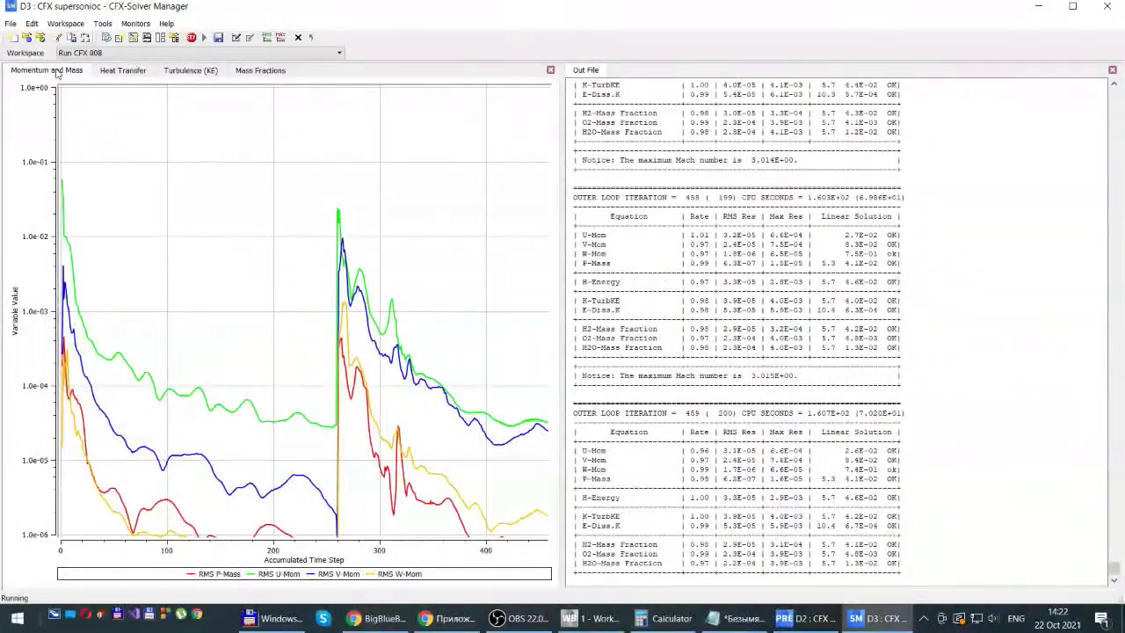
left_click(123, 70)
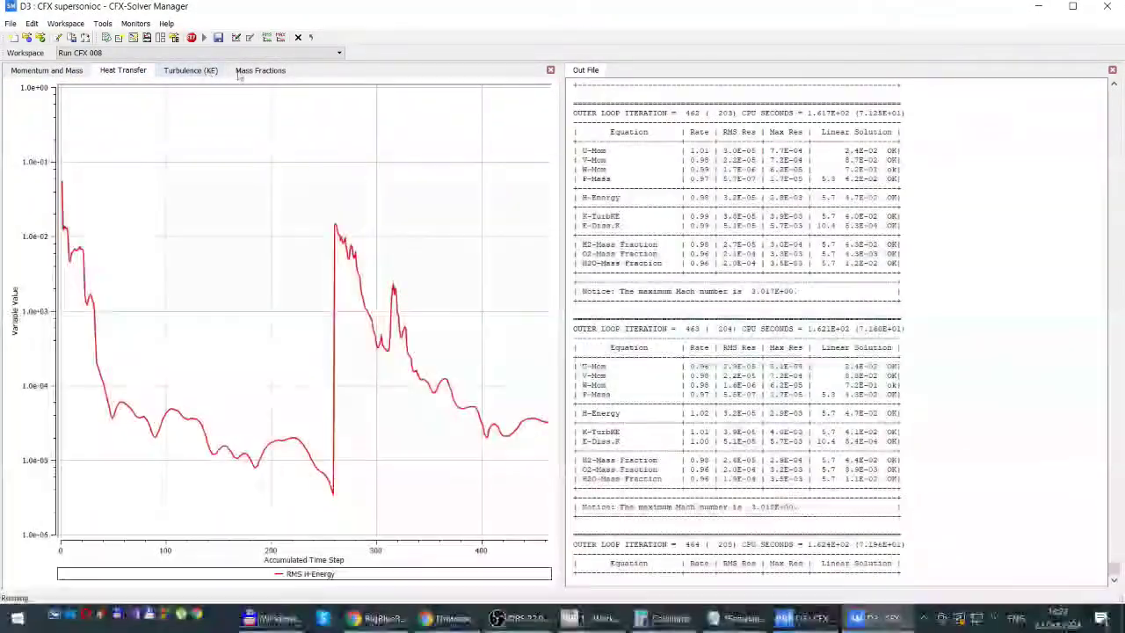
left_click(242, 71)
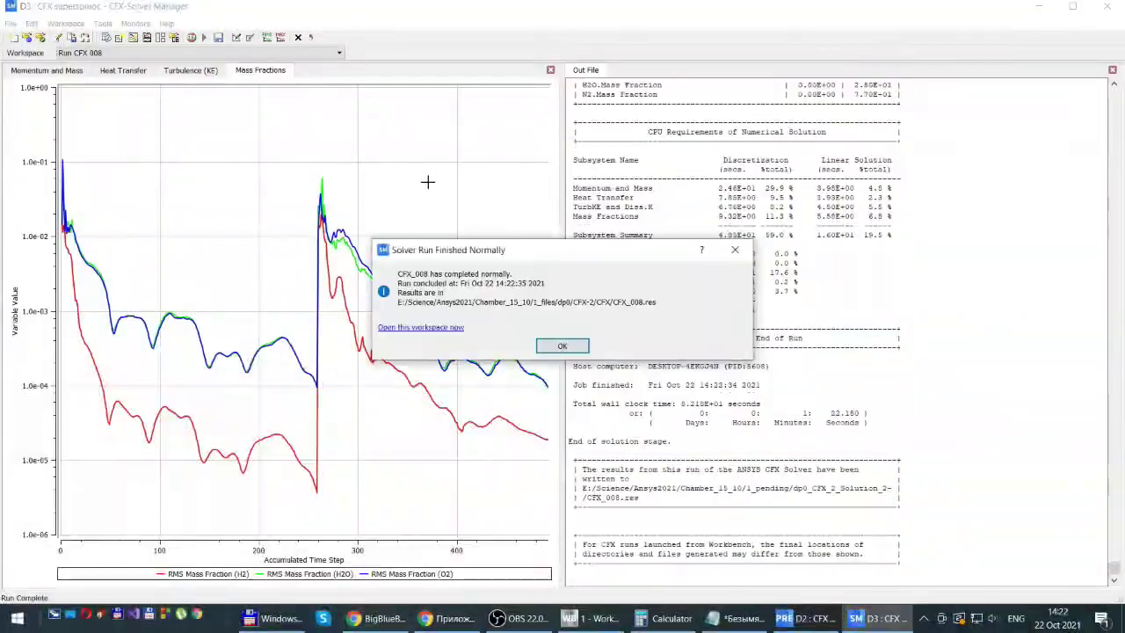
Acknowledge the completed run, close the solver manager and open the CFX supersonic Results in CFD-Post
left_click(562, 347)
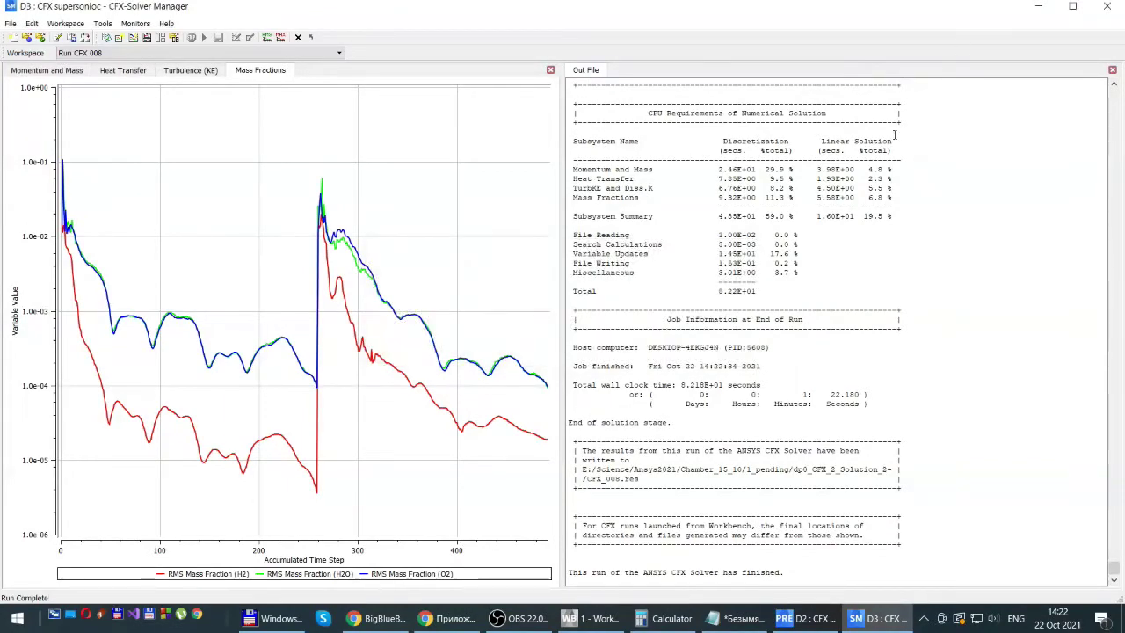
left_click(1106, 7)
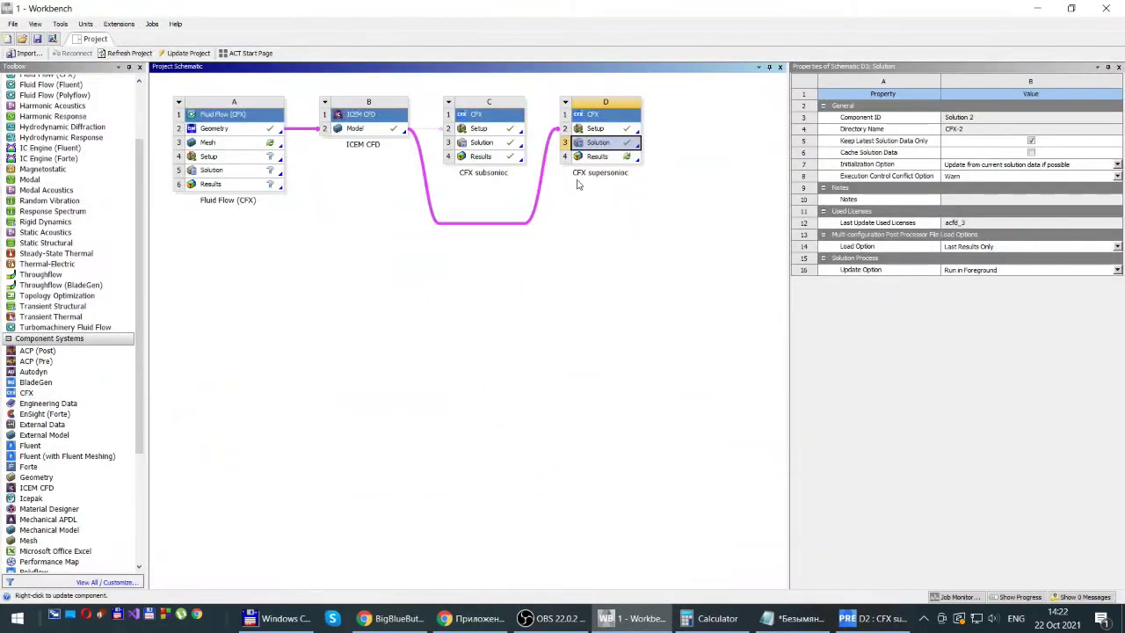
left_click(599, 159)
double_click(599, 159)
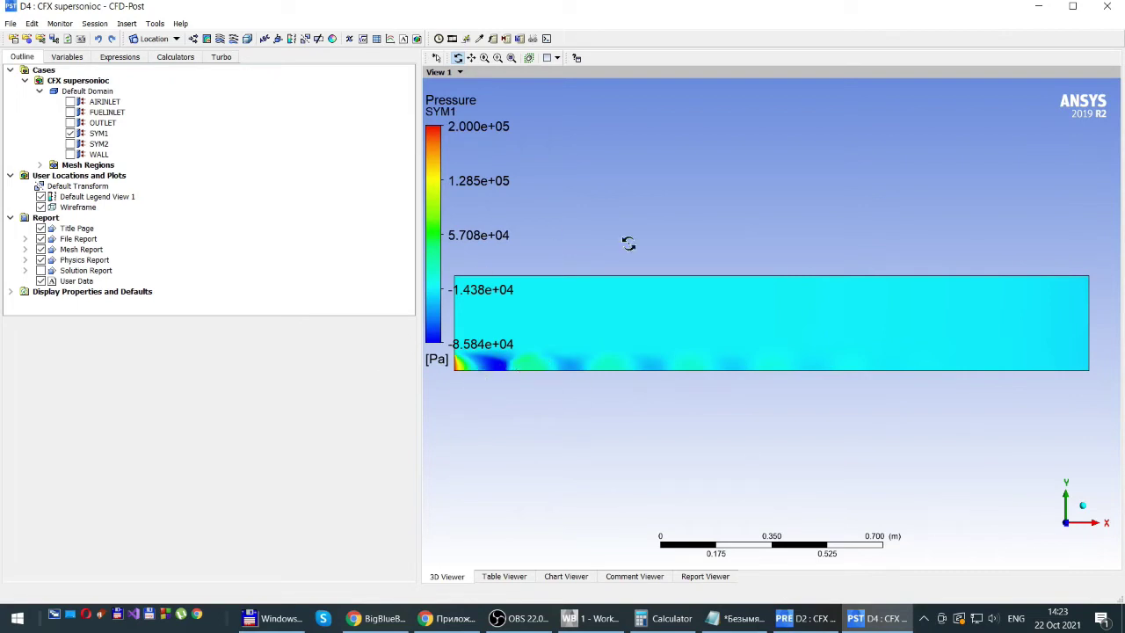
Colour the SYM1 symmetry plane by the Temperature variable and apply it
double_click(92, 133)
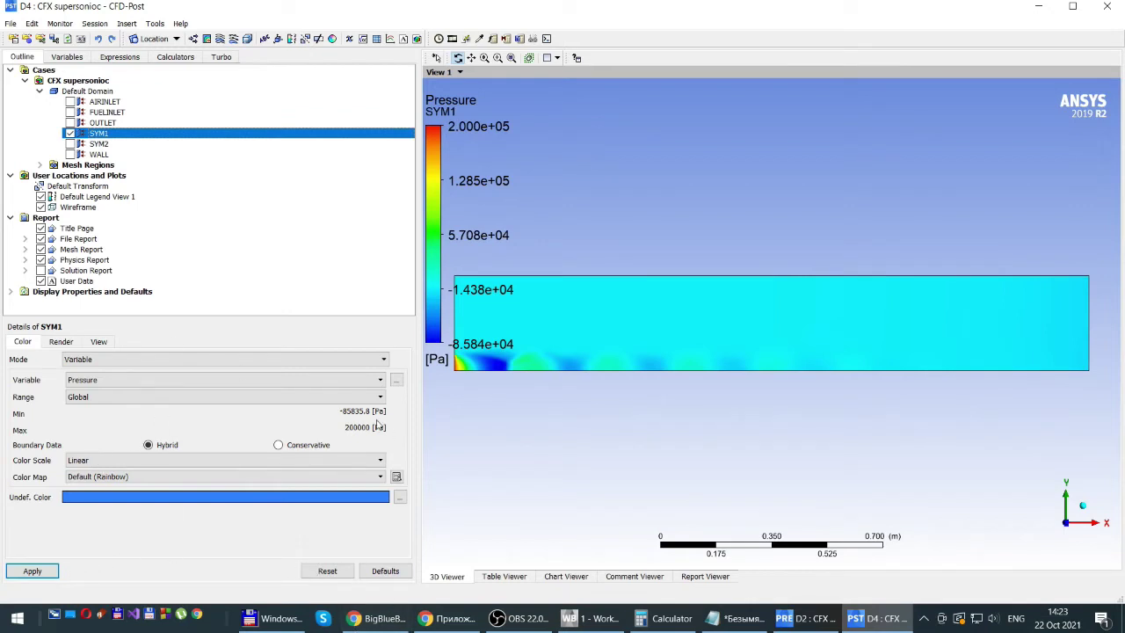
left_click(380, 381)
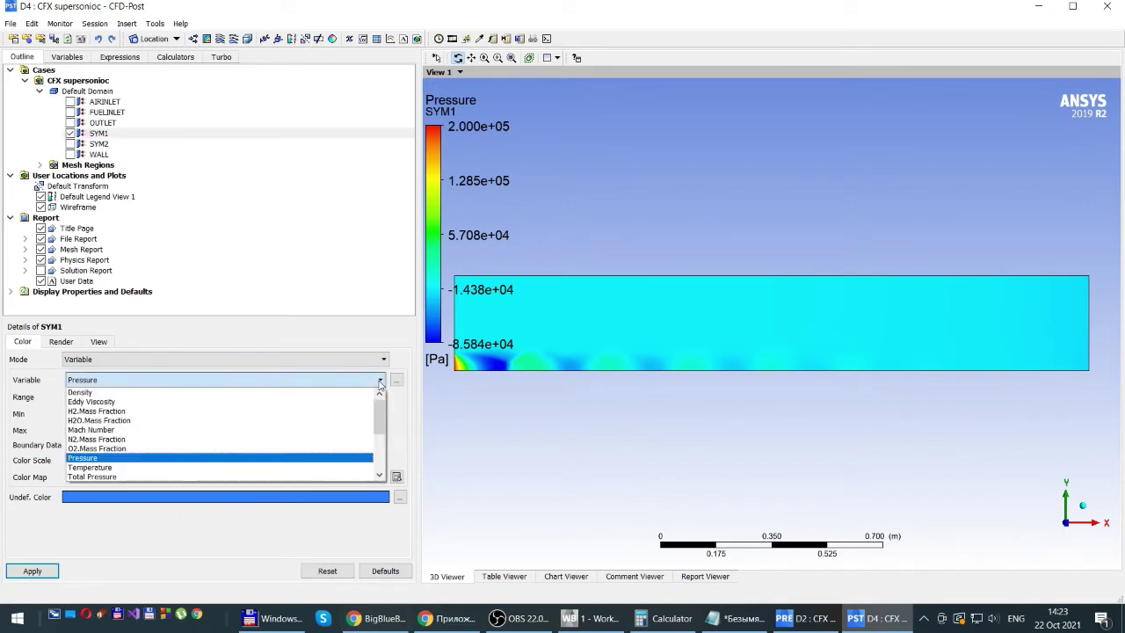
left_click(92, 467)
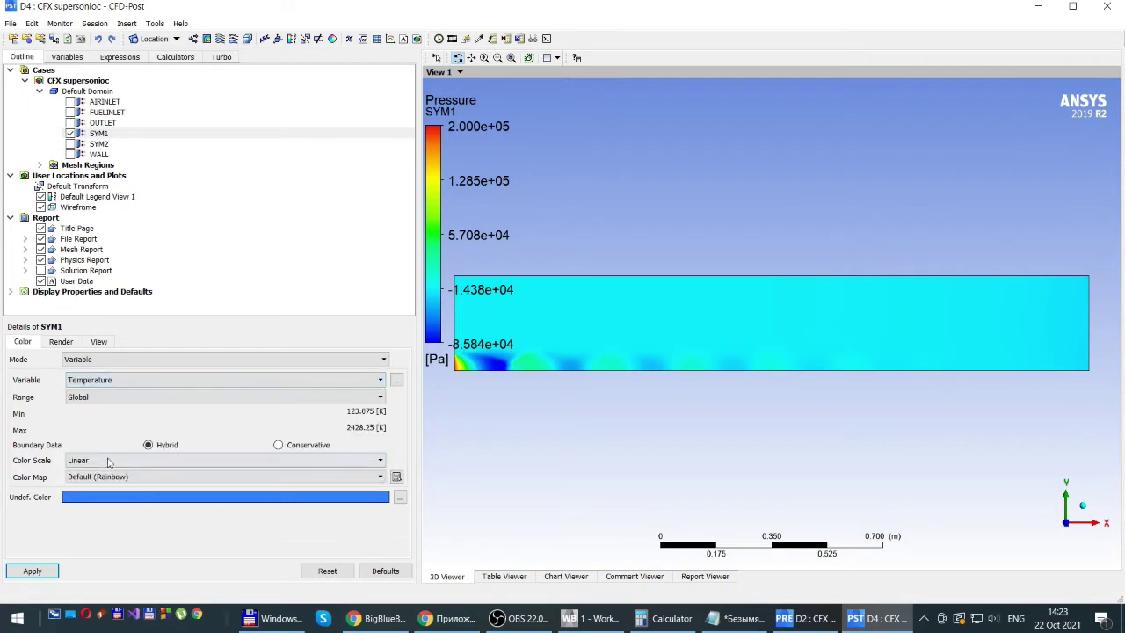
left_click(20, 572)
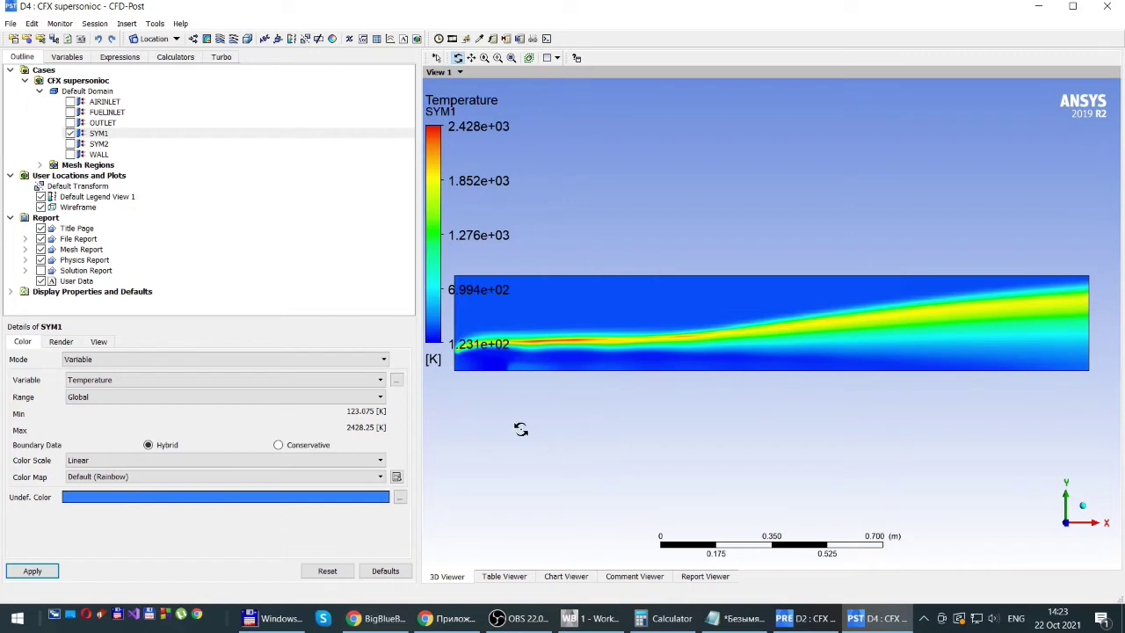
Change the SYM1 plane's colour variable to H2O.Mass Fraction and apply it
left_click(382, 381)
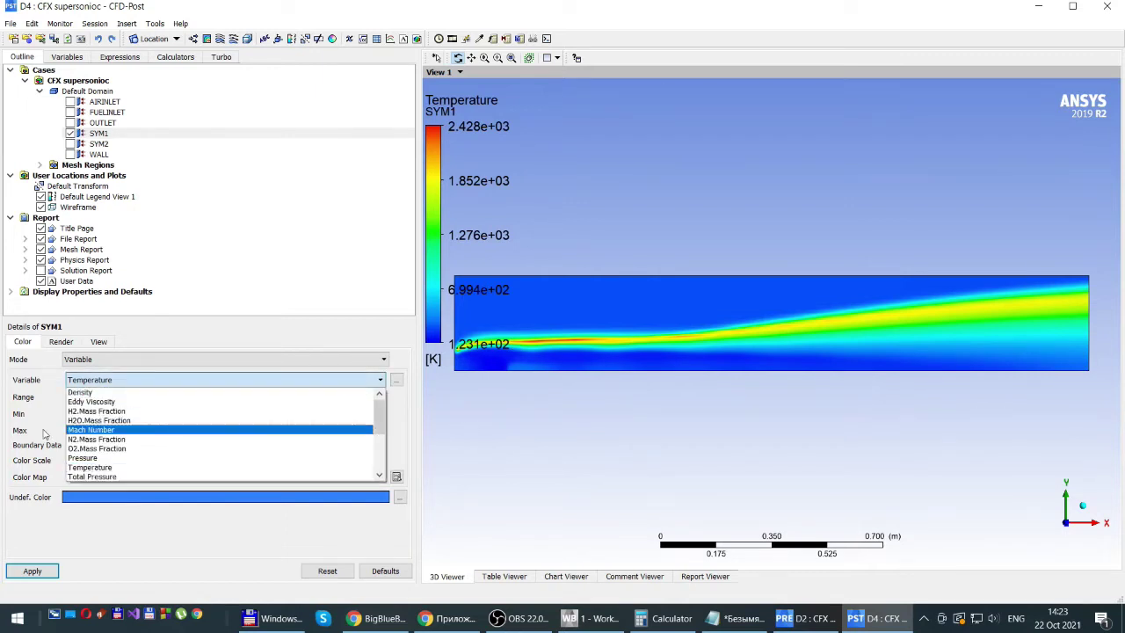
left_click(92, 421)
left_click(27, 573)
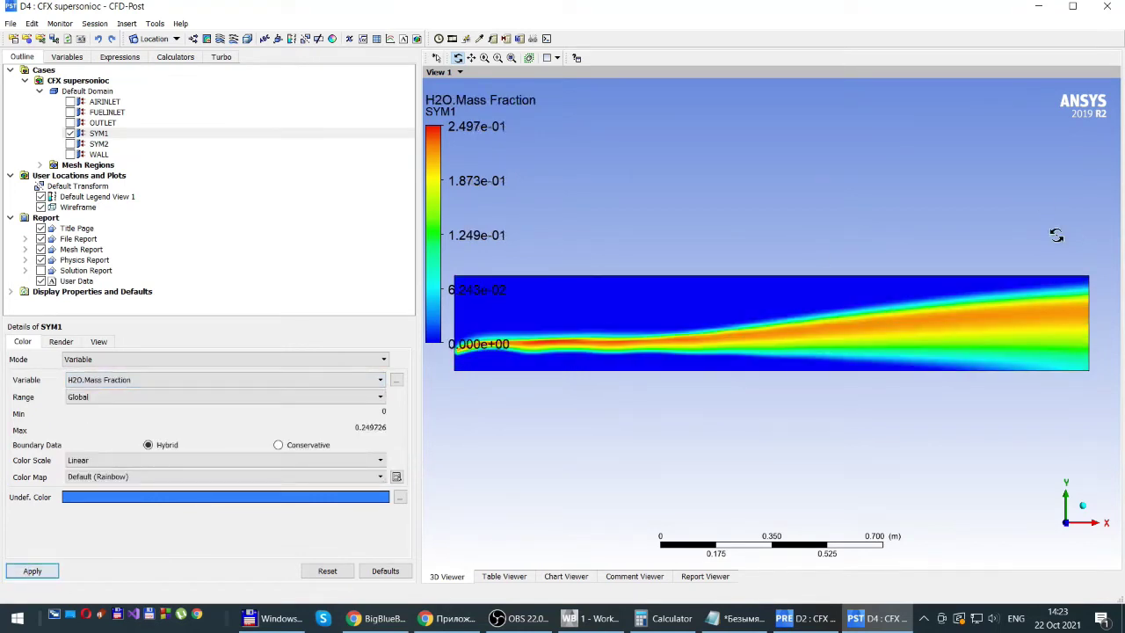
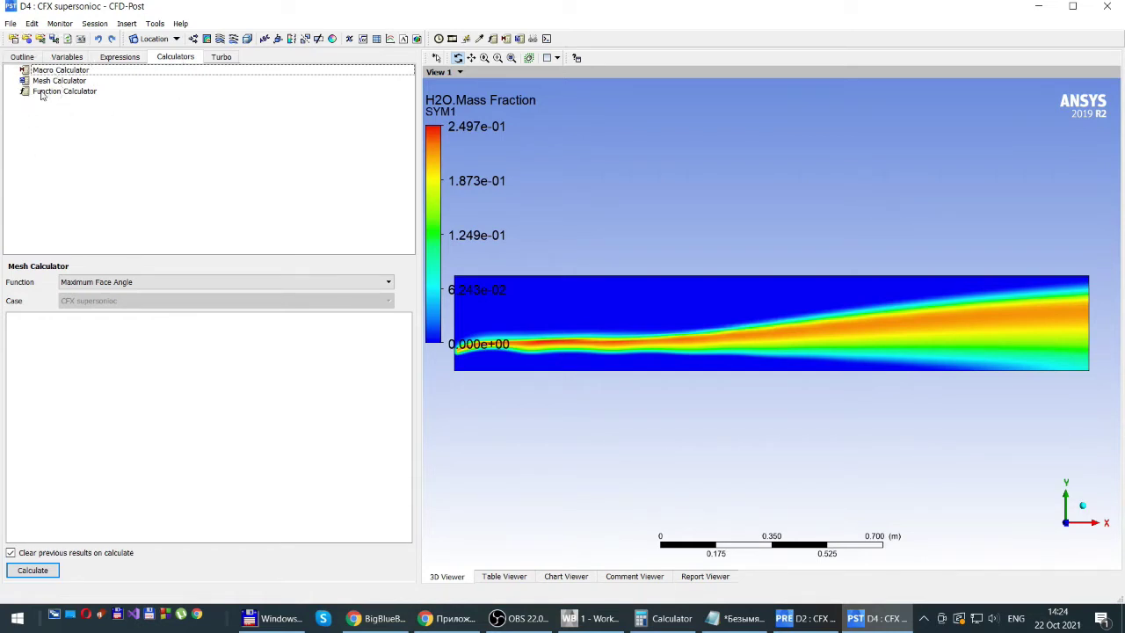
Calculate the mass flow through FUELINLET using the Function Calculator's massFlow function
left_click(40, 91)
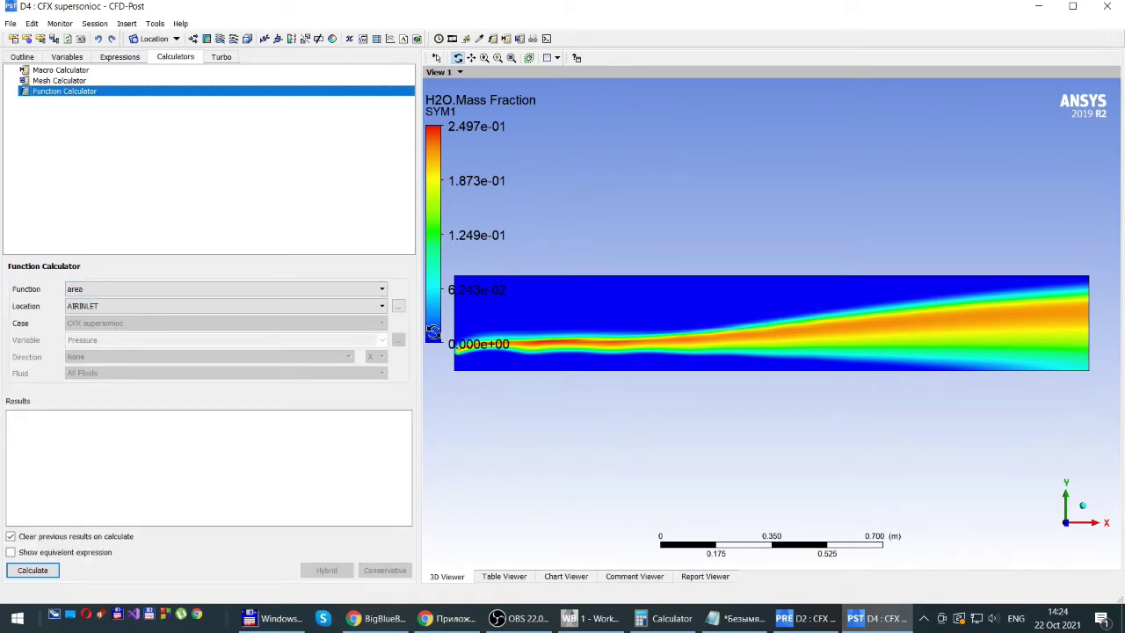
left_click(384, 291)
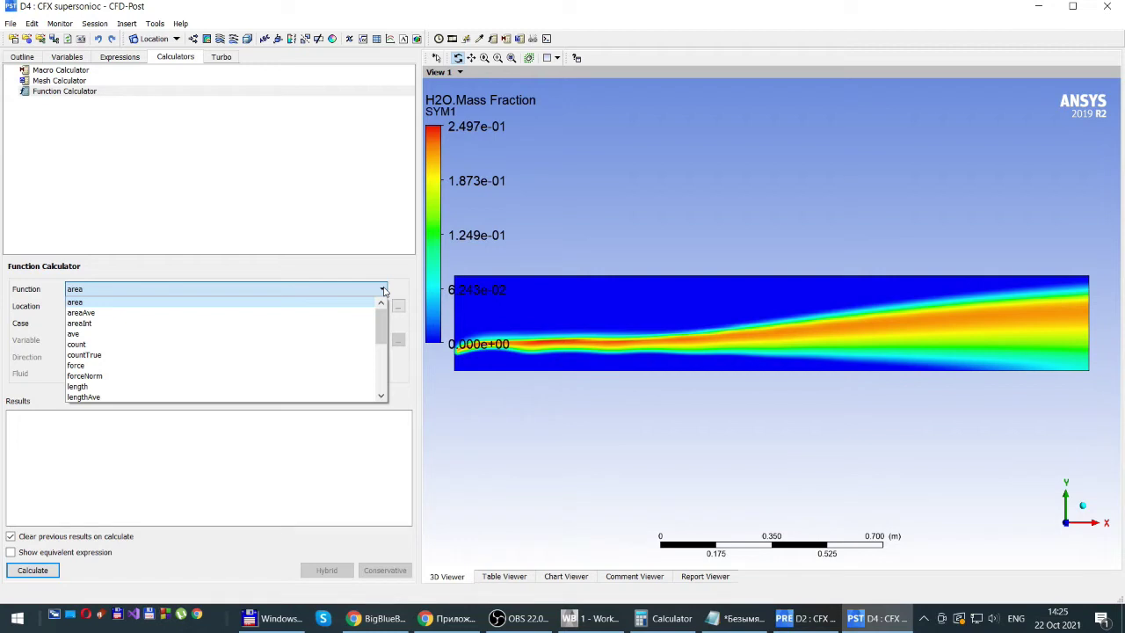
scroll(194, 339, "down", 3)
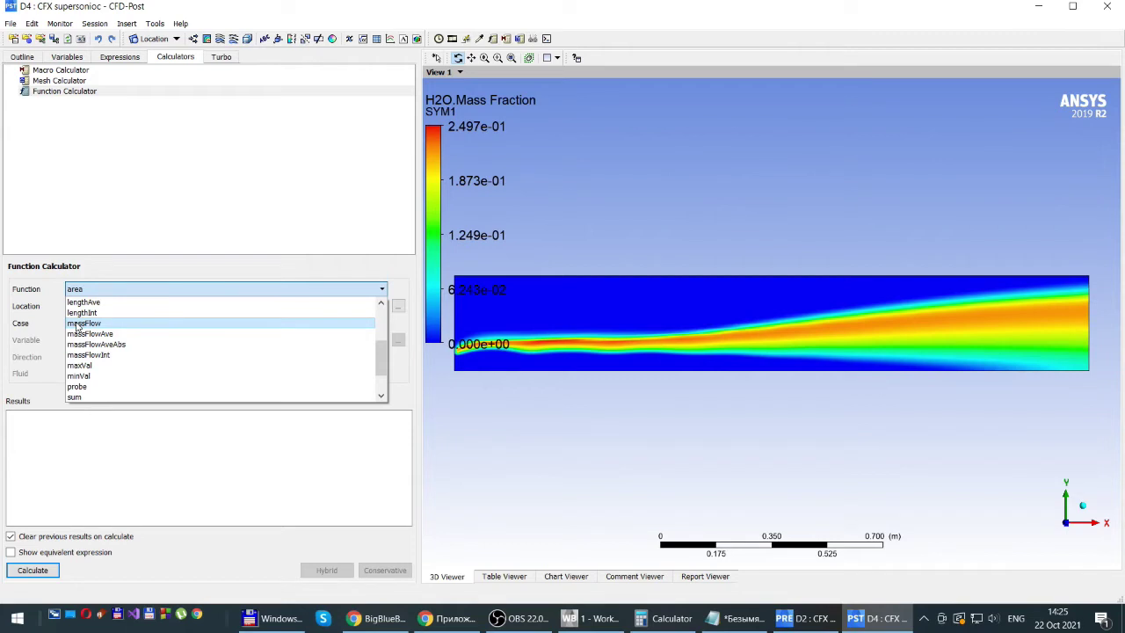
left_click(77, 323)
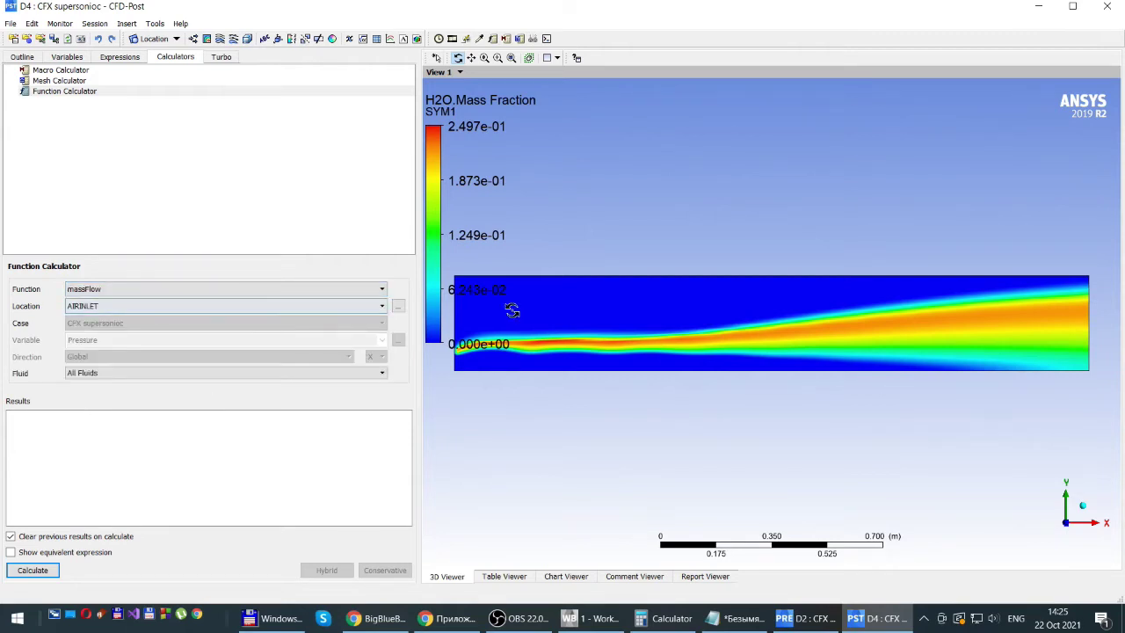
left_click(383, 307)
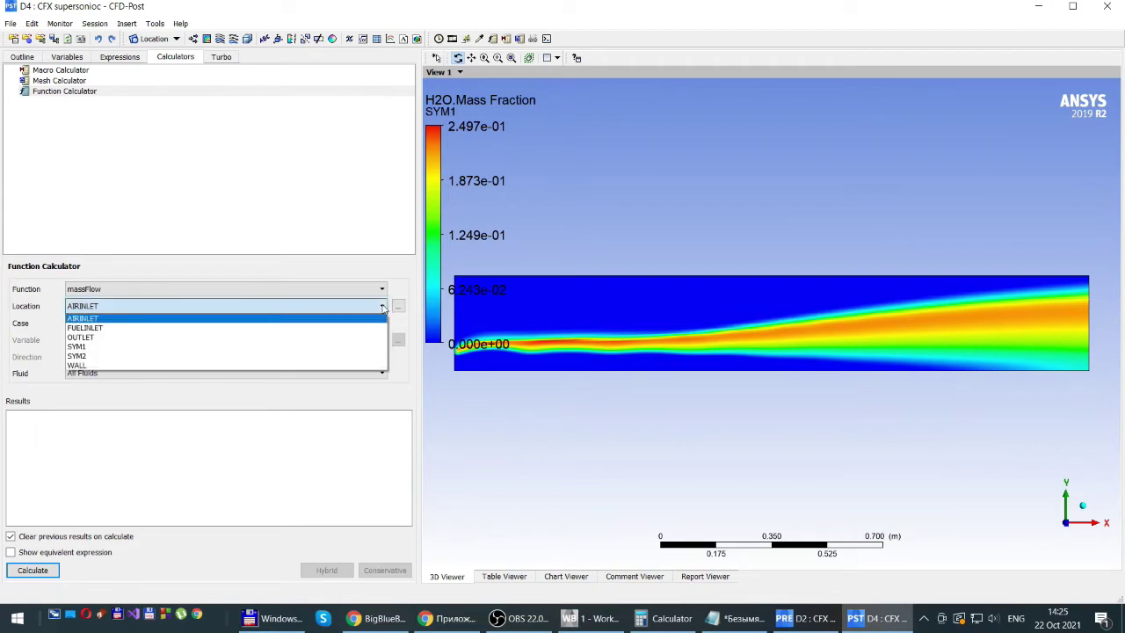
left_click(90, 332)
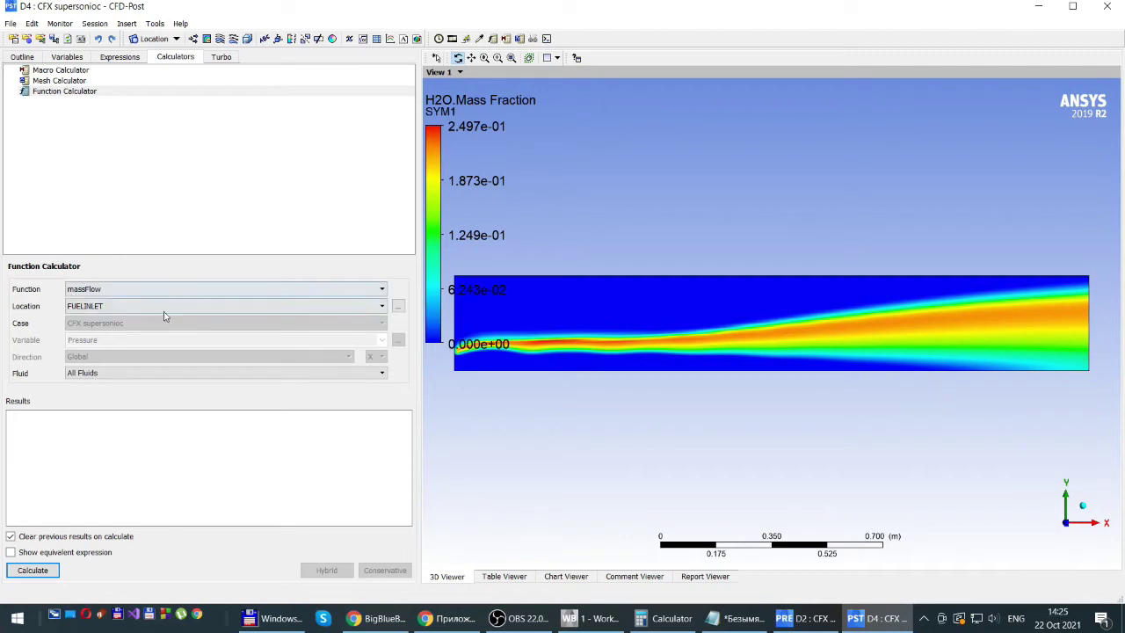
left_click(33, 571)
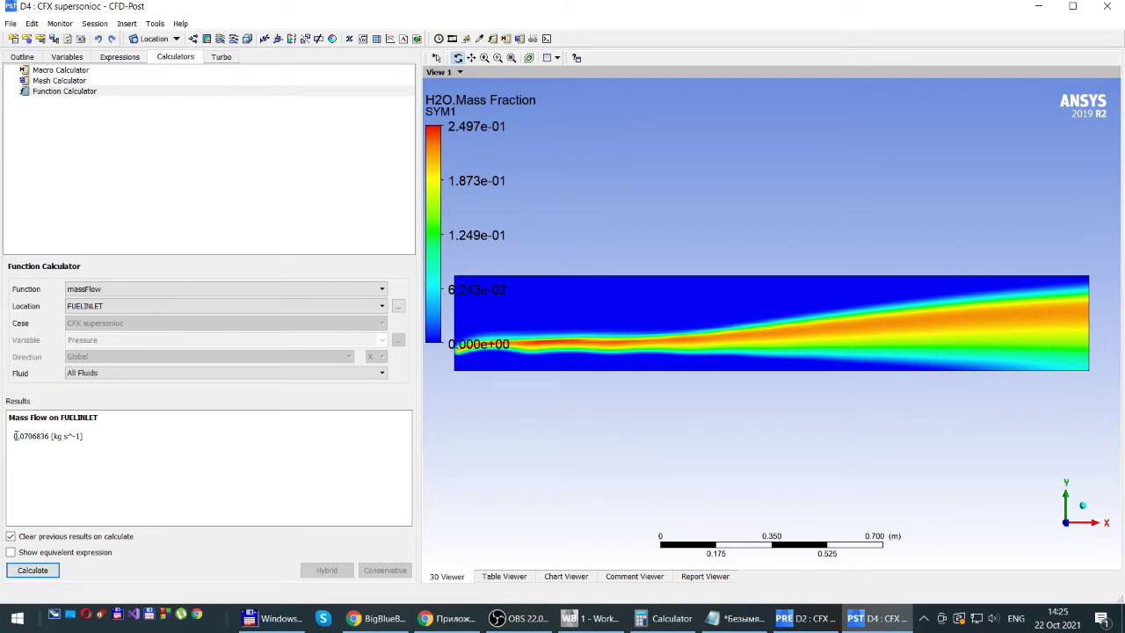
Select the calculated FUELINLET mass flow value with its unit and switch to the open Notepad notes
left_click_drag(15, 435, 91, 435)
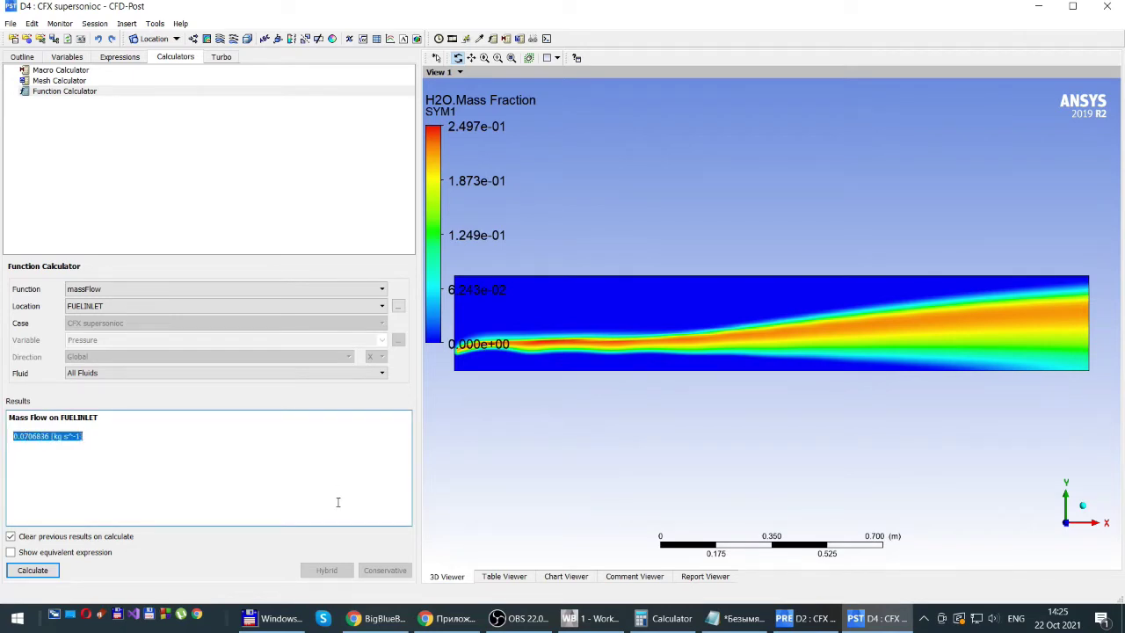
key("alt+Tab")
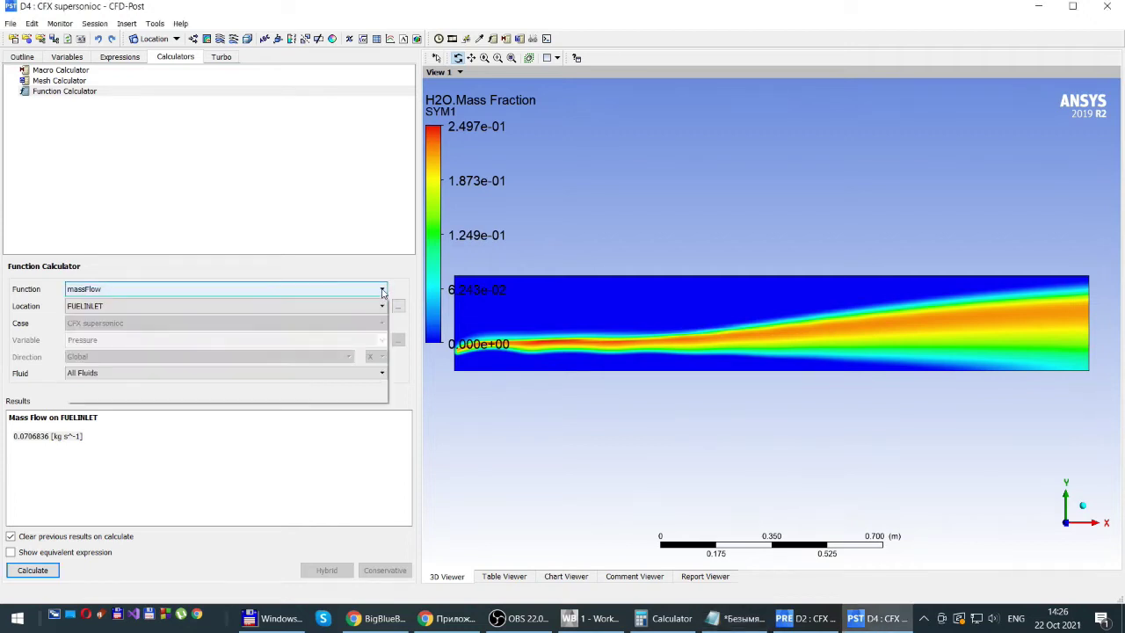
Calculate the mass flow through AIRINLET with the massFlow function, select the resulting value and switch to the Notepad notes
left_click(382, 293)
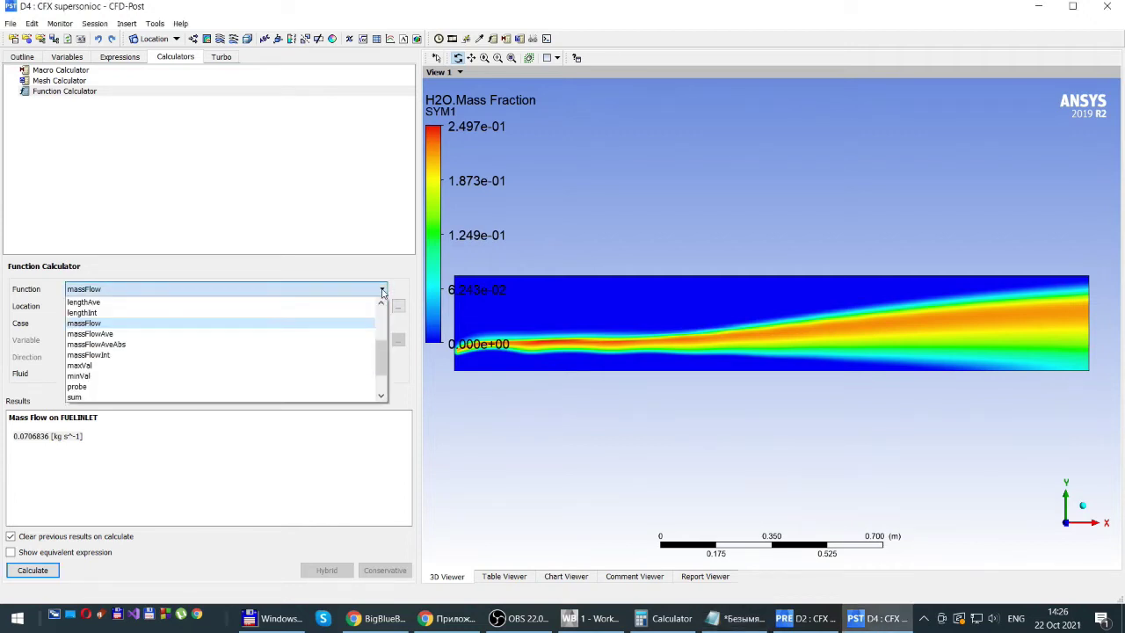
left_click(82, 323)
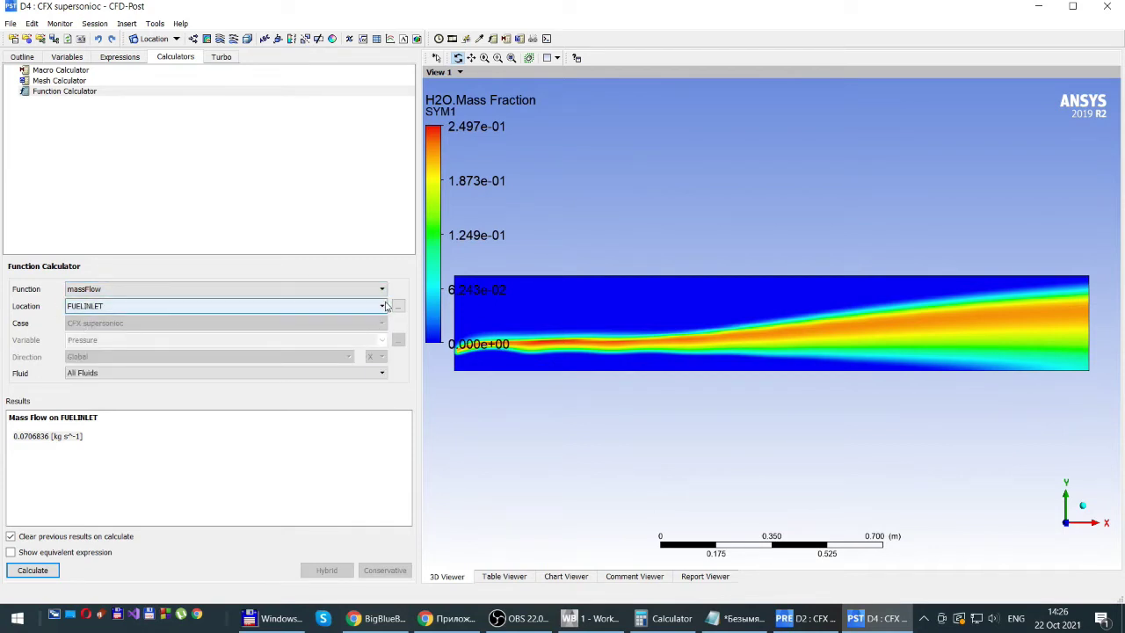
left_click(382, 306)
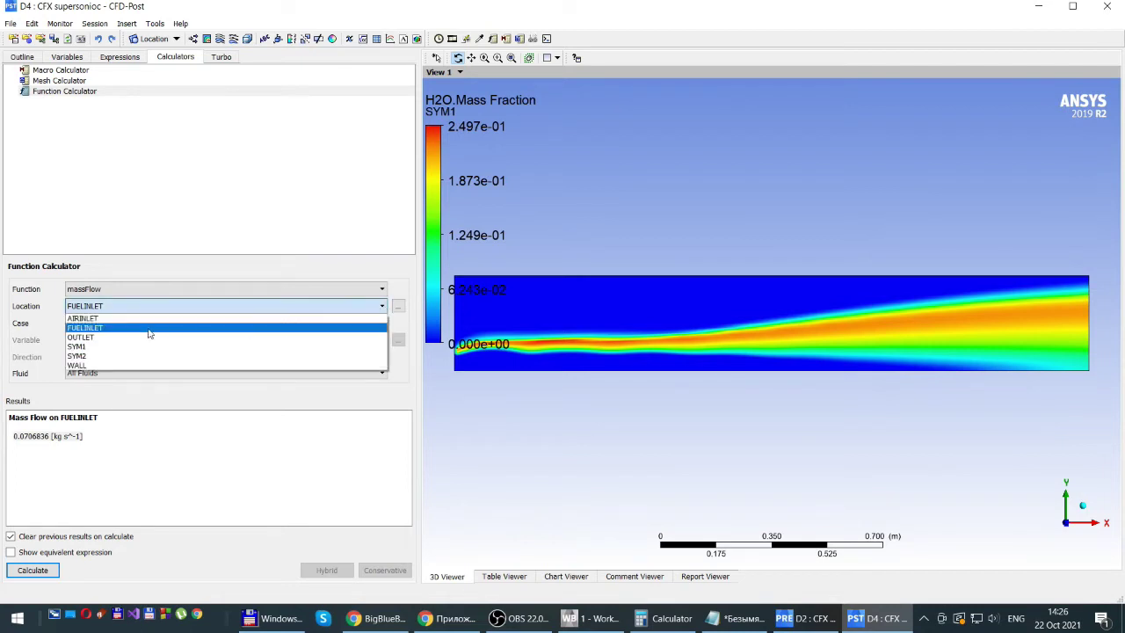
left_click(89, 319)
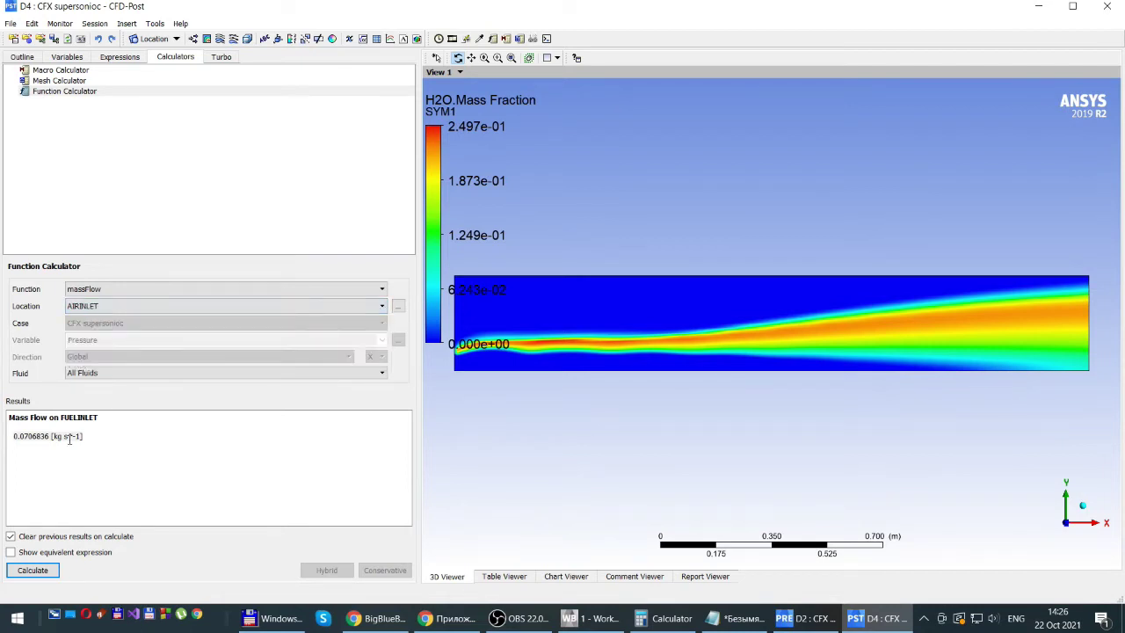
left_click(31, 570)
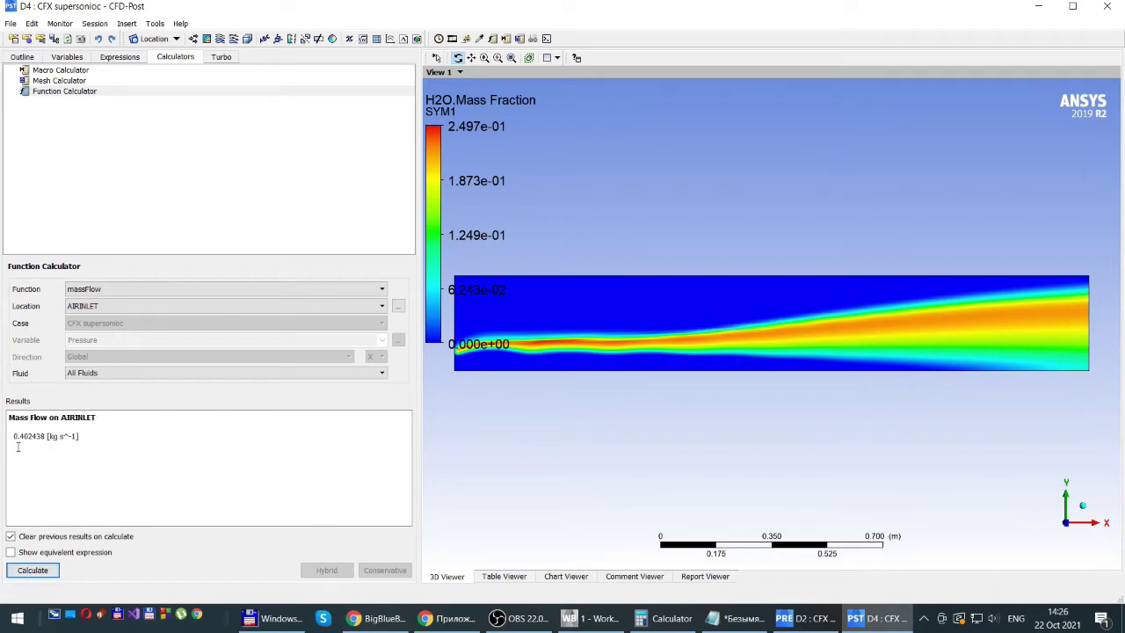
left_click_drag(10, 436, 44, 436)
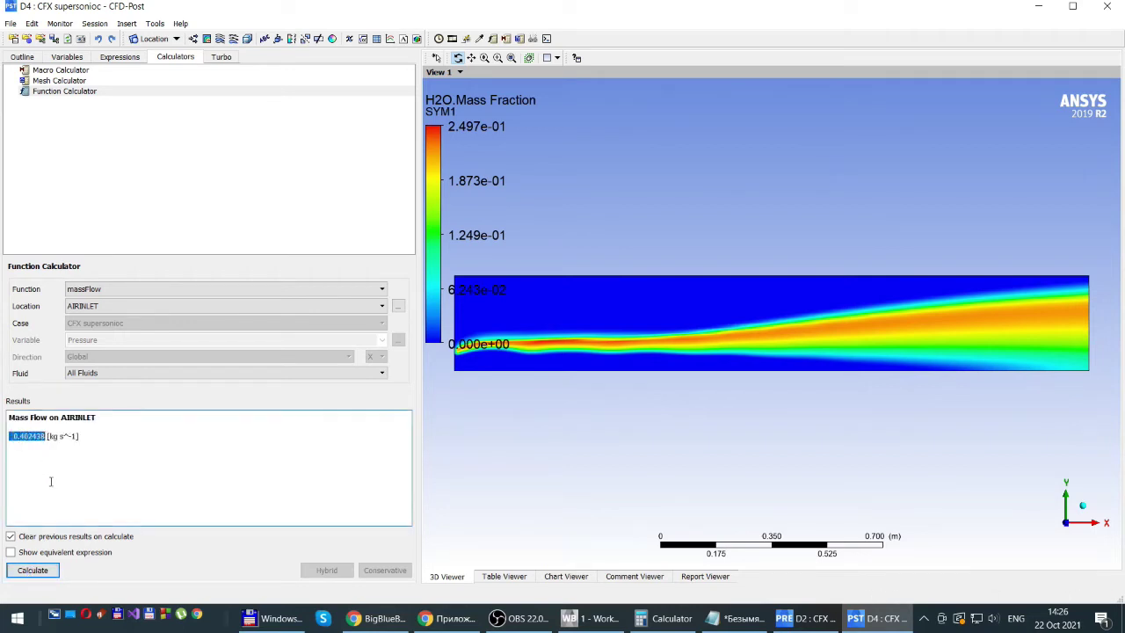
key("alt+Tab")
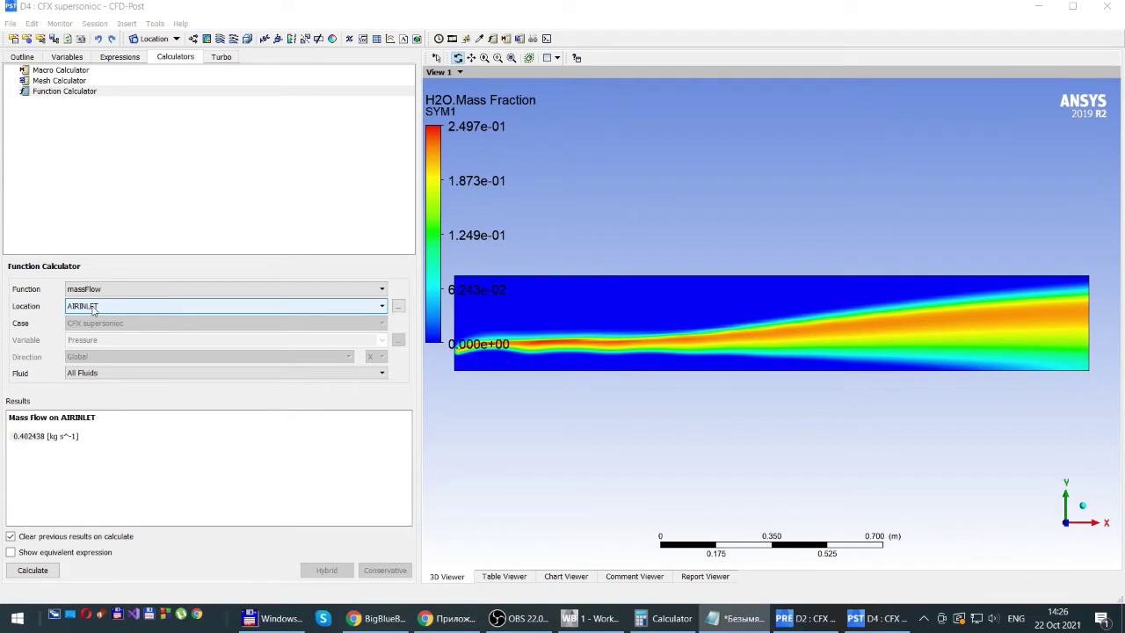
Change the Function Calculator's function to massFlowAve
left_click(383, 290)
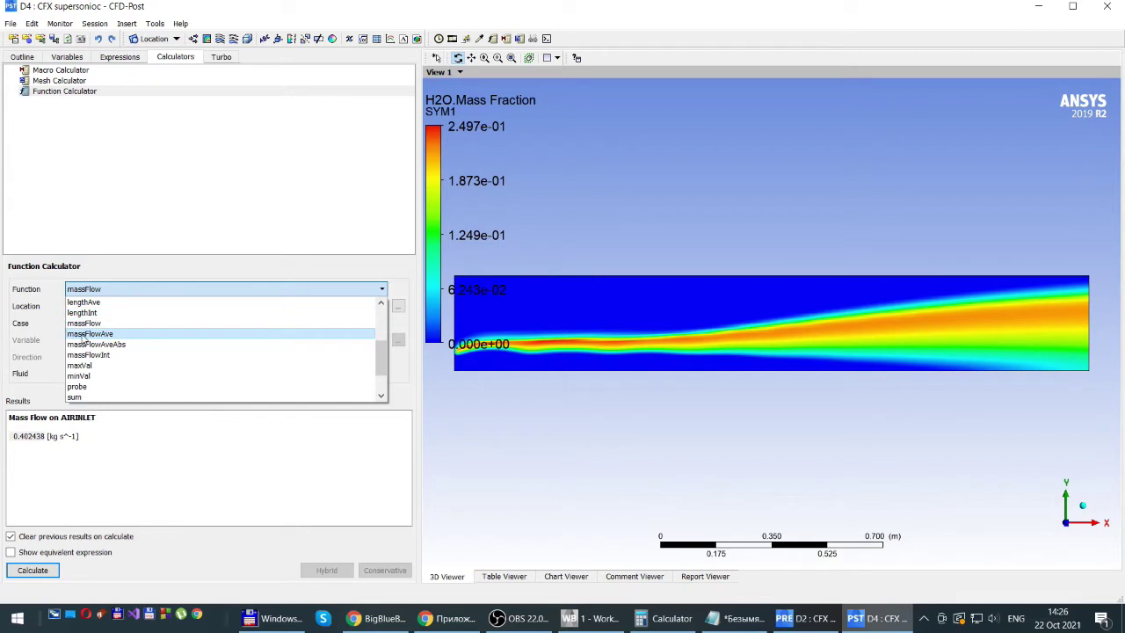
scroll(92, 351, "down", 2)
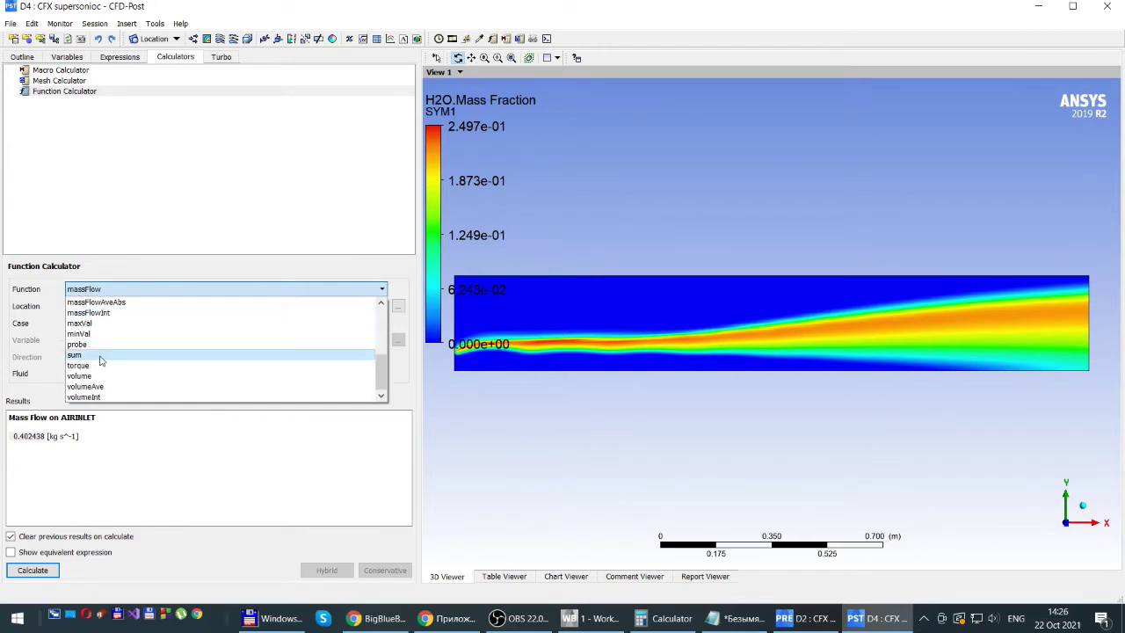
scroll(102, 358, "up", 4)
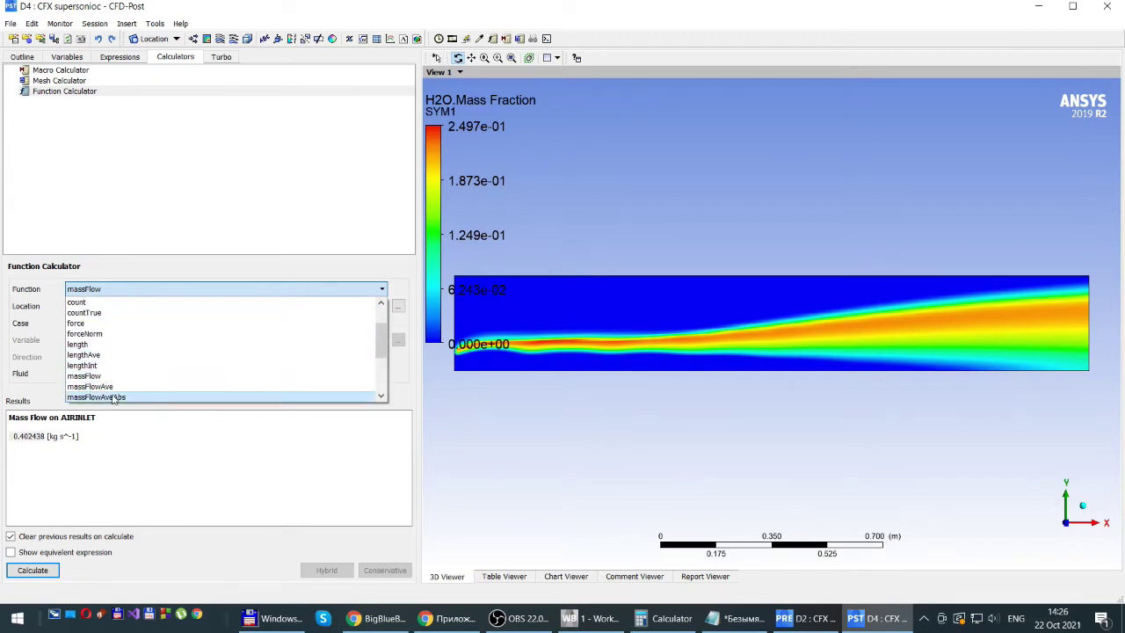
left_click(99, 393)
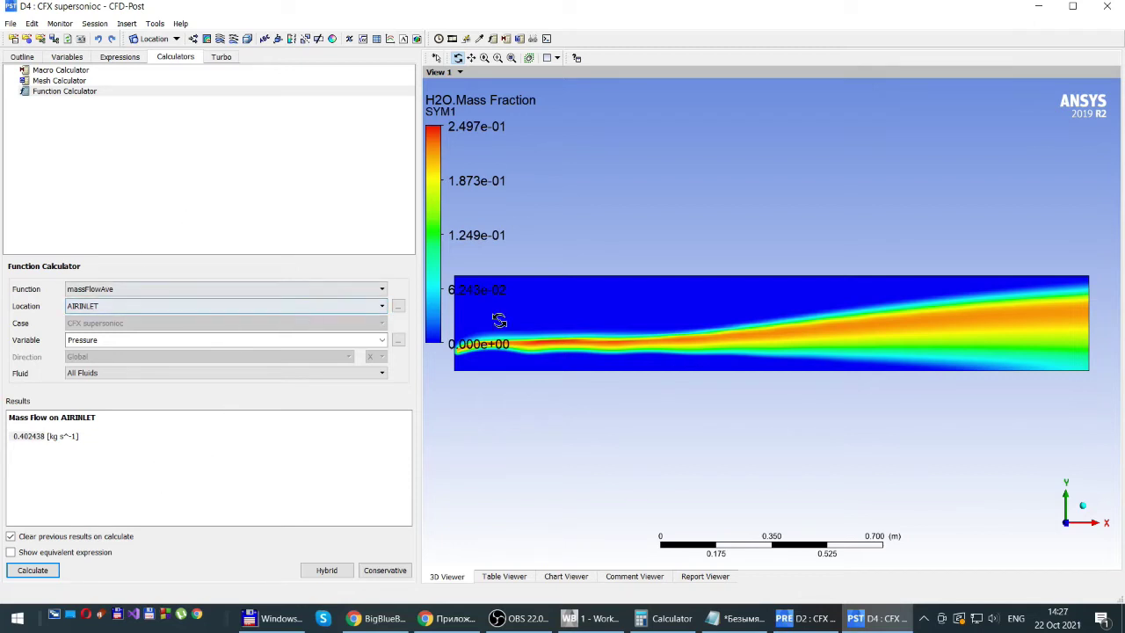
left_click(382, 289)
mouse_move(379, 352)
left_mouse_down()
mouse_move(380, 332)
mouse_move(382, 367)
mouse_move(400, 331)
mouse_move(387, 362)
left_mouse_up()
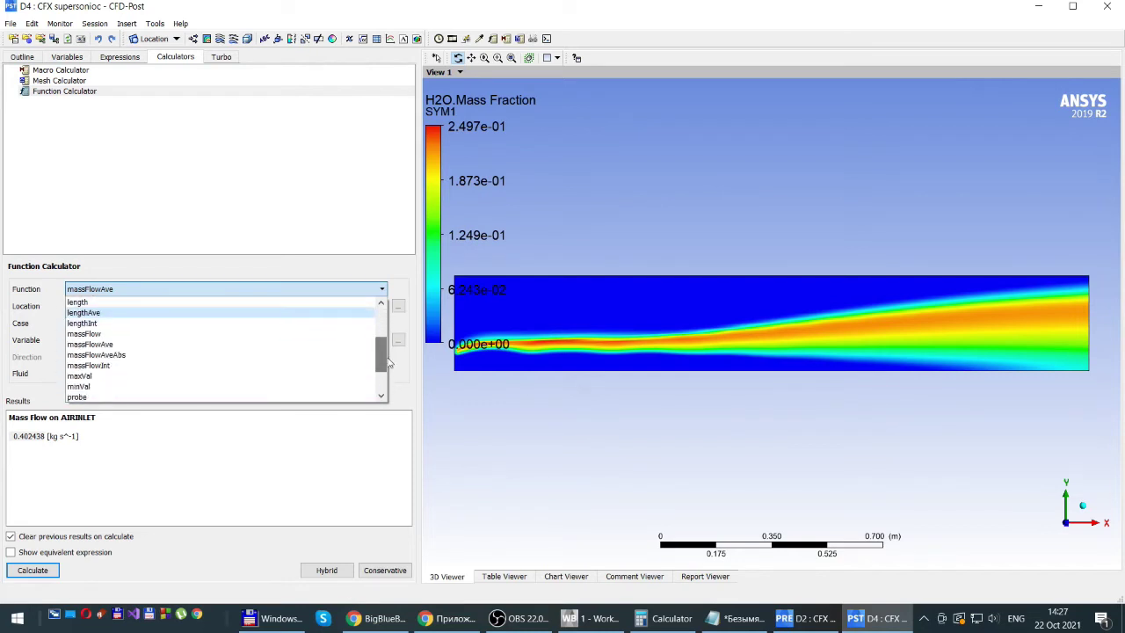
left_click(91, 345)
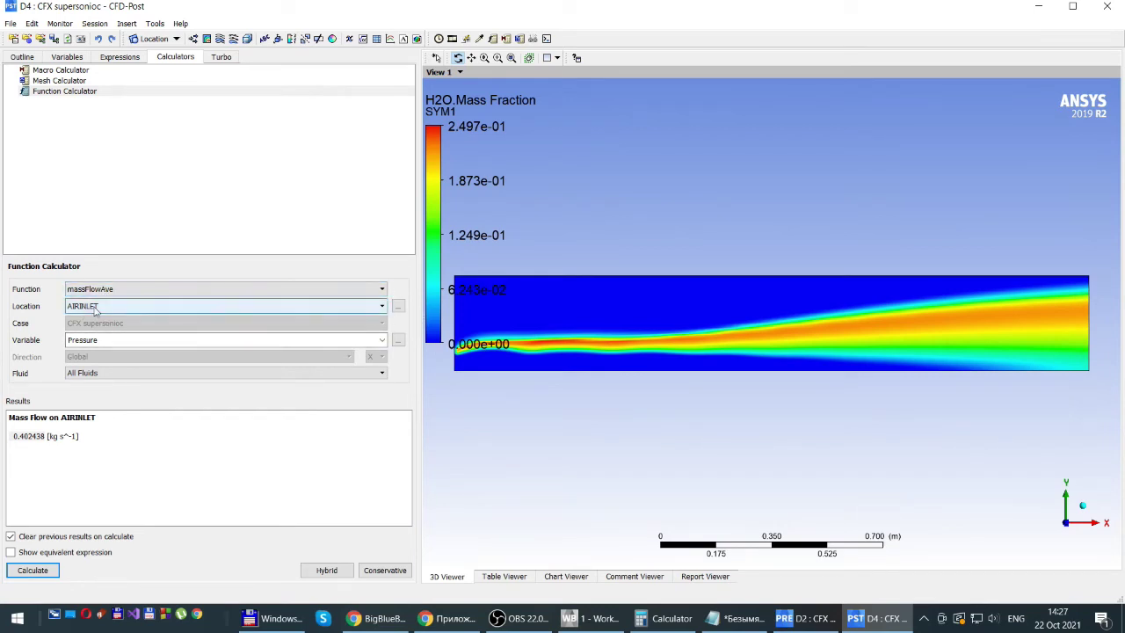
Choose FUELINLET as the location for the massFlowAve calculation in the Location Selector
left_click(398, 307)
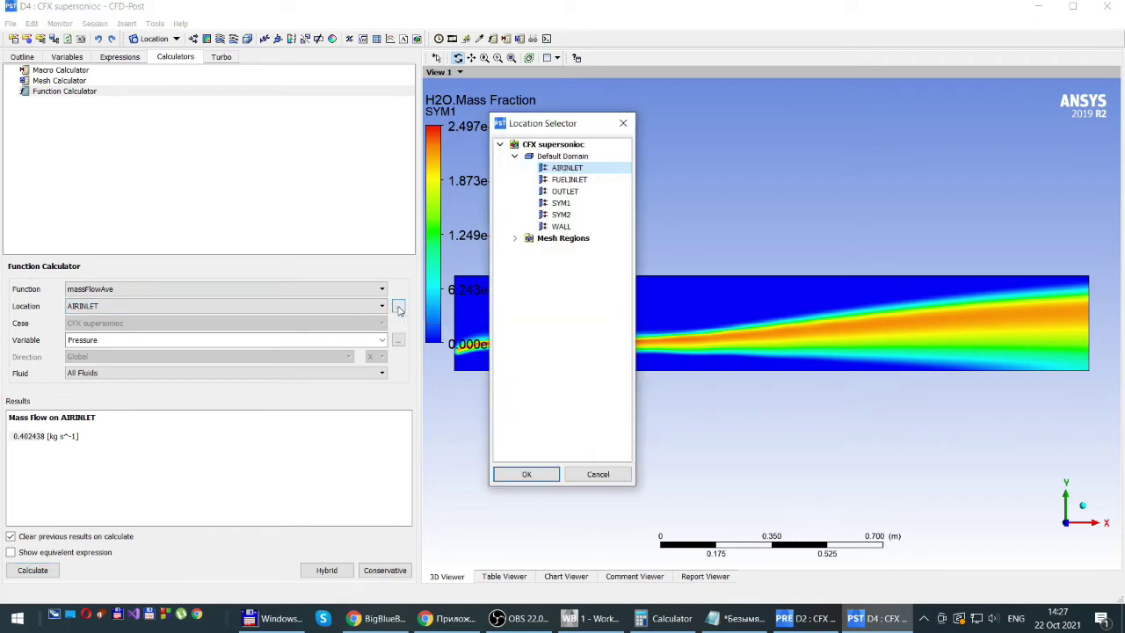
left_click(561, 180)
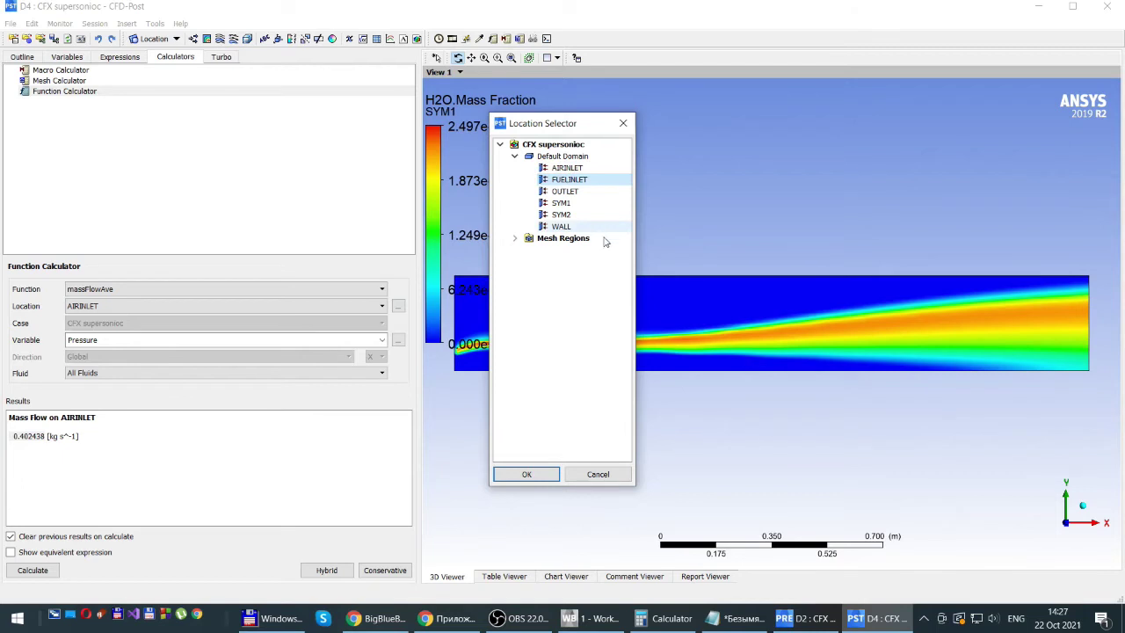
left_click(572, 169)
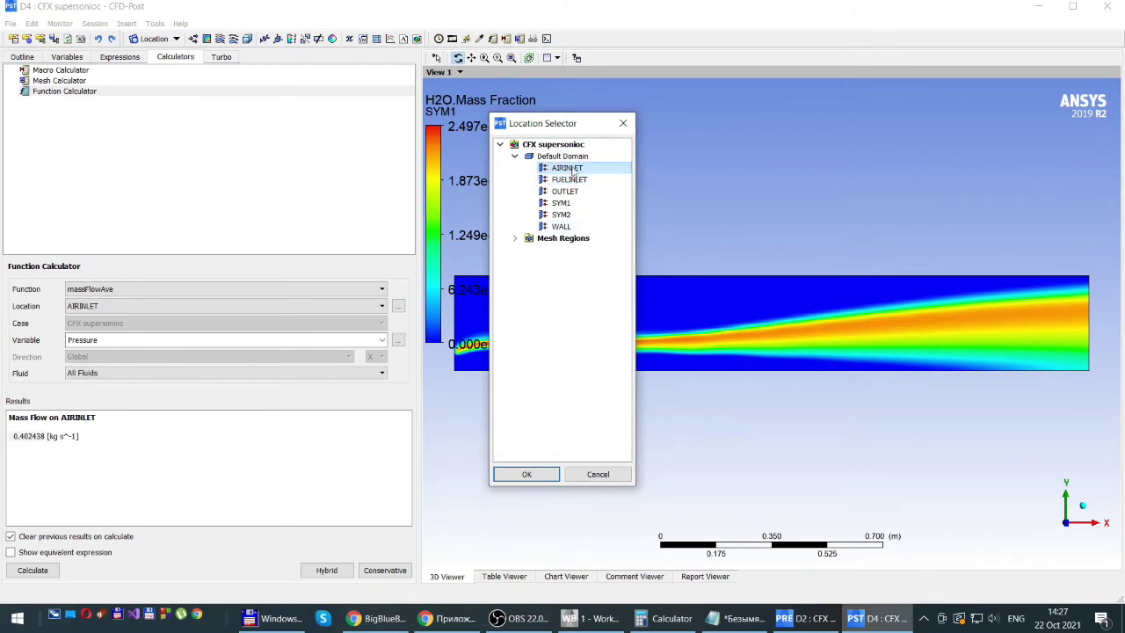
left_click(572, 181)
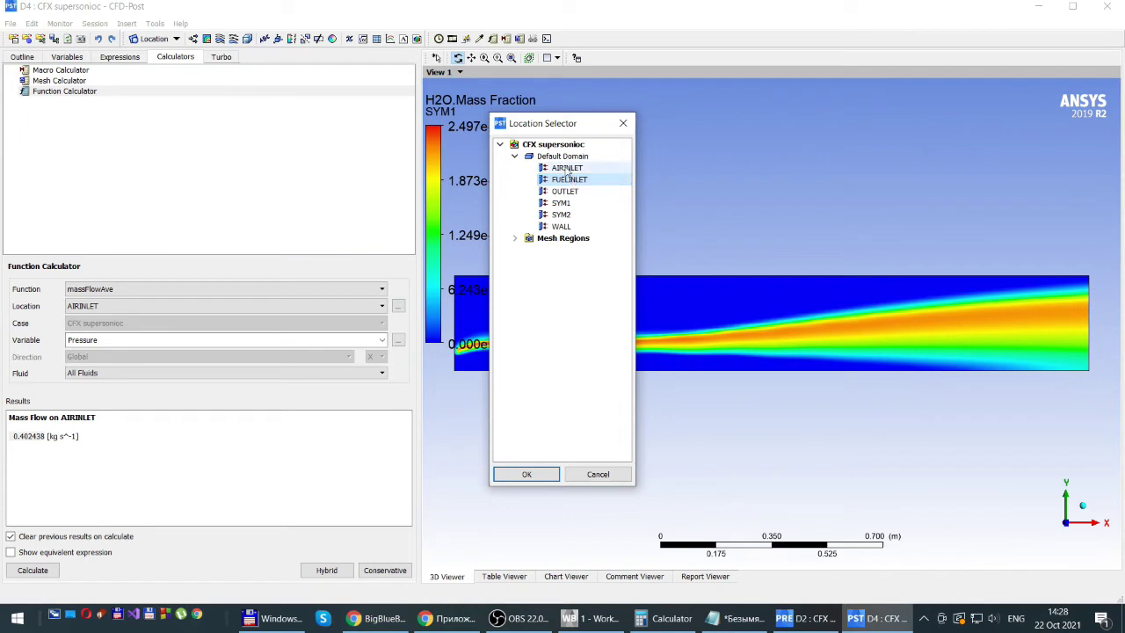
left_click(567, 169)
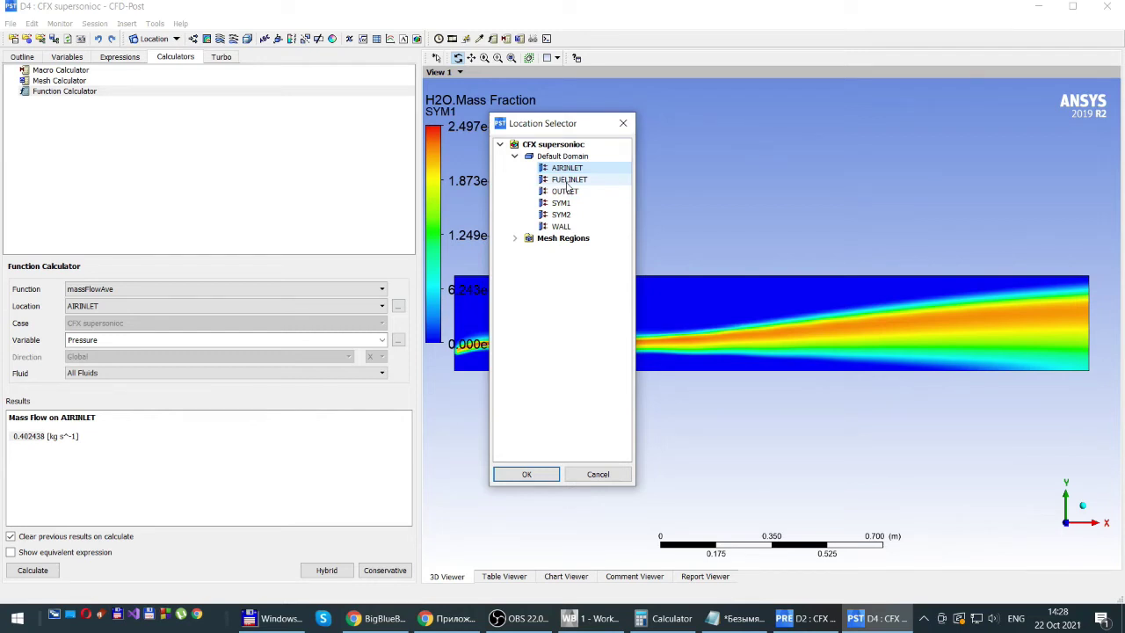
left_click(568, 180)
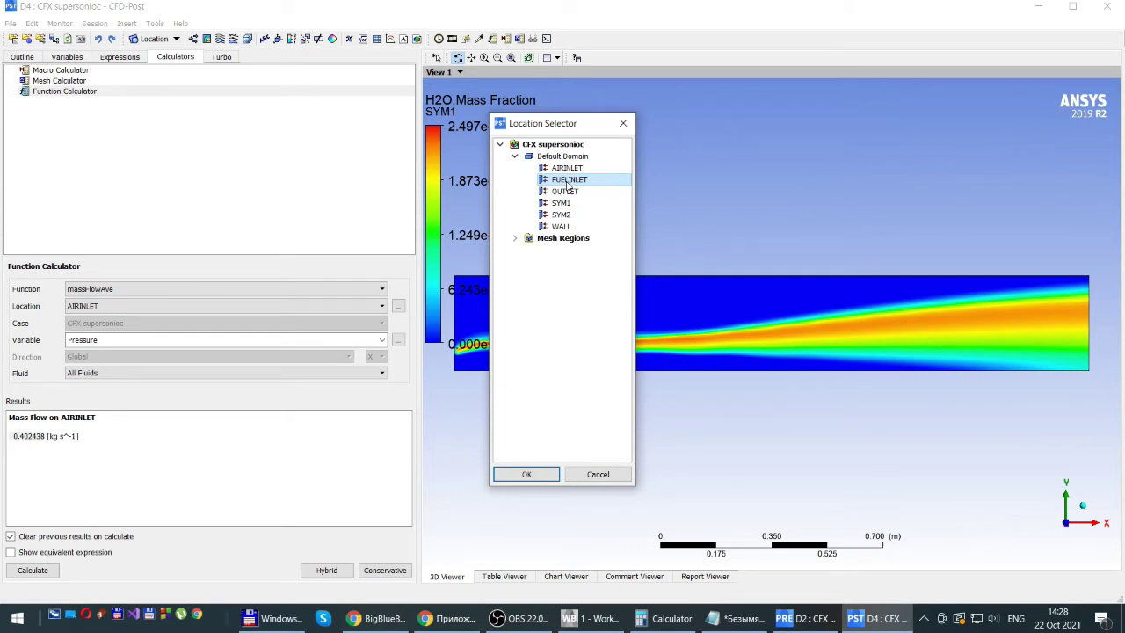
left_click(526, 475)
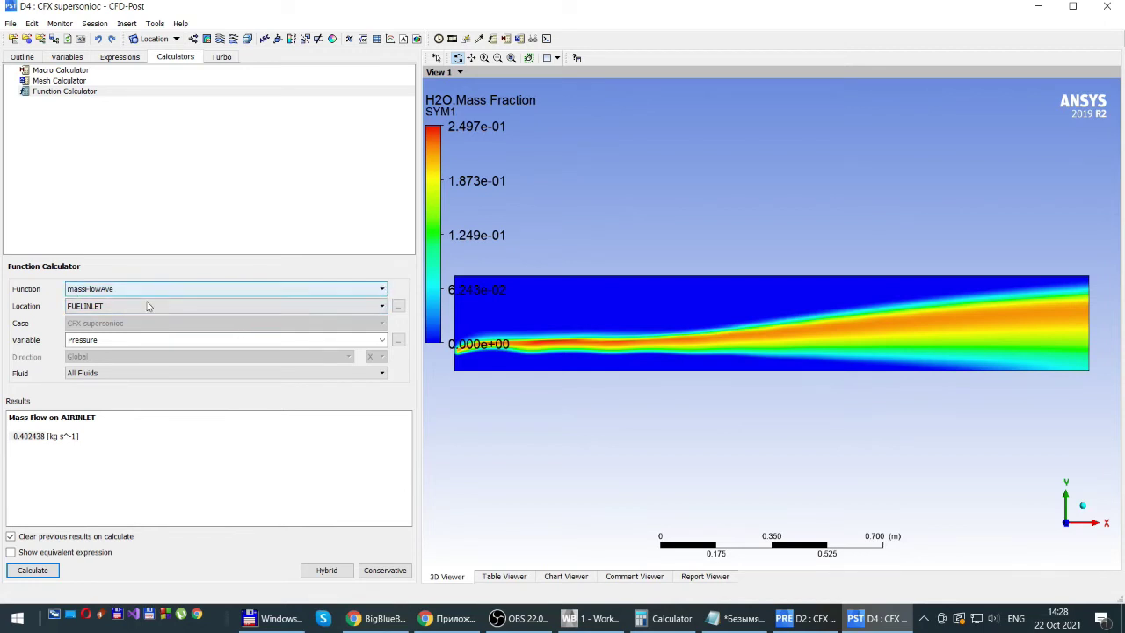
Calculate the mass flow average of H2.Mass Fraction on OUTLET, select the resulting value and switch to the Notepad notes
left_click(383, 307)
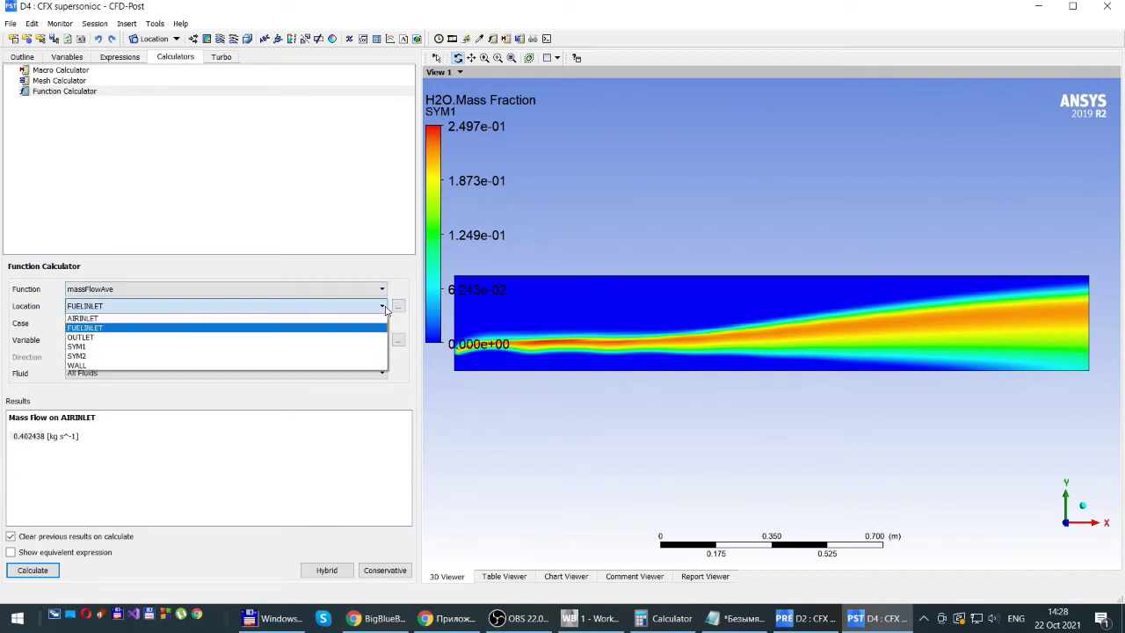
left_click(79, 339)
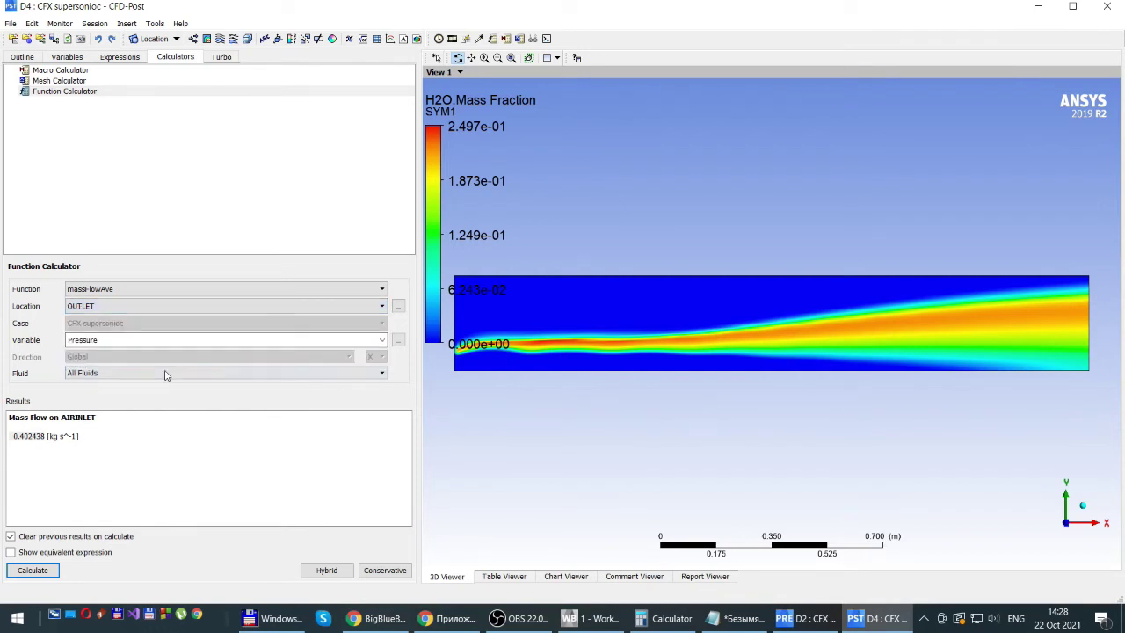
left_click(381, 340)
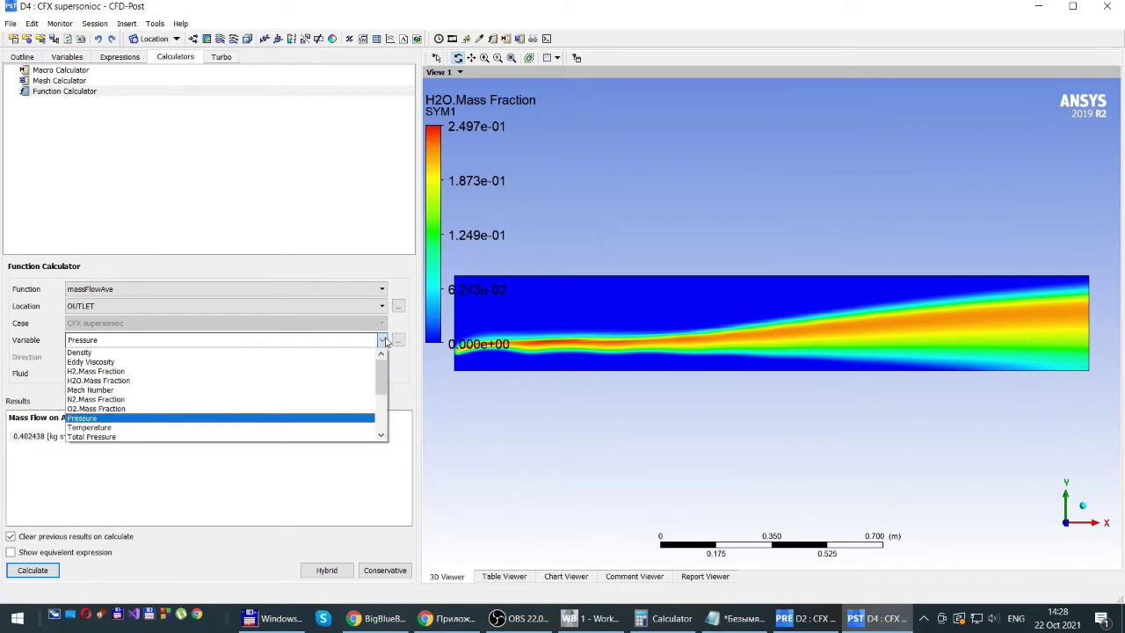
left_click(101, 372)
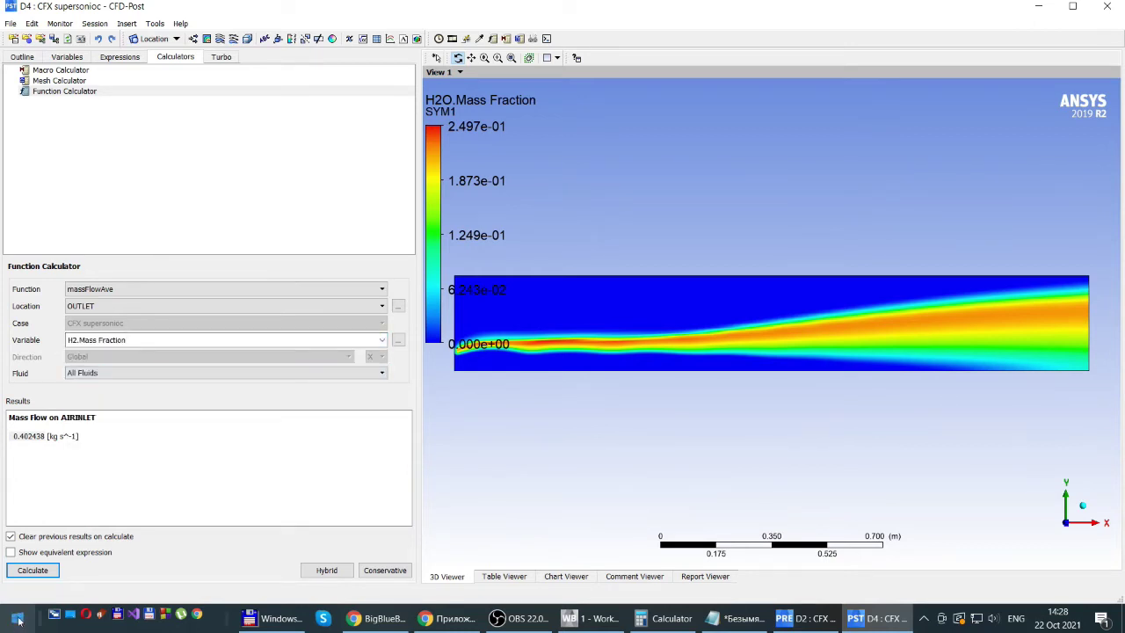
left_click(32, 570)
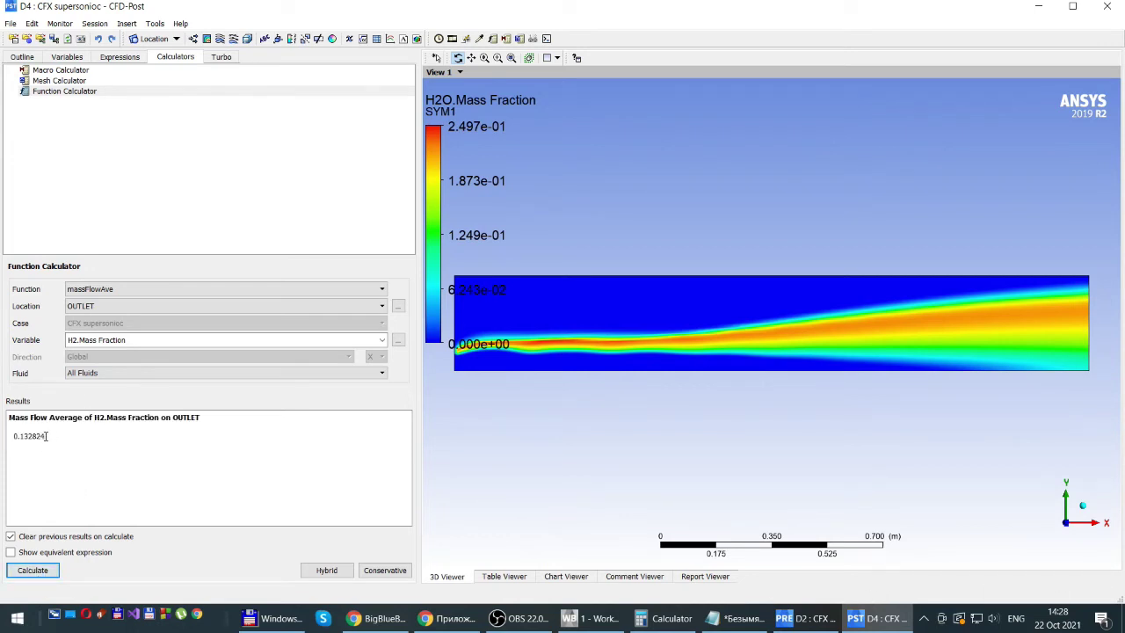
left_click_drag(47, 436, 8, 436)
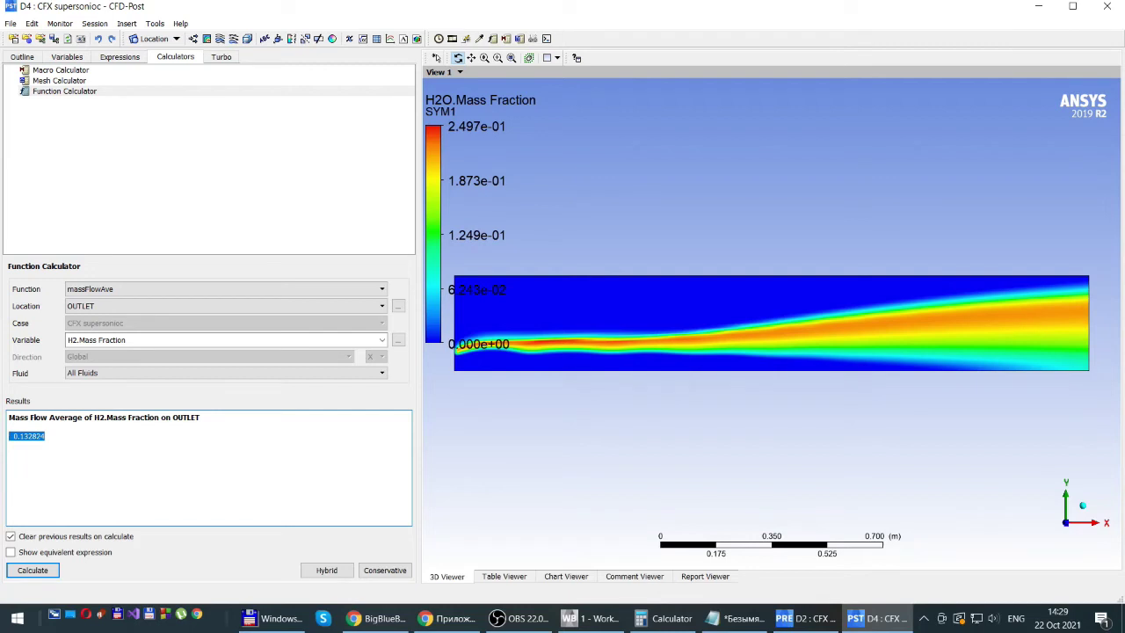
key("alt+Tab")
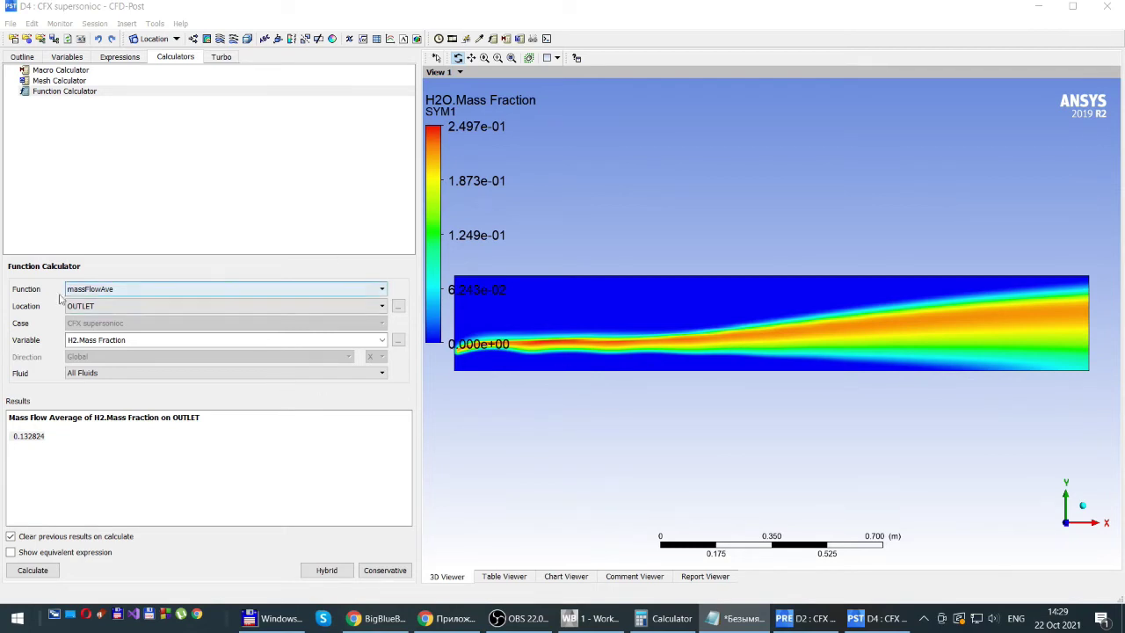
Calculate the mass flow average of O2.Mass Fraction on OUTLET, select the resulting value and switch to the Notepad notes
left_click(382, 340)
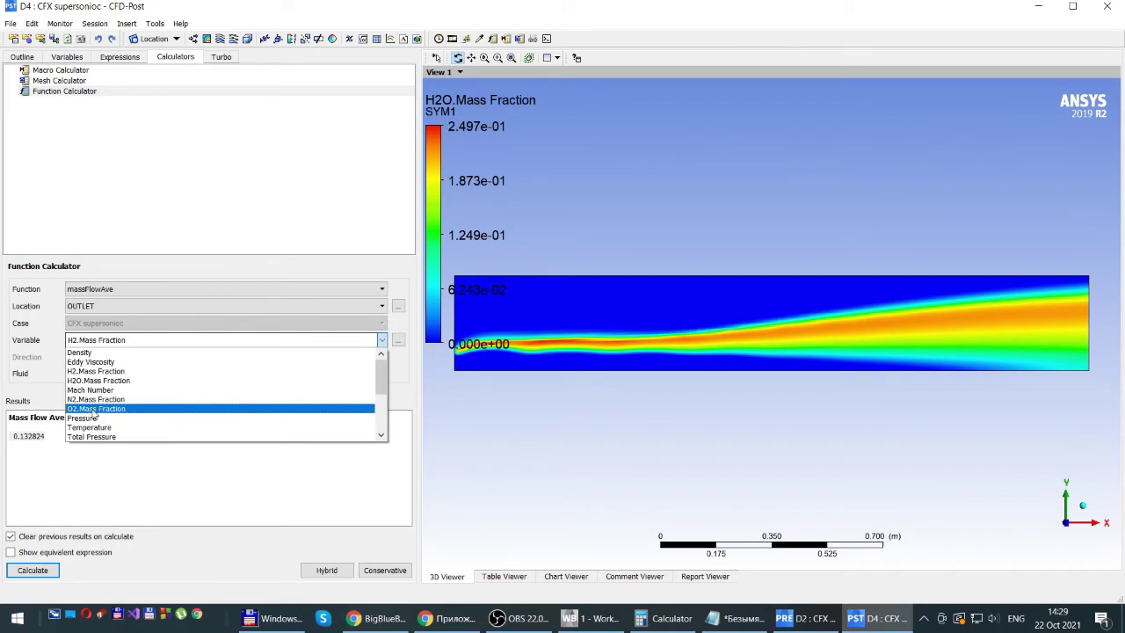
left_click(95, 408)
left_click(40, 572)
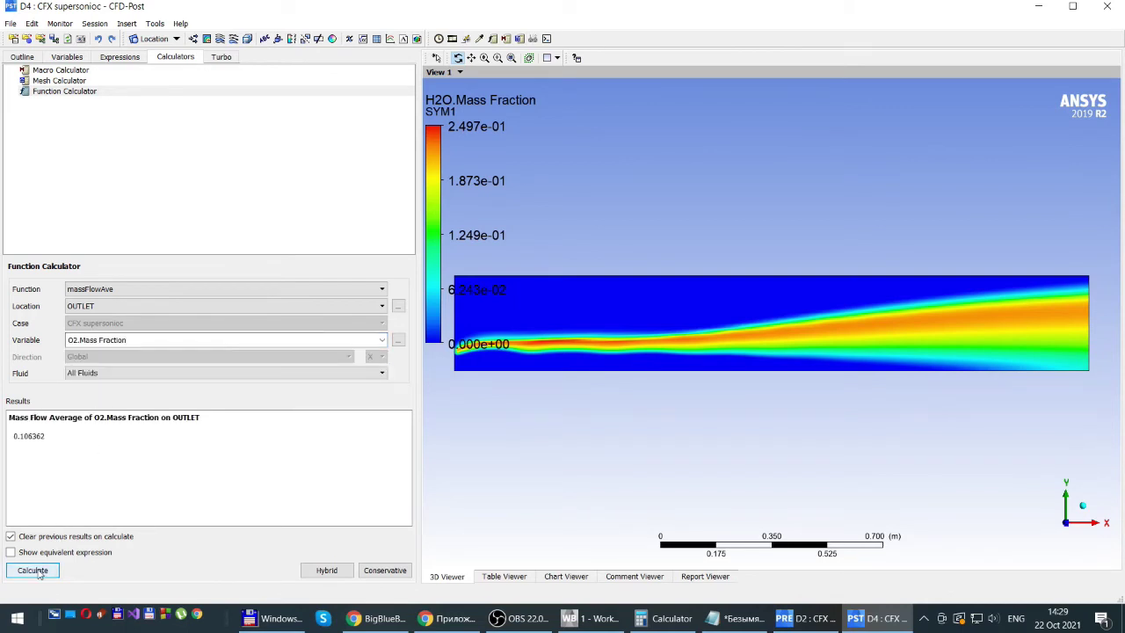
left_click(44, 436)
left_click_drag(45, 436, 3, 458)
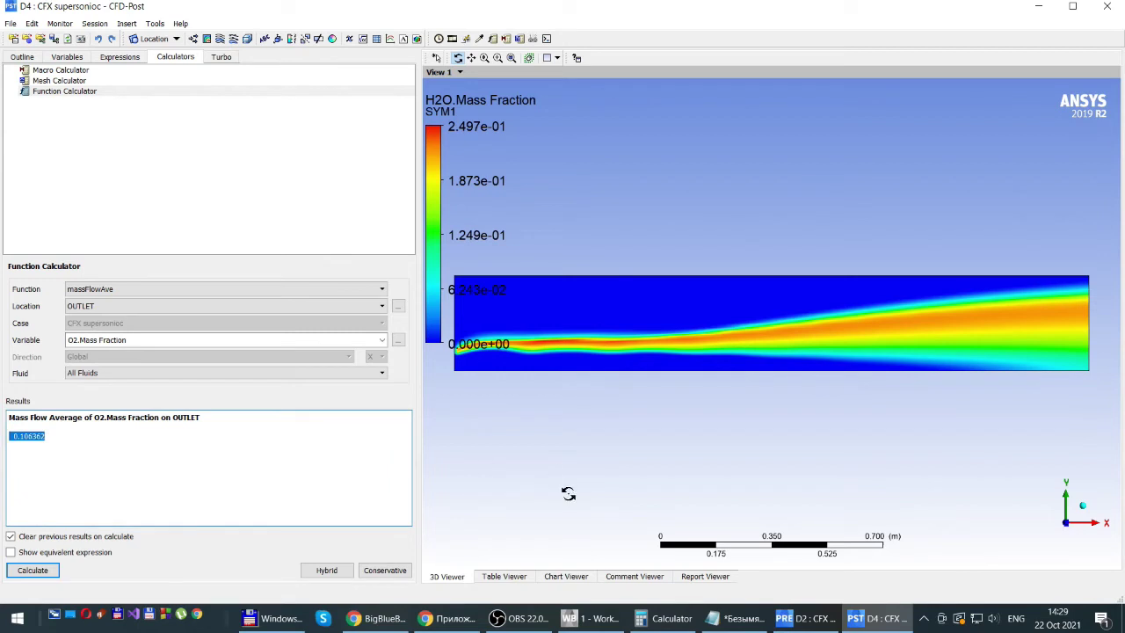
key("alt+Tab")
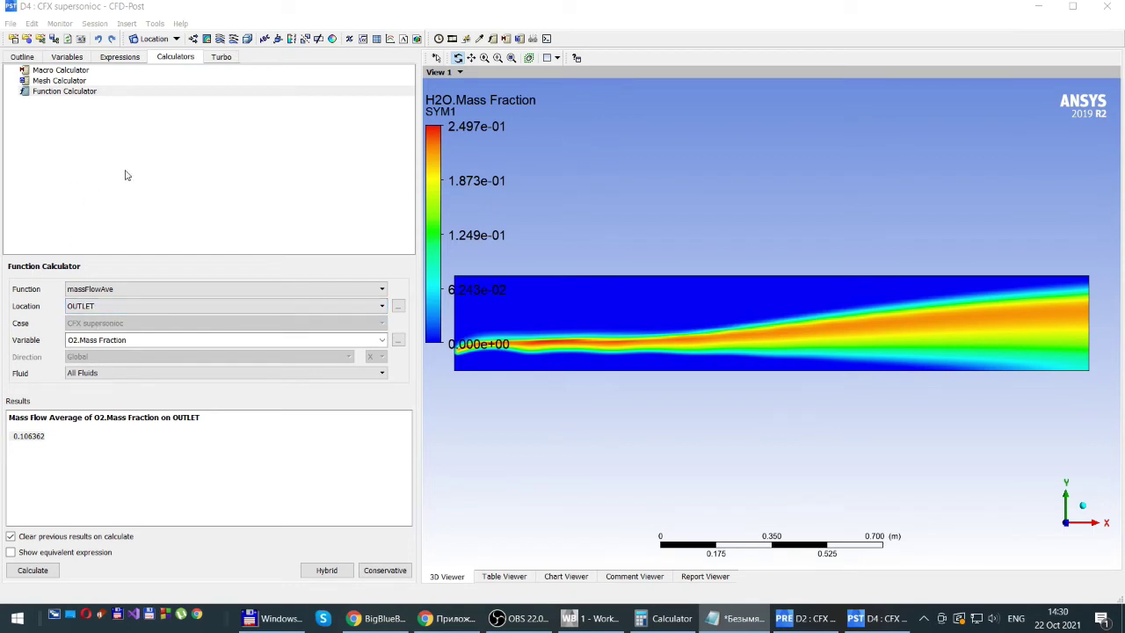
Return to CFD-Post and insert a new plane location, keeping the default name
left_click(193, 192)
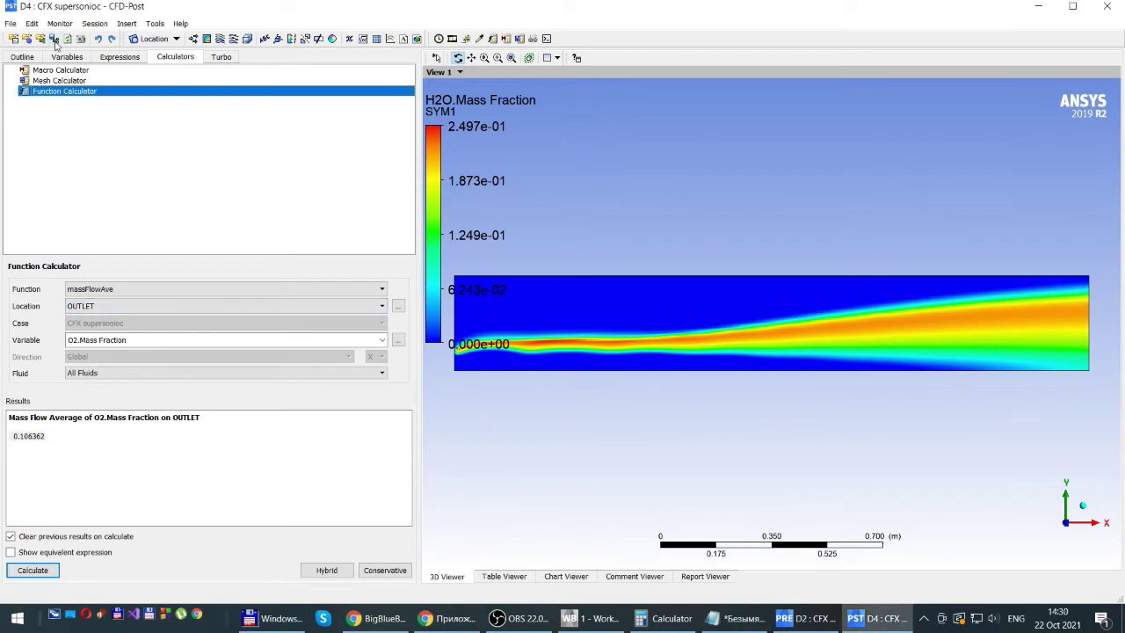
left_click(22, 57)
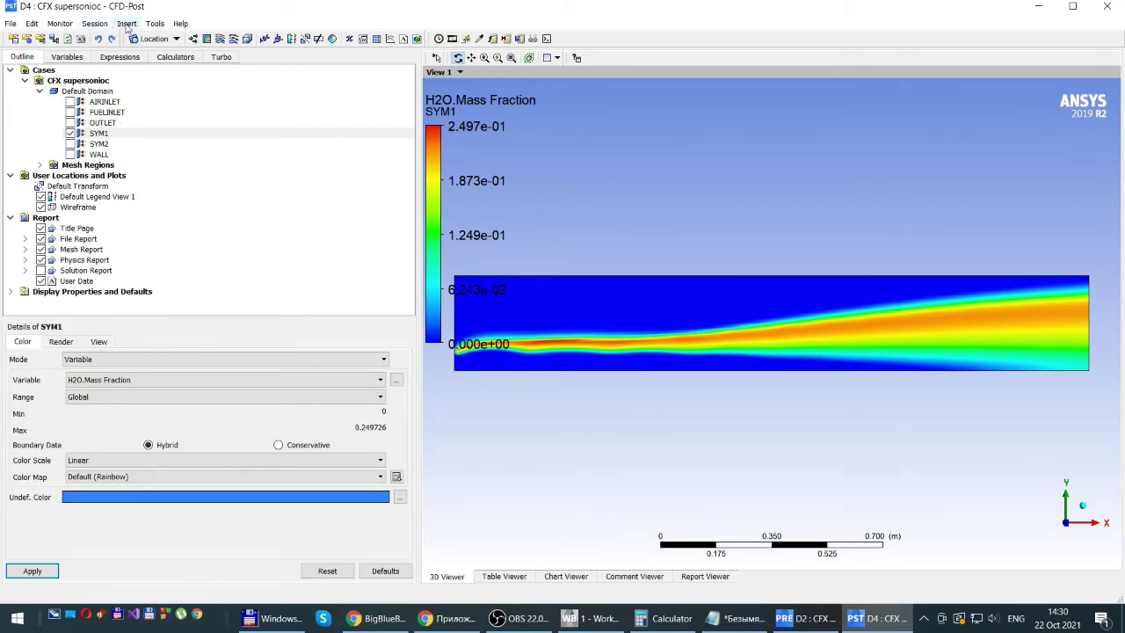
left_click(127, 24)
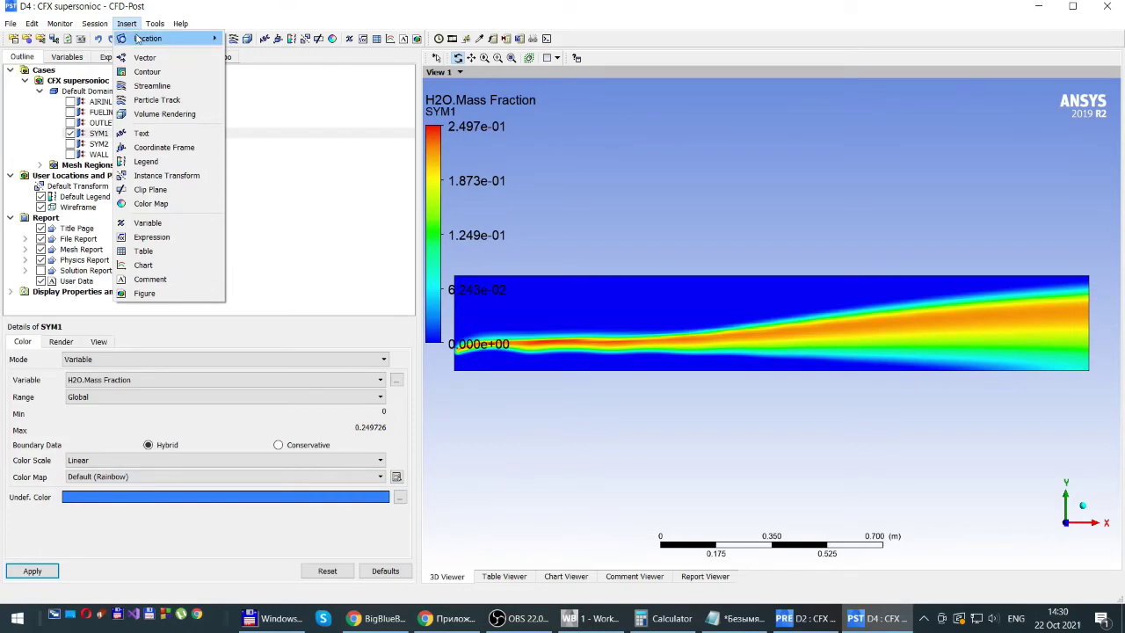
mouse_move(138, 42)
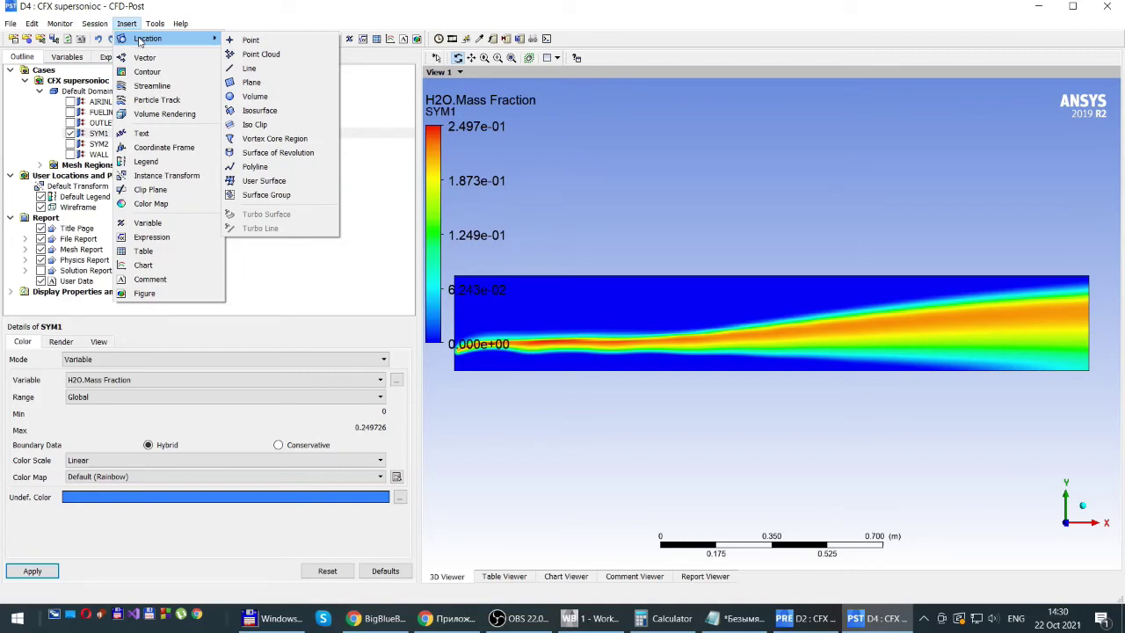
left_click(252, 84)
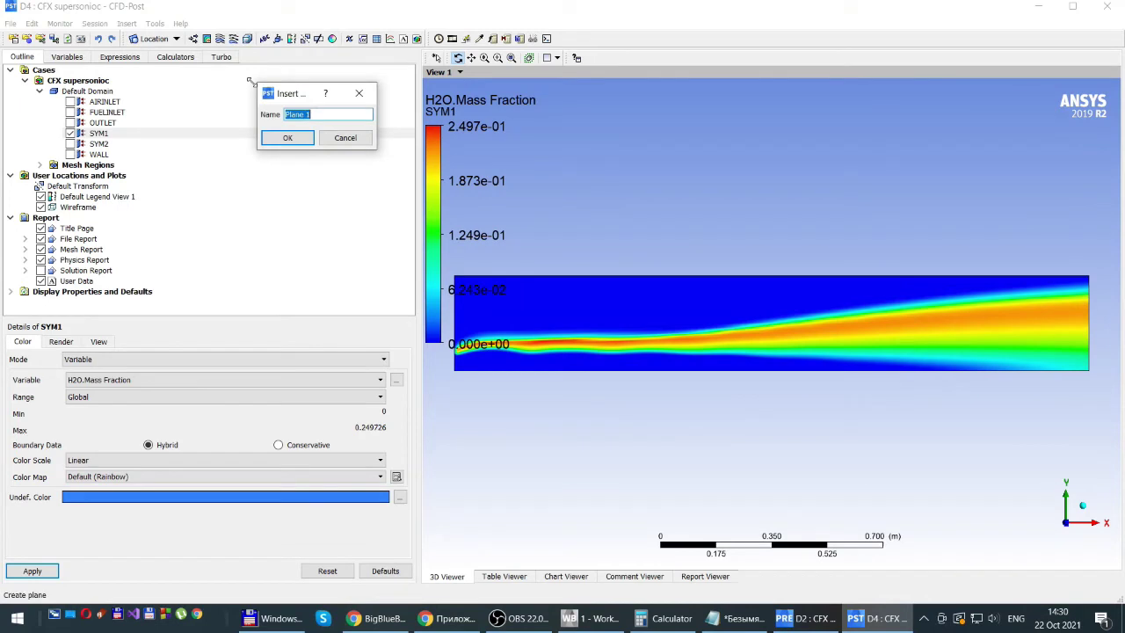
left_click(287, 139)
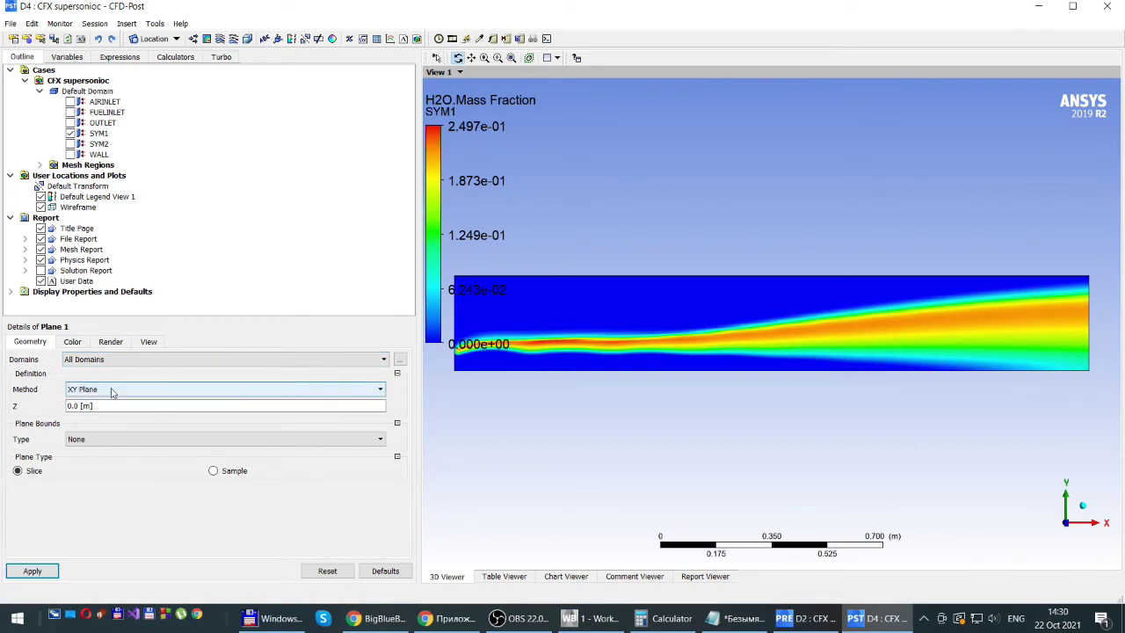
Hide the SYM1 boundary and switch the 3D view to isometric
left_click(69, 132)
left_click(69, 132)
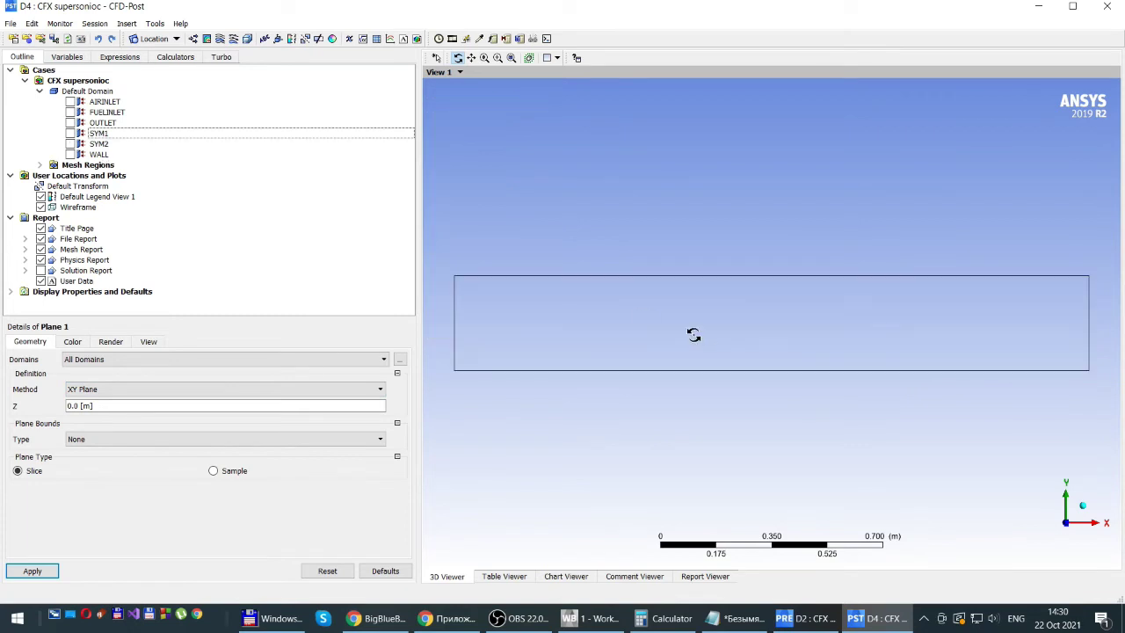
left_click(1083, 508)
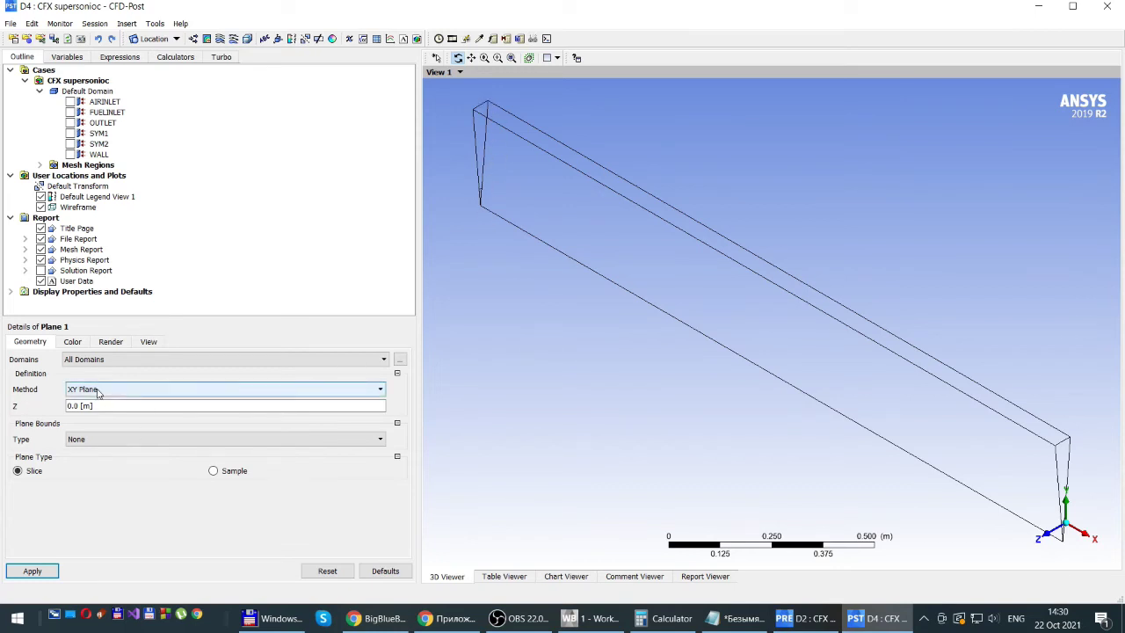
Define the new plane with the YZ Plane method at X = 0.0001 m and apply it
left_click(380, 390)
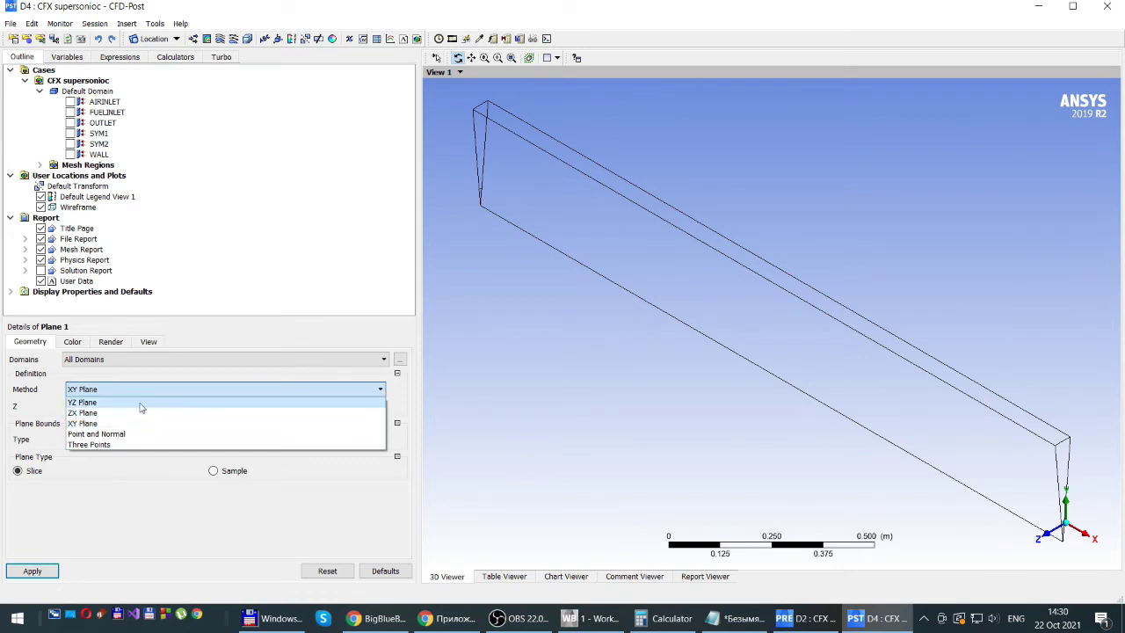
left_click(80, 402)
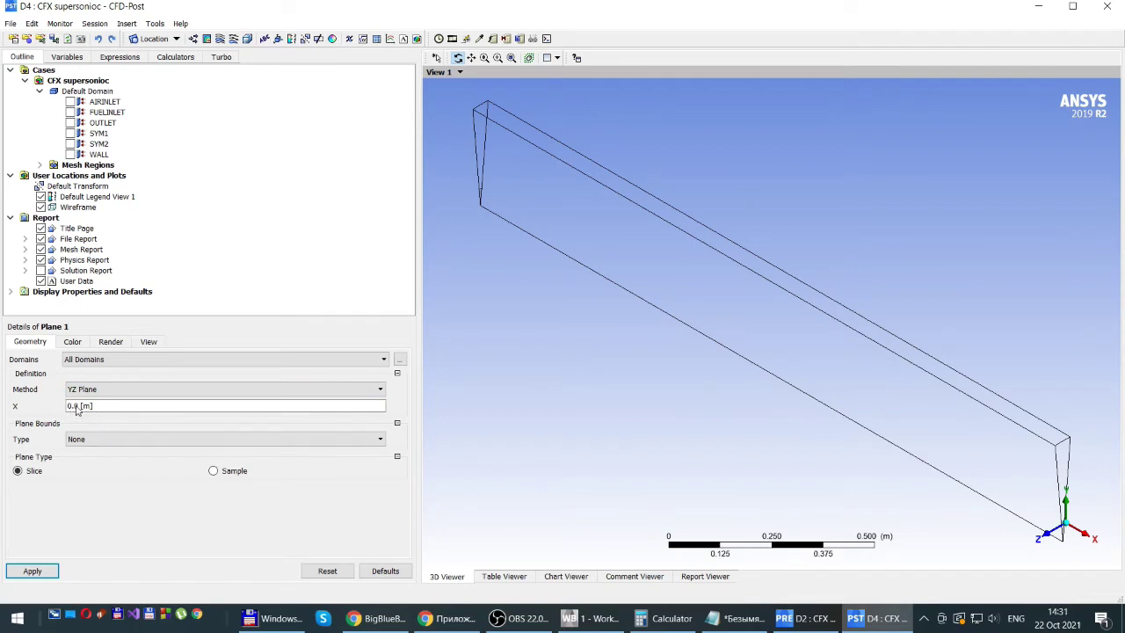
left_click(28, 572)
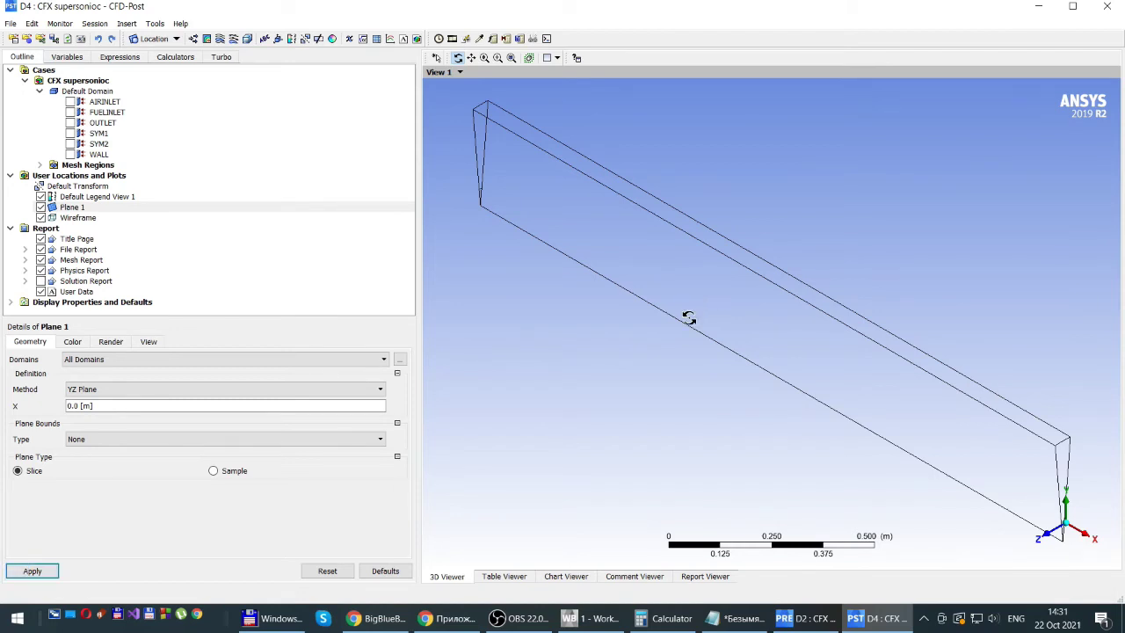
left_click(84, 405)
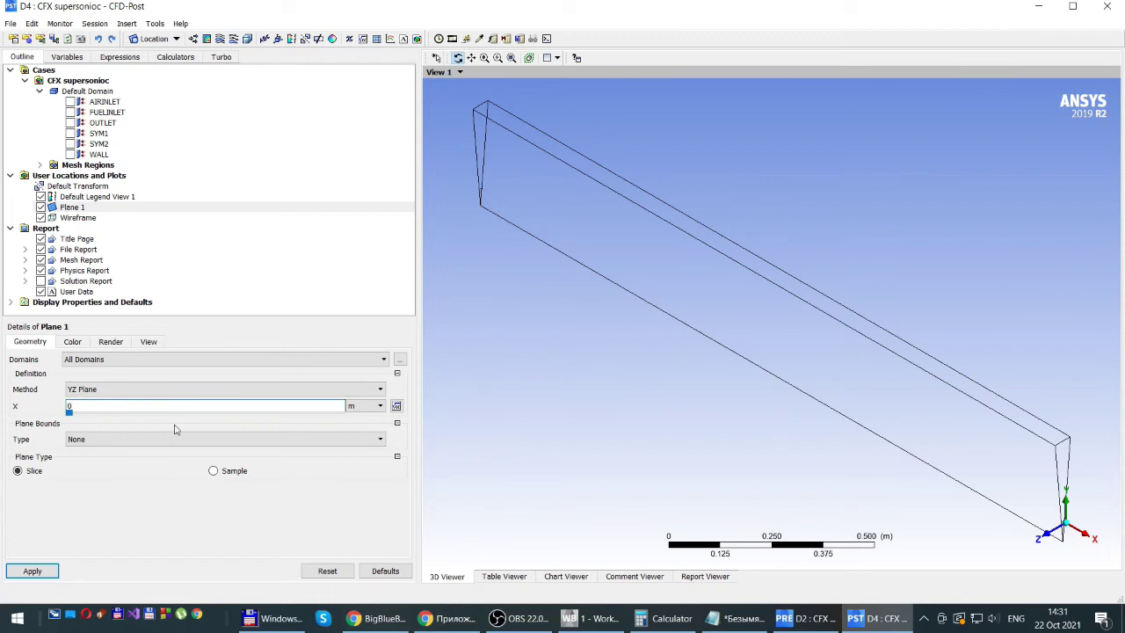
type(".0001")
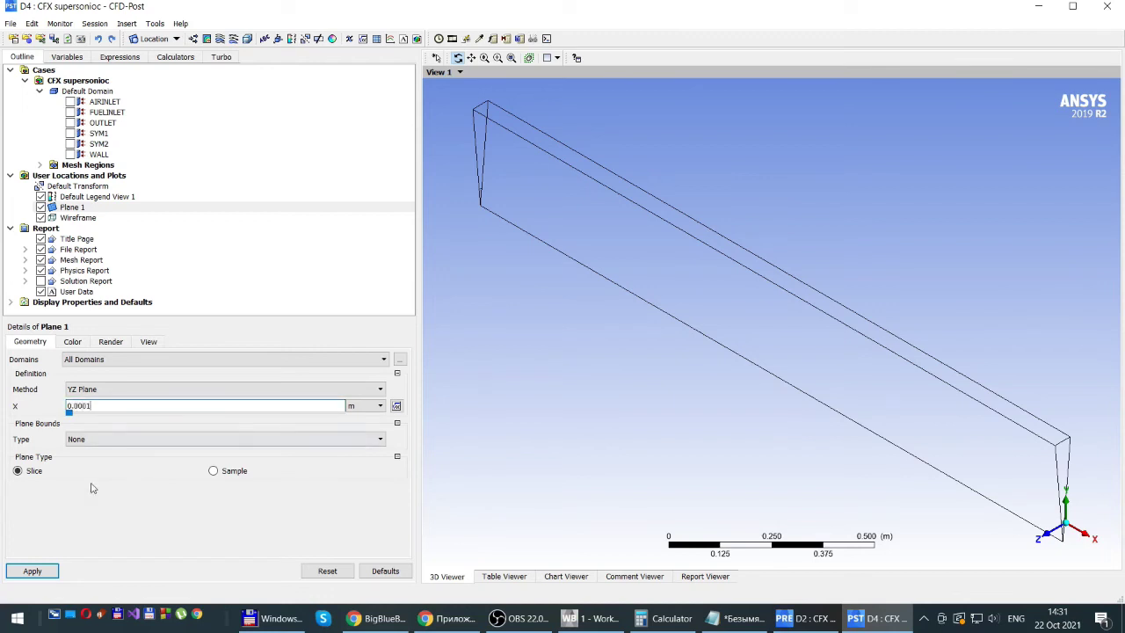
left_click(32, 571)
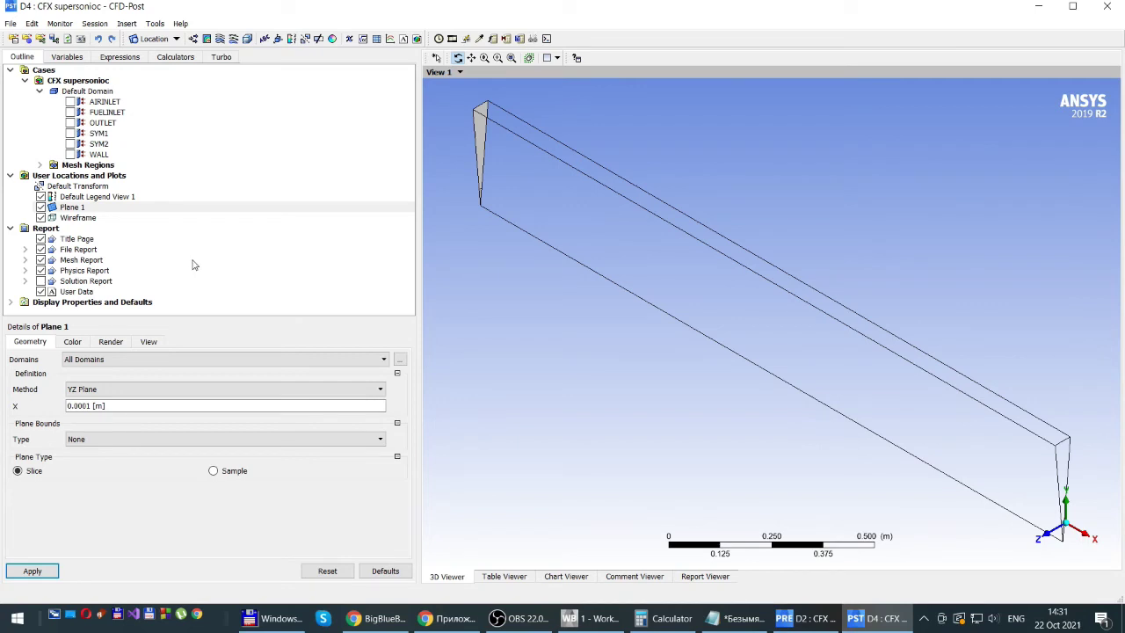
Set the Function Calculator's location to Plane 1 for the massFlowAve calculation
left_click(175, 57)
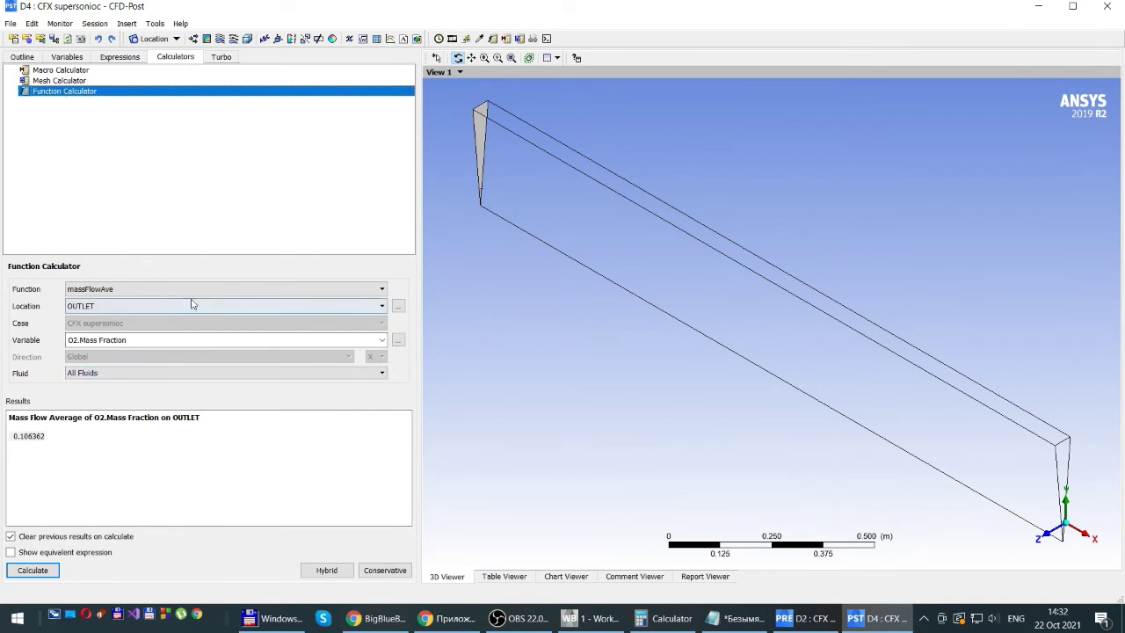
left_click(398, 307)
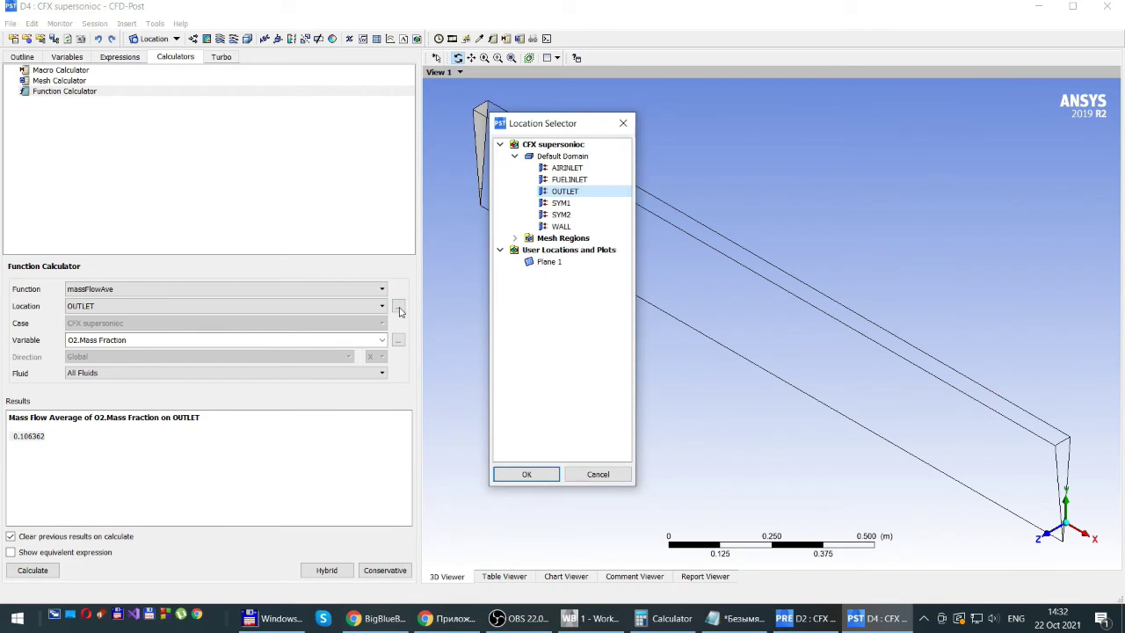
left_click(546, 262)
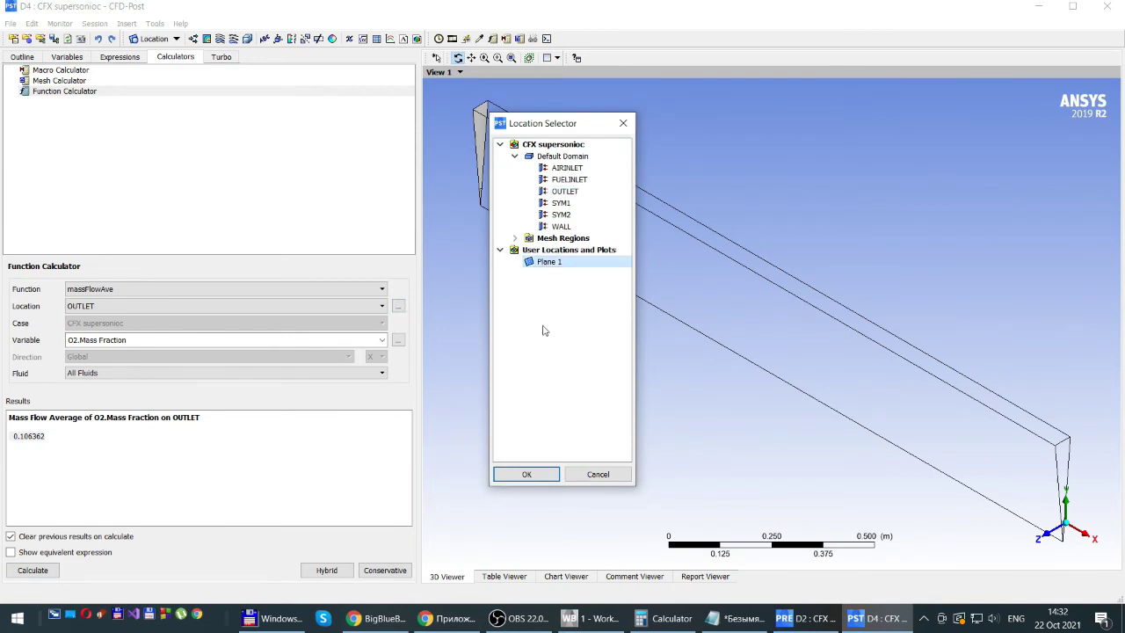
left_click(526, 475)
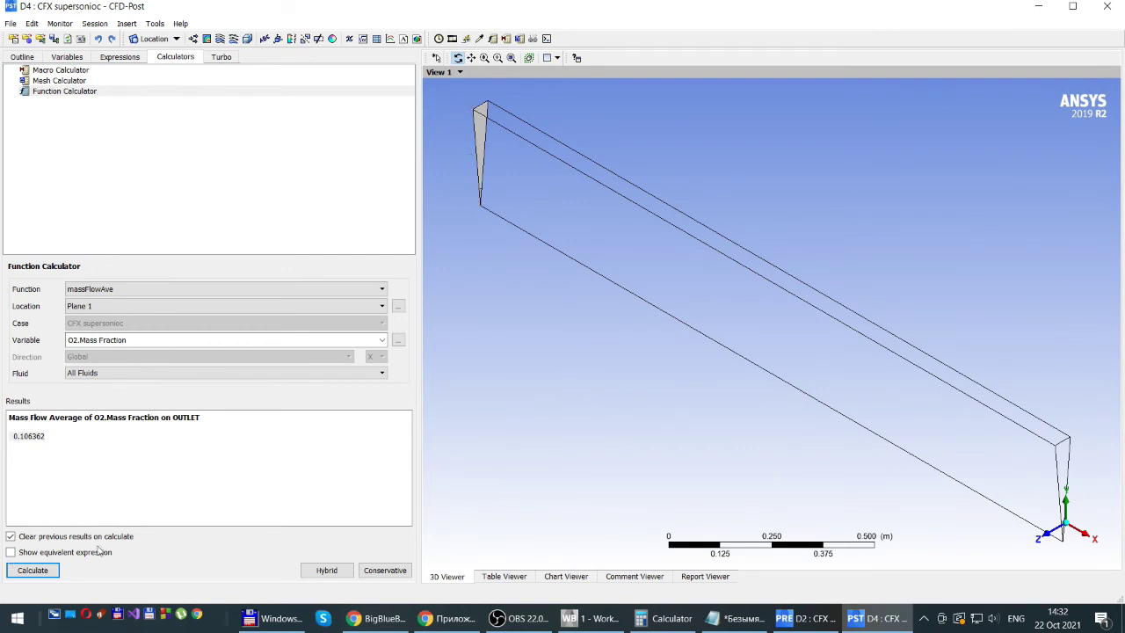
Calculate the mass flow average of O2.Mass Fraction on Plane 1 and note it in Notepad with "->" and the outlet O2 value
left_click(29, 571)
left_click_drag(48, 436, 7, 439)
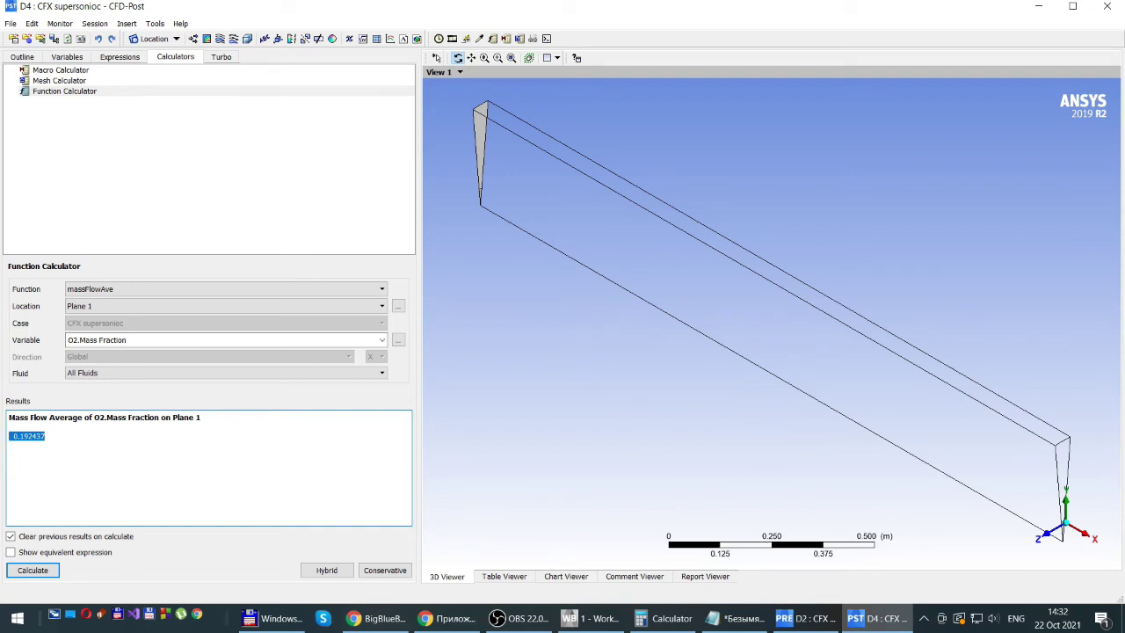
key("alt+Tab")
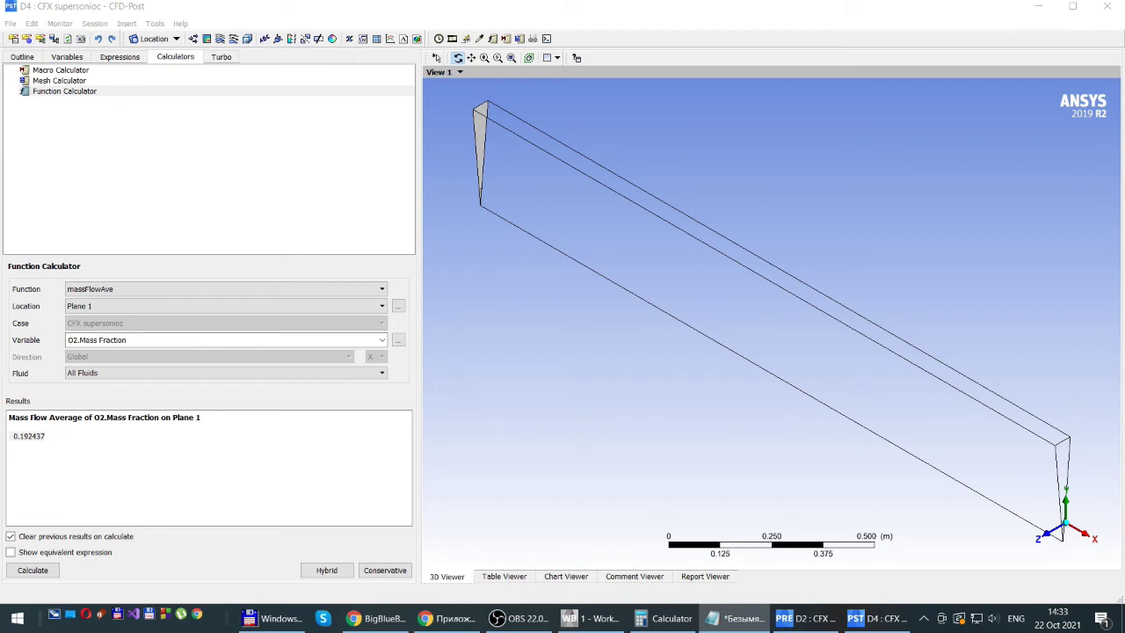
left_click(736, 617)
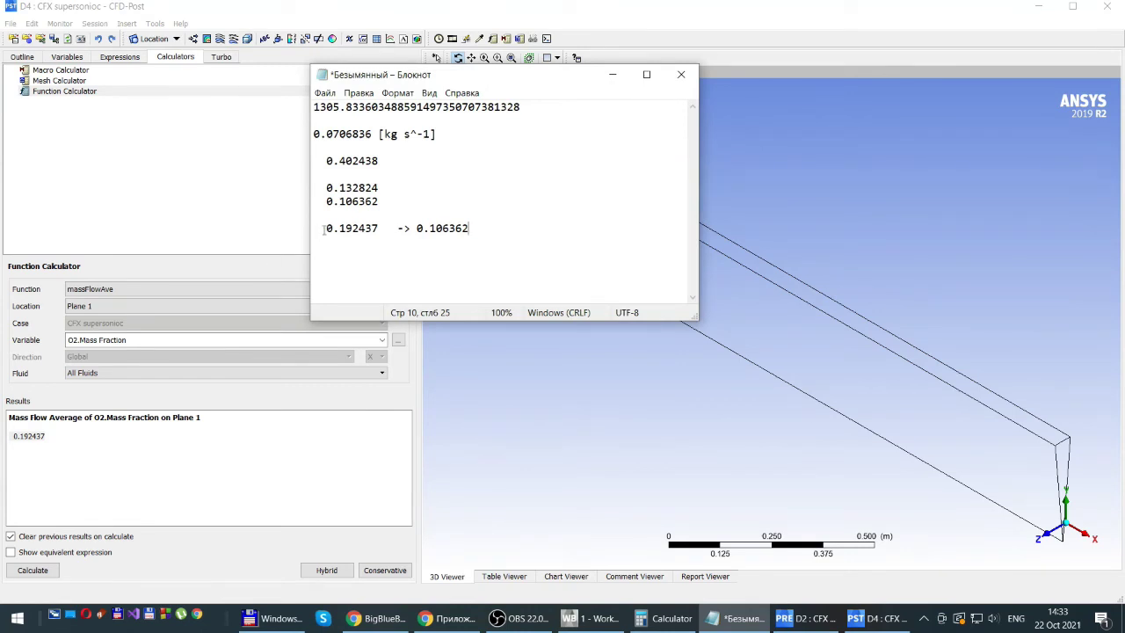
left_click_drag(324, 228, 381, 230)
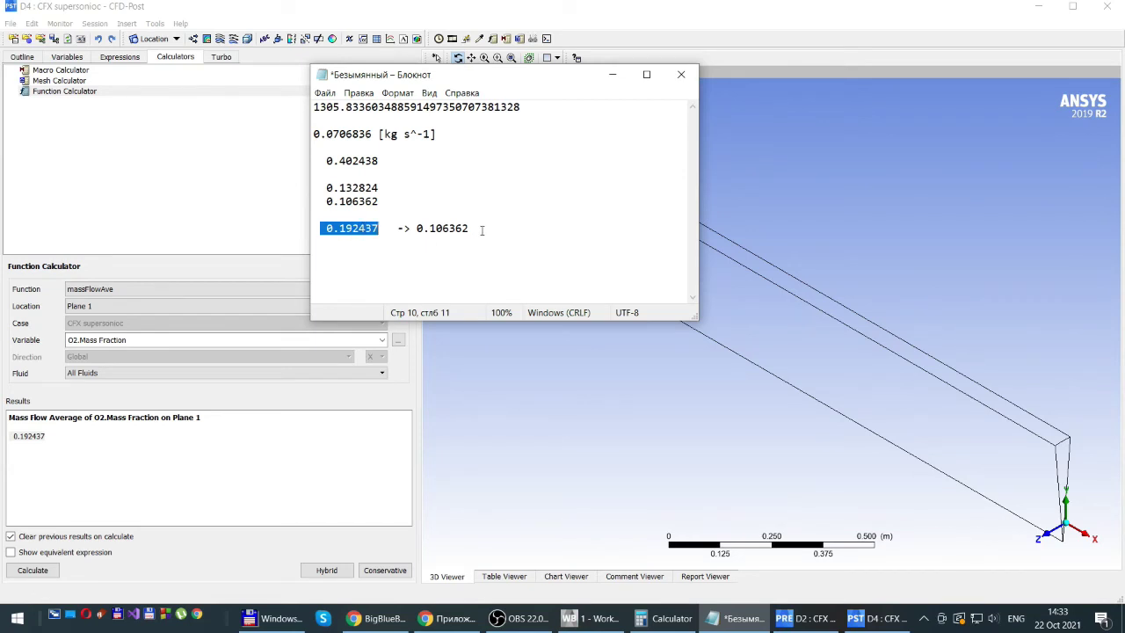
key("Home")
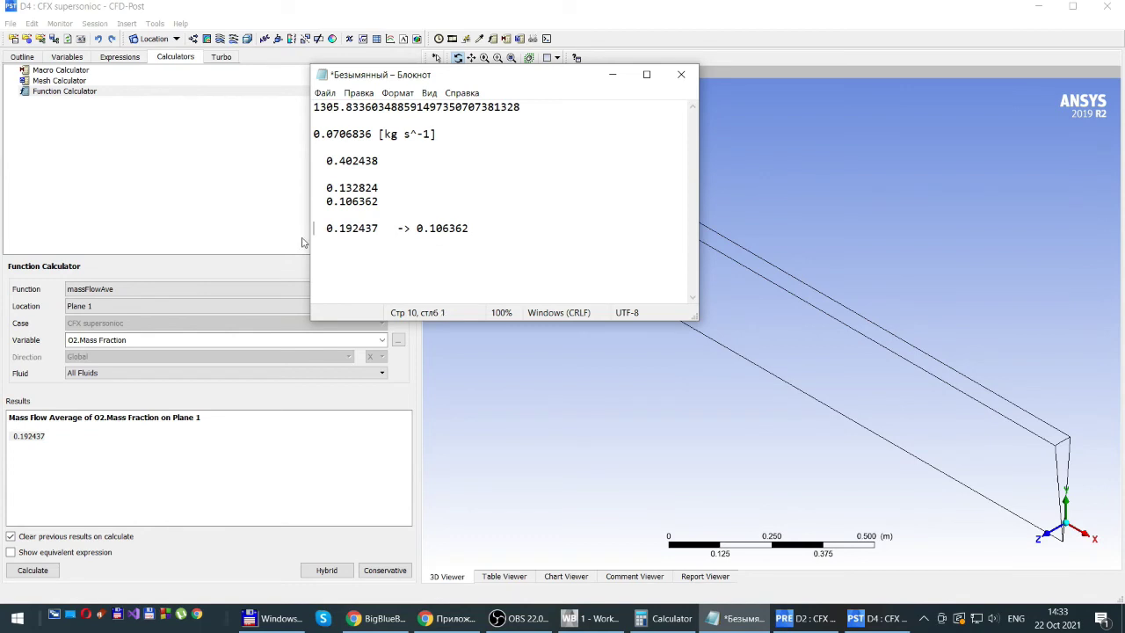
type("O  ")
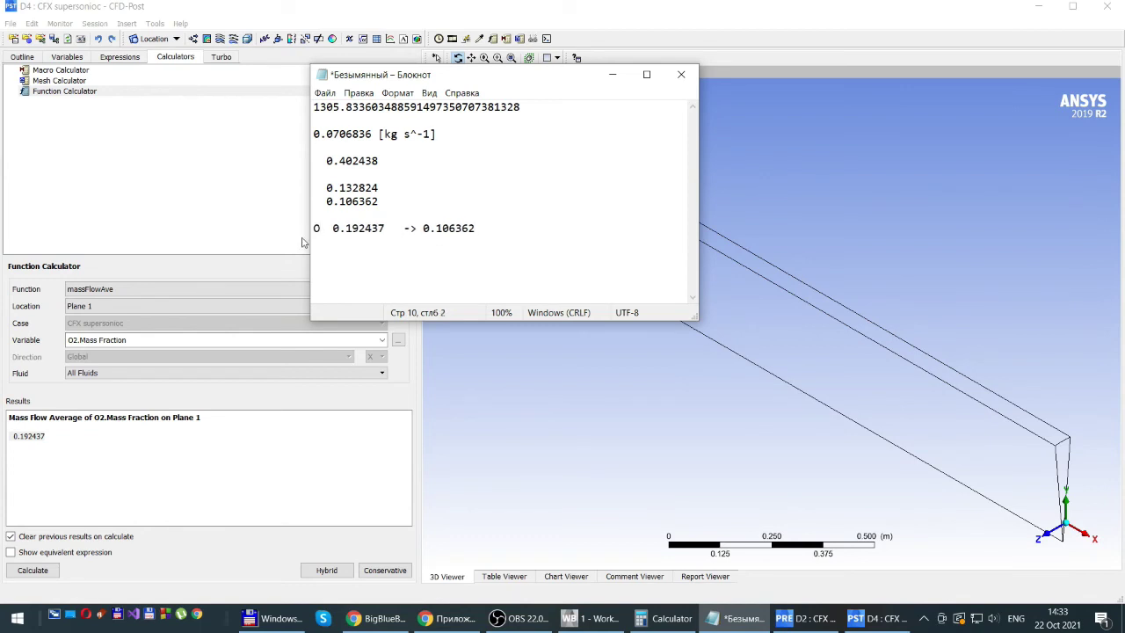
type("2:")
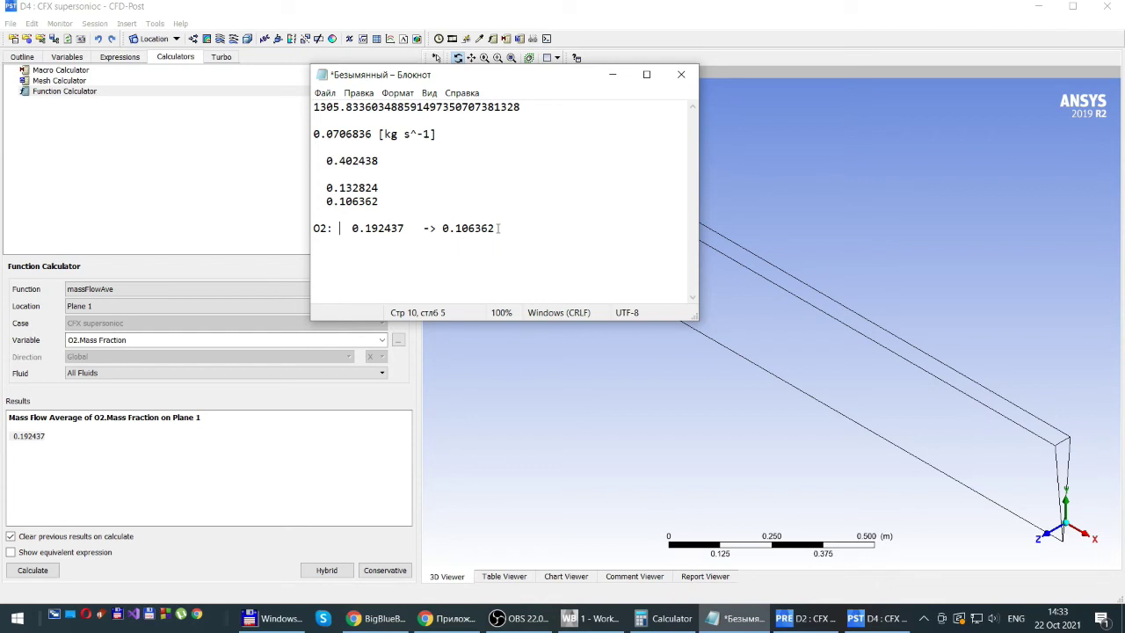
key("Return")
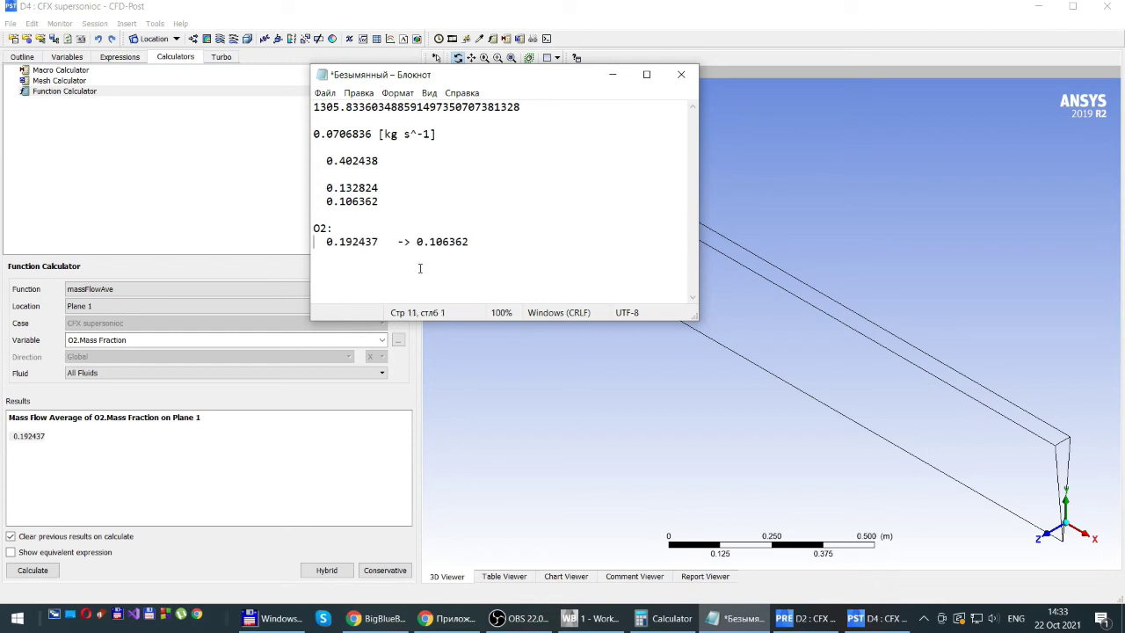
key("ctrl+z")
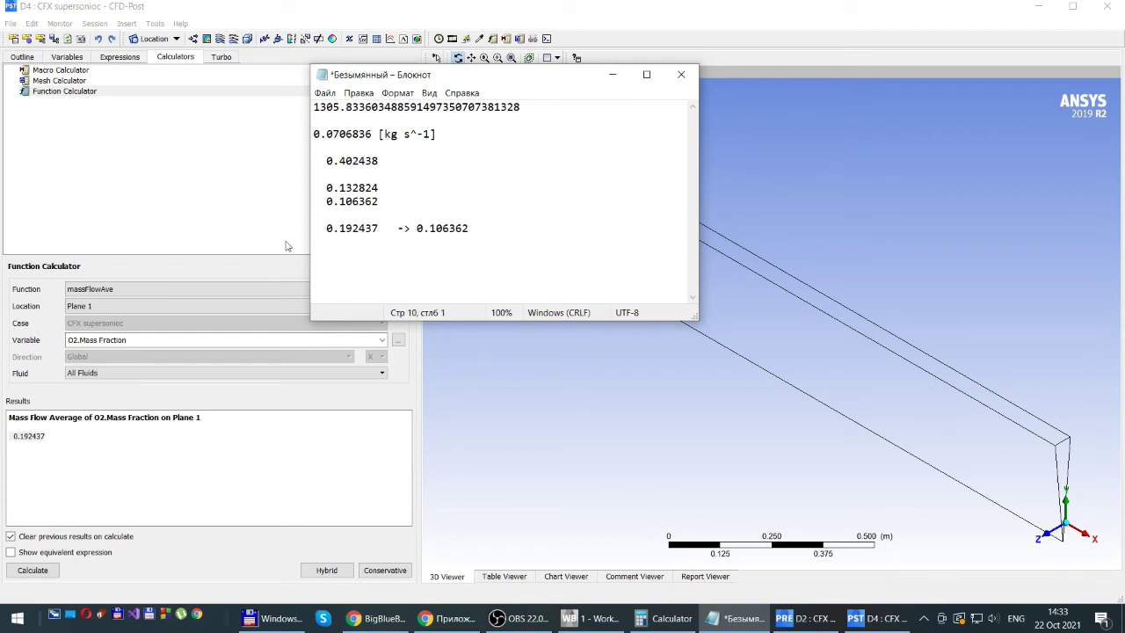
Label the inlet-to-outlet comparison line in the notes "O2" and start a new line below it
type("ZO2")
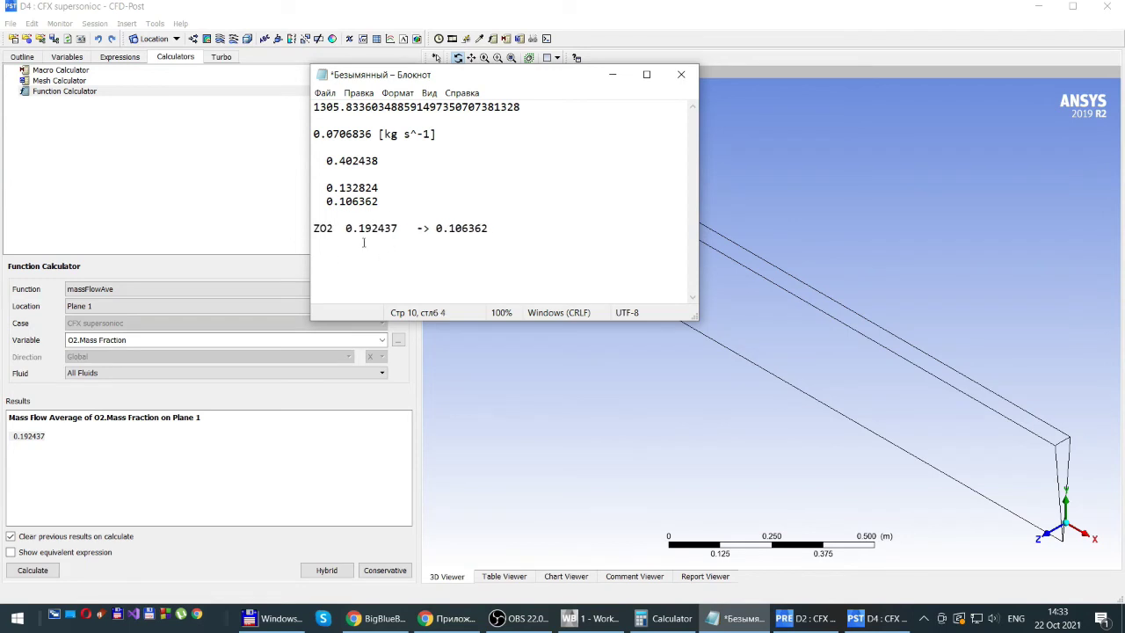
key("Delete")
left_click(506, 228)
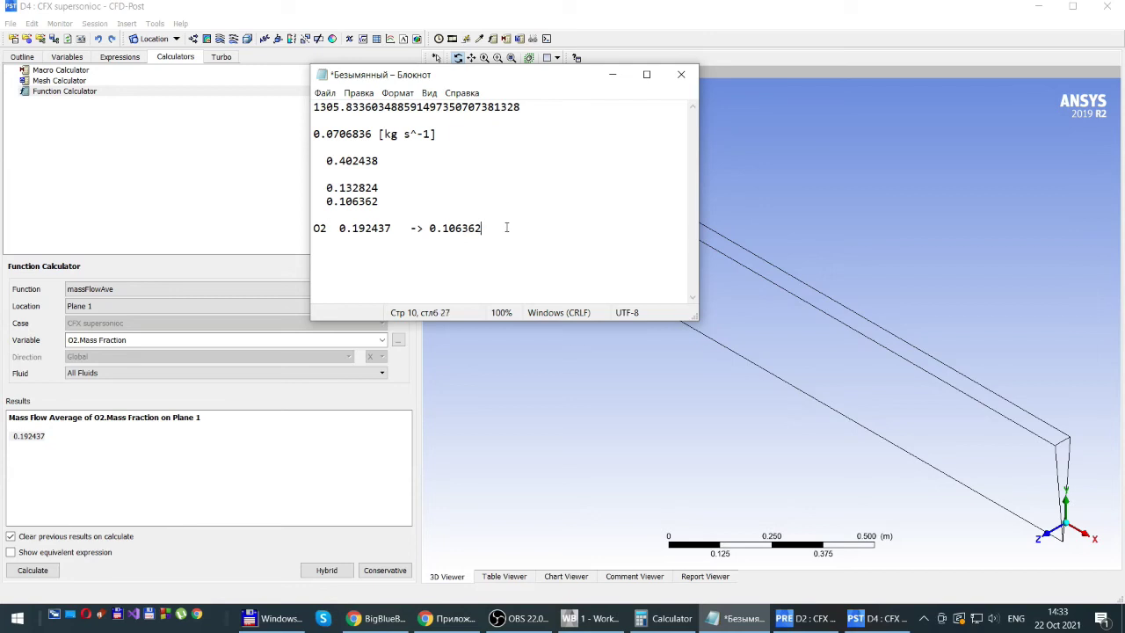
key("Return")
In CFD-Post, calculate the mass flow average of H2.Mass Fraction on Plane 1 and copy the resulting value
left_click(124, 436)
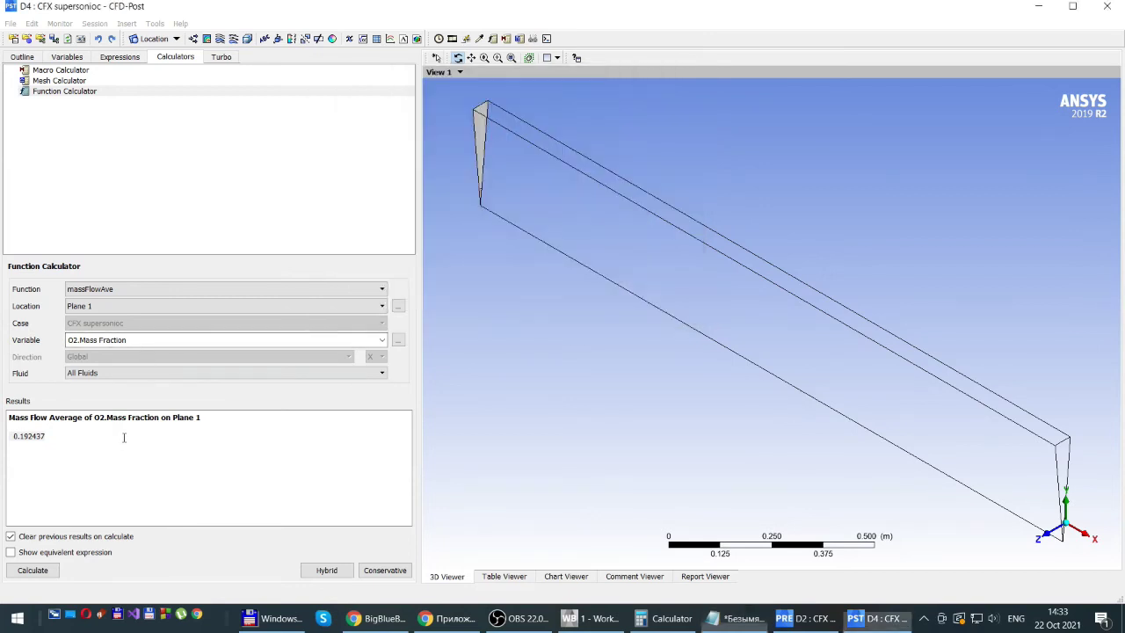
left_click(382, 341)
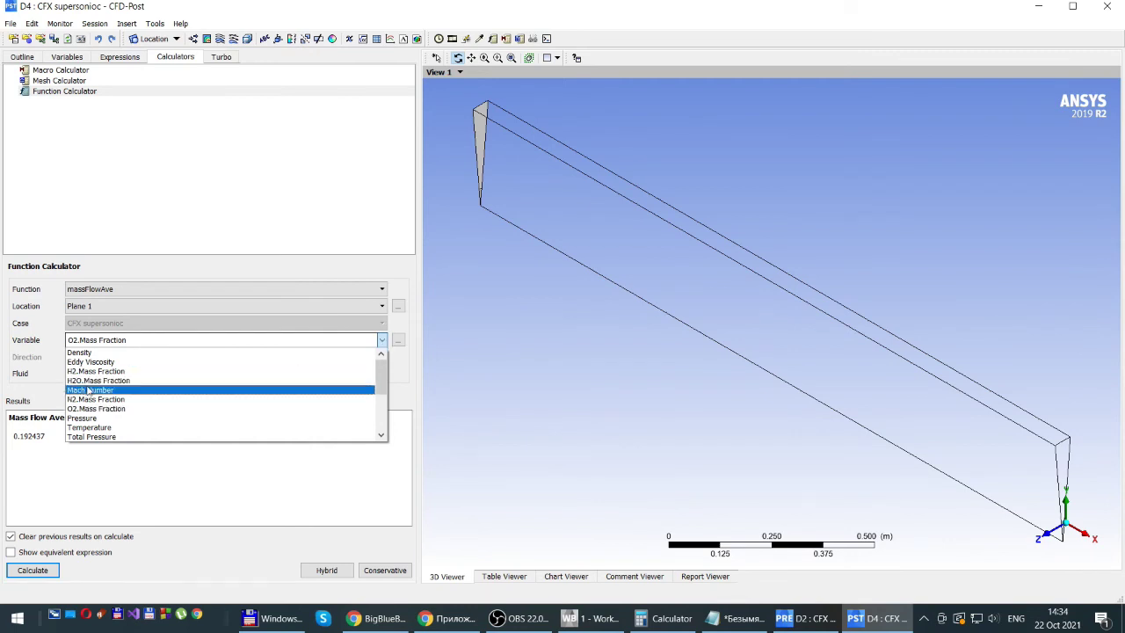
left_click(92, 370)
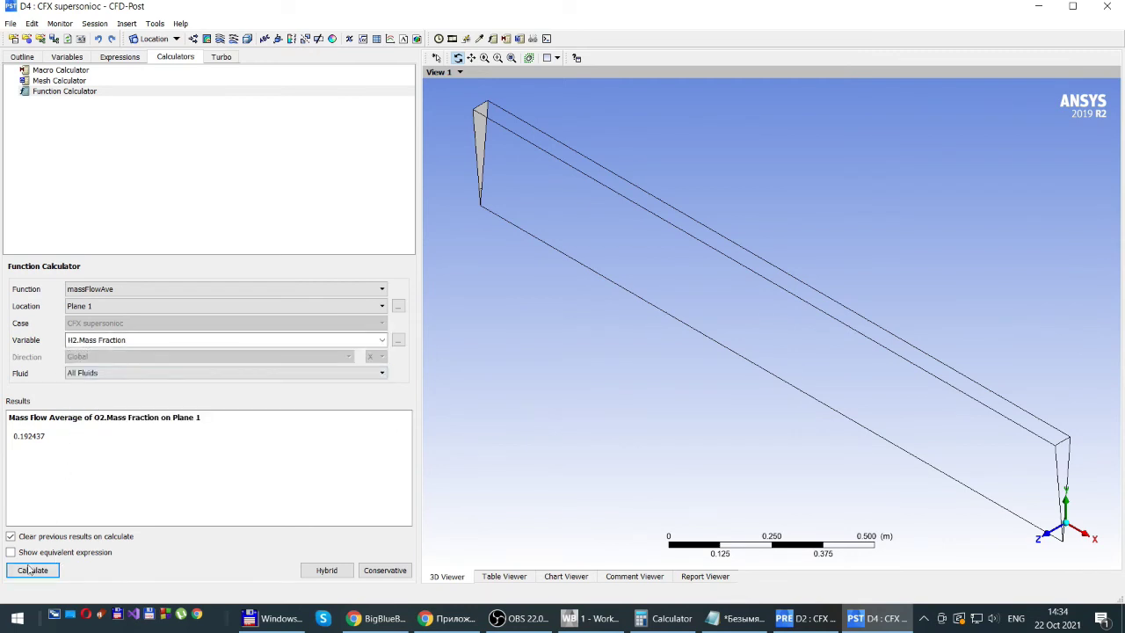
left_click(32, 571)
left_click_drag(49, 436, 5, 436)
key("ctrl+c")
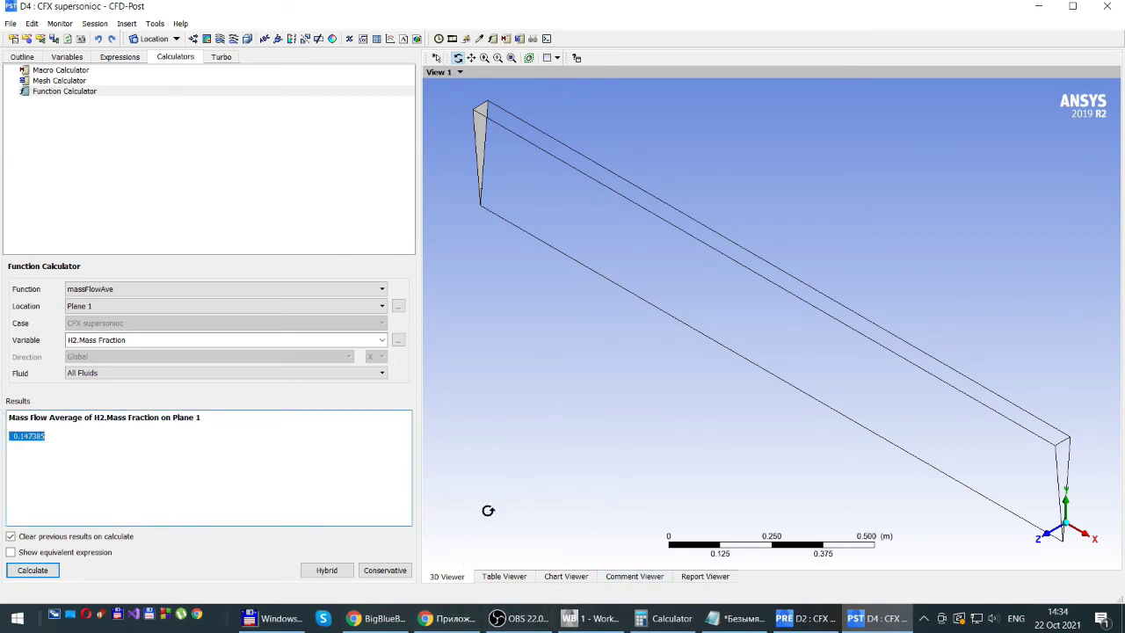
Add an "H2" row with the copied value below the O2 row in Notepad and align both rows' values in one column
left_click(732, 620)
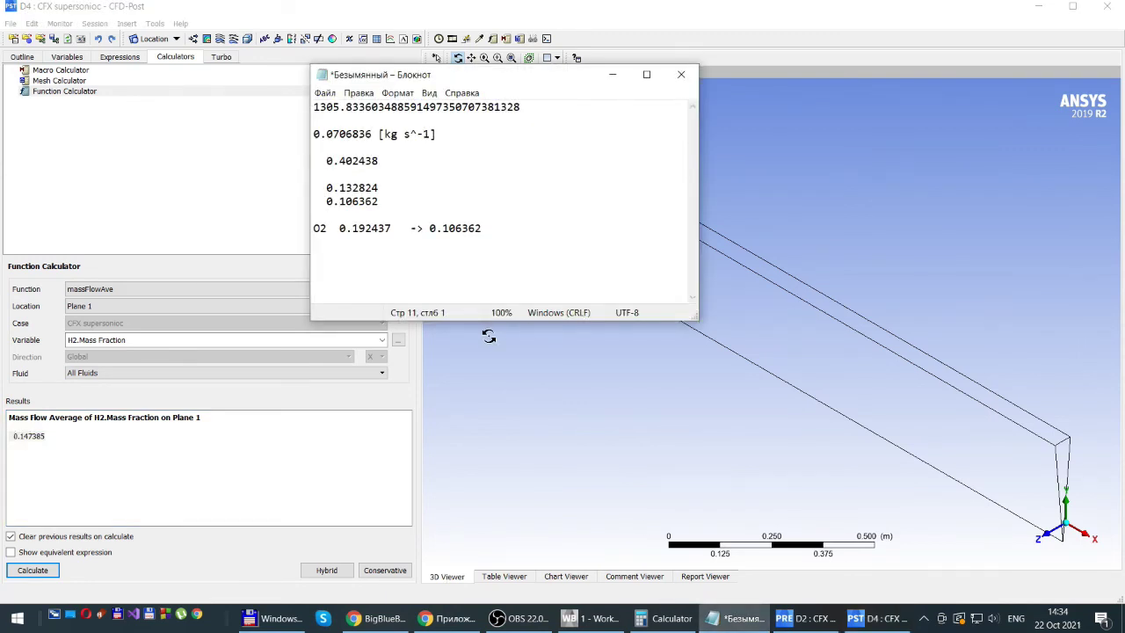
type("H2")
key("ctrl+v")
left_click(339, 229)
key("Tab")
left_click(350, 241)
key("Tab")
left_click(418, 241)
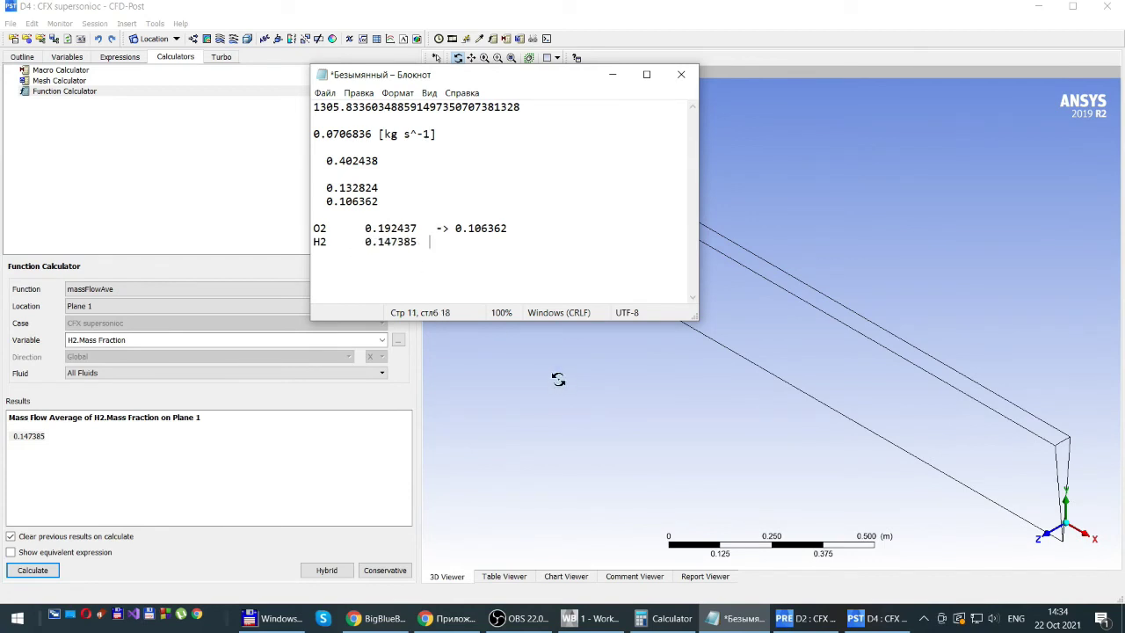
Add "->" after the inlet value in the H2 row of the notes and place the cursor behind it
type("_")
key("BackSpace")
type("->")
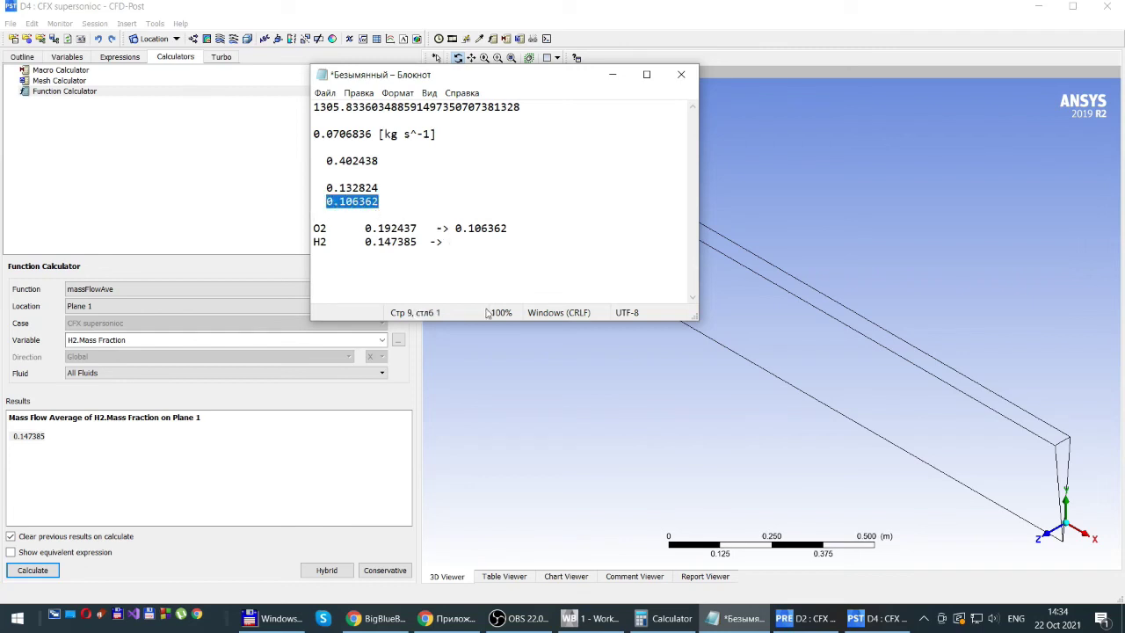
left_click(457, 258)
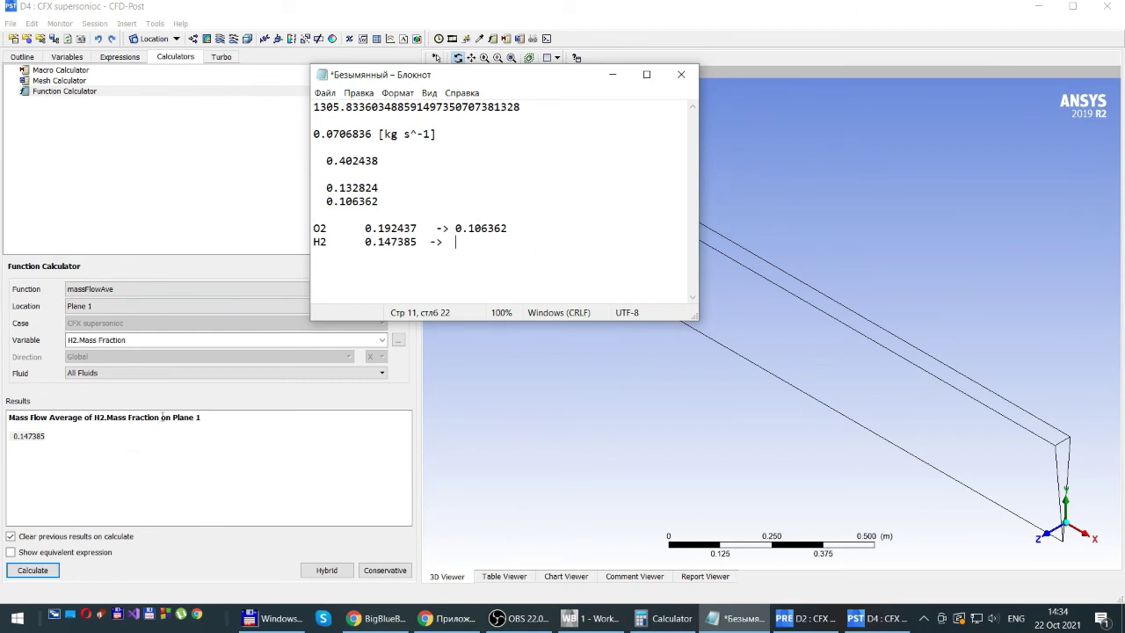
In CFD-Post, calculate the mass flow average of H2.Mass Fraction on OUTLET and copy the resulting value
left_click(121, 309)
left_click(383, 306)
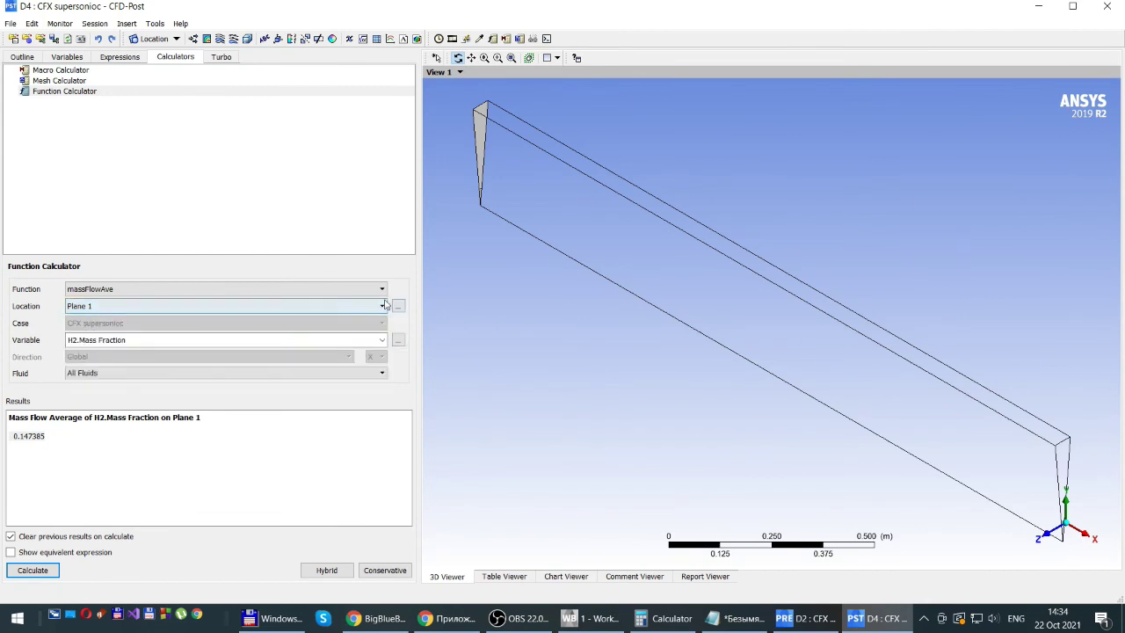
left_click(383, 305)
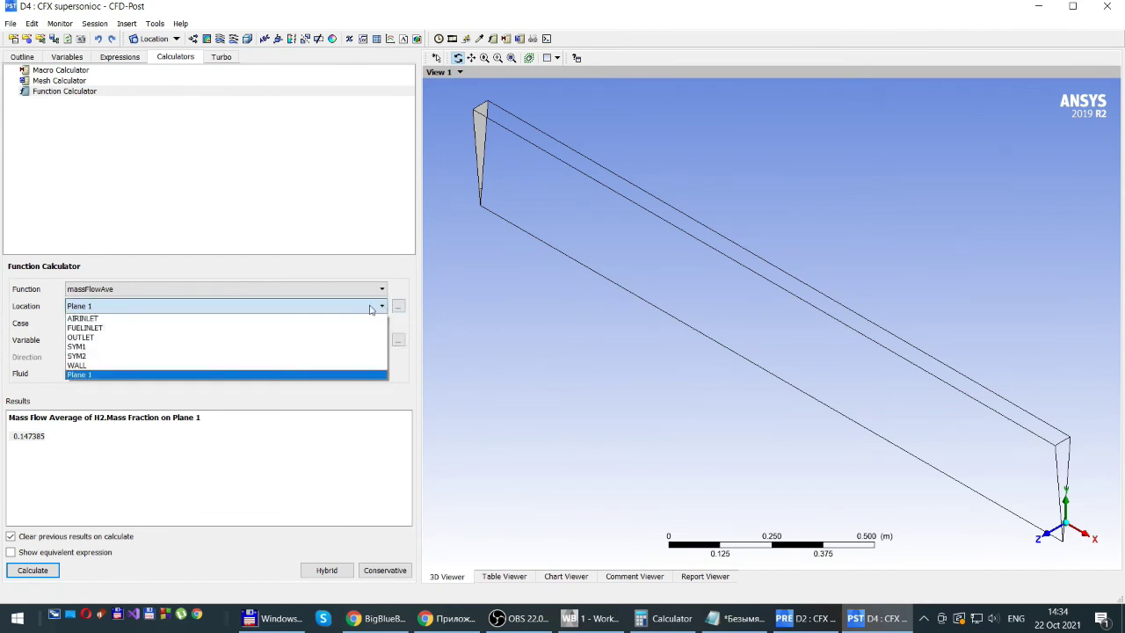
left_click(88, 338)
left_click(23, 569)
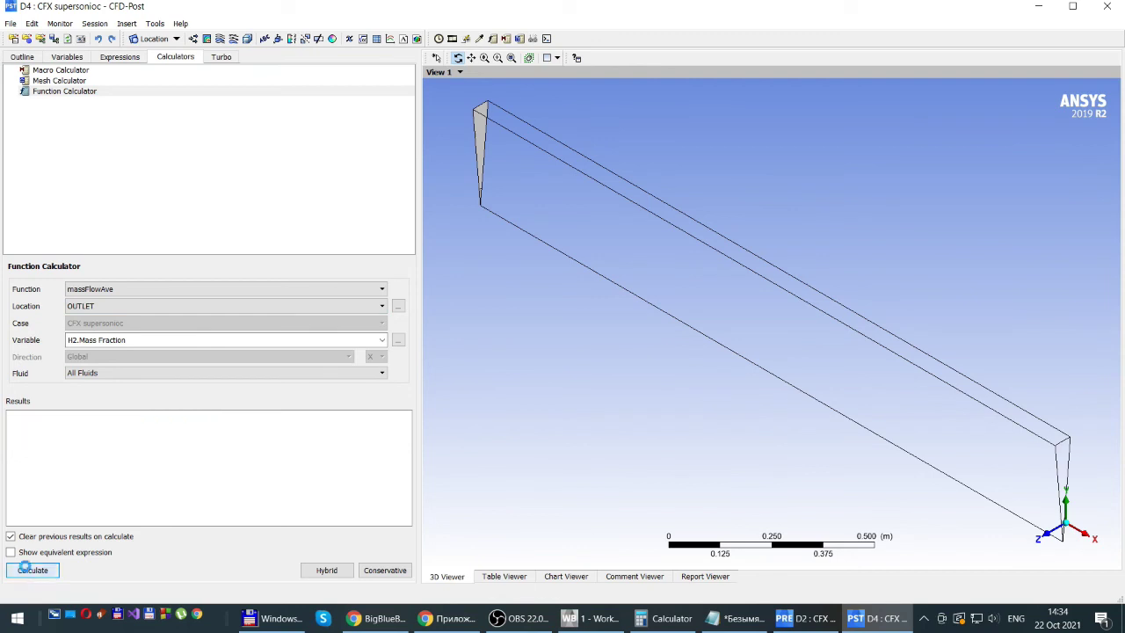
left_click_drag(51, 436, 4, 435)
key("ctrl+c")
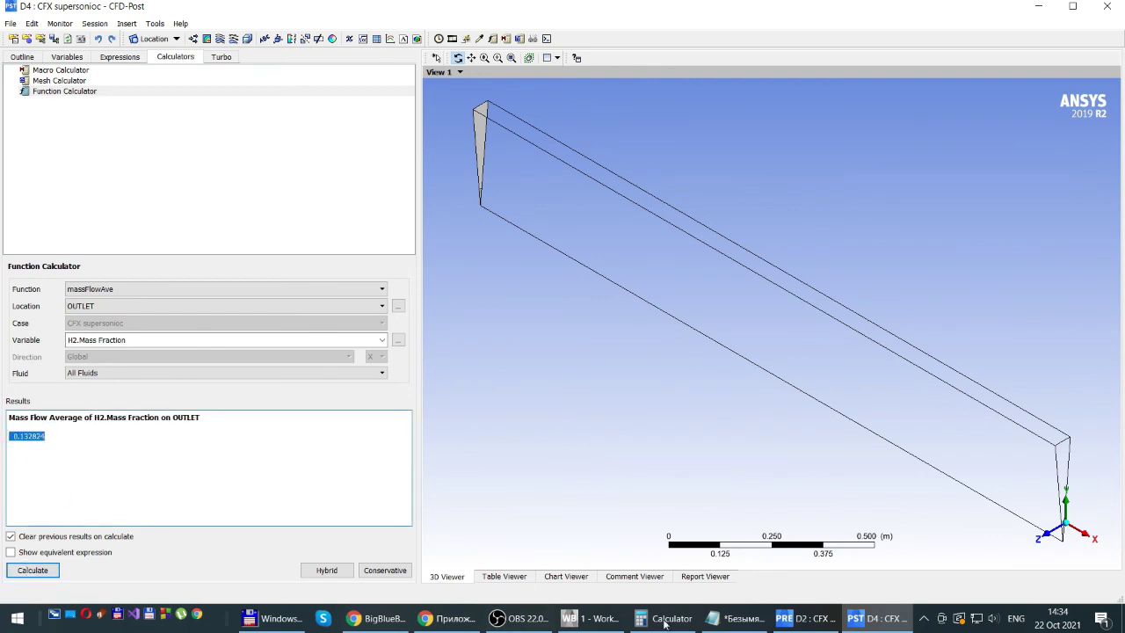
In Notepad, paste the copied outlet value after the arrow in the H2 row and align it under the outlet O2 value
left_click(732, 619)
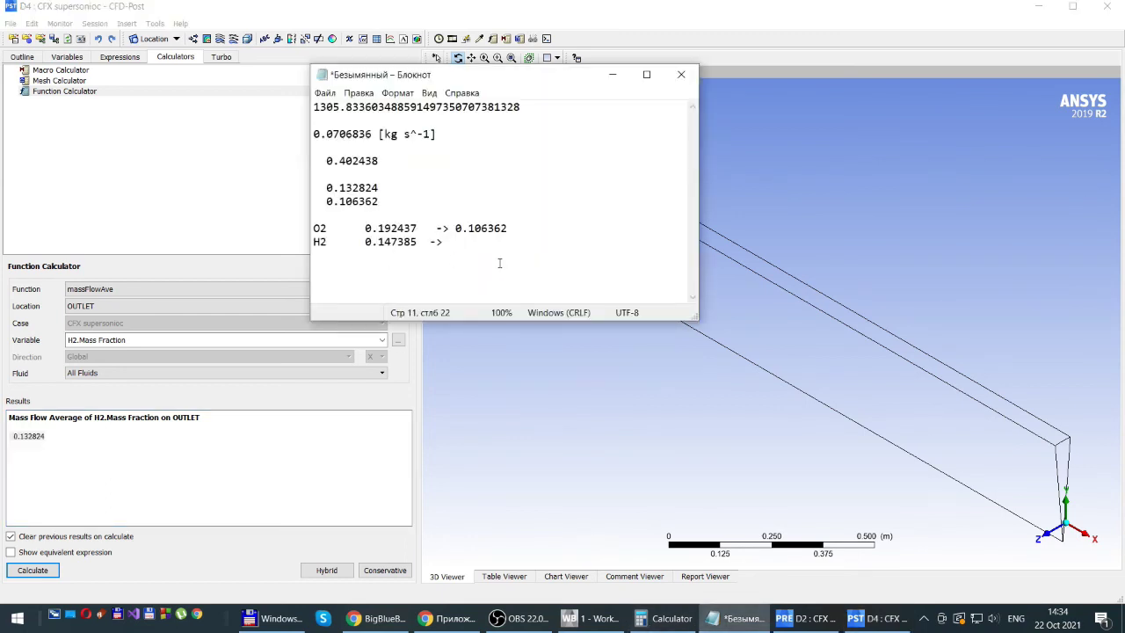
key("ctrl+v")
key("BackSpace")
key("BackSpace")
Compare the inlet and outlet values in the H2 and O2 rows and minimise the notes
left_click_drag(364, 242, 515, 243)
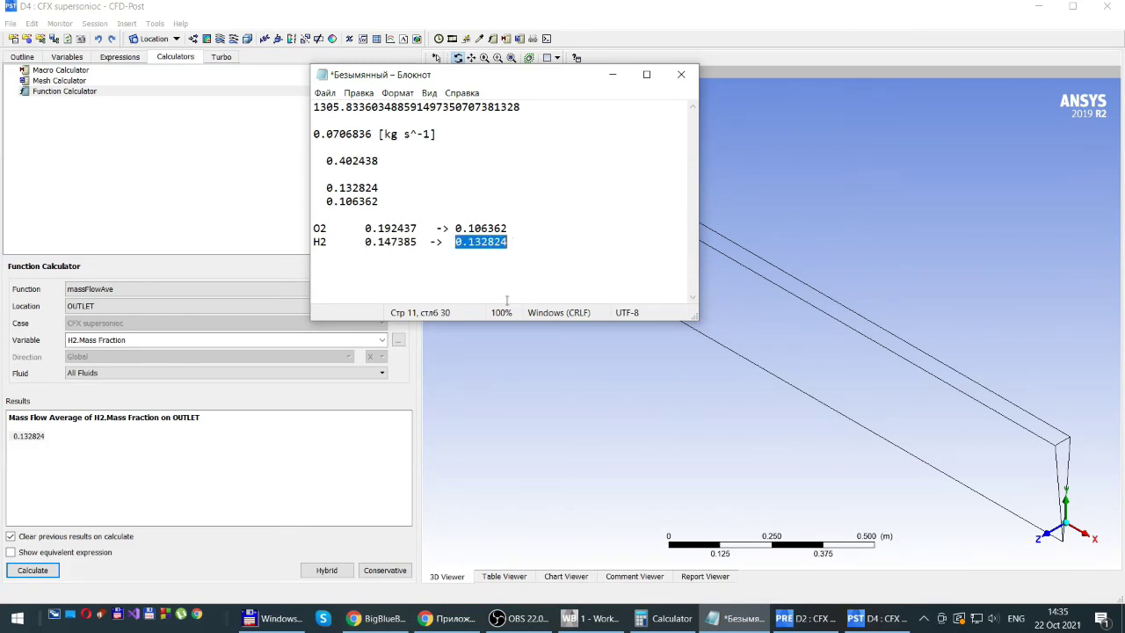
left_click_drag(365, 228, 513, 227)
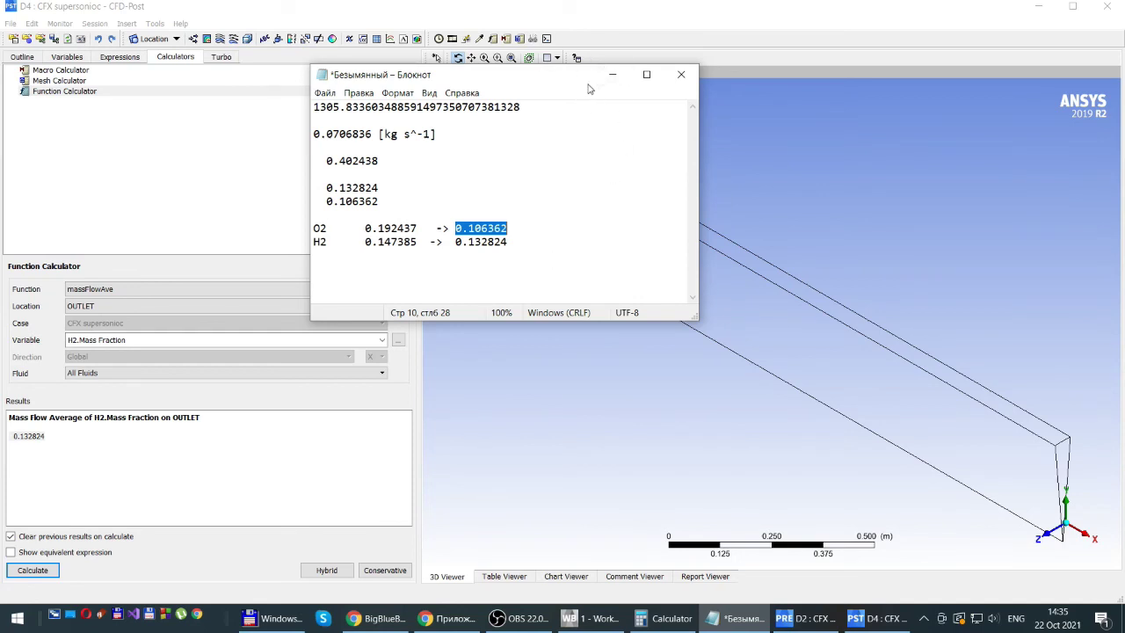
left_click(530, 249)
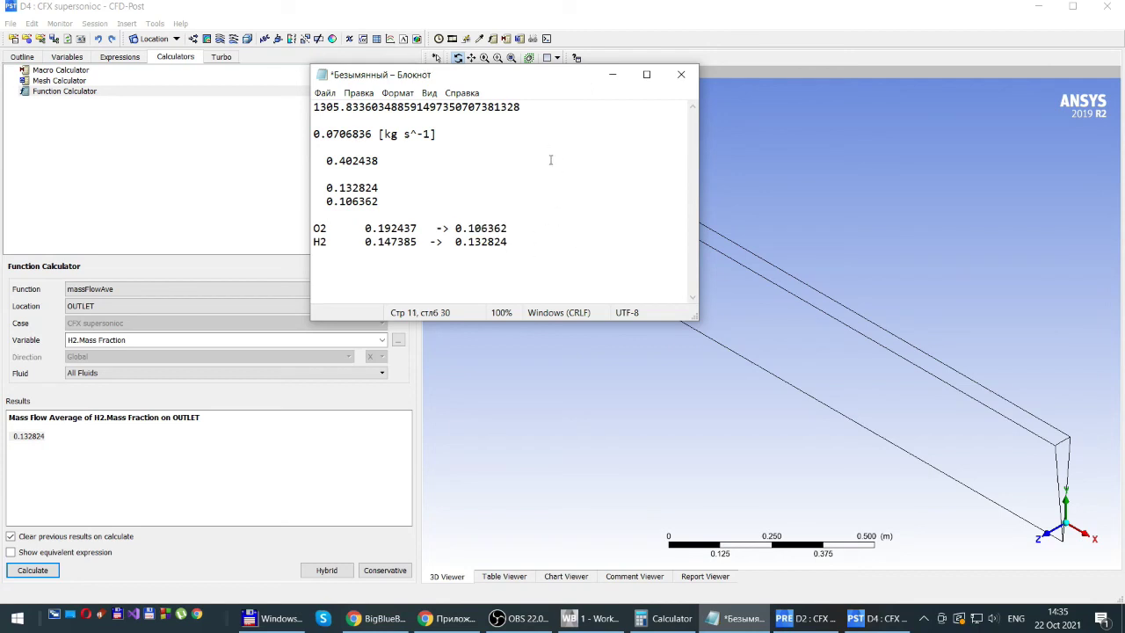
left_click(613, 77)
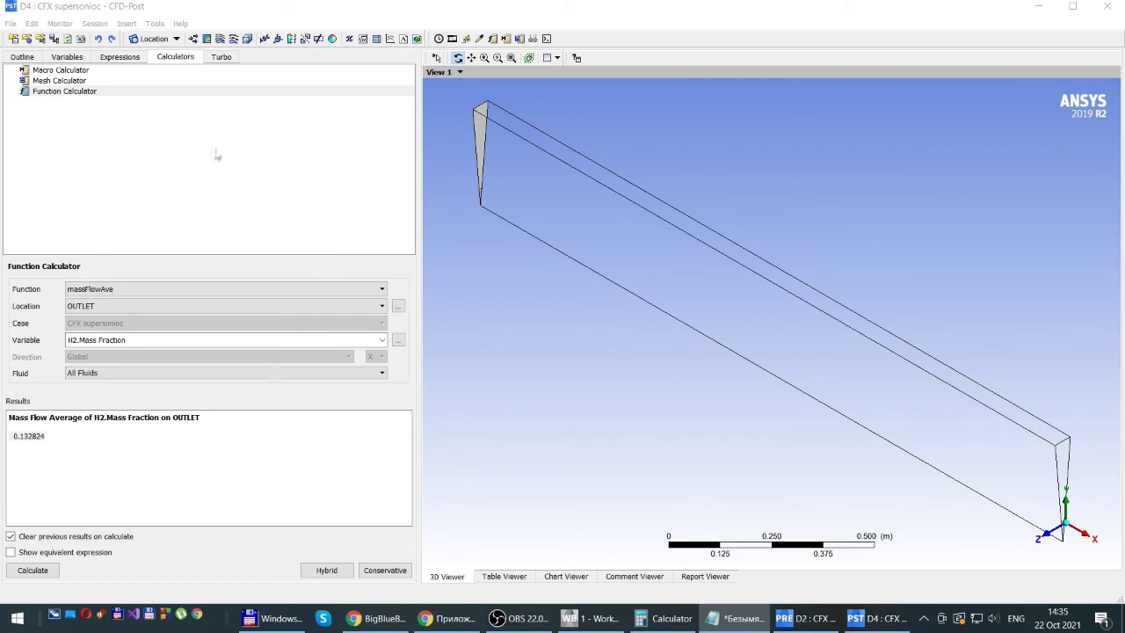
Return to the CFD-Post object tree and close the supersonic case's CFD-Post and CFX-Pre windows
left_click(13, 58)
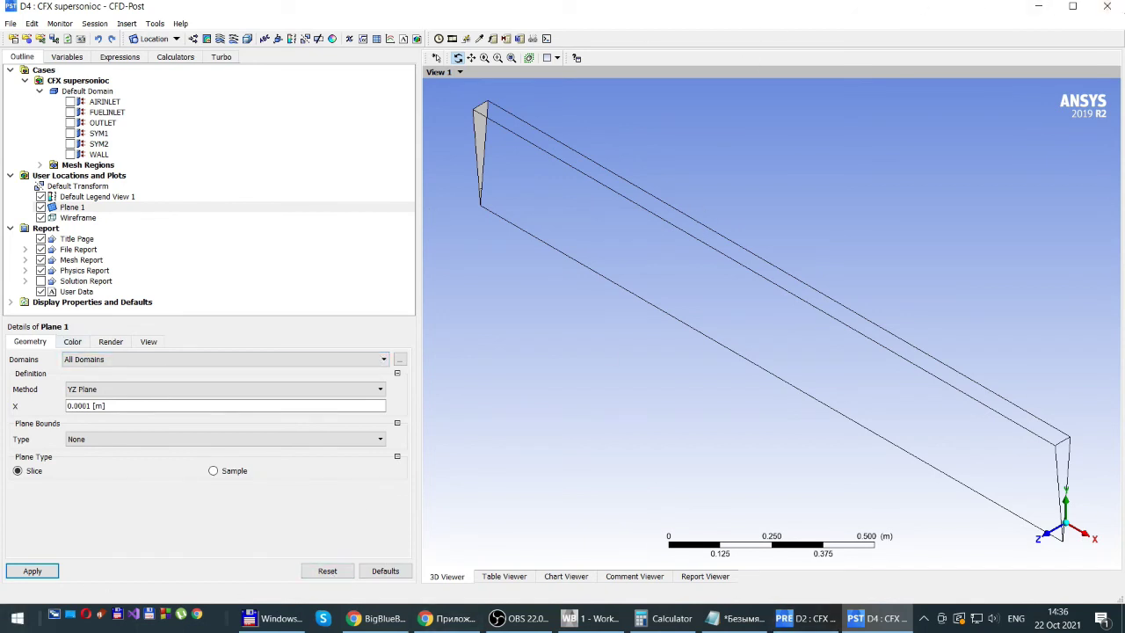
mouse_move(816, 625)
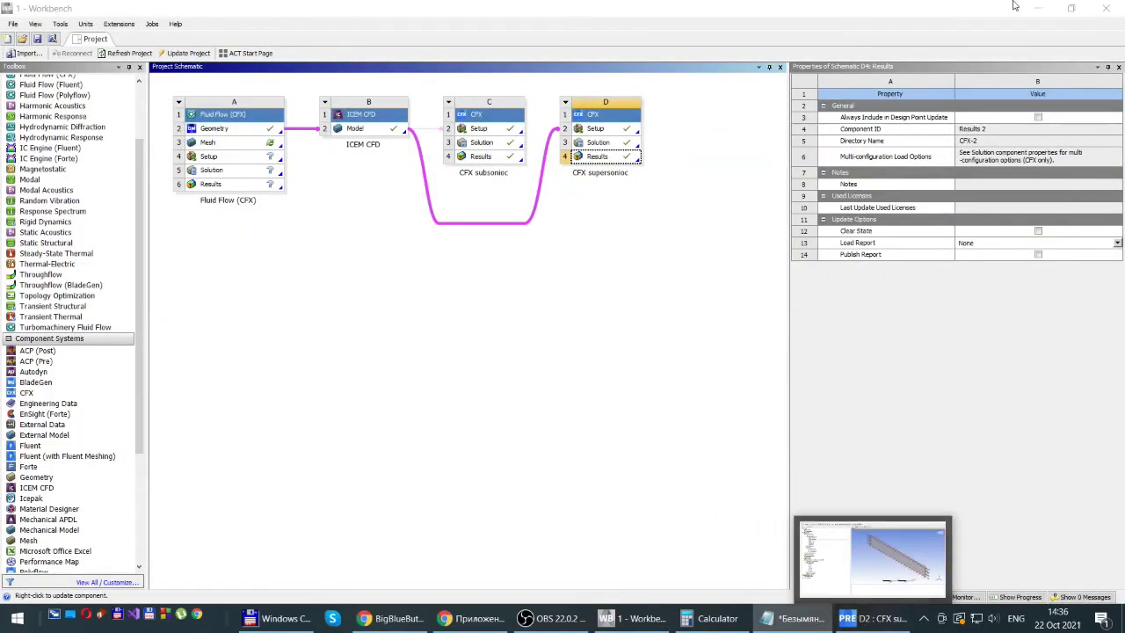
left_click(888, 618)
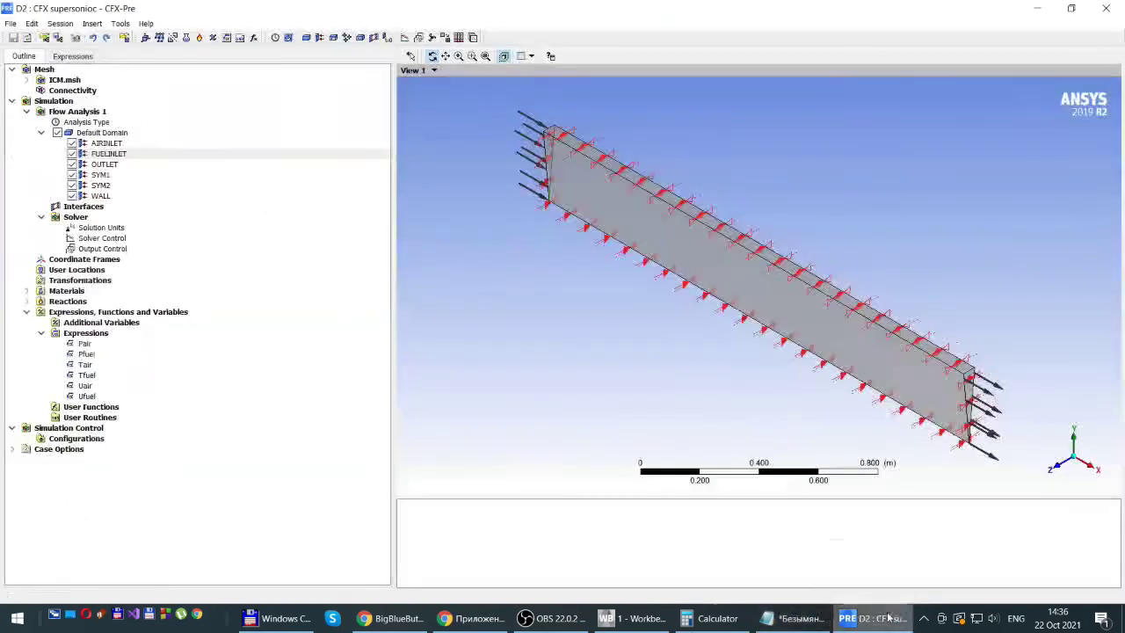
left_click(1105, 8)
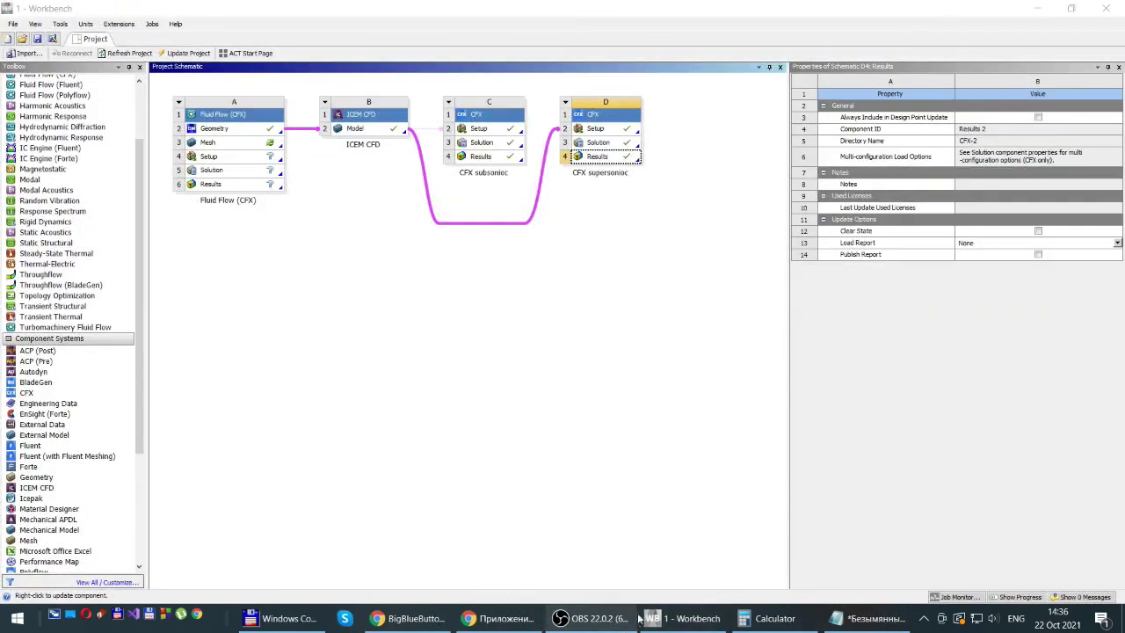
Save the project in Workbench and close Workbench
left_click(38, 38)
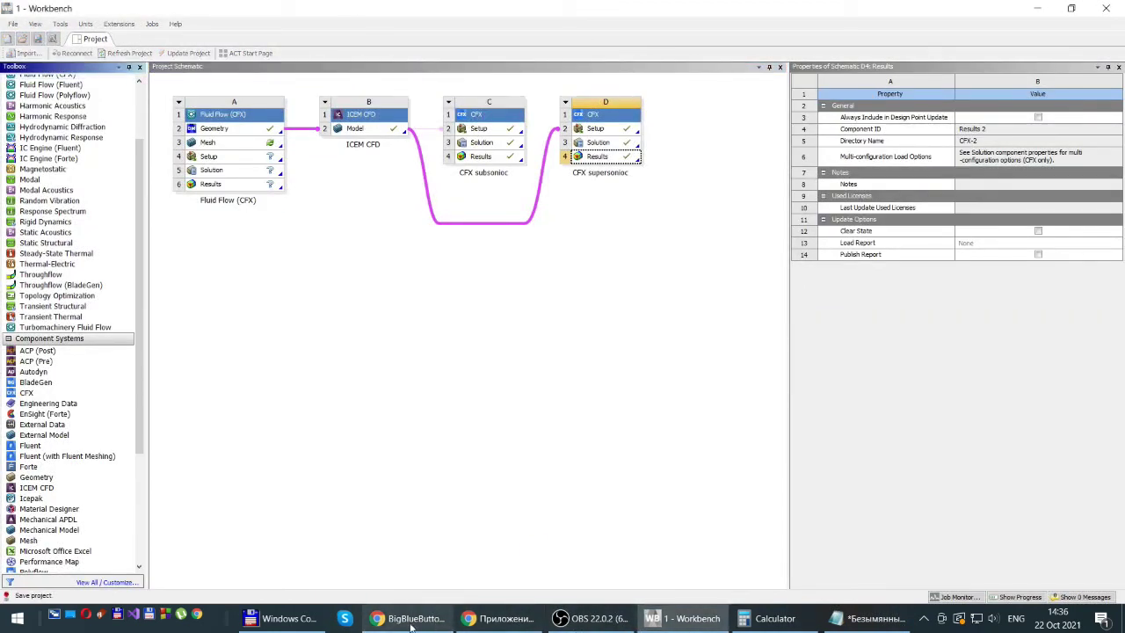
mouse_move(407, 625)
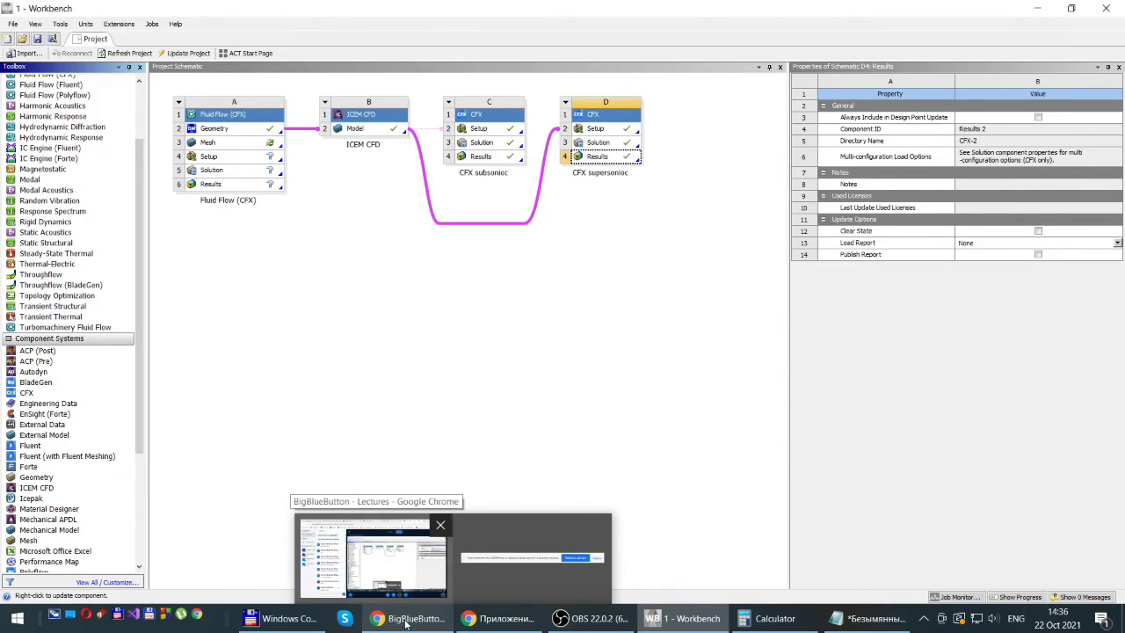
left_click(1107, 8)
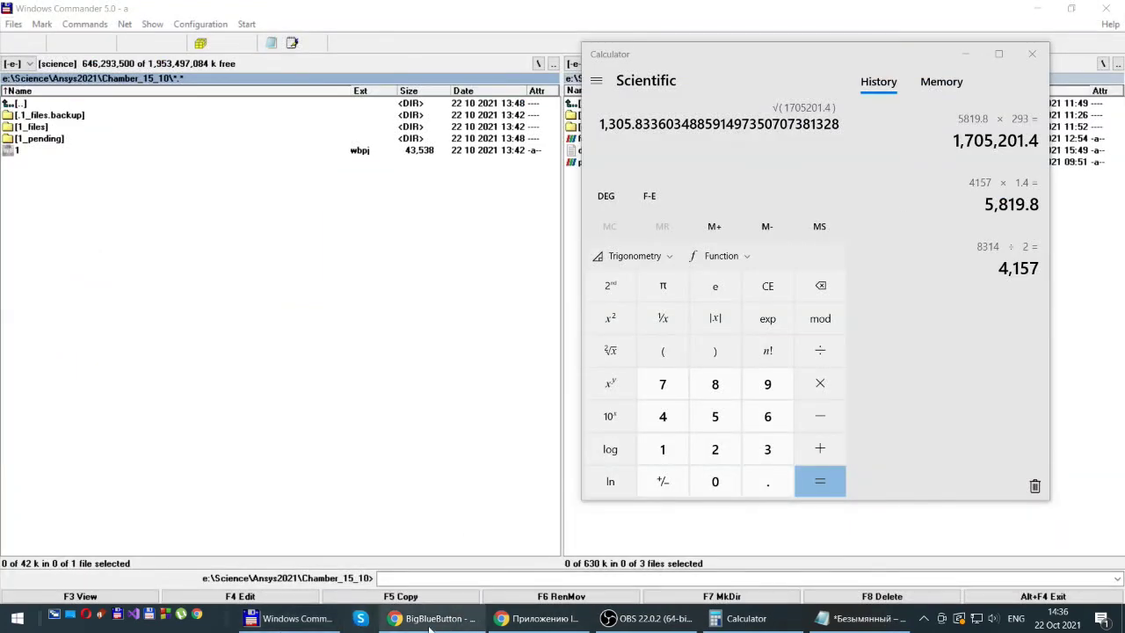